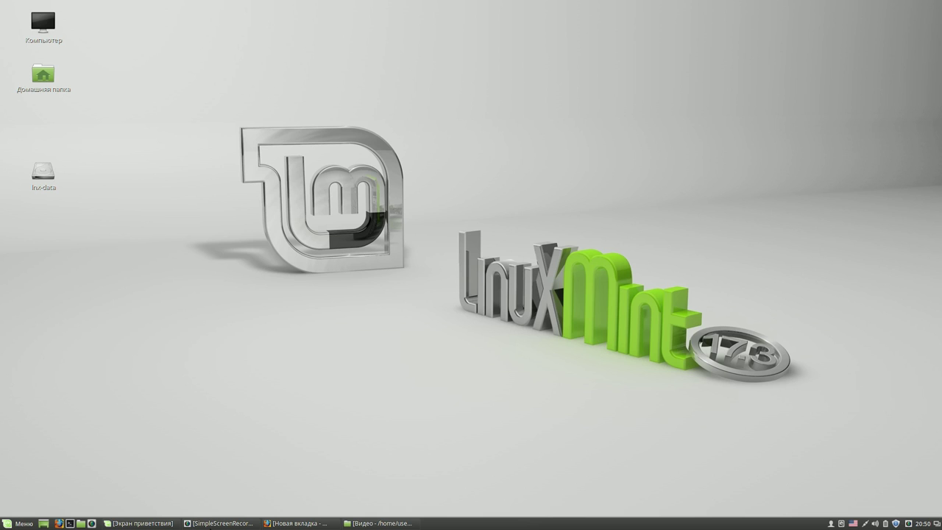
- Launch Software Manager from the menu, authorise with the admin password, and enter 'gparted' as the search
click(28, 524)
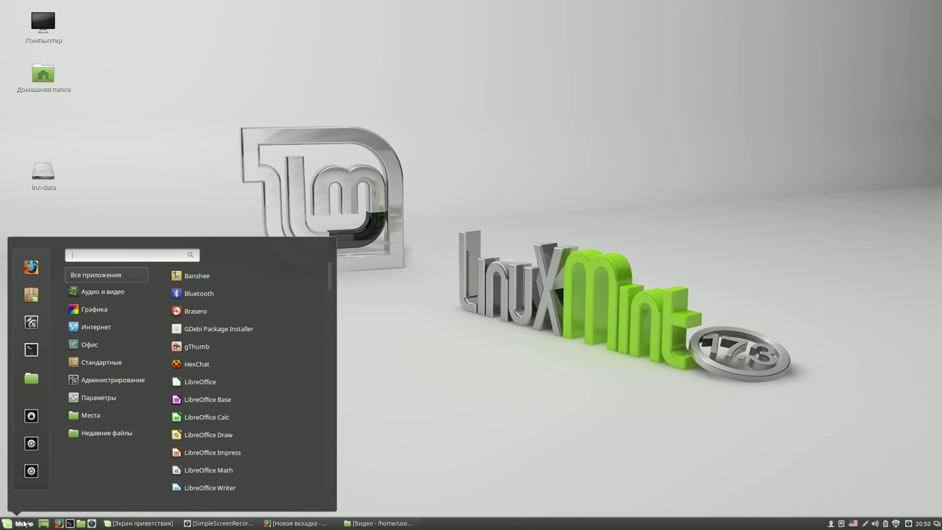
mouse_move(96, 338)
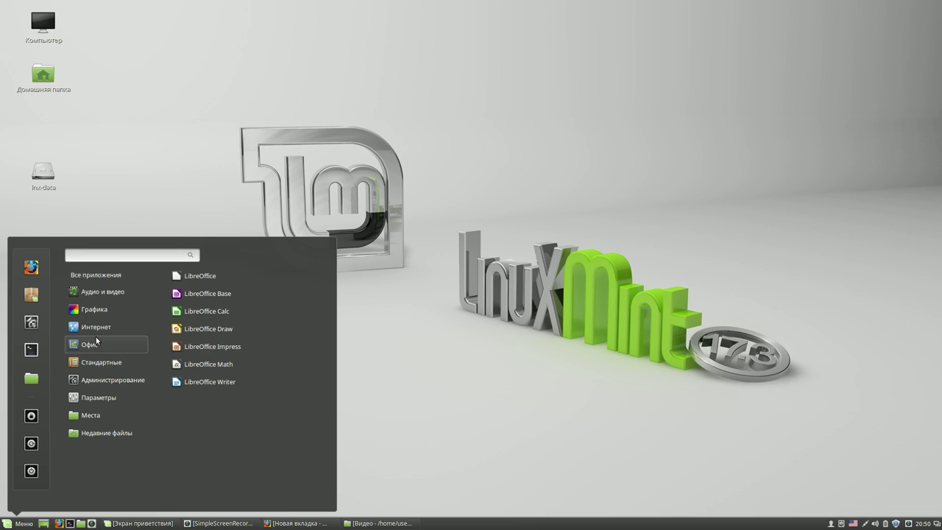
click(31, 295)
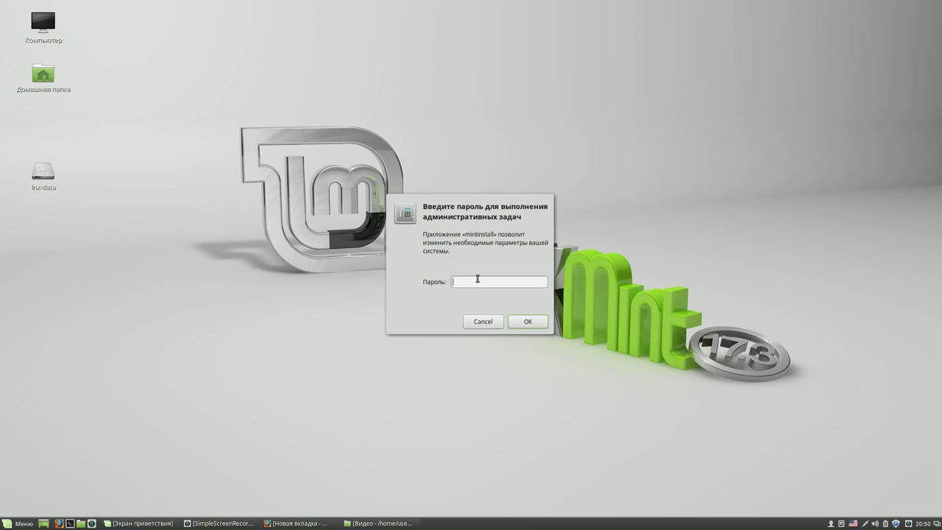
text(****)
key(Return)
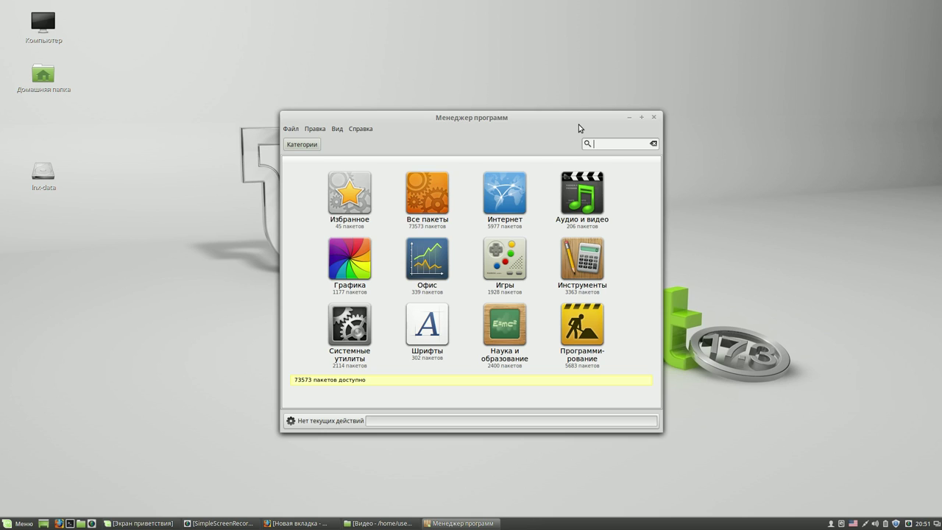
text(gparted)
- Search for gparted and install the gparted package
key(Return)
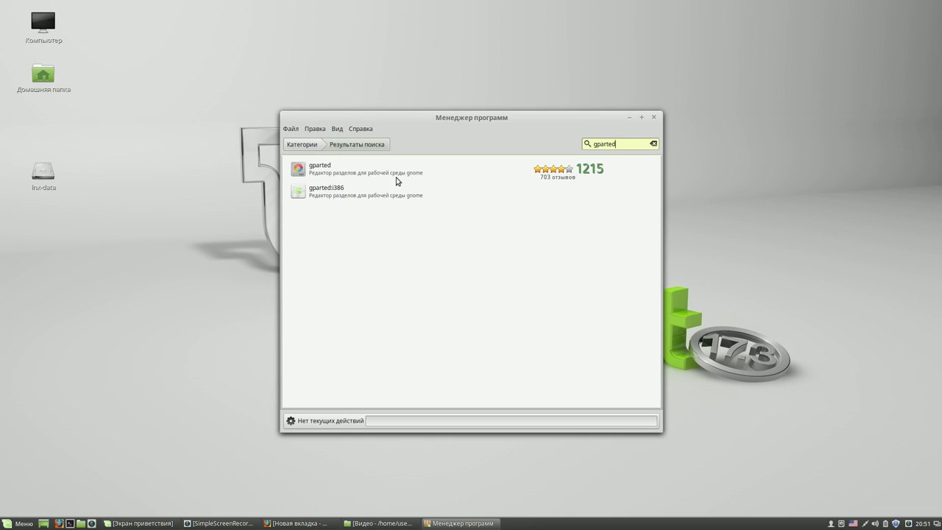
click(398, 173)
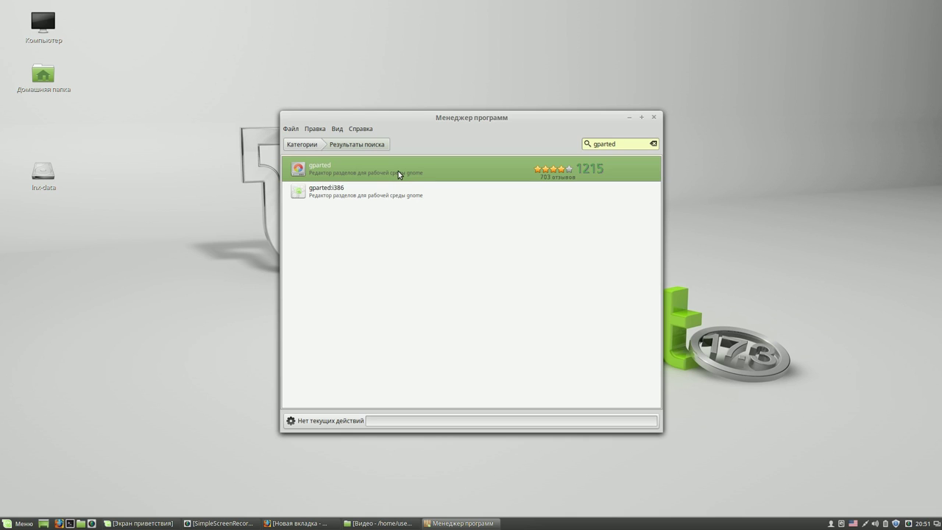
click(398, 170)
click(620, 251)
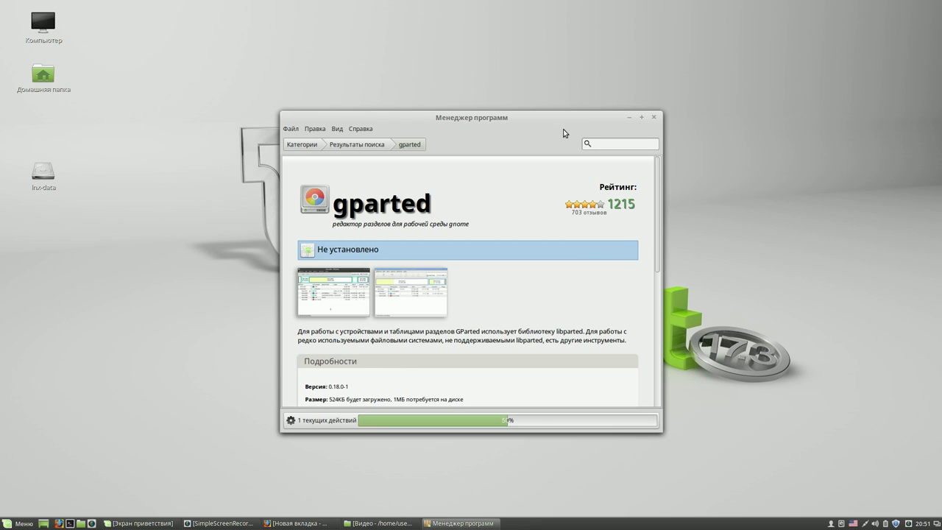
- Move the Software Manager window up-left and search the catalogue for virtualbox
drag(559, 118, 415, 42)
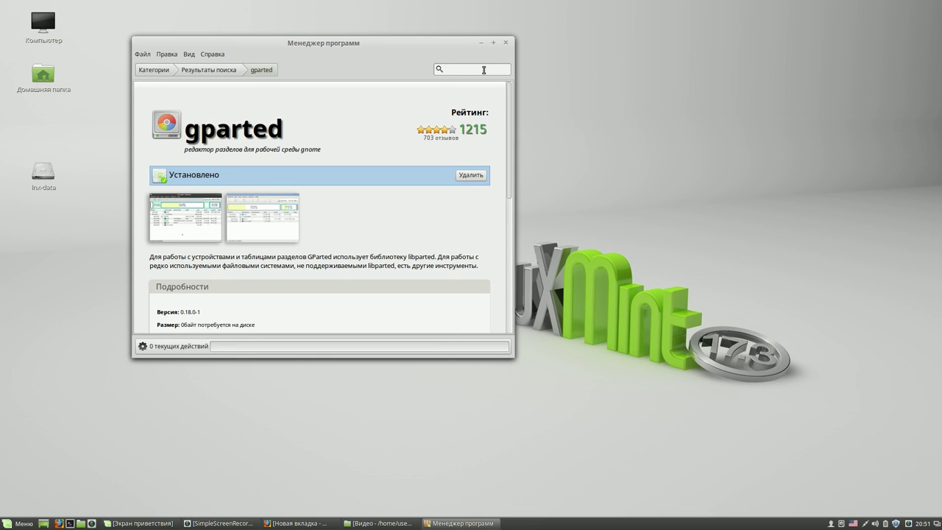
text(virtualbox)
key(Return)
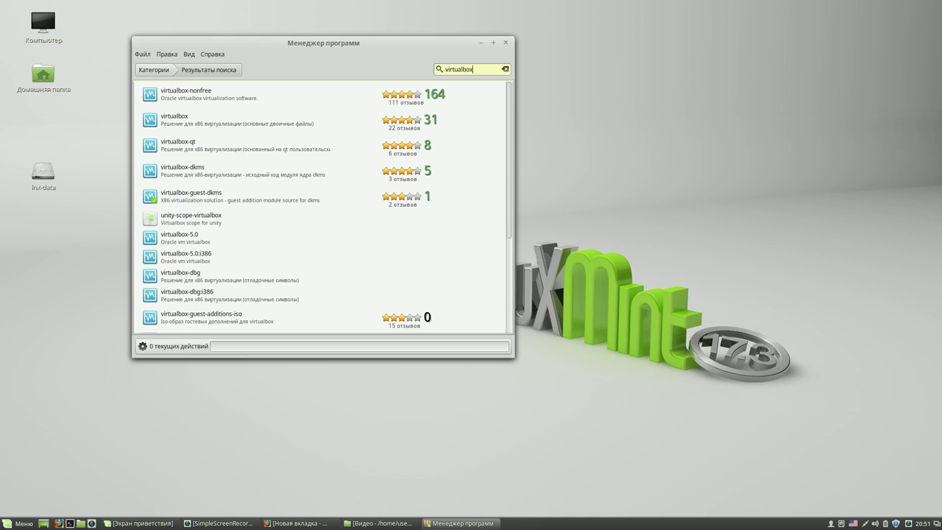
- Install virtualbox-nonfree and add the Workspace Switcher applet to the panel
click(233, 94)
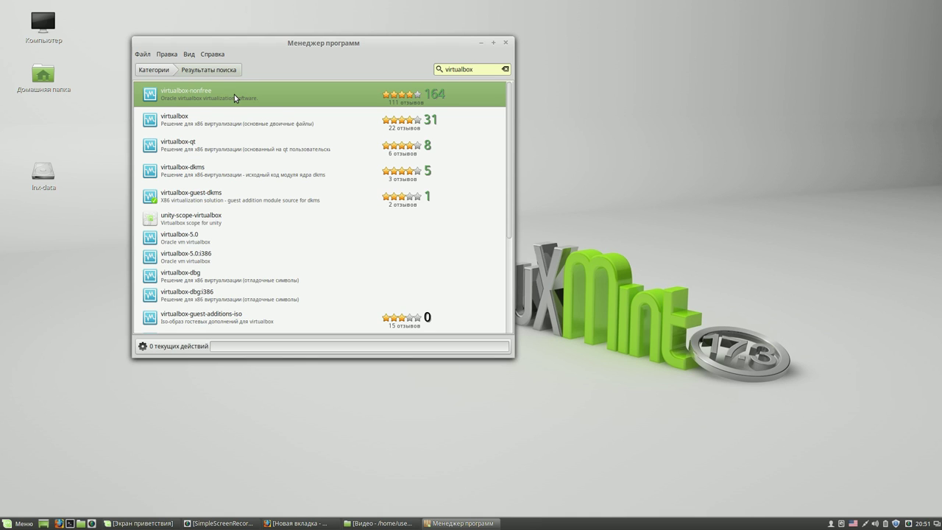
click(234, 95)
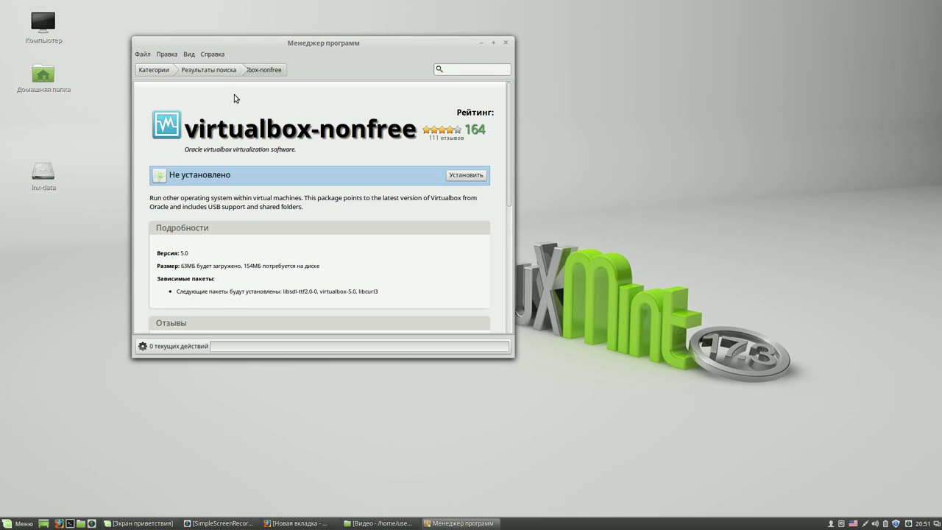
click(465, 177)
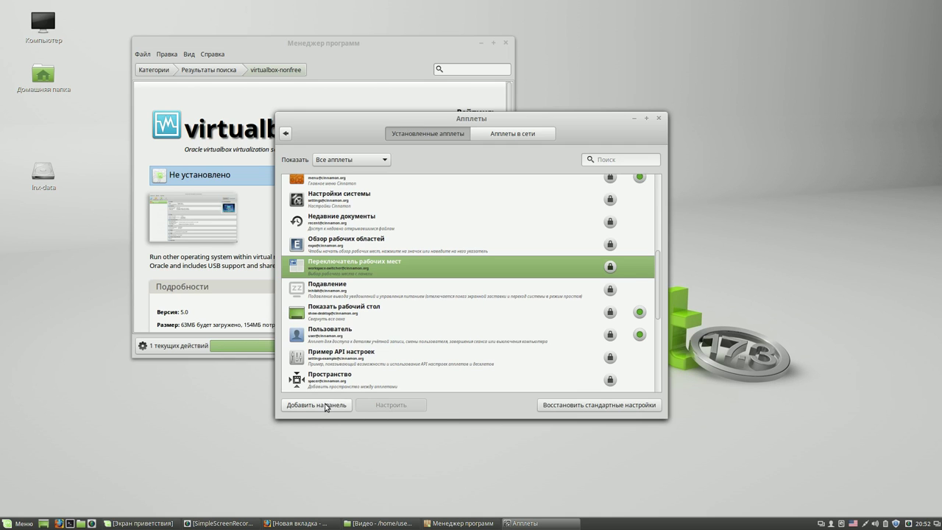
click(325, 406)
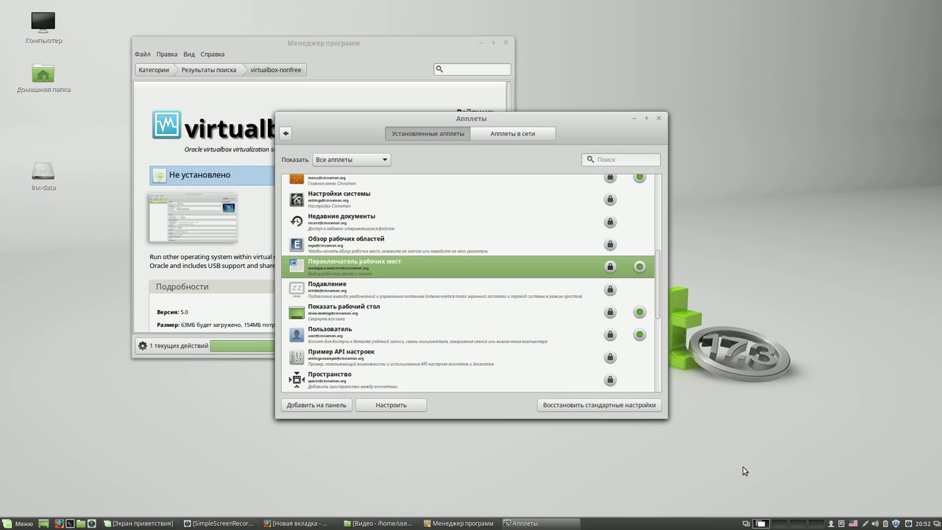
- Try the workspace switcher by moving to the second workspace and back to the first
click(780, 524)
scroll(781, 525, down, 2)
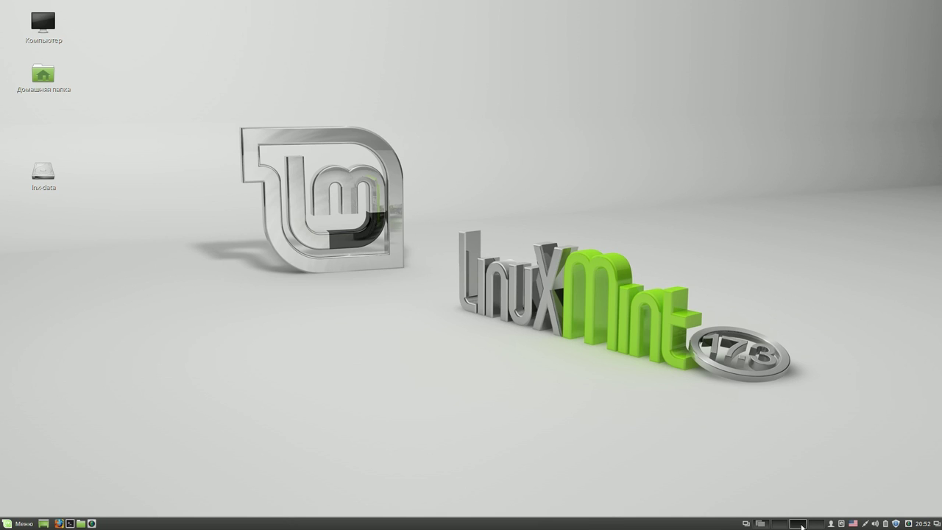
click(762, 523)
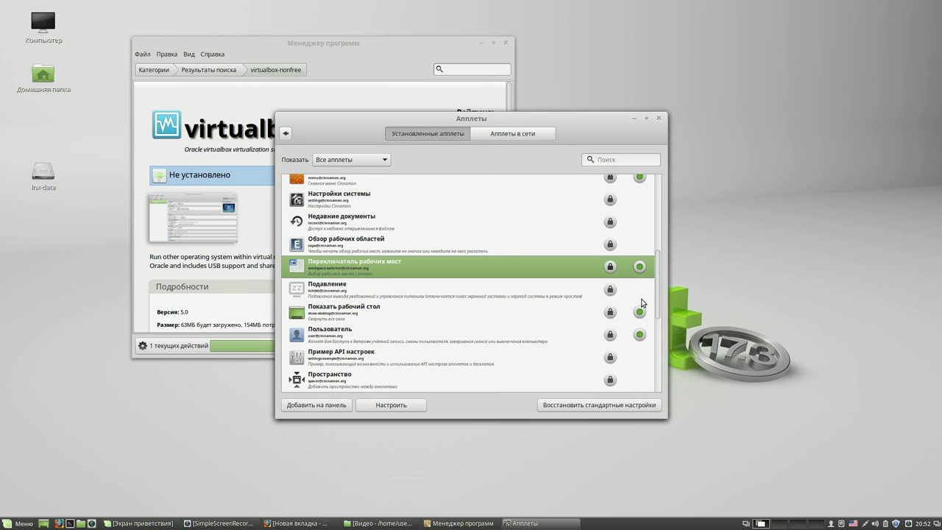
- Rearrange the Applets and Software Manager windows, then close Software Manager
drag(659, 285, 659, 209)
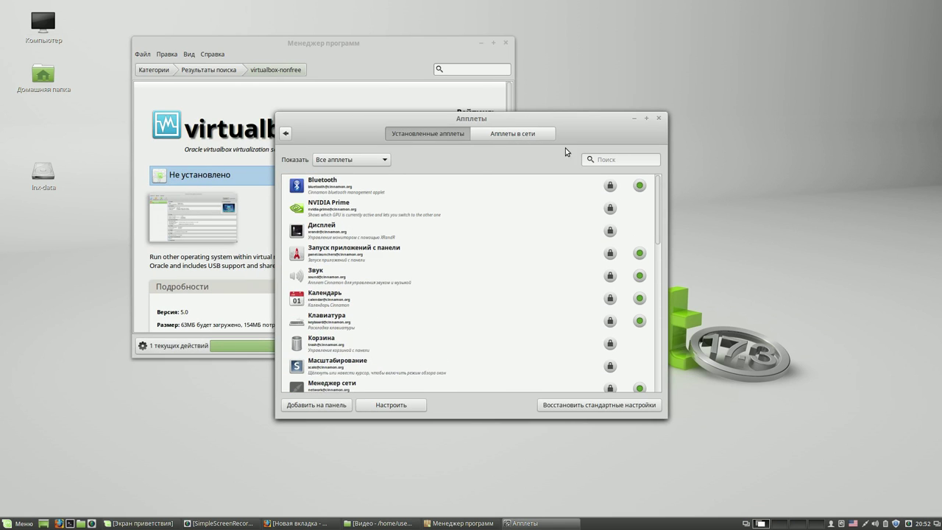
drag(289, 115, 494, 57)
drag(436, 48, 371, 51)
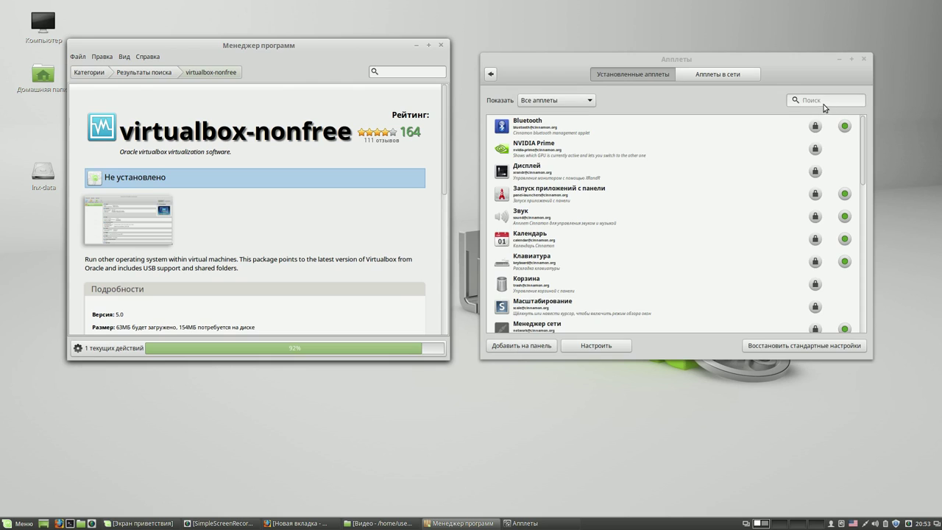
click(442, 47)
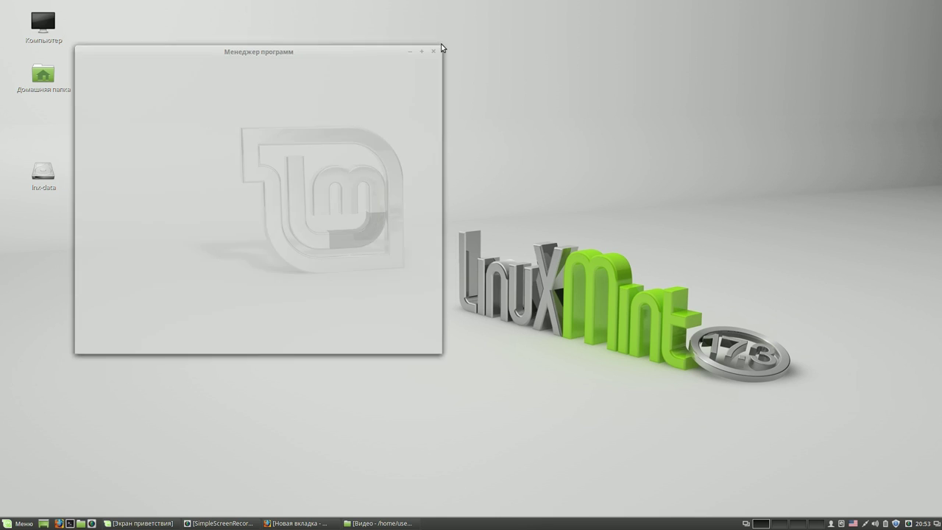
- Switch to the third workspace and return to the first
click(780, 523)
click(799, 523)
click(762, 524)
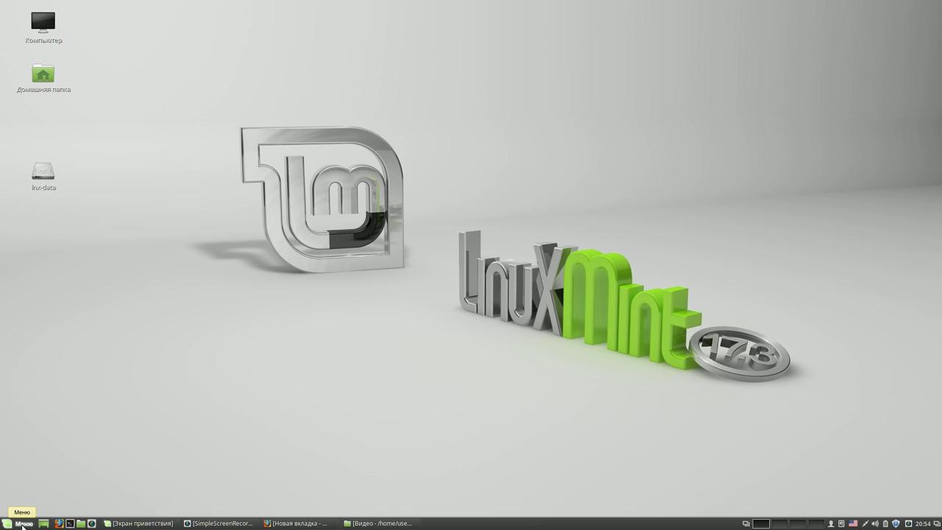
- Add a GParted launcher to the panel from the applications menu
click(22, 524)
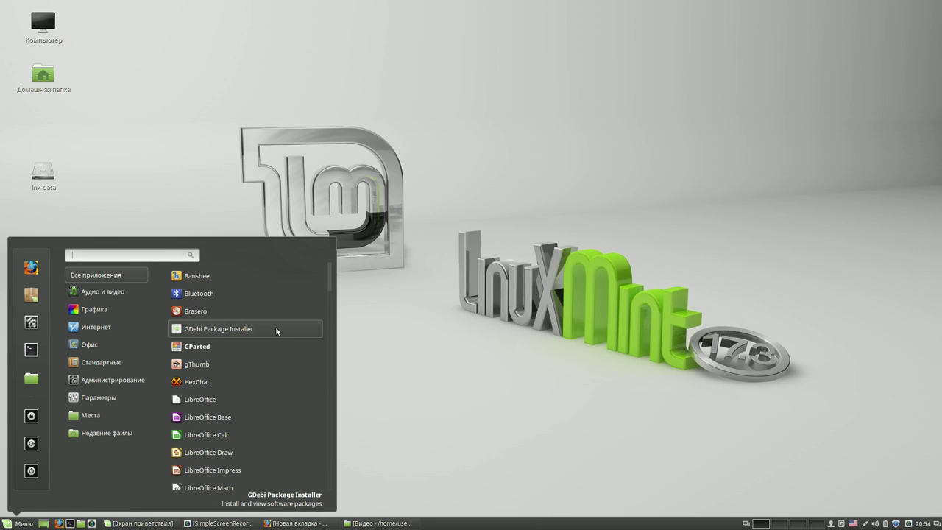
right_click(245, 343)
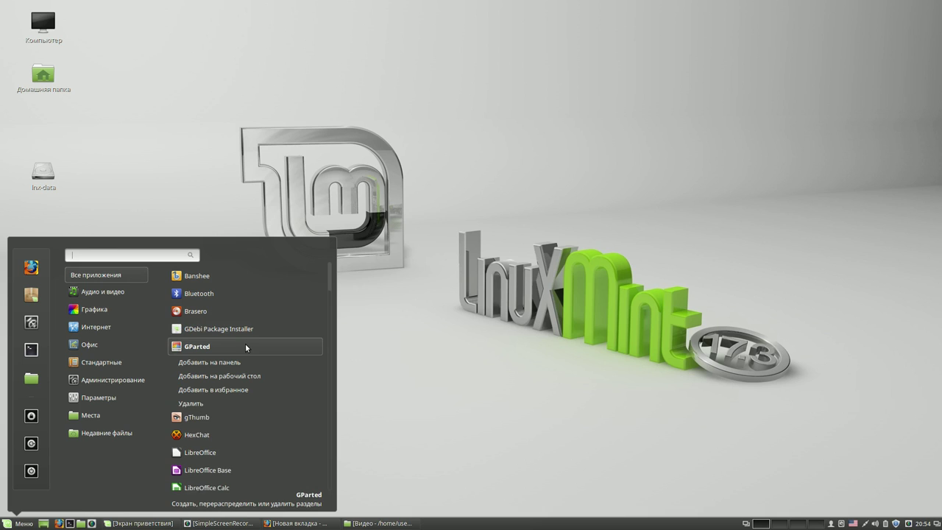
click(237, 361)
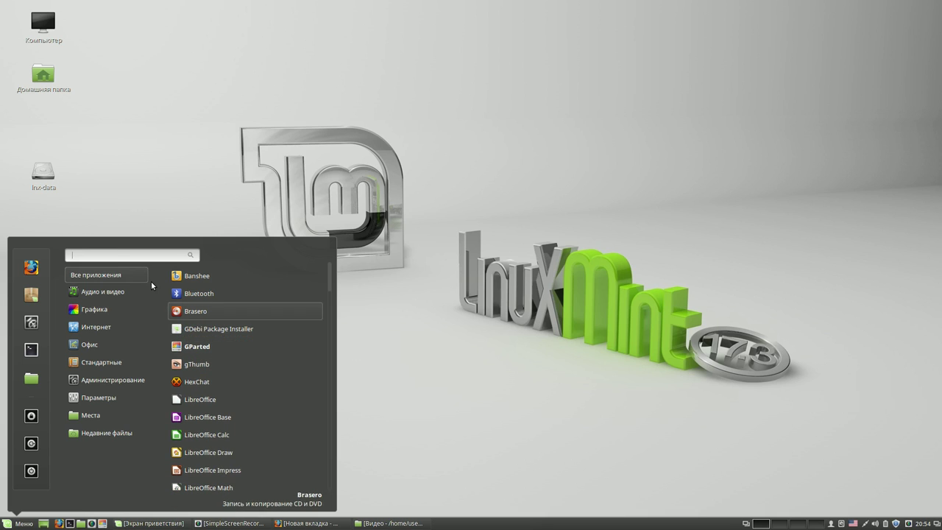
- Search 'virt' and add an Oracle VM VirtualBox launcher to the panel
text(v)
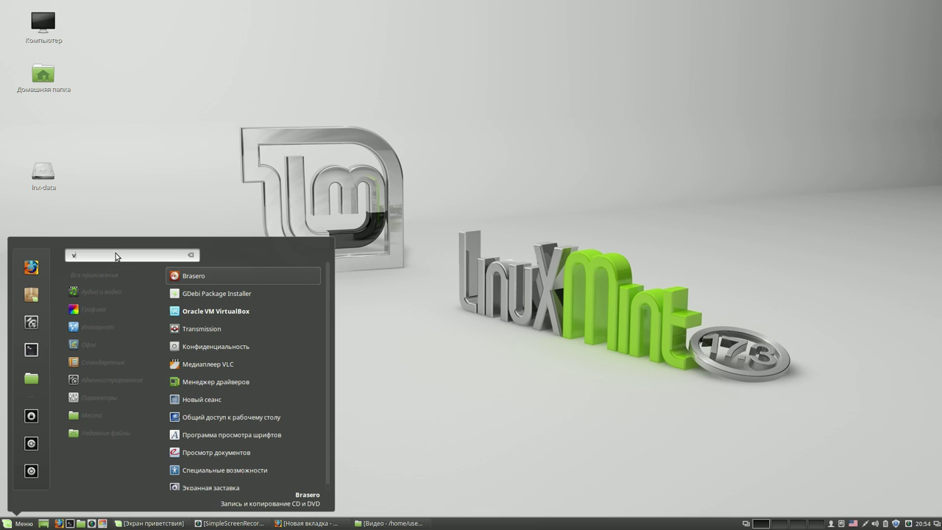
text(irt)
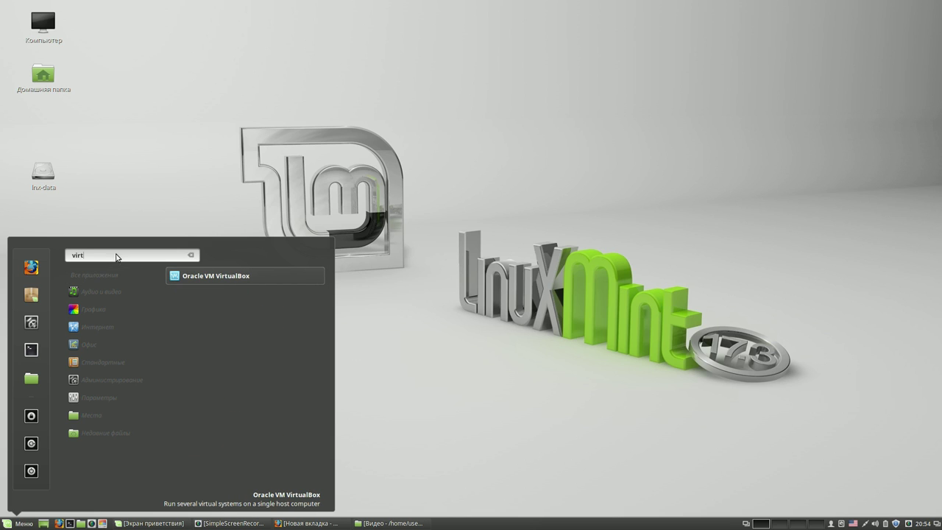
right_click(198, 278)
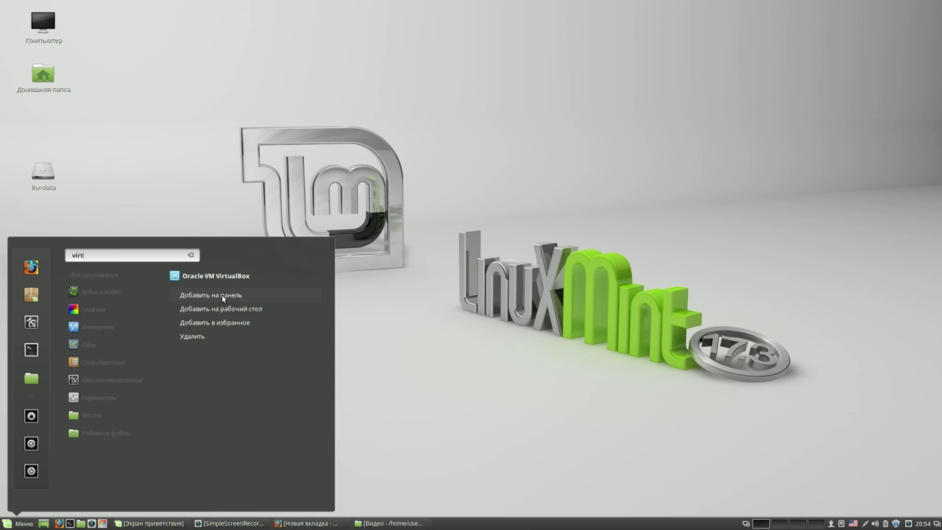
click(222, 295)
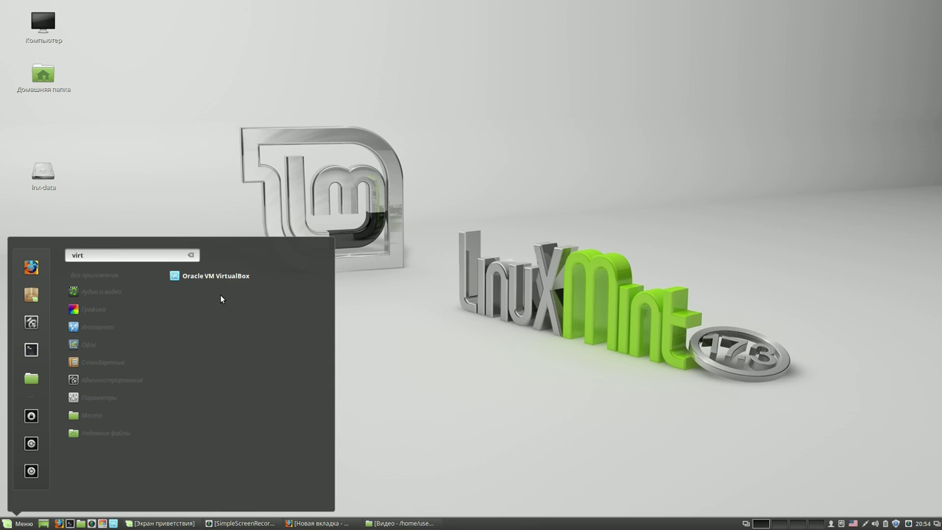
click(406, 287)
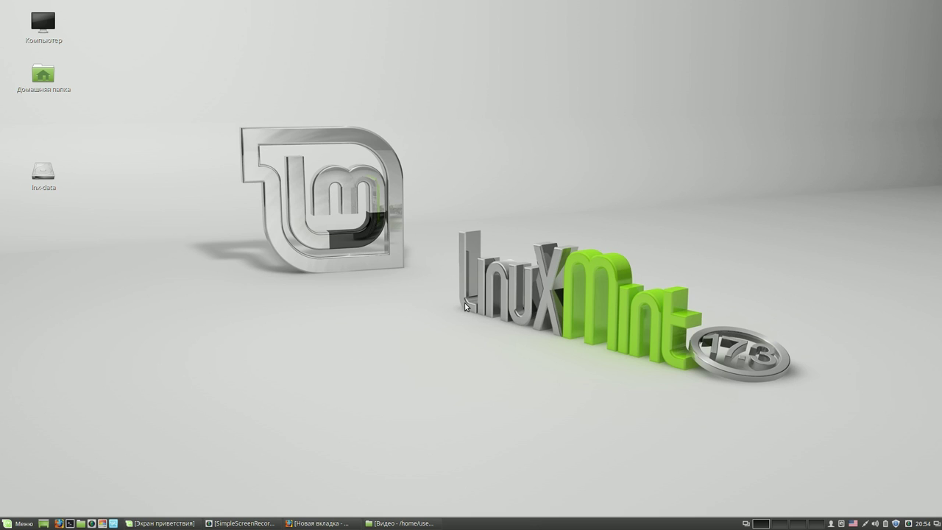
- Launch GParted with the admin password, enlarge its window, and select the /dev/sda9 partition
click(101, 523)
text(12345)
key(Return)
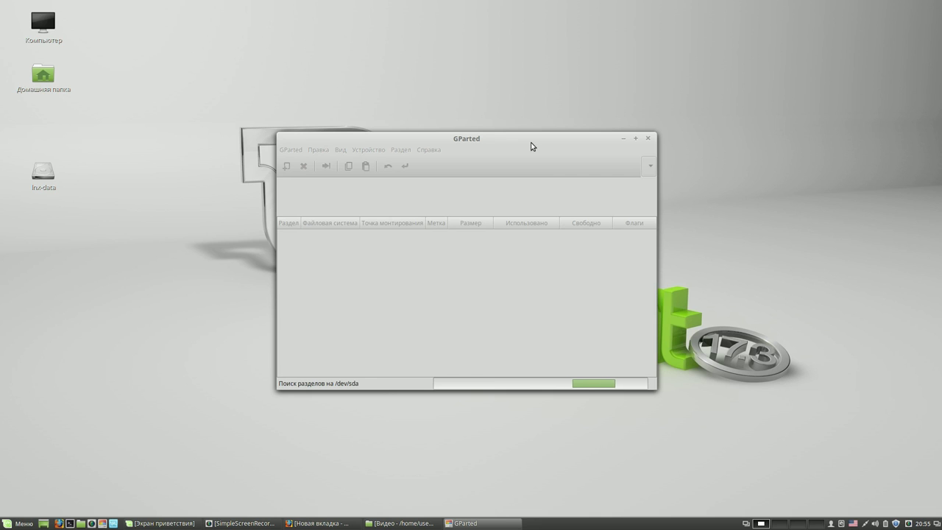
drag(532, 146, 391, 60)
drag(510, 303, 746, 432)
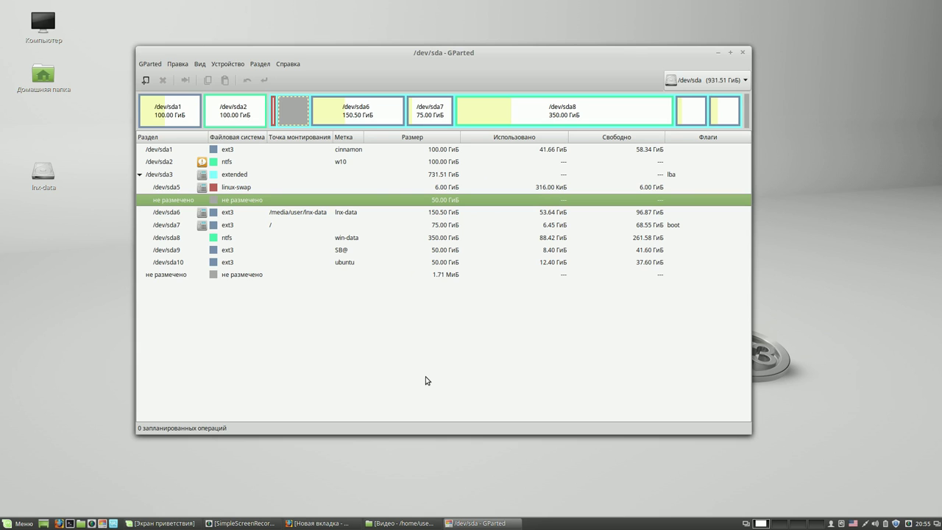
click(232, 252)
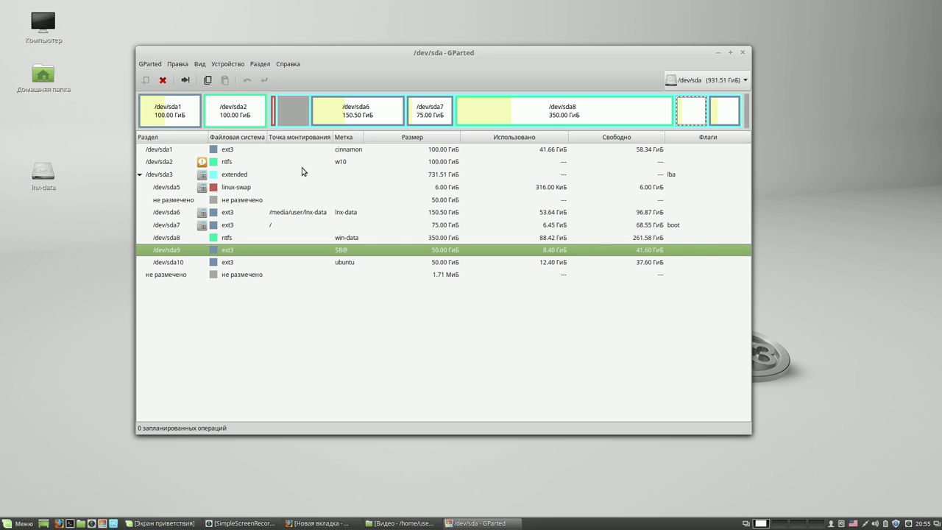
click(253, 225)
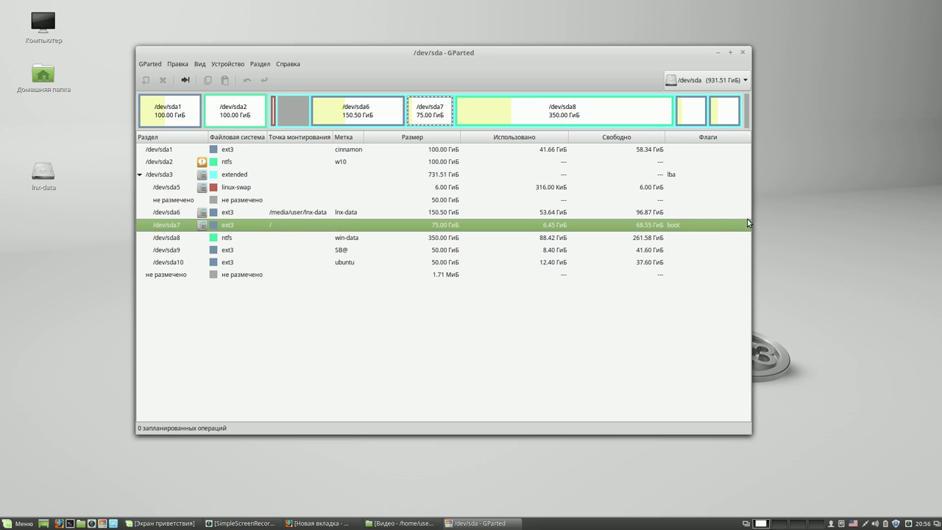
click(455, 213)
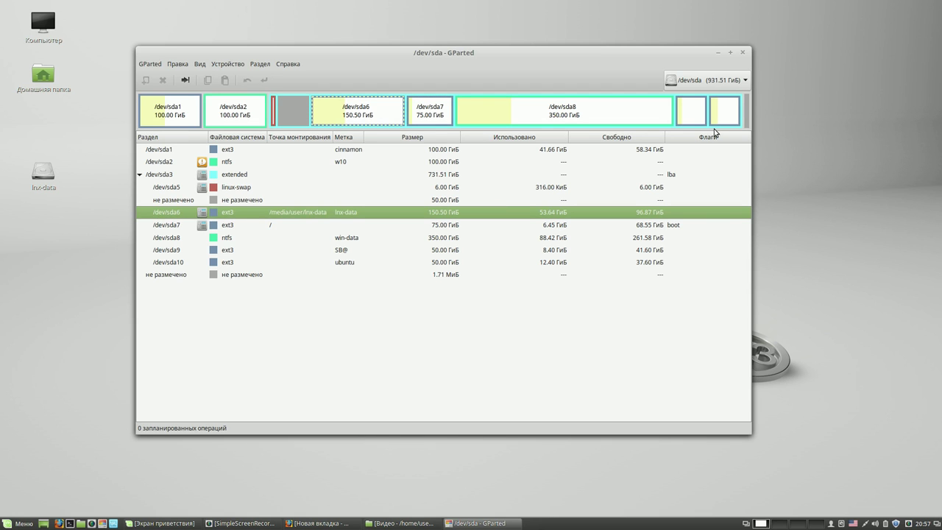
- Close GParted and unmount the lnx-data partition
click(742, 52)
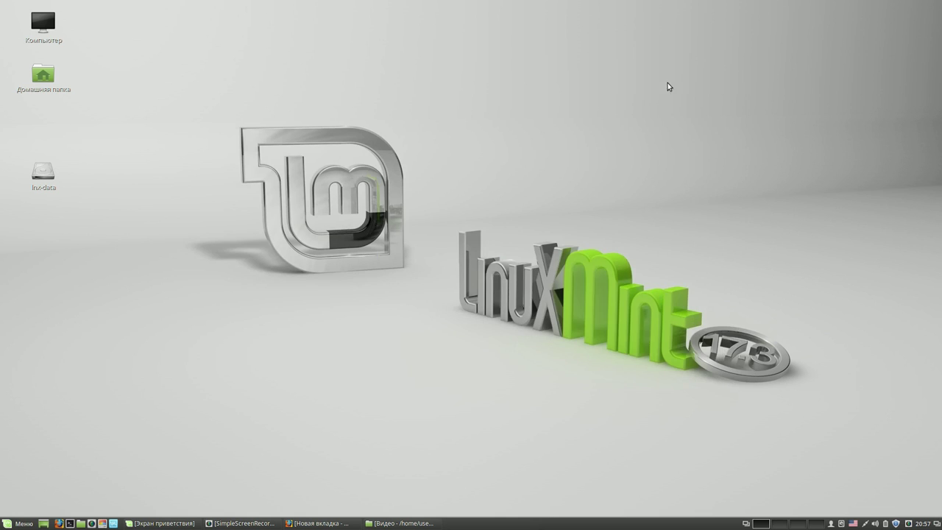
right_click(46, 174)
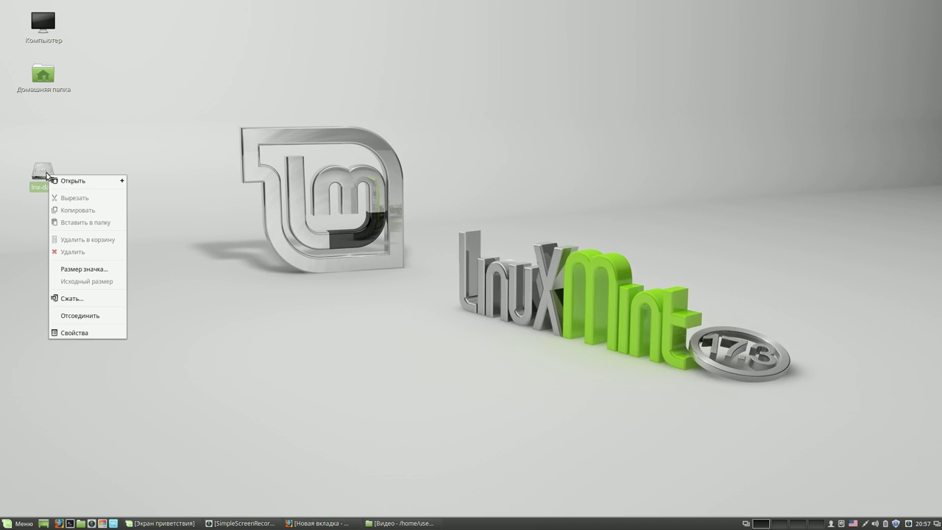
click(94, 317)
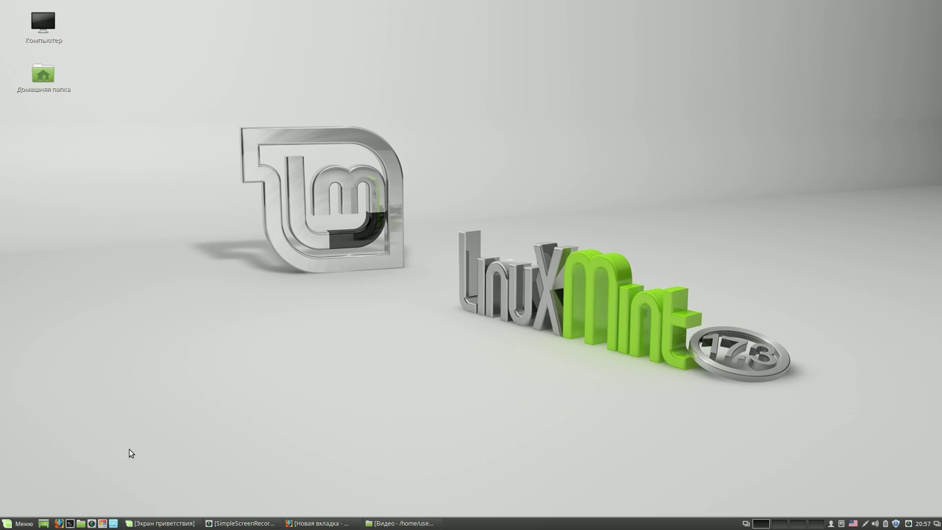
- Mount and open lnx-data from the Home folder's sidebar in the file manager
click(81, 523)
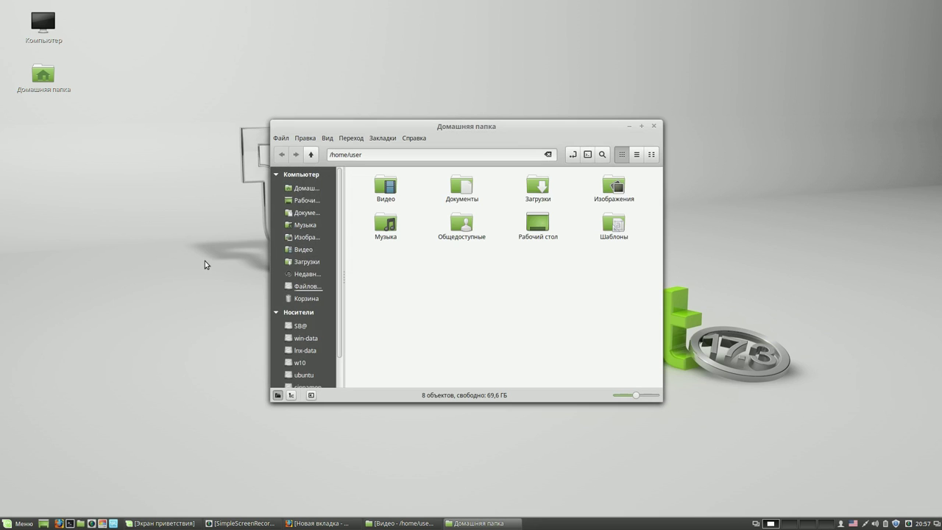
click(305, 351)
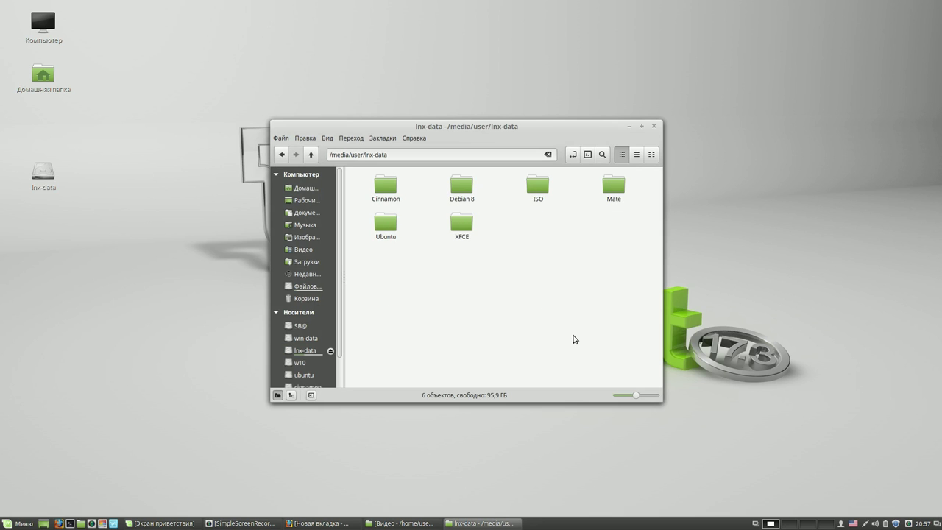
drag(566, 132, 753, 43)
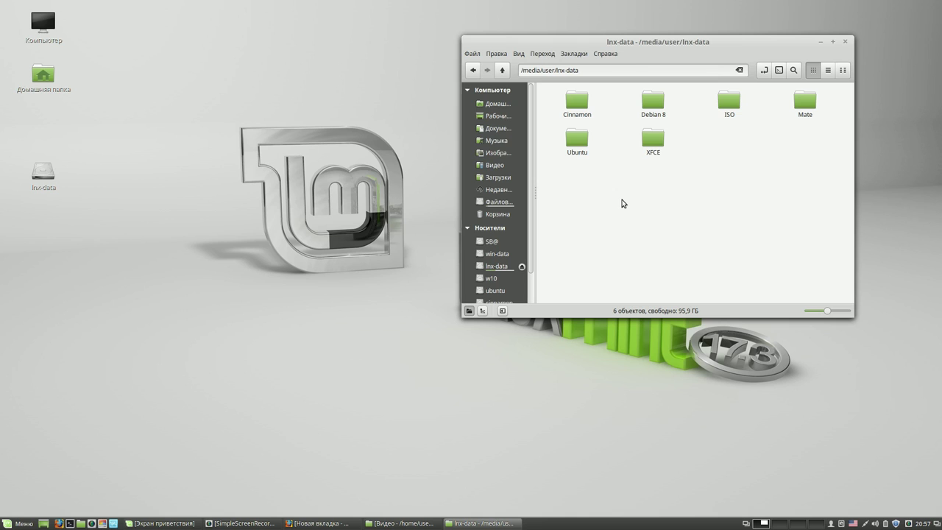
- Close the lnx-data file manager window and bring up a Terminal
right_click(622, 198)
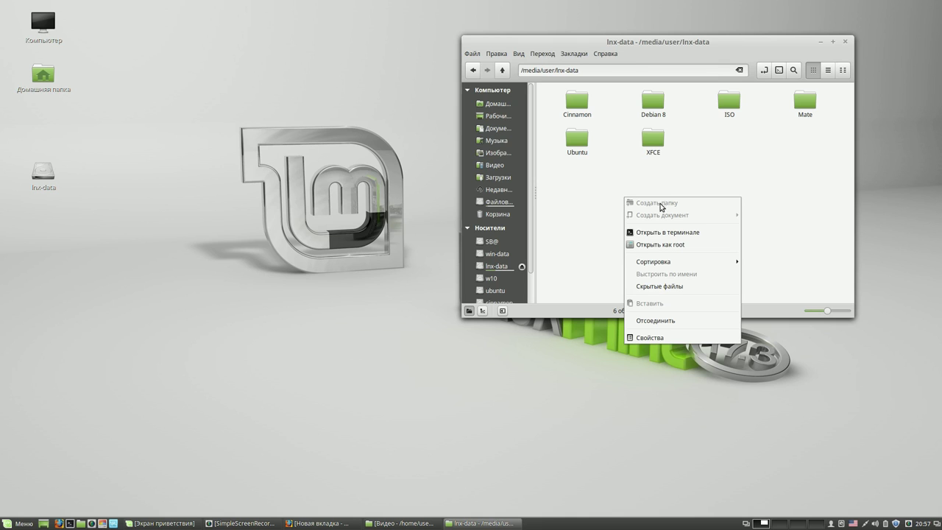
click(846, 44)
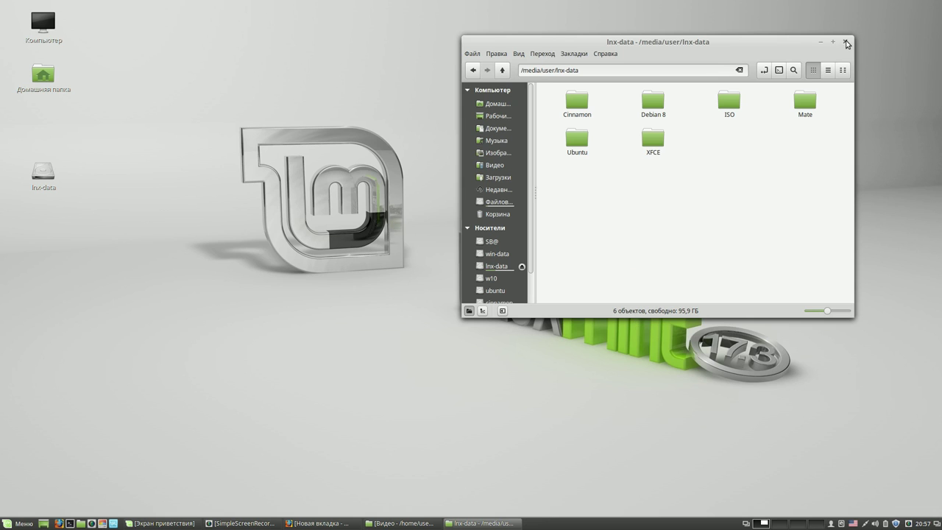
click(846, 44)
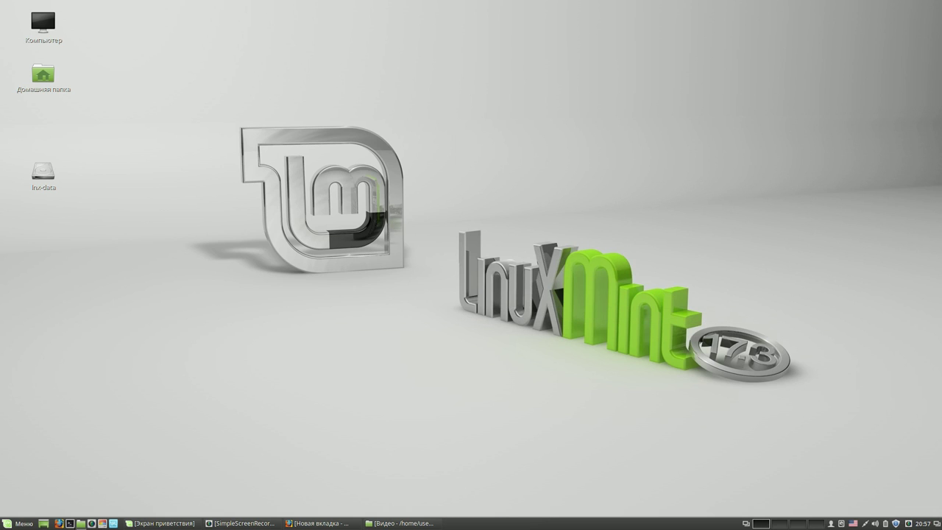
click(70, 523)
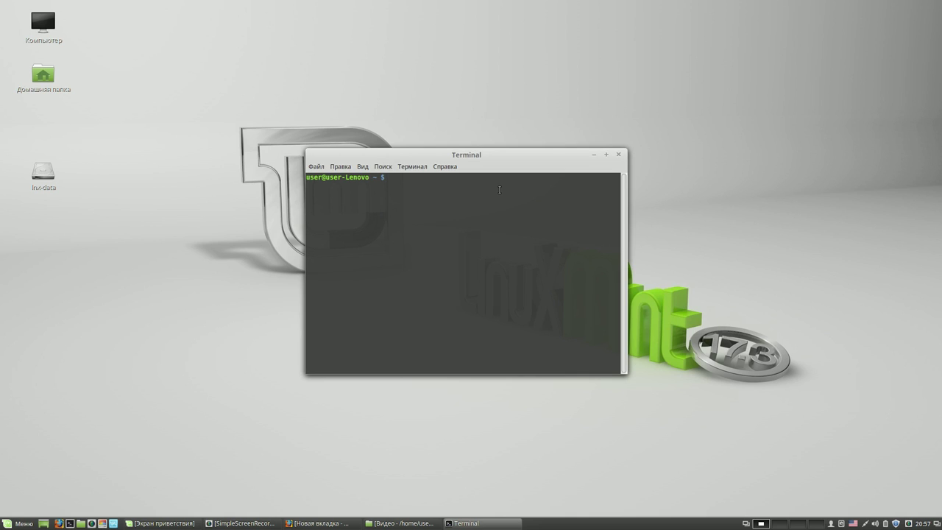
- Run 'gksudo nemo' in Terminal and authorise with the admin password
text(gksudo nemo)
key(Return)
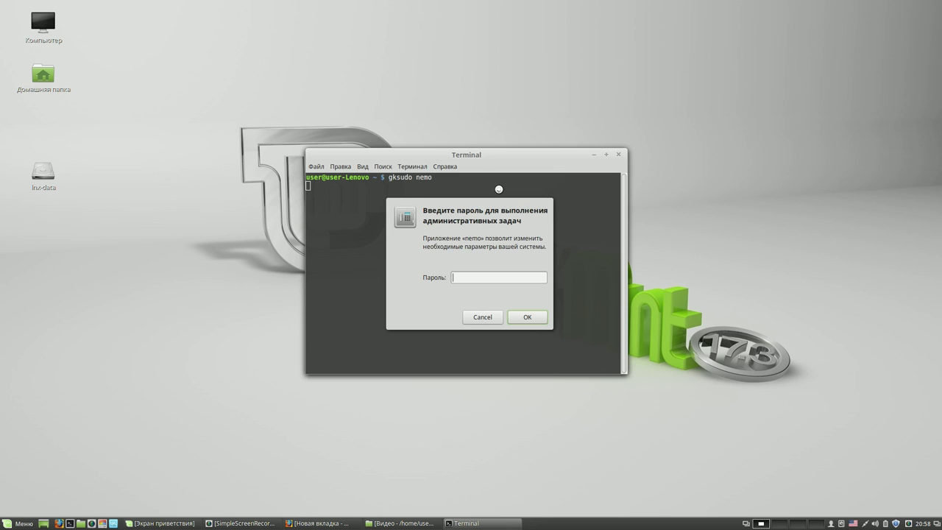
text(*****)
key(Return)
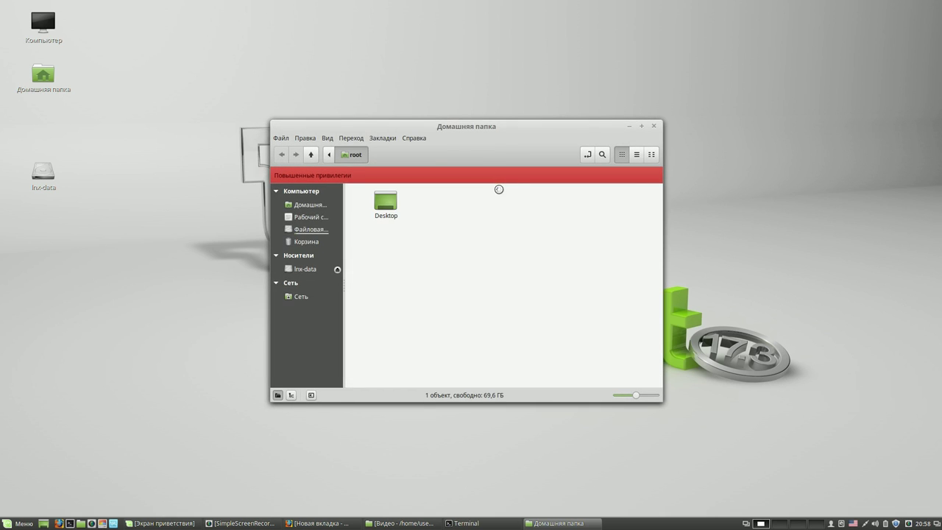
- Close the terminal despite its running process, leaving the root file manager centred
drag(506, 129, 261, 101)
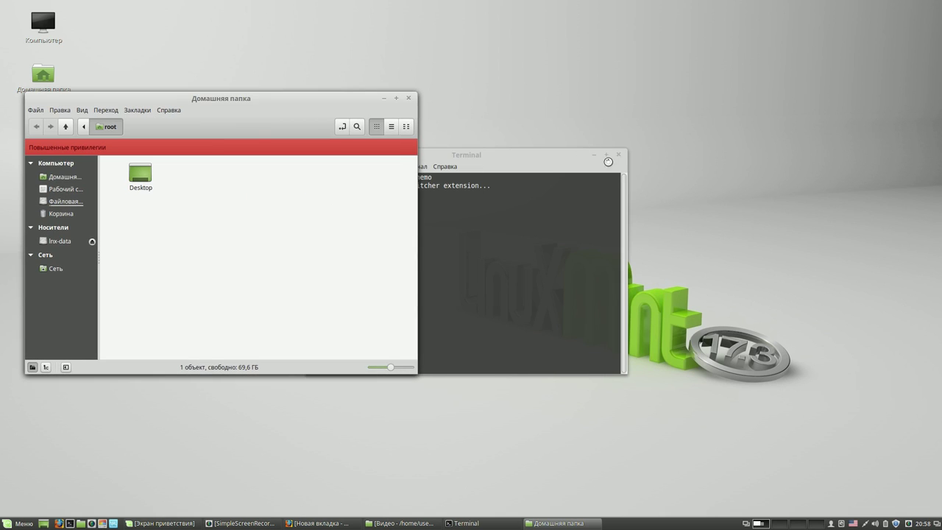
click(618, 155)
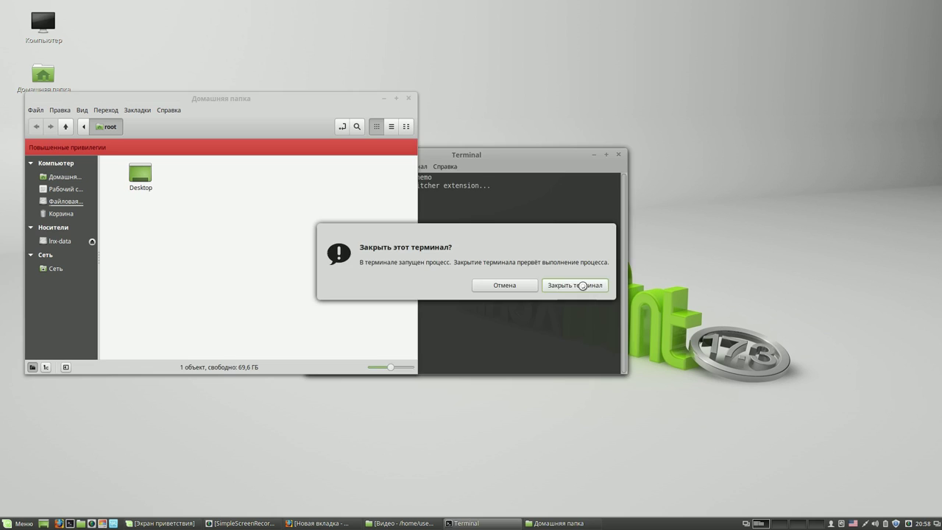
click(582, 285)
drag(325, 95, 568, 75)
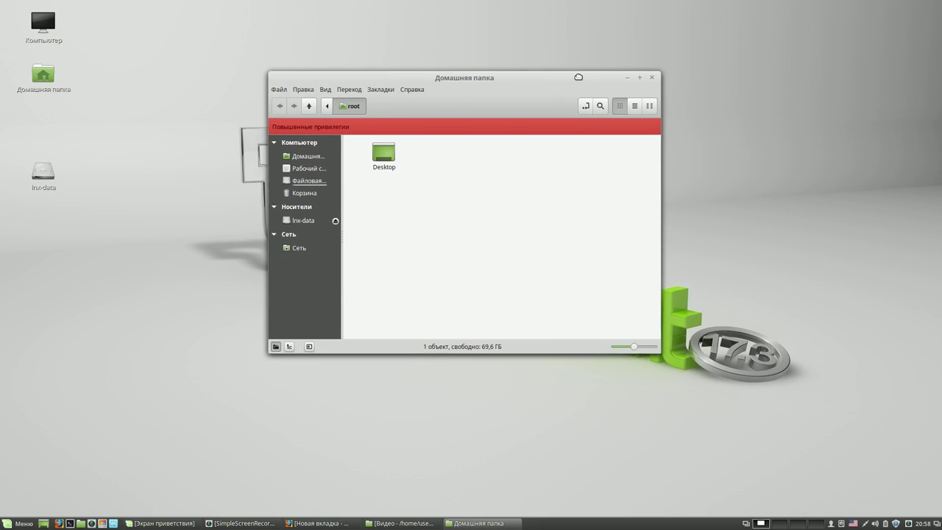
- Create a folder named 'Cinnamon 17.3' on lnx-data as root and open it
click(304, 220)
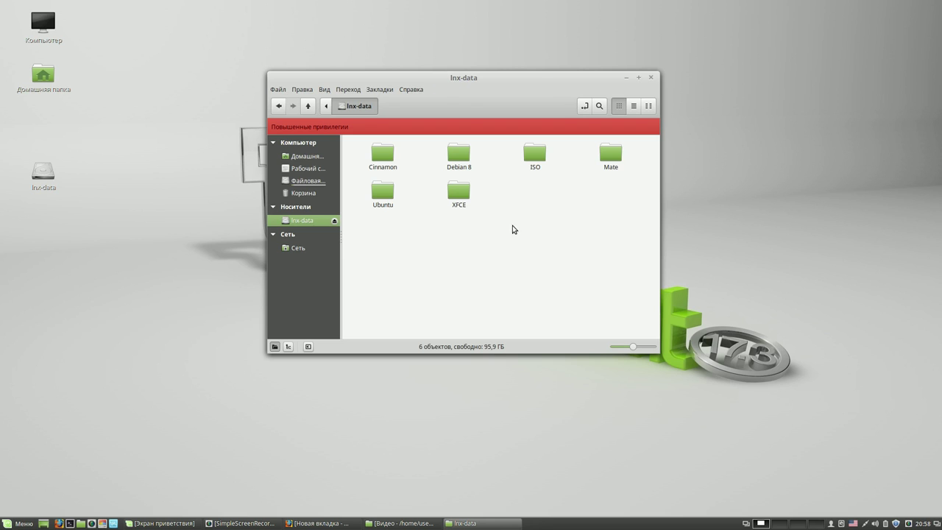
right_click(516, 207)
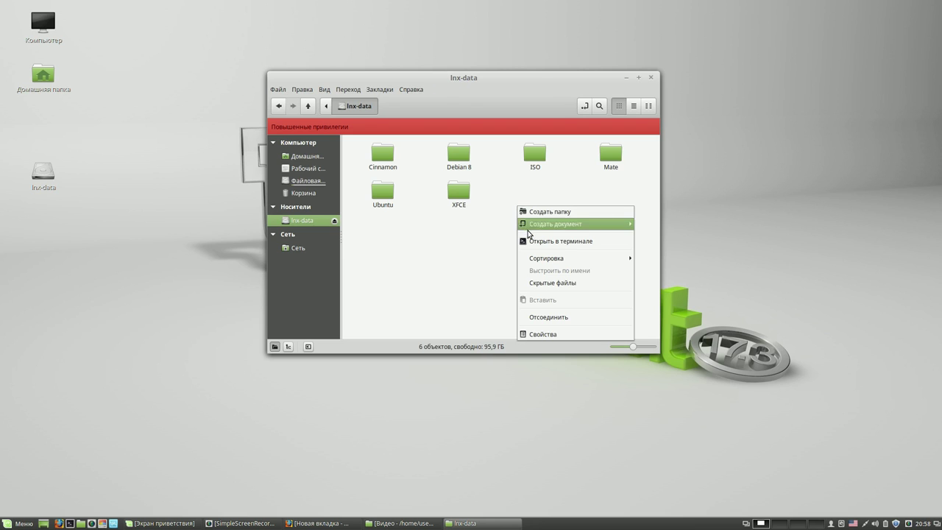
click(545, 212)
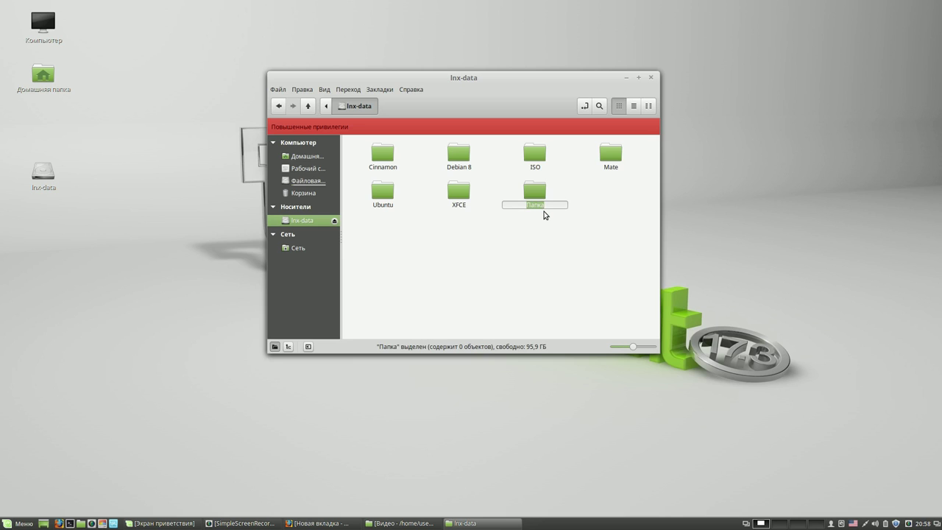
text(Li)
key(BackSpace)
key(BackSpace)
text(Cinnamon 17.3)
key(Return)
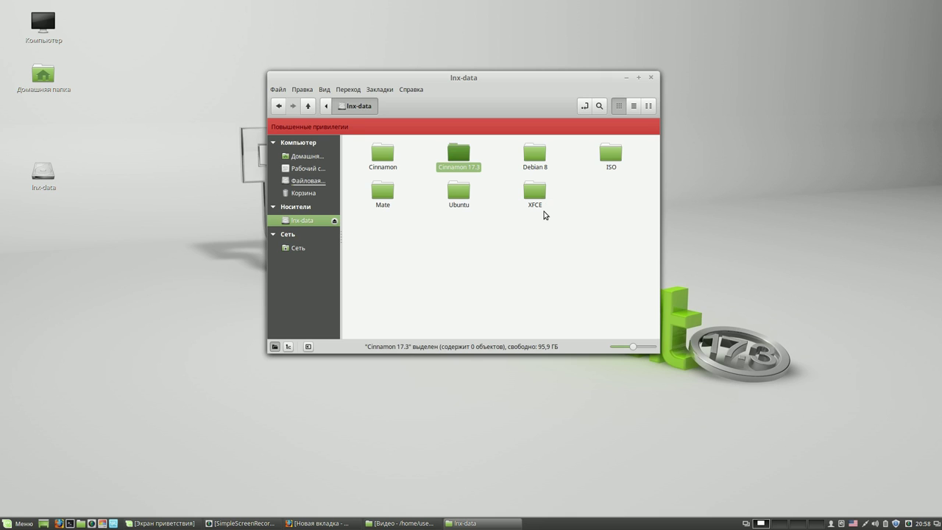
double_click(462, 154)
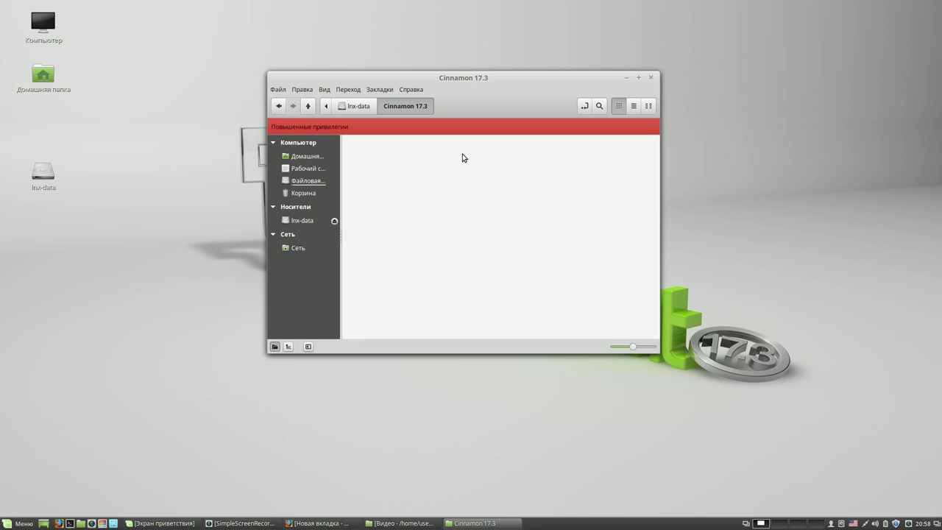
- Make a subfolder named '000' inside Cinnamon 17.3, then close the file manager
right_click(454, 168)
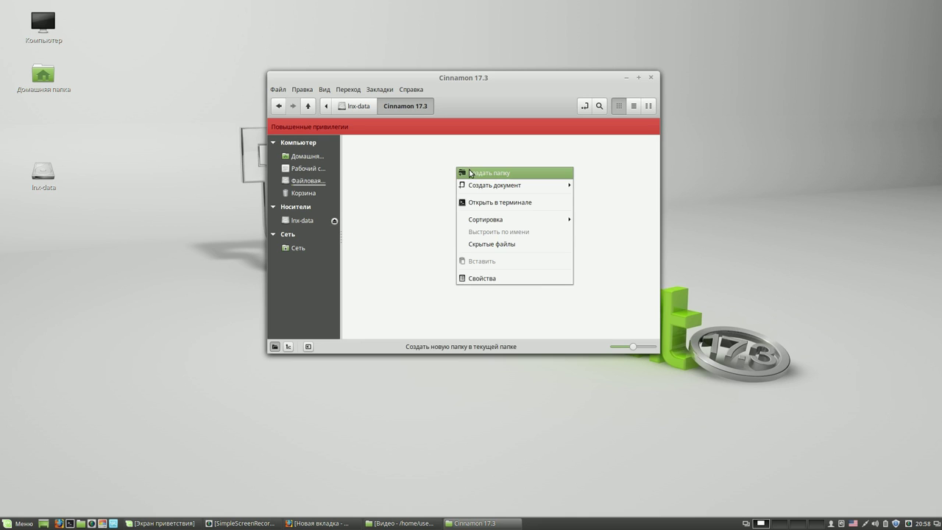
click(471, 172)
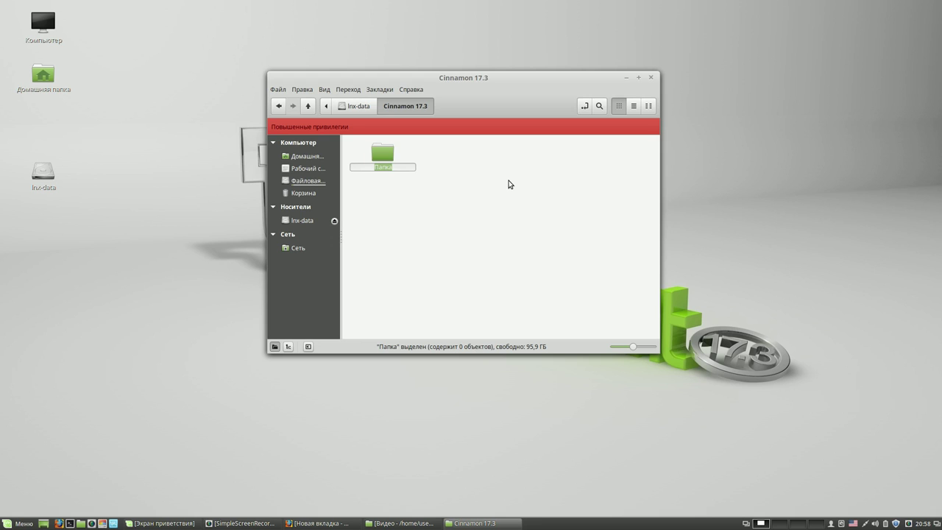
text())))
key(BackSpace)
key(BackSpace)
text(000)
key(Return)
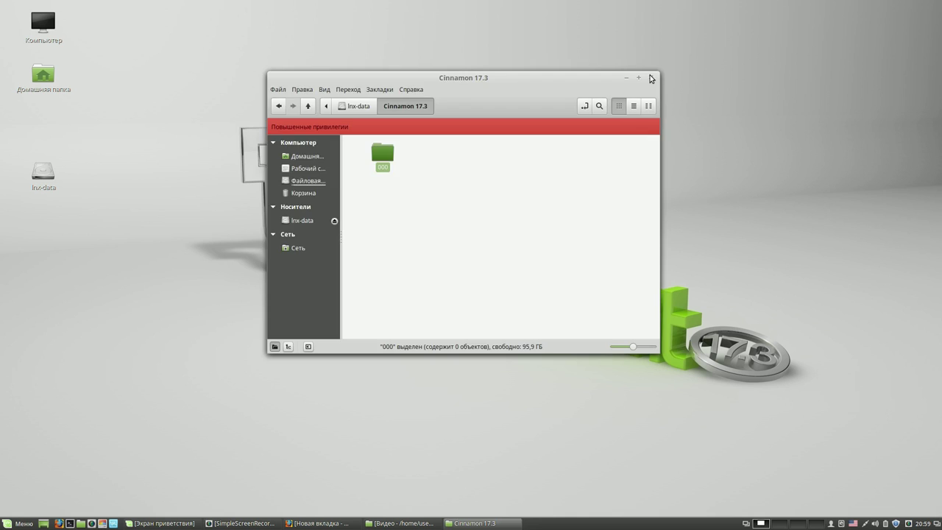
click(650, 78)
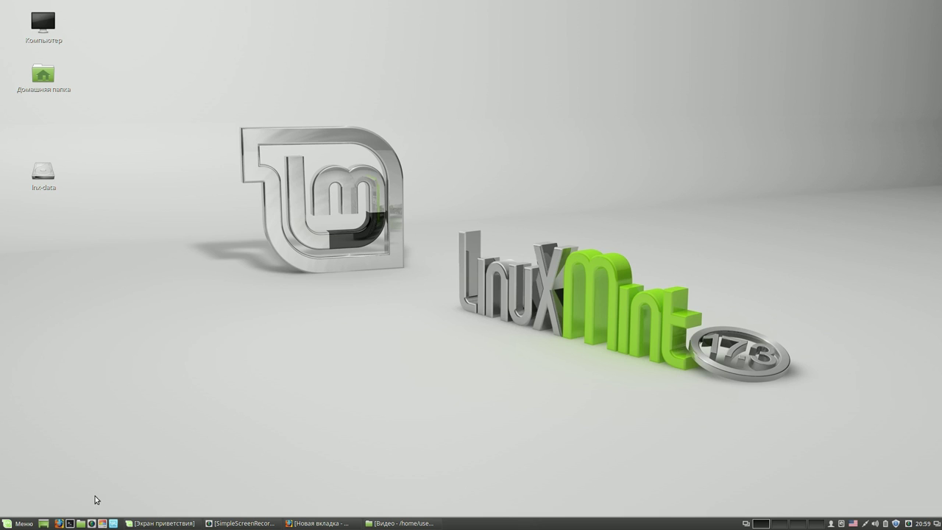
- Launch Software Manager from the menu, authenticating with the administrator password
click(21, 523)
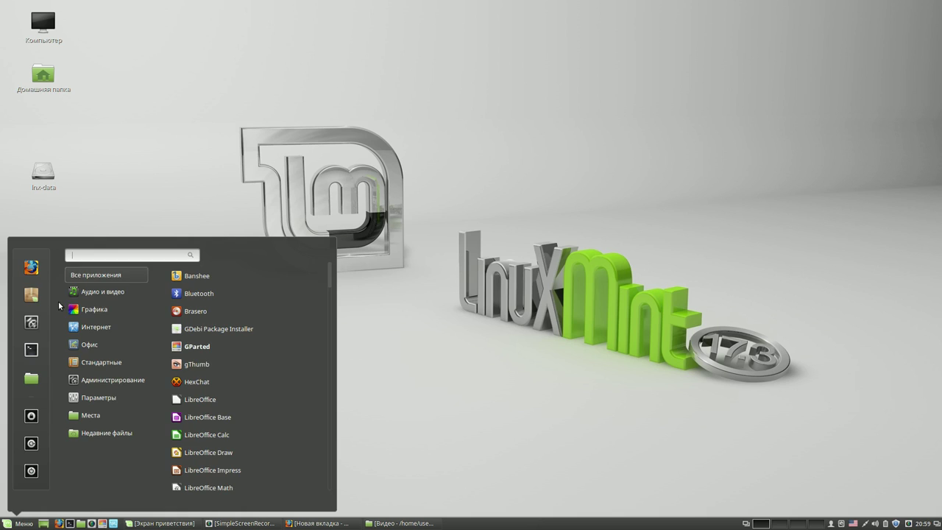
click(31, 294)
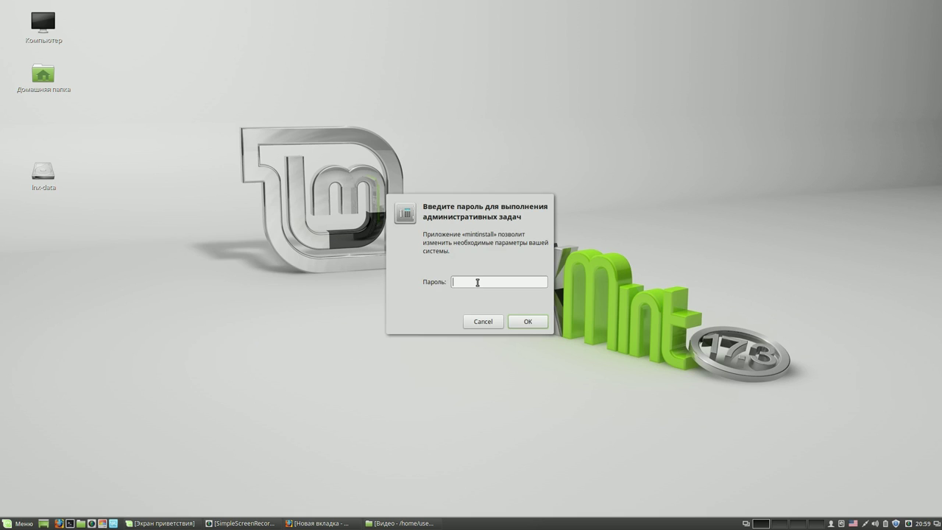
text(****)
key(Return)
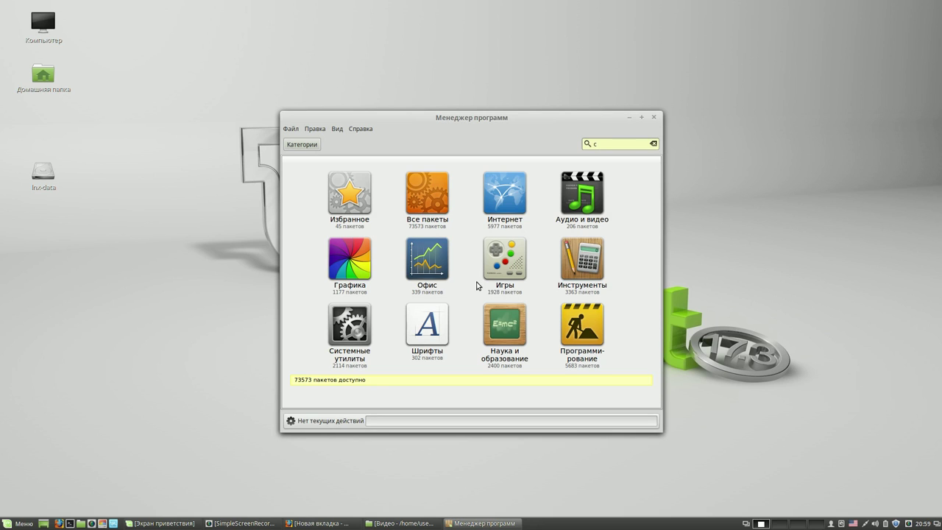
- Search for 'casper' and open the casper package page
text(asper)
key(Return)
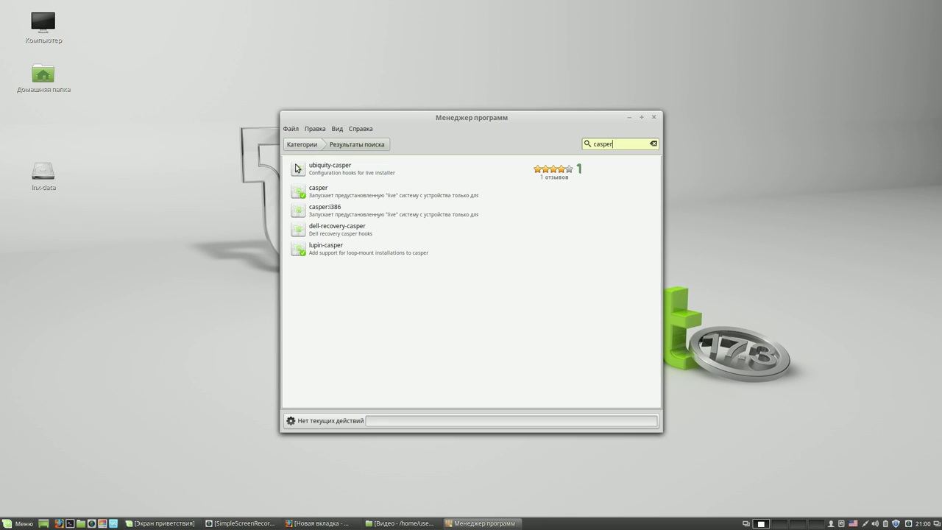
click(370, 191)
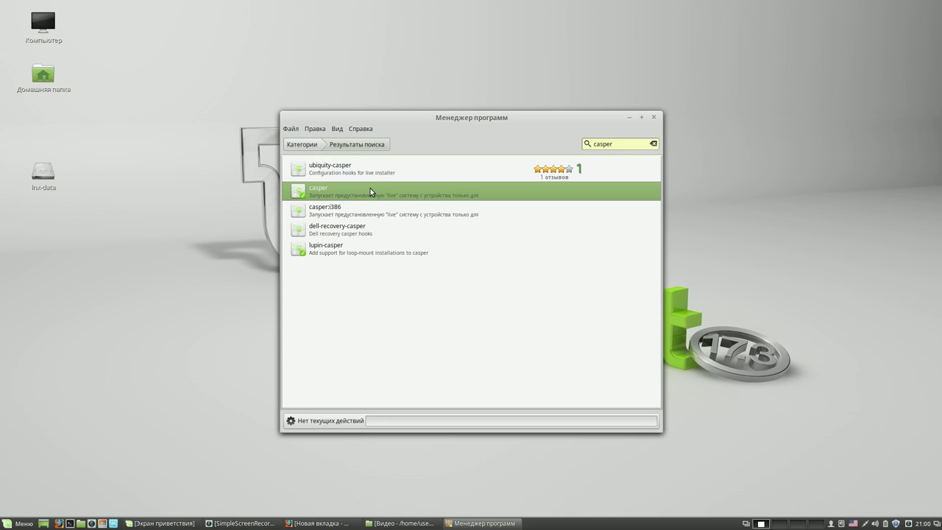
click(370, 191)
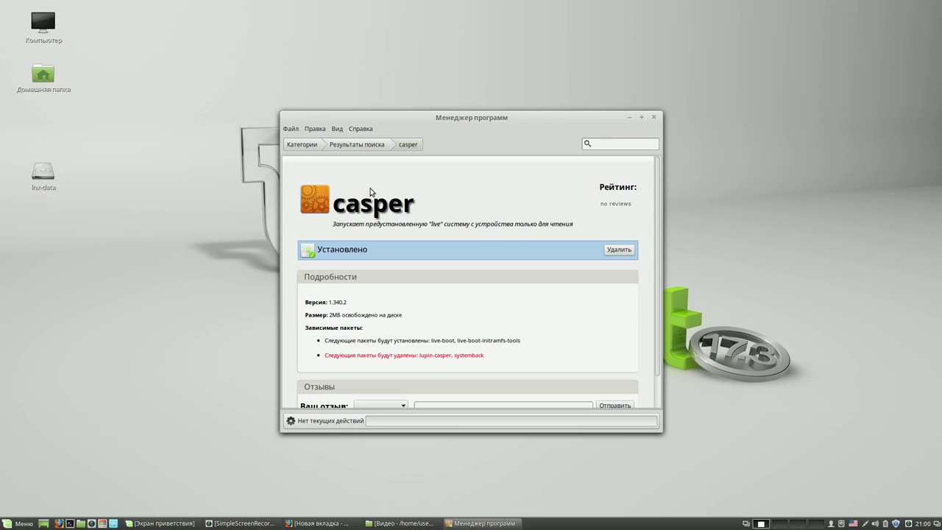
- Remove casper along with lupin-casper and systemback, then close Software Manager
drag(452, 117, 375, 51)
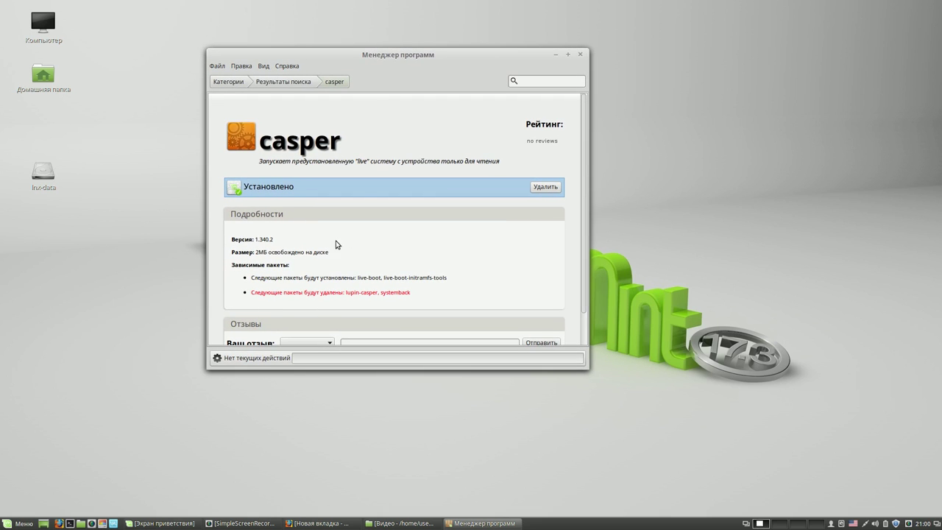
drag(277, 239, 254, 240)
click(546, 187)
click(500, 271)
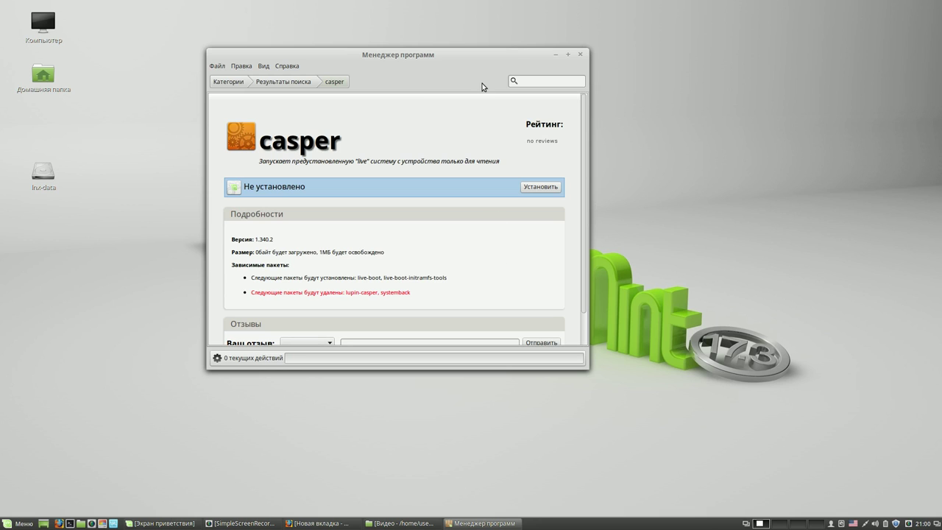
click(579, 55)
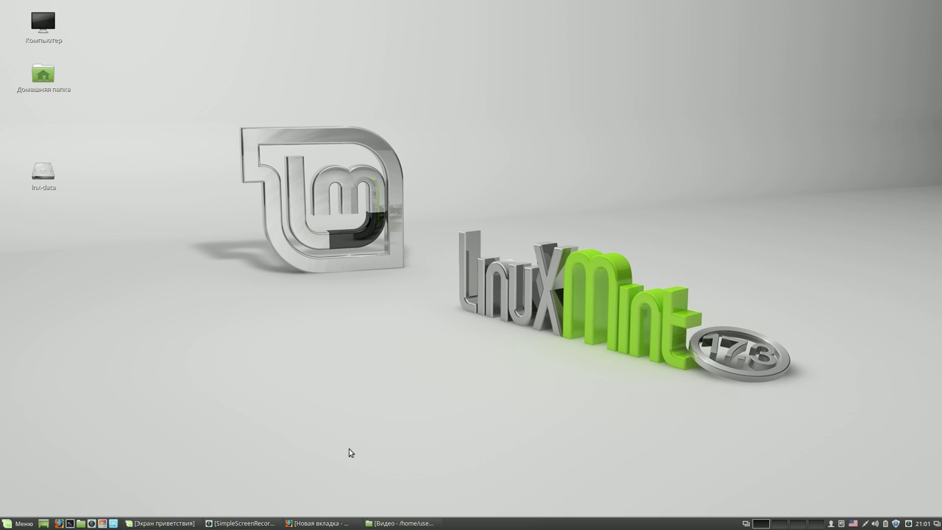
- Search Firefox for 'компьтерные советы алексея', open the blog, and open its MEGA link in a new tab
click(323, 522)
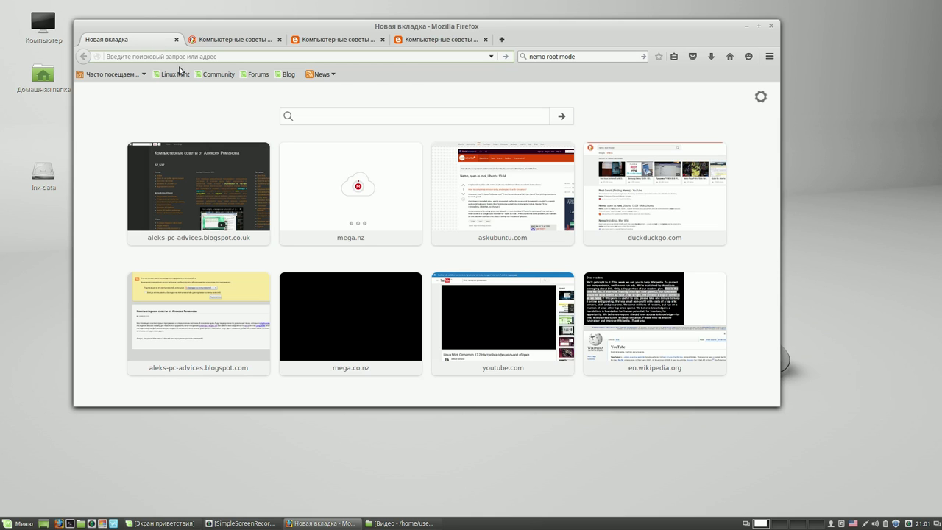
drag(581, 56, 515, 56)
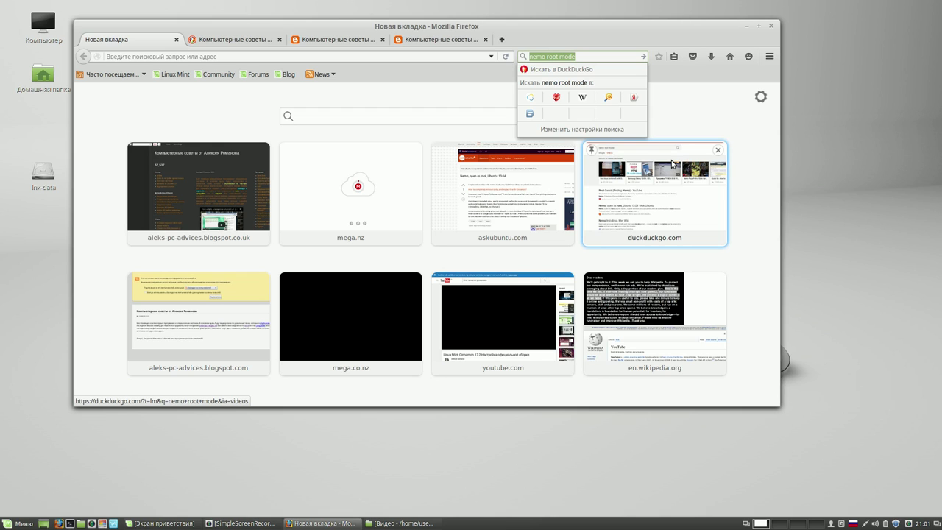
text(комп)
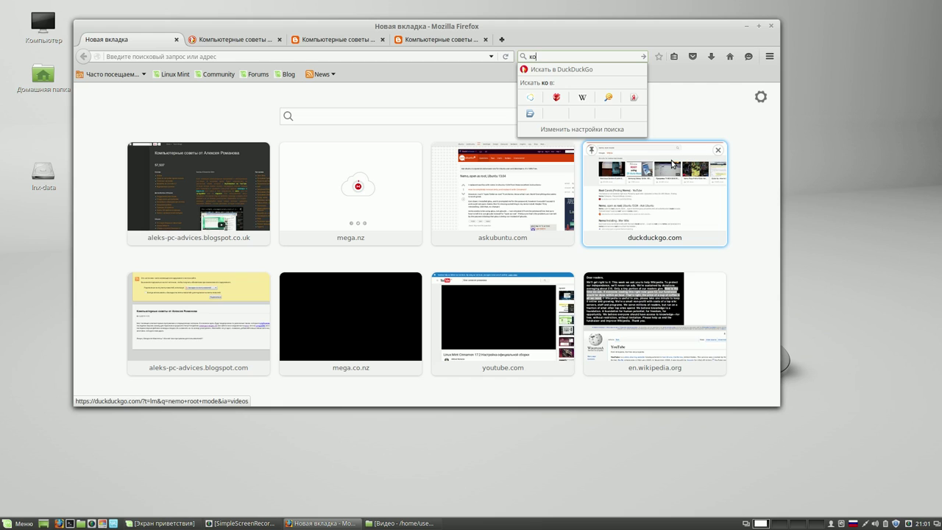
text(терные советы)
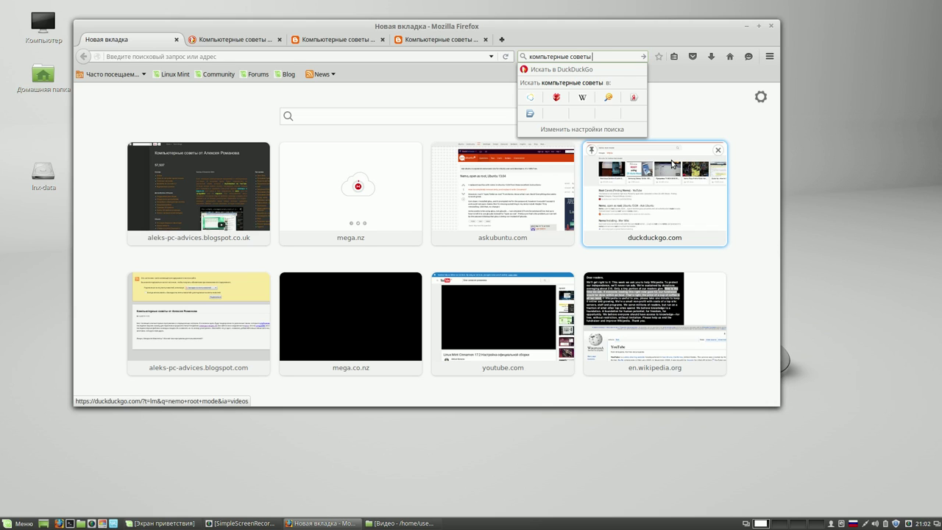
text( алексея)
key(Return)
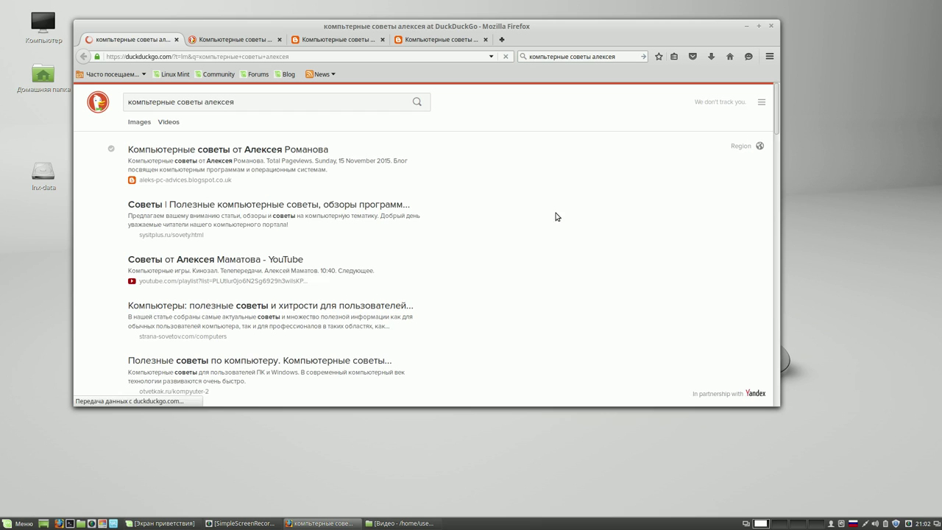
click(253, 149)
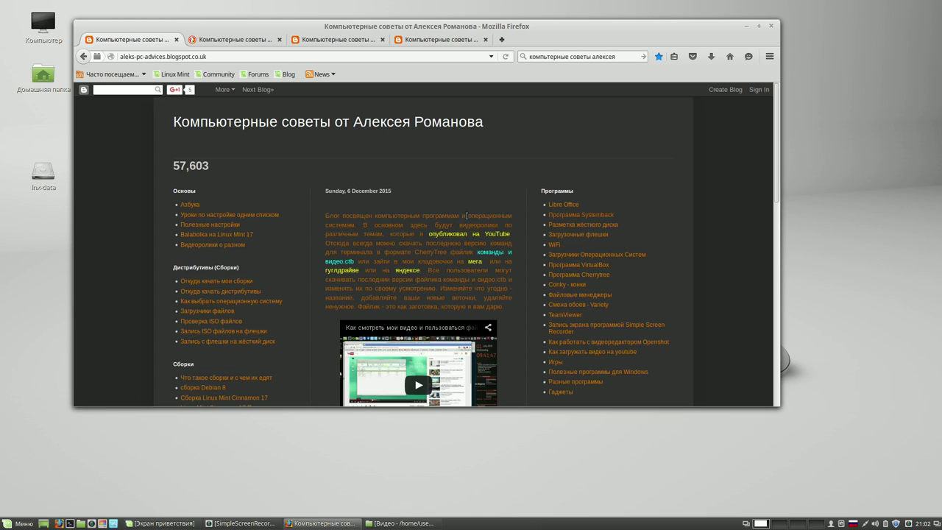
click(474, 263)
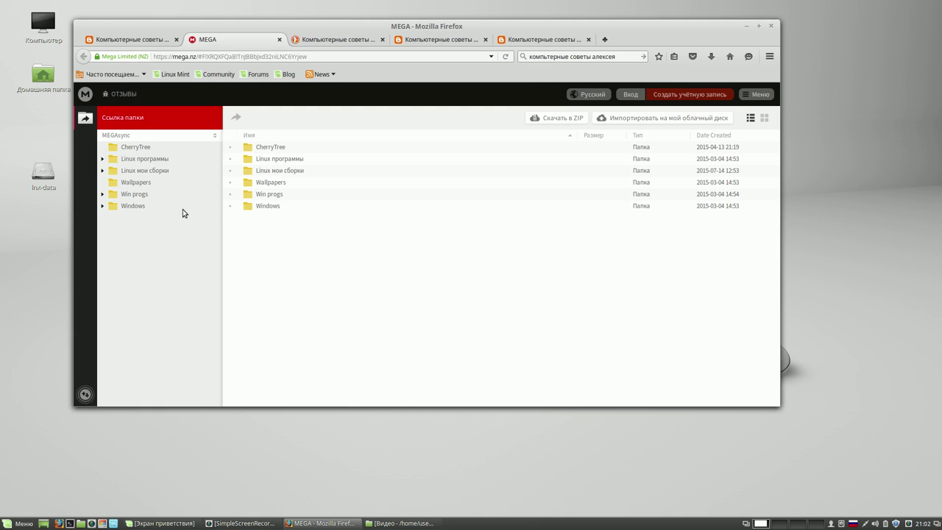
- List the Linux программы folder contents, showing casper_1.340_amd64.deb and casper_1.340_i386.deb
click(102, 162)
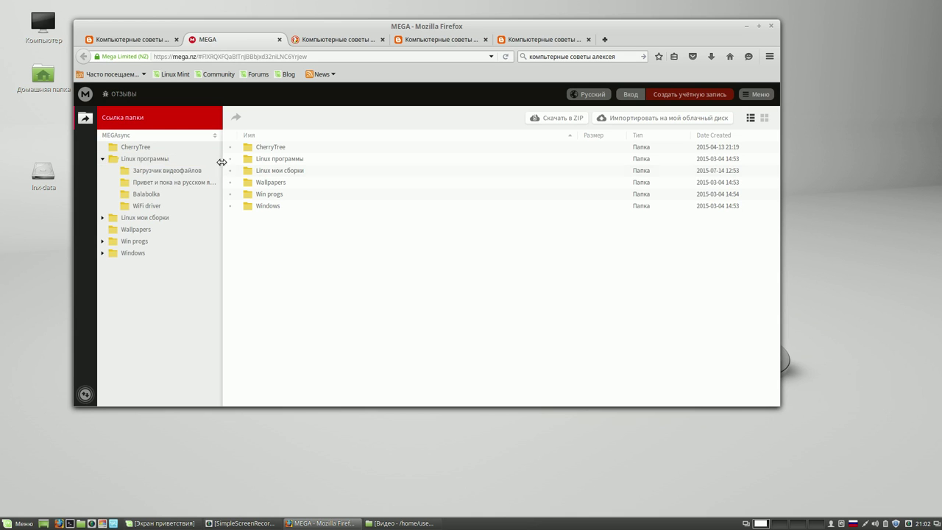
click(170, 163)
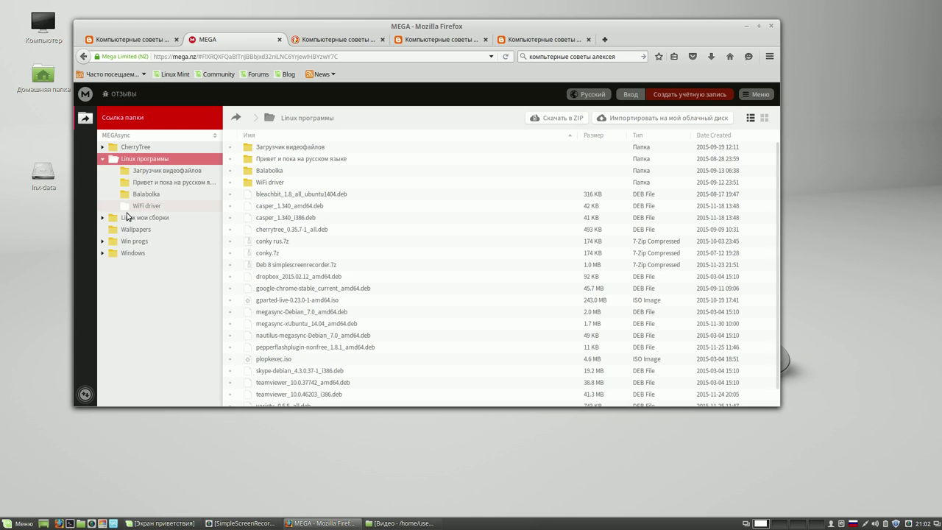
click(103, 219)
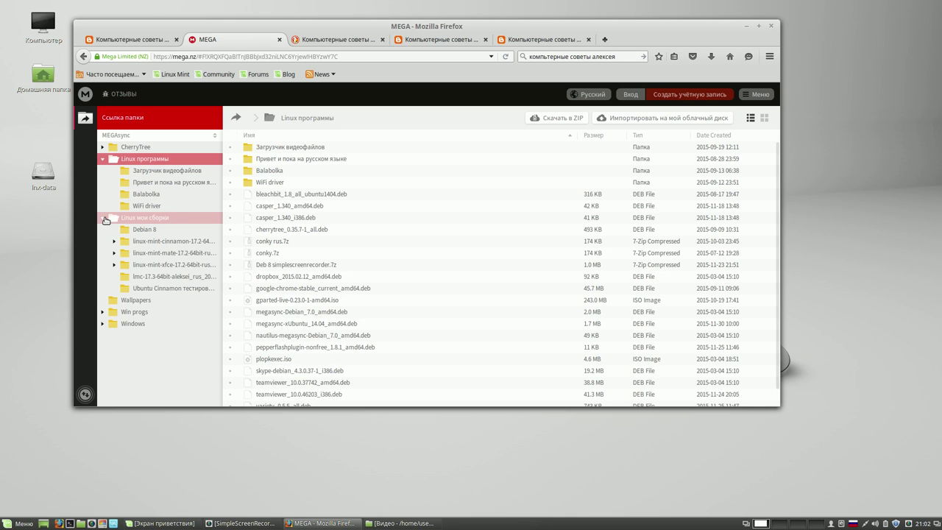
click(161, 160)
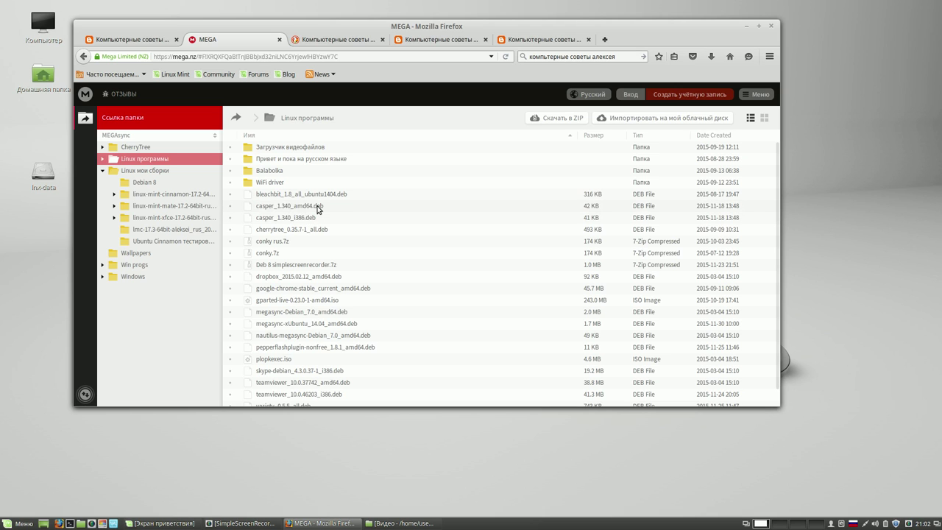
right_click(318, 210)
- Download casper_1.340_amd64.deb via Обычная загрузка and save the file
mouse_move(328, 217)
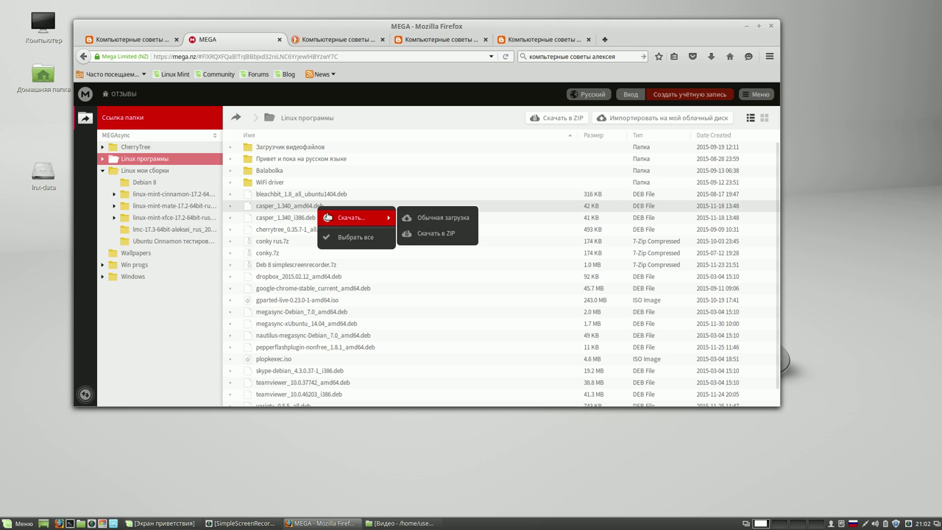
click(440, 217)
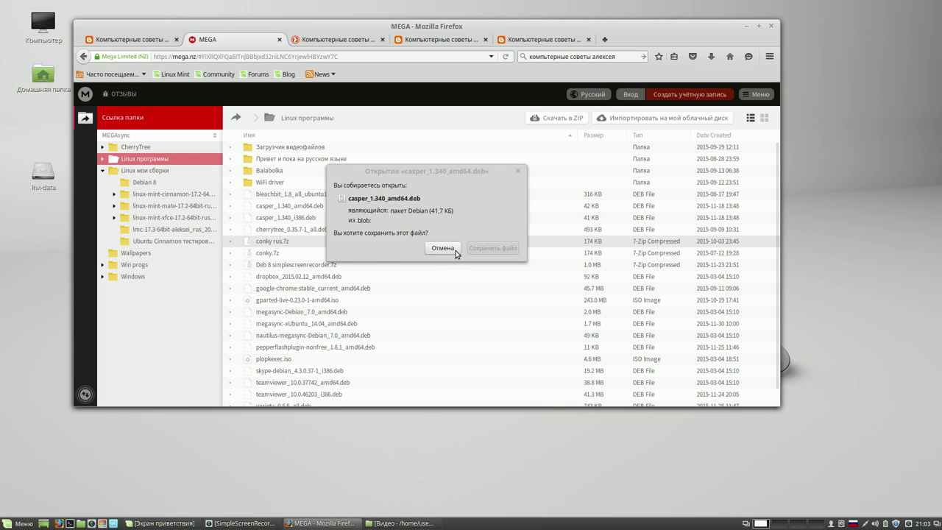
click(489, 211)
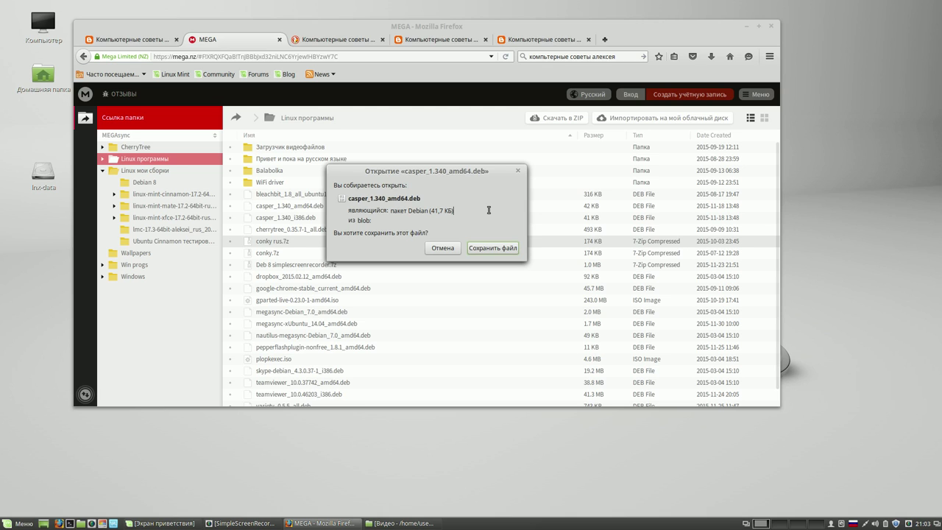
click(492, 248)
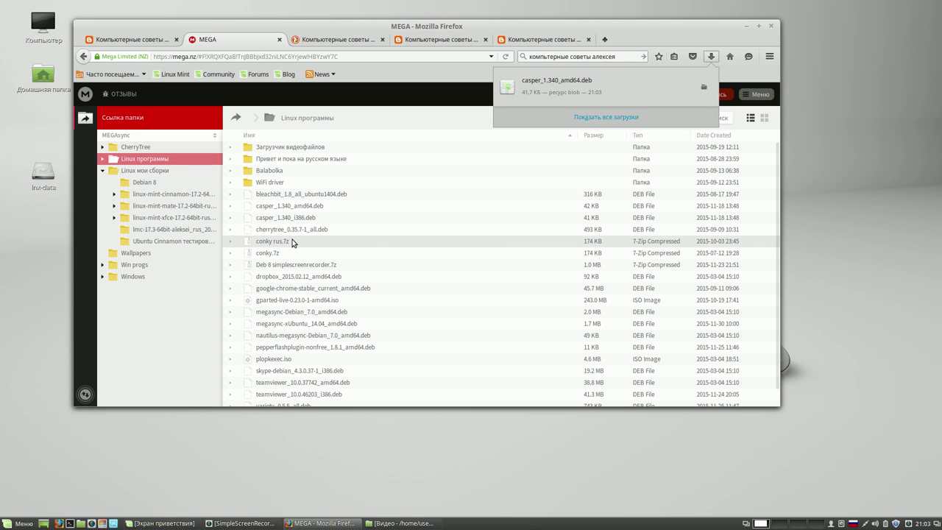
- Download conky rus.7z via Обычная загрузка and save the file
right_click(292, 242)
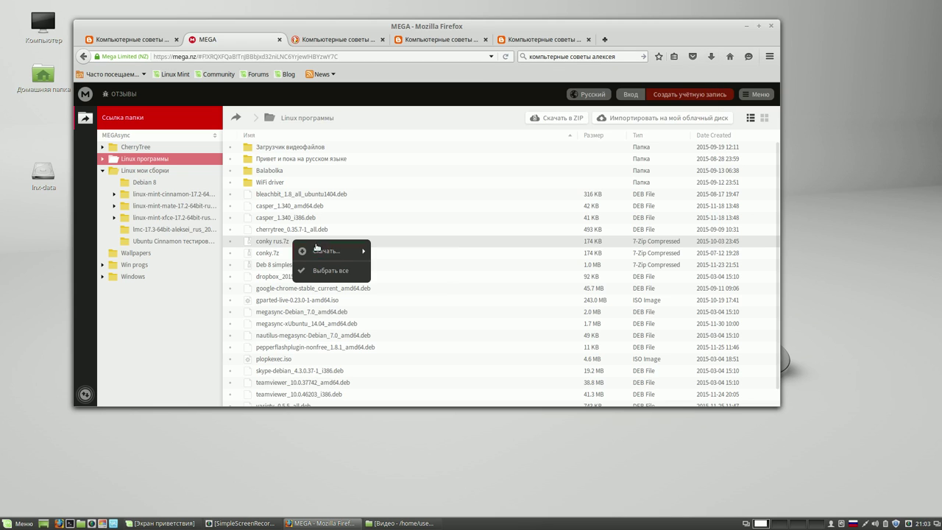
mouse_move(327, 251)
click(401, 252)
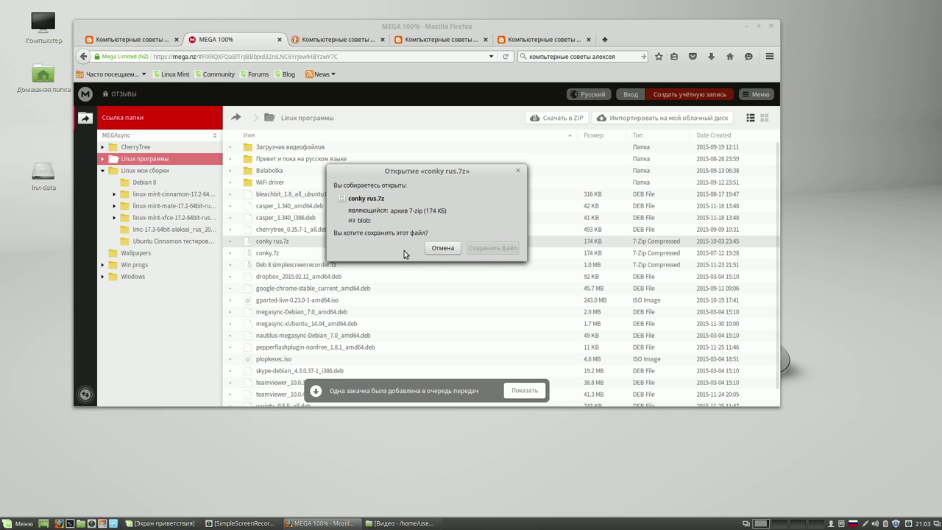
click(496, 251)
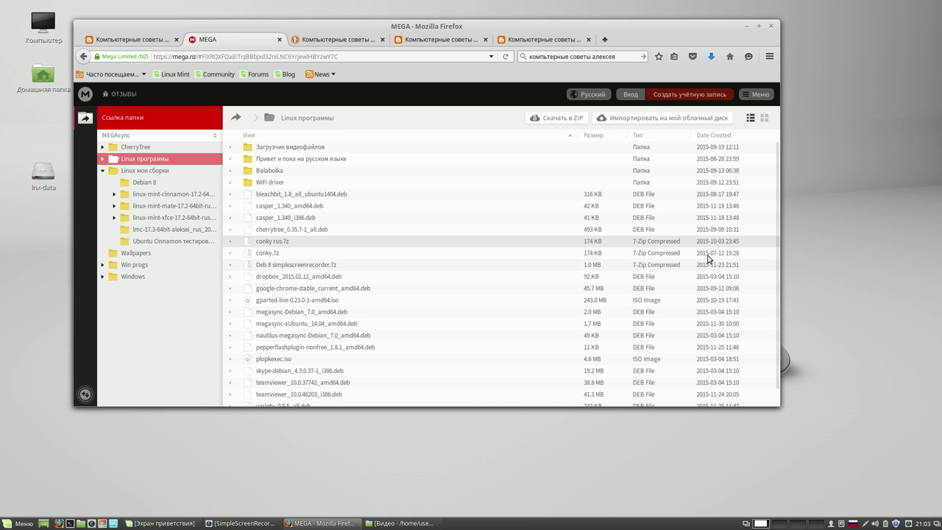
- Show Firefox's recent downloads list with both completed files
scroll(779, 184, down, 1)
scroll(779, 192, down, 2)
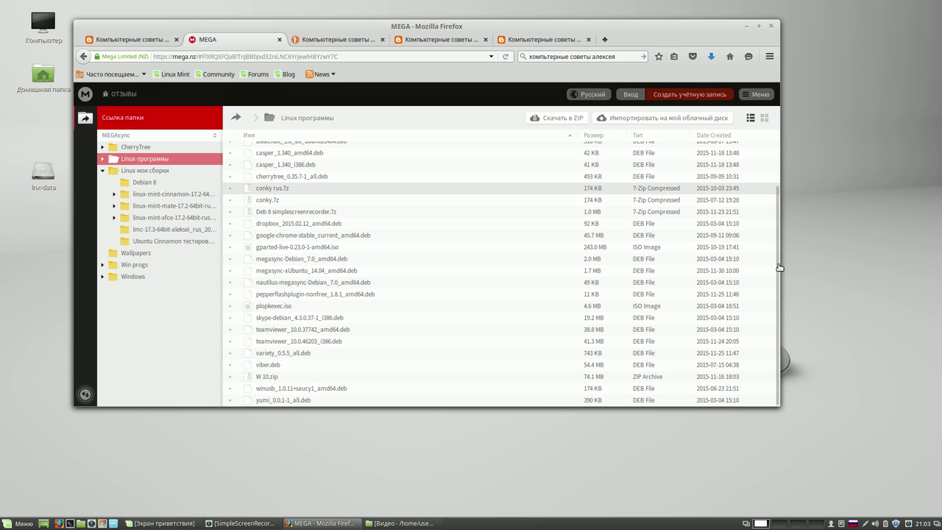
drag(776, 265, 778, 155)
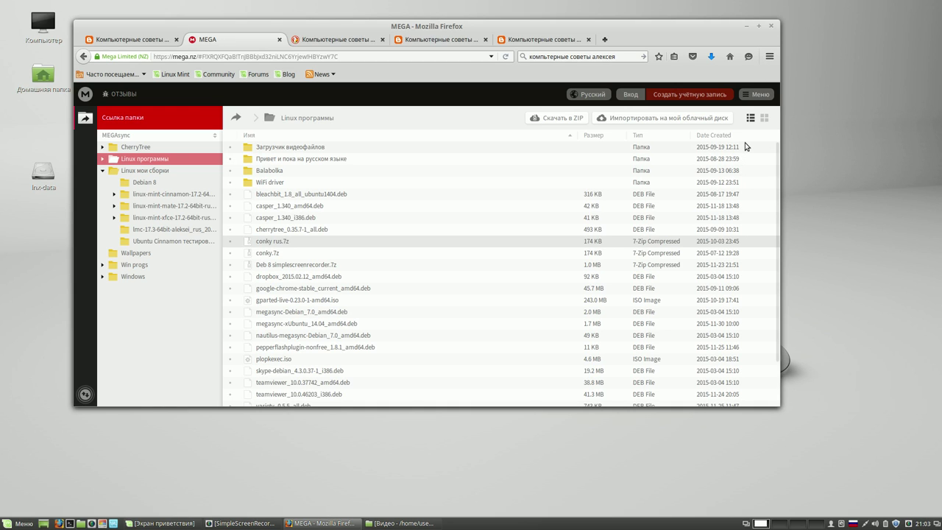
click(710, 58)
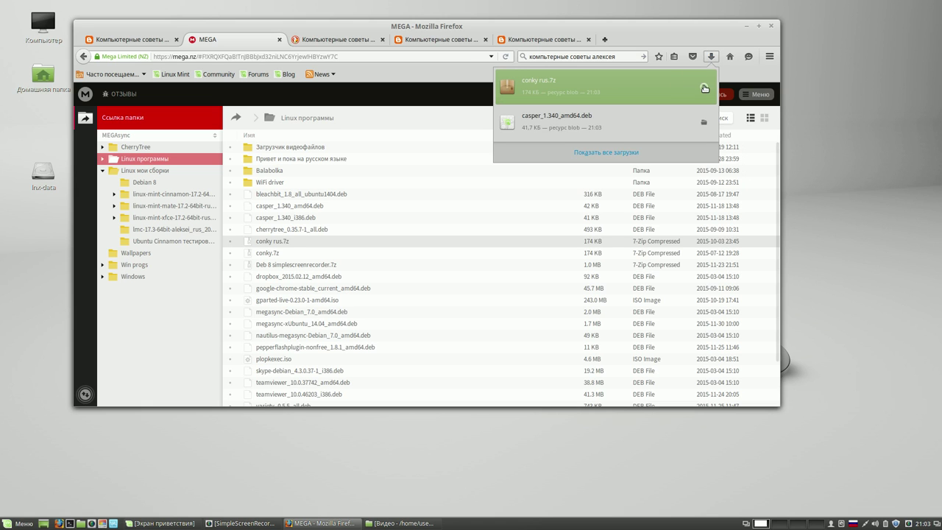
- Extract conky rus.7z into the Загрузки folder with Распаковать сюда
click(702, 87)
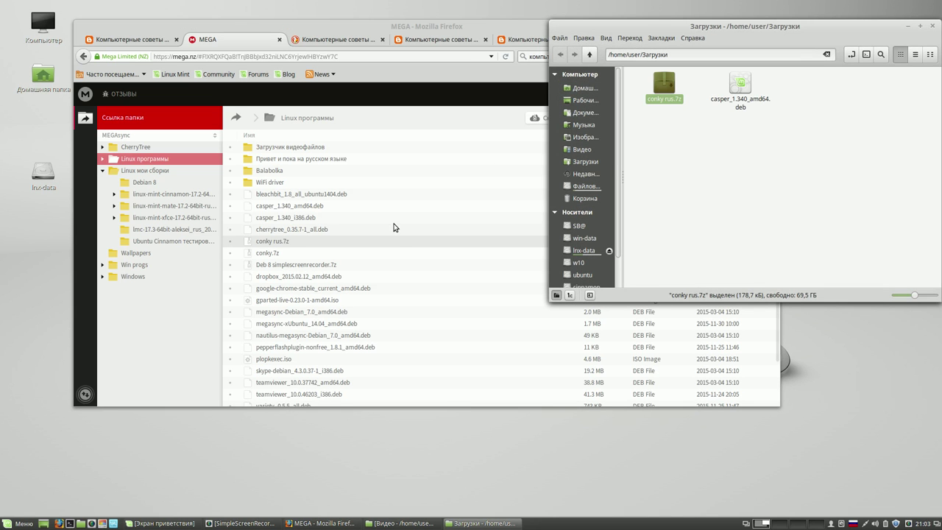
right_click(660, 92)
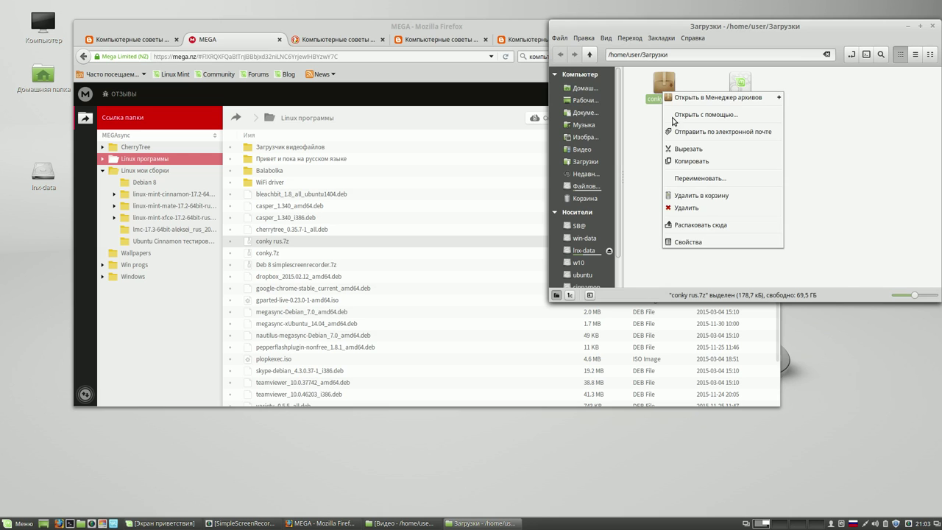
click(705, 224)
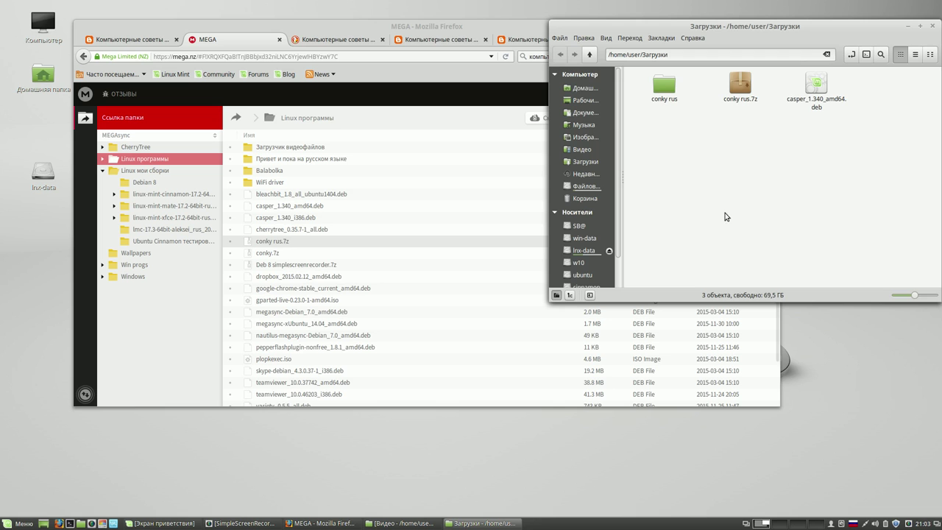
- Close Firefox with its five tabs and open casper_1.340_amd64.deb from Загрузки
click(471, 28)
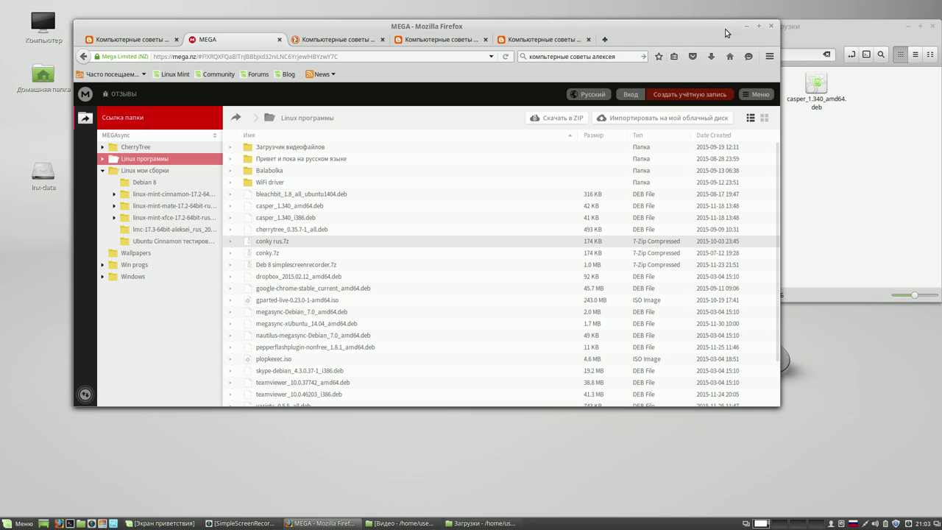
click(770, 27)
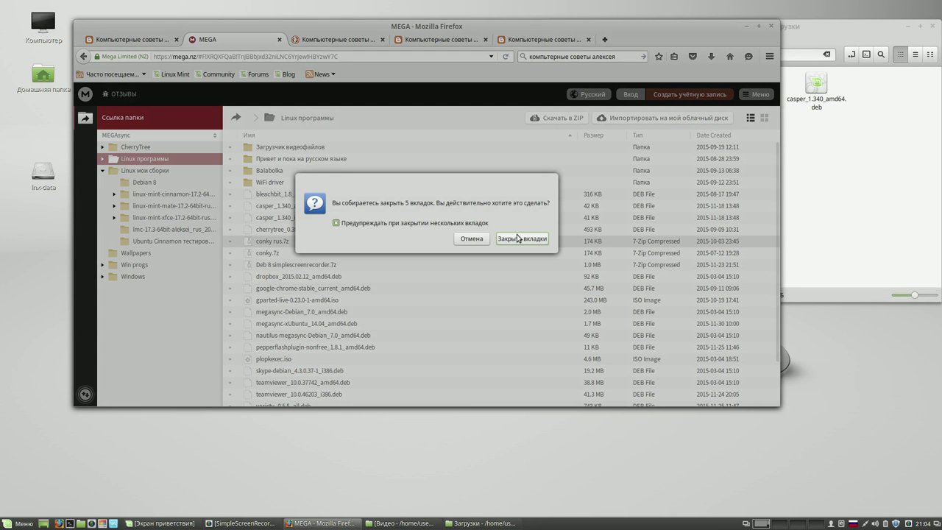
click(522, 238)
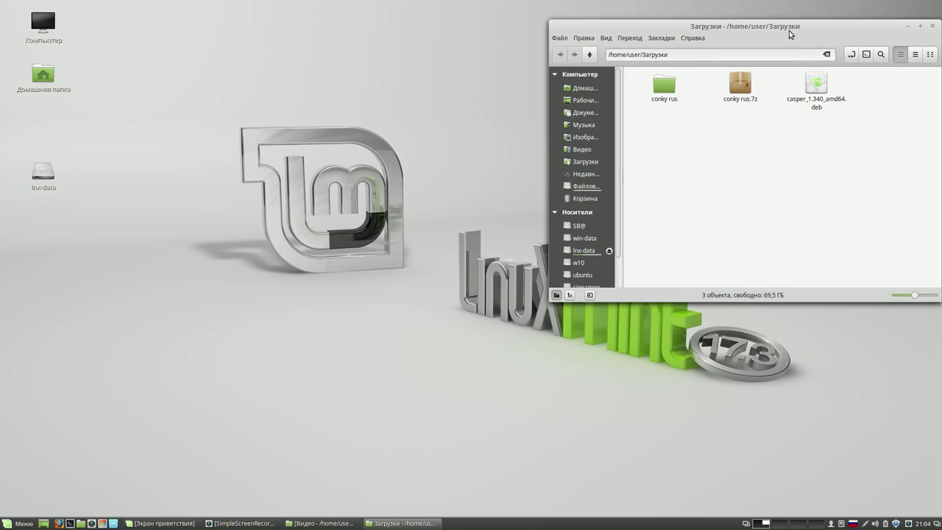
drag(788, 30, 624, 45)
click(654, 103)
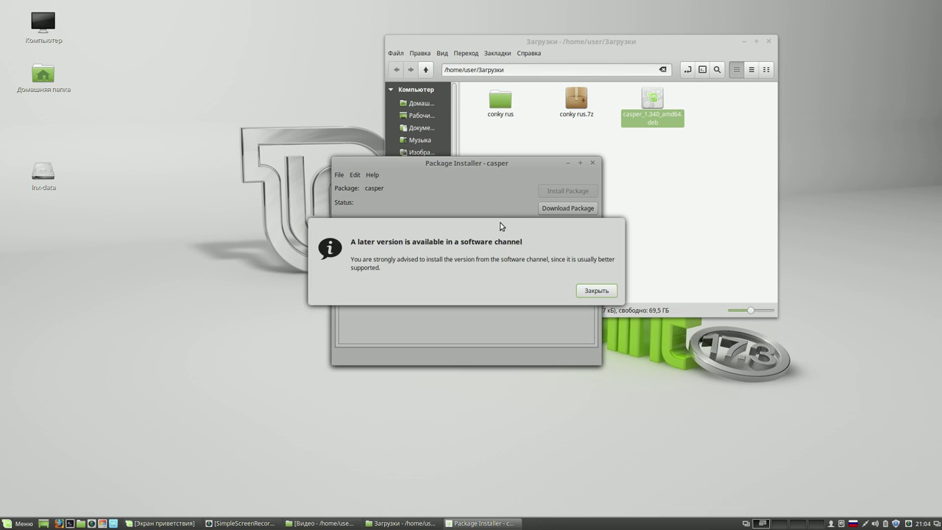
- Start installing casper in GDebi with the admin password, then reopen casper_1.340_amd64.deb
drag(501, 221, 373, 139)
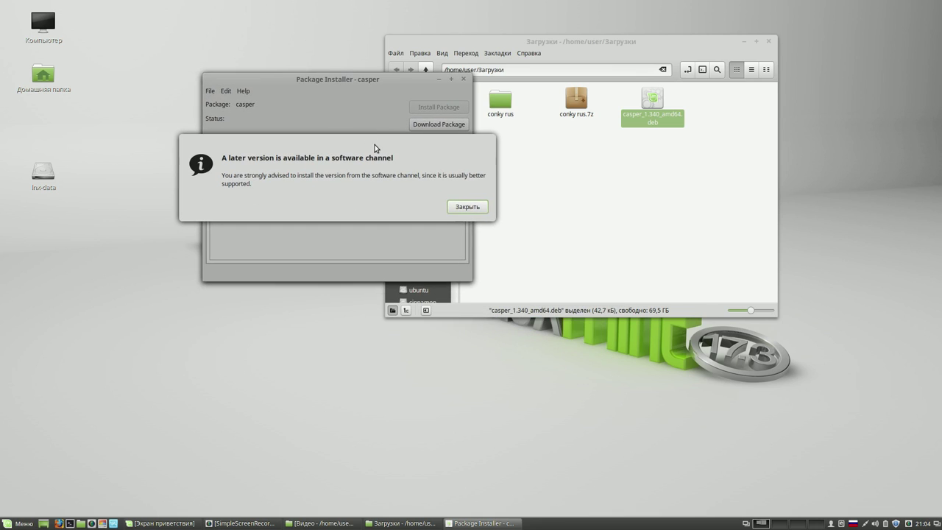
click(468, 206)
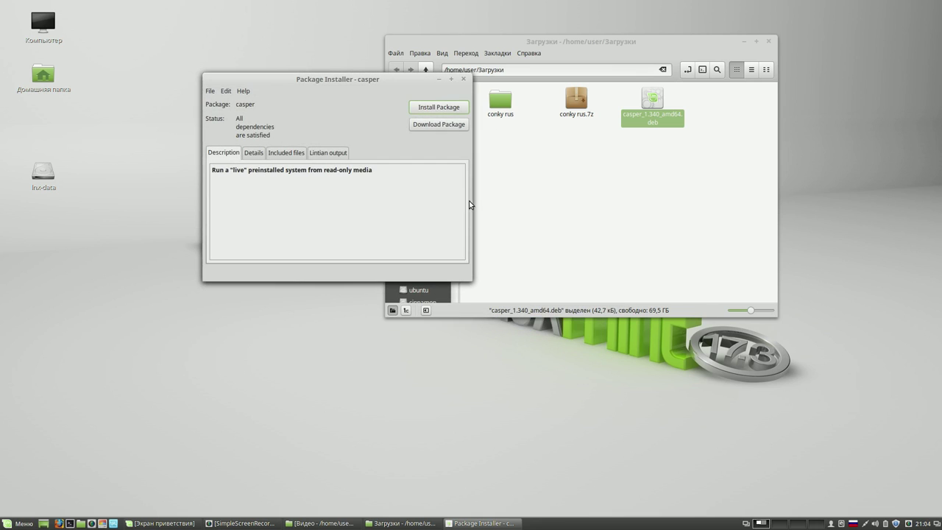
click(441, 107)
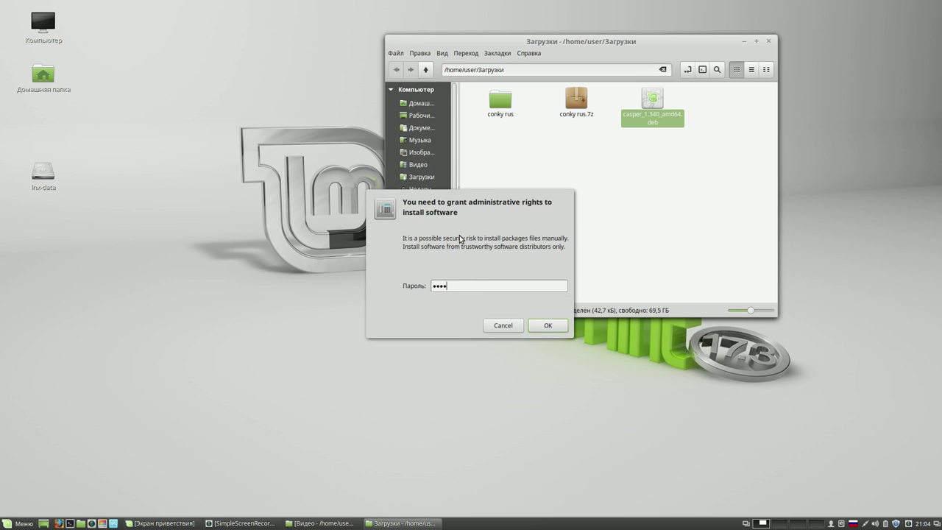
key(Return)
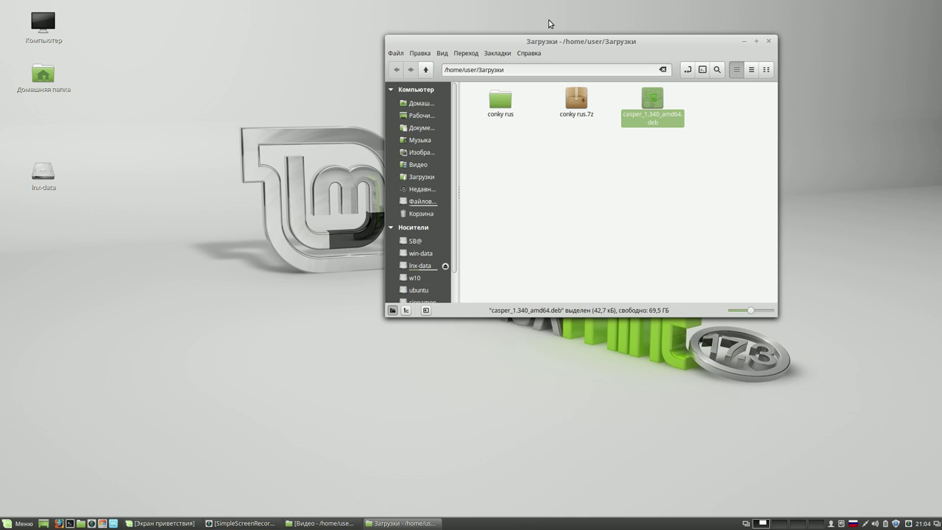
key(alt+shift)
click(642, 100)
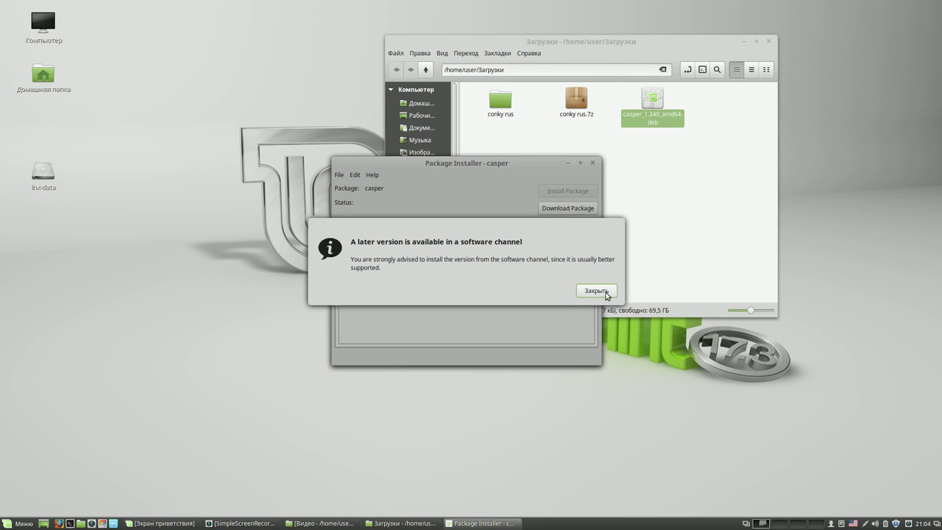
- Install casper 1.340 with auto-close enabled, then close the Downloads window and installer
click(596, 290)
click(572, 193)
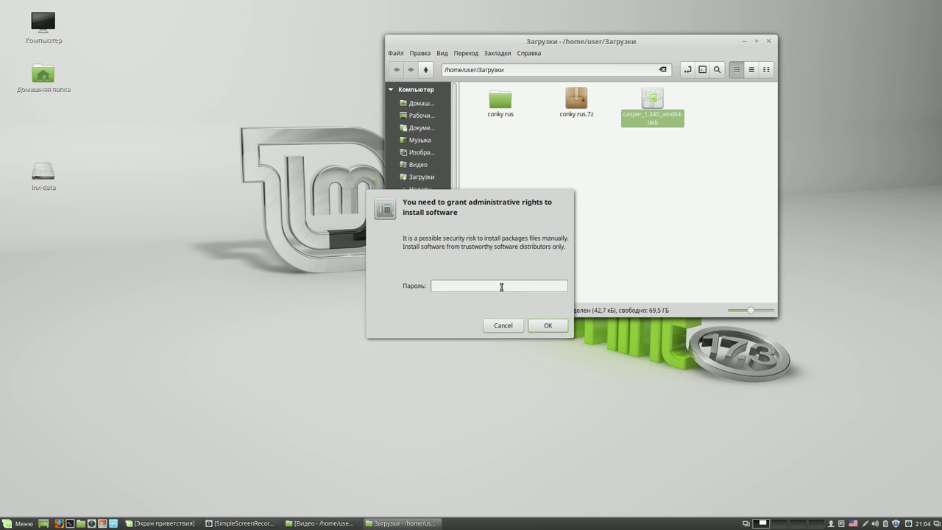
text(••••)
key(Return)
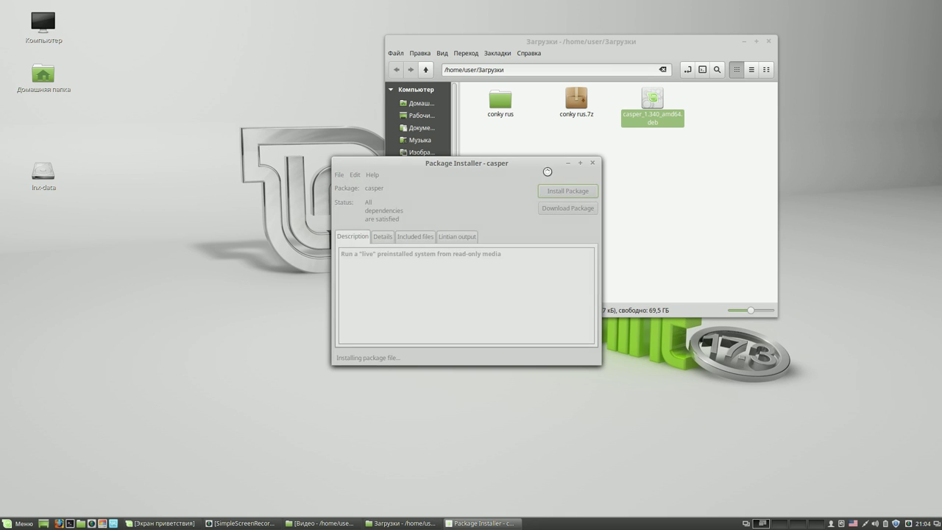
click(371, 280)
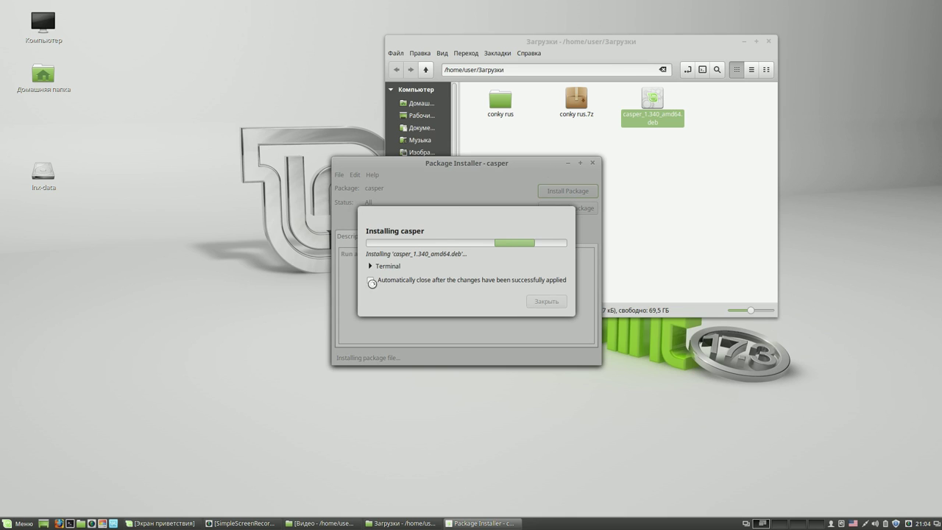
click(765, 42)
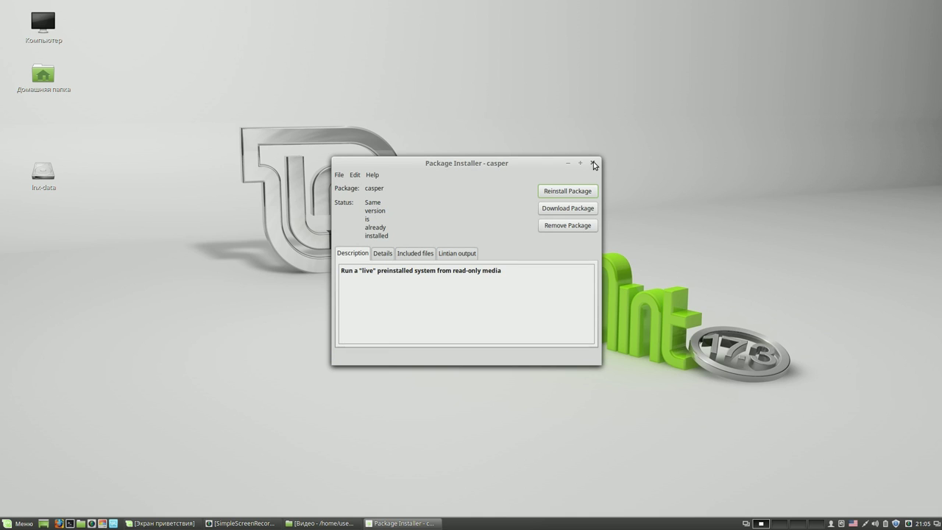
click(593, 164)
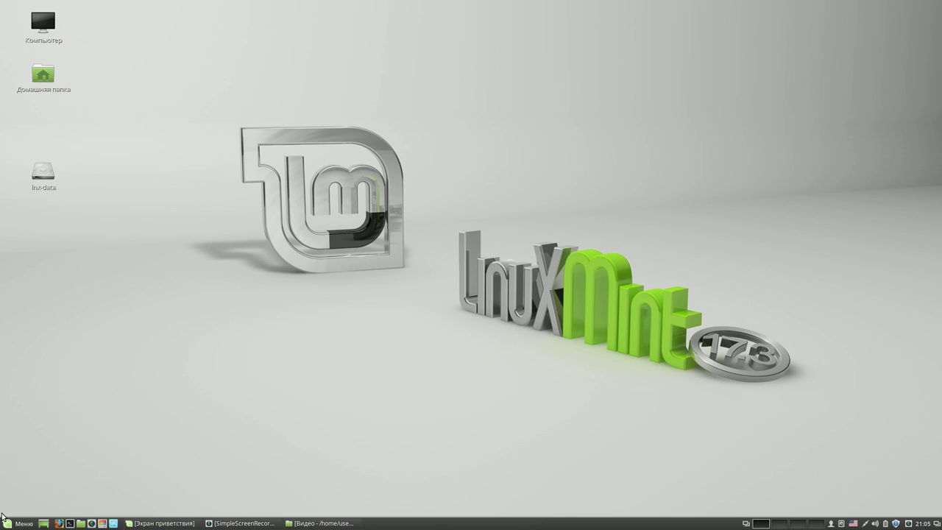
- Find Synaptic in the menu by searching 'syn' and add its launcher to the panel
click(26, 525)
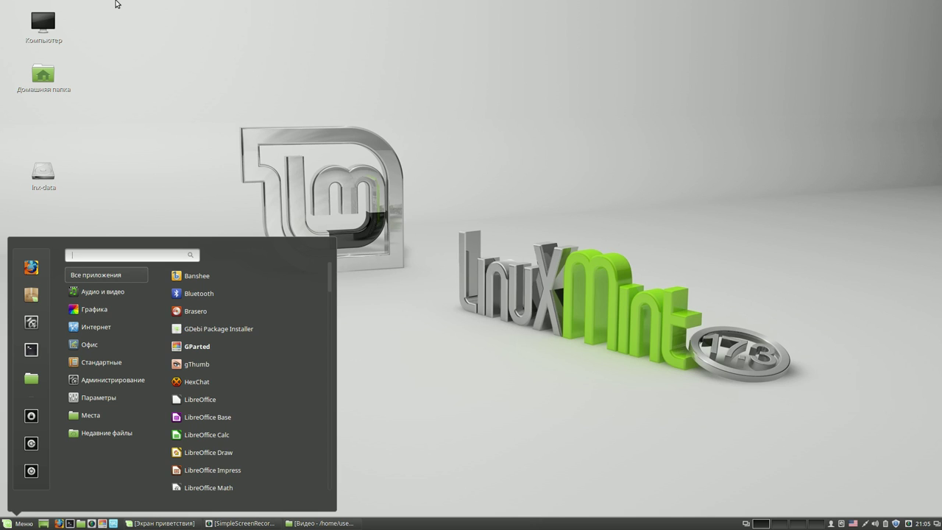
text(s)
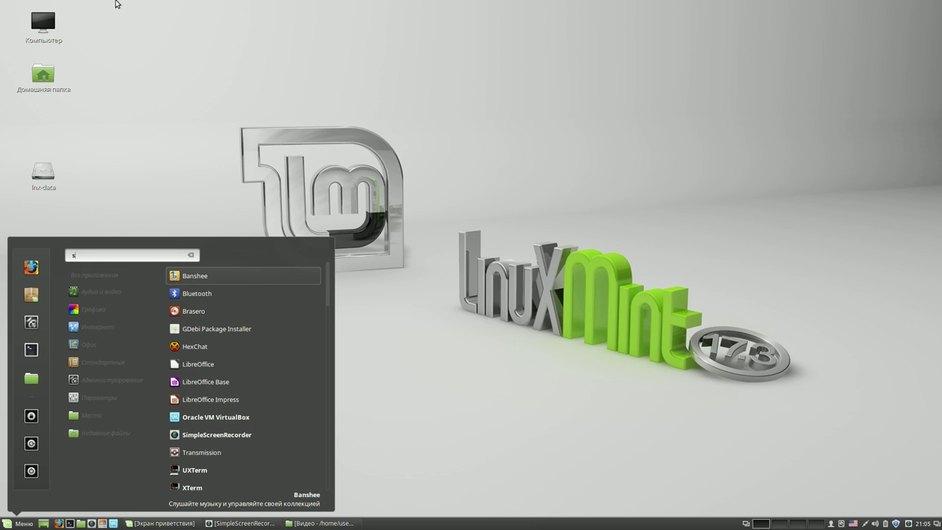
text(yn)
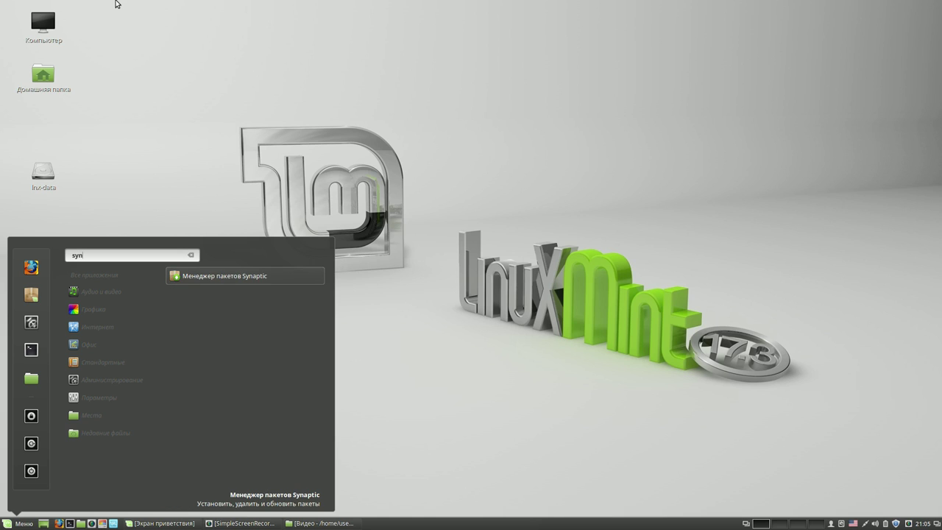
right_click(211, 277)
click(221, 294)
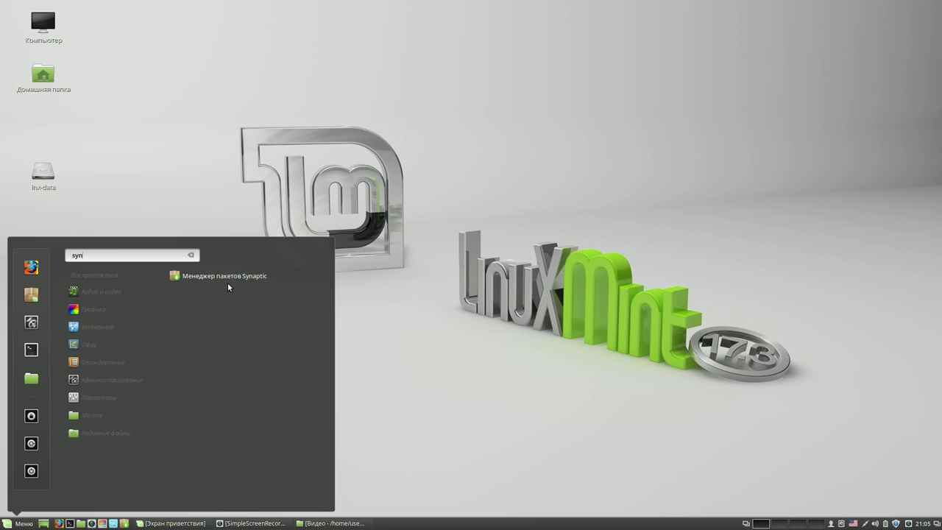
- Launch Synaptic with the admin password, dismiss the introduction, and widen the window
click(230, 276)
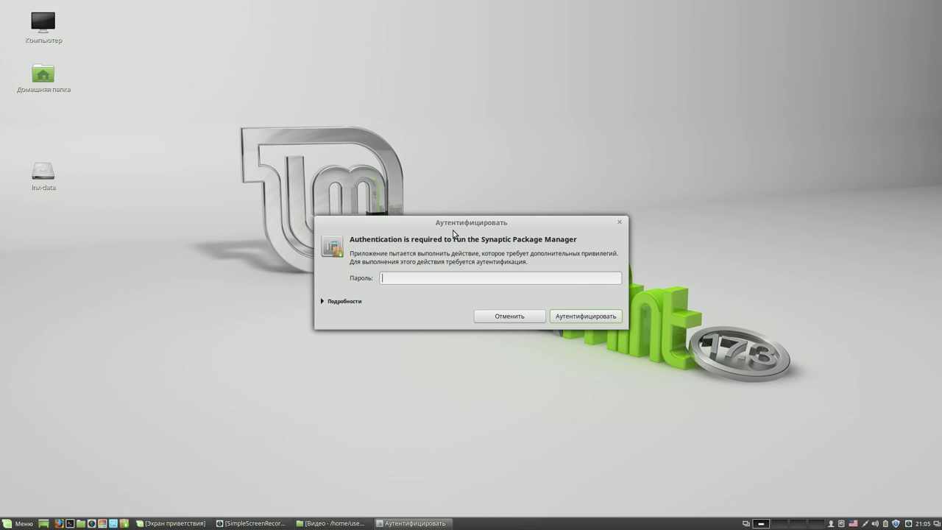
text(****)
key(Return)
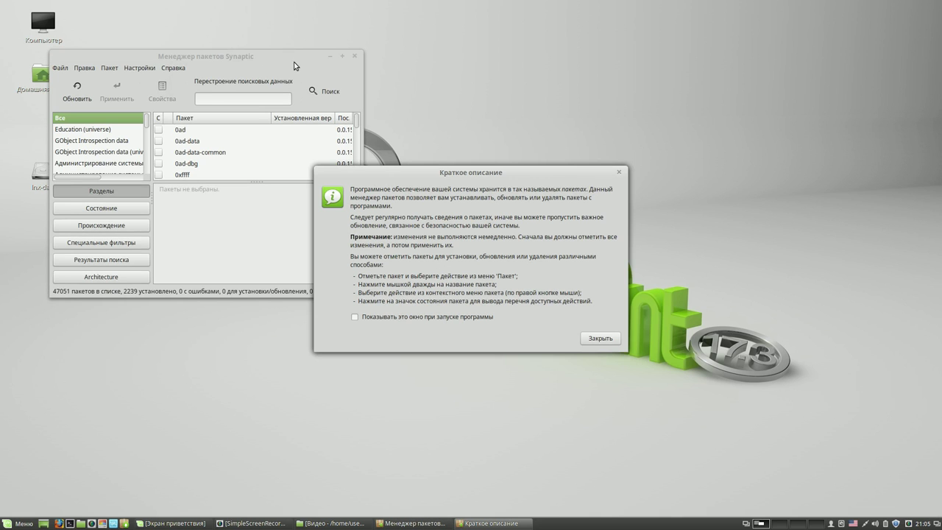
click(599, 338)
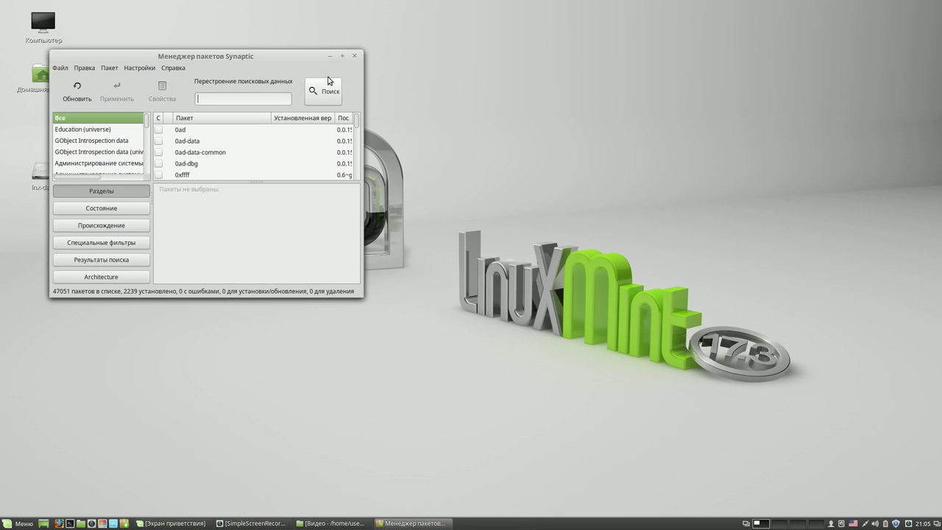
drag(317, 59, 372, 59)
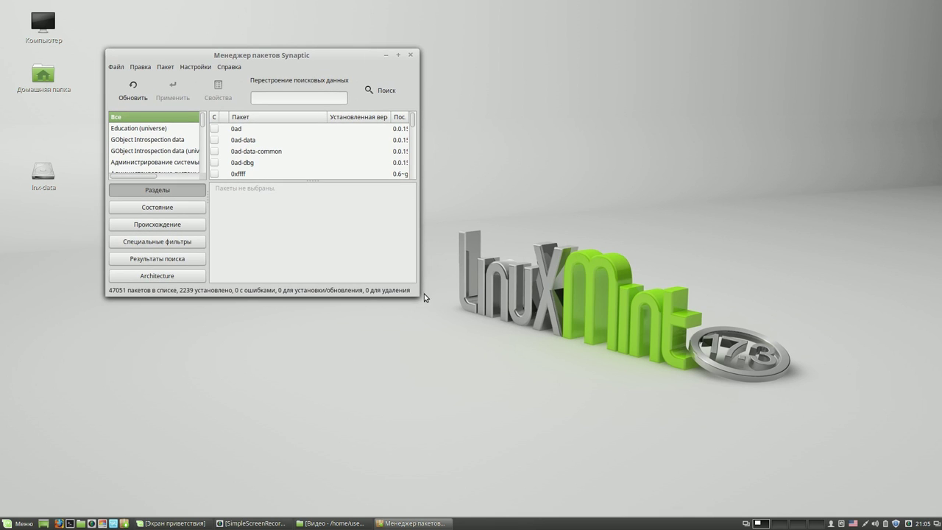
drag(416, 291, 735, 349)
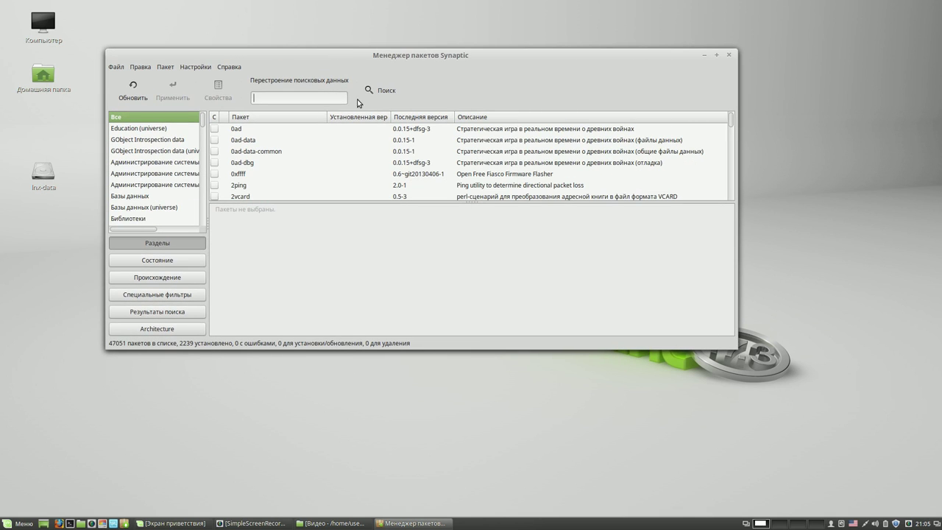
- Mark lupin-casper for installation from the 'casper' search, apply it, and close Synaptic
text(casper)
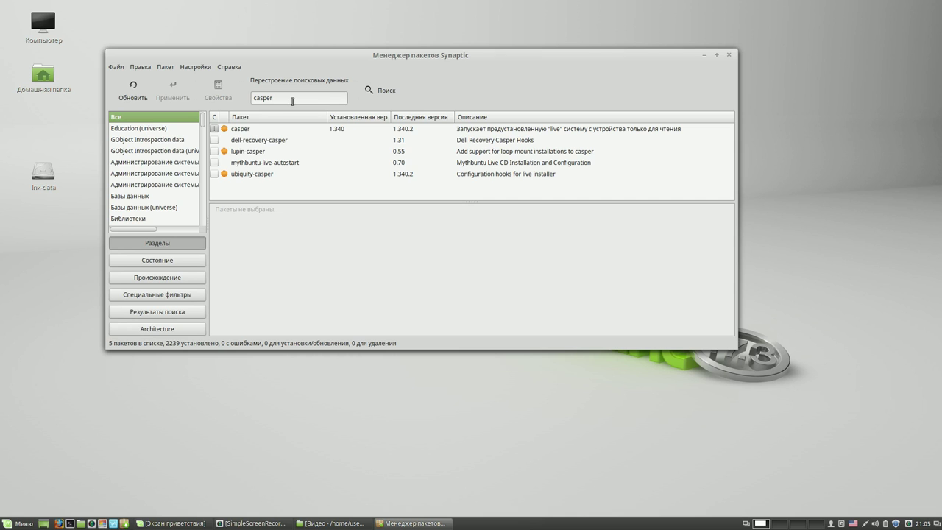
click(216, 151)
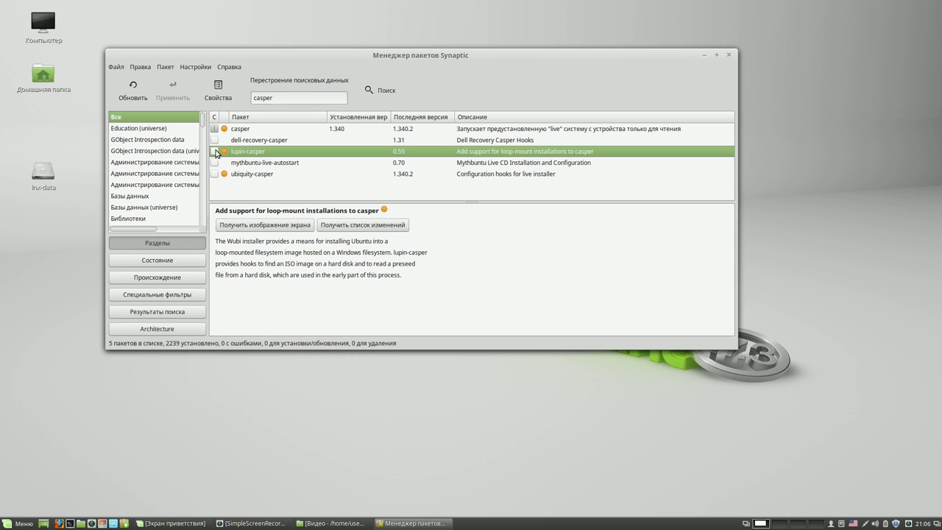
click(216, 151)
click(248, 172)
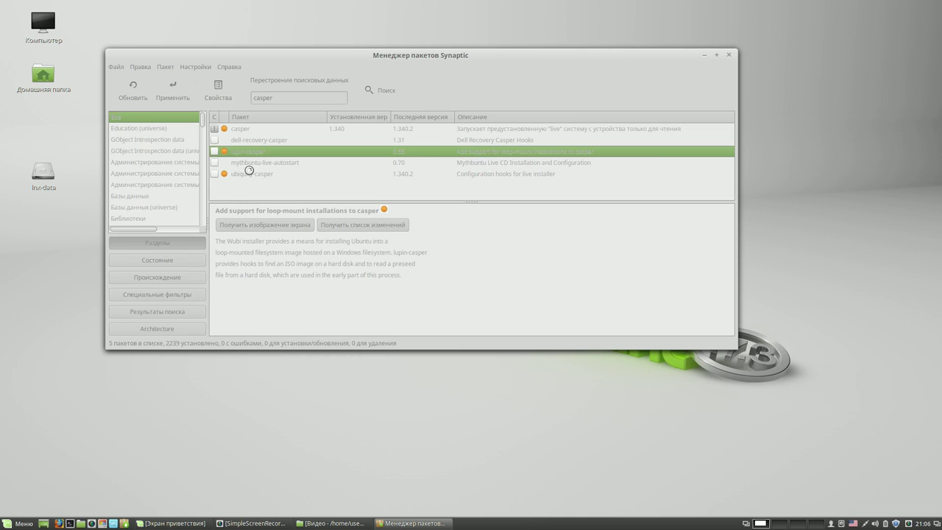
click(170, 91)
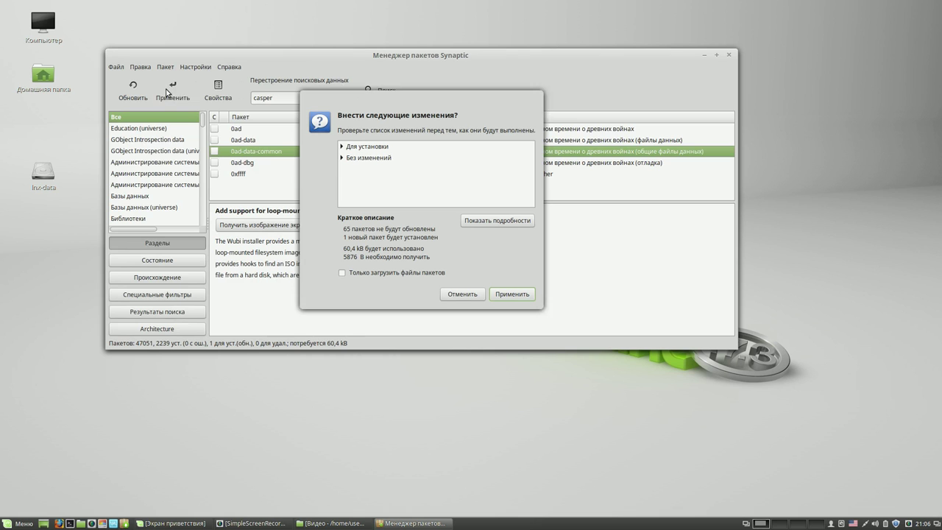
click(514, 296)
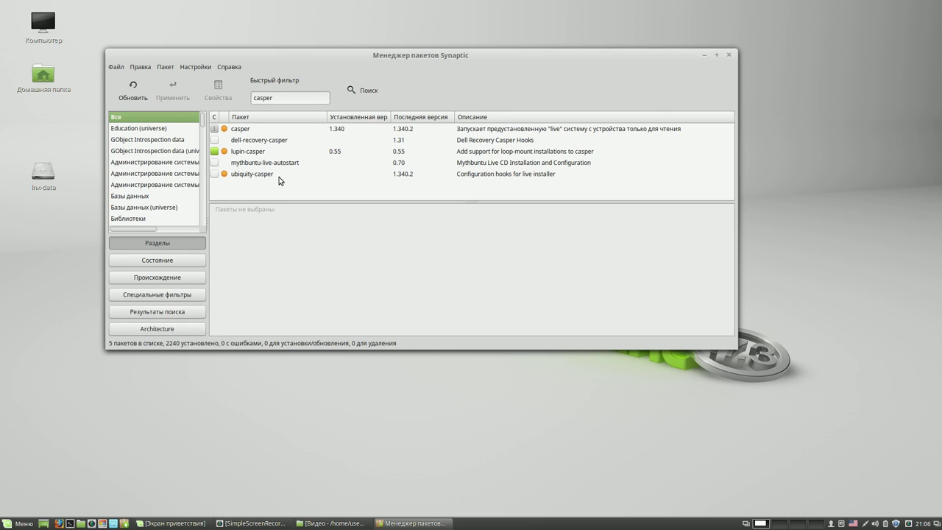
click(729, 55)
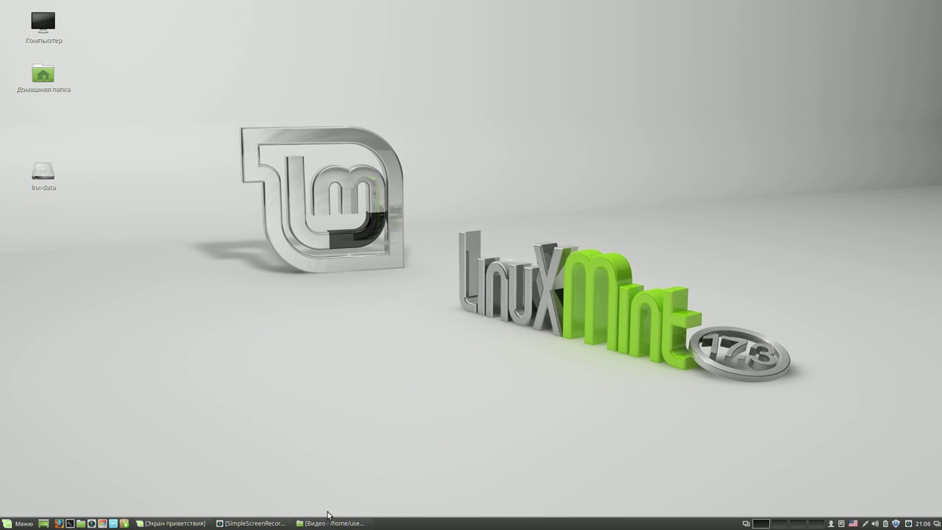
mouse_move(325, 525)
- Launch the Software Manager from the Menu and authenticate with the administrator password
click(24, 523)
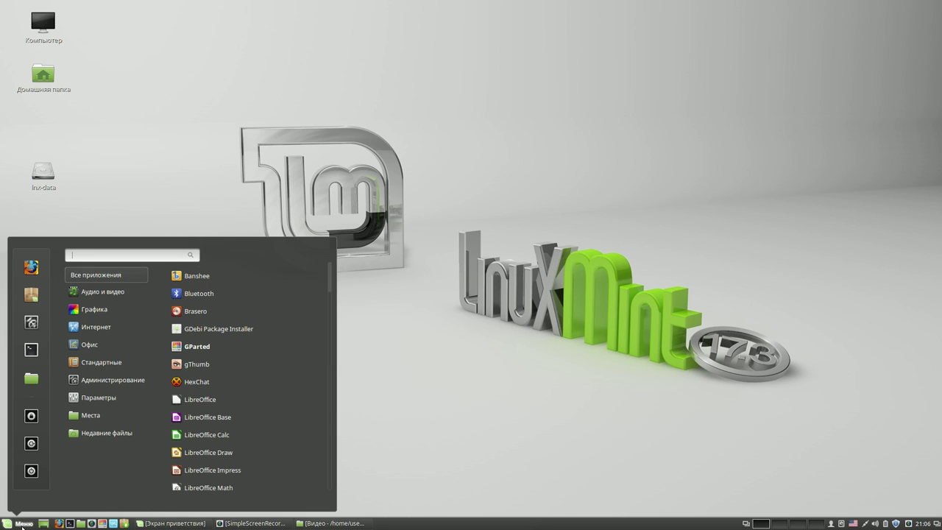
click(33, 294)
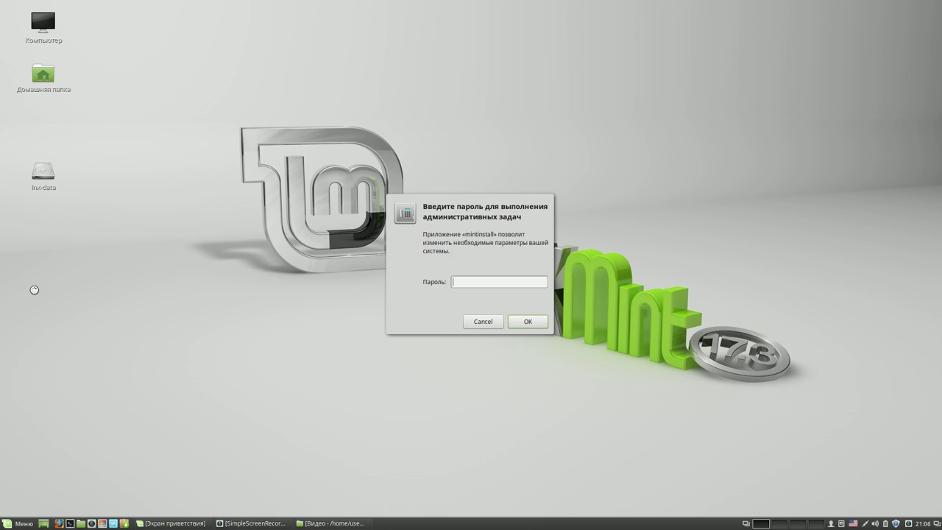
text(••••)
key(Return)
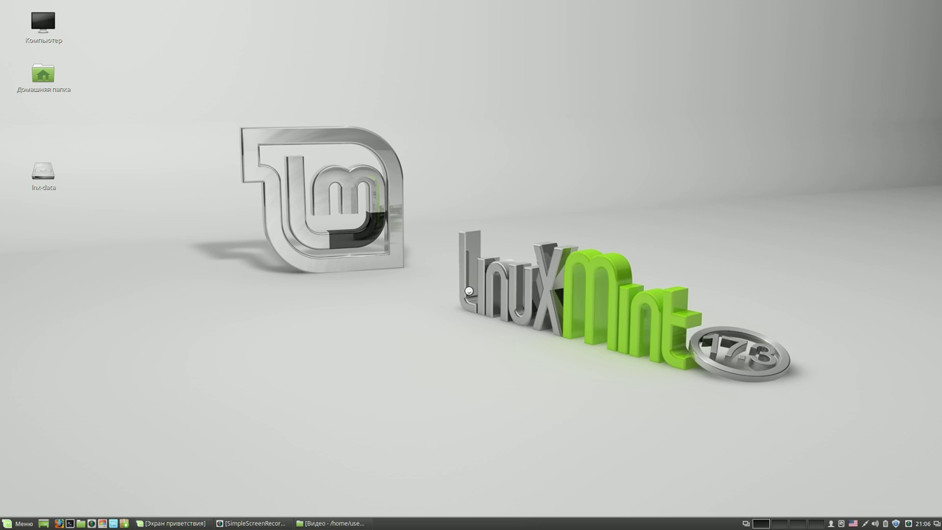
- Search for 'cherrytree' and install it from its details page
click(628, 143)
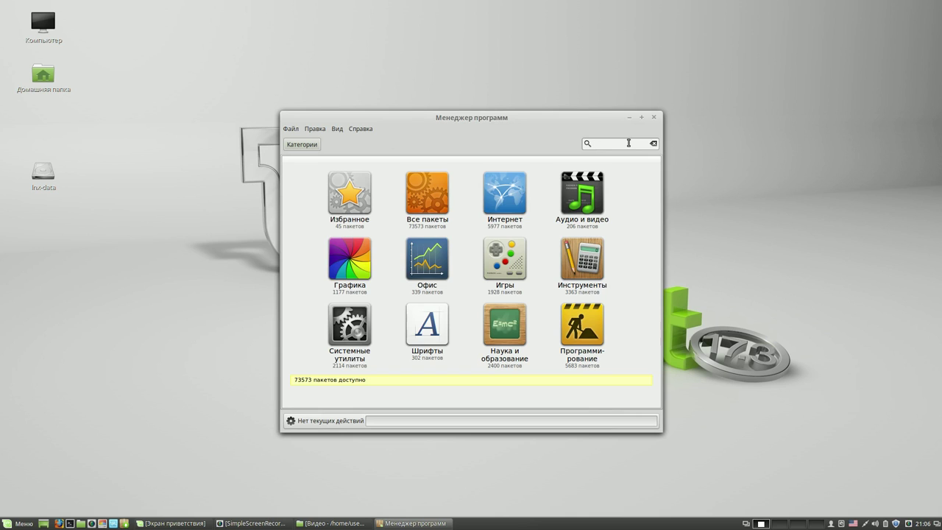
text(cherrytree)
key(Return)
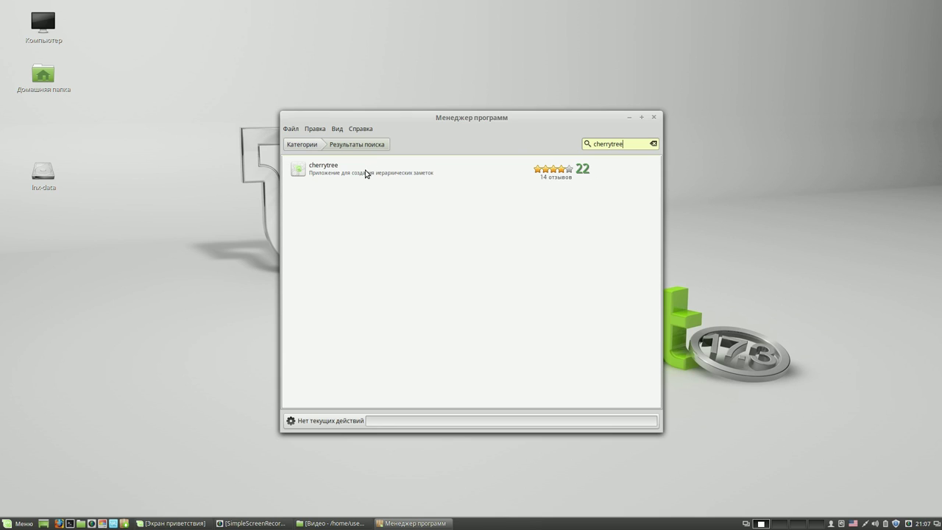
click(363, 171)
double_click(363, 171)
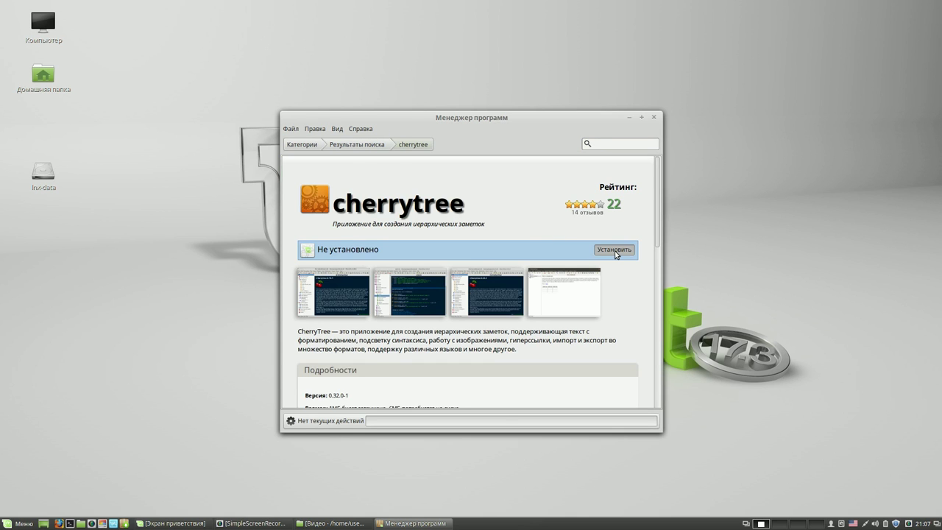
click(614, 250)
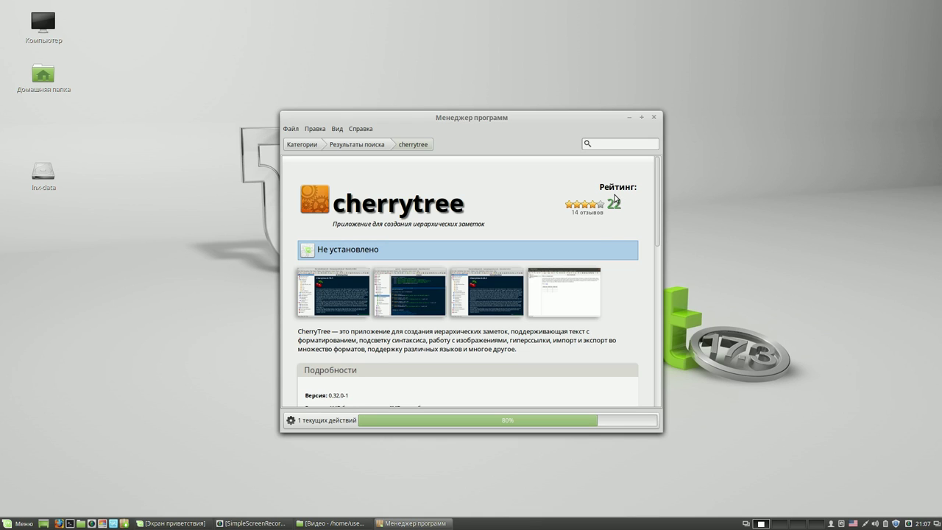
- Close the Software Manager once CherryTree 0.32.0-1 shows as installed
drag(529, 116, 520, 61)
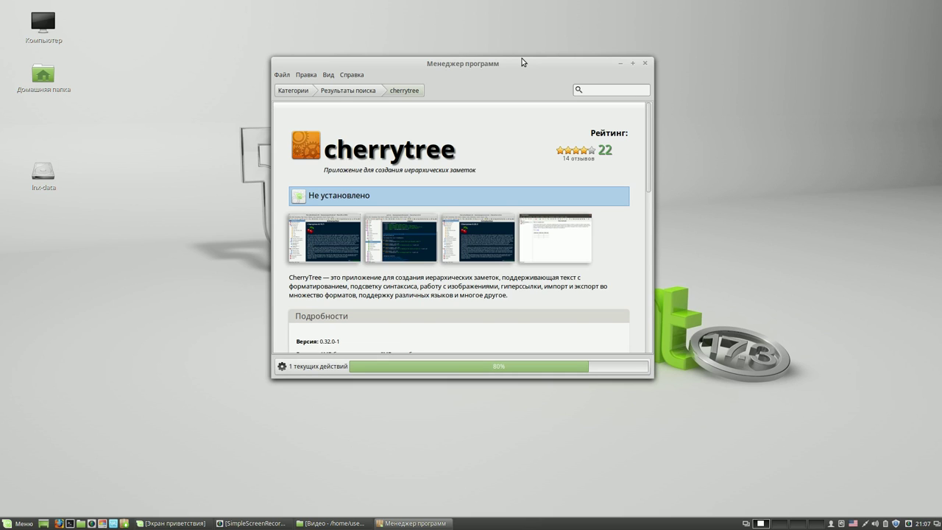
drag(521, 58, 626, 44)
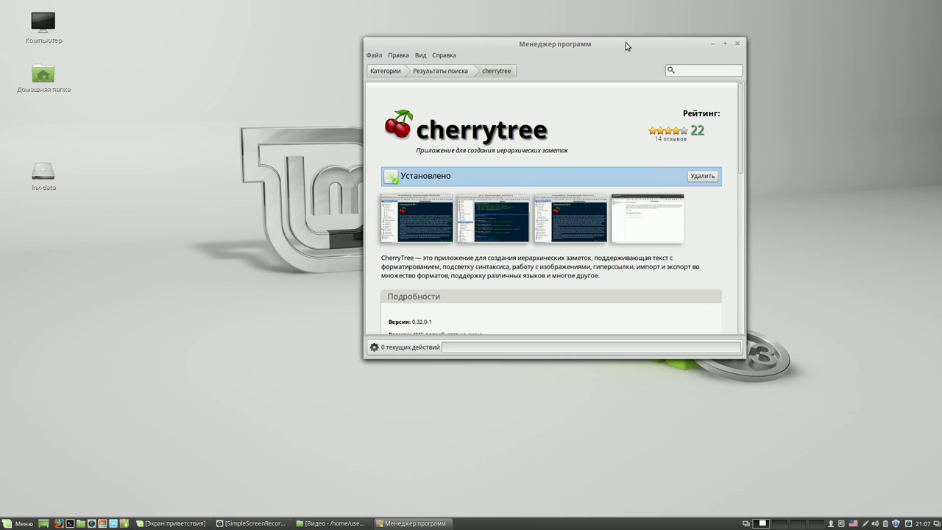
click(737, 43)
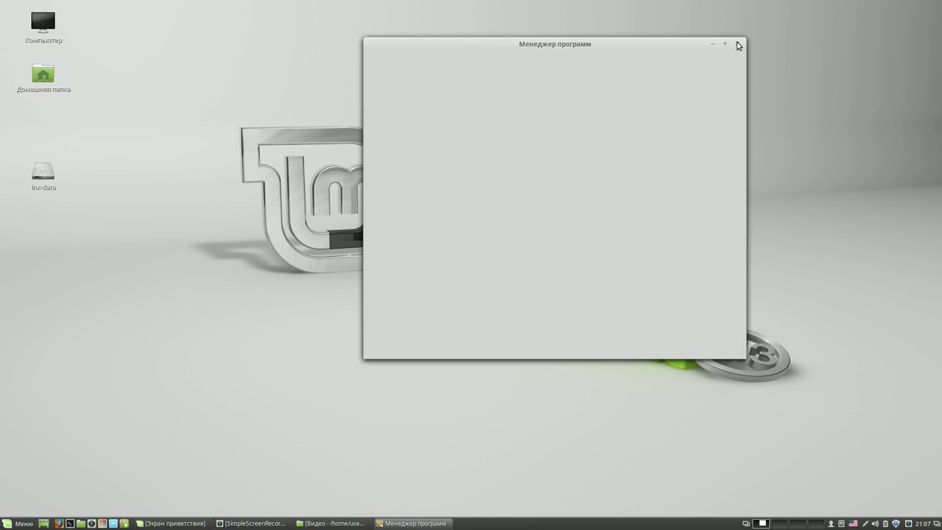
- Add CherryTree from All applications to the panel, then test-launch it and close it
click(21, 523)
mouse_move(136, 344)
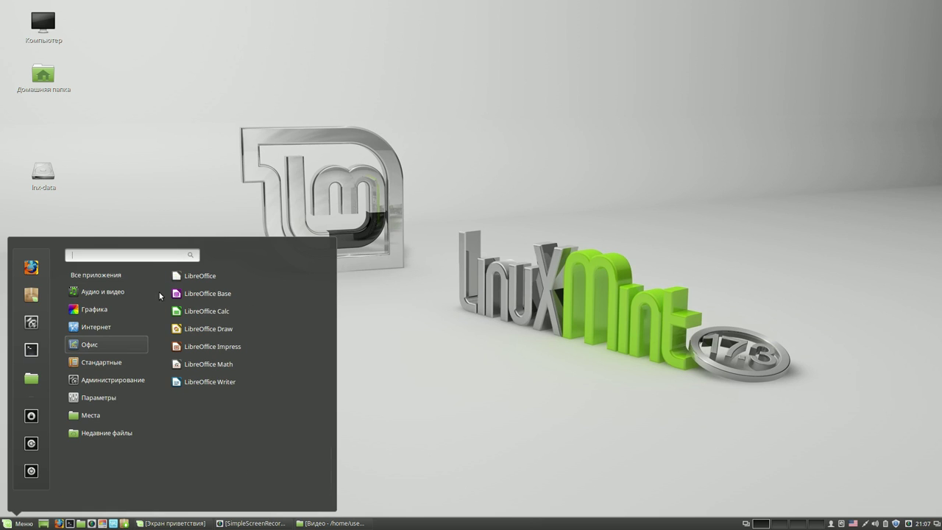
mouse_move(125, 278)
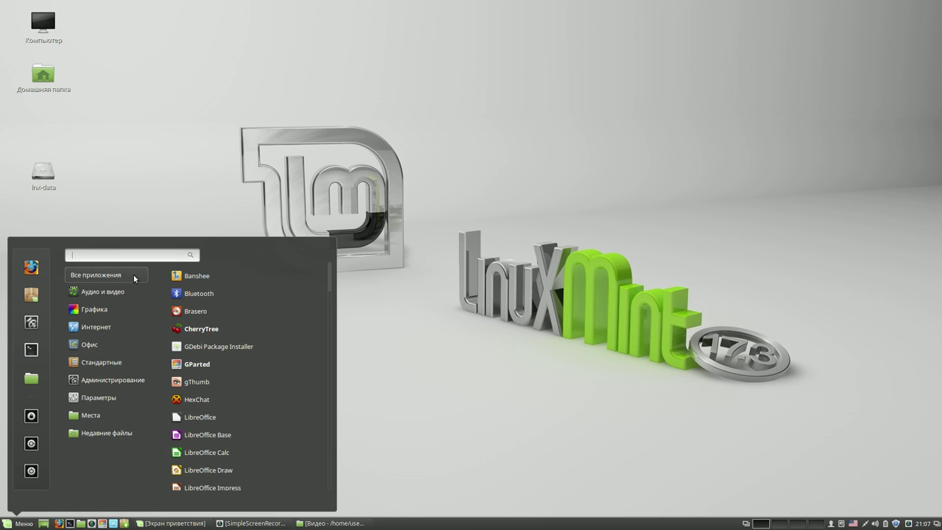
right_click(216, 329)
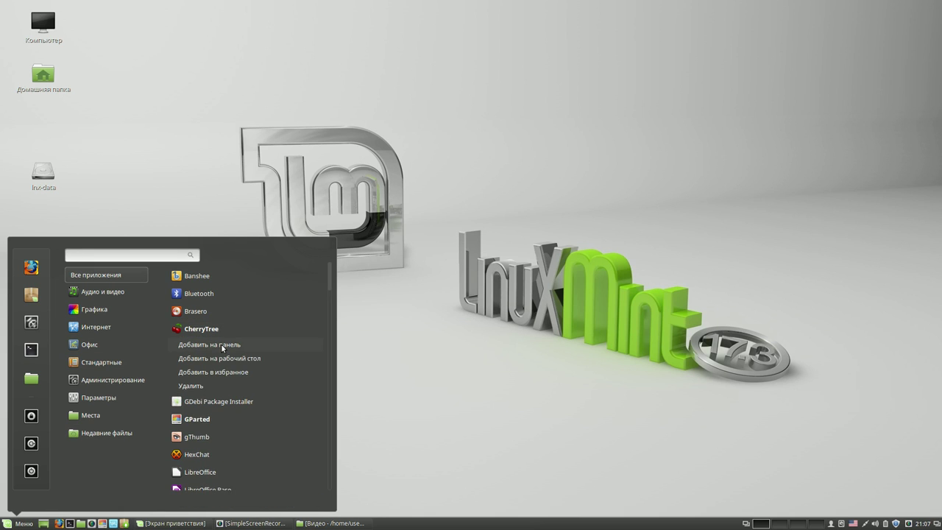
click(221, 343)
click(413, 357)
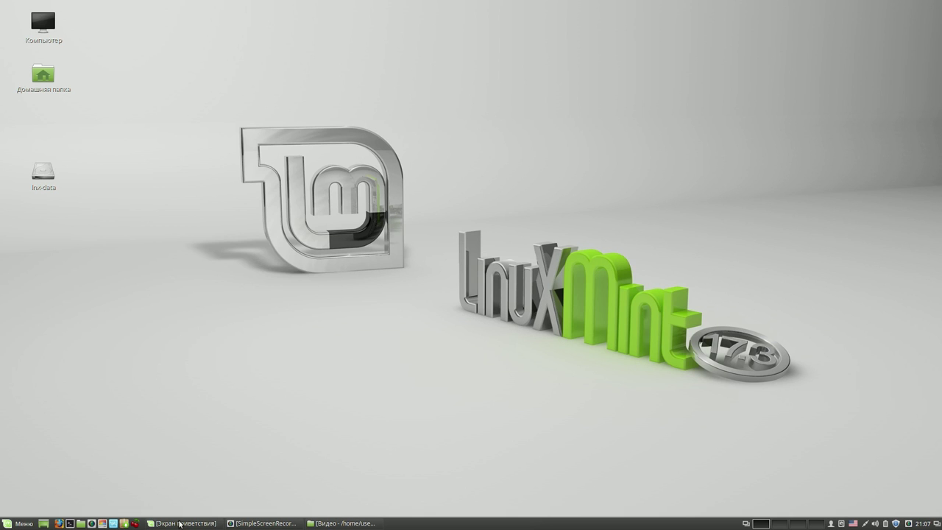
click(136, 523)
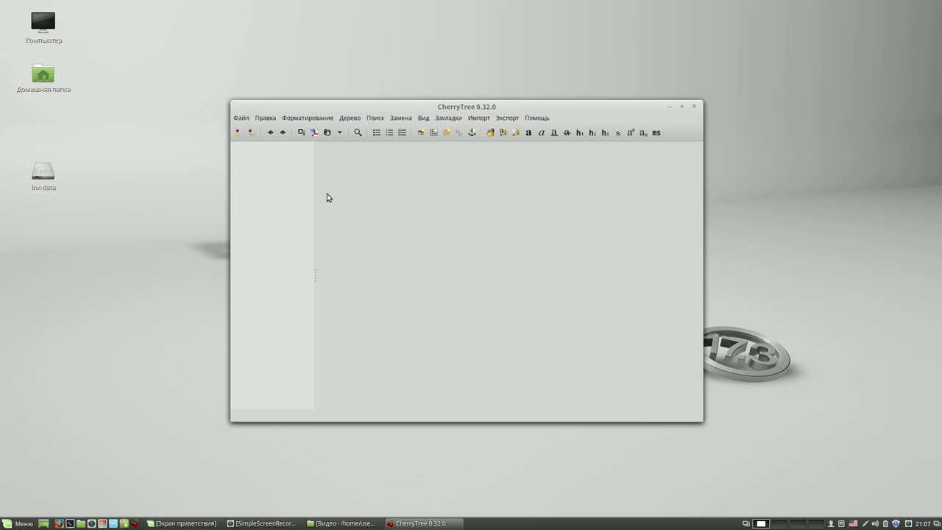
click(693, 107)
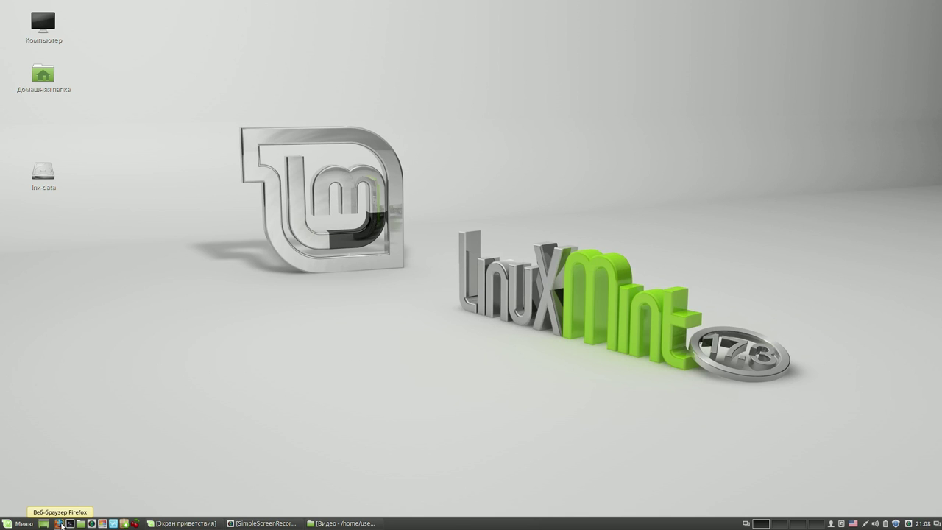
- Search 'компь' in Firefox, open the computer-tips blog, and follow its команды и видео.ctb MEGA link
click(62, 523)
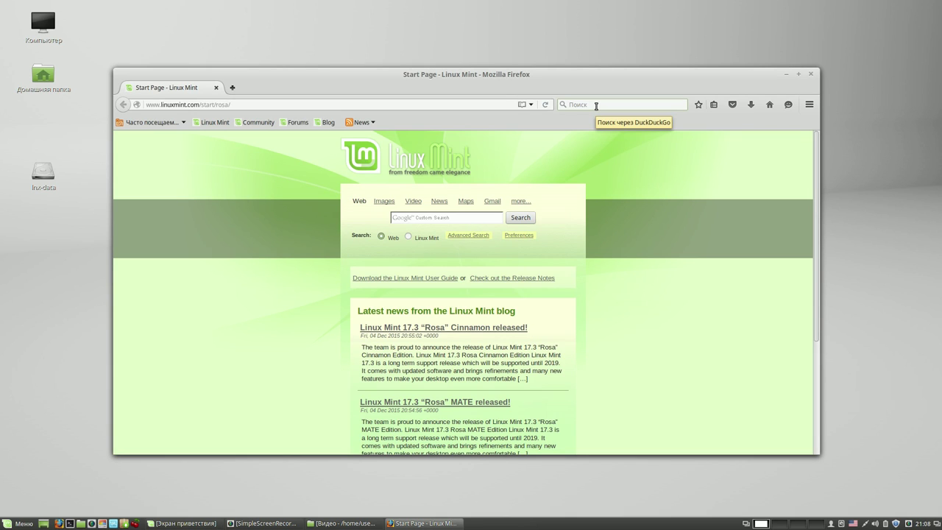
key(alt+shift)
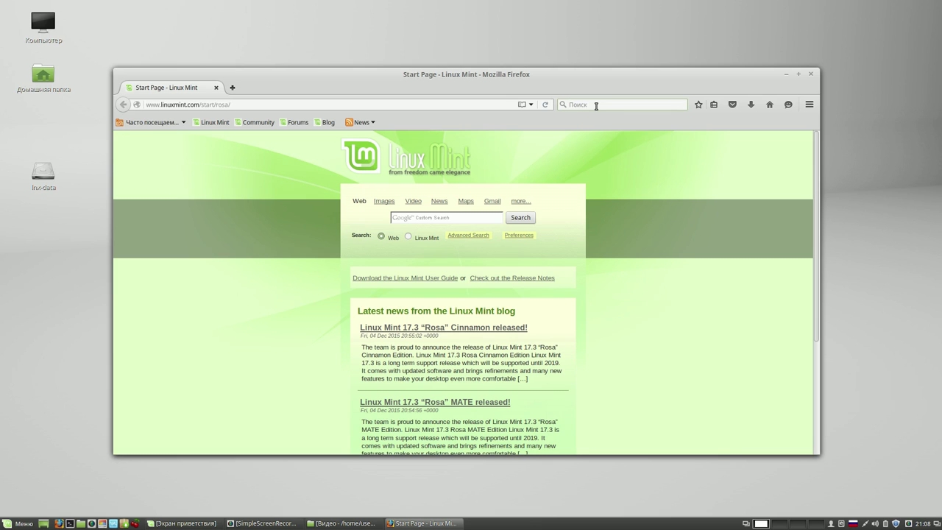
text(компь)
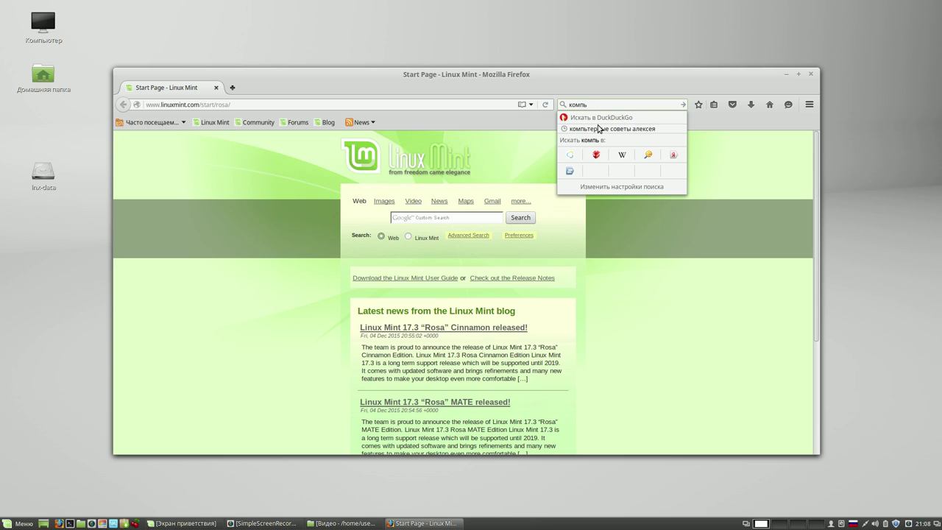
click(598, 129)
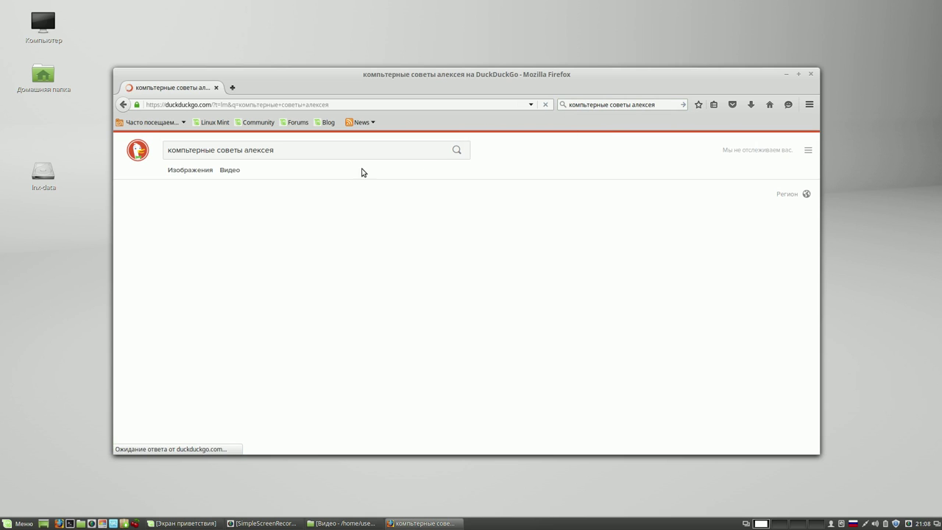
click(292, 198)
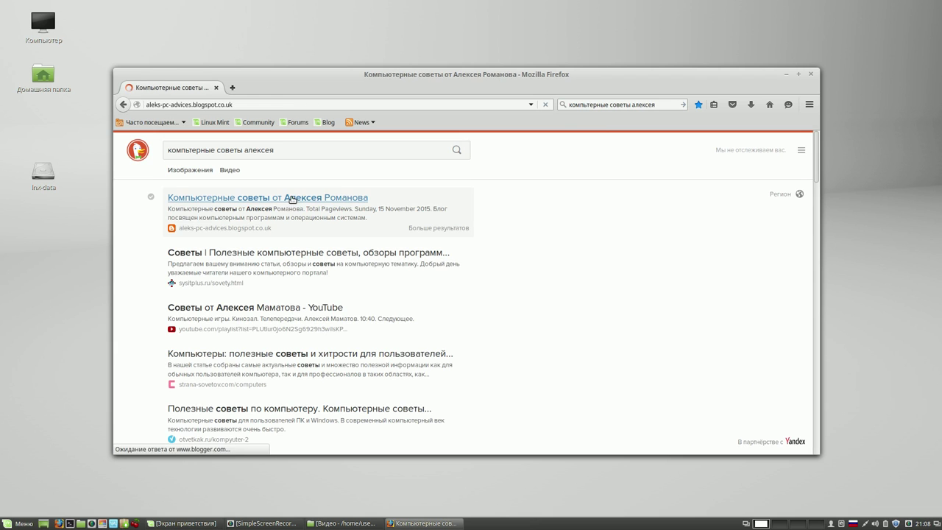
drag(450, 70, 405, 25)
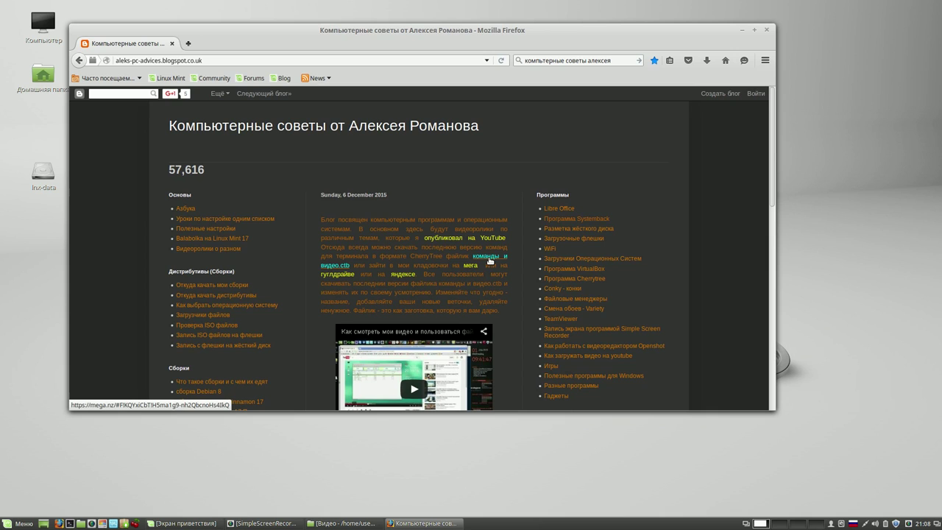
click(489, 261)
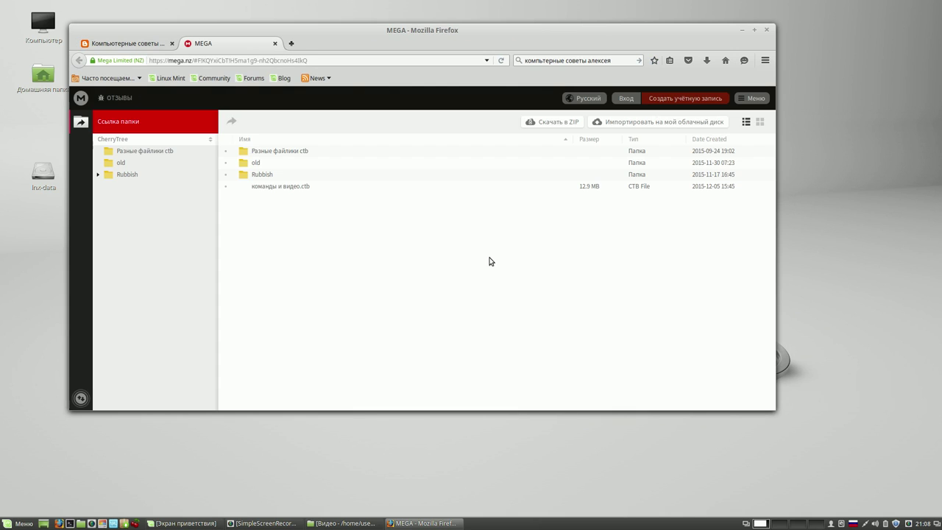
- Download команды и видео.ctb from MEGA with Обычная загрузка and open its Загрузки folder
click(299, 188)
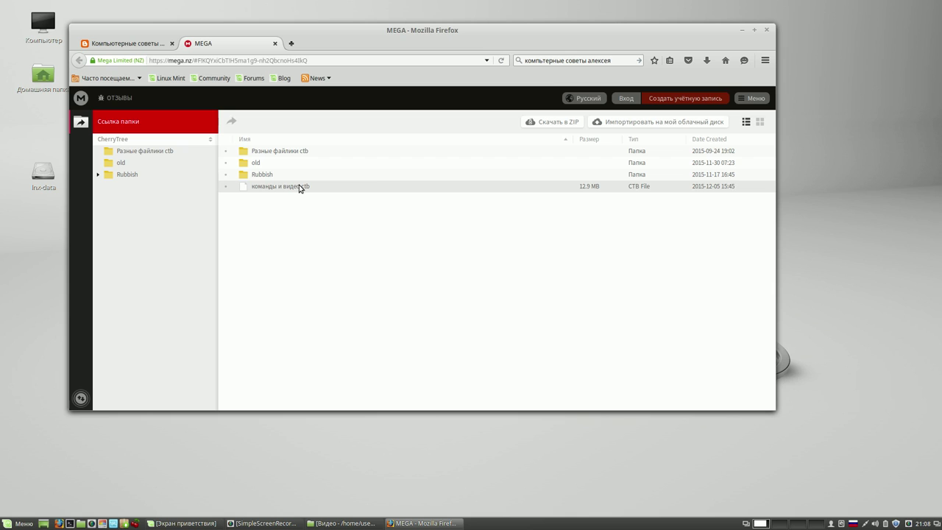
right_click(299, 188)
mouse_move(346, 196)
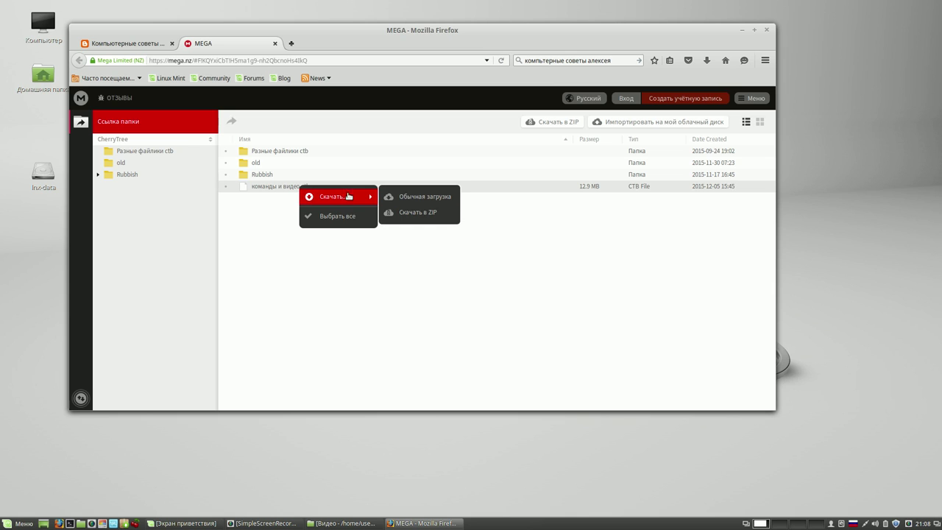
click(424, 197)
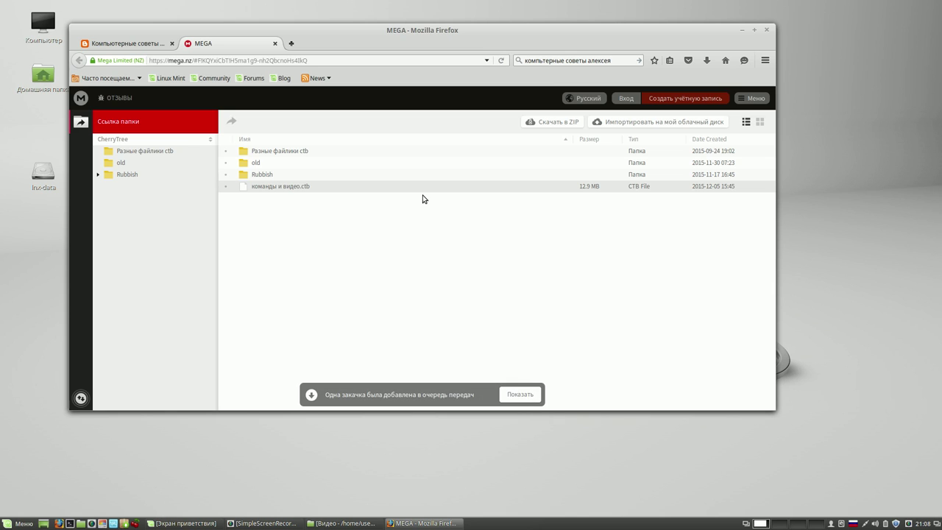
click(519, 394)
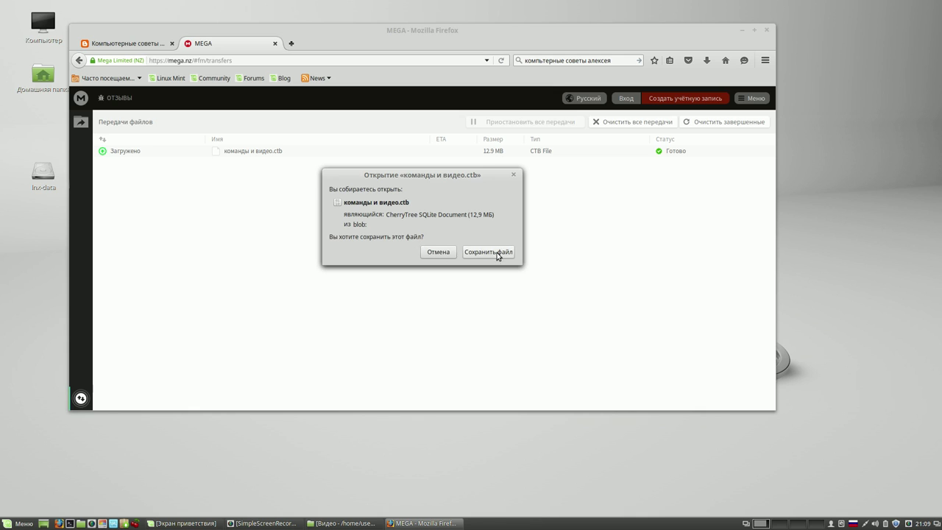
click(496, 253)
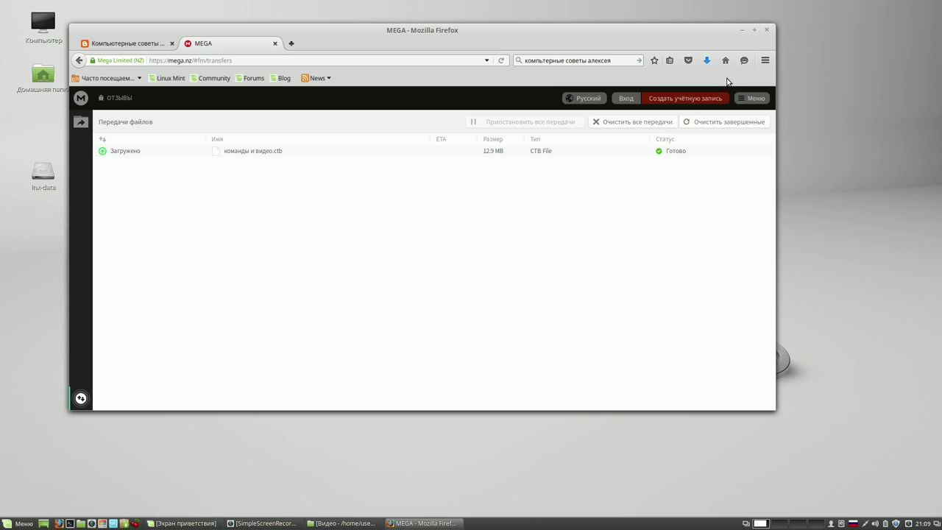
click(706, 60)
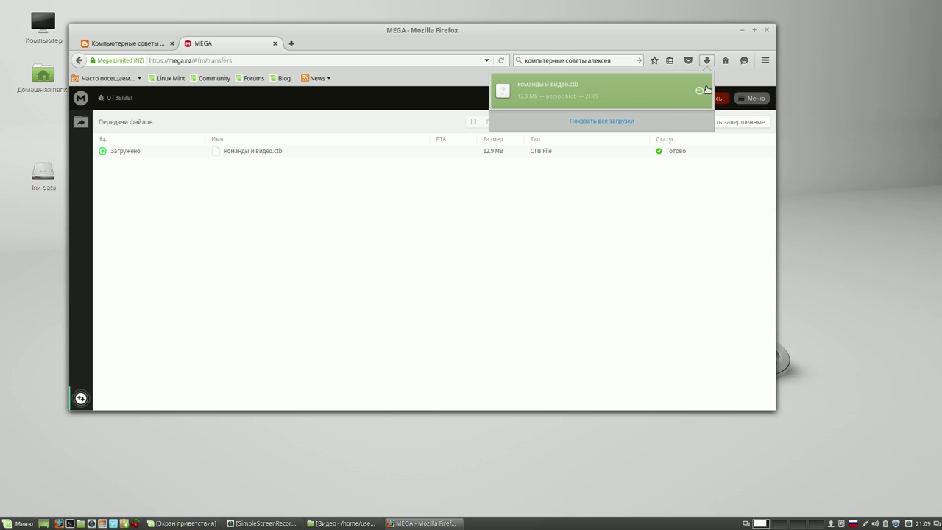
click(699, 91)
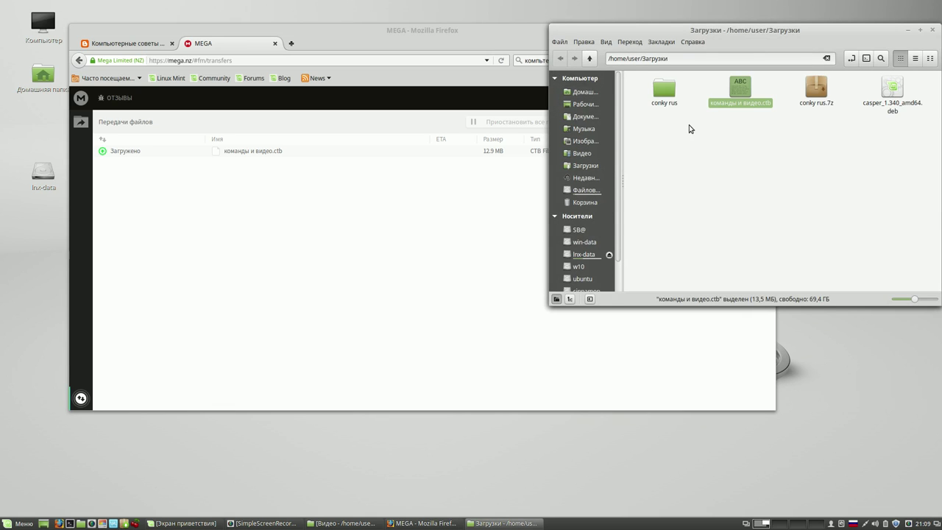
- Copy команды и видео.ctb from Загрузки and paste it into Документы
right_click(742, 93)
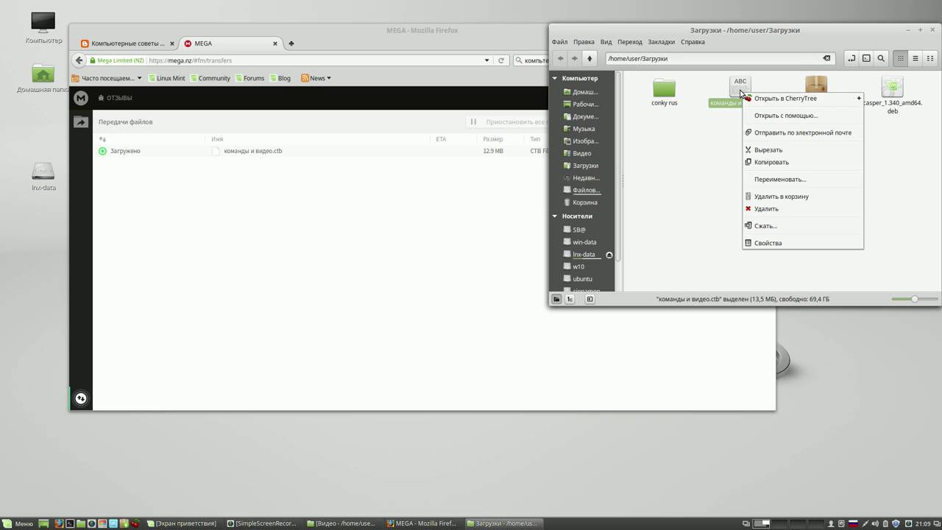
click(771, 164)
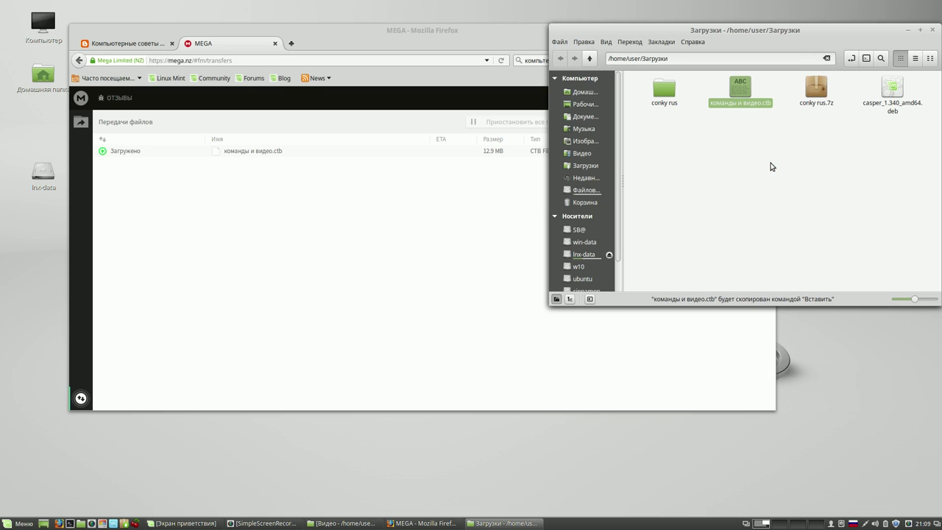
click(588, 116)
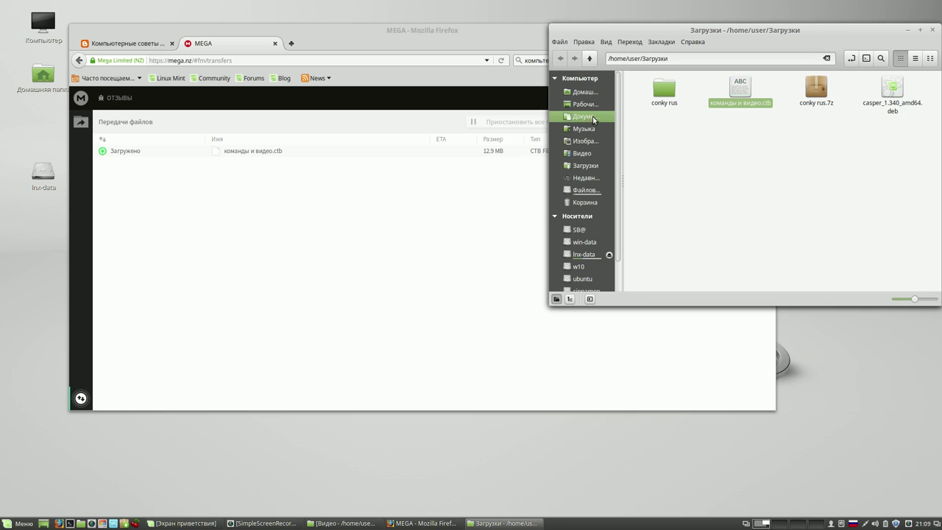
right_click(678, 123)
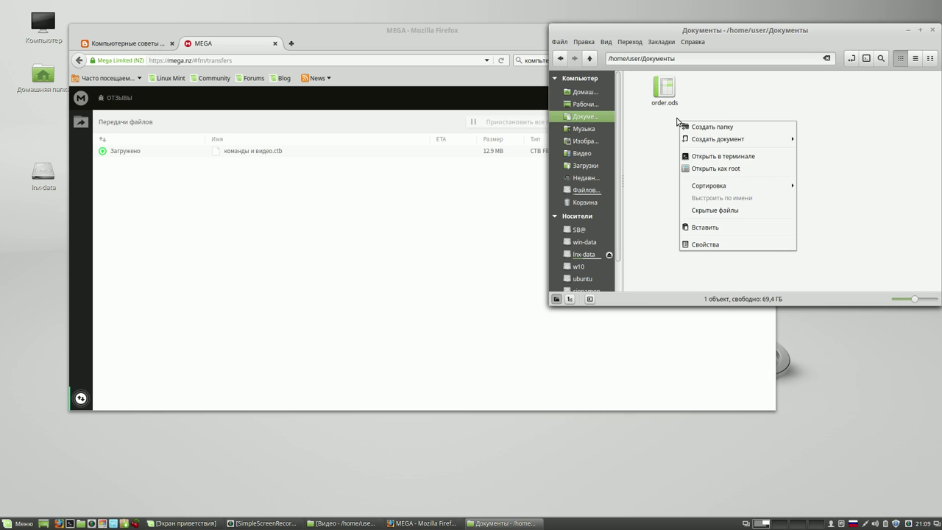
click(712, 228)
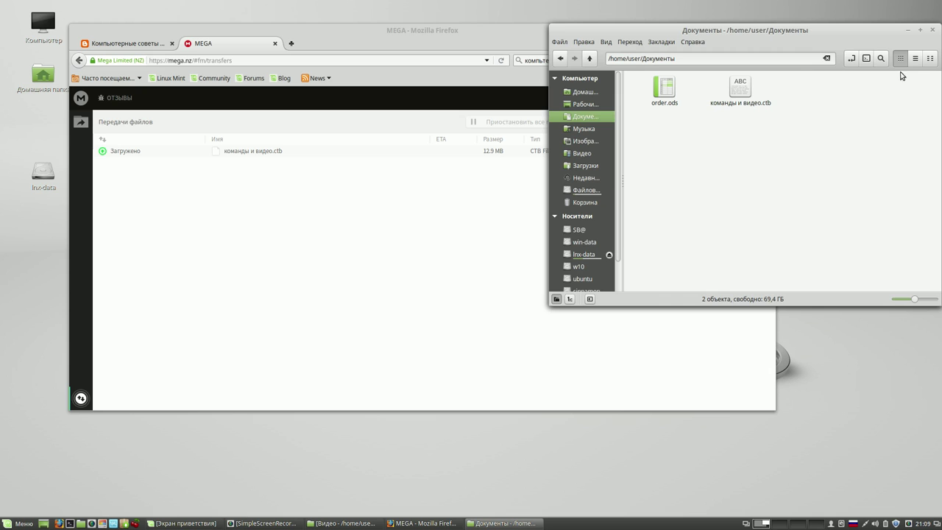
- Close Nemo and Firefox, confirming closing all tabs
click(932, 30)
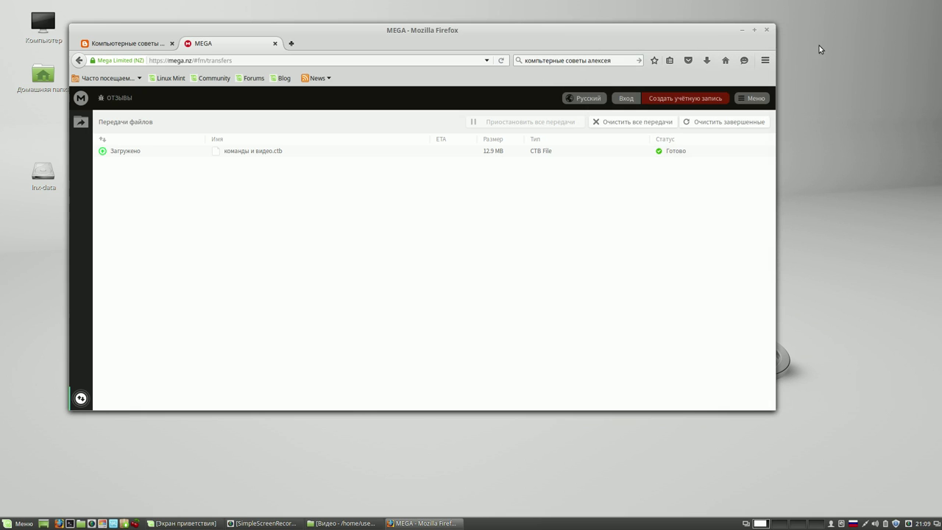
click(765, 31)
click(527, 244)
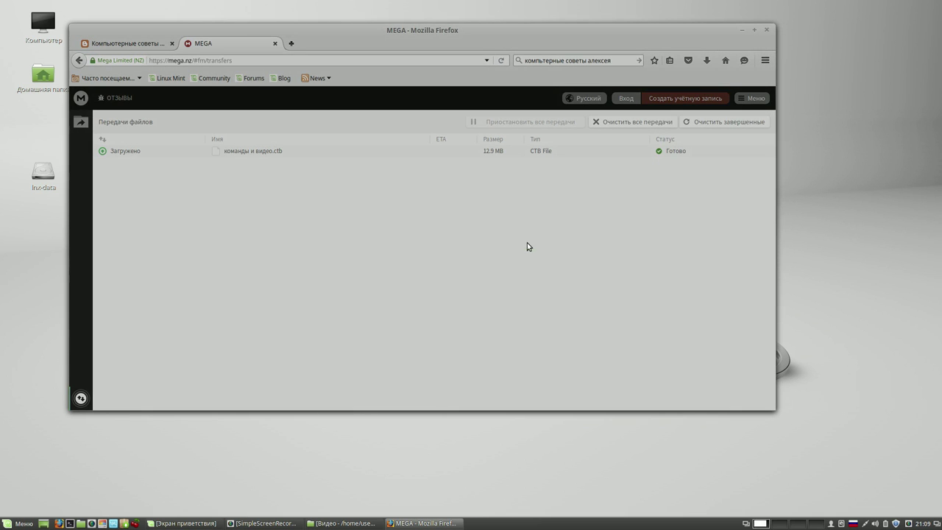
- Launch CherryTree and open команды и видео.ctb from Документы
click(137, 523)
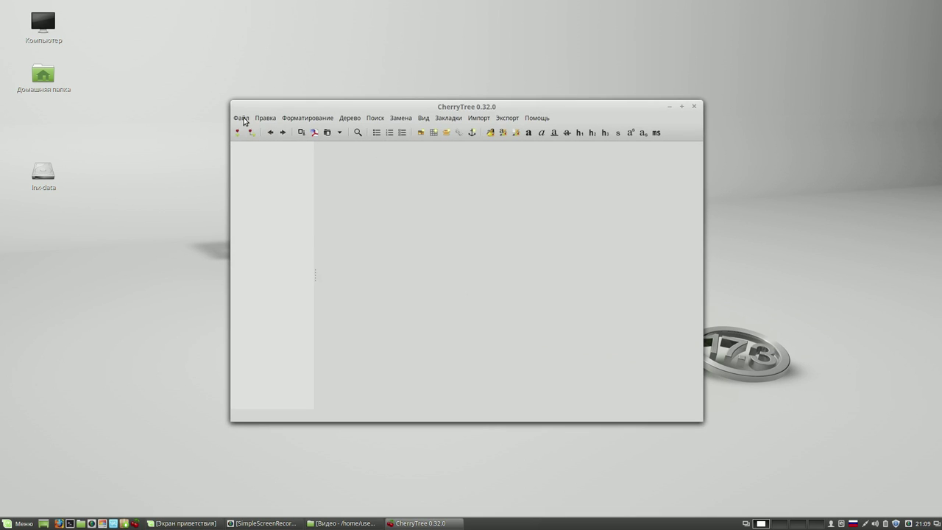
click(243, 119)
click(257, 143)
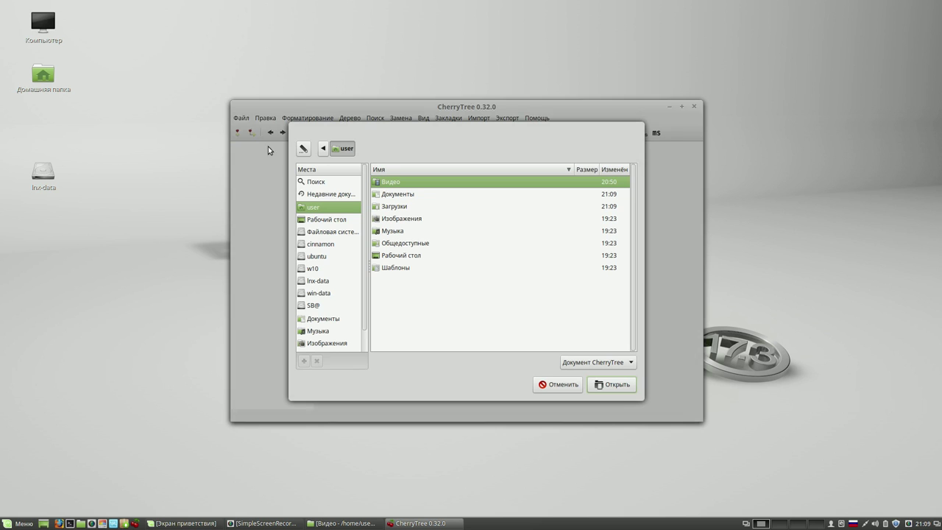
click(384, 196)
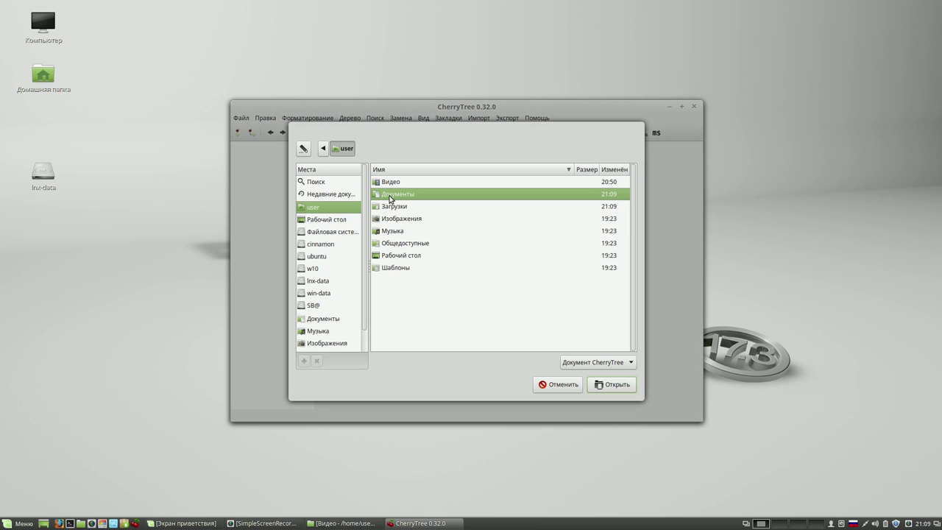
double_click(390, 196)
double_click(395, 184)
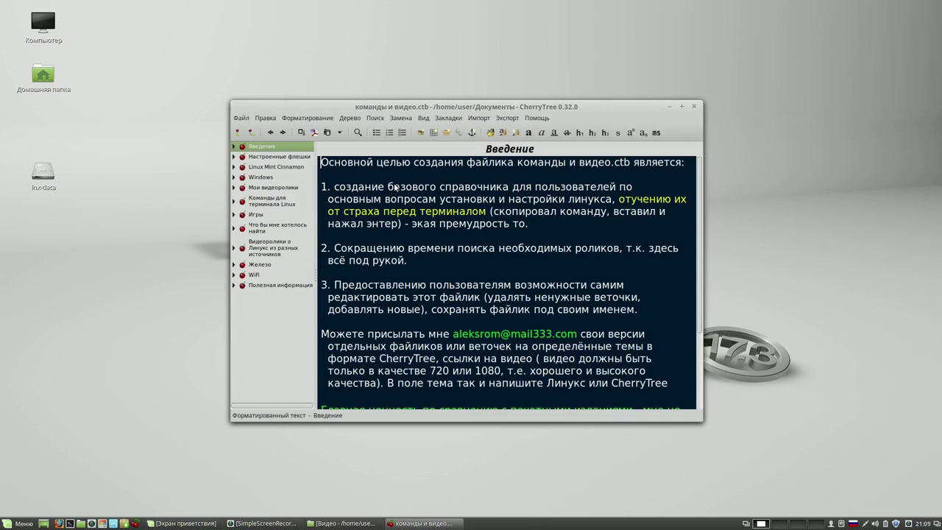
drag(445, 105, 668, 34)
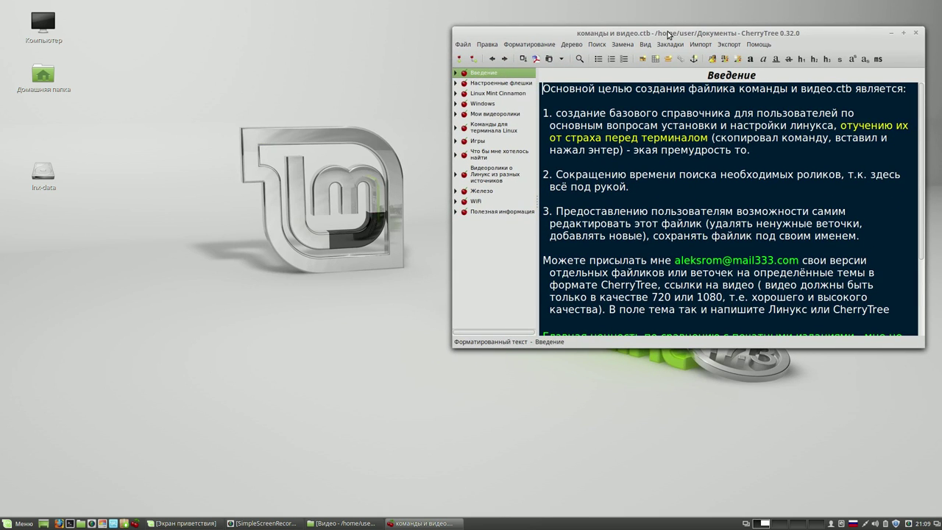
- Expand Команды для терминала Linux > Установка программ and open the Установка Systemback note
click(456, 129)
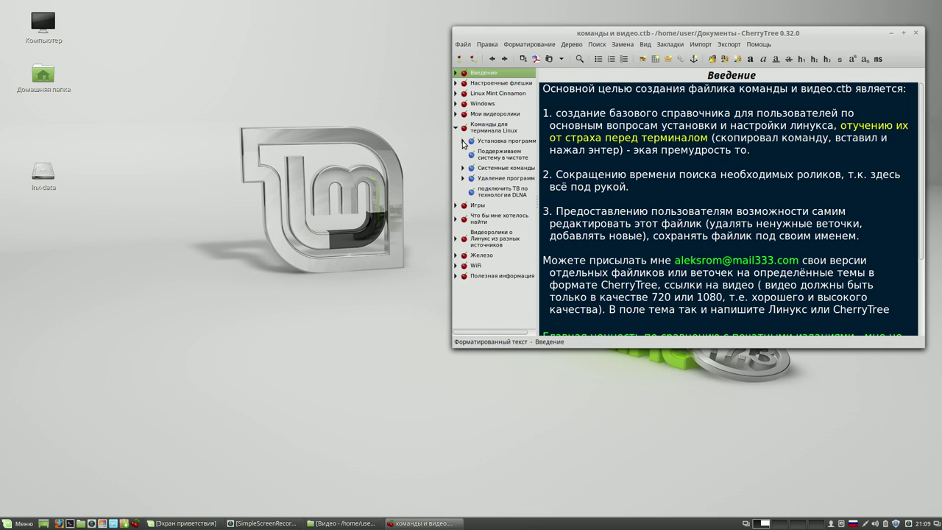
click(463, 141)
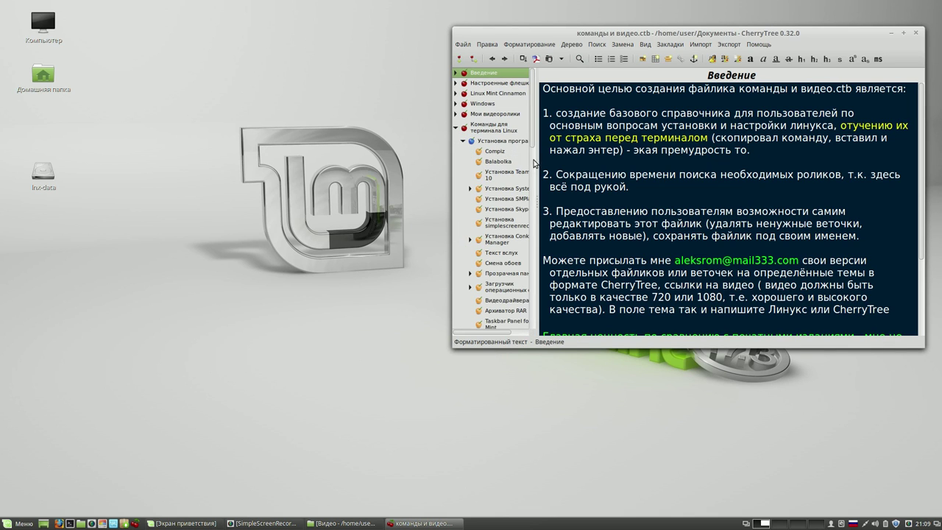
drag(537, 167, 588, 170)
scroll(586, 149, down, 1)
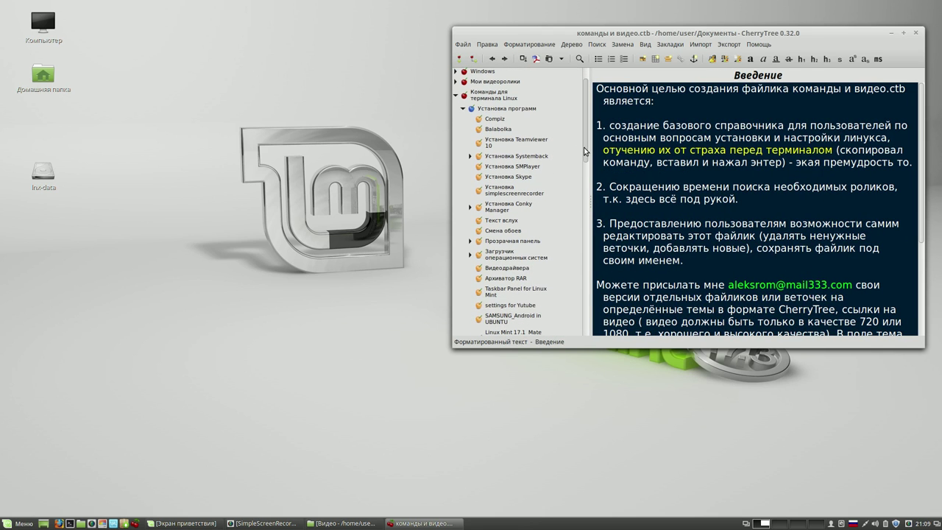
click(534, 156)
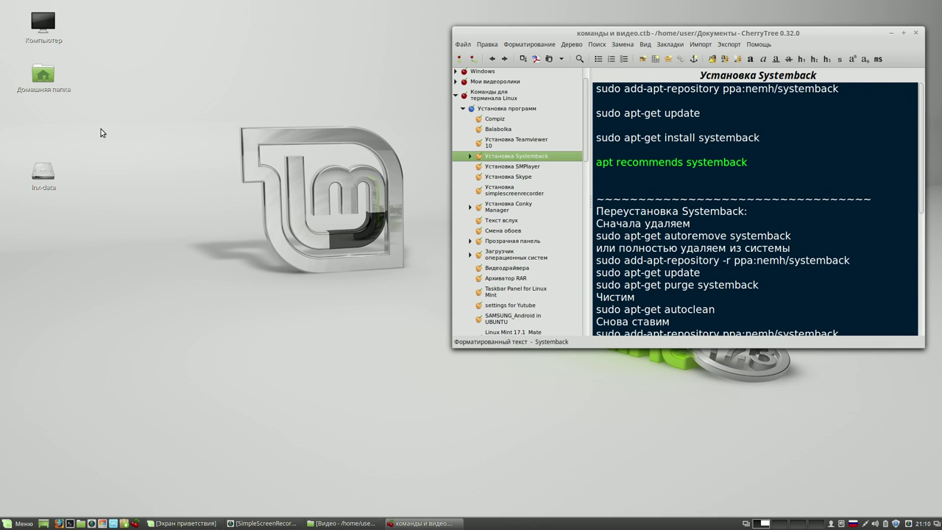
- Open a terminal and run the add-apt-repository ppa:nemh/systemback command dragged from the note
click(70, 523)
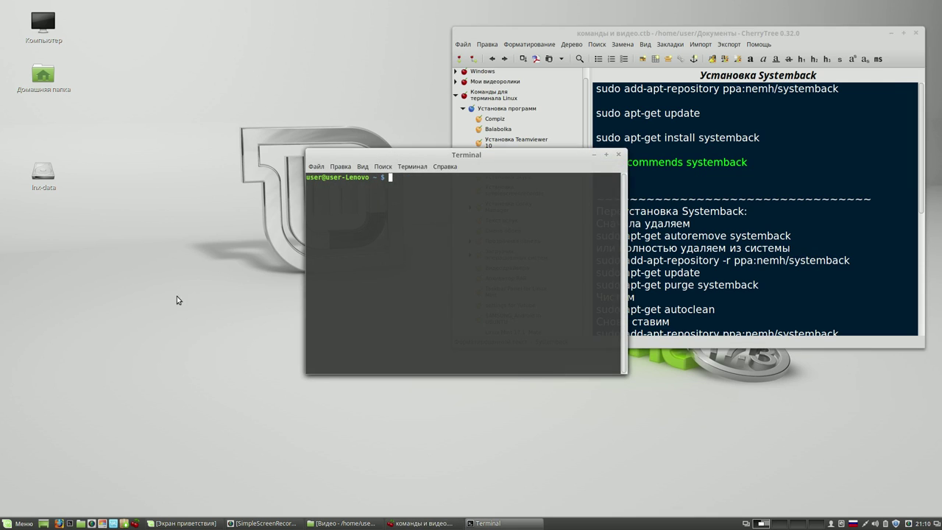
drag(454, 157, 224, 35)
drag(839, 89, 249, 63)
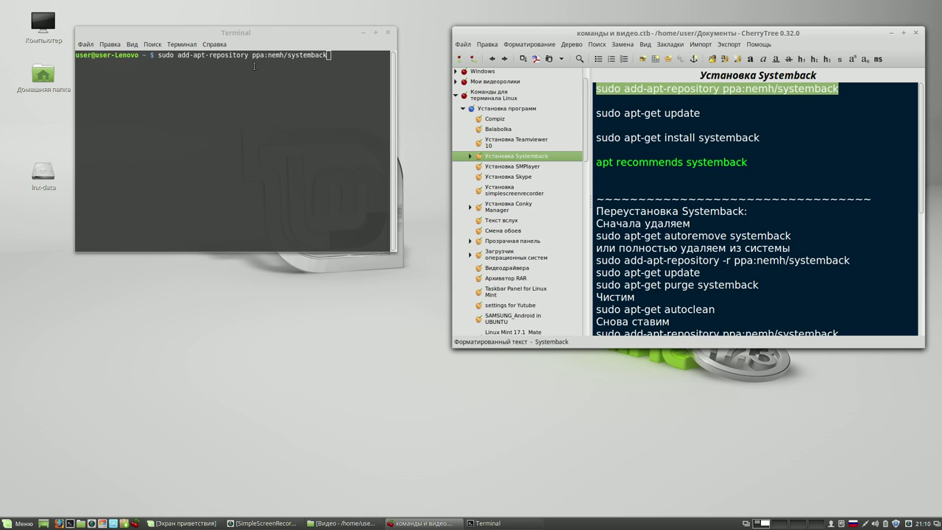
click(335, 58)
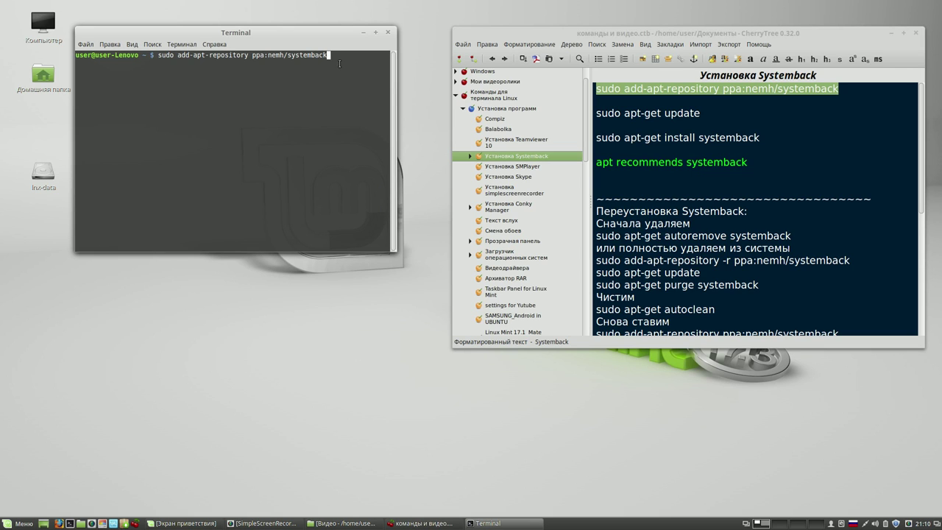
key(Return)
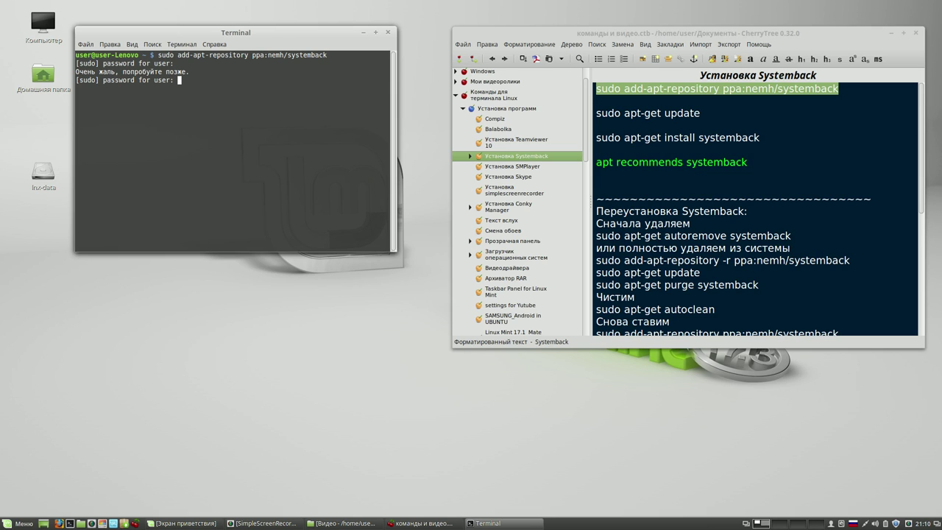
- Enter the sudo password, confirm adding the PPA, and drop sudo apt-get update at the prompt
key(alt+shift)
key(Return)
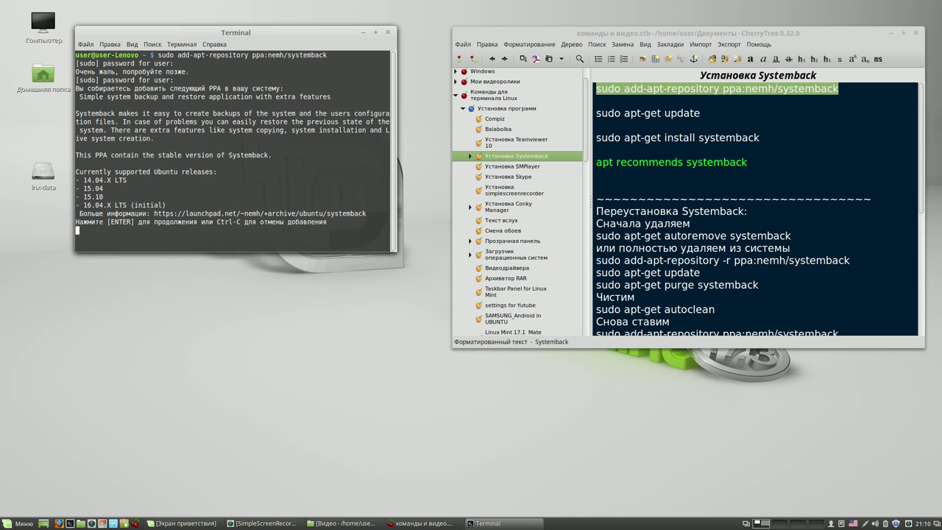
key(Return)
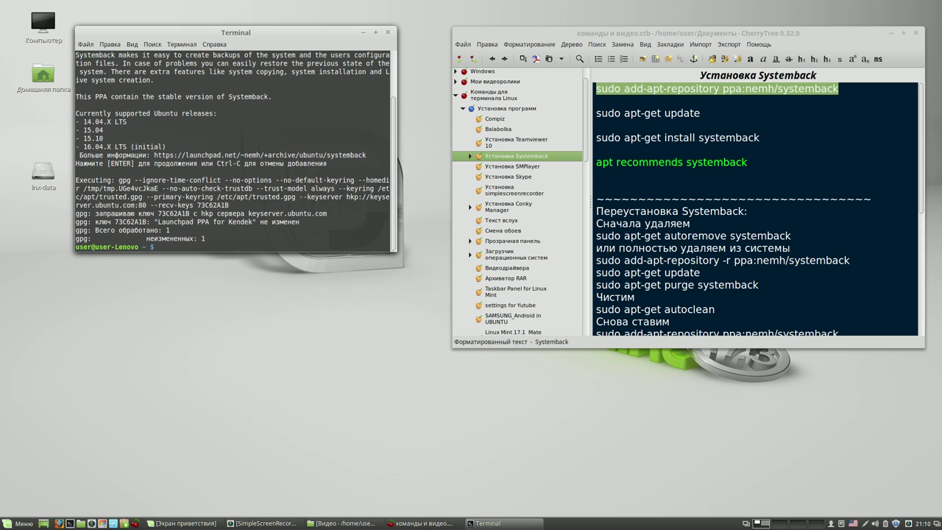
drag(700, 113, 240, 238)
click(240, 238)
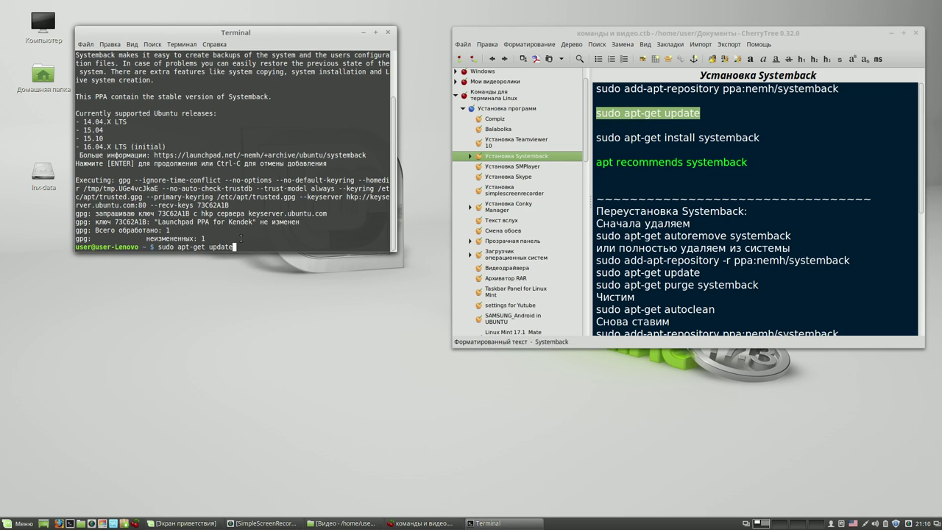
- Run sudo apt-get update, then drag sudo apt-get install systemback from the note onto the prompt
key(Return)
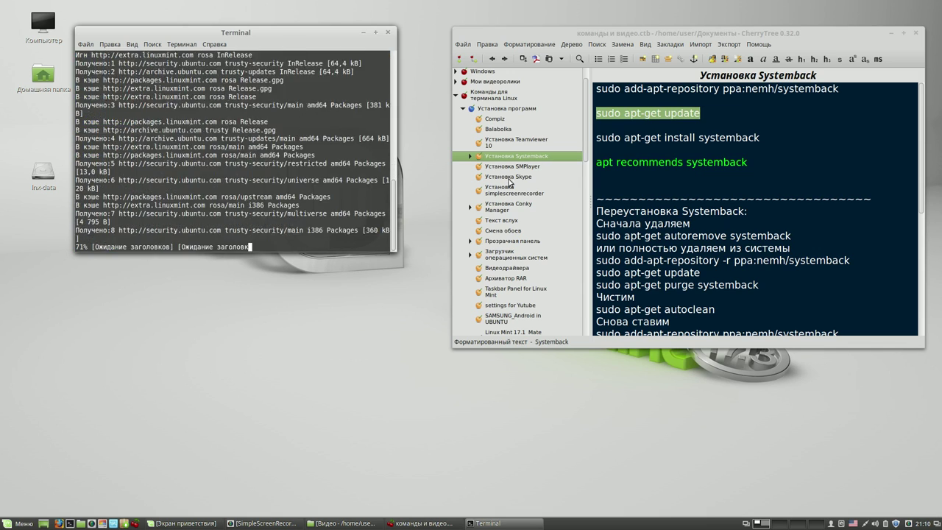
drag(760, 138, 602, 140)
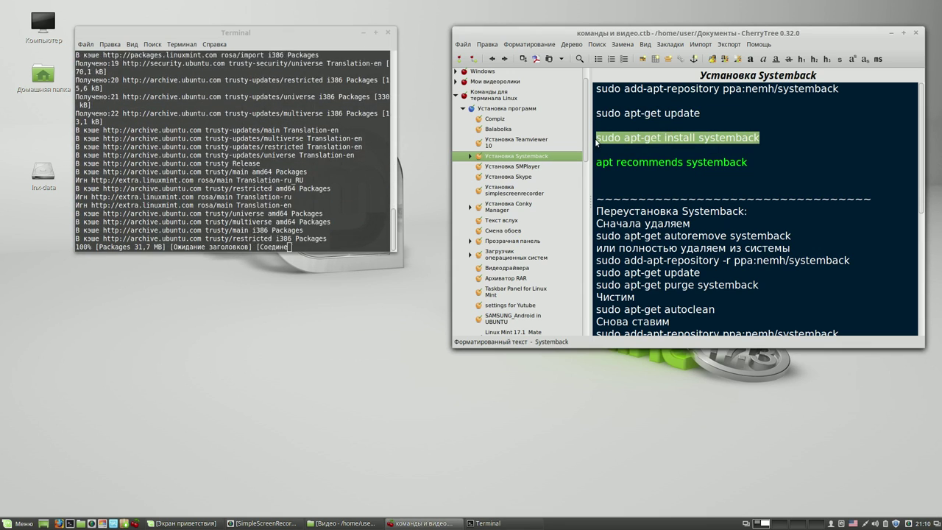
click(673, 140)
drag(762, 139, 597, 140)
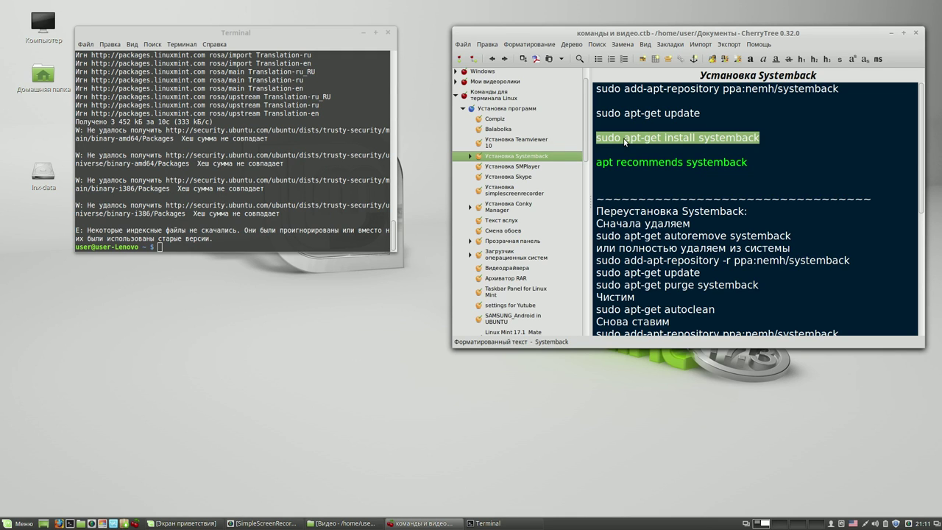
drag(624, 141, 253, 239)
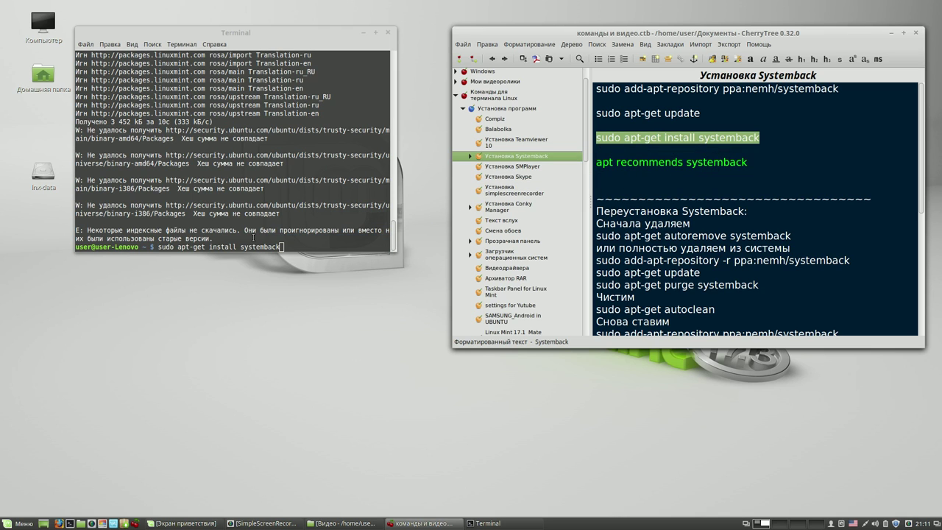
- Run sudo apt-get install systemback, installing Systemback 1.7.301 with btrfs-tools and unionfs-fuse
click(296, 245)
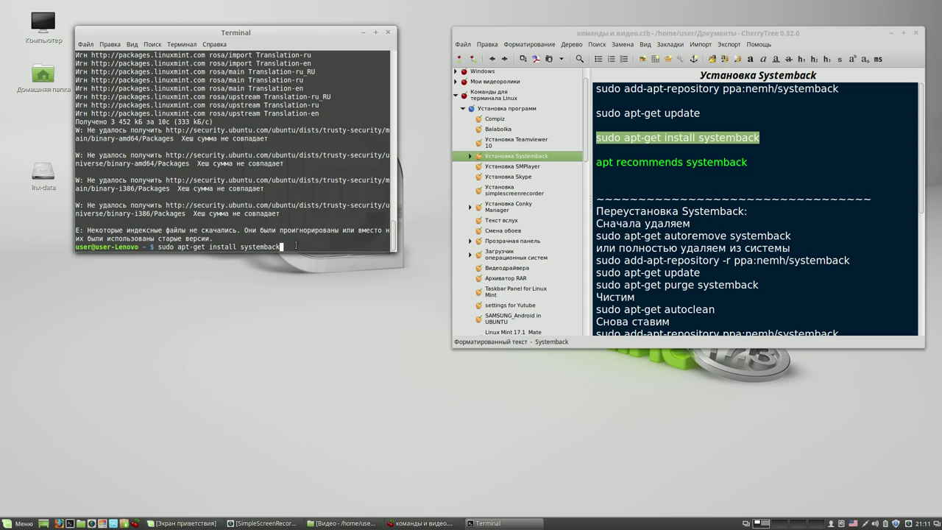
key(Return)
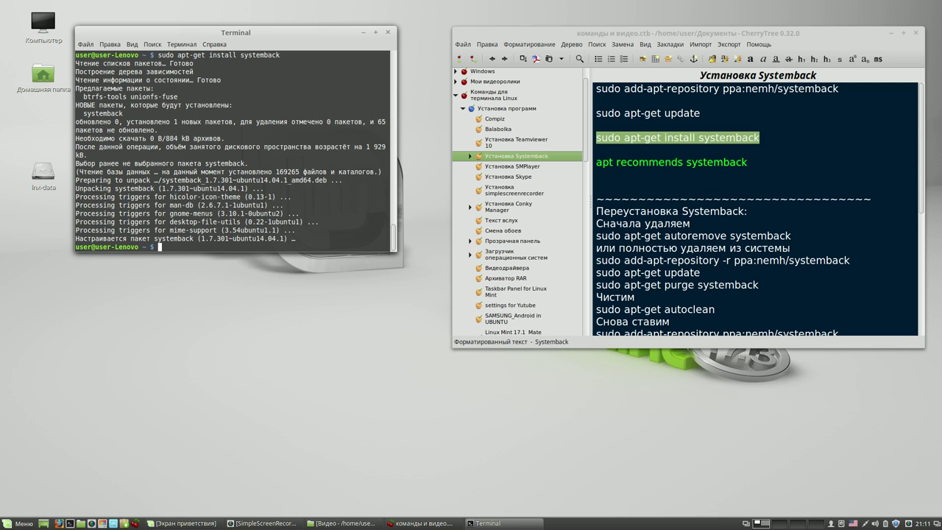
drag(675, 35, 634, 34)
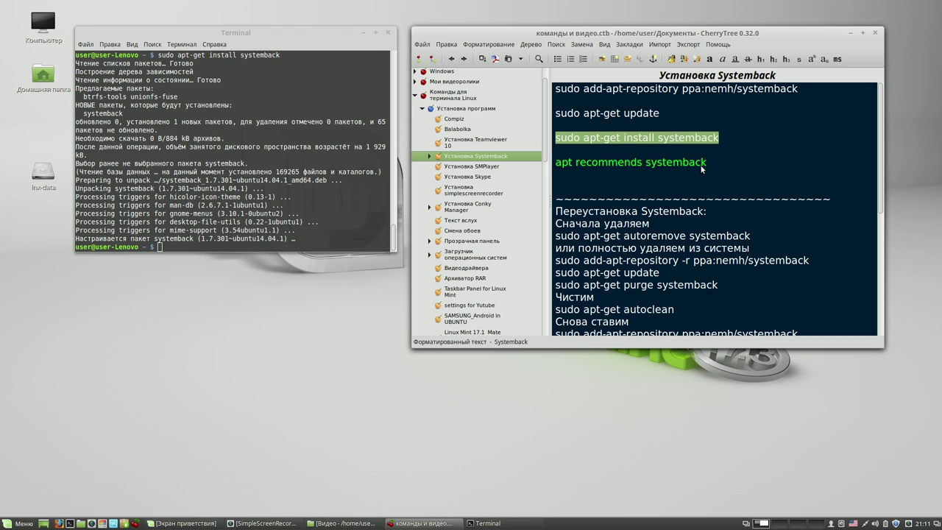
- Close CherryTree and the terminal, launch Systemback from the menu, then cancel its password prompt
click(875, 33)
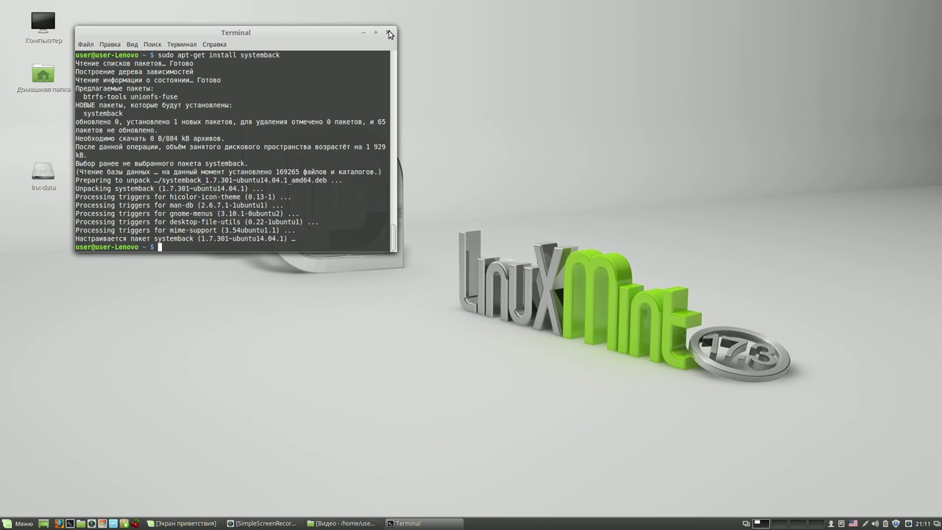
click(388, 32)
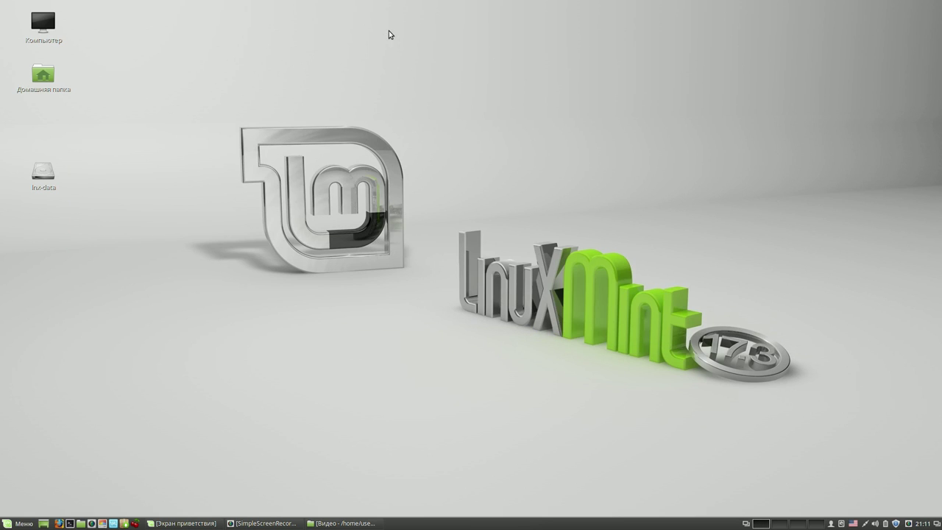
click(26, 522)
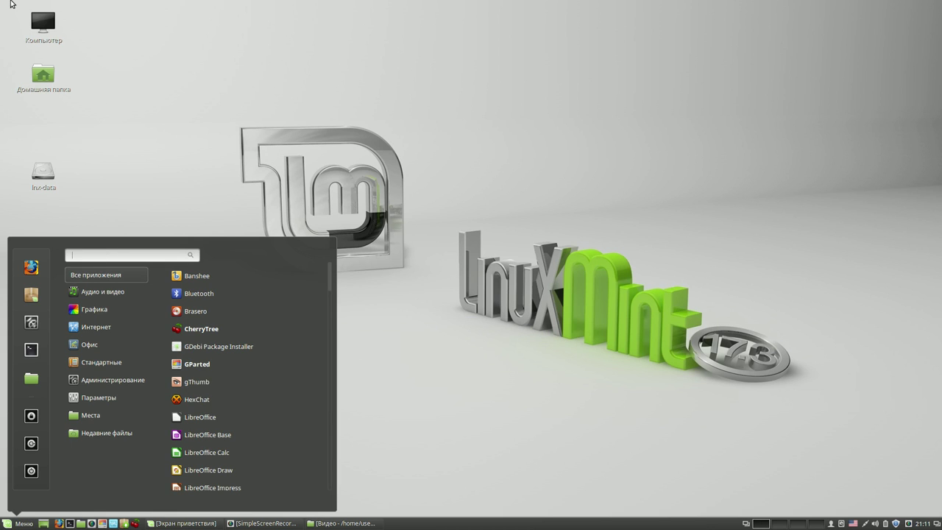
text(sy)
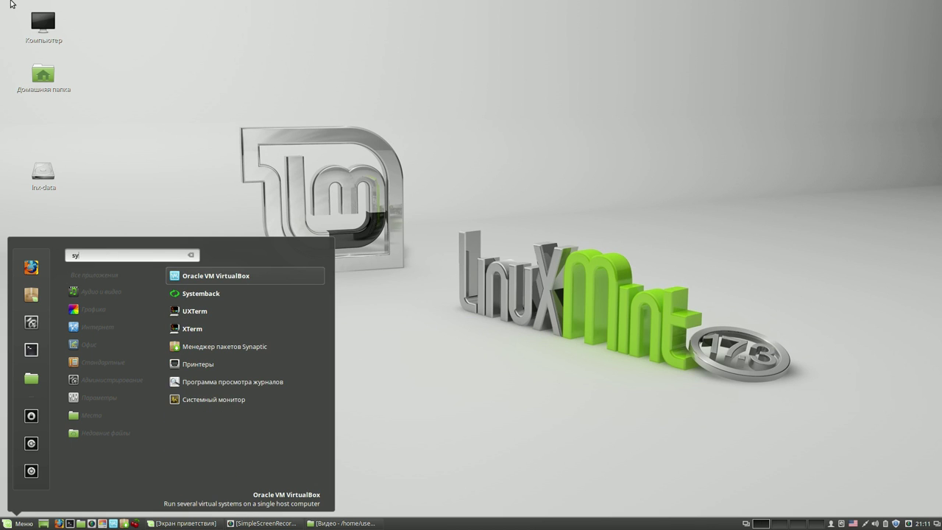
click(200, 291)
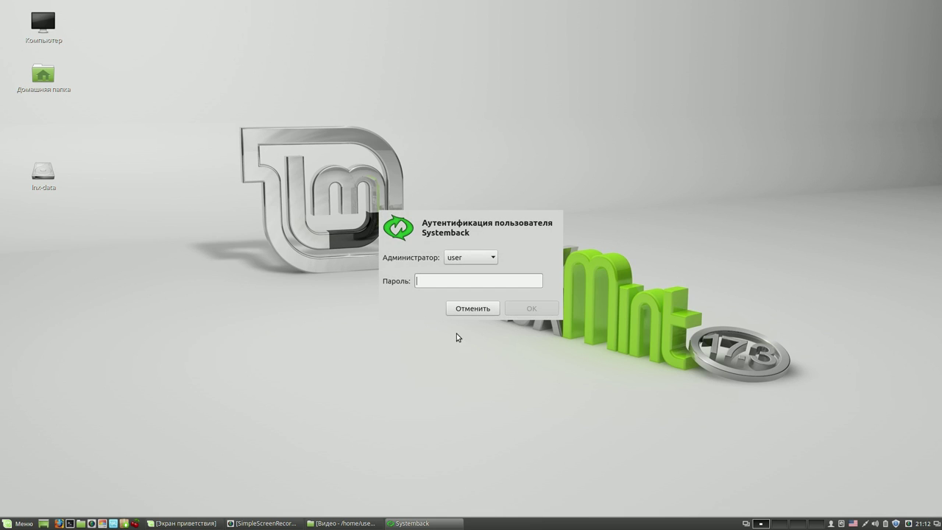
click(469, 307)
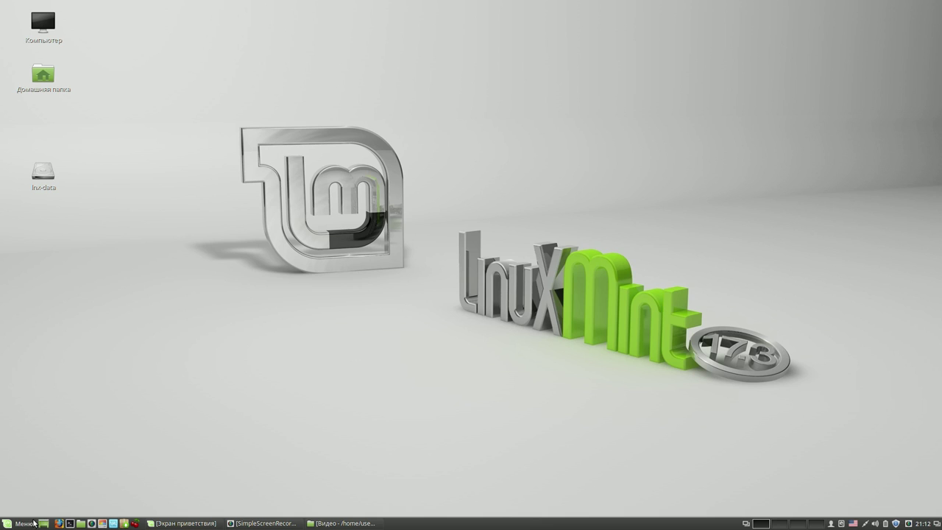
- Add Systemback to the panel via Добавить на панель, then start it from the new launcher
click(25, 523)
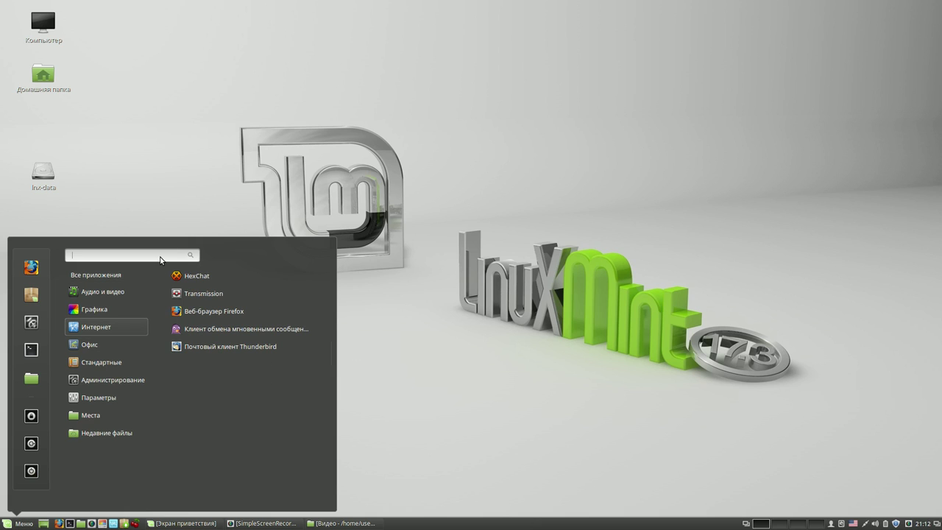
text(sys)
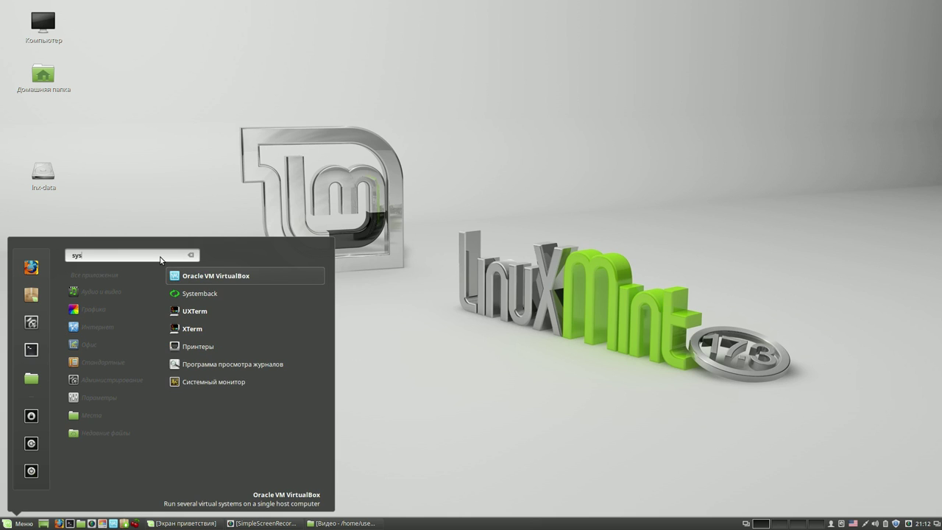
right_click(194, 295)
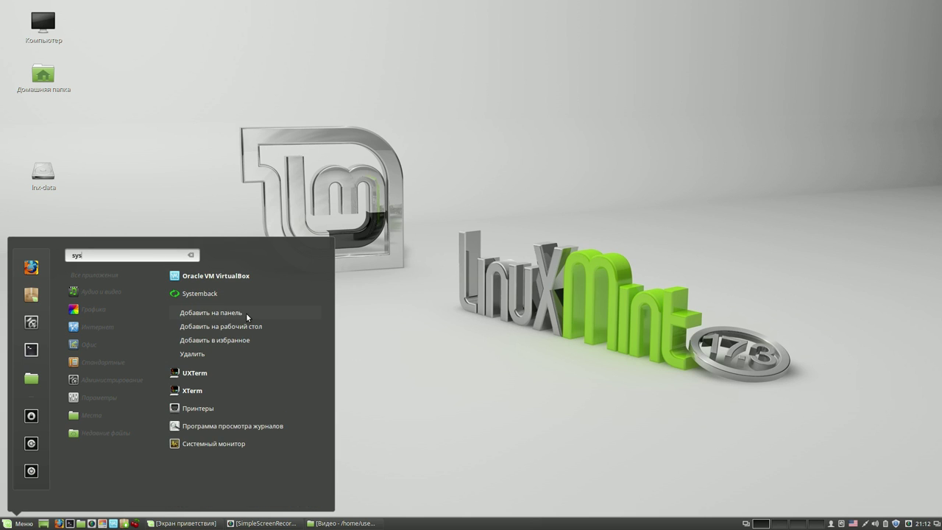
click(246, 314)
click(420, 315)
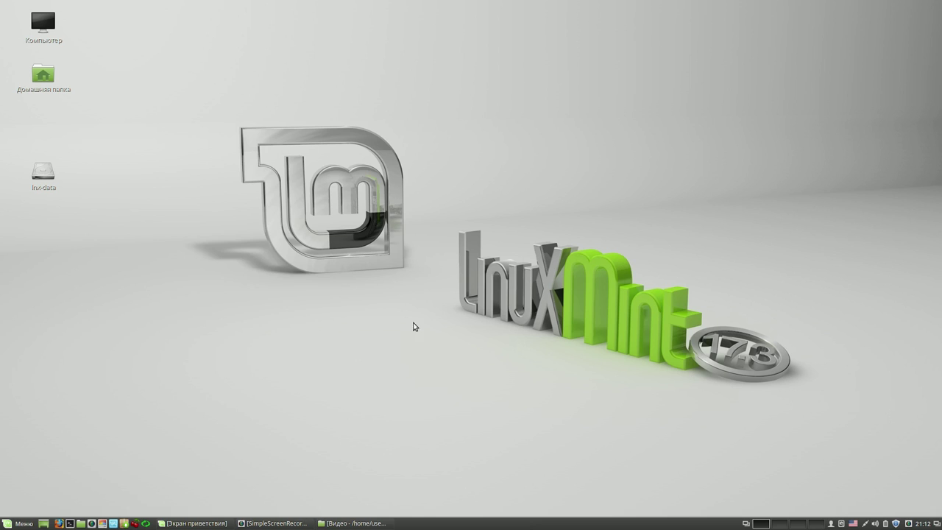
click(146, 523)
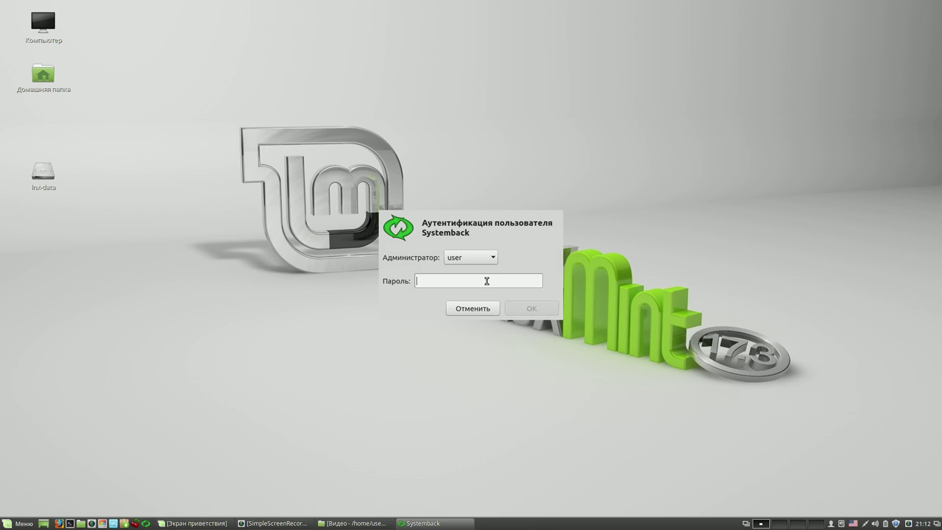
- Authenticate Systemback with the administrator password and move its window to the upper left
text(1234)
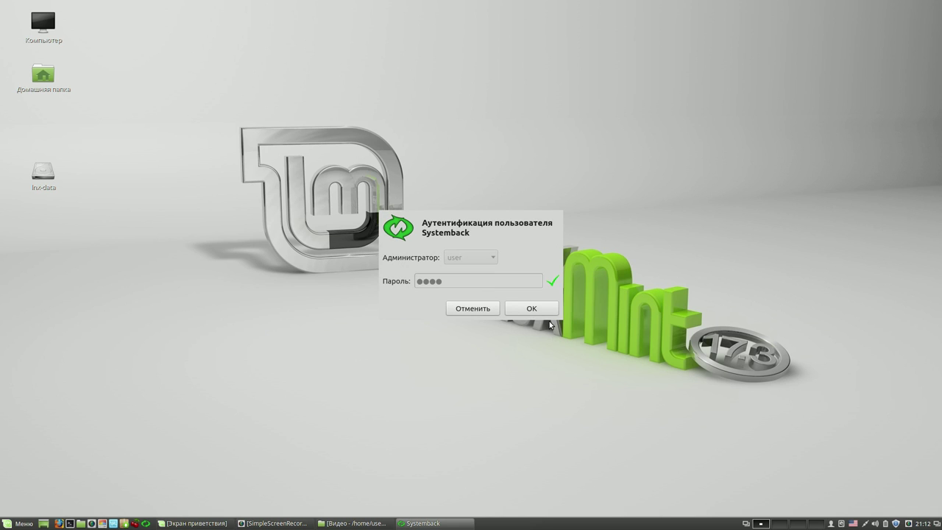
click(540, 307)
drag(544, 156, 399, 75)
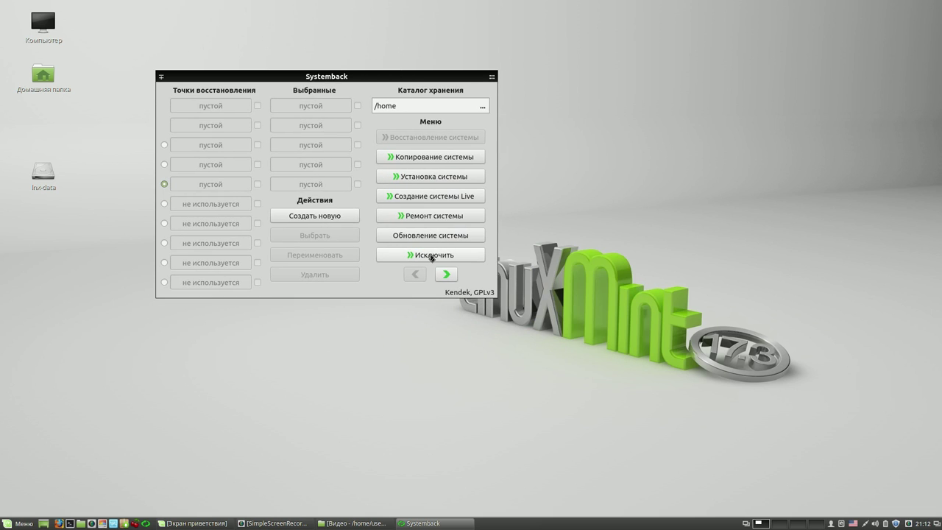
- In settings, override the interface language to English (common) and enable automatic Live ISO creation
click(445, 275)
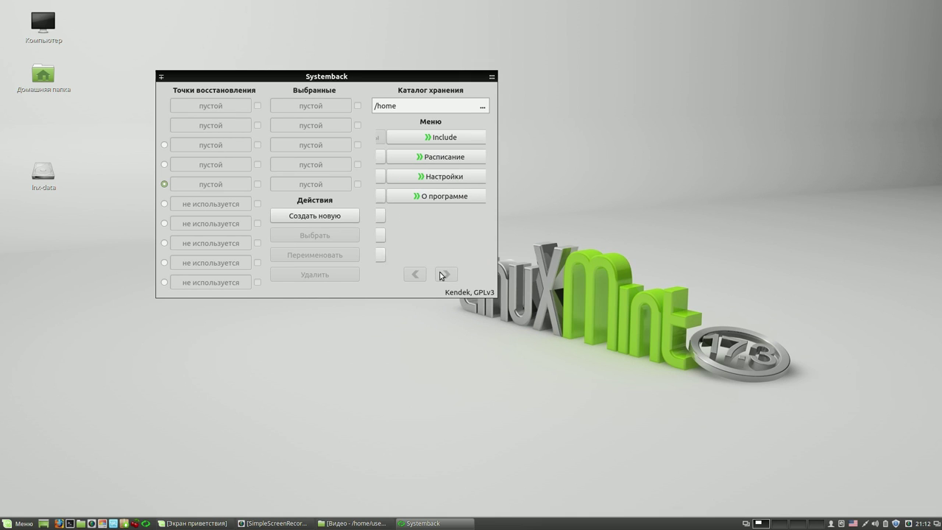
click(434, 177)
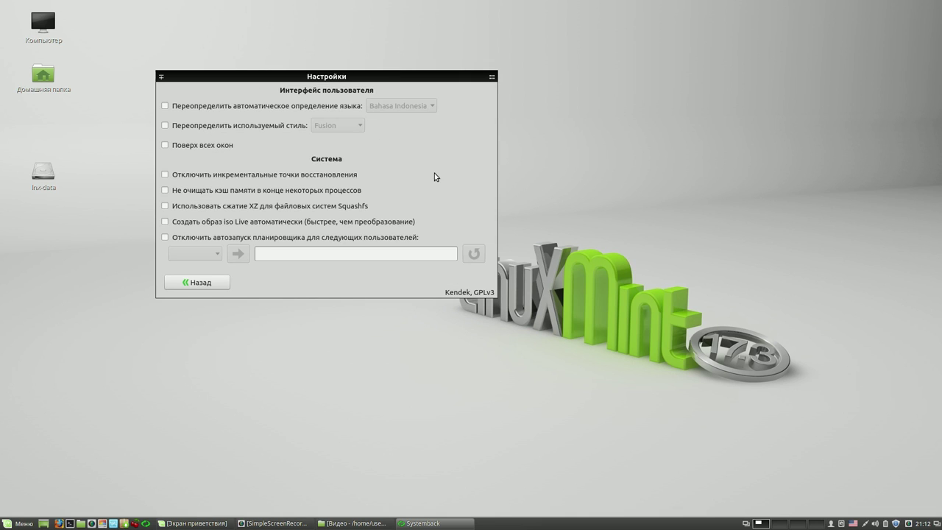
click(165, 106)
click(426, 107)
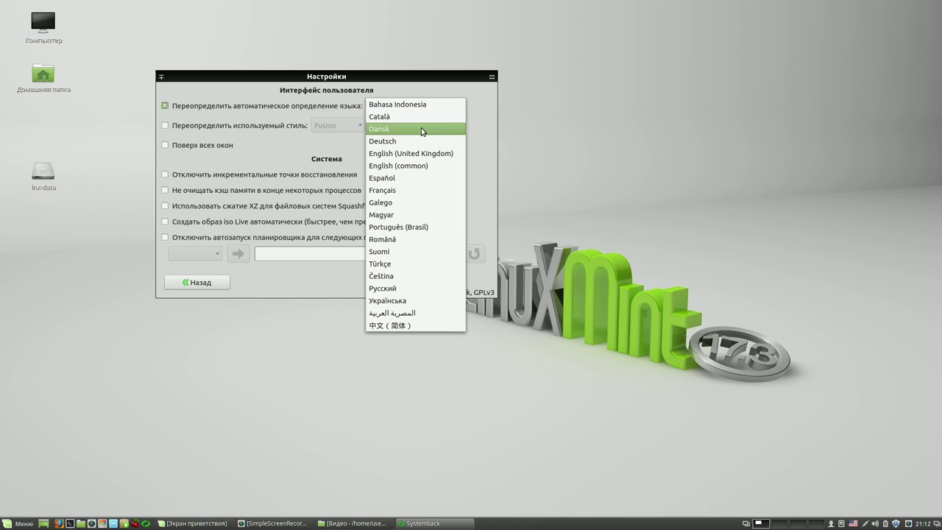
click(420, 161)
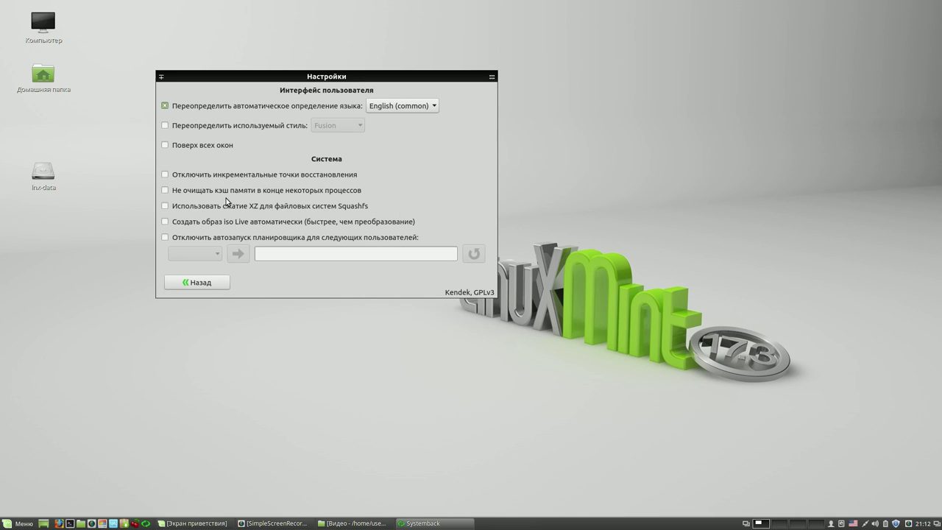
click(165, 221)
click(209, 284)
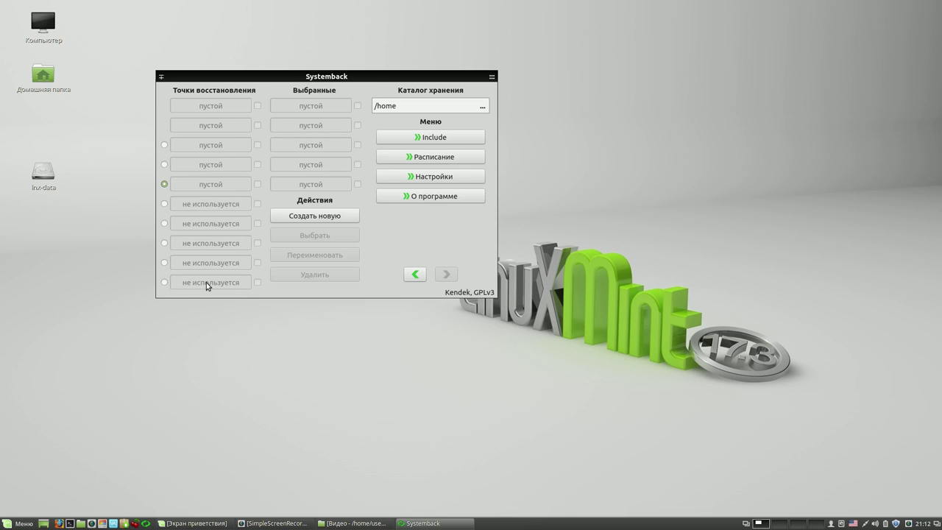
click(415, 276)
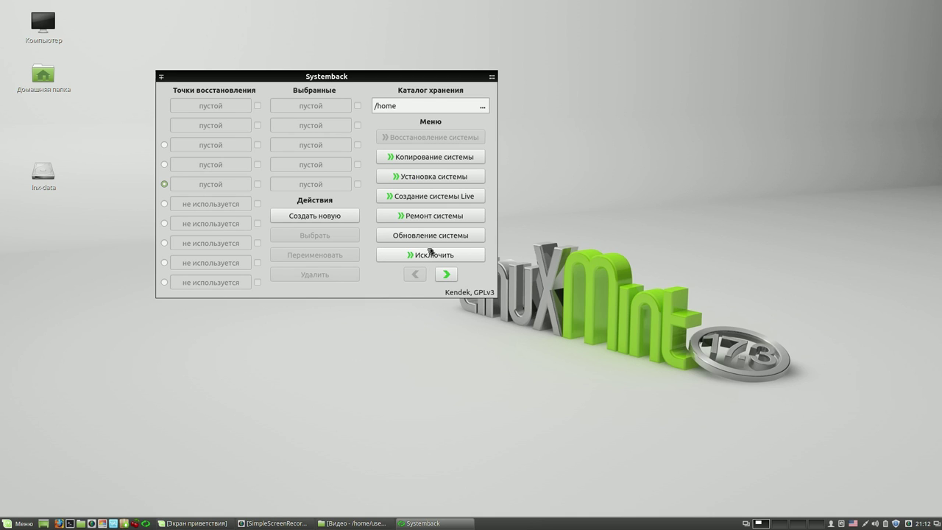
- Exclude Видео, Документы, Загрузки and Изображения from the Live system
click(430, 256)
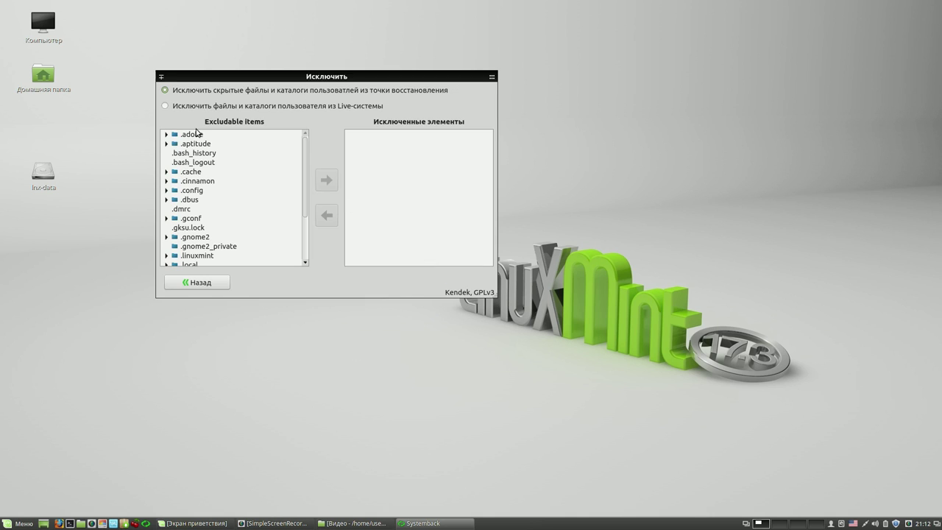
click(169, 109)
click(206, 134)
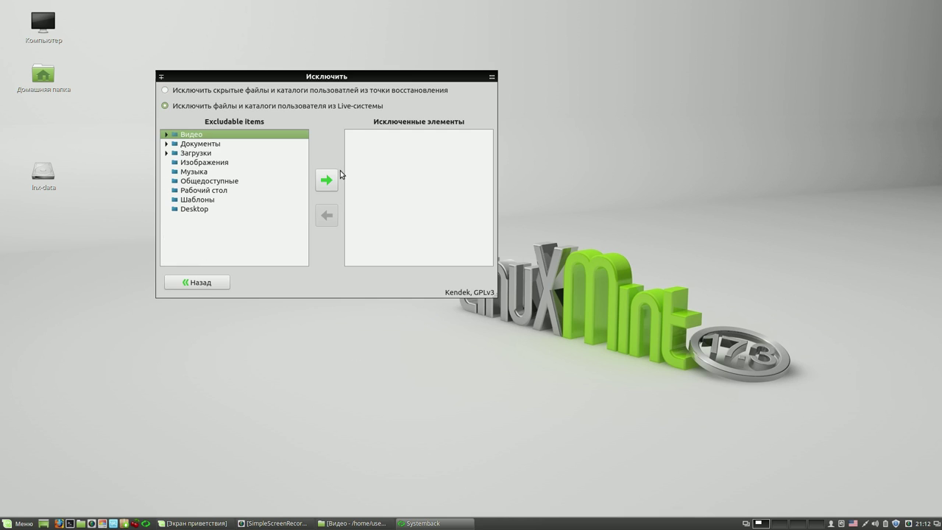
click(326, 179)
click(219, 134)
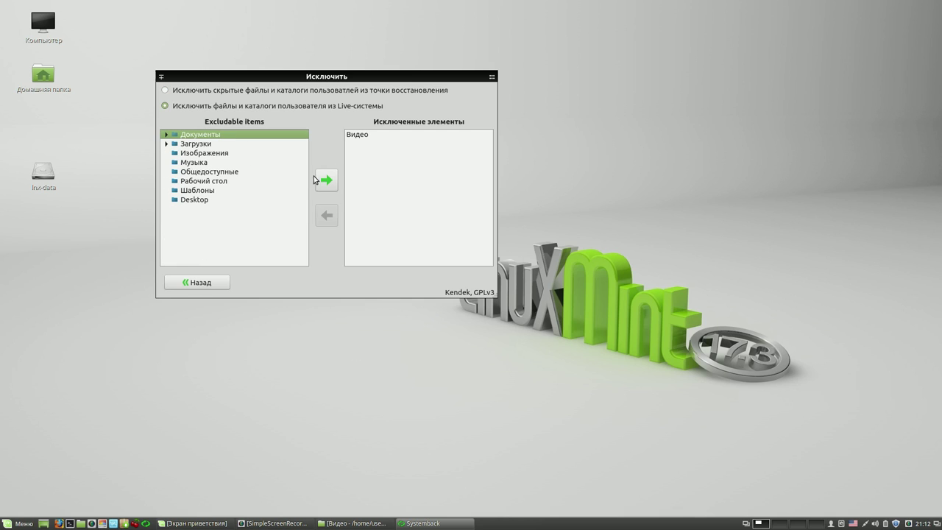
click(326, 179)
click(213, 135)
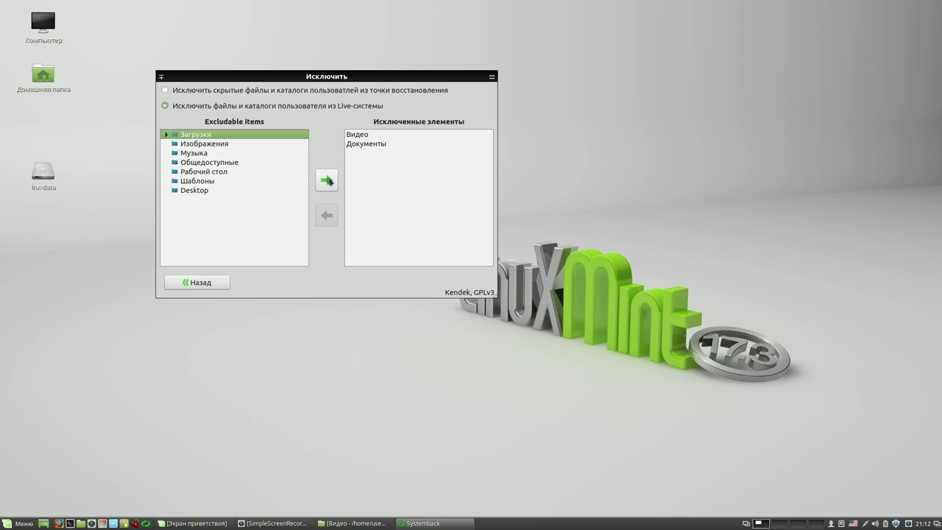
click(326, 179)
click(211, 135)
click(326, 179)
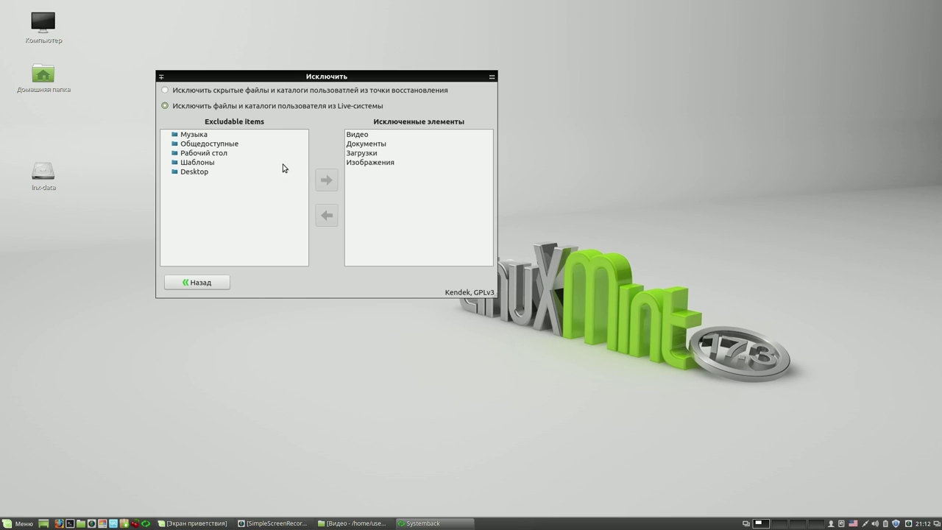
- Also exclude Музыка, Общедоступные, Рабочий стол, Шаблоны and Desktop, then close Systemback
click(221, 136)
click(326, 180)
click(211, 135)
click(326, 181)
click(218, 137)
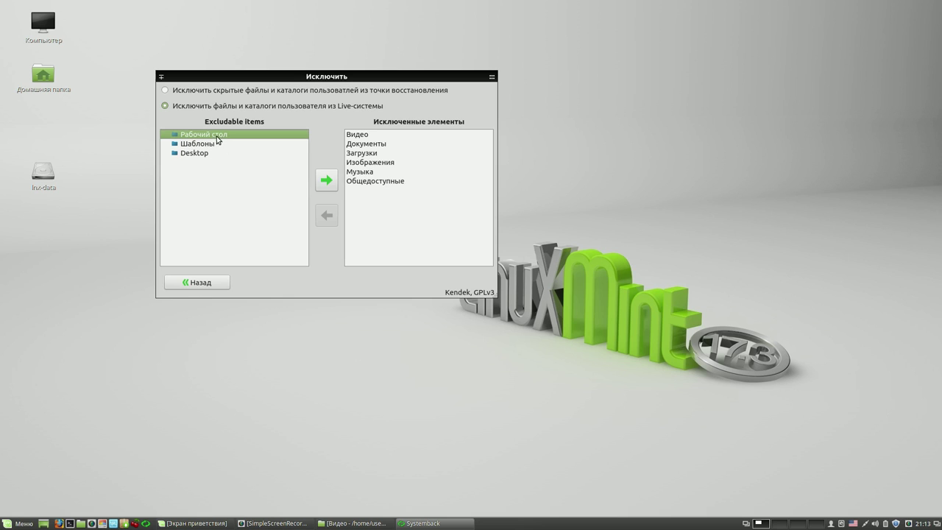
click(326, 180)
click(215, 135)
click(326, 179)
click(202, 136)
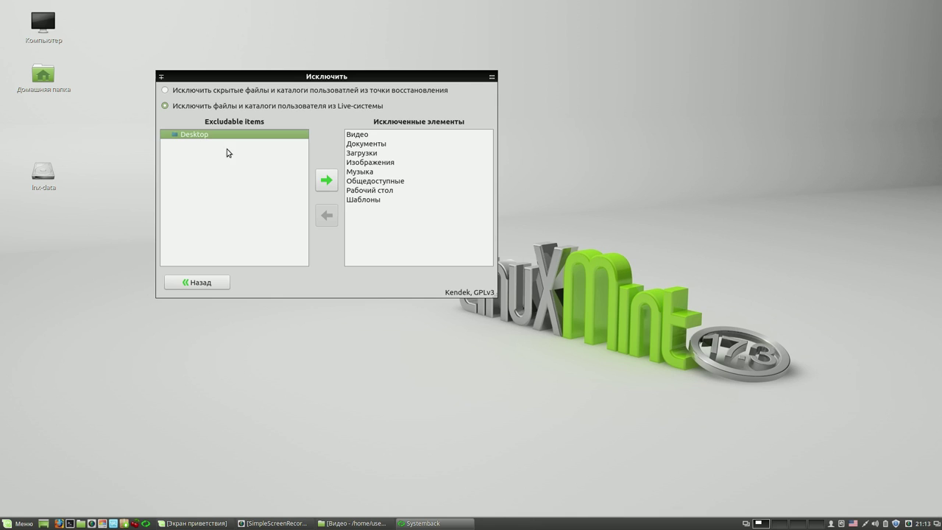
click(326, 179)
click(214, 286)
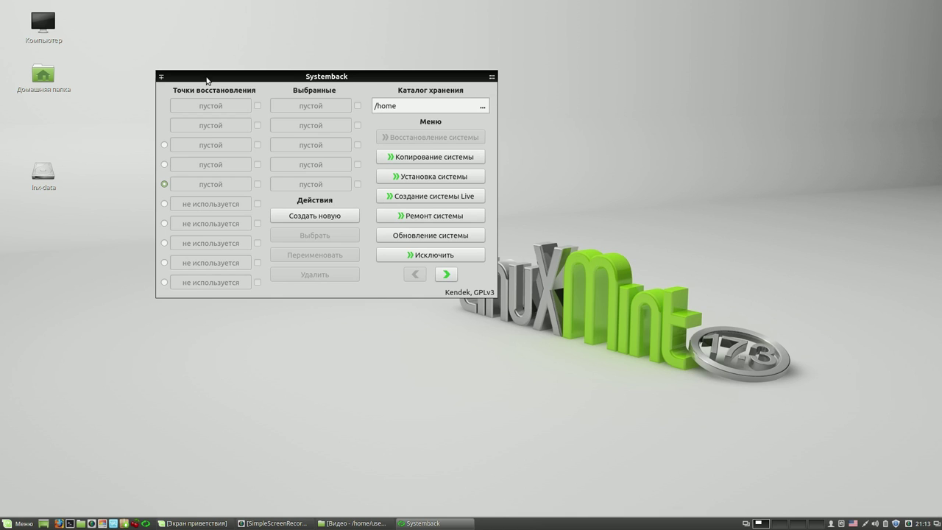
click(489, 81)
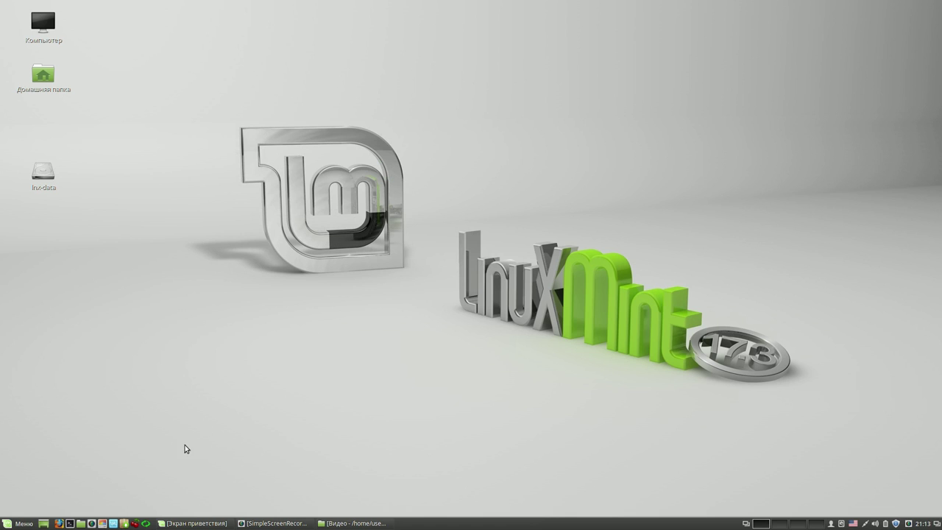
- Relaunch Systemback with the administrator password and move its window to the screen top
click(146, 523)
click(494, 283)
text(123456)
key(Return)
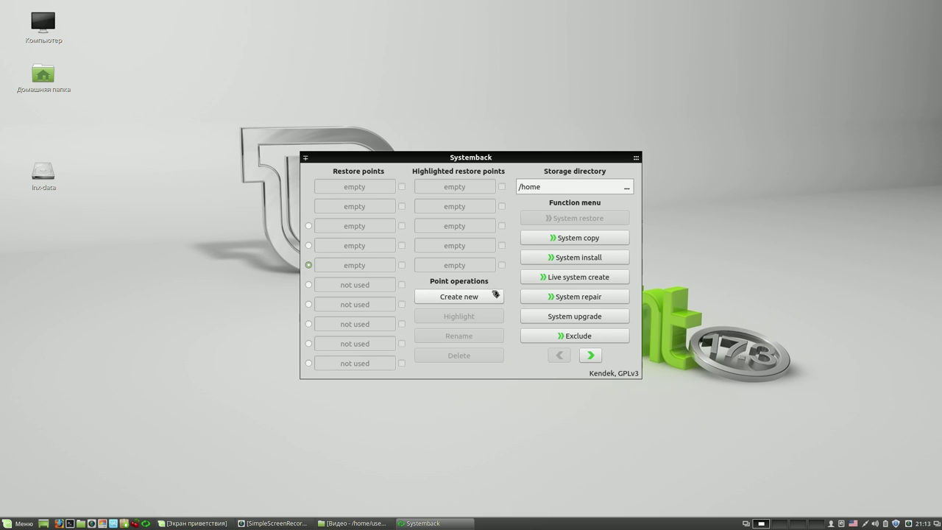
drag(564, 157, 850, 39)
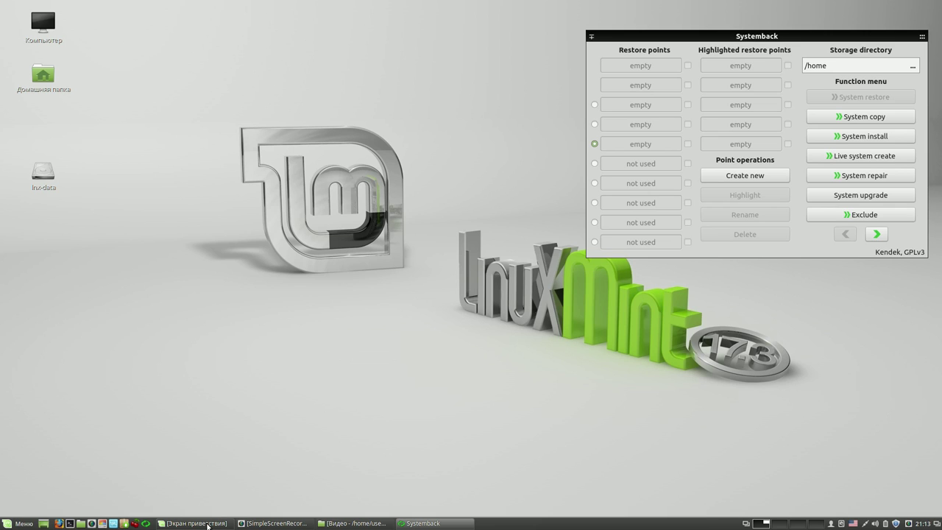
- Start Synaptic, then close Systemback and the lock error, and relaunch Synaptic
click(127, 524)
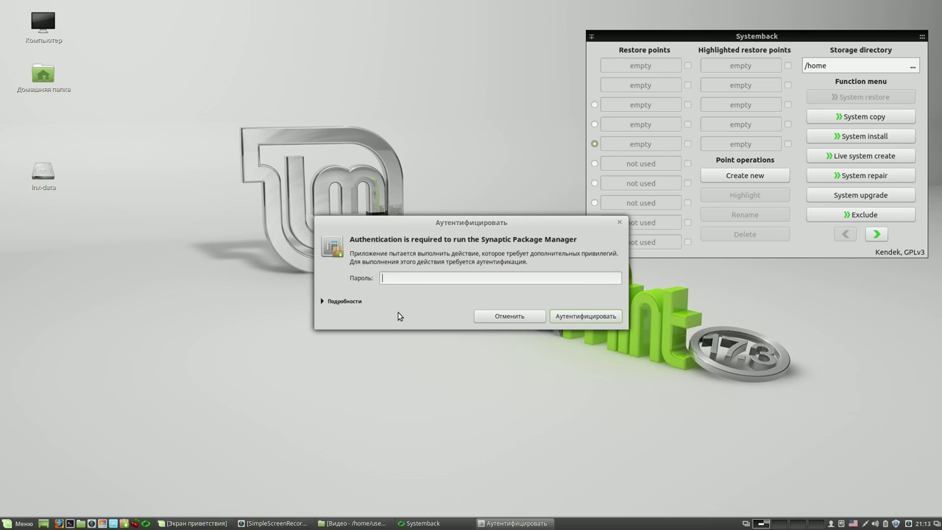
text(••••)
key(Return)
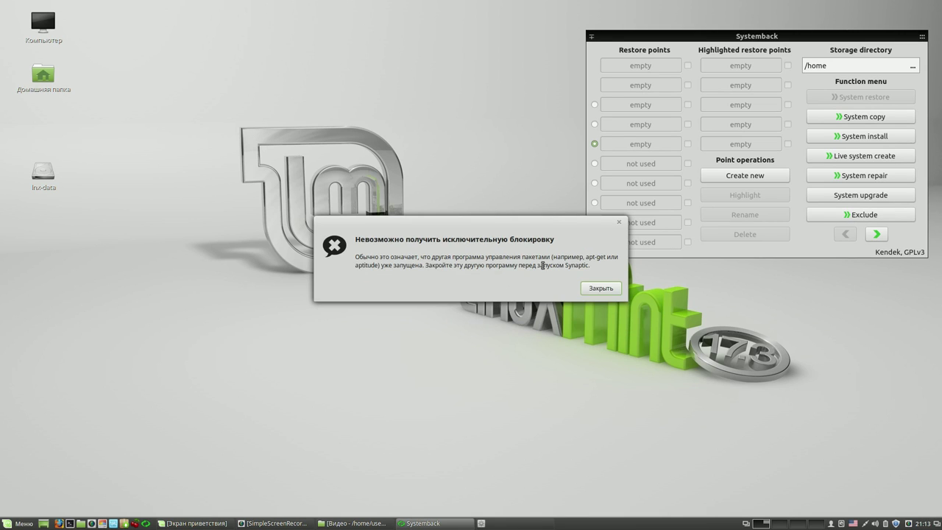
drag(587, 228, 448, 77)
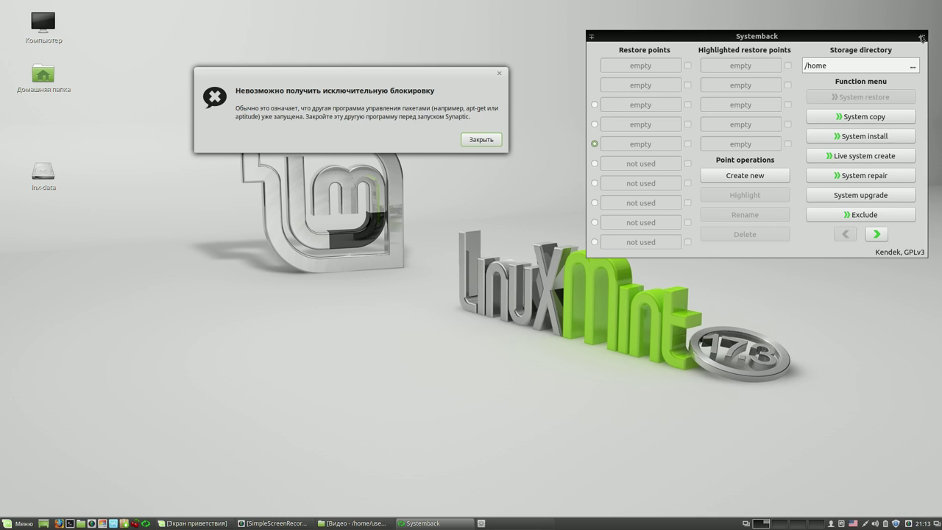
click(921, 36)
click(489, 139)
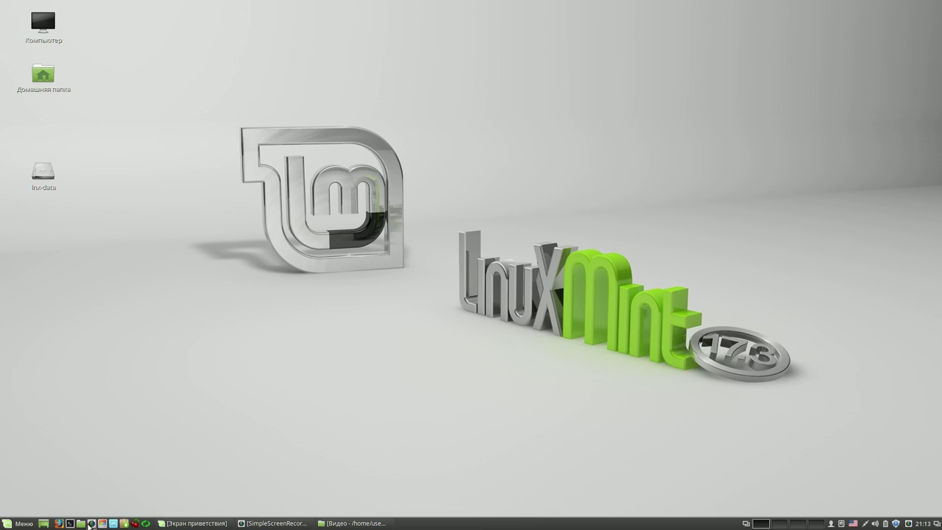
click(126, 524)
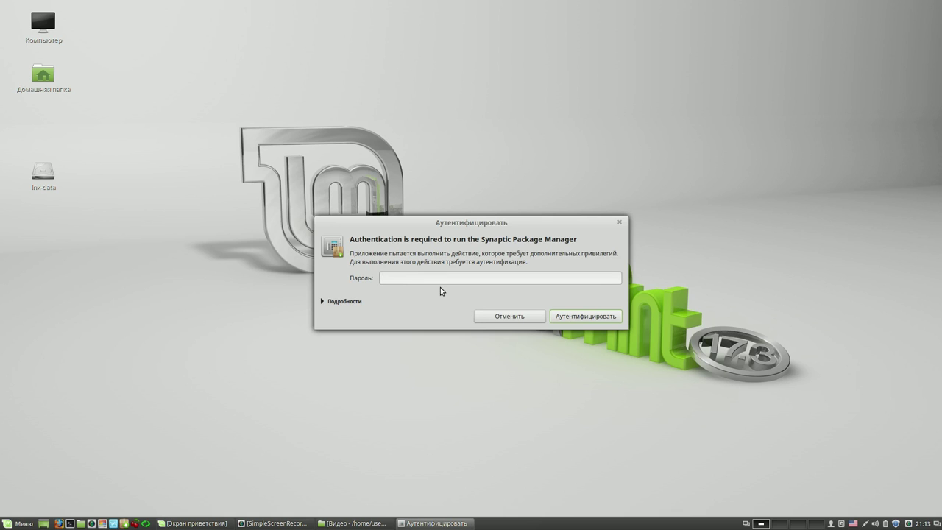
text(****)
key(Return)
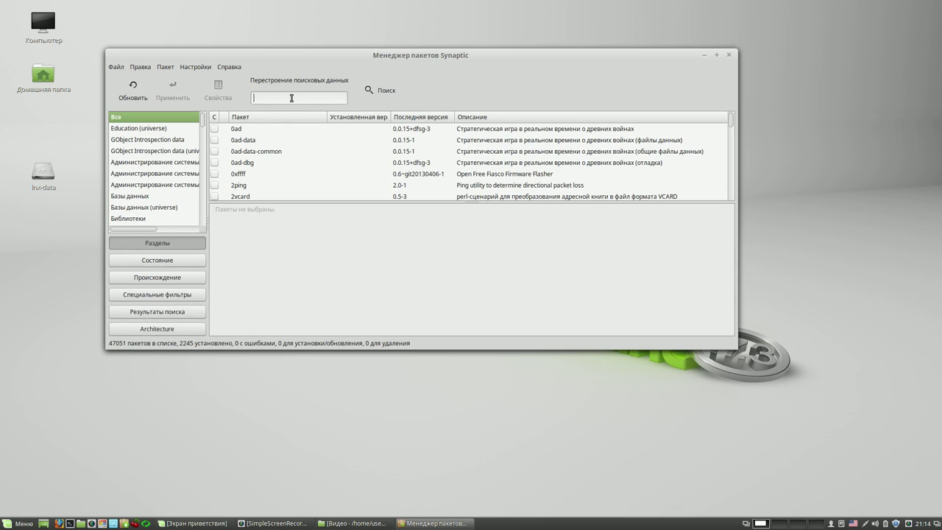
text(casper)
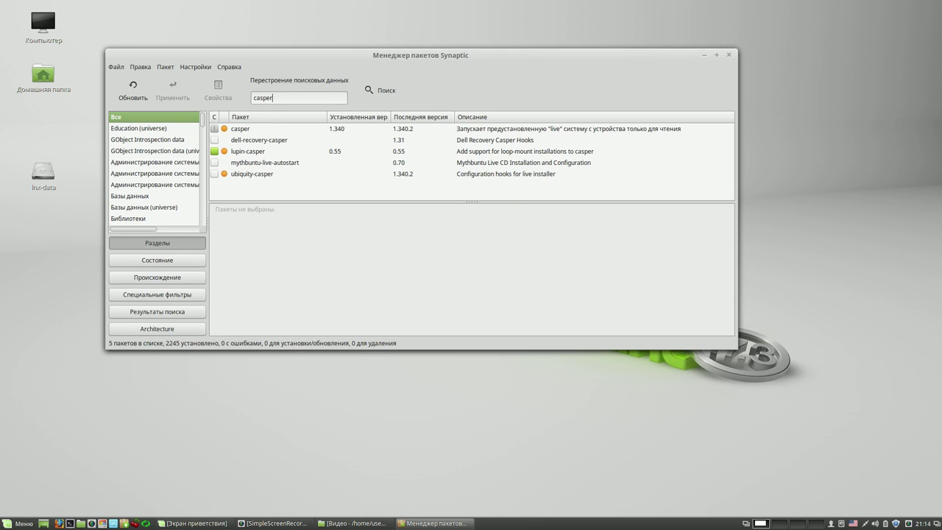
click(269, 129)
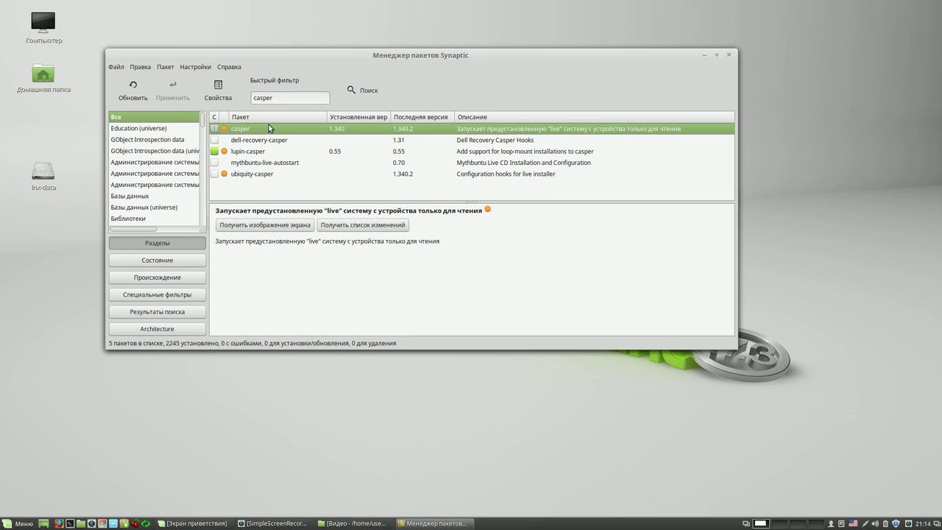
click(265, 153)
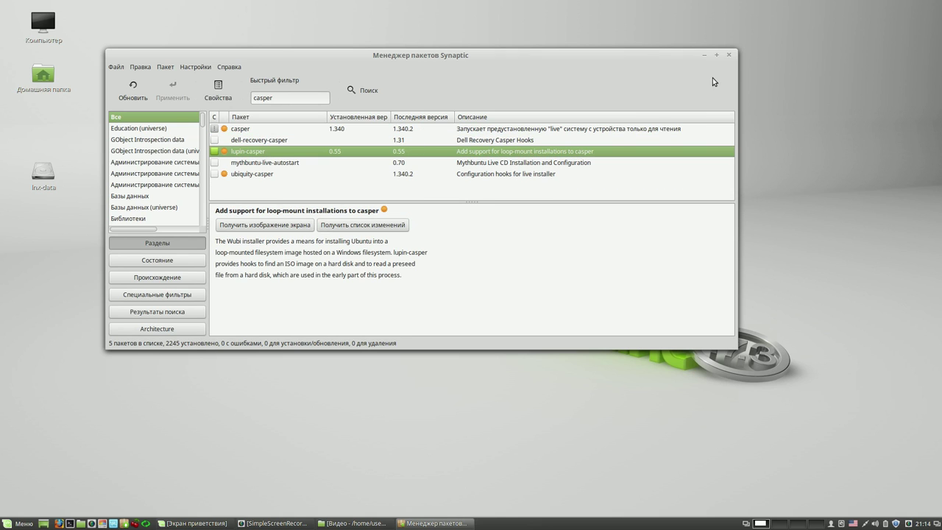
click(729, 56)
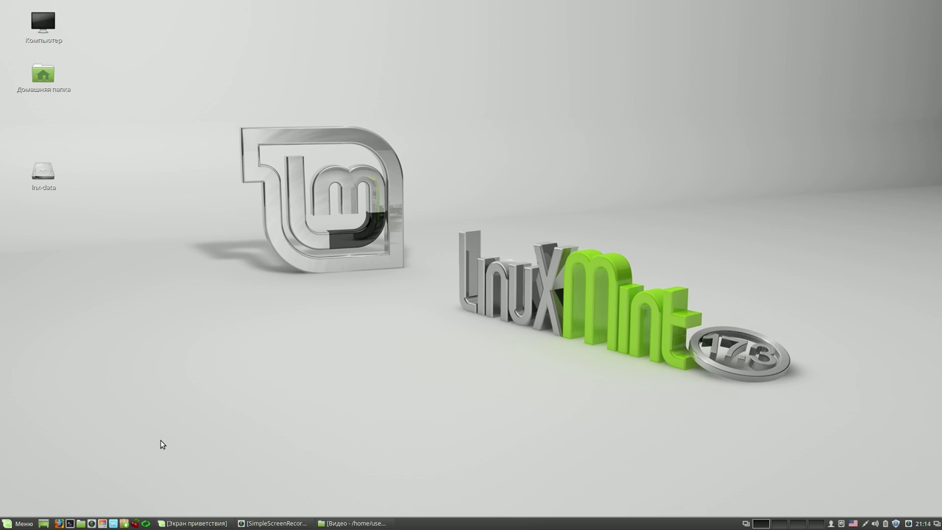
click(146, 523)
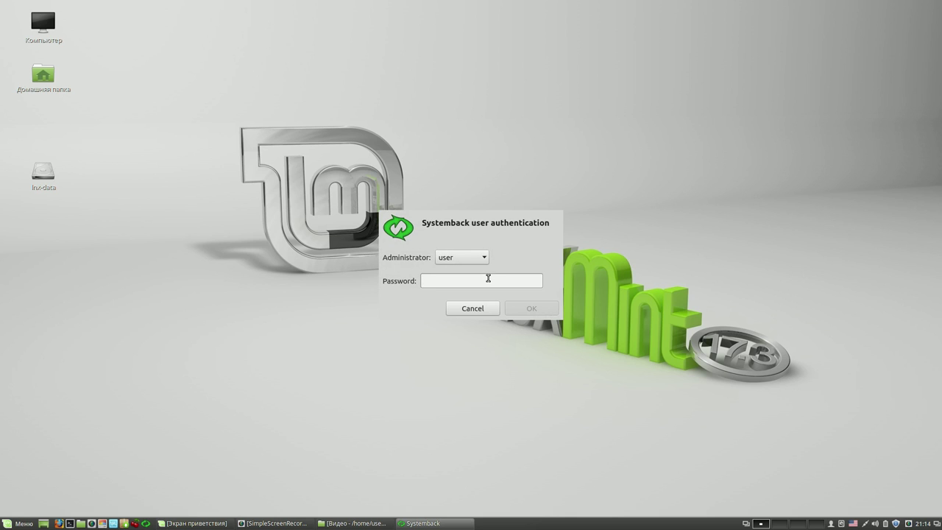
- Authenticate Systemback, move its window to the upper right, and open the home folder in Nemo
text(****)
key(Return)
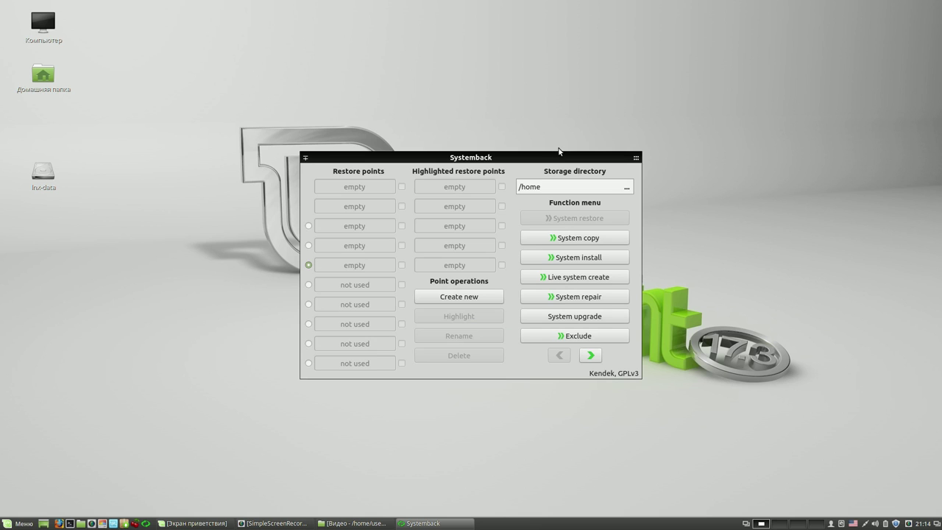
drag(556, 155, 718, 60)
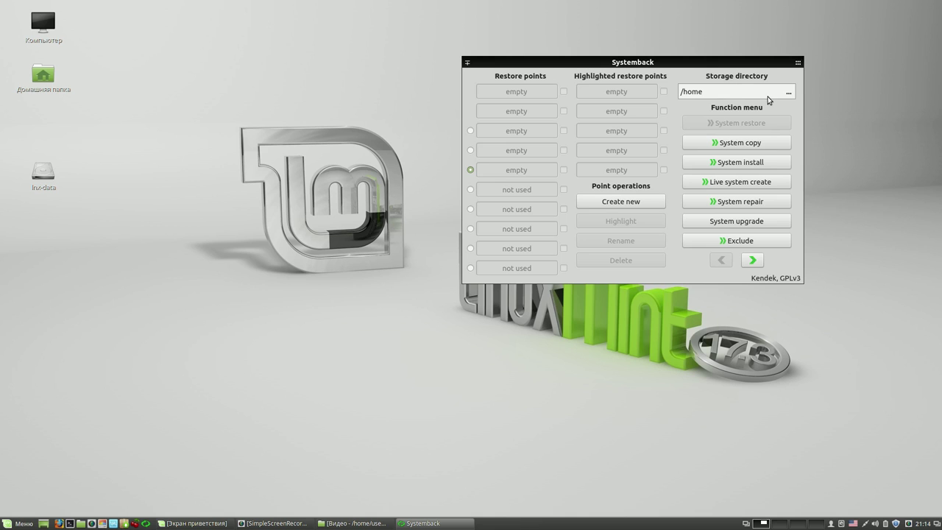
click(83, 524)
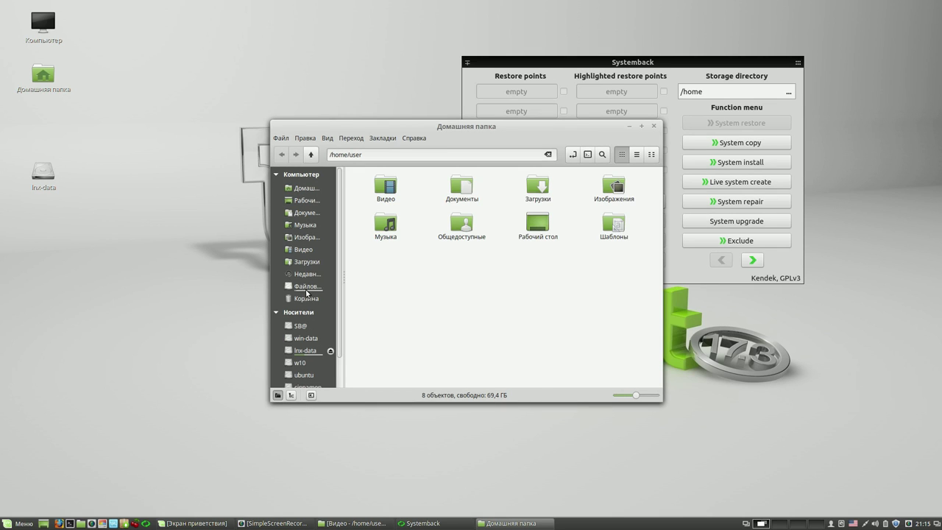
- Browse Nemo to lnx-data's Cinnamon 17.3 folder, confirm it holds 000, then close Nemo
click(306, 291)
double_click(451, 225)
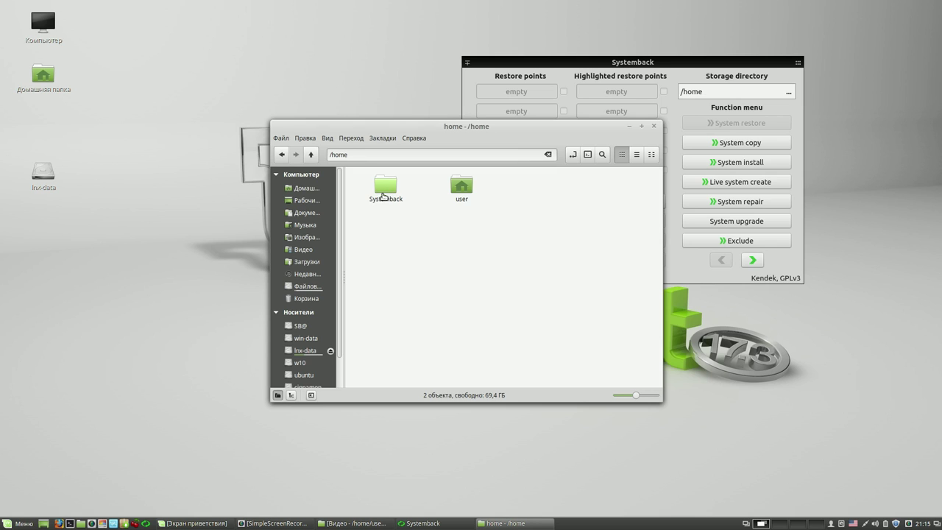
click(312, 351)
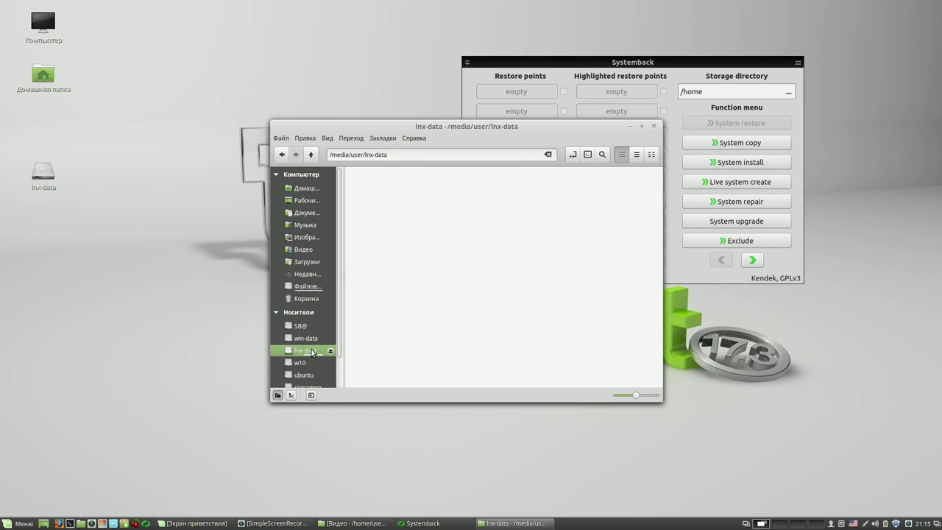
double_click(463, 187)
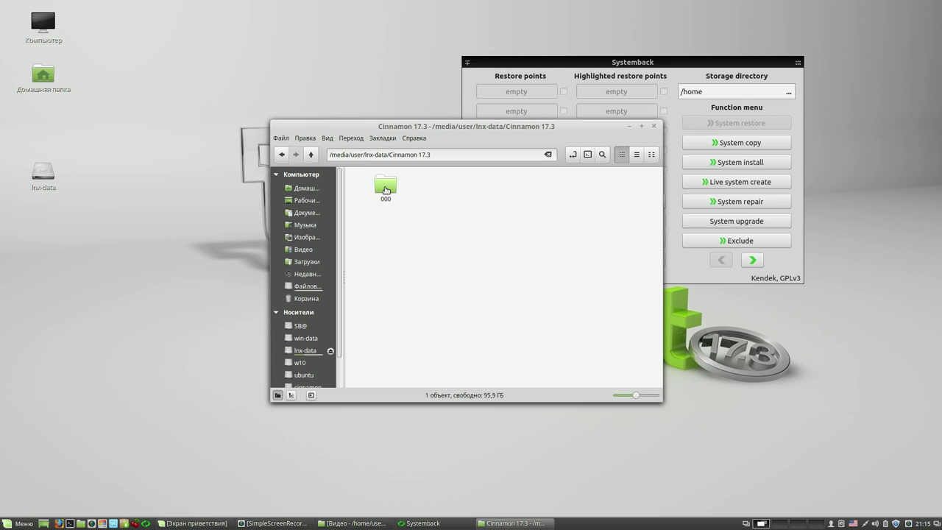
click(651, 127)
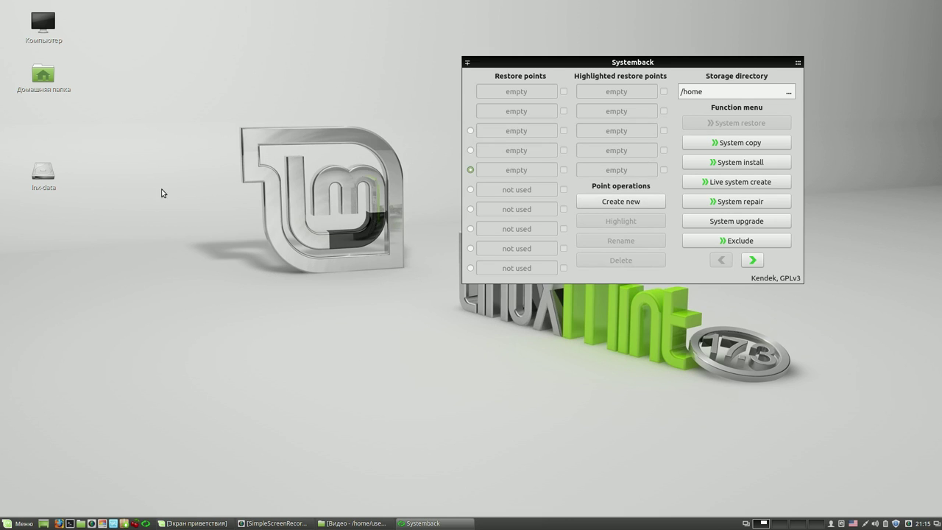
click(788, 91)
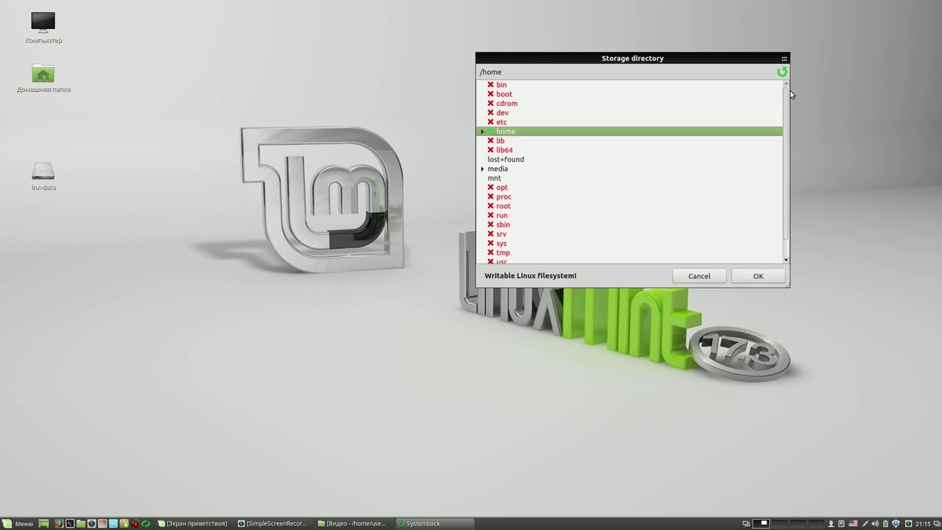
- Choose /media/user/lnx-data/Cinnamon 17.3/000 in the folder tree as the storage directory
click(483, 168)
click(492, 178)
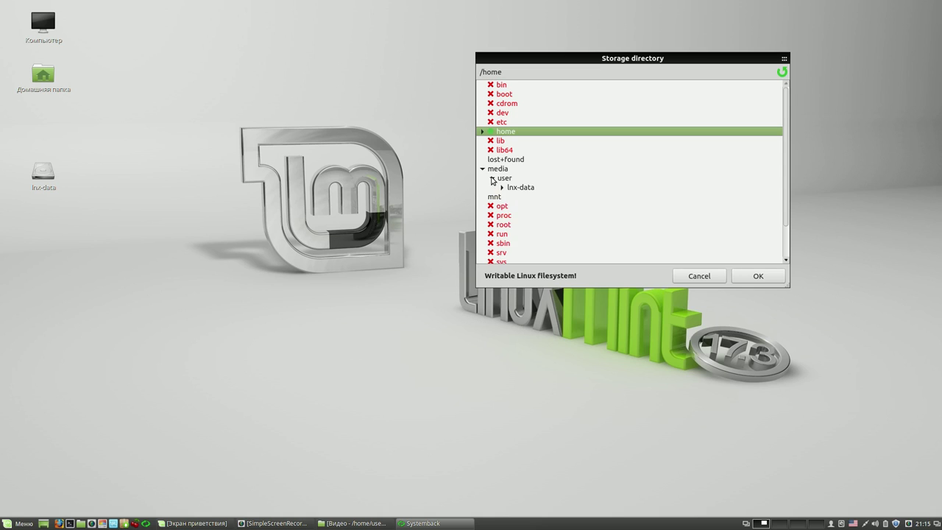
click(502, 188)
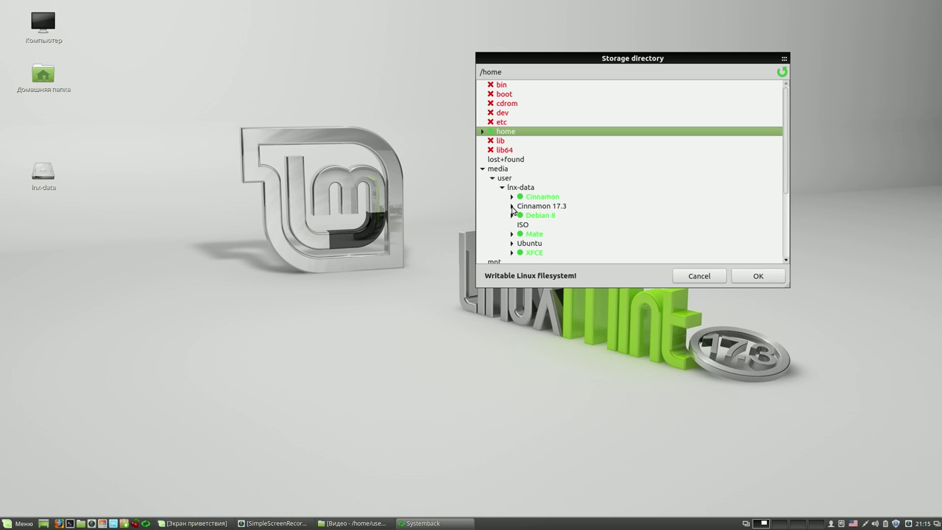
click(513, 207)
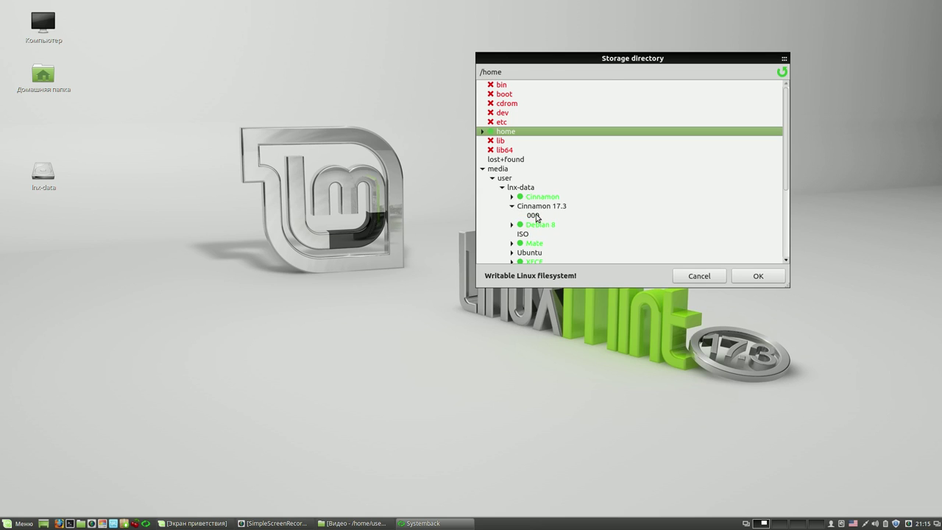
click(536, 215)
click(754, 276)
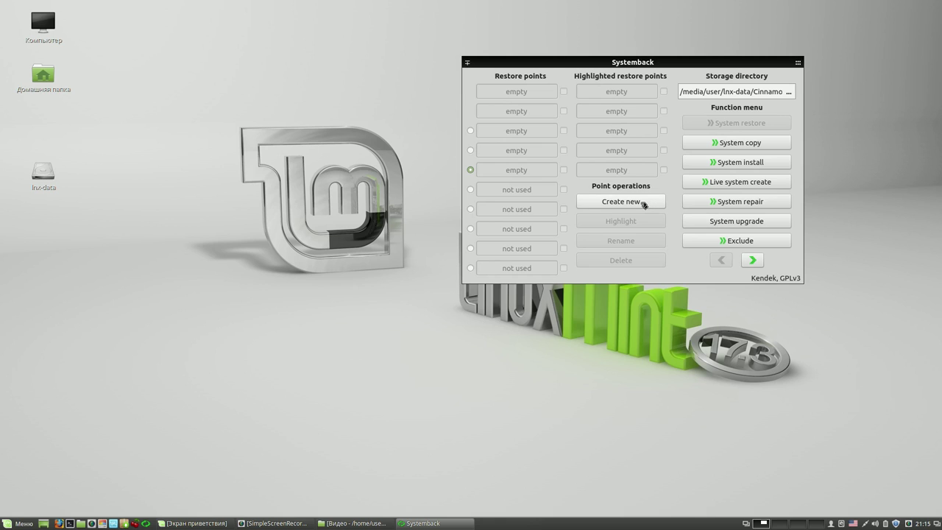
- Create a new restore point, move its progress window top-right, and open a Terminal
click(645, 205)
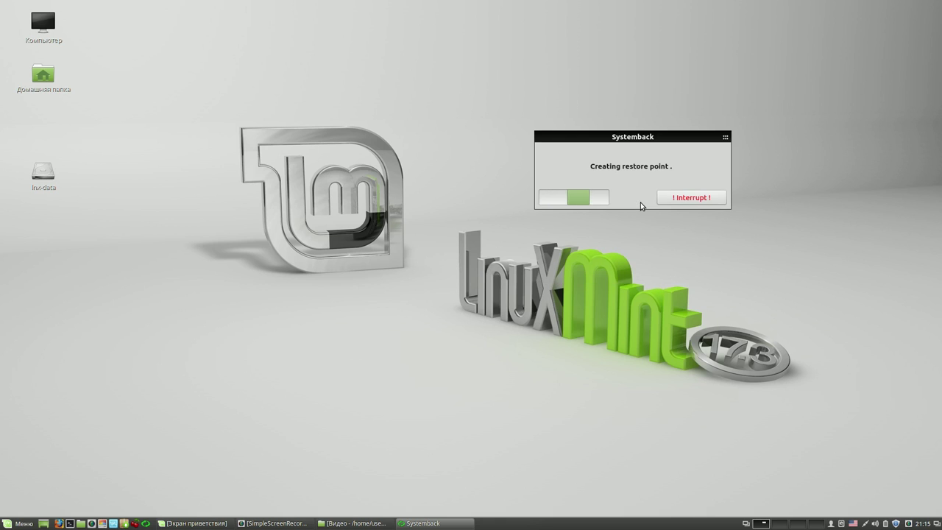
drag(686, 137, 828, 77)
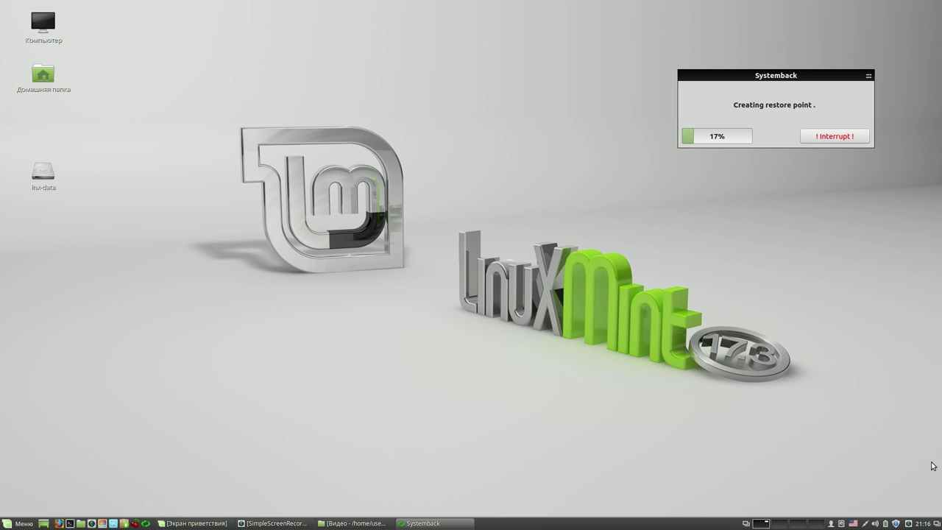
right_click(908, 523)
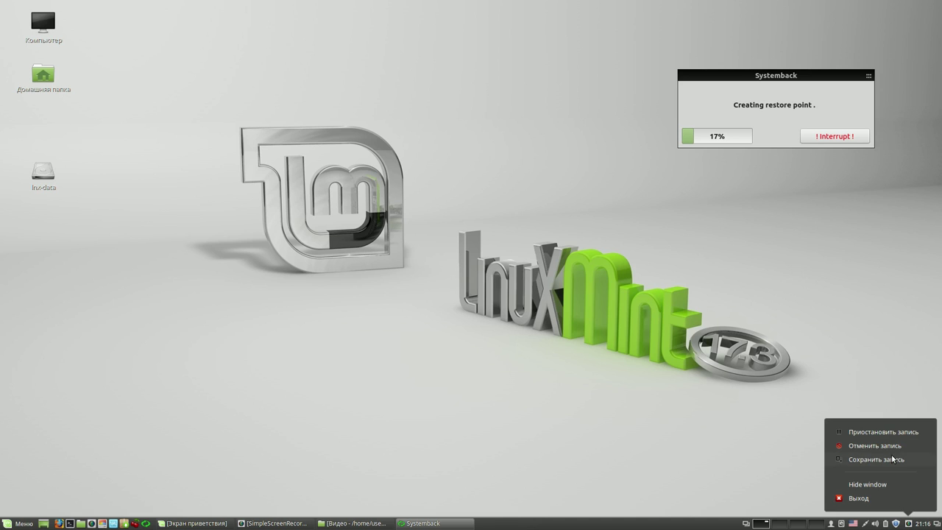
click(882, 430)
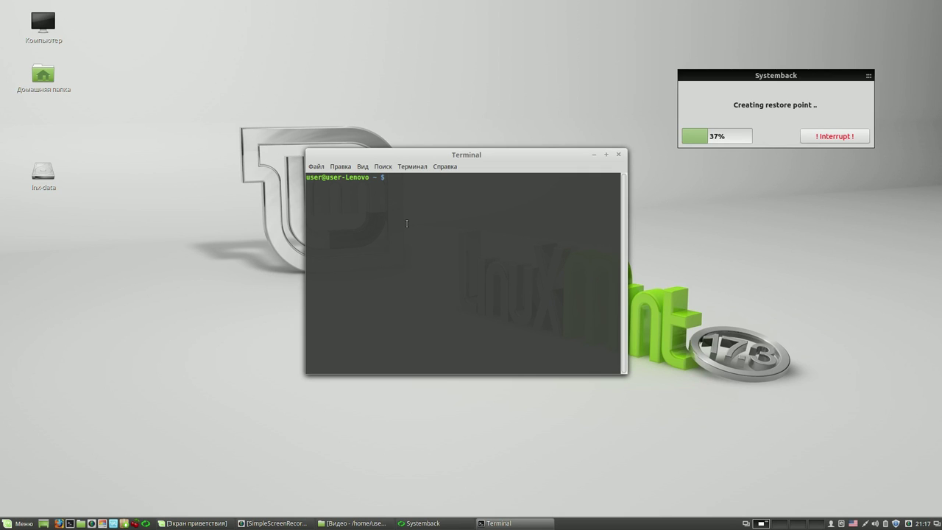
- Run 'gksudo nemo' with the administrator password, close the terminal, and move root Nemo upper left
text(gksudo nemo)
key(Return)
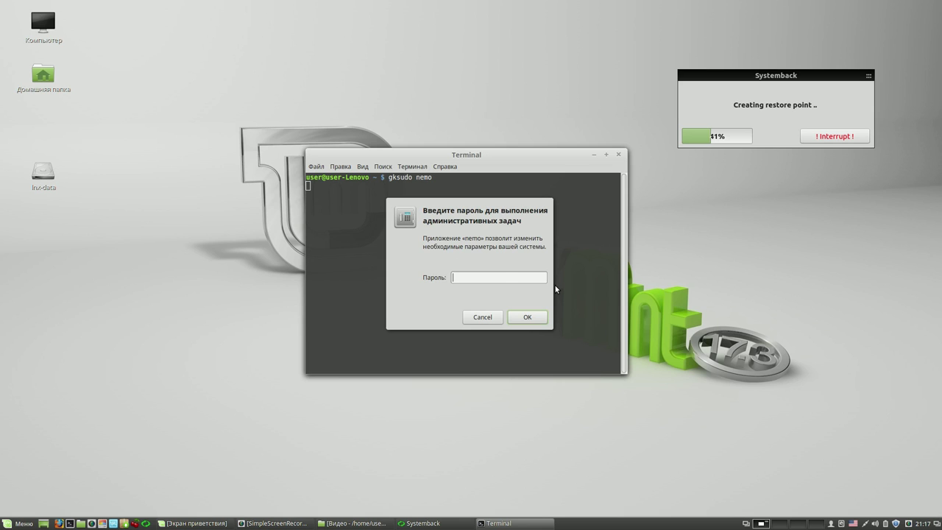
text(****)
key(Return)
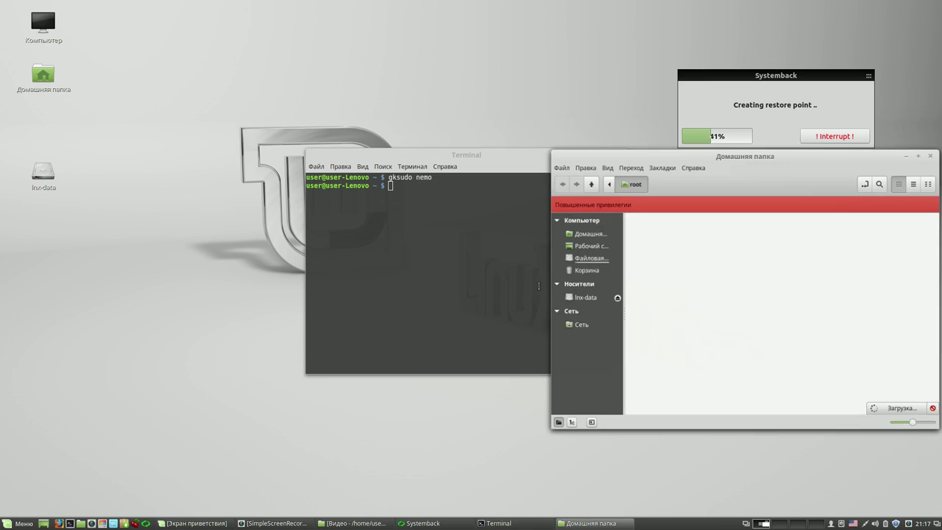
click(520, 170)
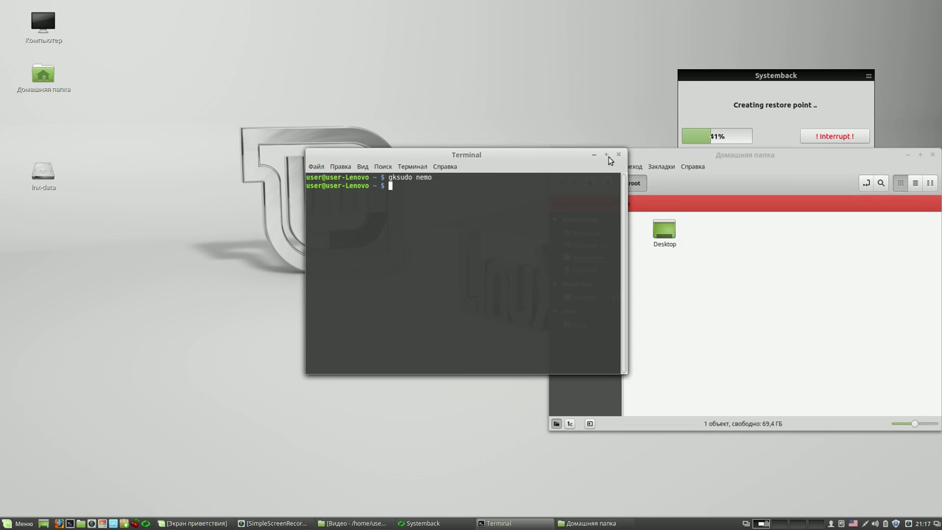
click(623, 156)
drag(788, 158, 301, 62)
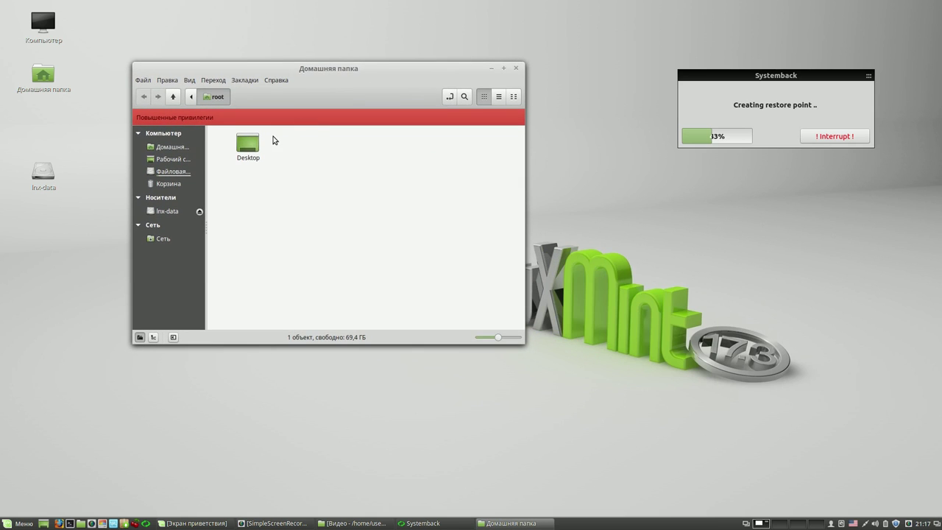
- Open lnx-data's Cinnamon 17.3 folder in root Nemo and create folders 001 and 002
click(176, 211)
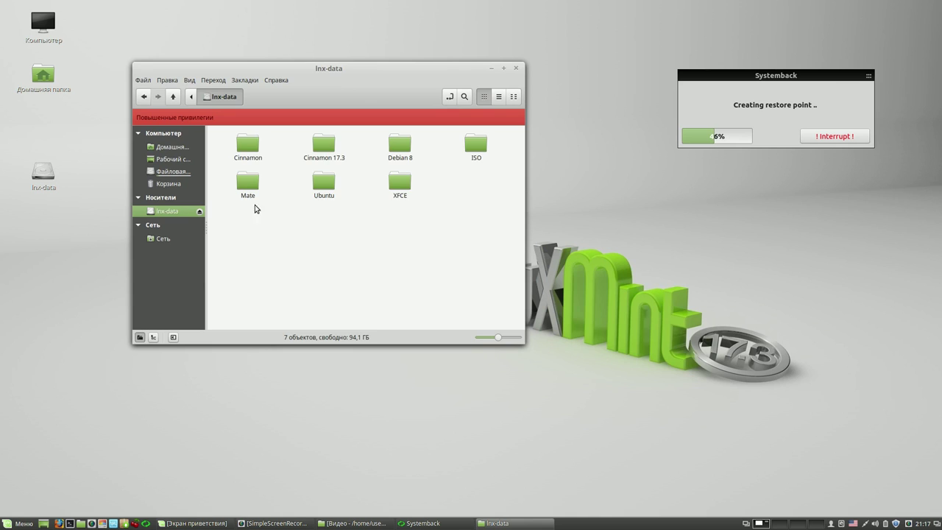
click(329, 146)
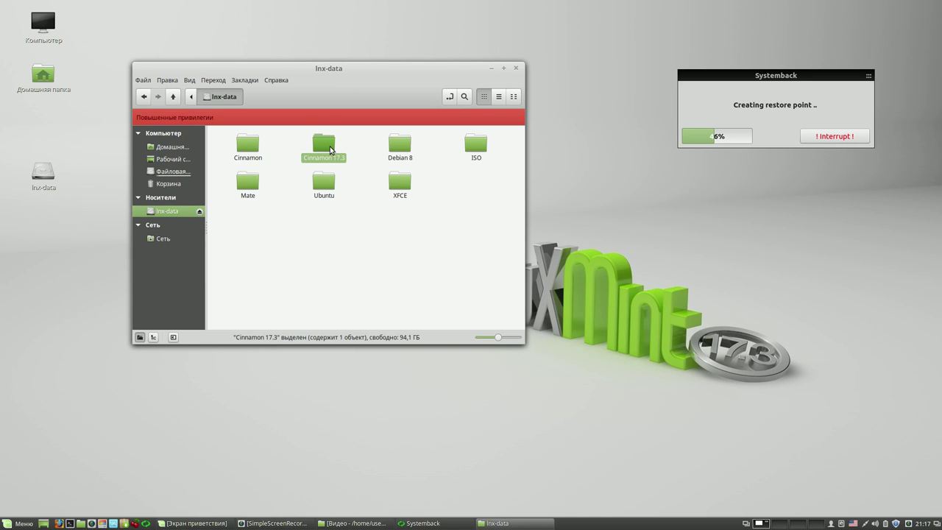
double_click(330, 147)
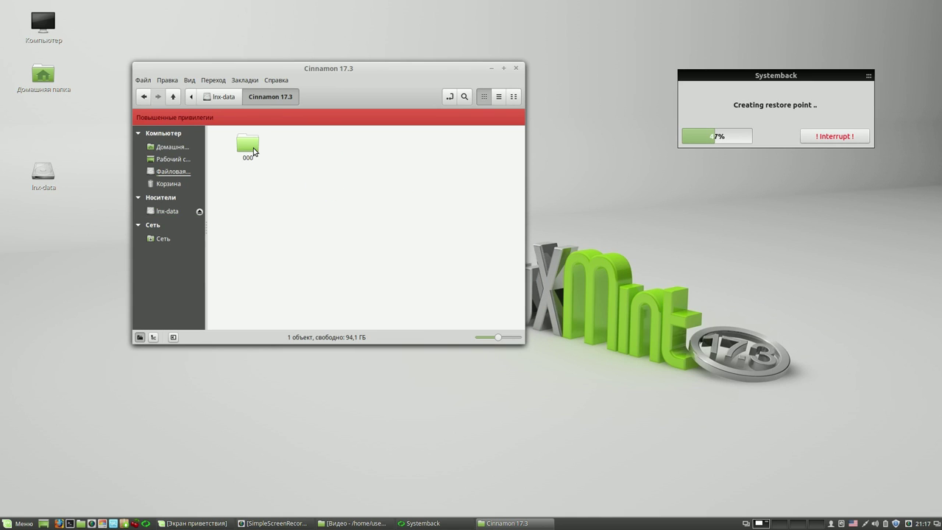
right_click(346, 150)
click(362, 155)
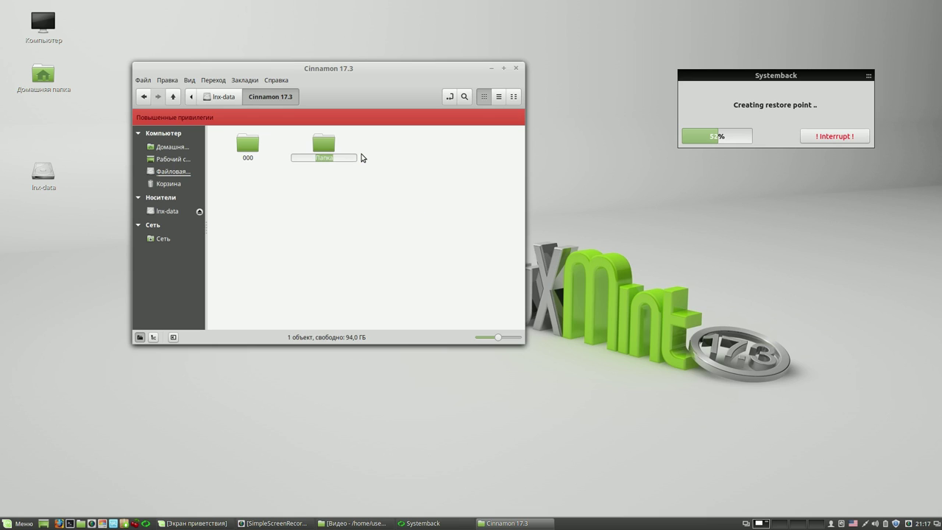
text(001)
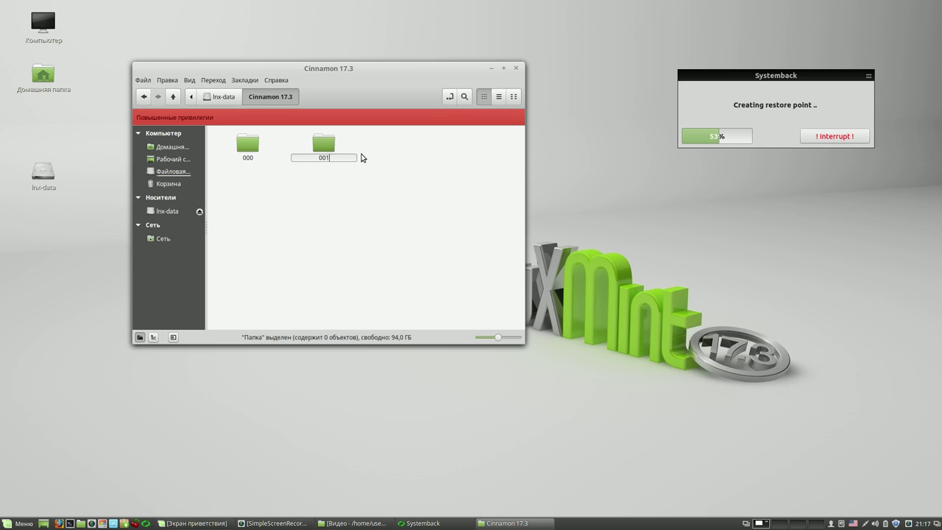
key(Return)
right_click(362, 178)
click(380, 184)
text(002)
key(Return)
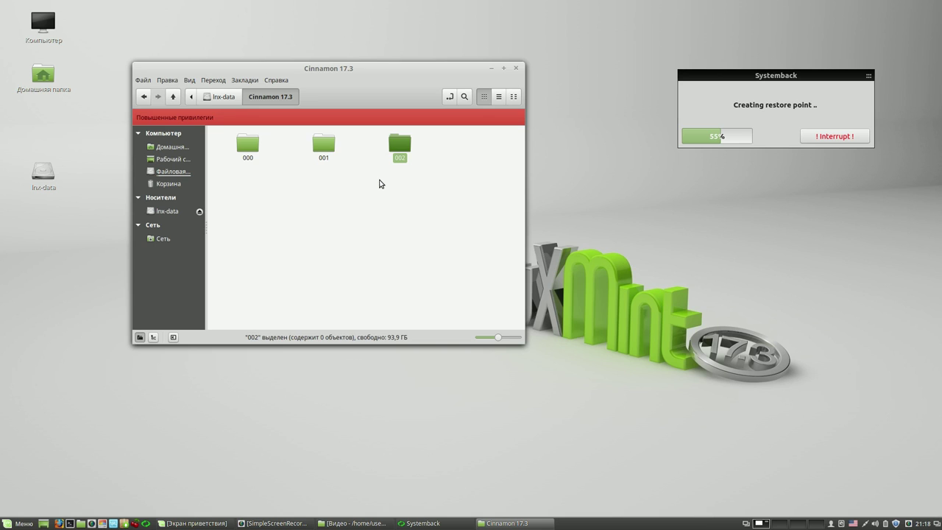
- Create folders 003, 004 and 005 there, then close Nemo
right_click(381, 184)
click(424, 192)
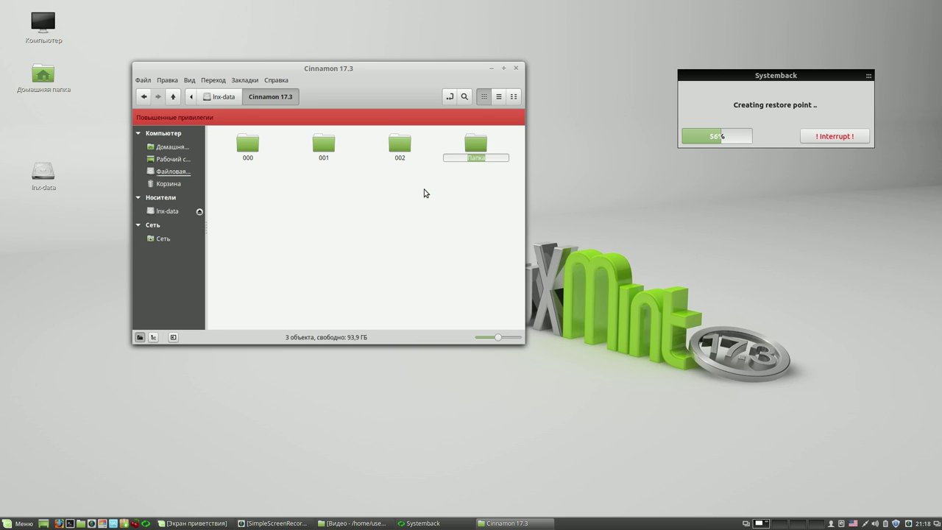
text(003)
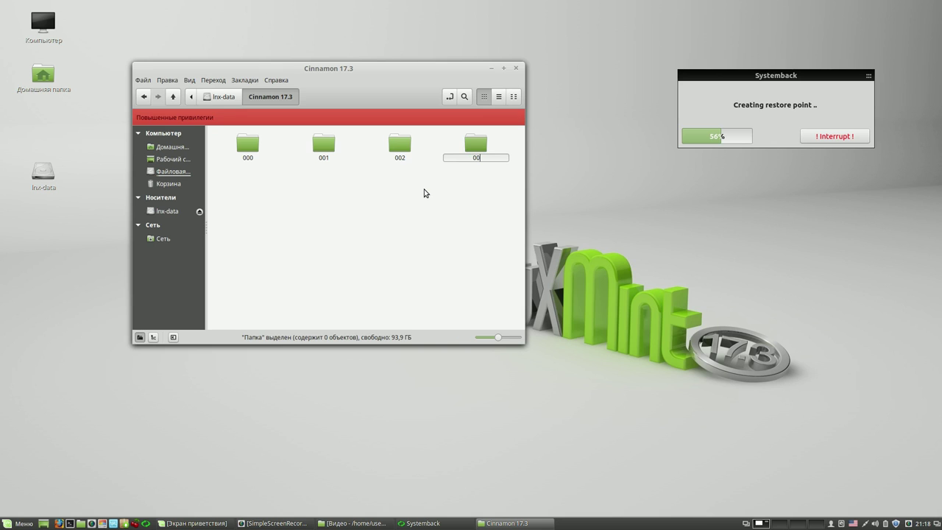
key(Return)
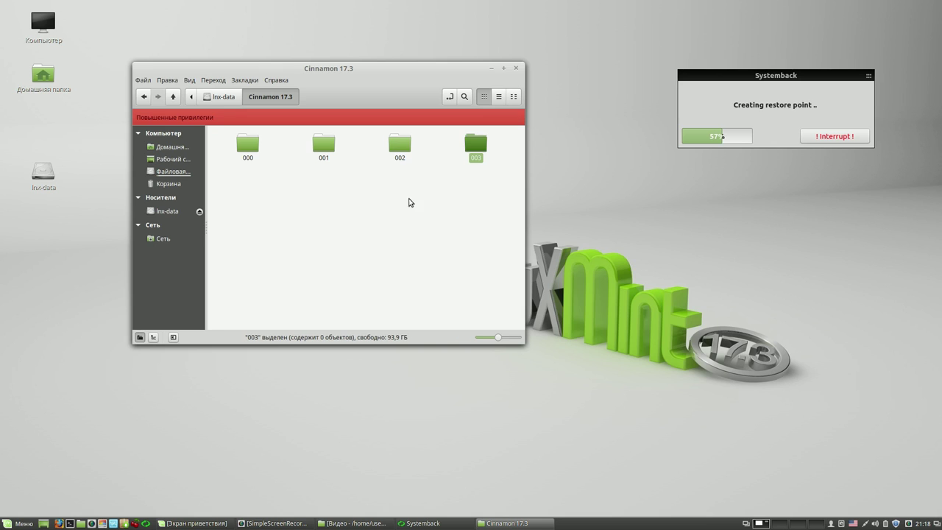
right_click(364, 218)
click(381, 223)
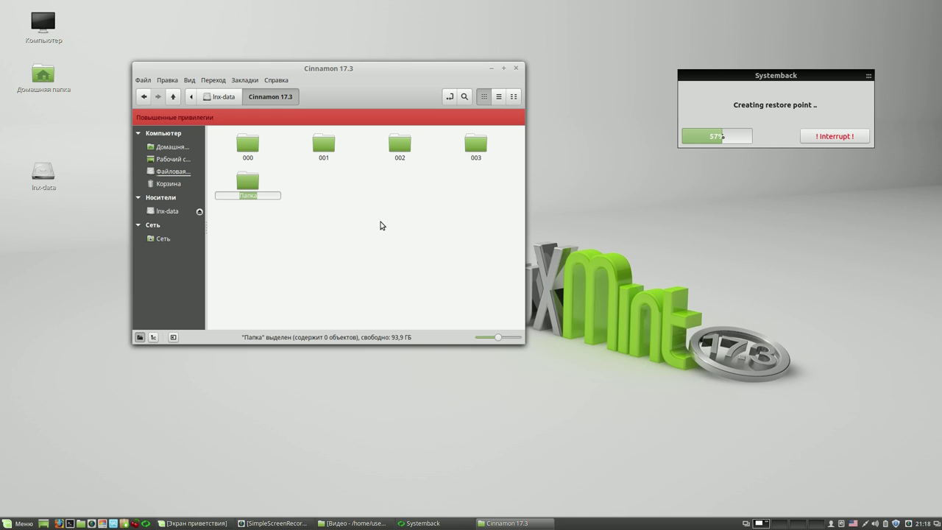
text(004)
key(Return)
right_click(382, 225)
click(417, 231)
text(005)
key(Return)
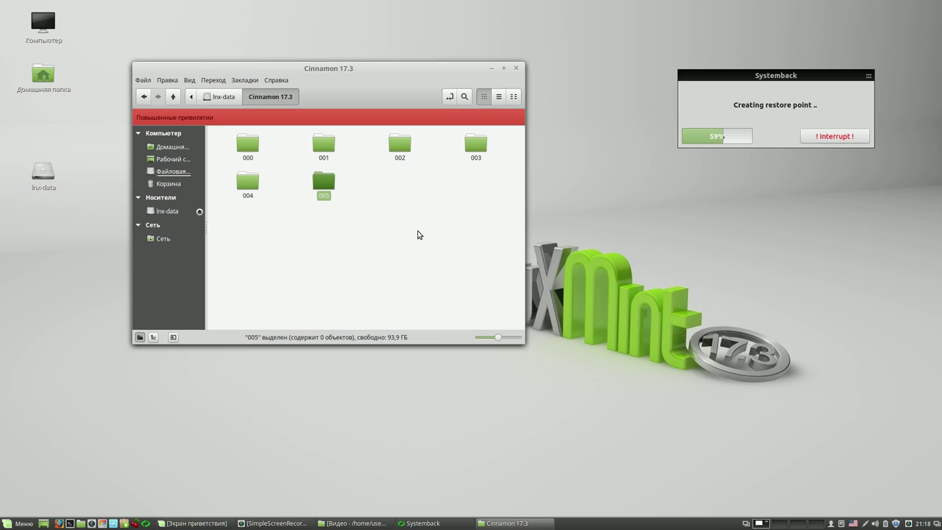
click(517, 68)
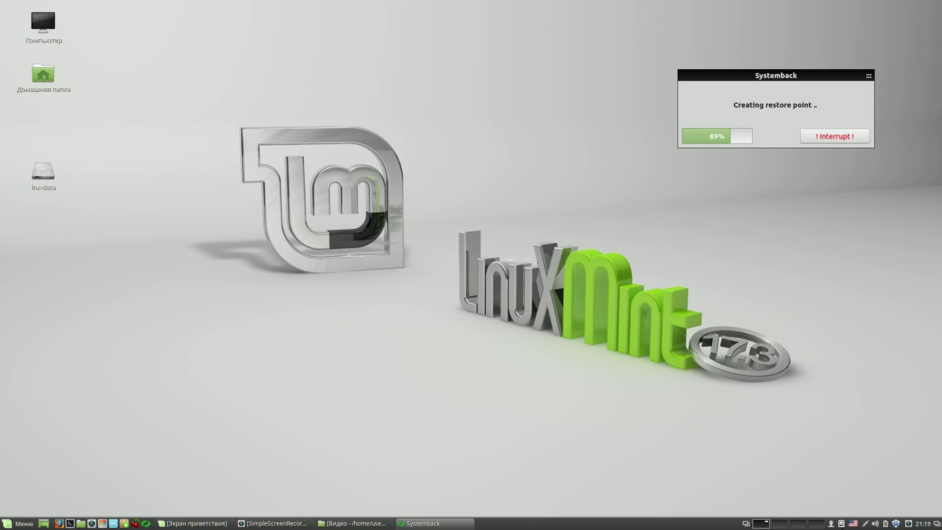
- Search the menu for 'ged', add Текстовый редактор to the panel, and launch it
right_click(908, 523)
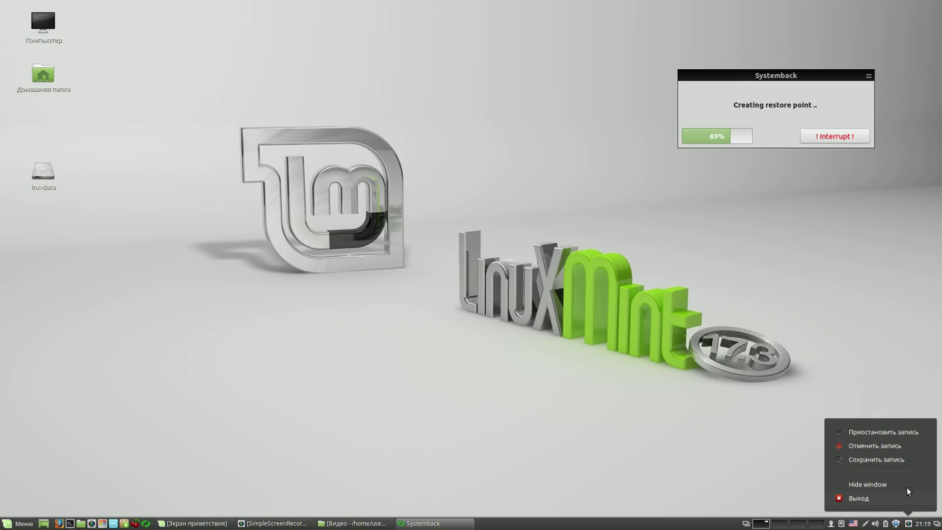
click(897, 433)
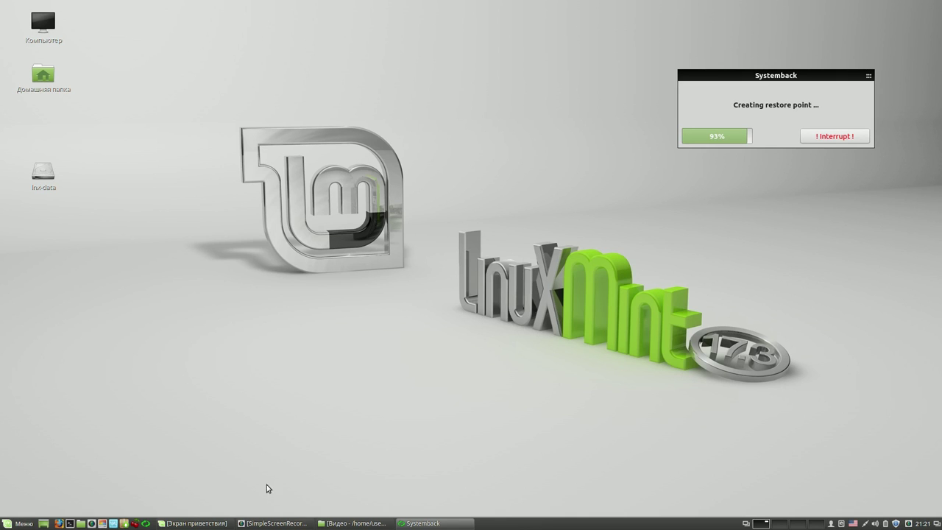
click(30, 522)
mouse_move(103, 433)
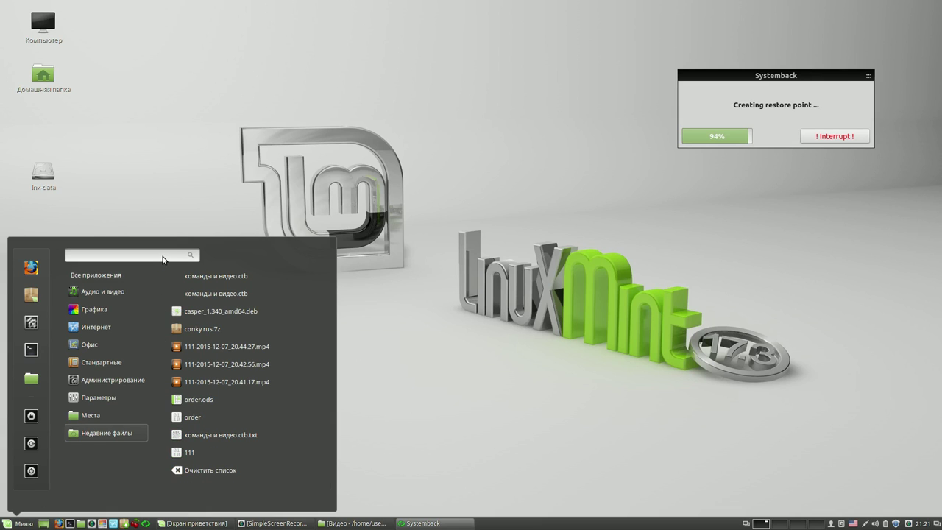
text(ged)
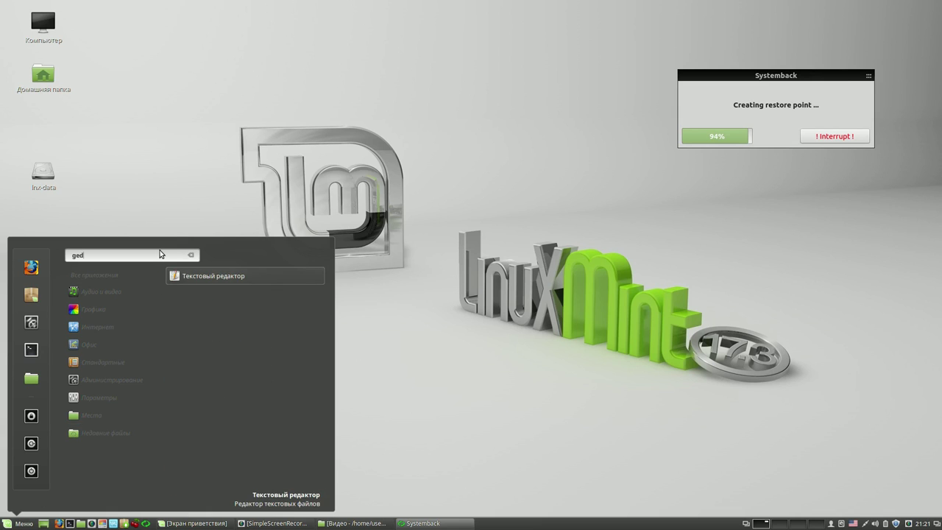
right_click(235, 275)
click(227, 293)
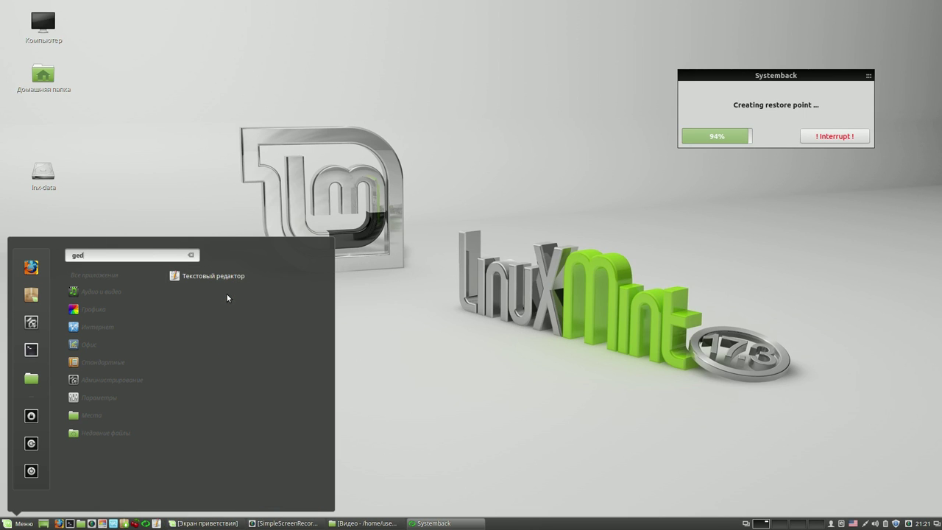
click(221, 276)
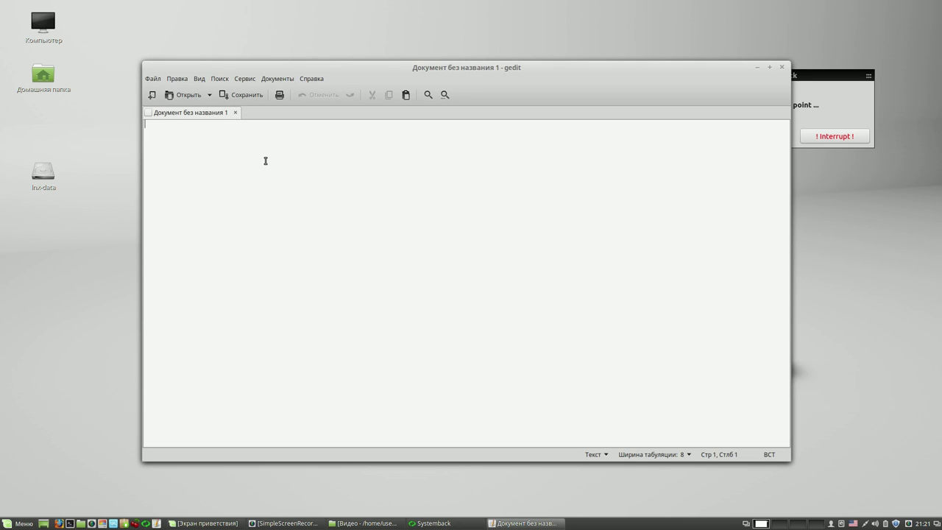
- Shrink the gedit window and type virtualbox, systemback and casper changed
drag(786, 454, 532, 387)
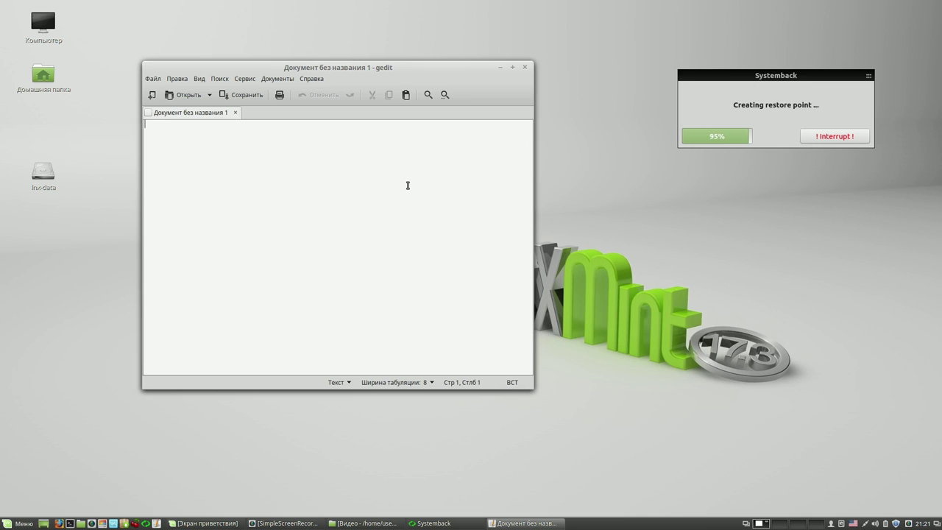
text(virtual)
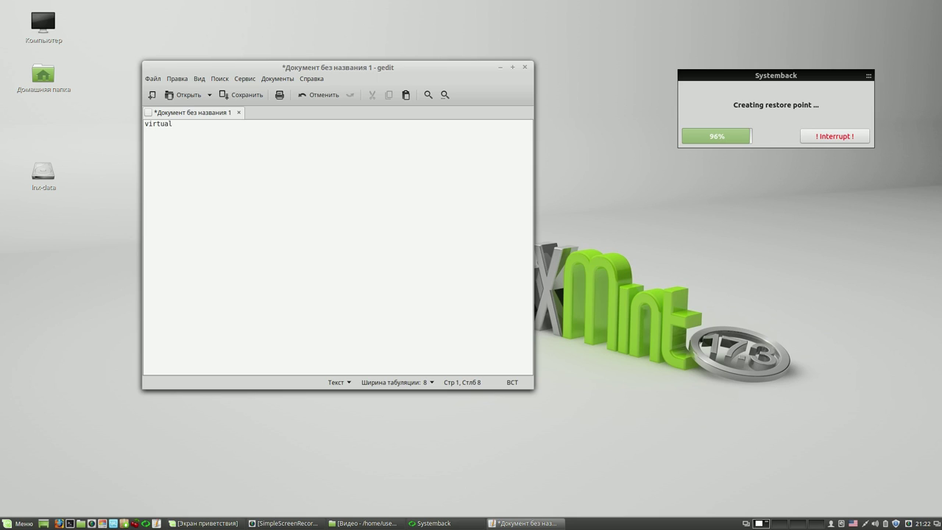
text(box)
key(Return)
text(syste)
text(m)
text(ba)
text(ck )
text(c)
text(asper)
text( c)
text(hang)
text(ed)
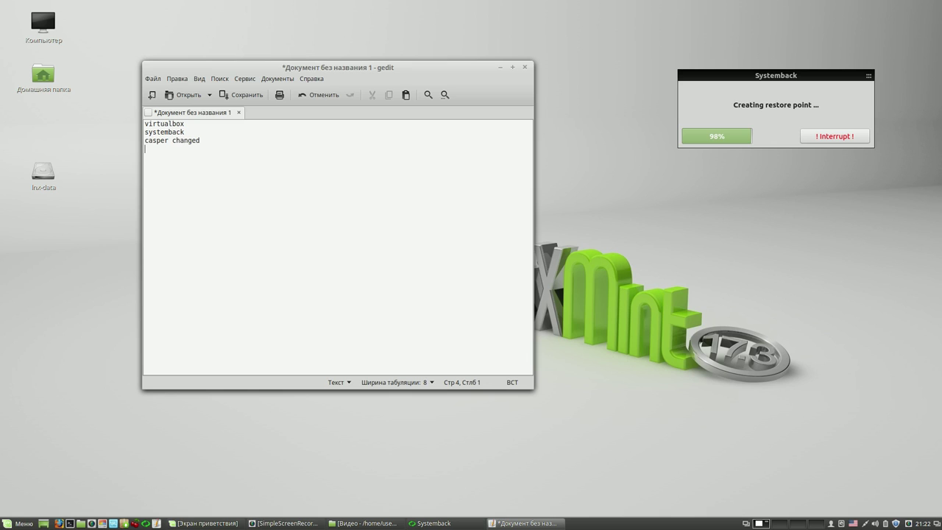
- Add cherrytree, correcting the 'cherrutree' typo, and gparted, then start saving
text(cherrutree)
click(163, 149)
key(Delete)
text(y)
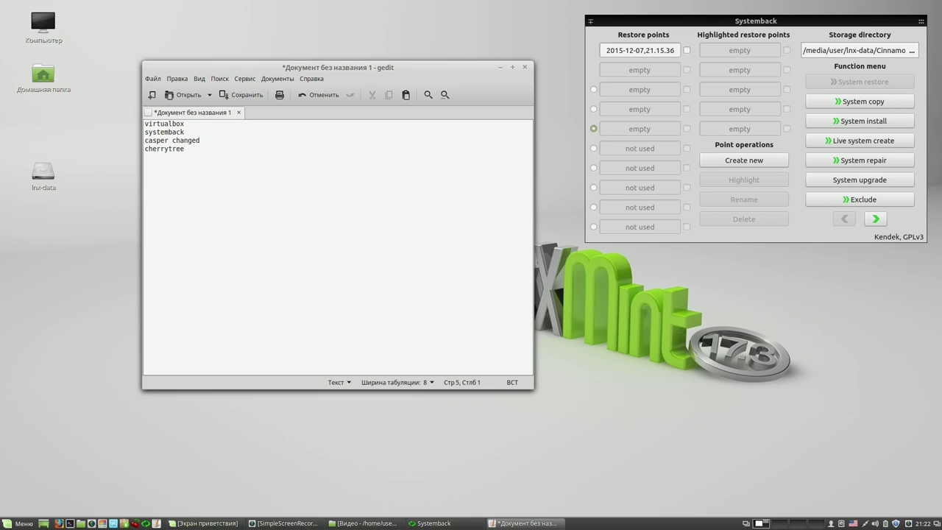
text(gparted)
click(256, 97)
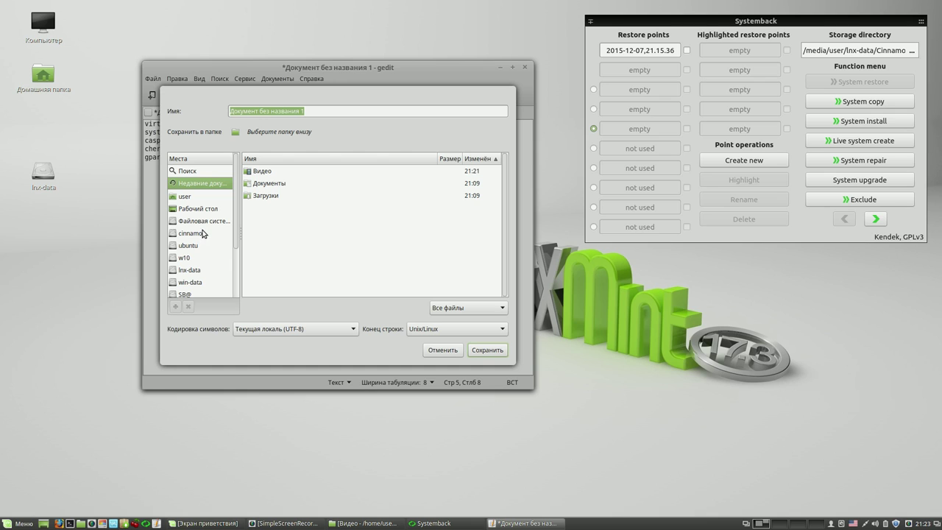
drag(238, 218, 236, 242)
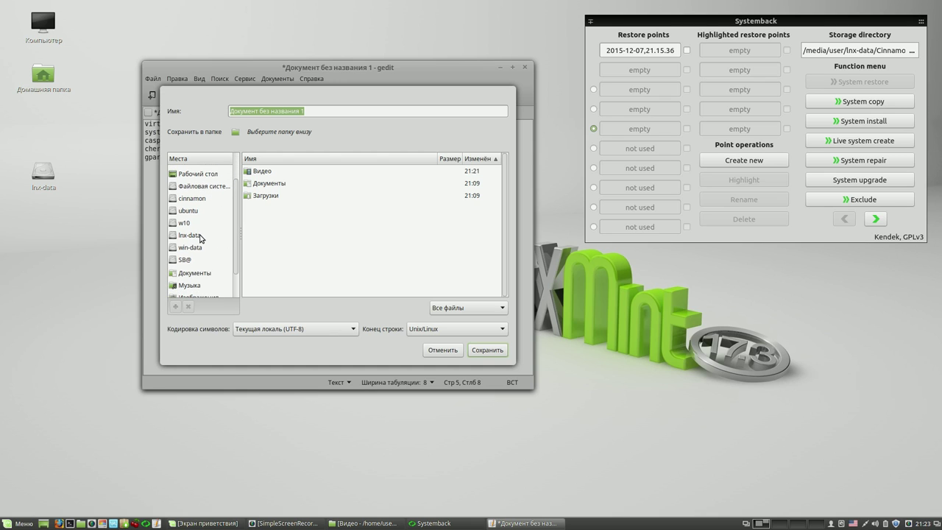
click(199, 235)
double_click(281, 183)
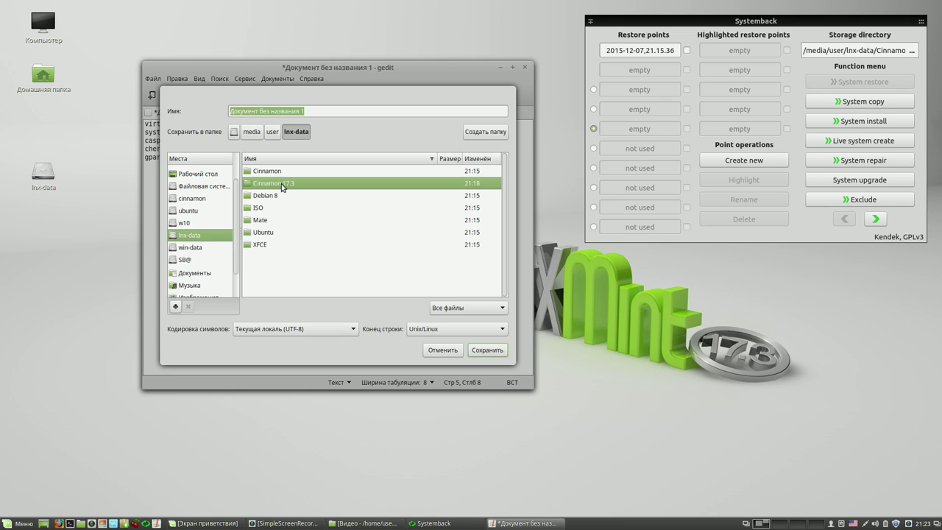
double_click(259, 171)
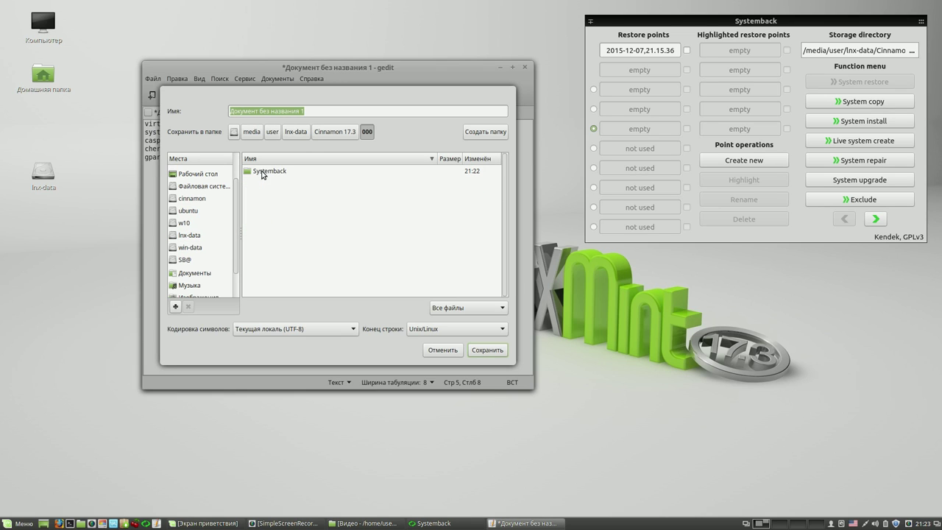
click(314, 111)
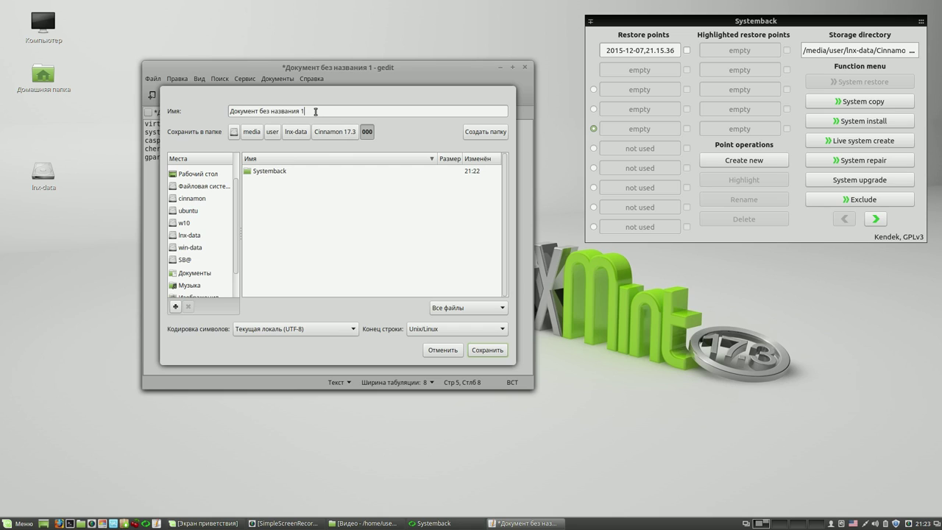
drag(315, 112, 221, 112)
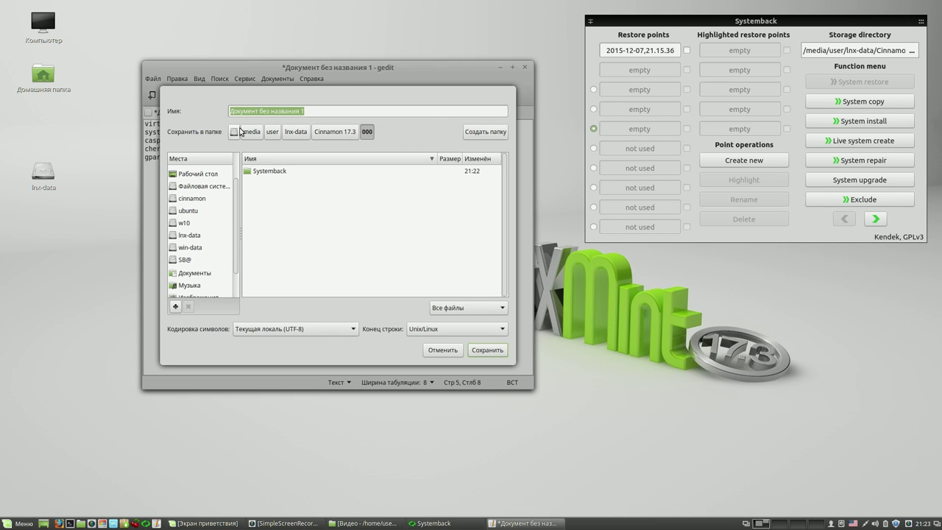
text(000)
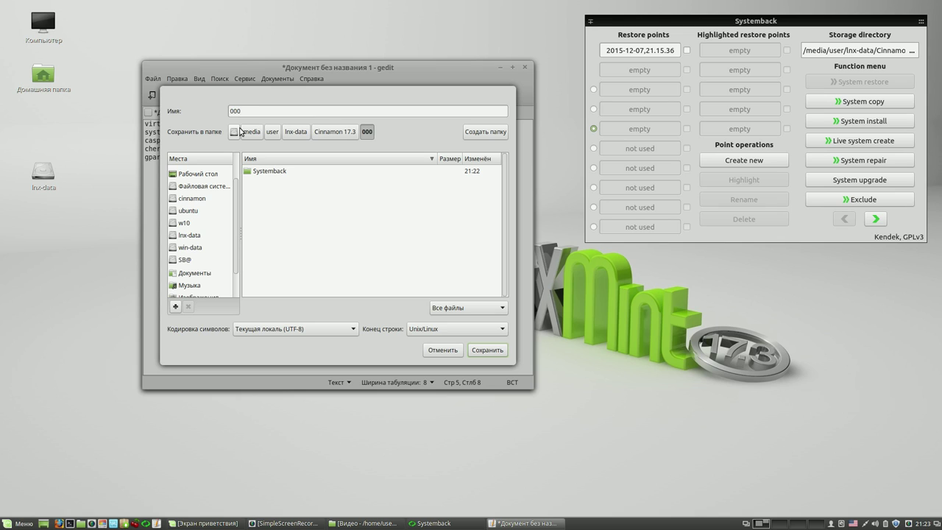
text(.txt)
click(494, 353)
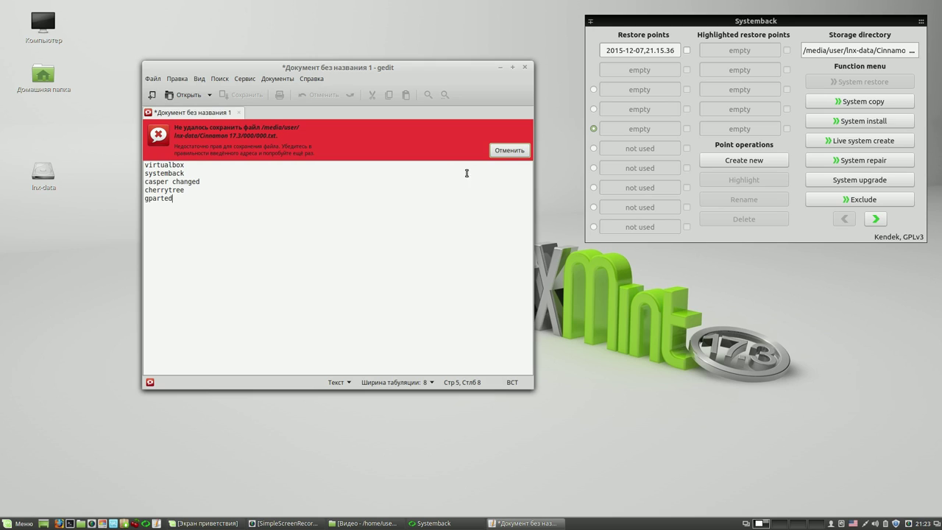
click(506, 152)
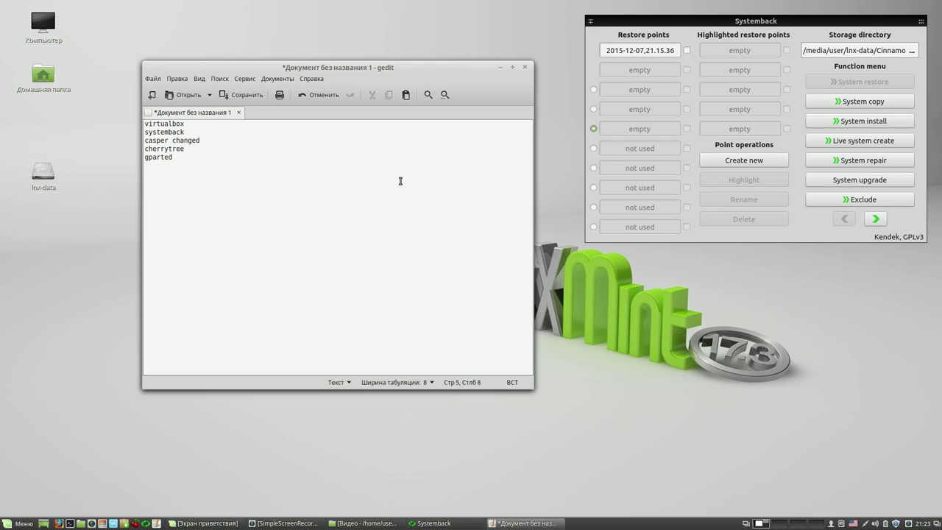
- Save the note in Рабочий стол as 000.txt, then close the gedit window
click(228, 97)
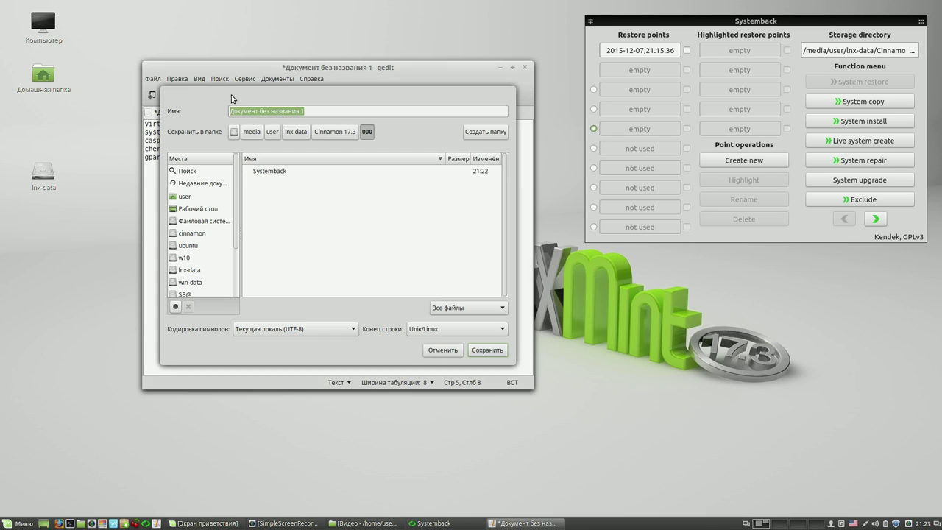
click(200, 211)
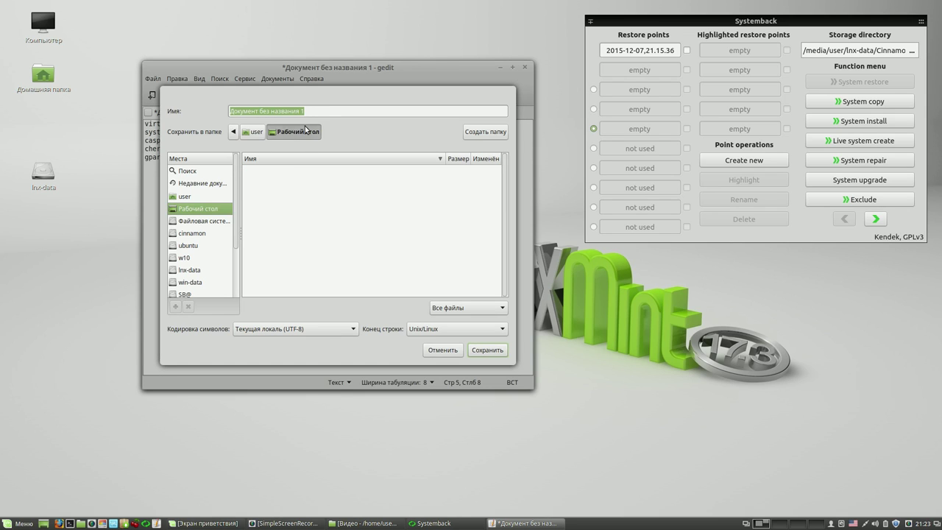
text(00)
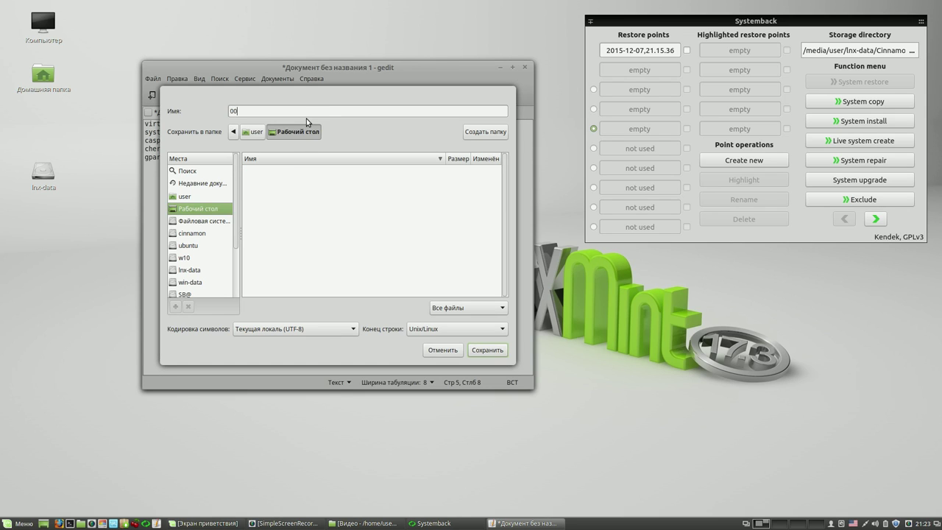
text(0.txt)
key(Return)
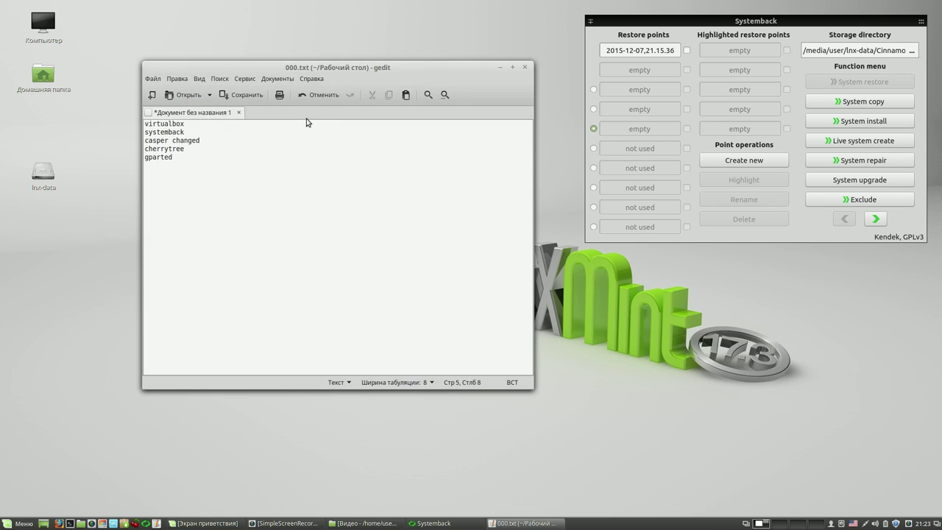
click(525, 67)
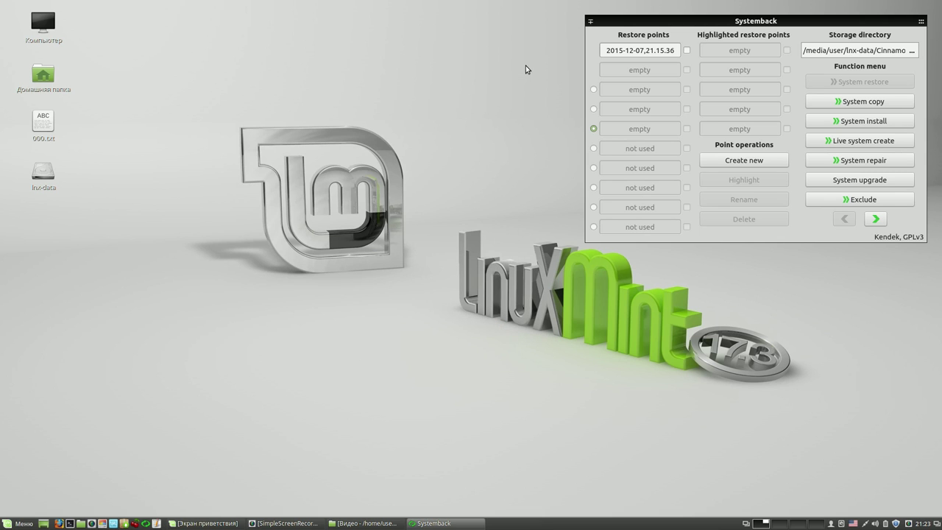
- Run gksudo nemo in a Terminal and enter the administrator password
click(70, 523)
drag(345, 156, 179, 53)
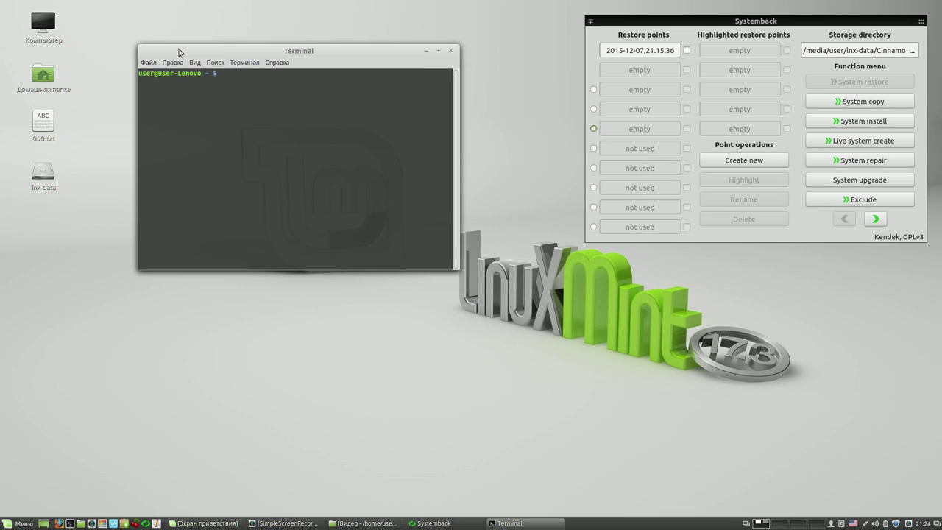
text(gksudo nemo)
key(Return)
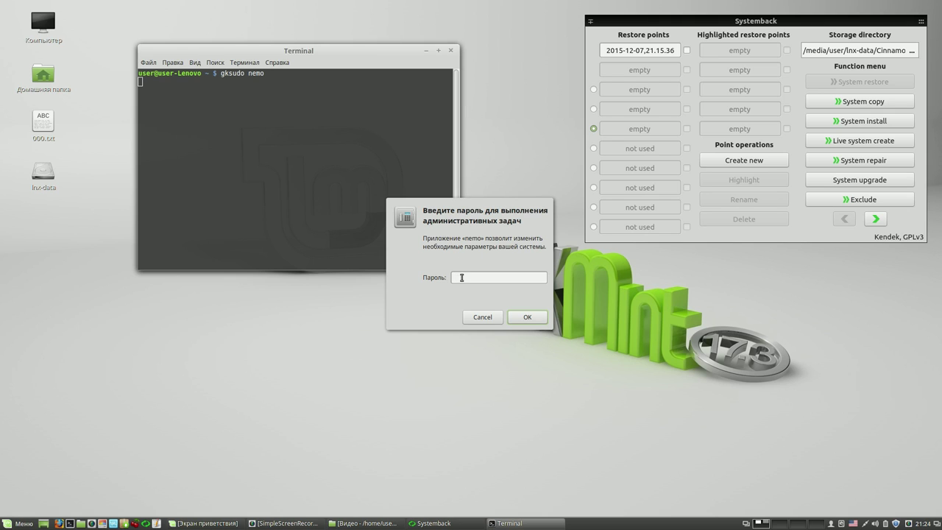
text(****)
key(Return)
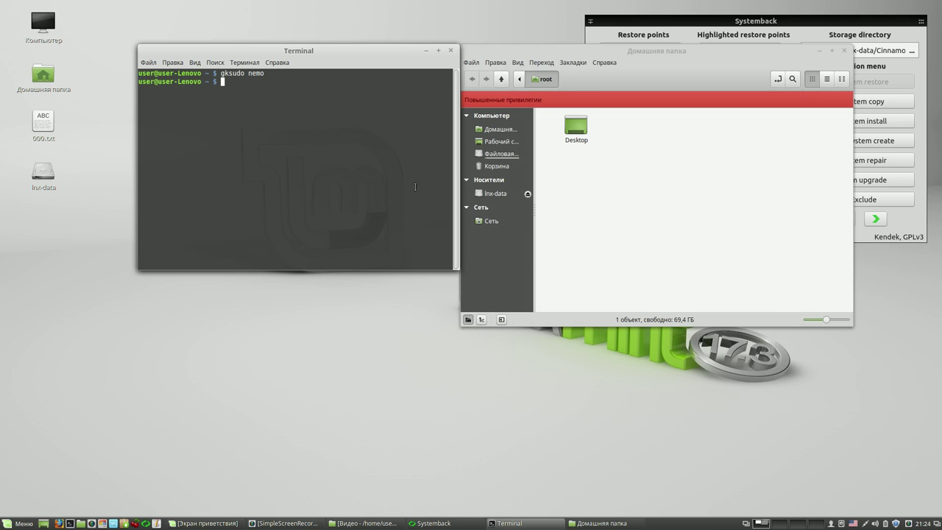
- Close the terminal and, in root Nemo, open lnx-data > Cinnamon 17.3 > 000
click(452, 51)
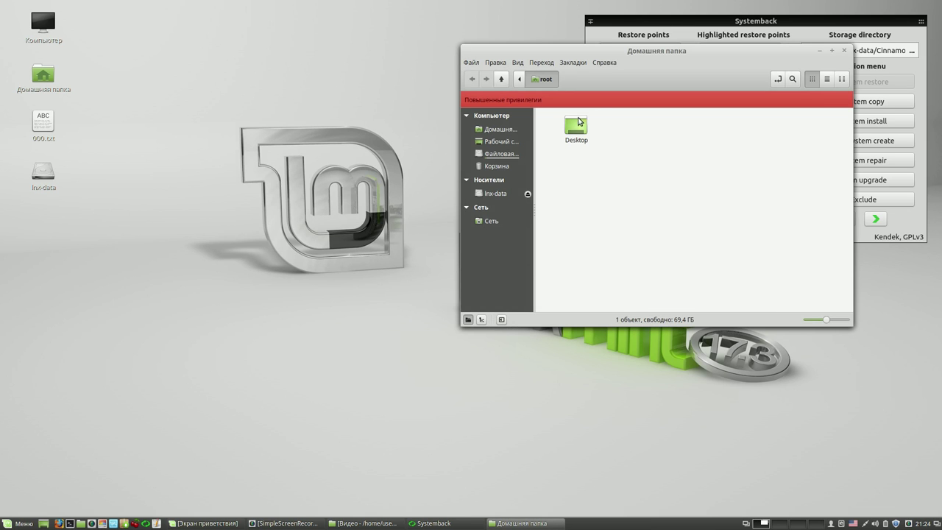
drag(624, 53, 311, 40)
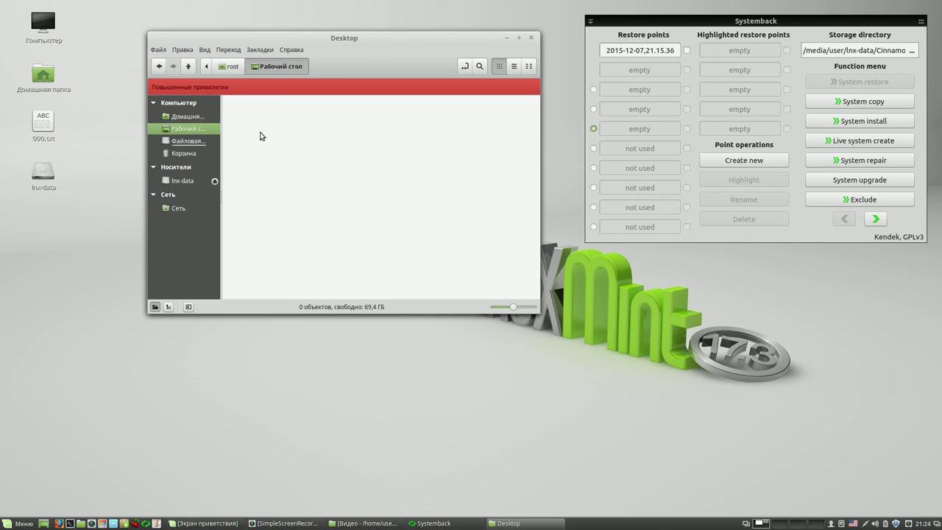
click(182, 180)
click(337, 118)
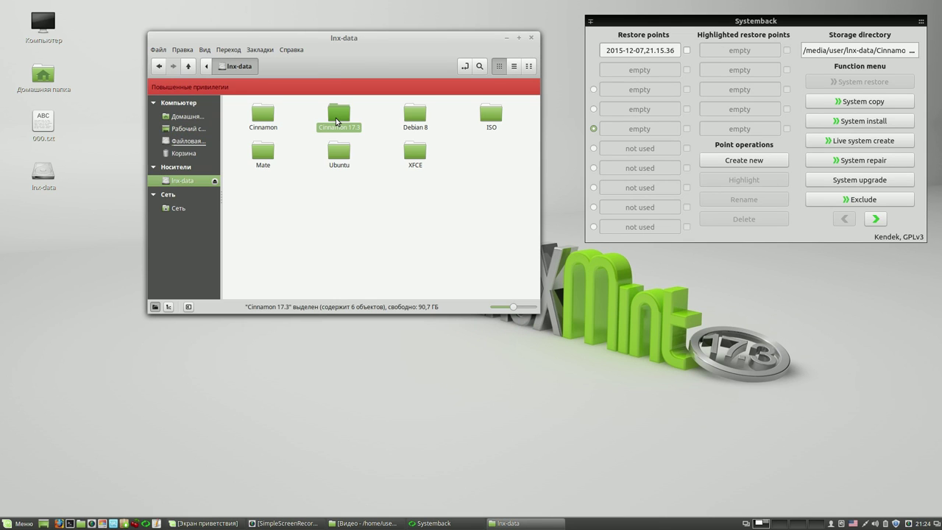
double_click(337, 118)
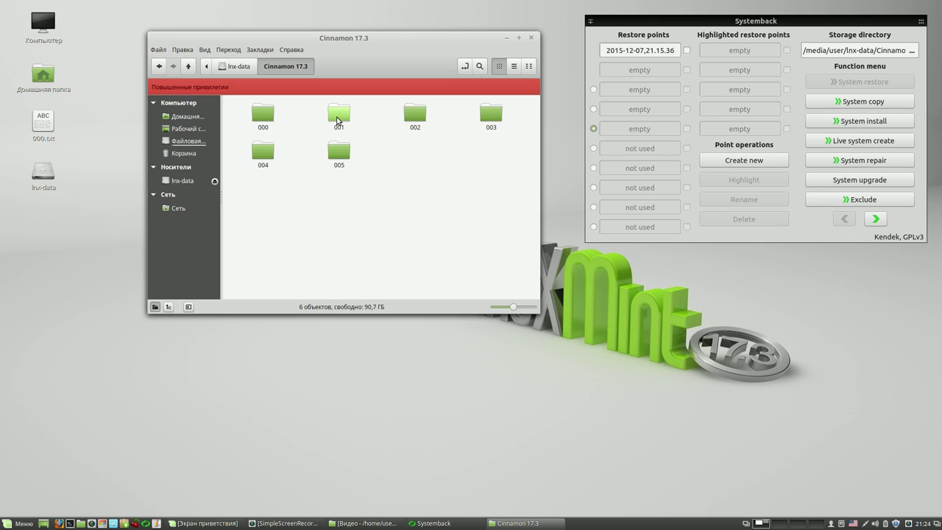
click(261, 120)
double_click(261, 119)
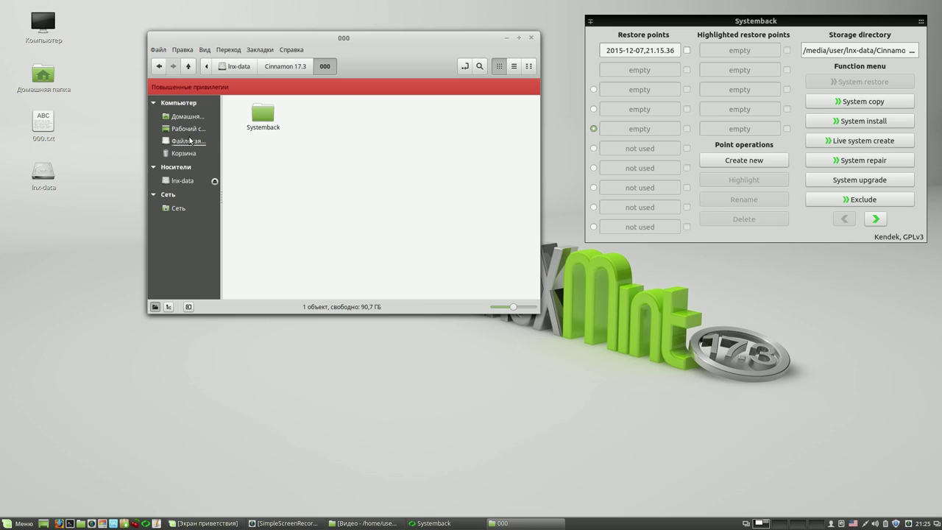
- Copy 000.txt from the desktop into folder 000 and close that window
drag(44, 122, 347, 175)
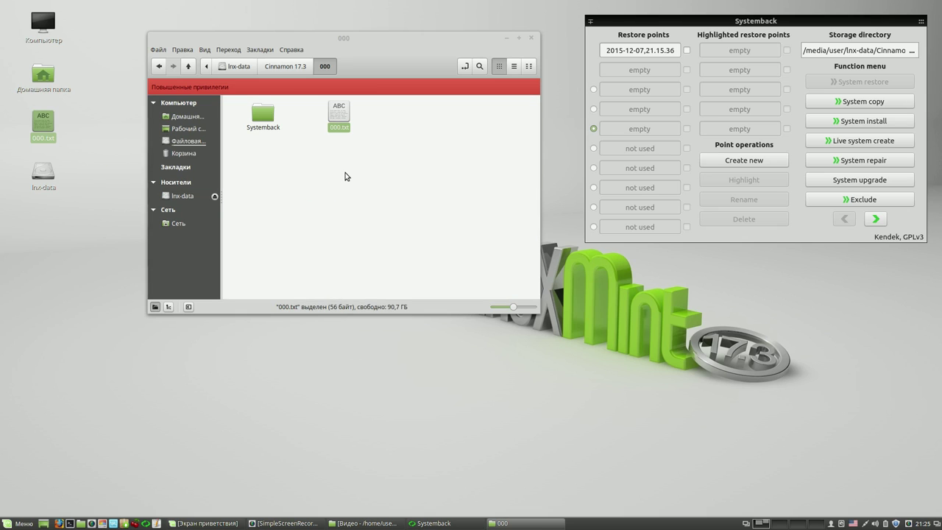
click(345, 176)
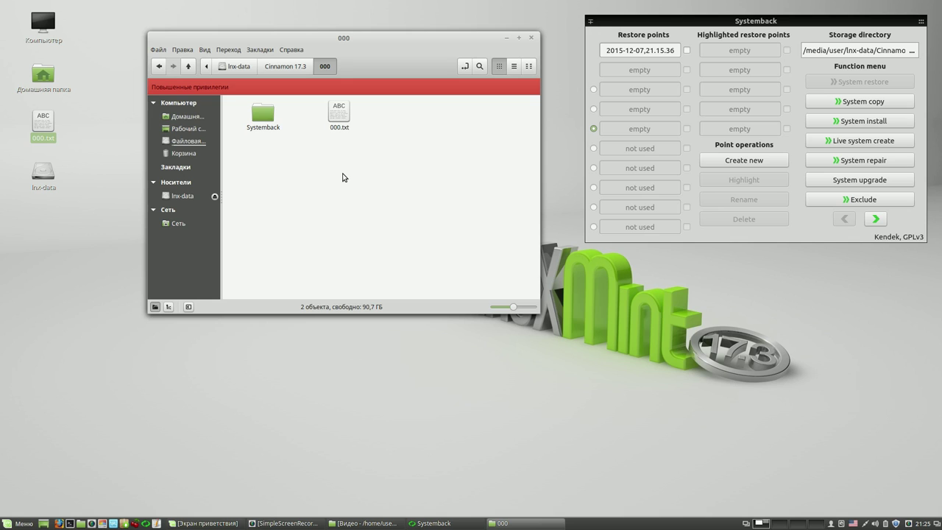
click(532, 39)
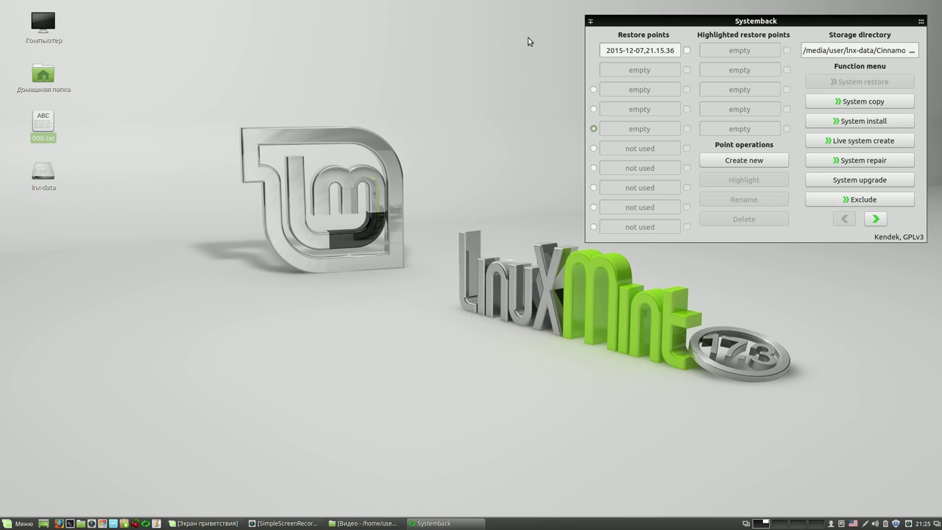
click(81, 523)
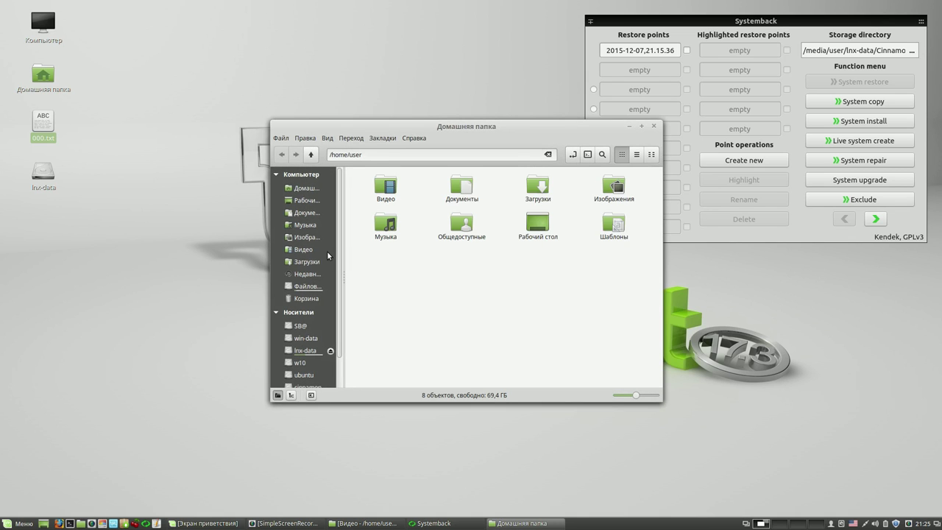
click(307, 351)
double_click(464, 188)
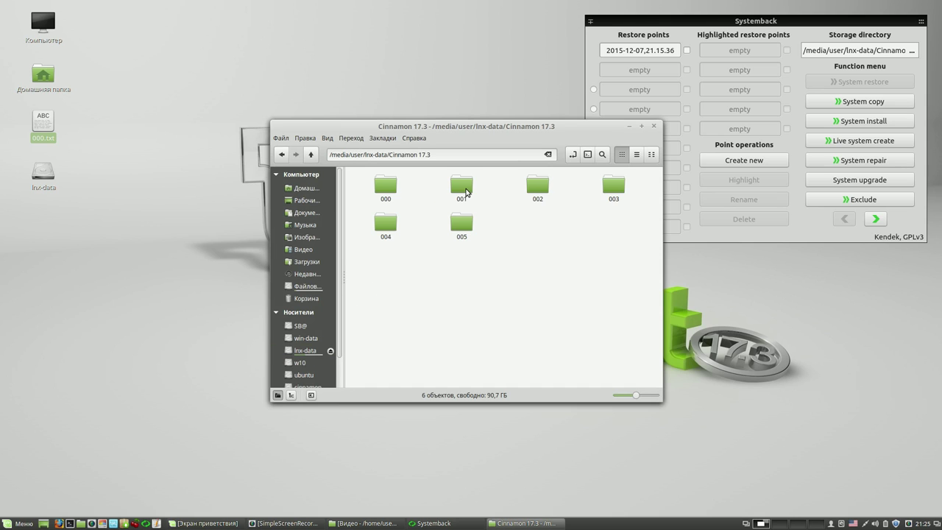
double_click(384, 187)
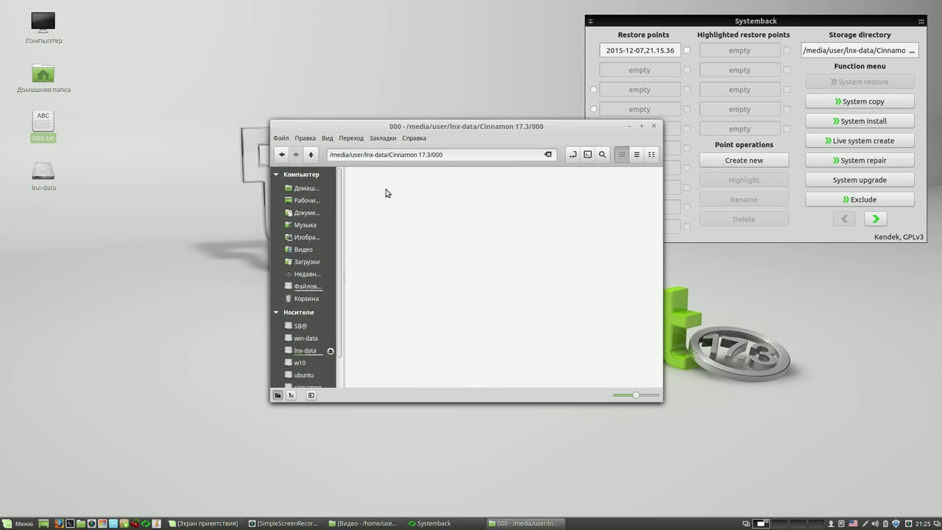
double_click(464, 187)
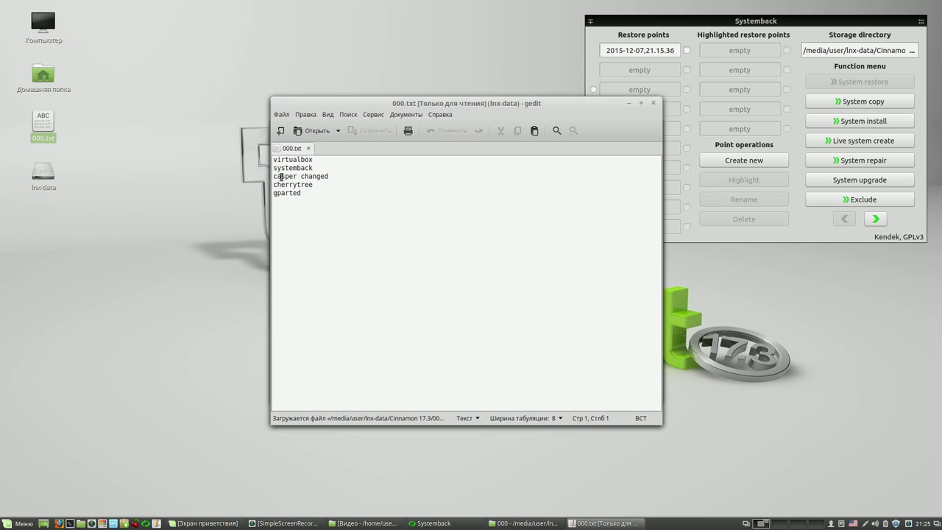
click(653, 103)
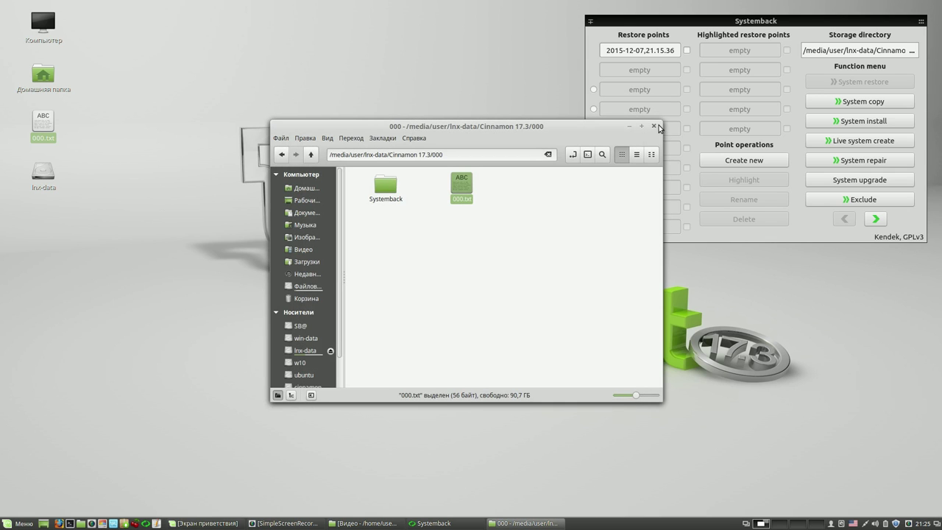
key(ctrl+w)
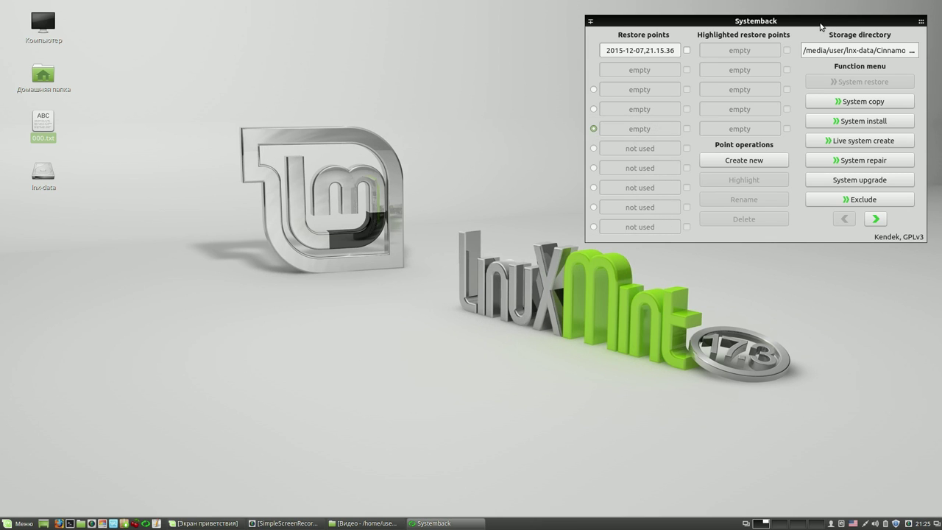
drag(790, 22, 594, 51)
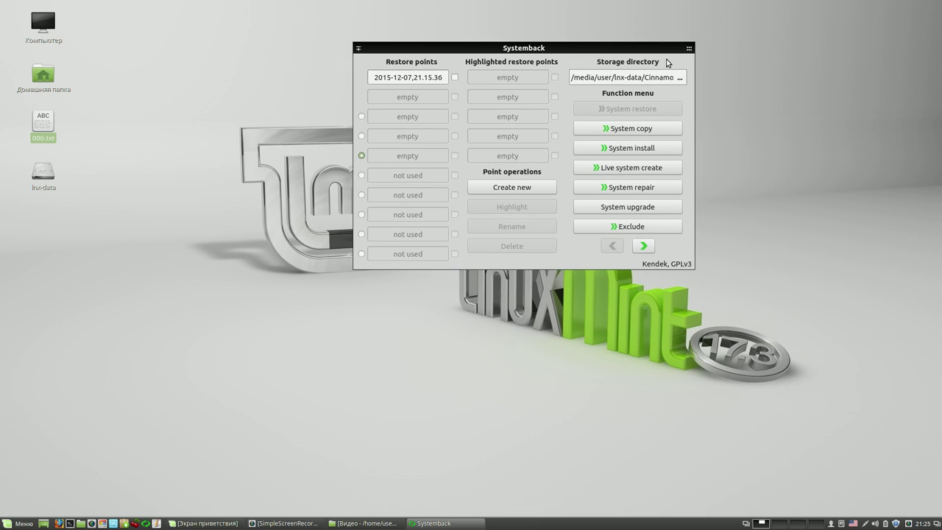
- Close Systemback with the X in its top-right corner
mouse_move(689, 48)
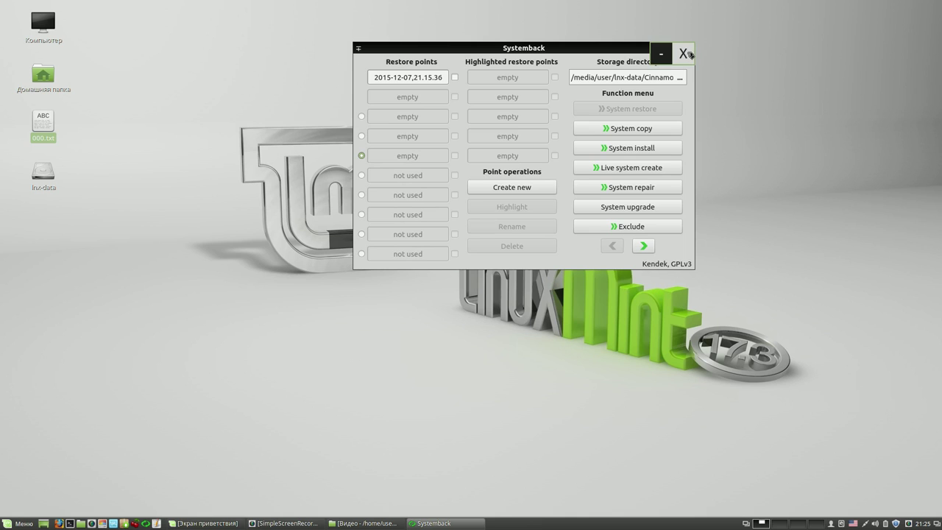
click(688, 56)
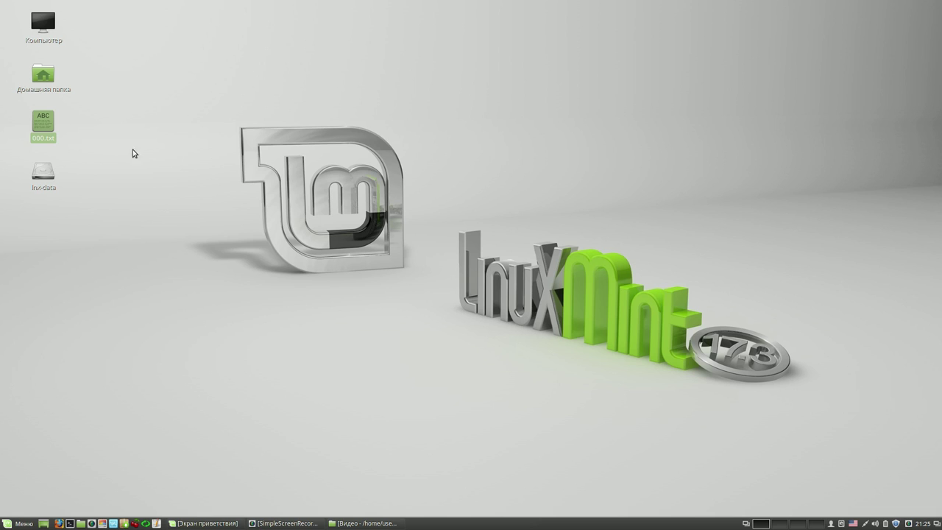
- Permanently delete 000.txt from the desktop with Удалить
right_click(50, 131)
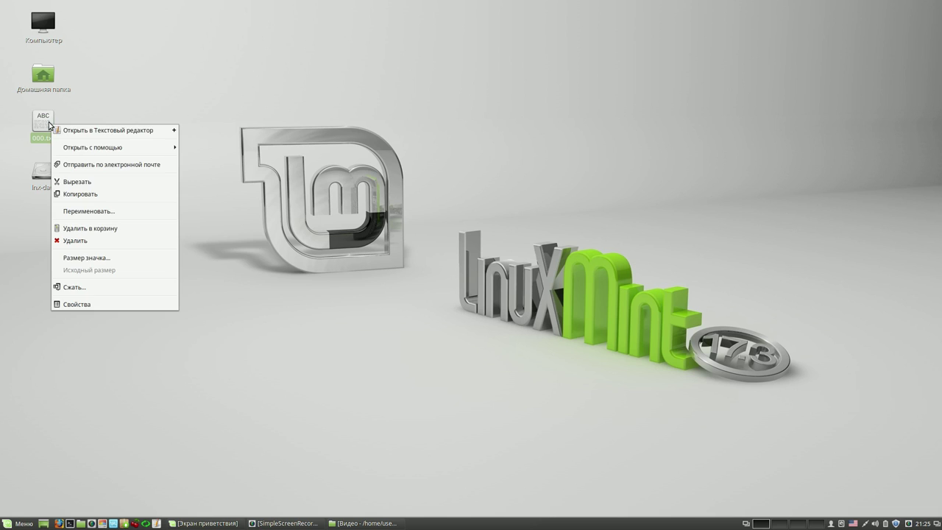
click(112, 241)
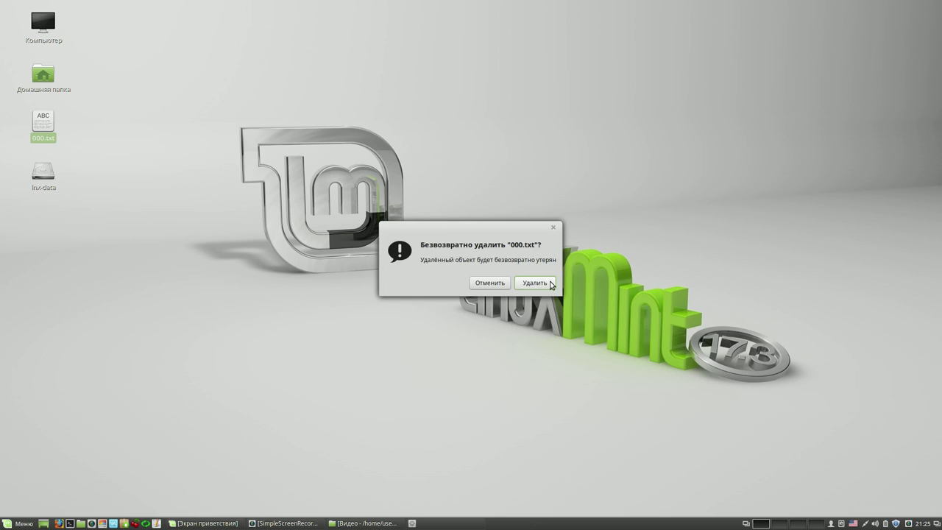
click(551, 284)
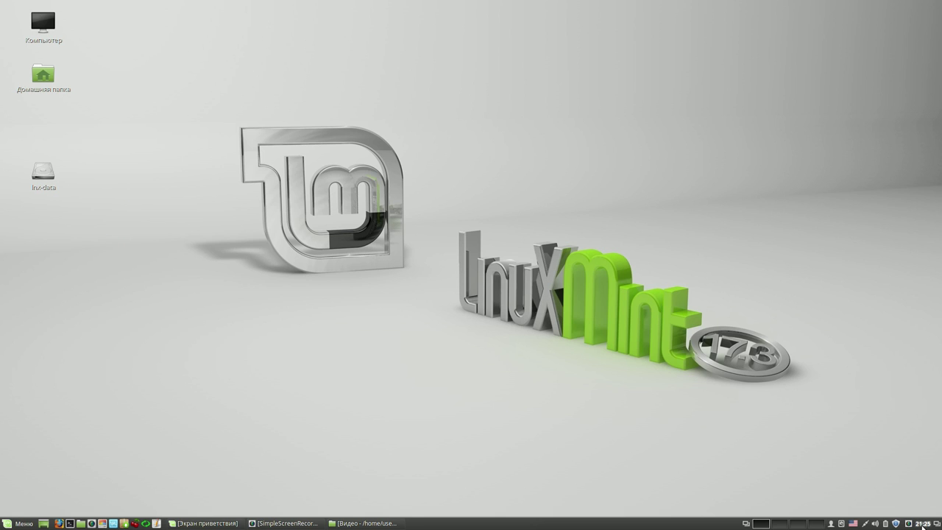
- Use an option from the panel's context menu, then bring up the desktop's context menu
right_click(909, 523)
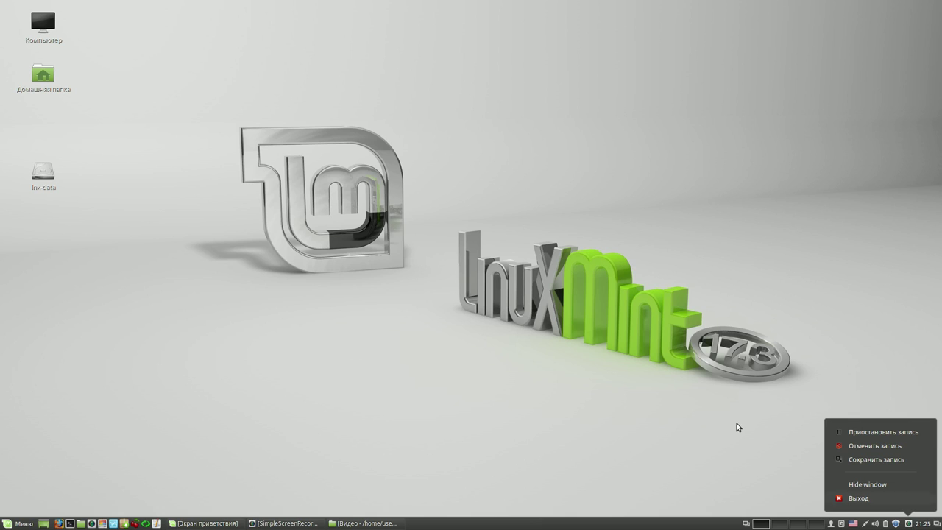
click(536, 285)
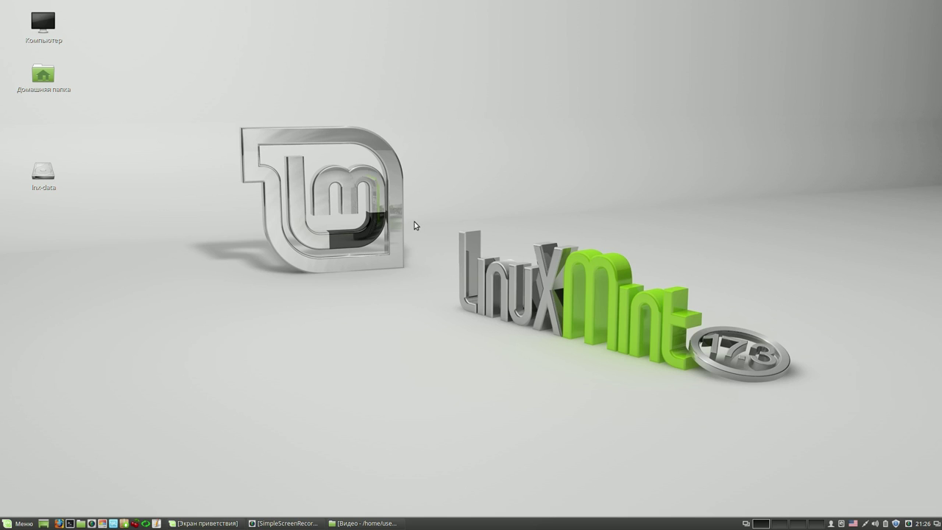
right_click(410, 121)
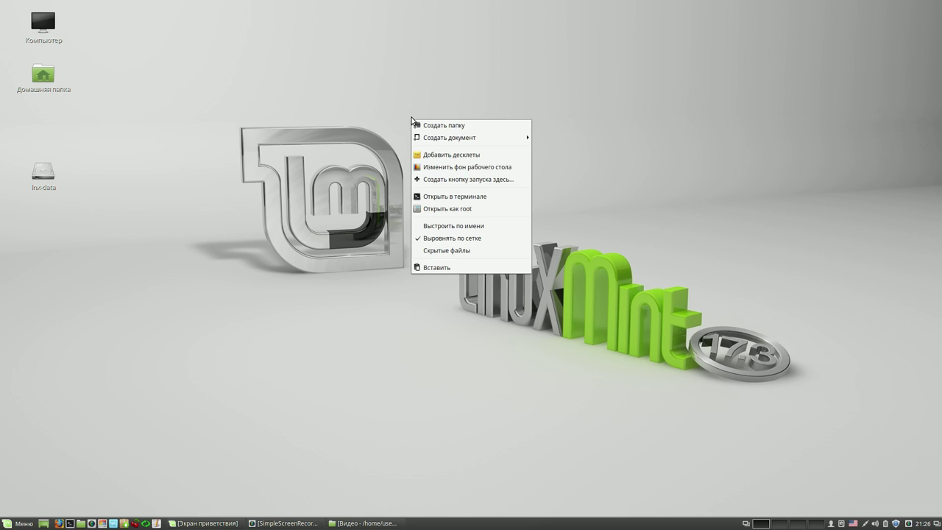
- Set the Rebecca collection's Ascending image as the wallpaper and close Backgrounds settings
click(453, 167)
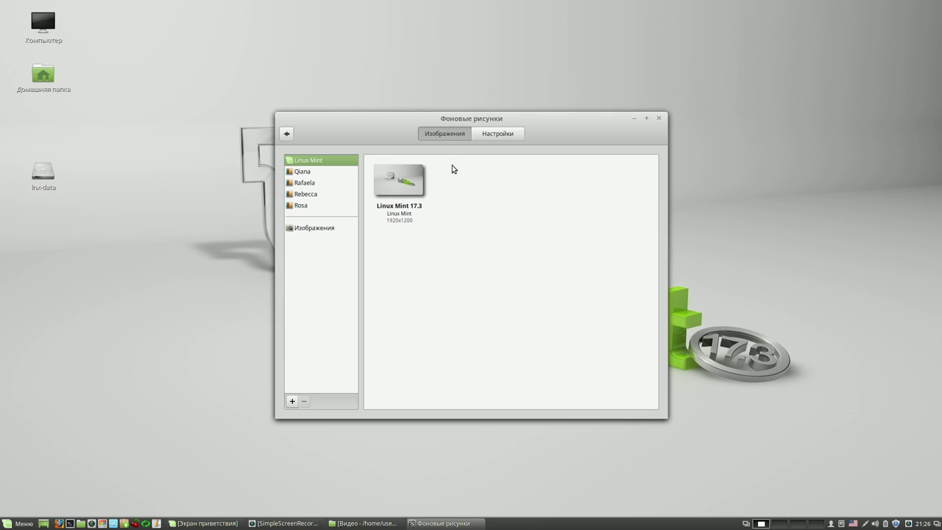
click(313, 193)
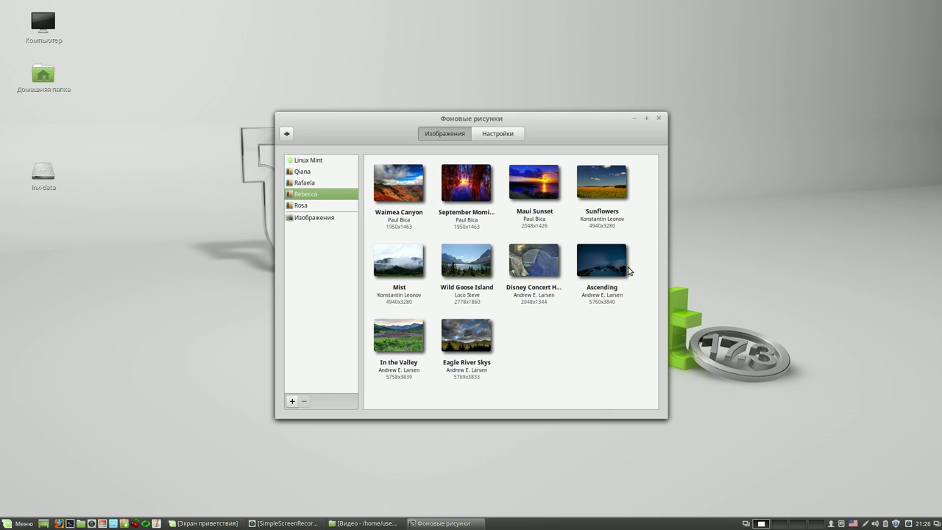
click(607, 267)
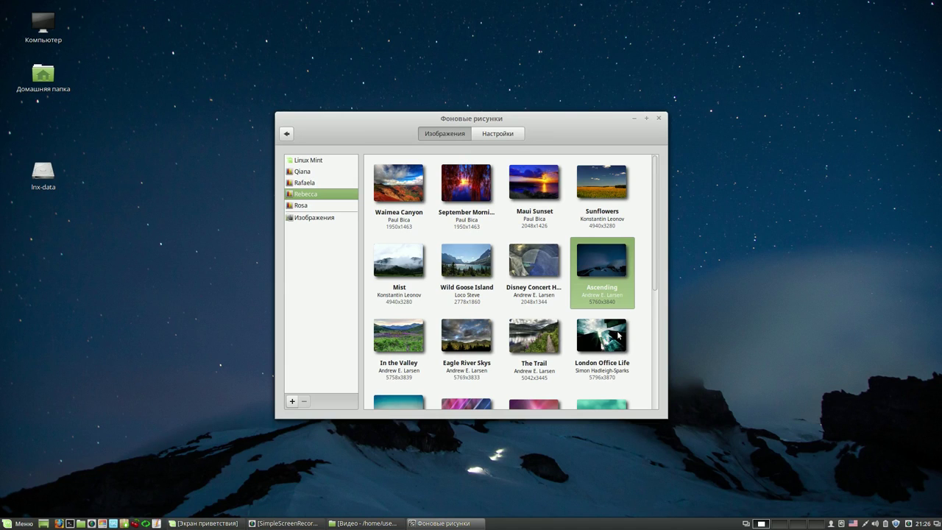
click(658, 119)
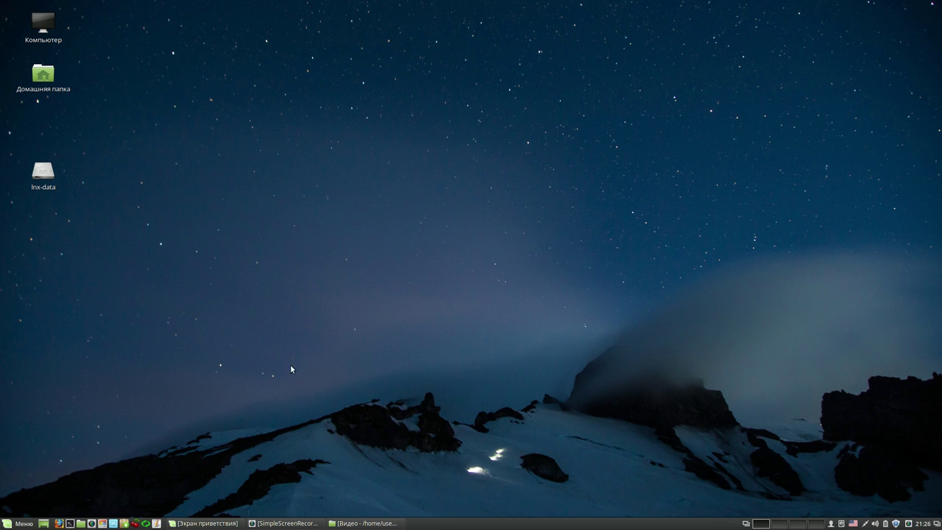
- Launch CherryTree and move the Balabolka and Compiz notes lower in the tree
click(135, 523)
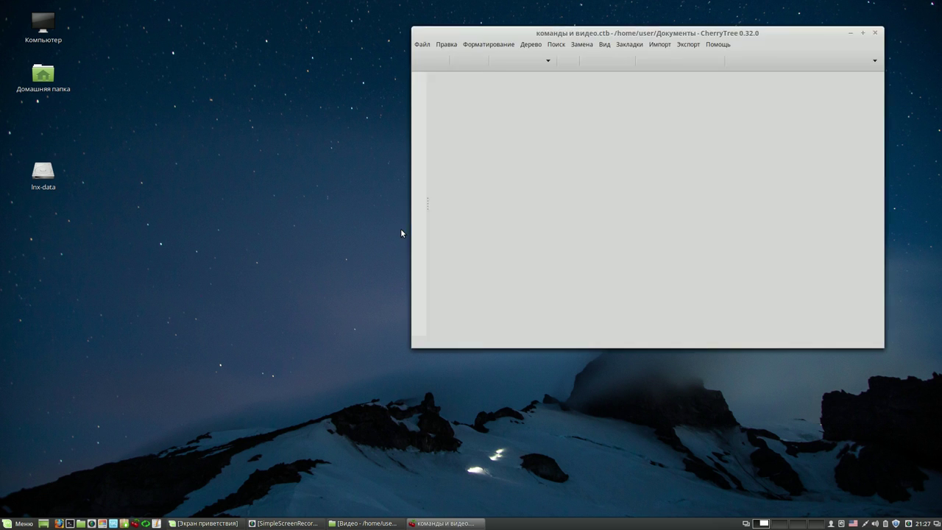
drag(691, 34, 628, 36)
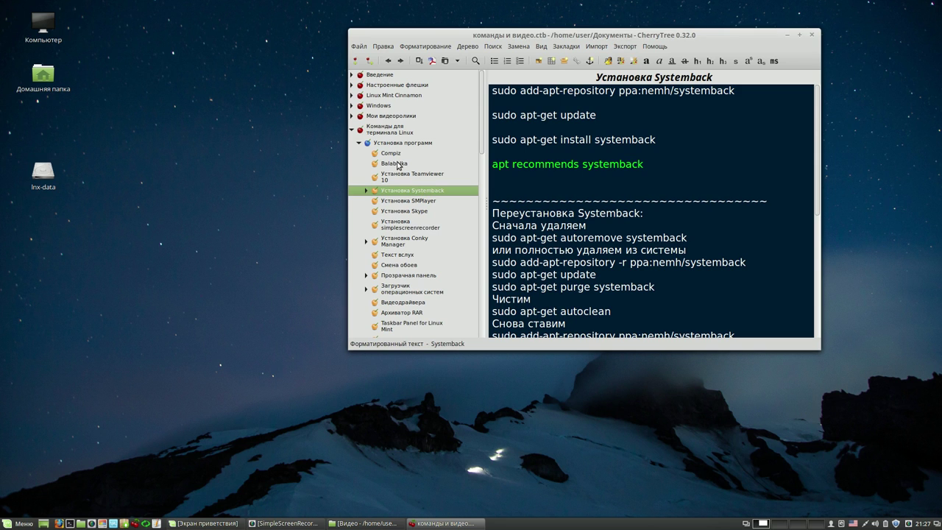
drag(398, 165, 395, 307)
drag(389, 149, 387, 296)
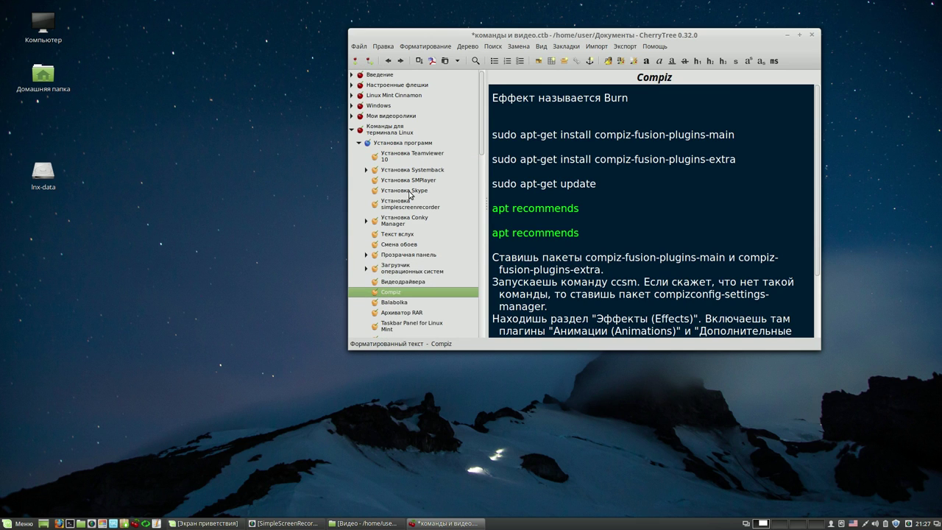
- Move Установка Teamviewer 10 below Прозрачная панель, then close CherryTree, saving changes
click(405, 157)
drag(405, 157, 406, 259)
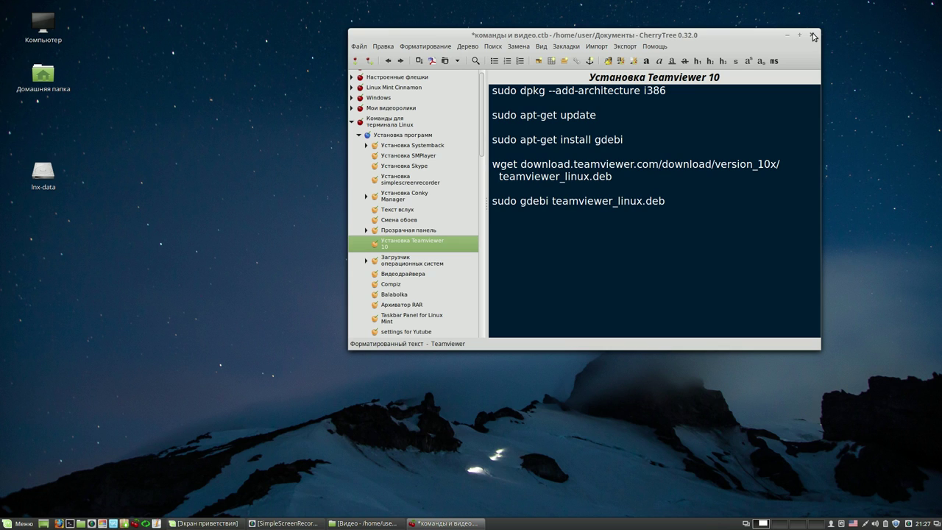
click(813, 36)
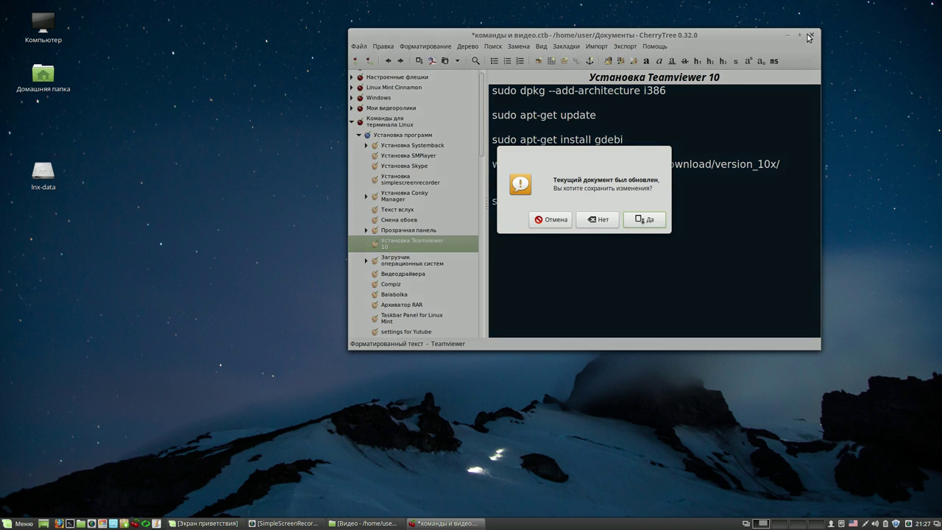
click(643, 219)
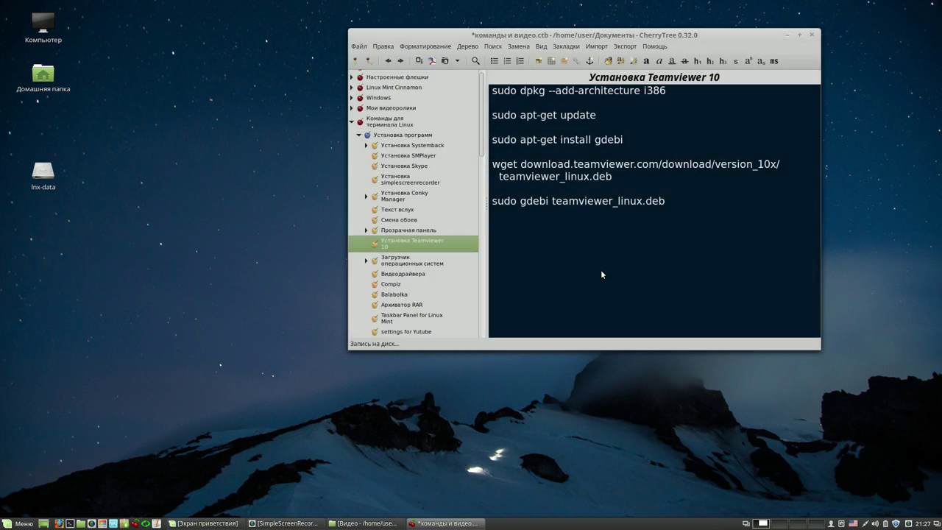
- Move the Cinnamon panel to the top edge of the screen
right_click(506, 524)
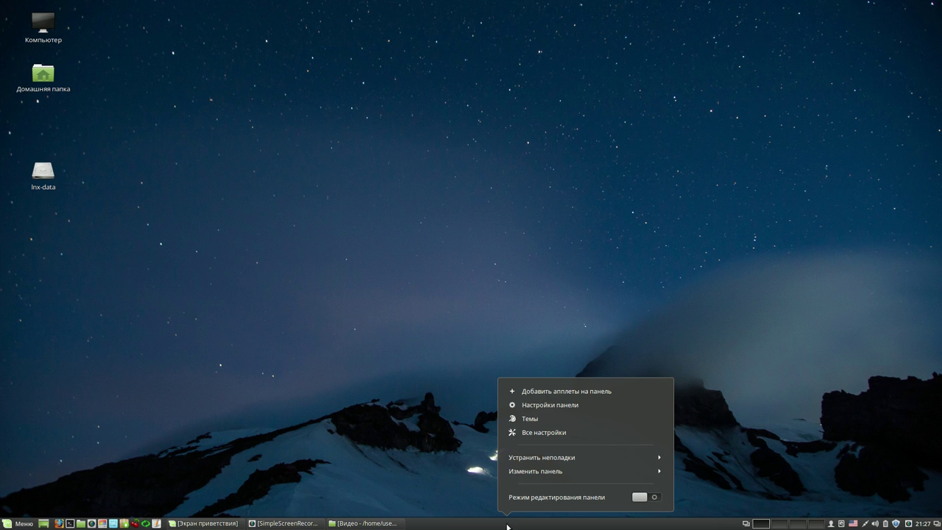
click(541, 473)
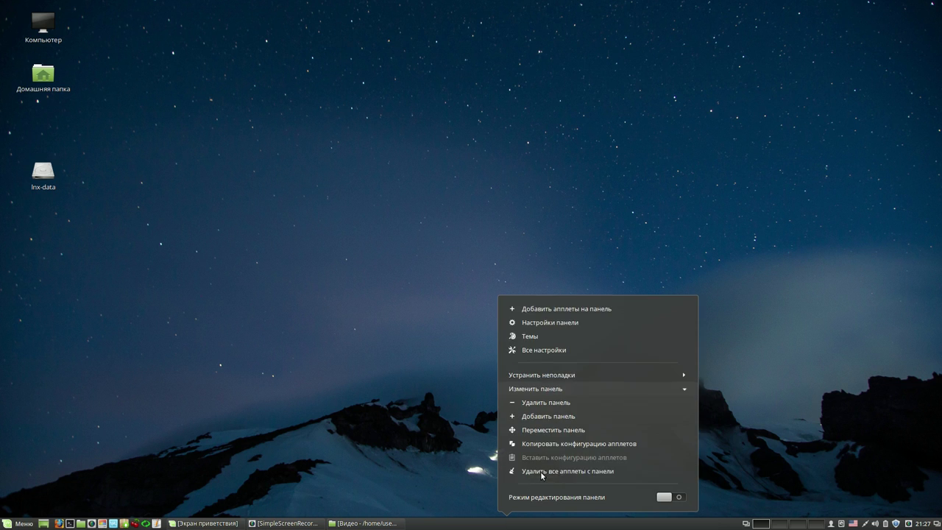
click(544, 429)
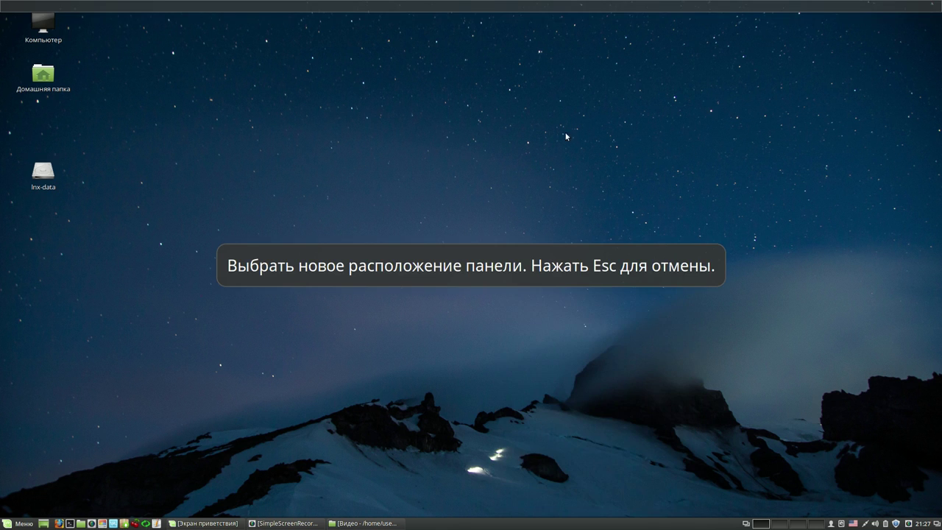
click(557, 9)
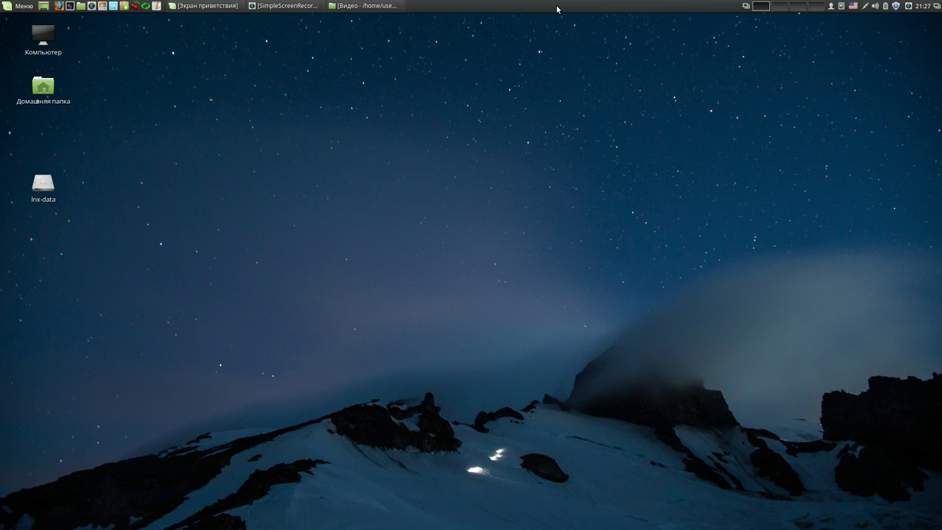
- Enable a custom panel size and drag the height slider to make the panel much taller
right_click(557, 9)
click(578, 46)
click(647, 242)
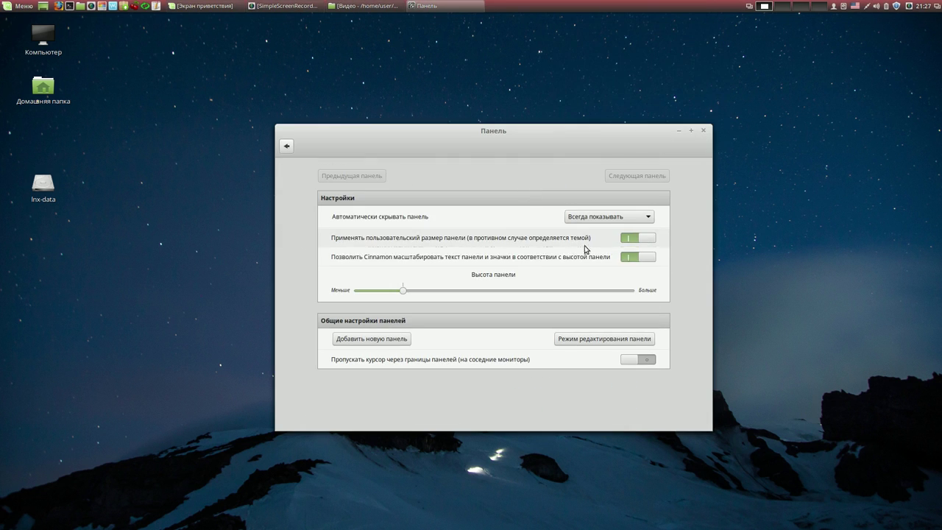
drag(420, 293, 588, 293)
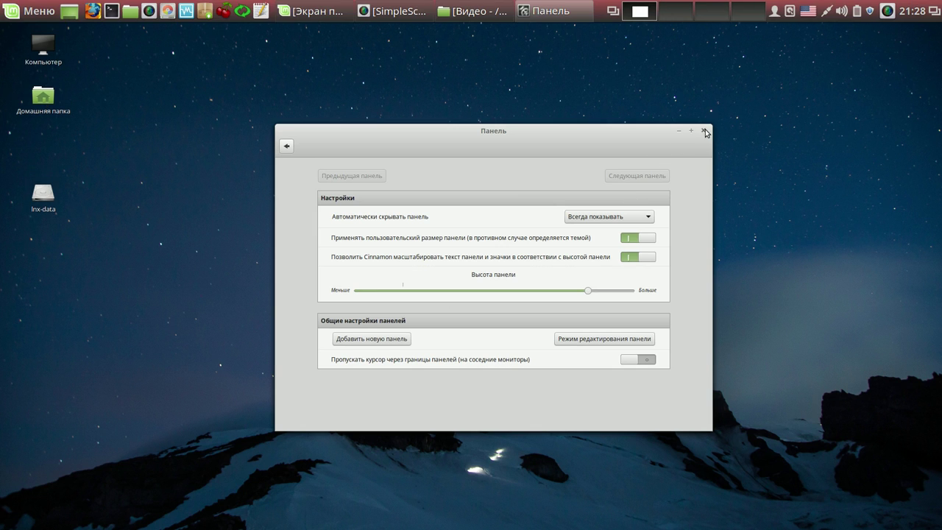
click(704, 131)
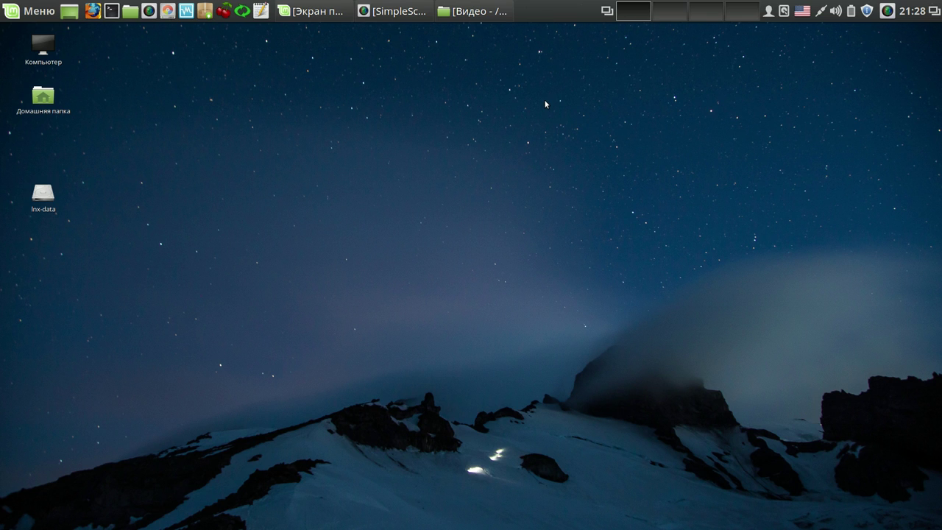
- Reduce the panel height slightly in Panel Settings, then launch Firefox from the panel
right_click(548, 13)
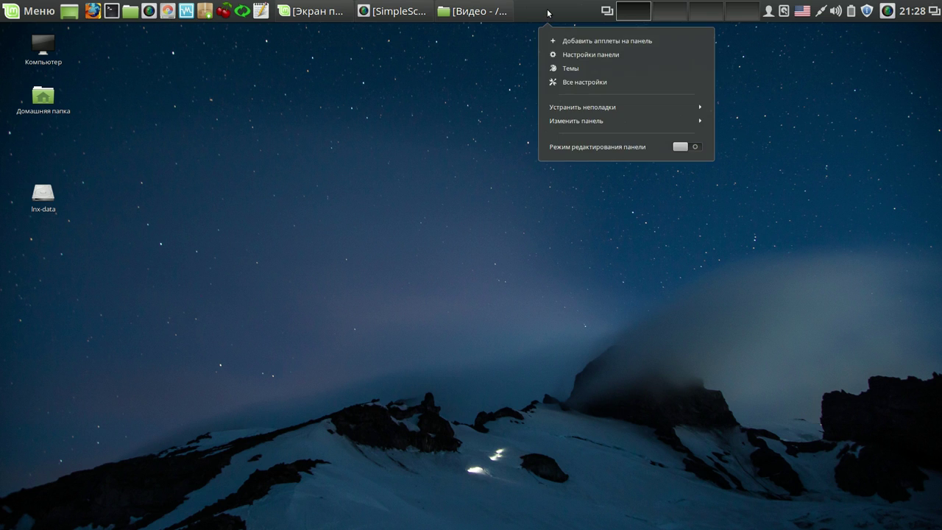
click(581, 54)
drag(585, 295, 545, 297)
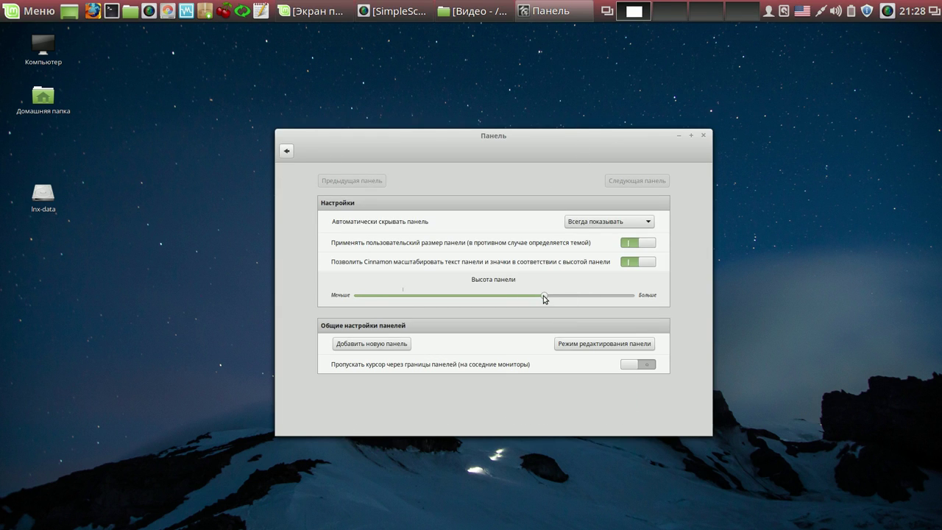
click(702, 136)
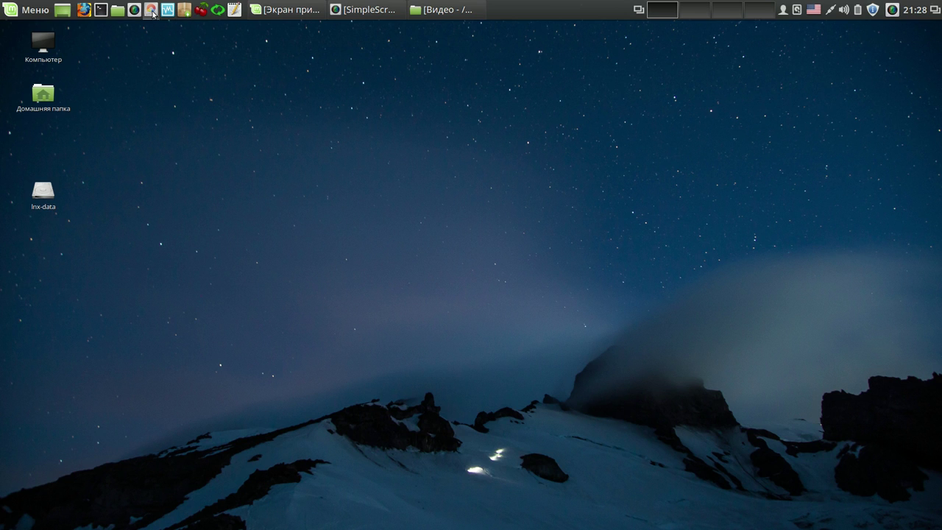
click(85, 11)
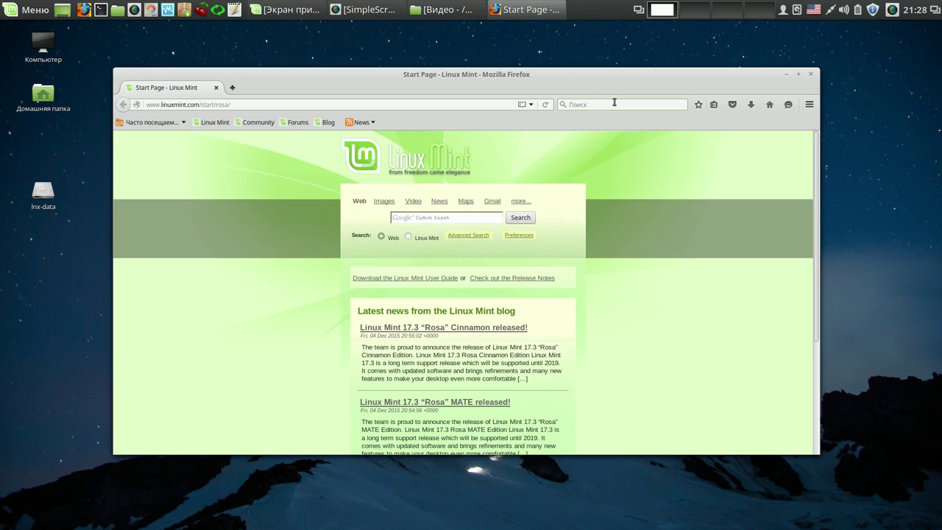
- Search the web for 'mega' and open the mega.nz result
text(mega)
key(Return)
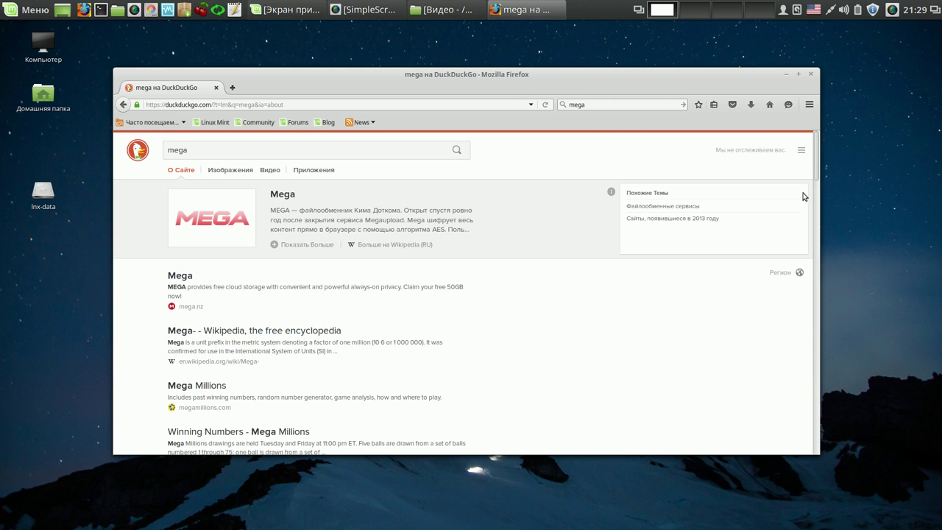
drag(816, 166, 815, 195)
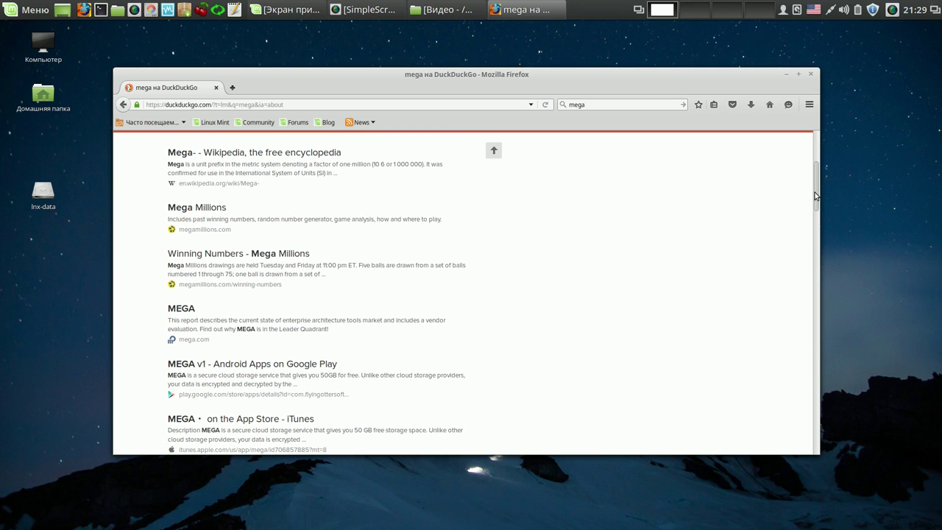
drag(815, 195, 813, 225)
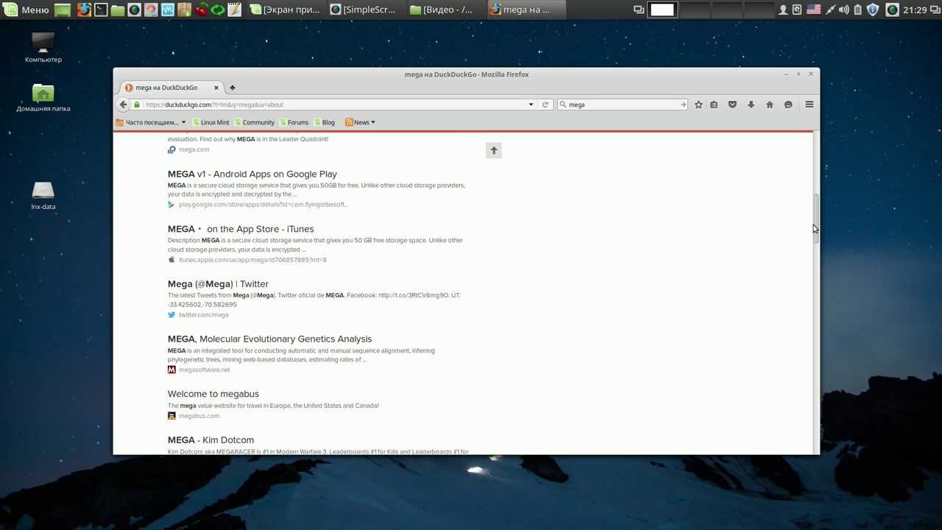
drag(813, 225, 807, 185)
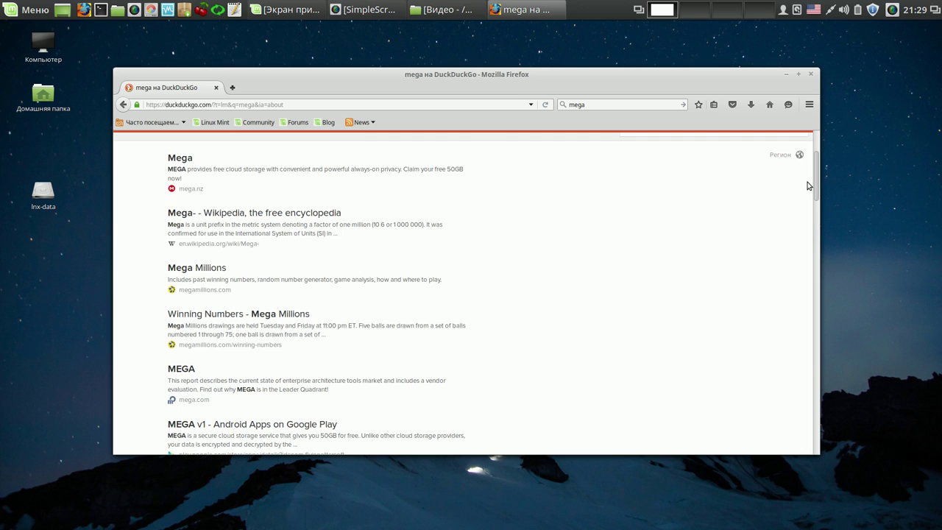
click(188, 190)
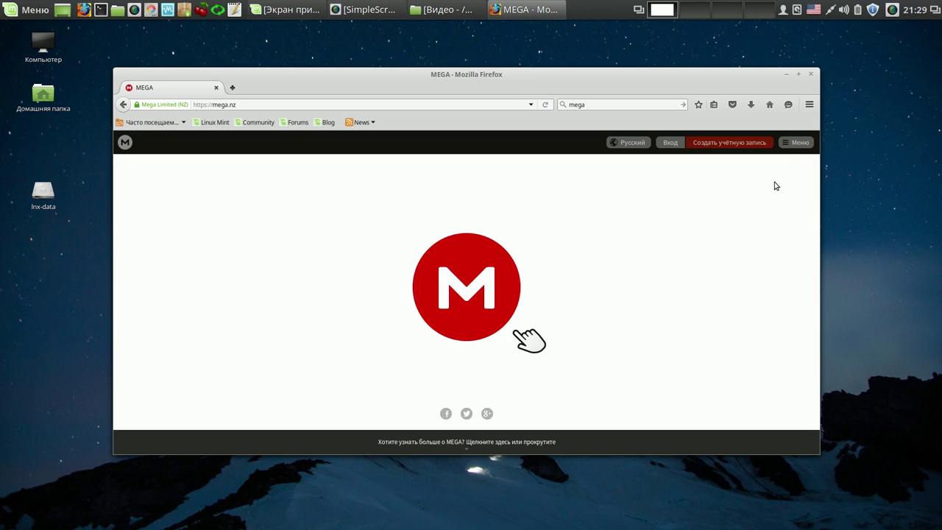
- Download and save the MEGAsync sync app package for Linux Mint 17
click(808, 142)
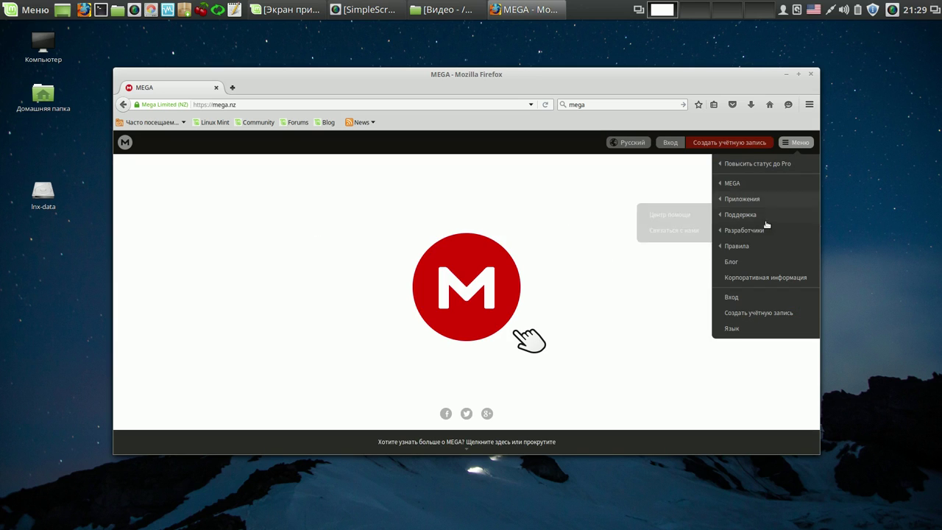
mouse_move(760, 218)
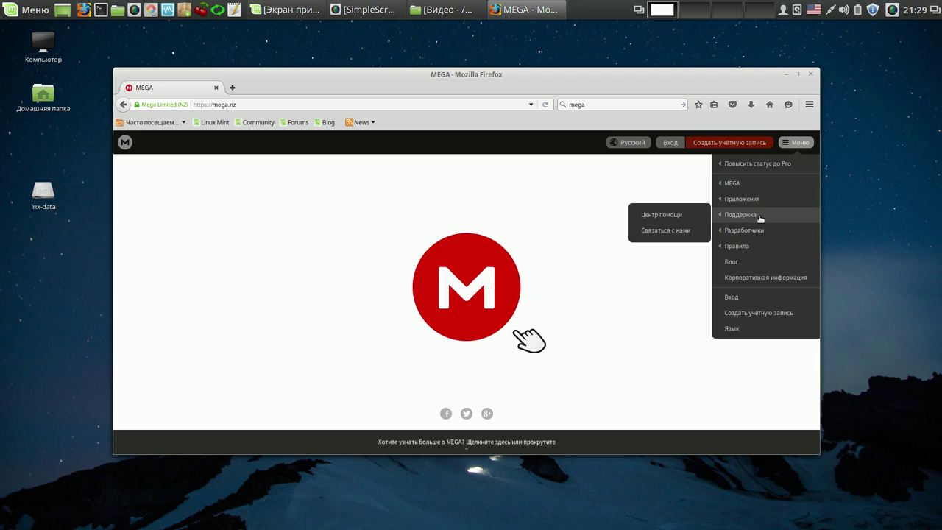
mouse_move(758, 201)
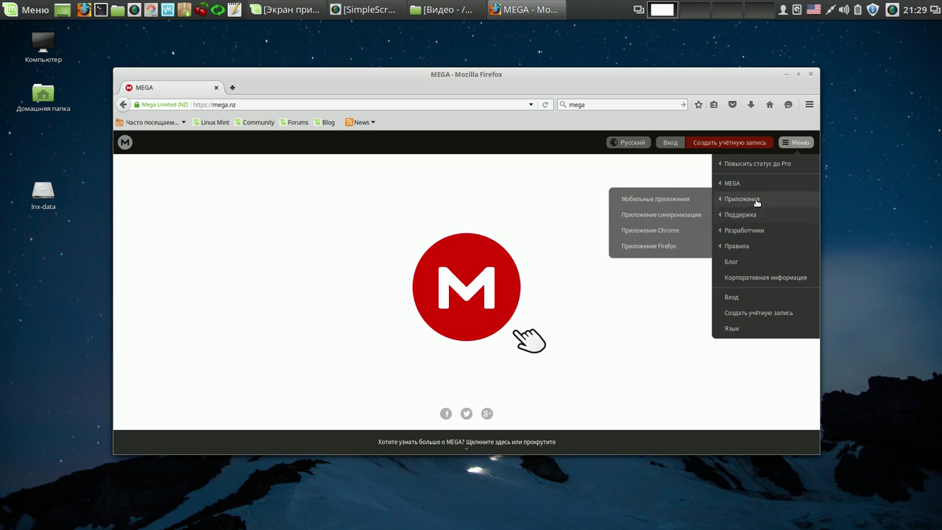
click(641, 214)
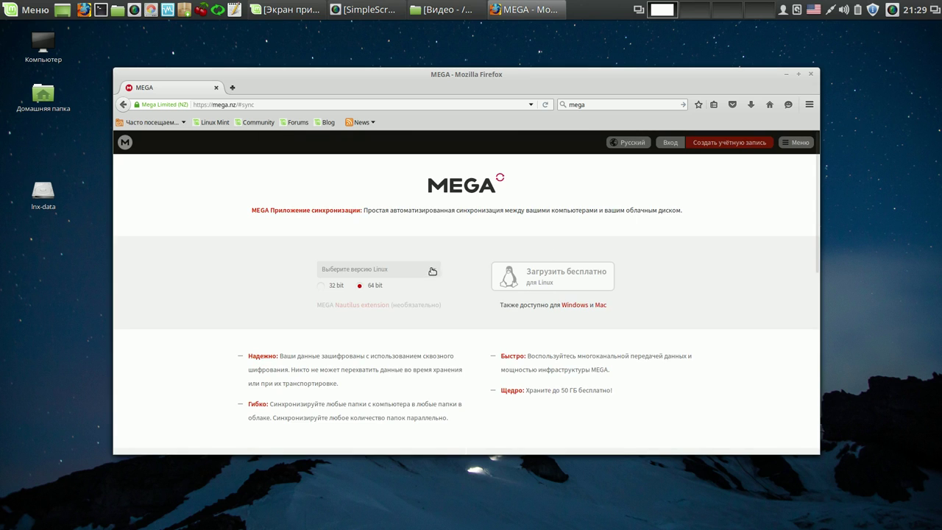
click(432, 272)
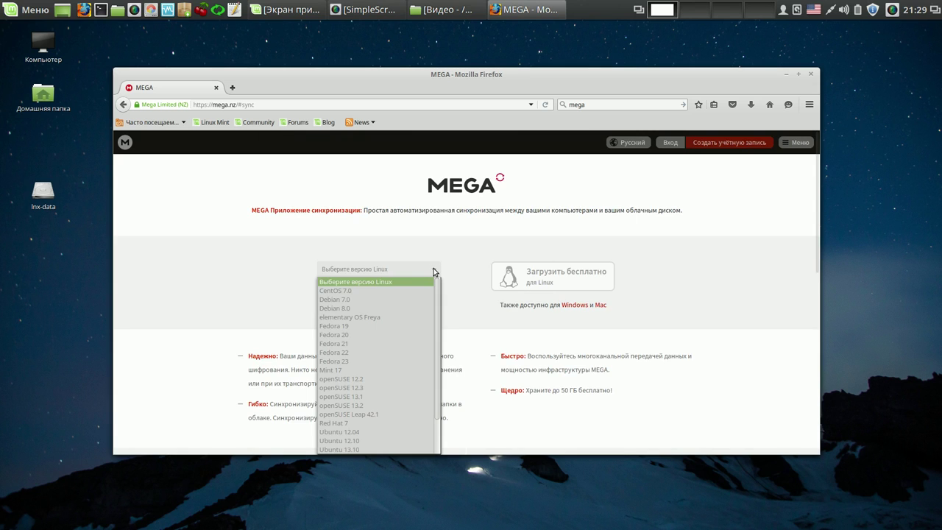
click(372, 370)
click(529, 279)
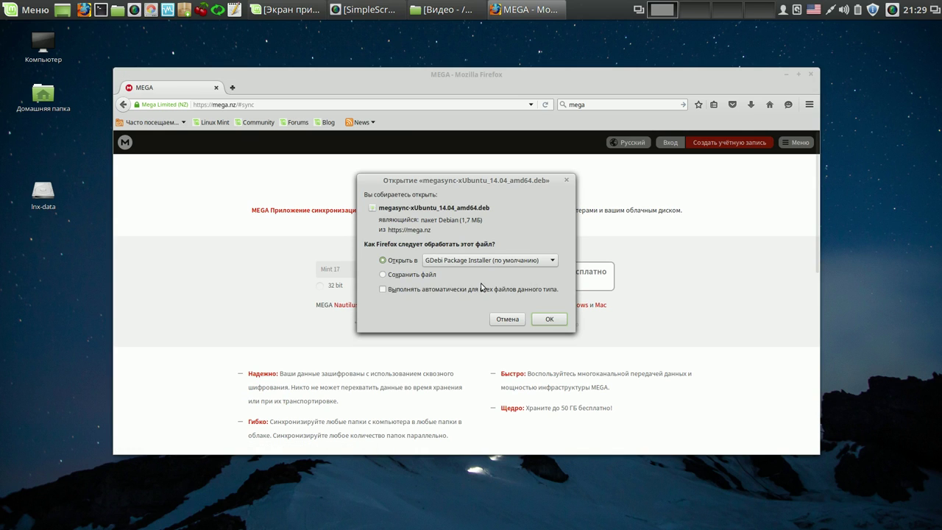
click(383, 275)
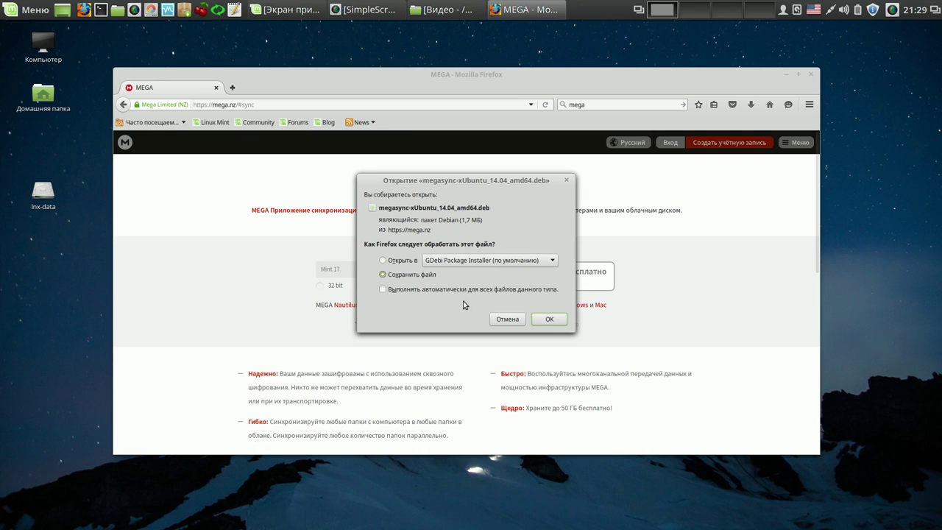
click(548, 320)
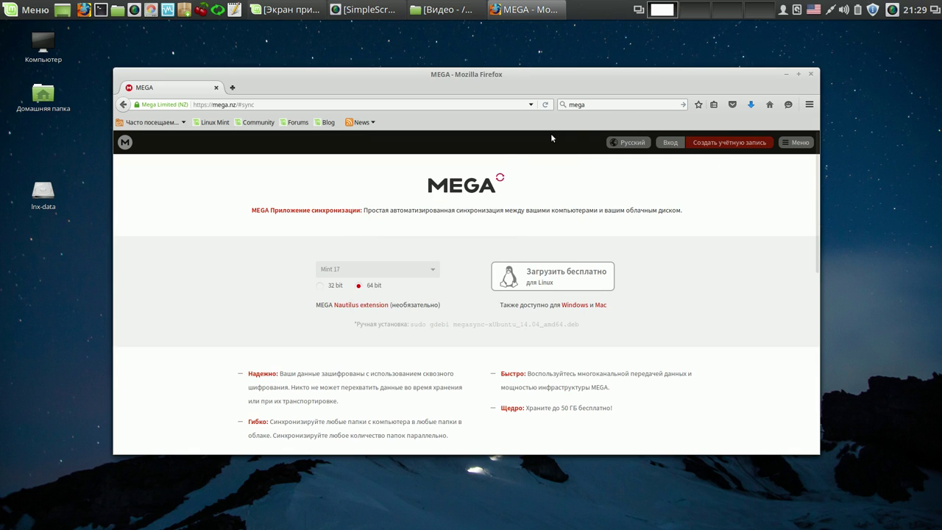
- Show megasync-xUbuntu_14.04_amd64.deb in the Загрузки folder, close Firefox, and open the package
click(562, 105)
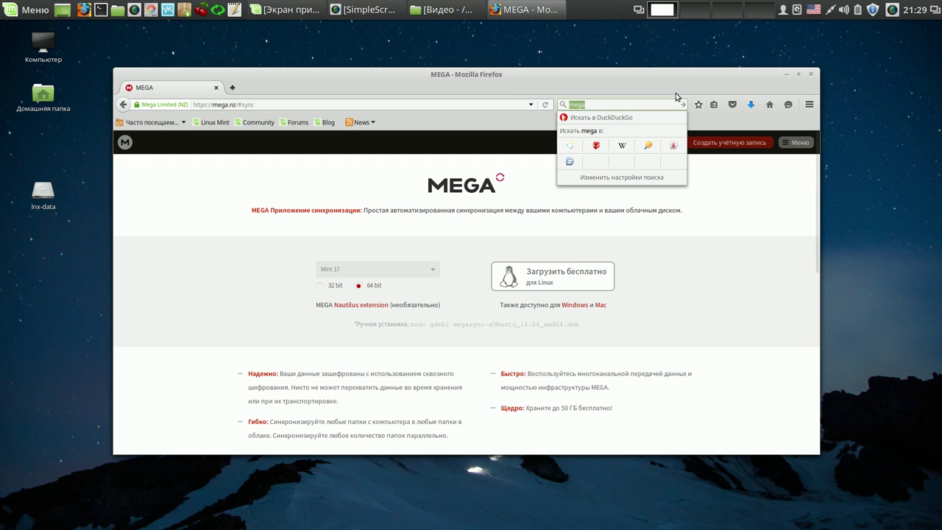
click(750, 104)
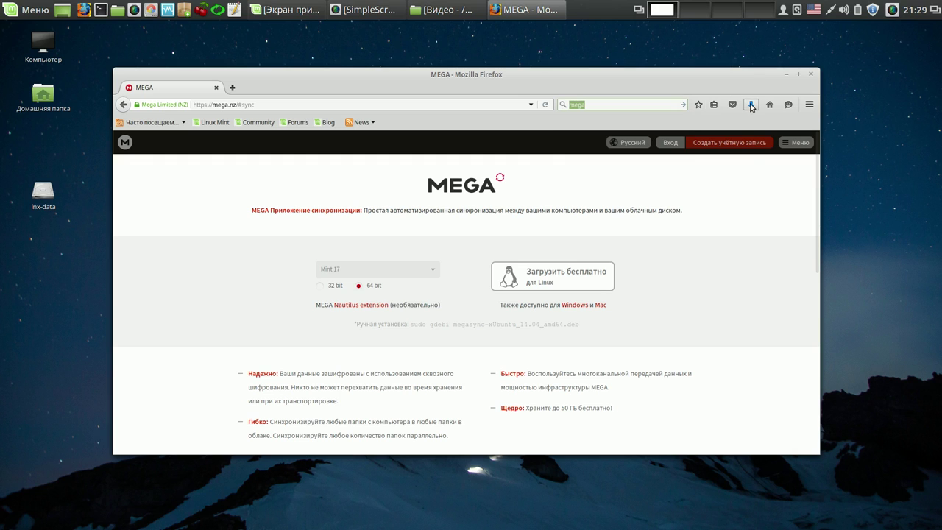
click(743, 133)
click(525, 84)
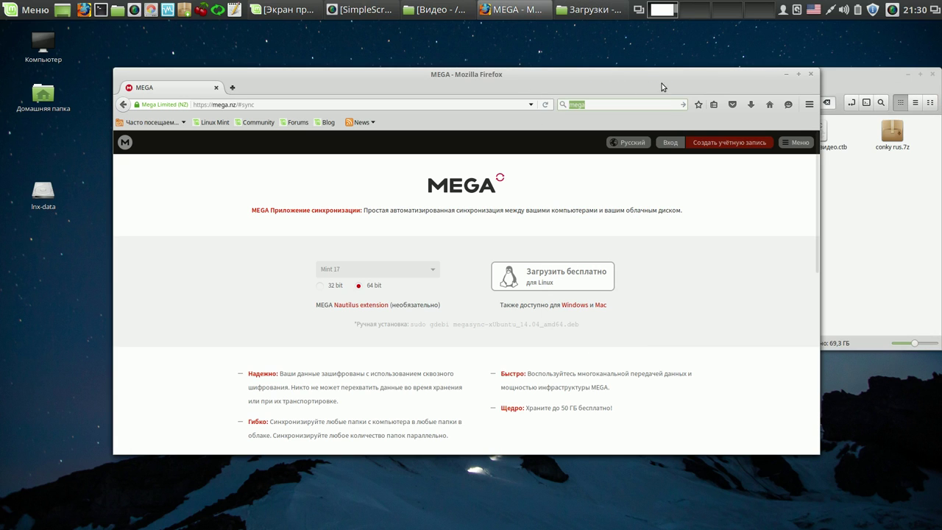
click(810, 74)
drag(826, 78, 450, 74)
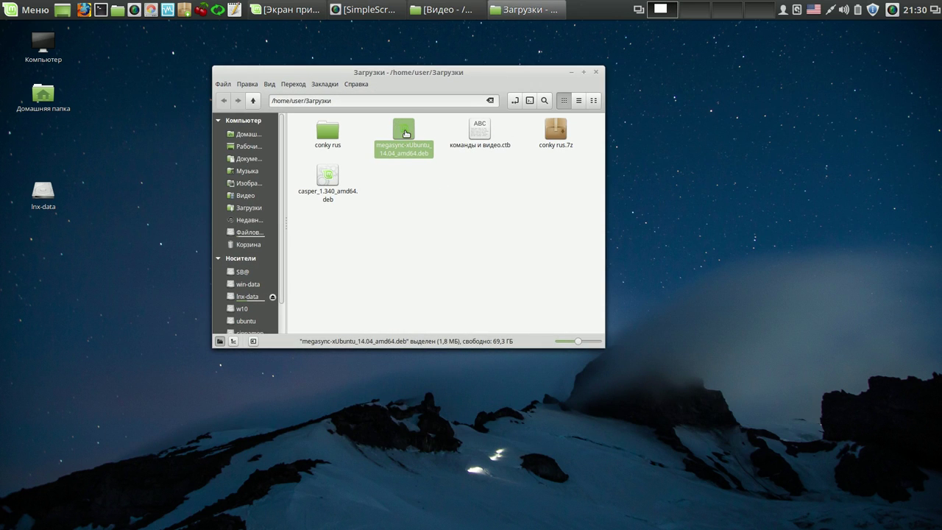
double_click(406, 133)
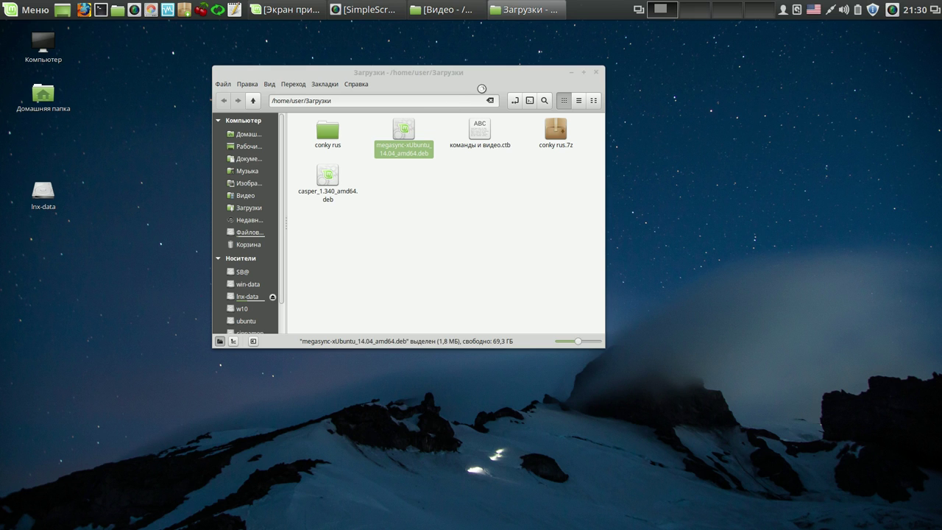
- Install the megasync package in GDebi, authorising with the account password, then close Загрузки
drag(492, 85, 789, 82)
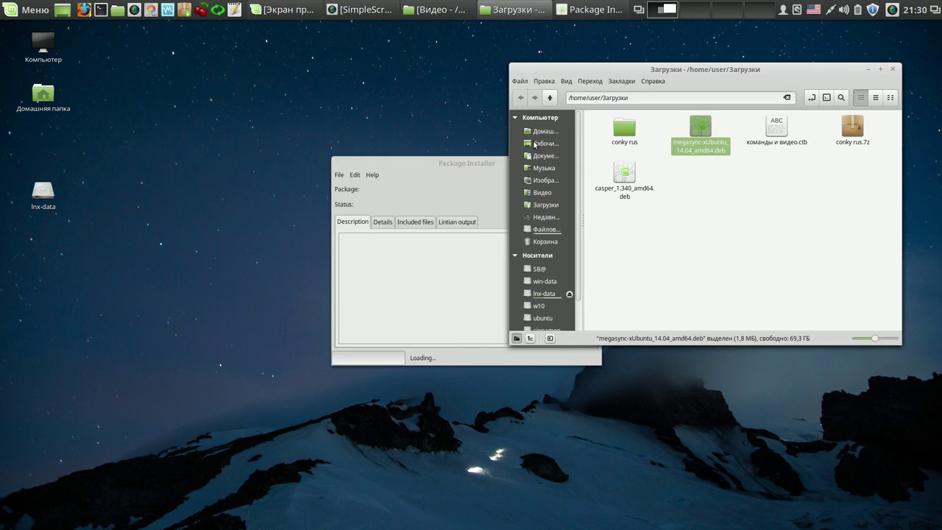
drag(485, 166, 288, 85)
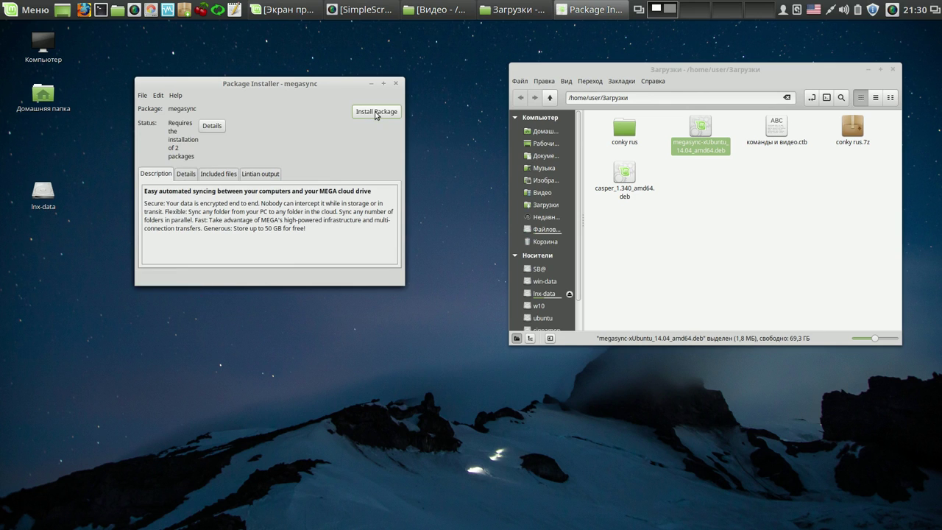
click(376, 113)
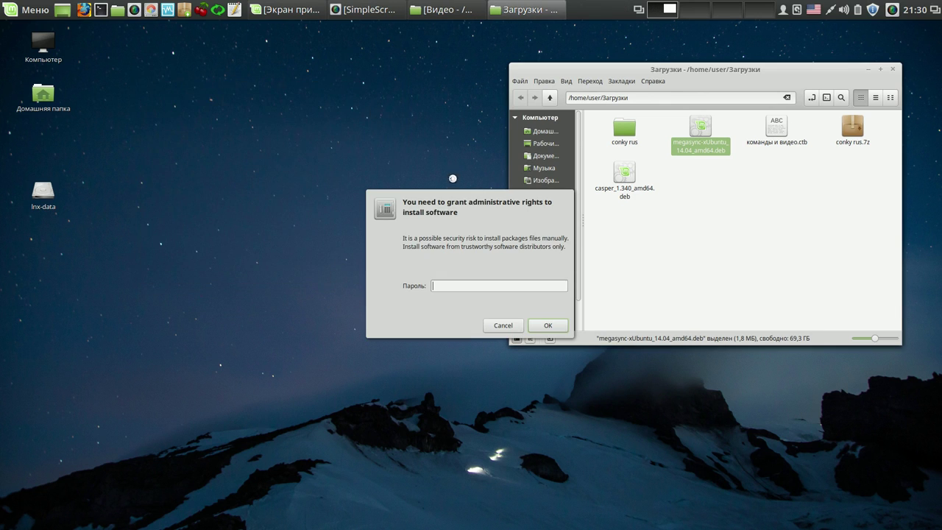
click(475, 286)
text(••••)
key(Return)
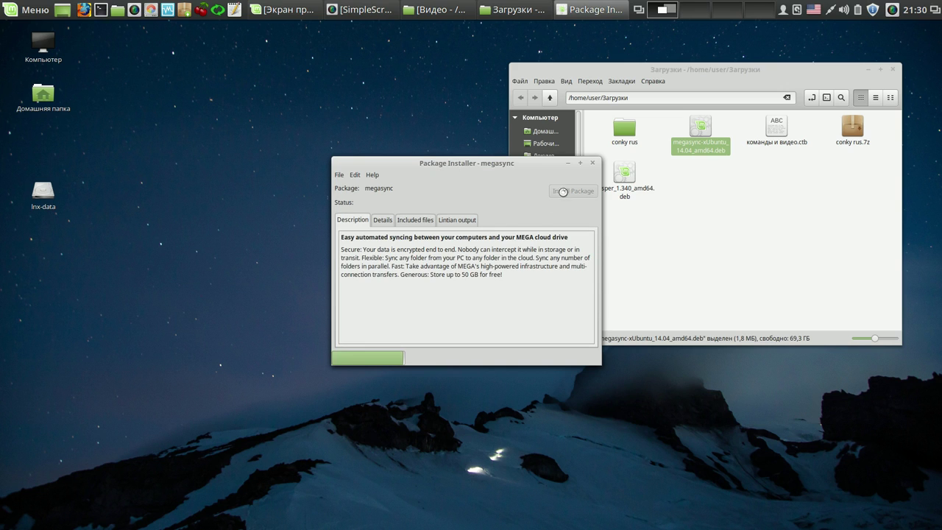
click(566, 191)
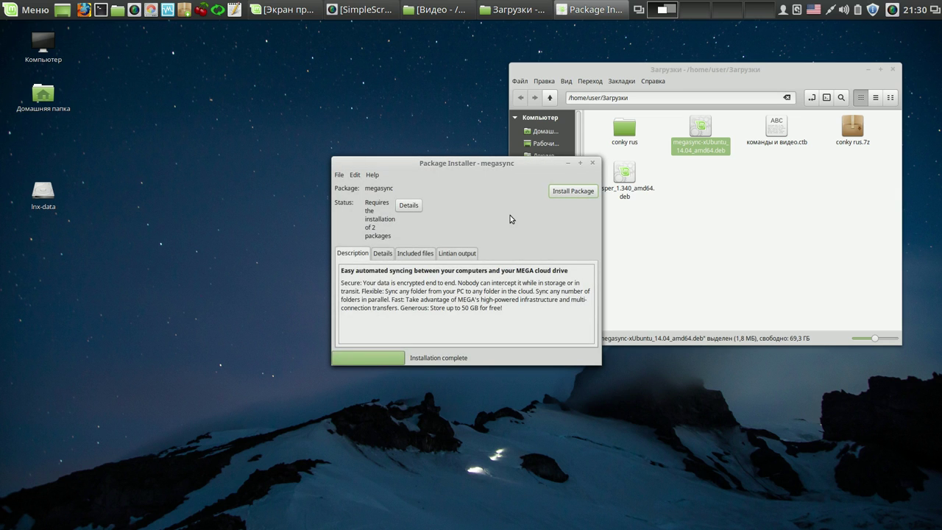
drag(515, 162, 314, 82)
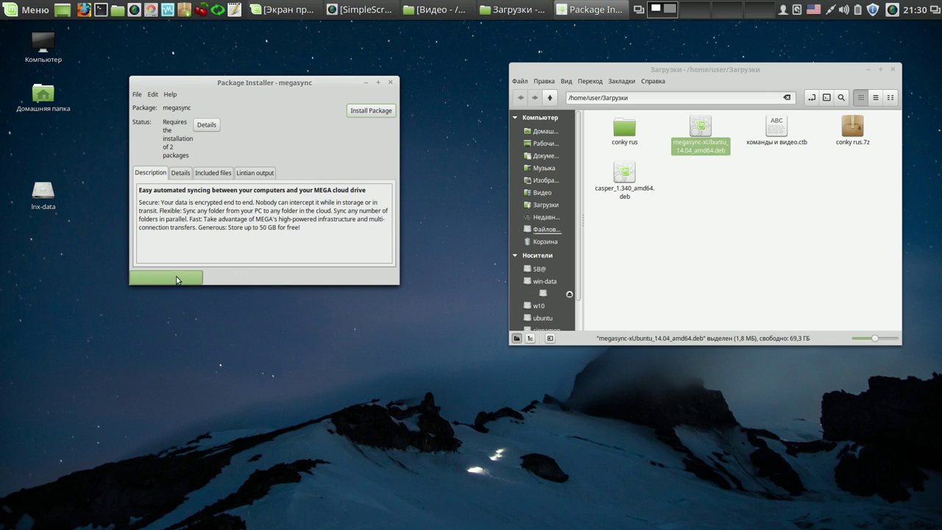
click(891, 69)
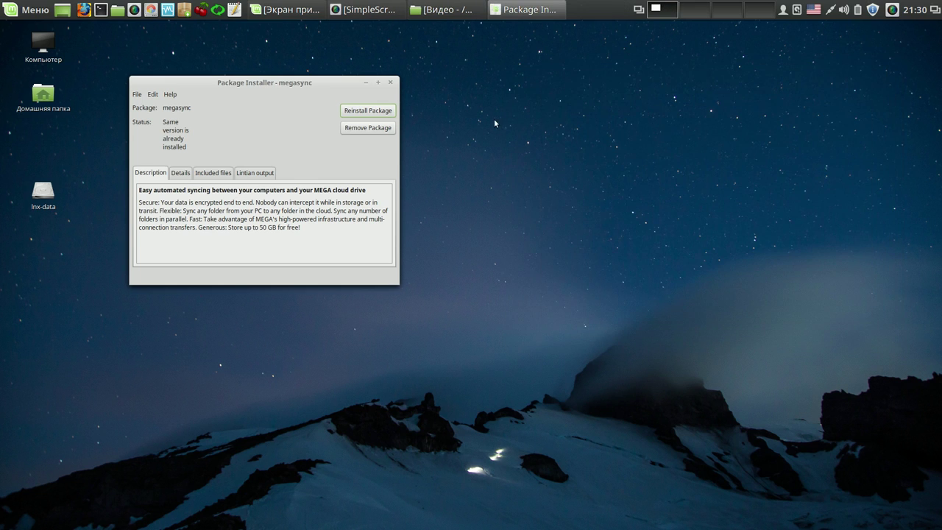
- Close GDebi, then check MEGAsync's tray menu and the pending notification
click(391, 82)
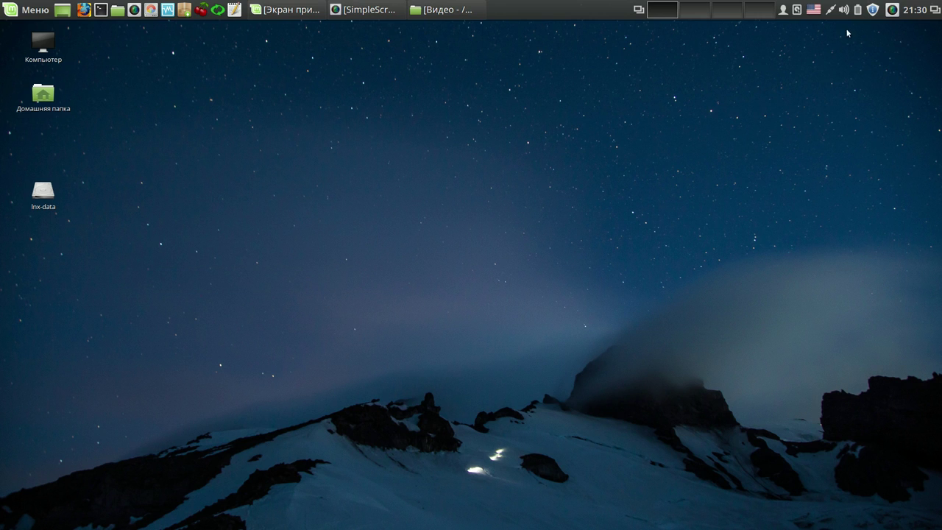
right_click(893, 11)
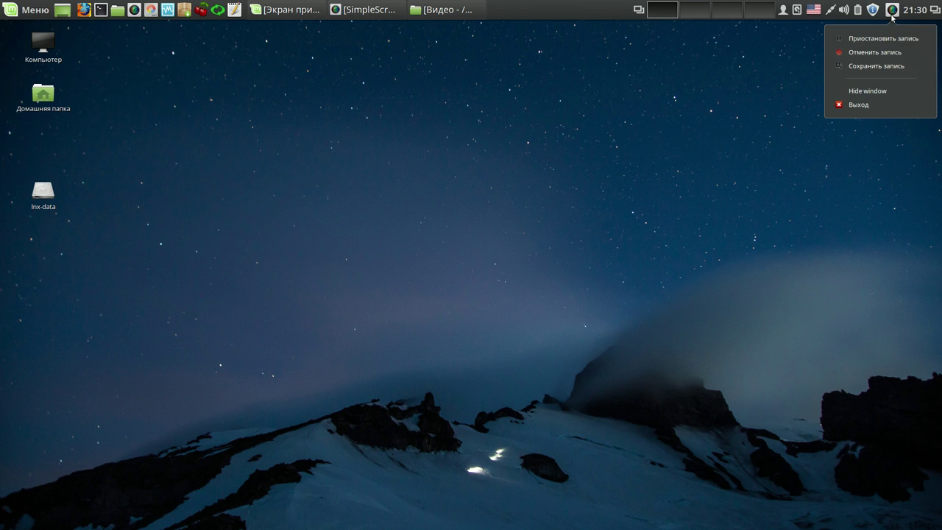
click(889, 38)
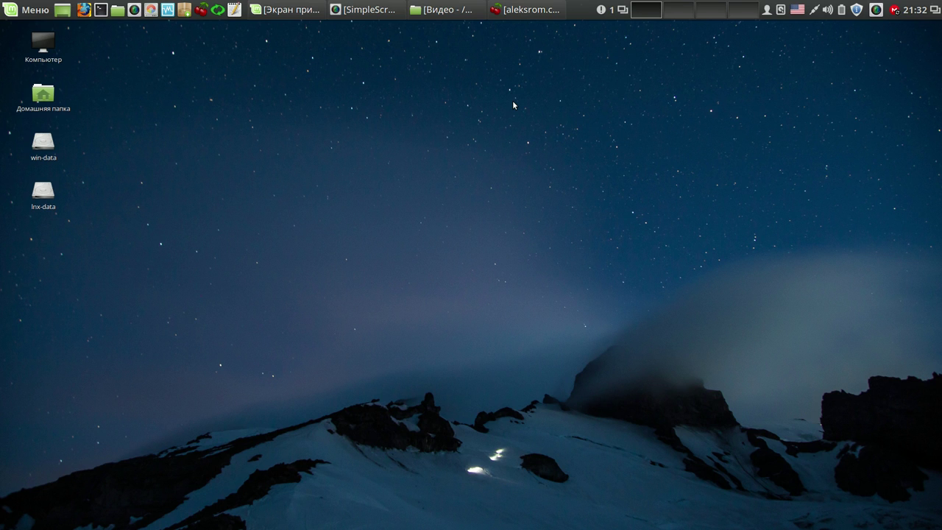
click(600, 11)
- Clear notifications and review MEGAsync settings: /home/user/MEGAsync syncs with /MEGAsync/CherryTree
click(609, 38)
click(894, 11)
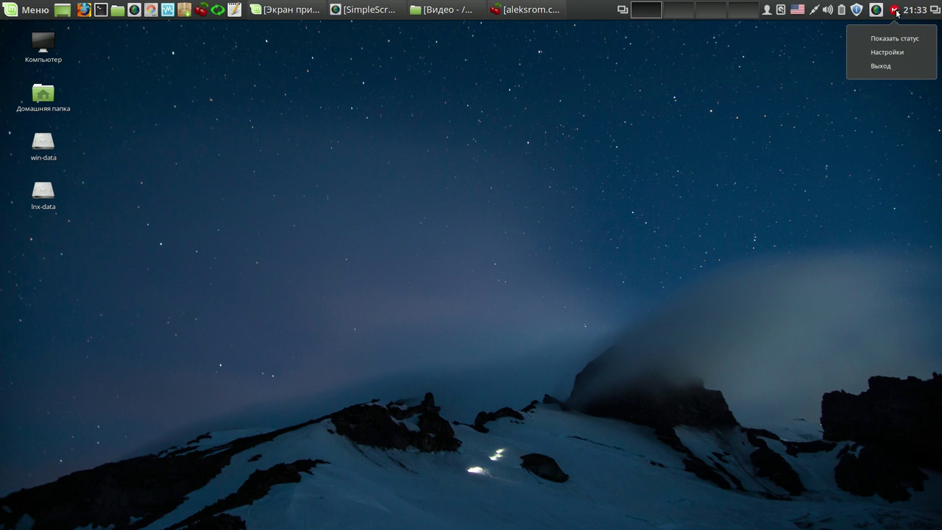
click(892, 39)
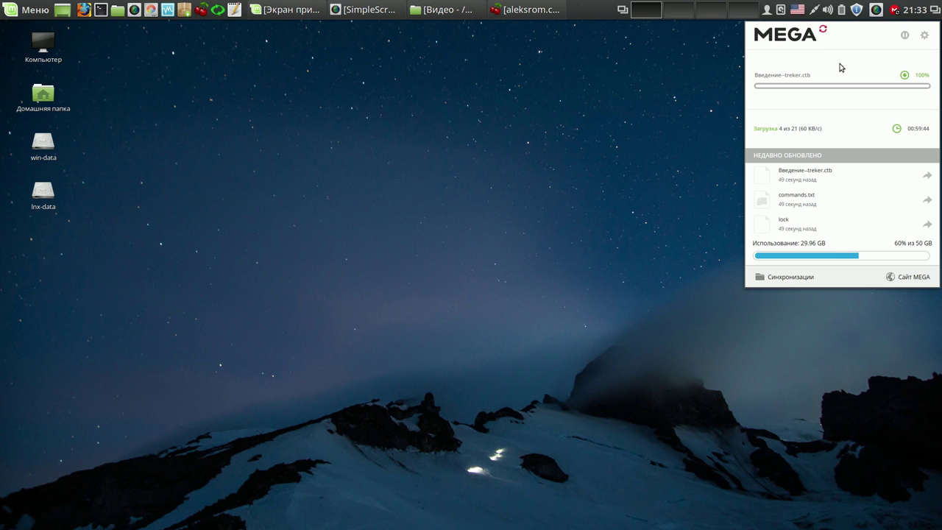
click(922, 37)
click(868, 105)
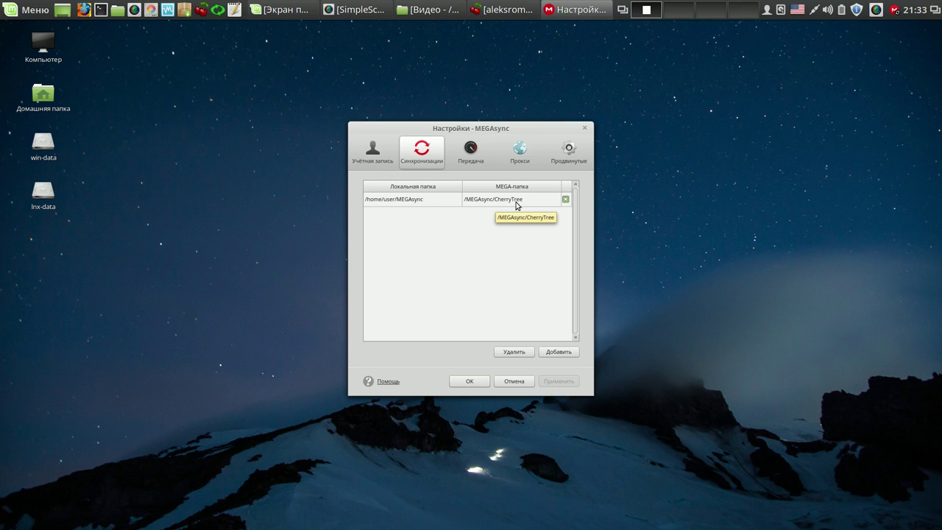
click(471, 381)
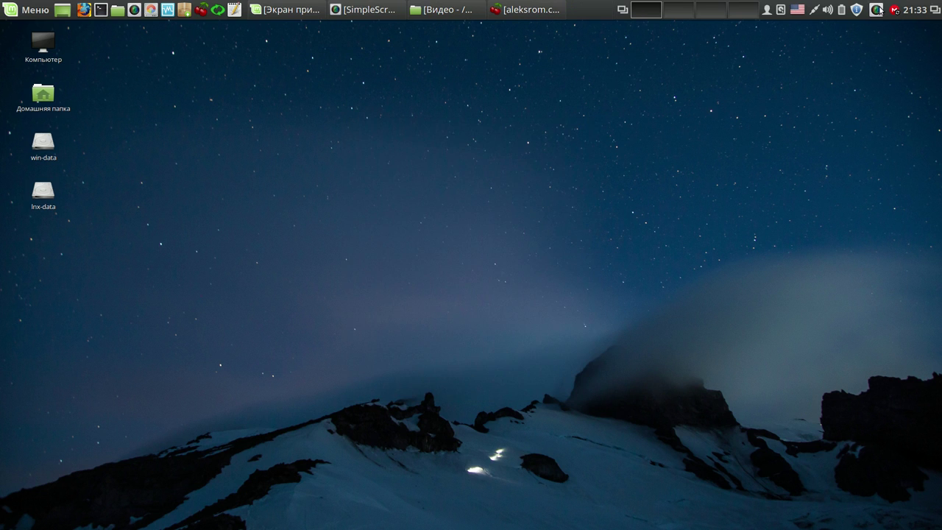
click(894, 10)
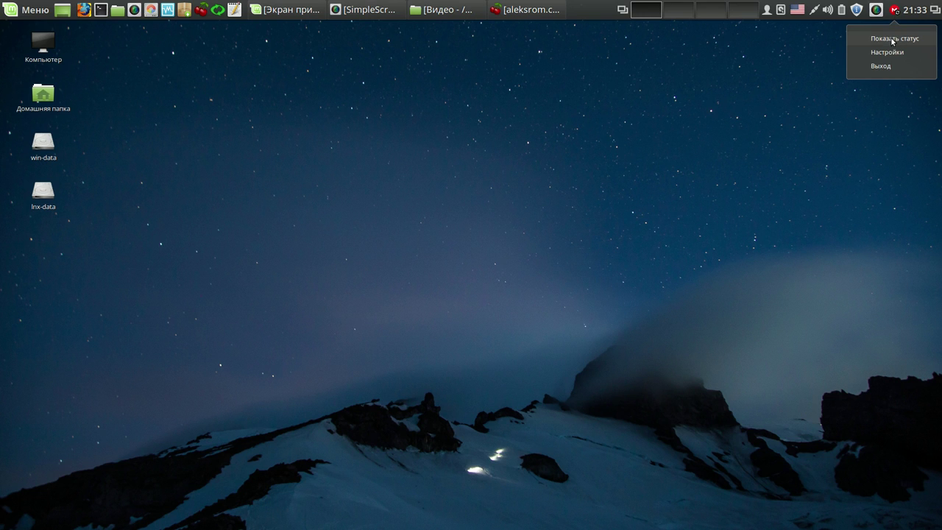
- View MEGAsync's status panel with download progress and 29.96 GB of 50 GB used, then browse the Mint menu
click(891, 41)
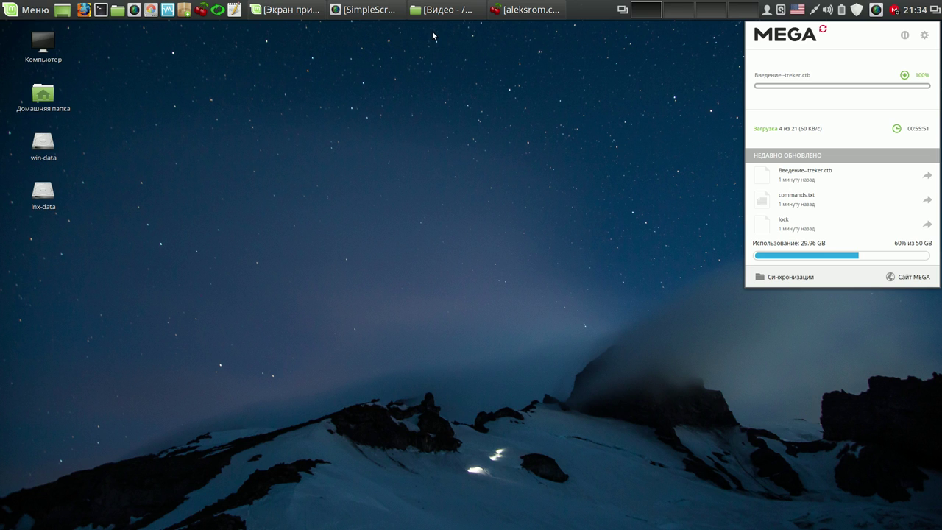
click(30, 10)
mouse_move(108, 96)
mouse_move(118, 116)
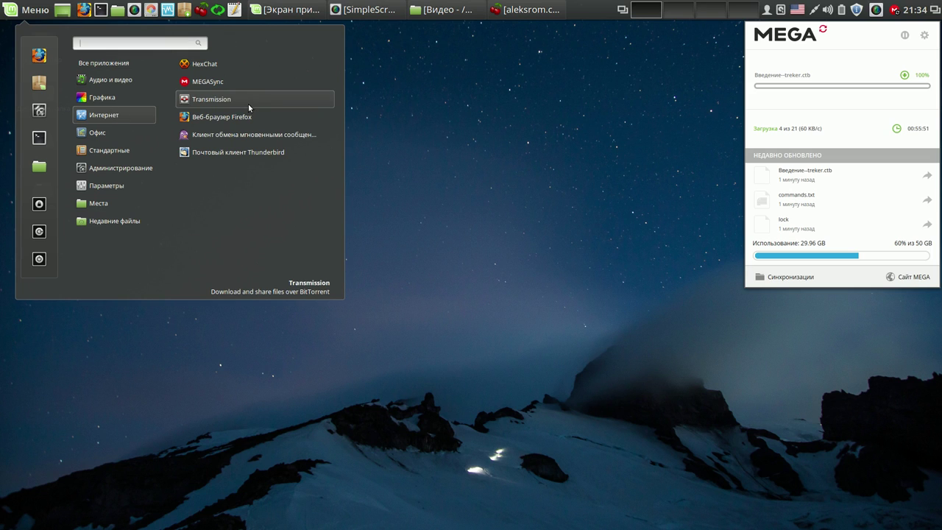
click(444, 105)
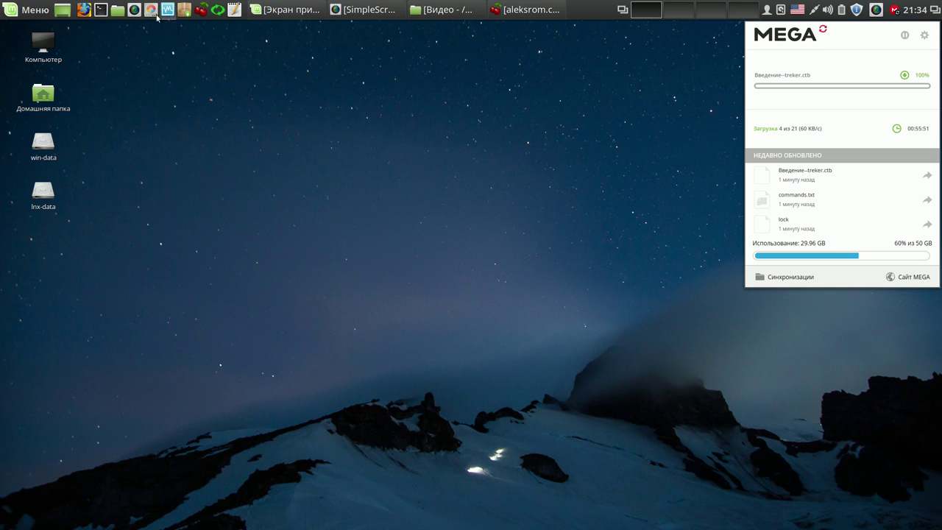
click(33, 11)
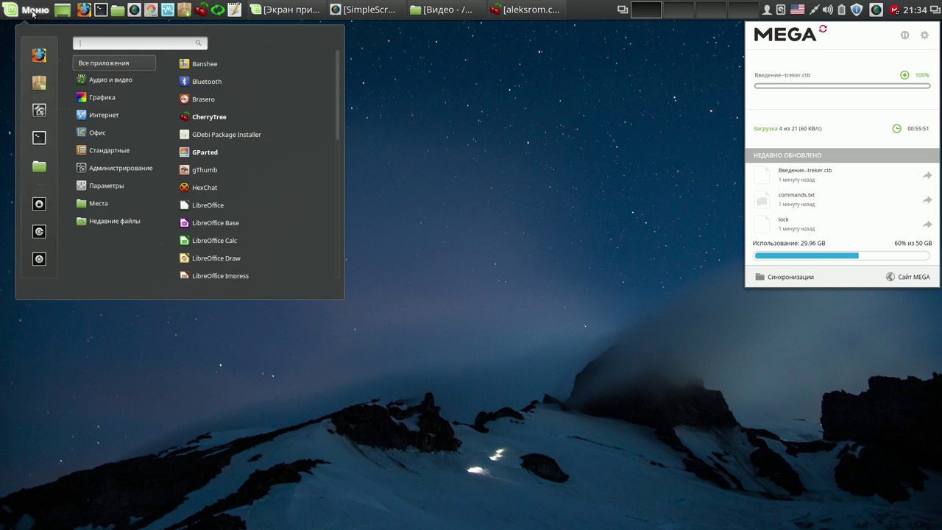
- Install the 'dropbox' package from Software Manager using the administrator password, then close the manager
click(39, 82)
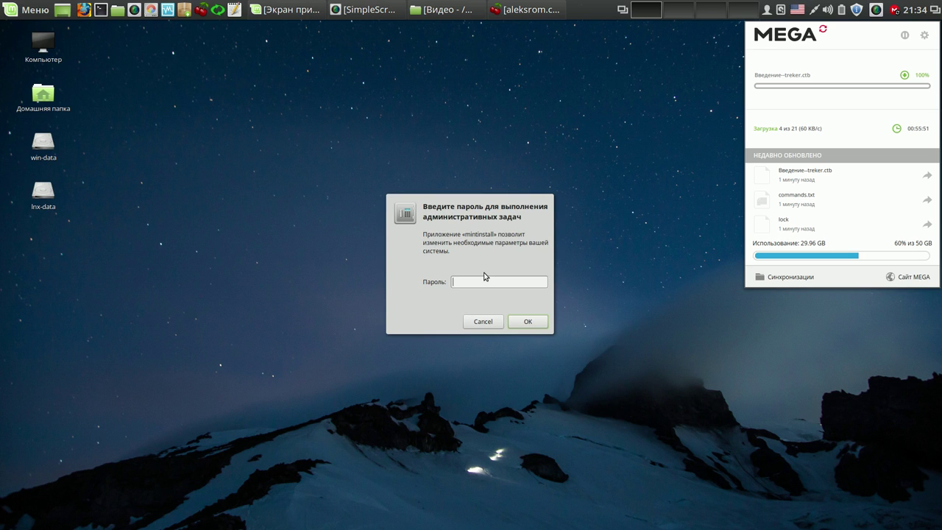
text(******)
key(Return)
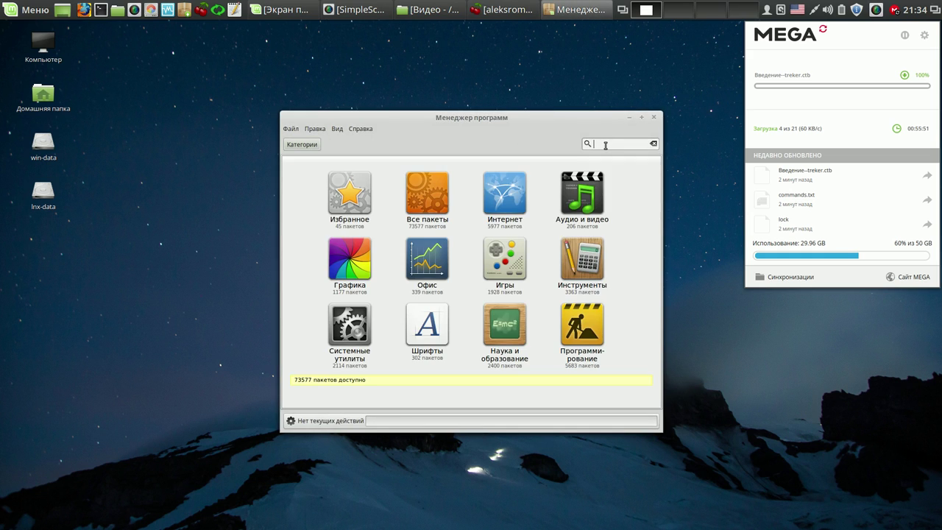
text(dropbox)
click(318, 172)
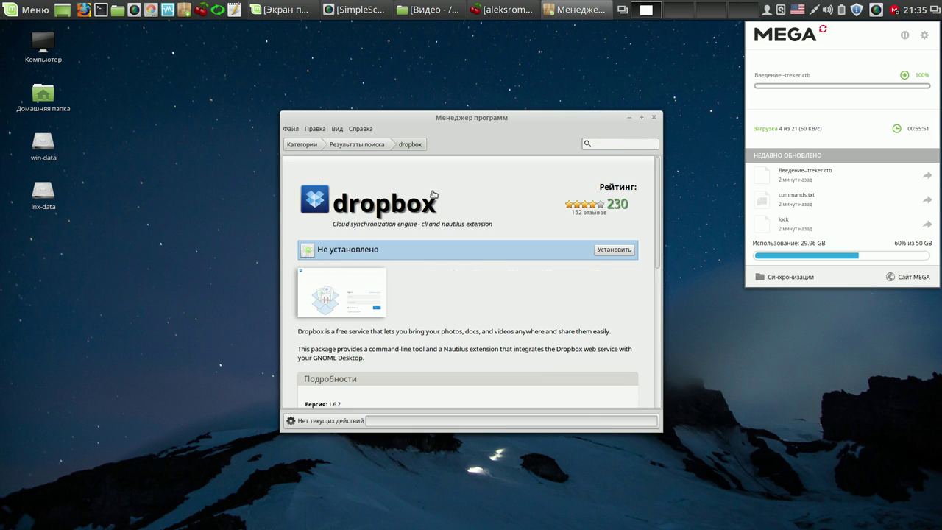
click(615, 250)
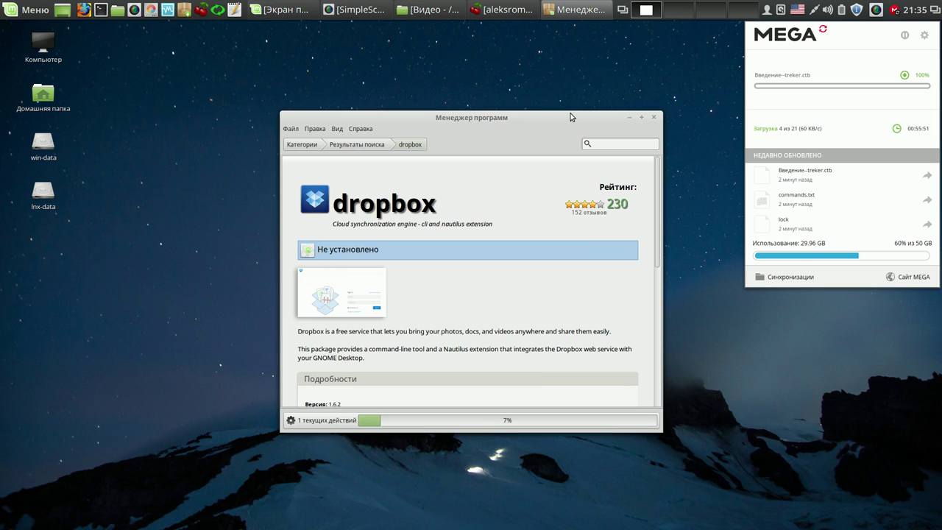
drag(559, 114, 403, 49)
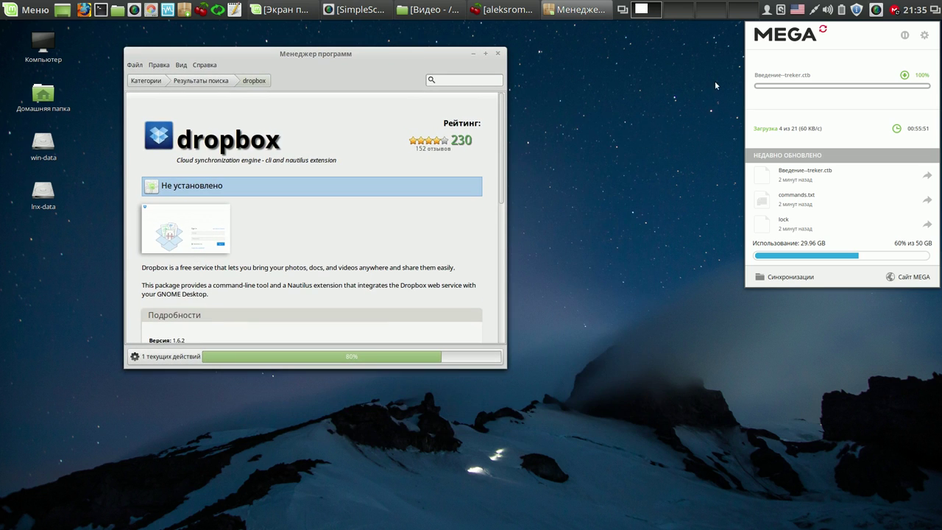
click(897, 13)
click(897, 12)
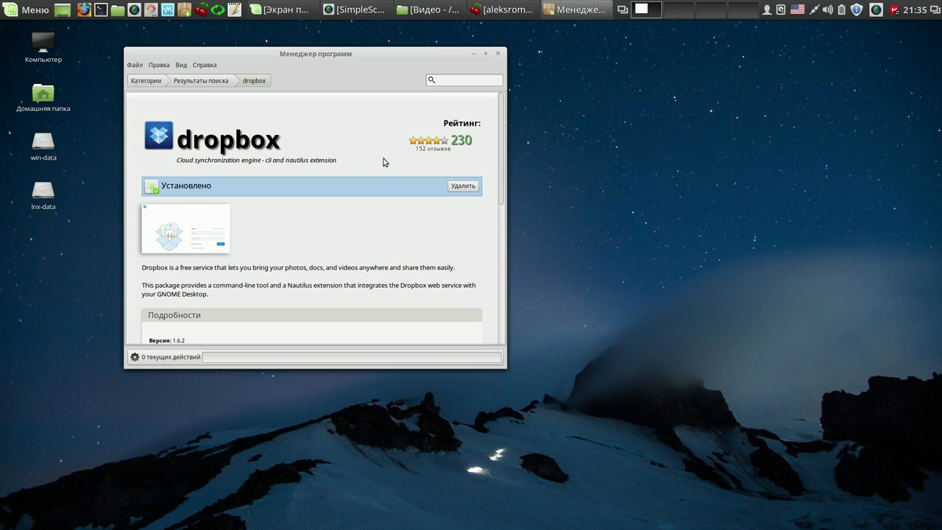
click(497, 53)
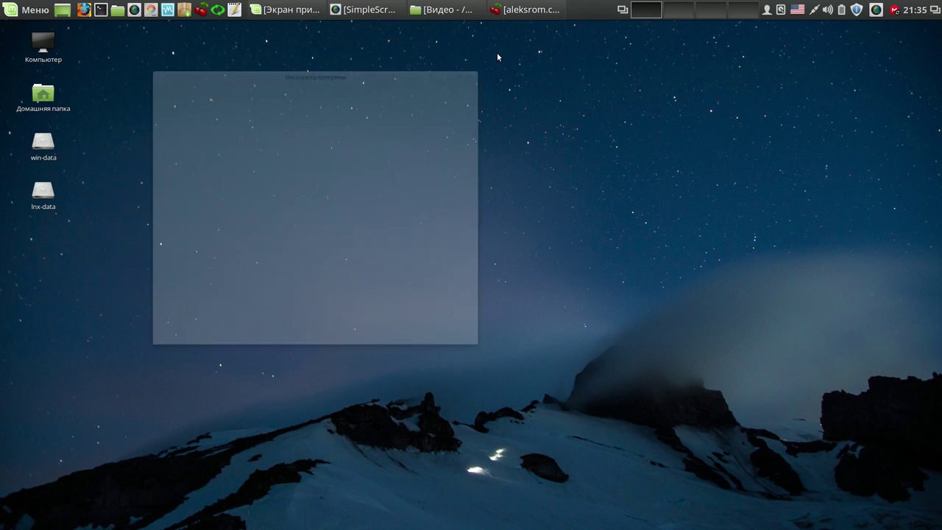
- Launch Dropbox from Menu > Интернет and accept downloading its daemon
click(37, 9)
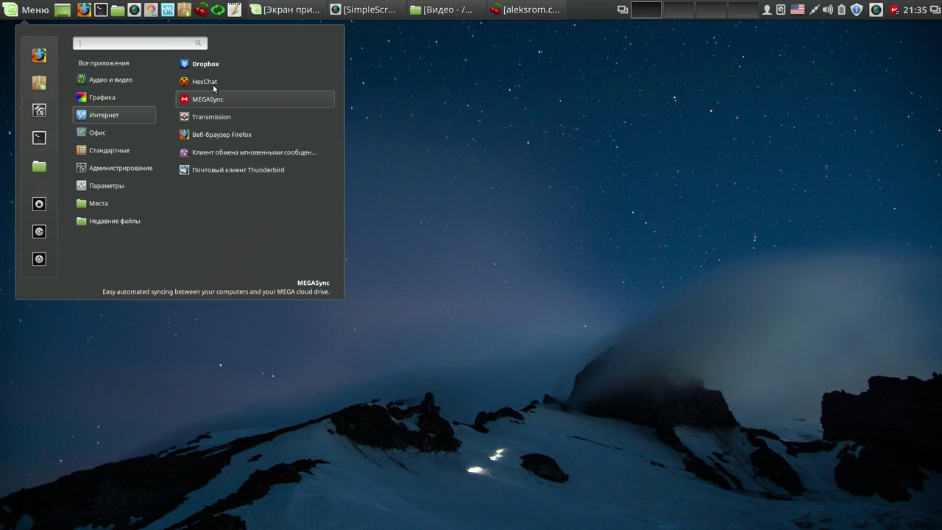
click(218, 65)
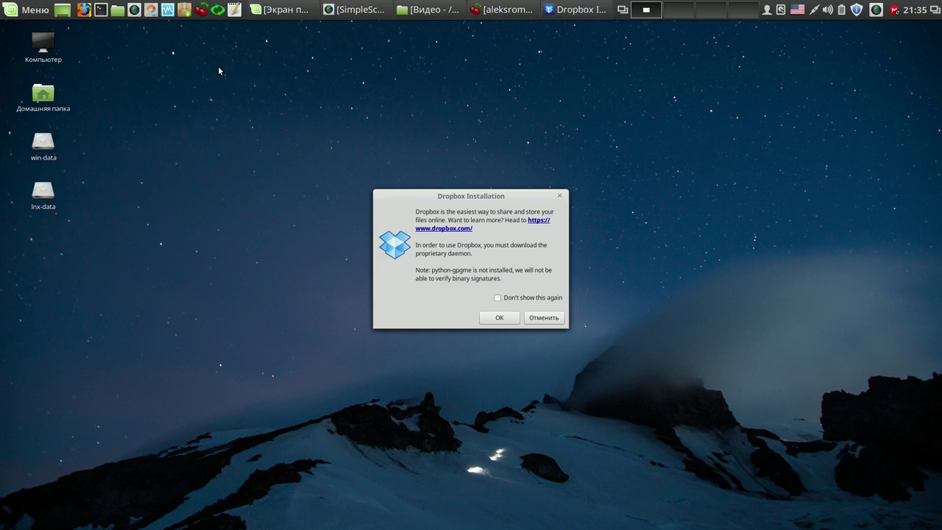
click(501, 318)
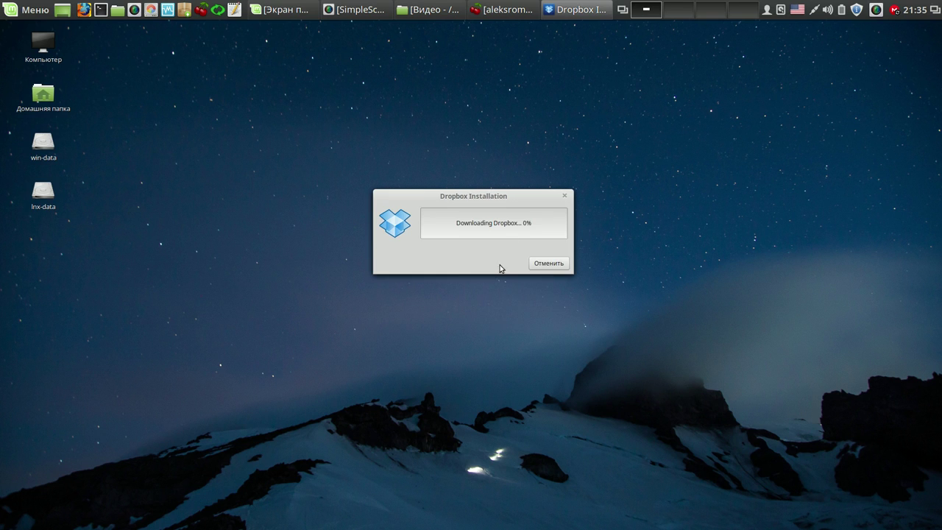
drag(518, 197, 318, 54)
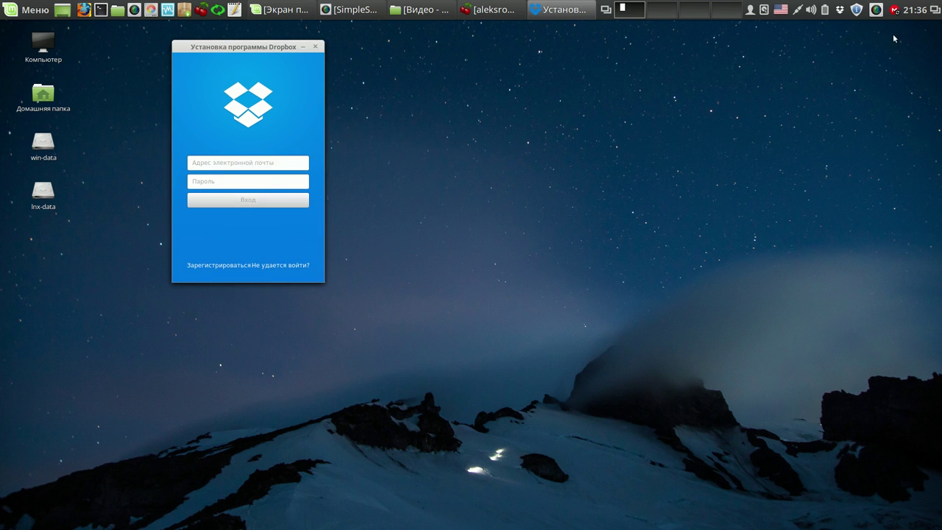
- Clear the Dropbox connection-complete notification
right_click(876, 10)
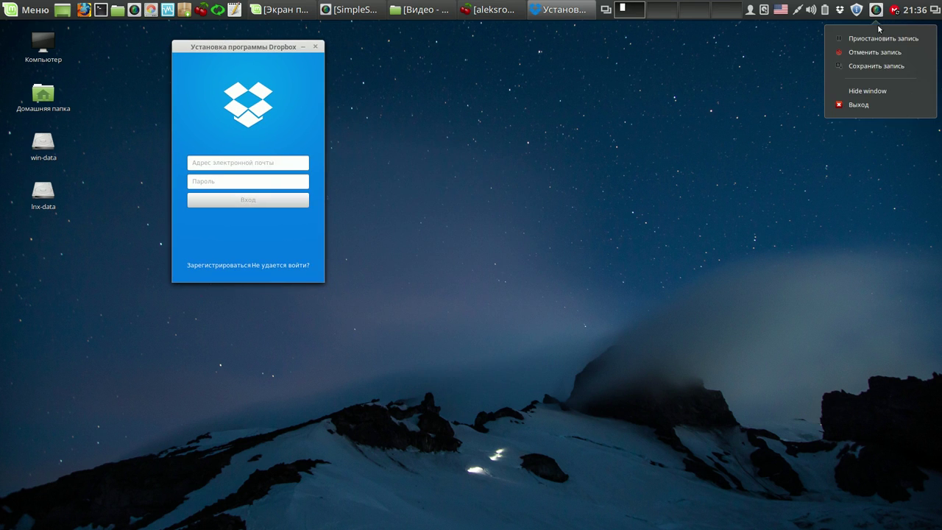
click(879, 38)
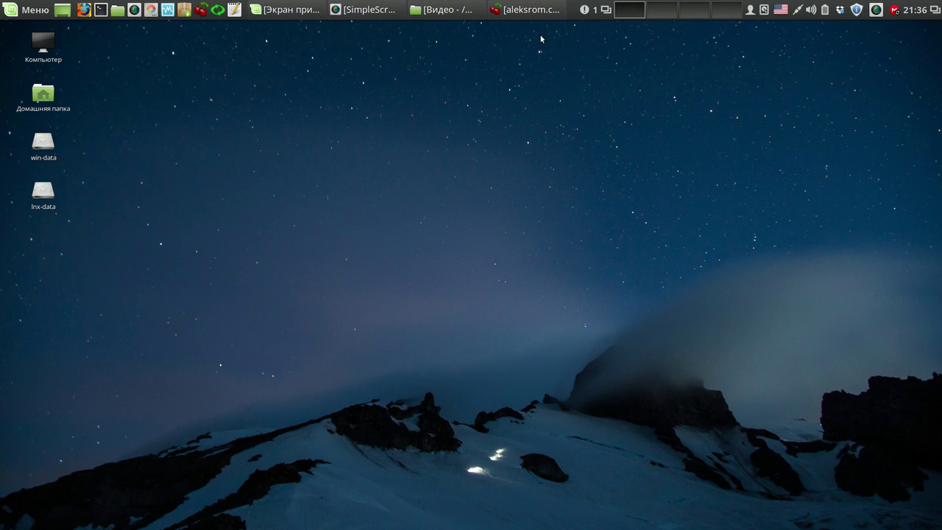
click(586, 10)
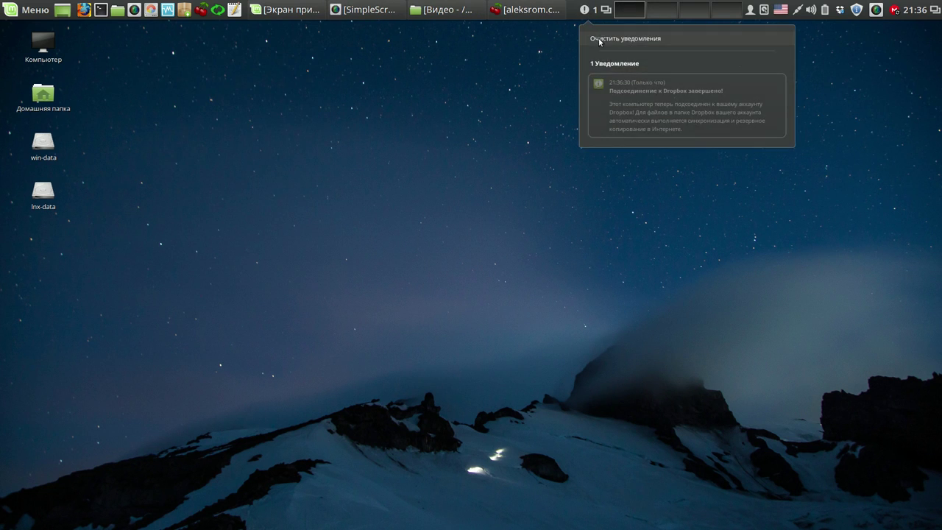
click(599, 39)
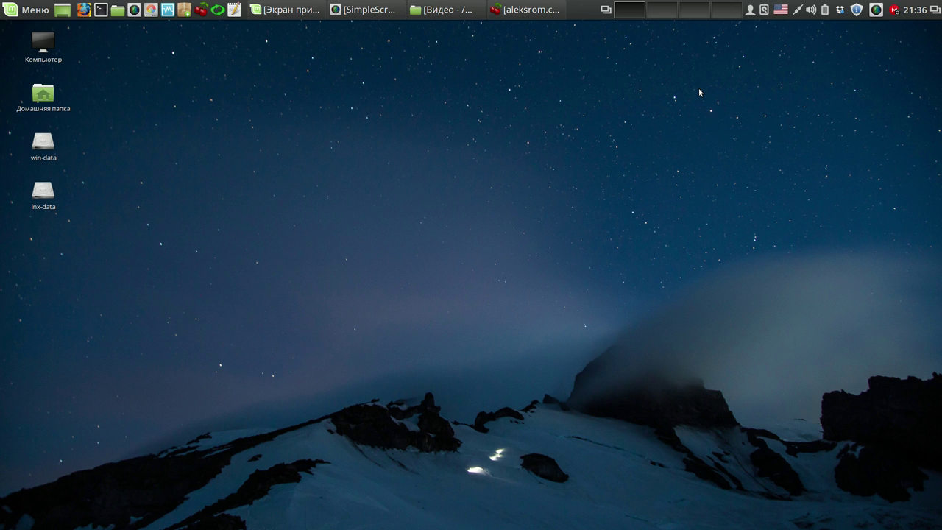
- Confirm MEGAsync reports fully synced, then quit Dropbox from its tray icon
click(895, 10)
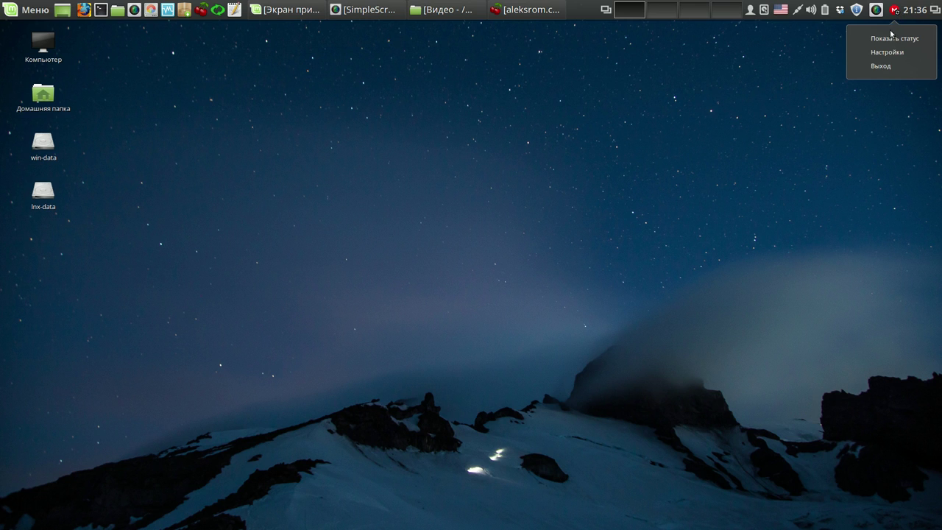
click(890, 41)
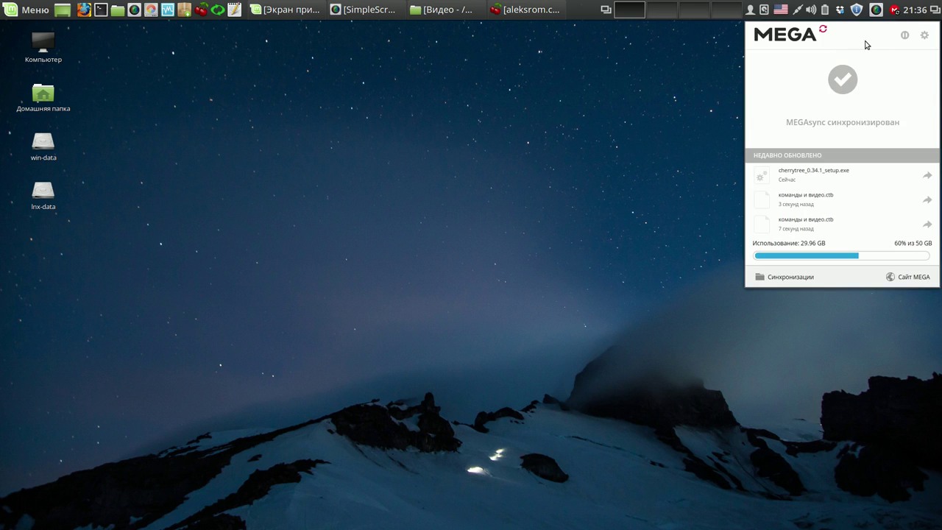
click(840, 10)
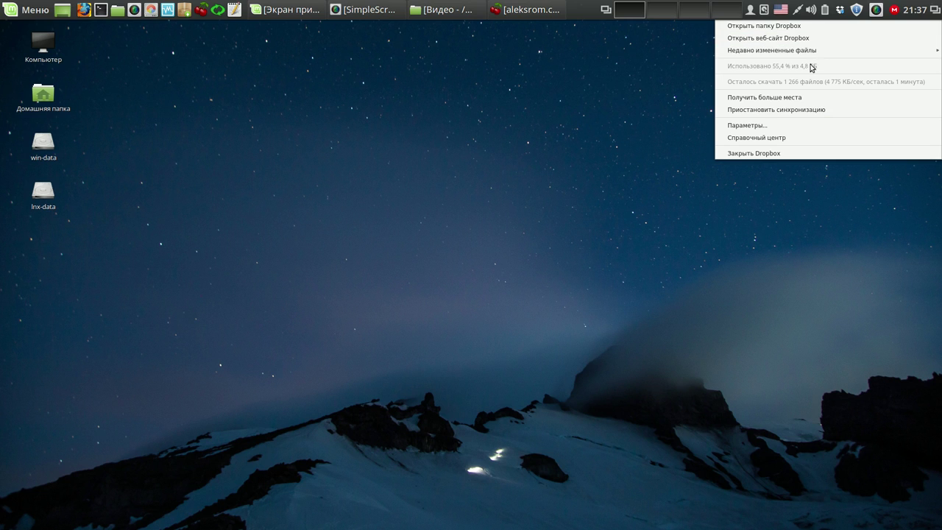
click(768, 153)
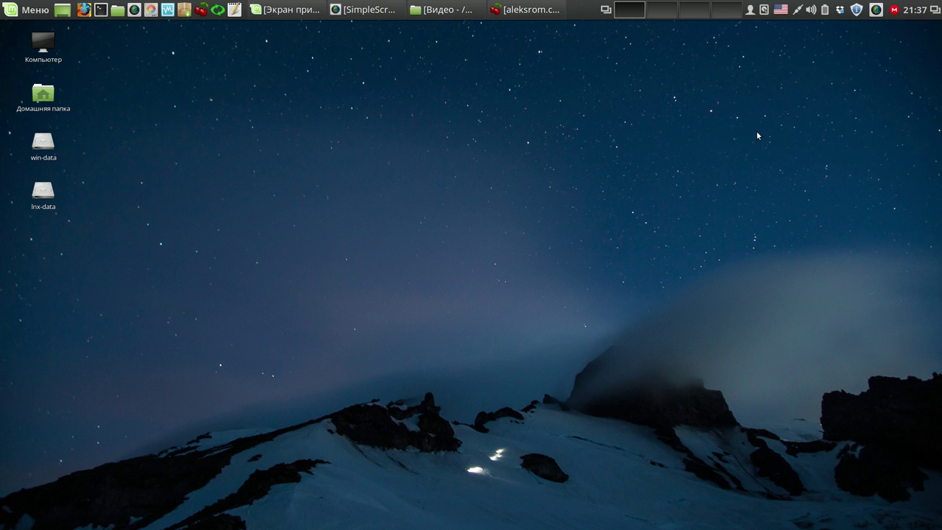
- Disable and delete the mintWelcome entry in Startup Applications, then close the window
click(35, 10)
click(43, 112)
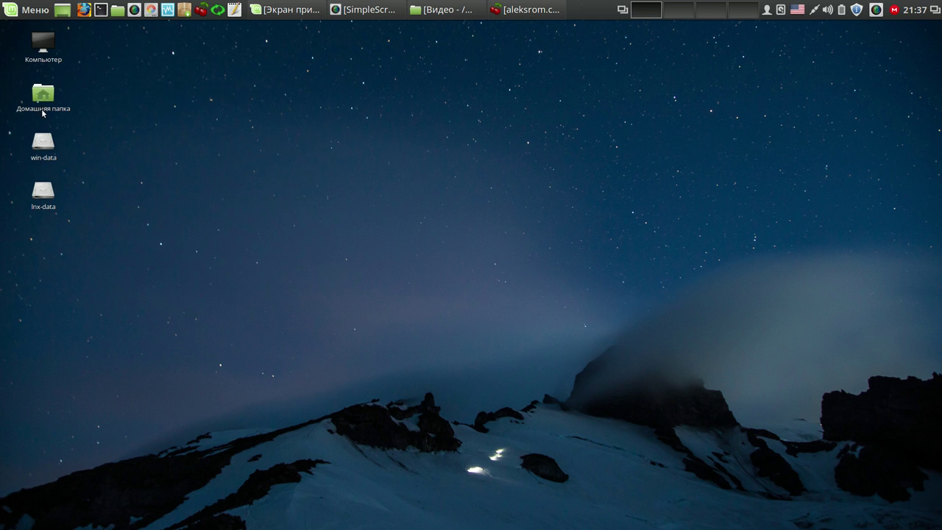
click(334, 292)
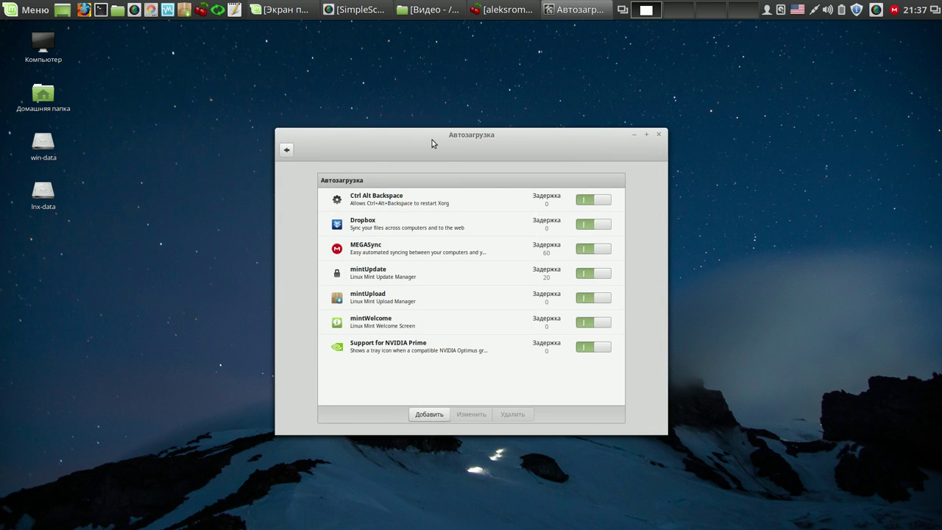
drag(432, 143, 315, 68)
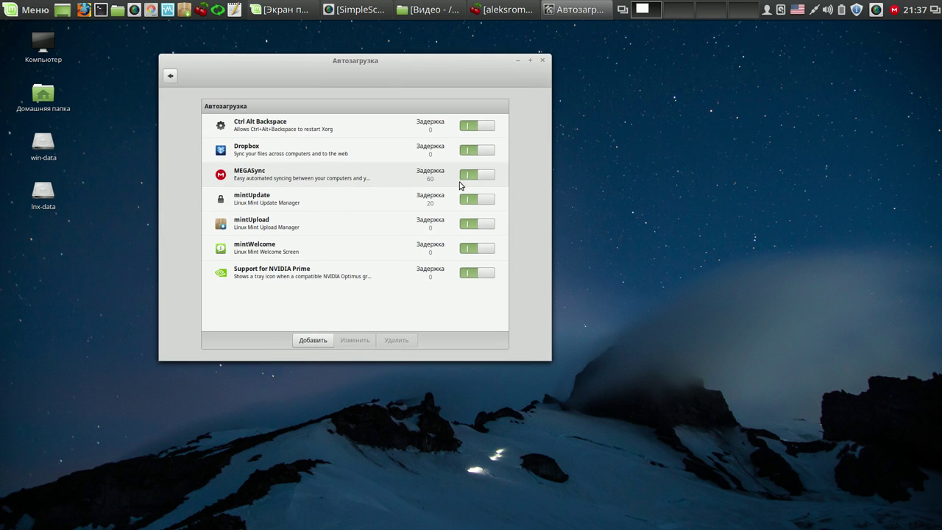
click(480, 249)
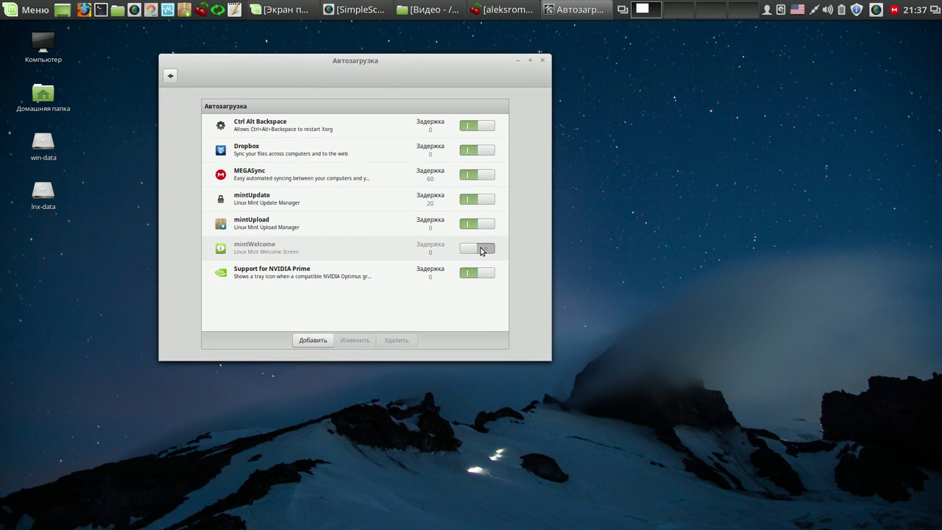
click(432, 250)
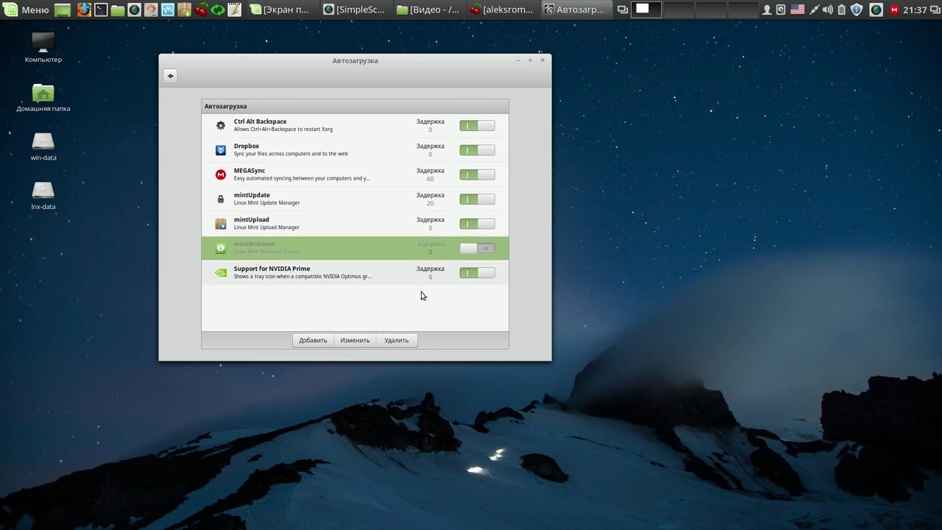
click(401, 342)
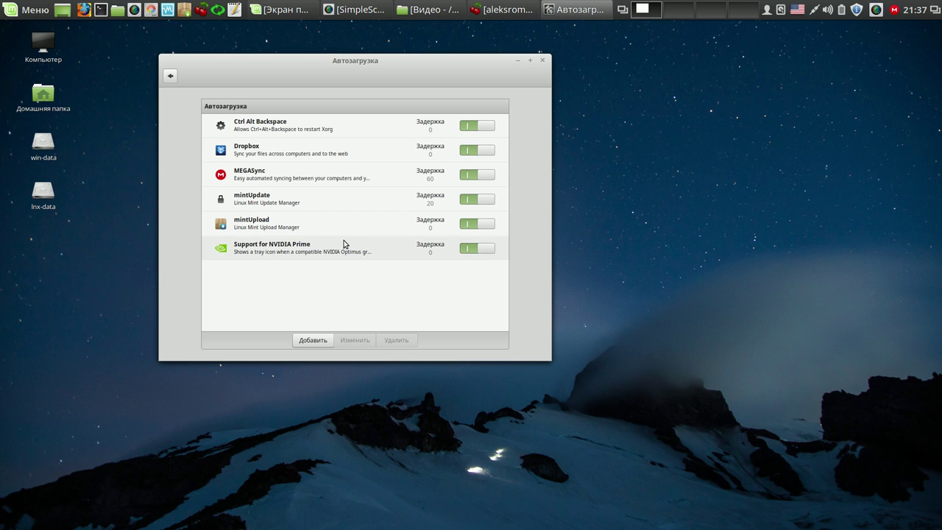
click(543, 61)
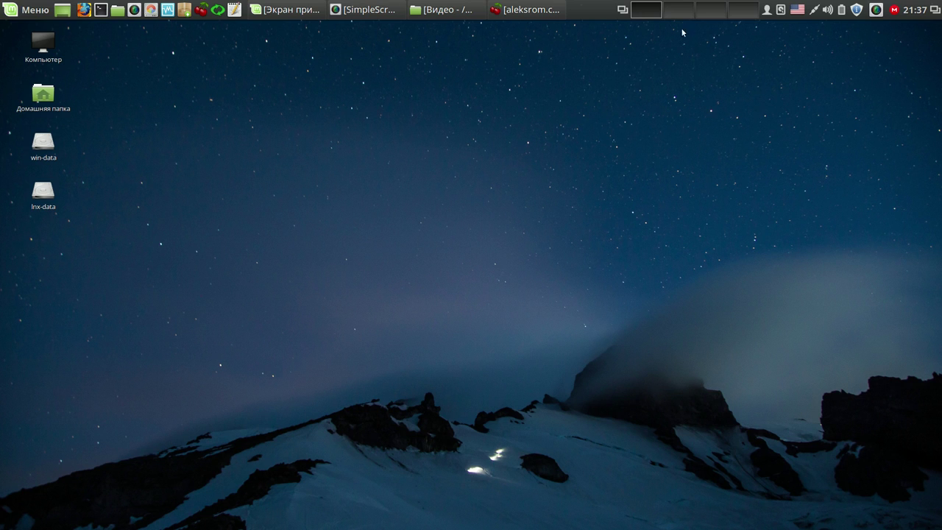
click(855, 10)
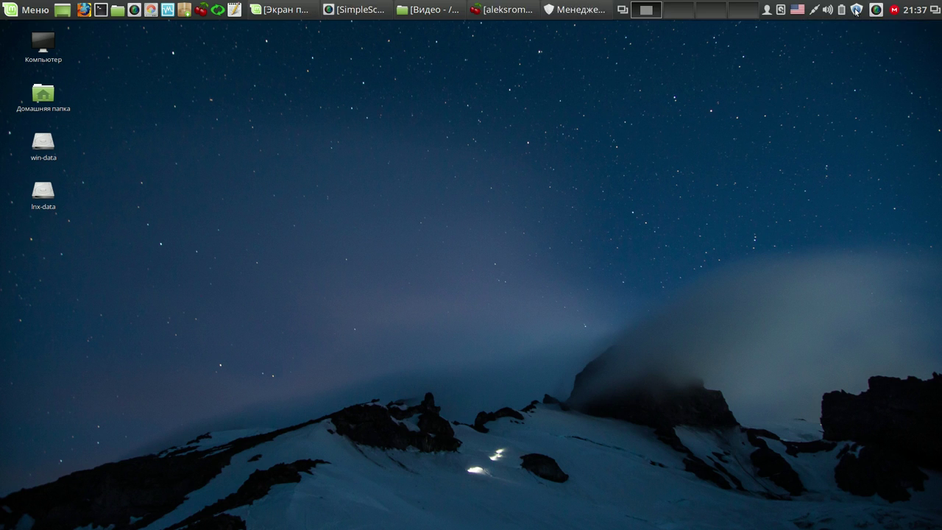
- Stop marking level 3 updates as safe and visible in Update Manager preferences
drag(489, 132, 395, 69)
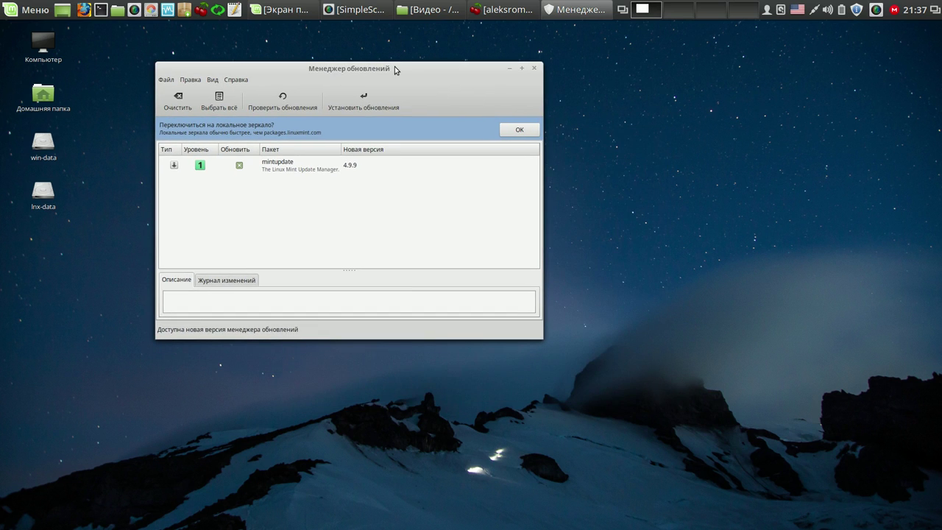
click(194, 80)
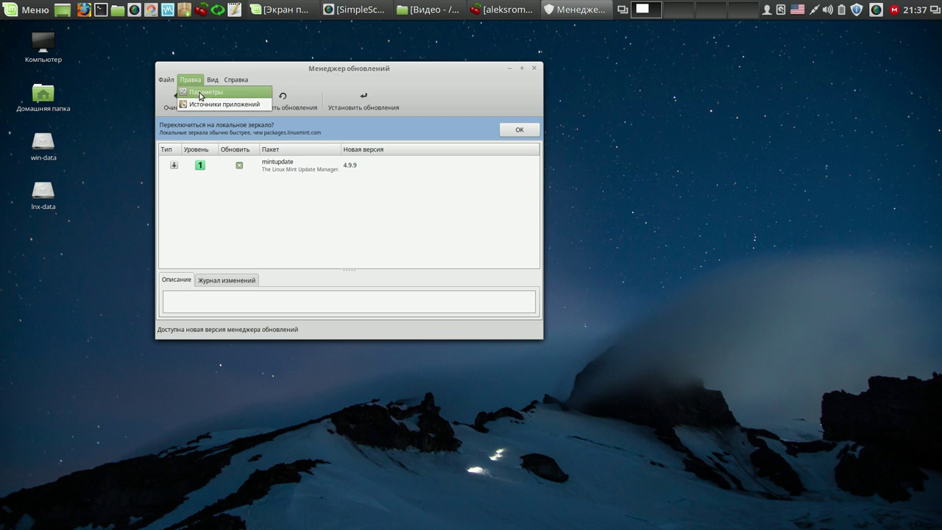
click(201, 93)
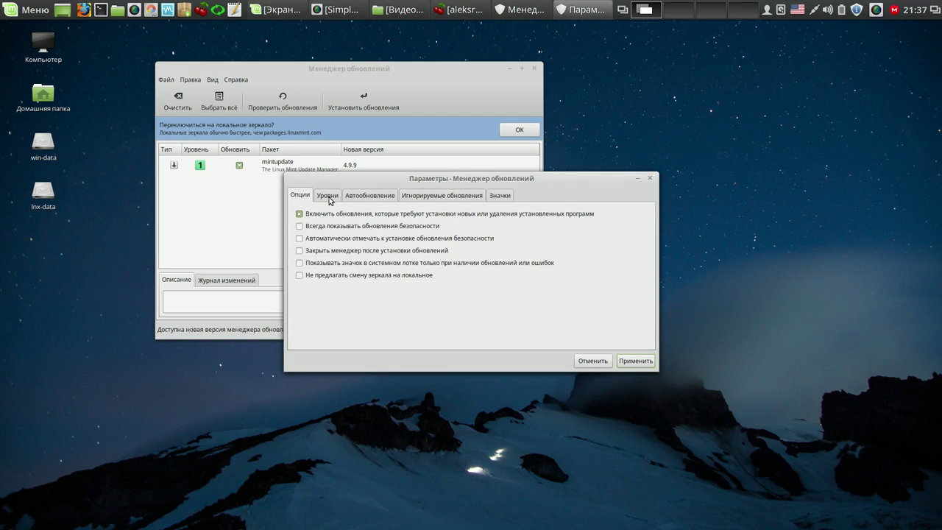
click(331, 197)
click(574, 270)
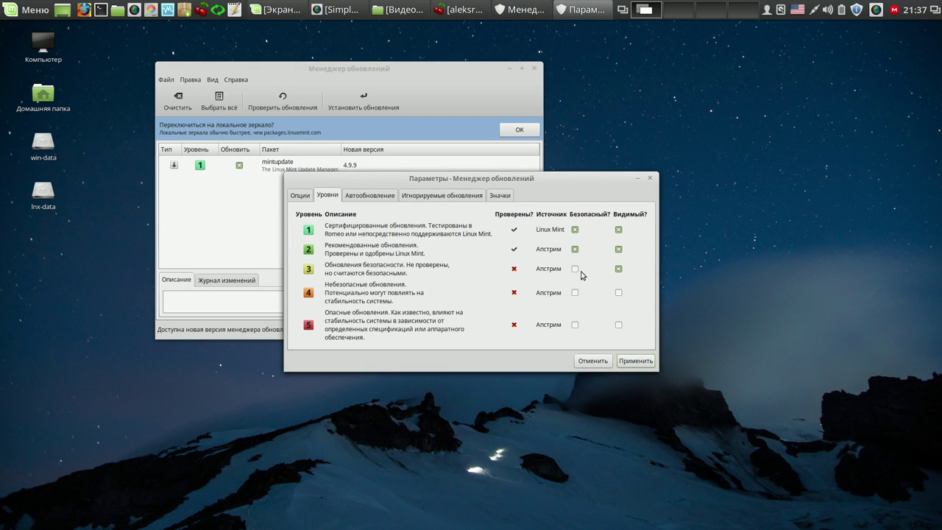
click(618, 268)
- Add casper to the ignored updates and apply the preferences
click(466, 196)
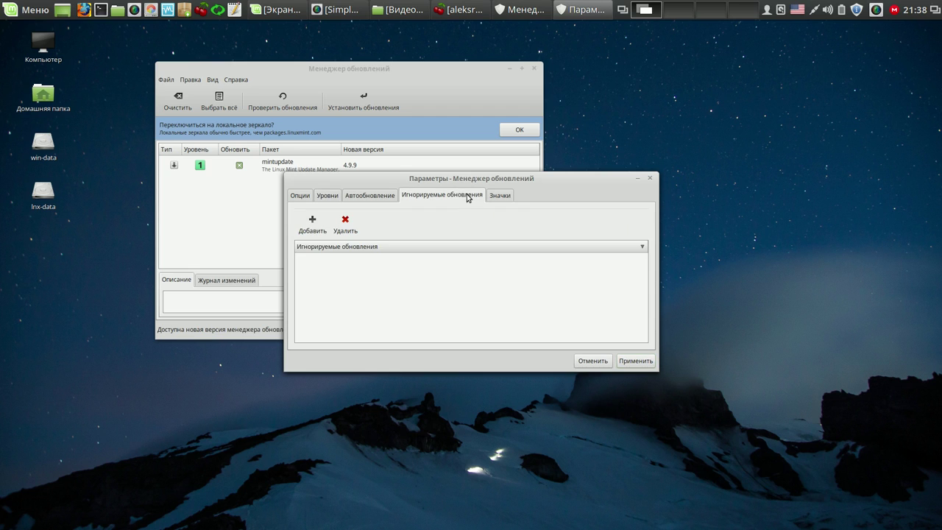
click(313, 225)
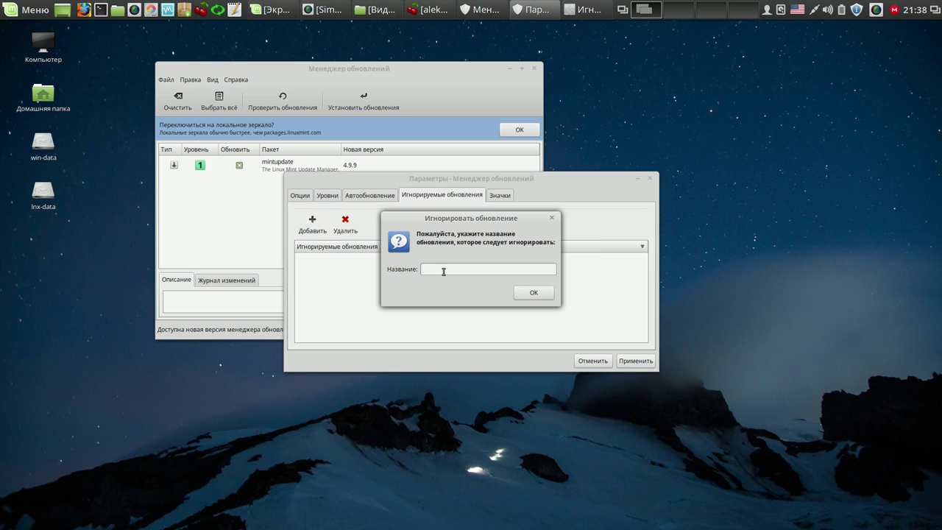
text(casper)
click(543, 295)
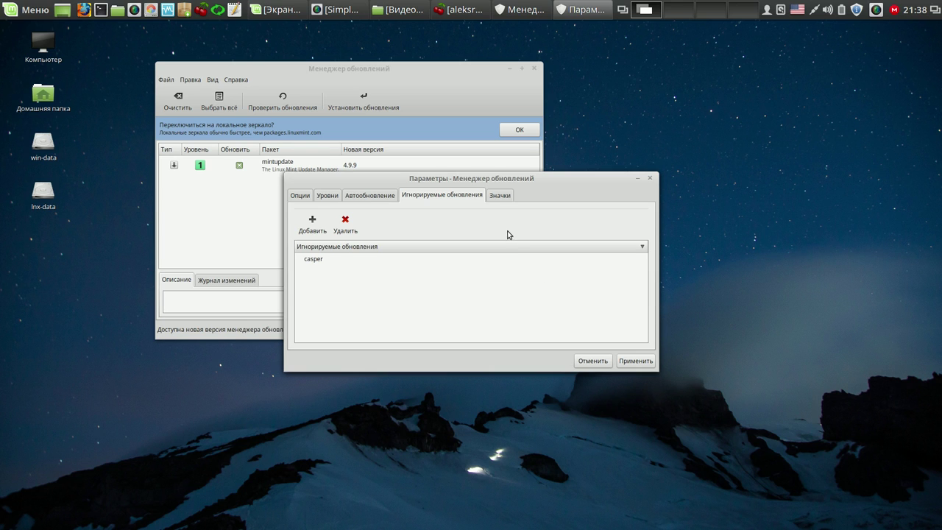
click(633, 361)
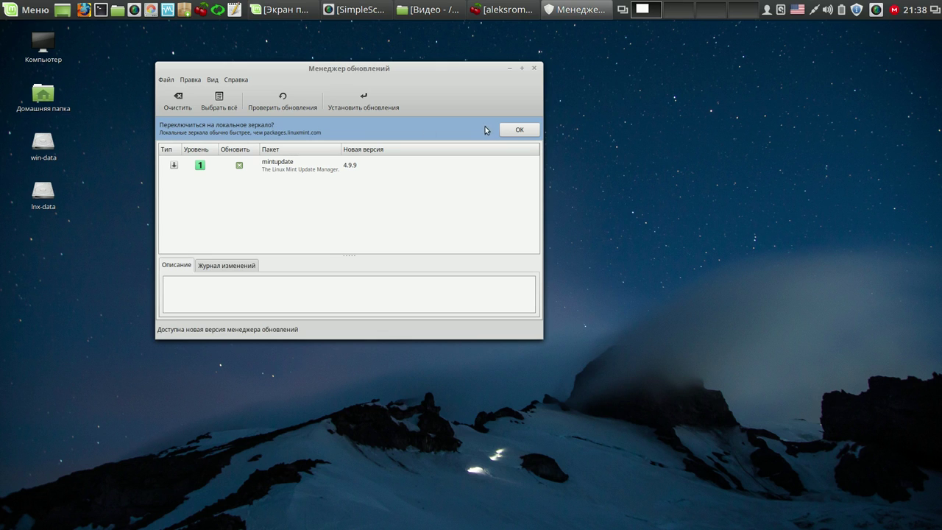
- Accept the faster-mirror prompt and authenticate with the admin password to open Software Sources
click(518, 129)
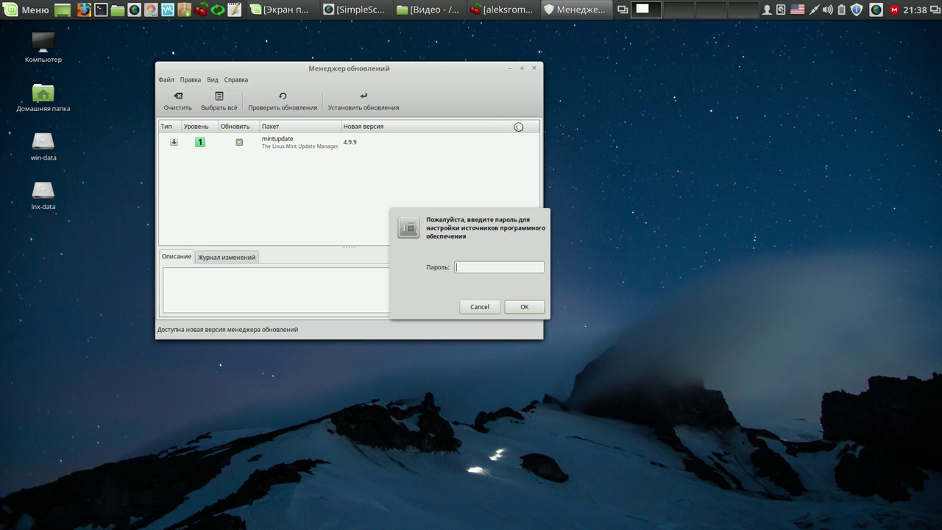
text(****)
key(Return)
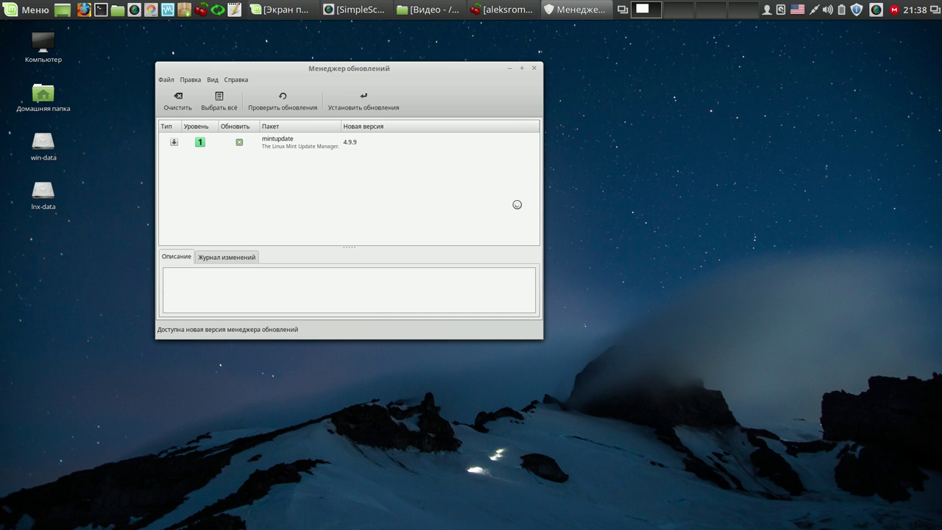
drag(428, 149, 442, 65)
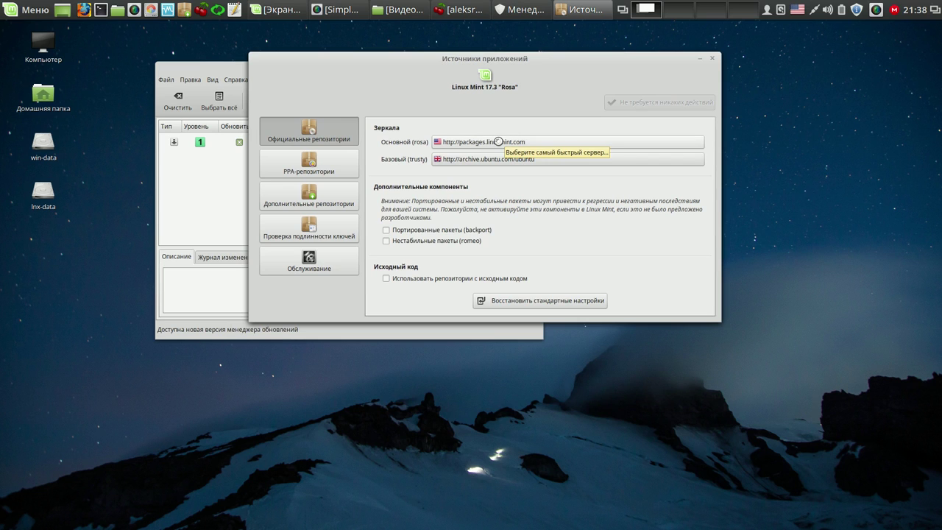
- Set the main mirror to University of Kent UK, apply, and refresh the package cache
click(498, 141)
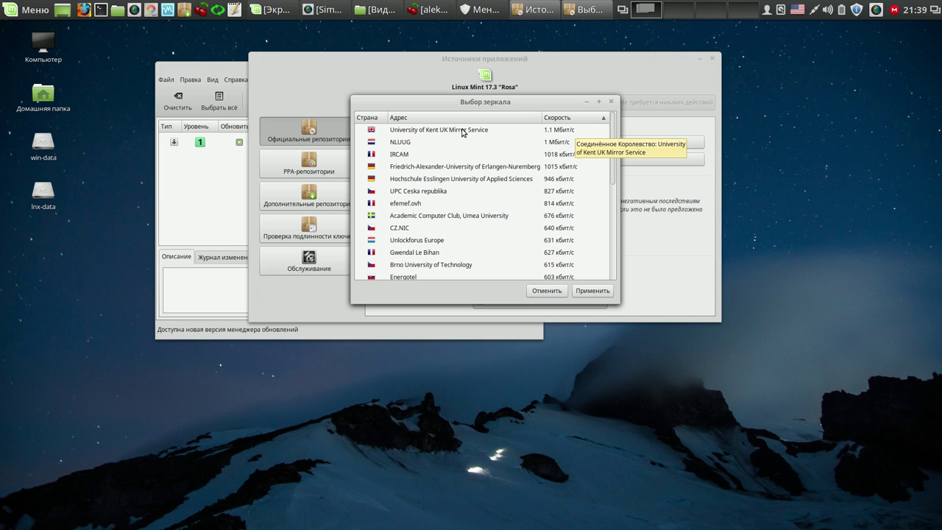
click(462, 131)
click(595, 289)
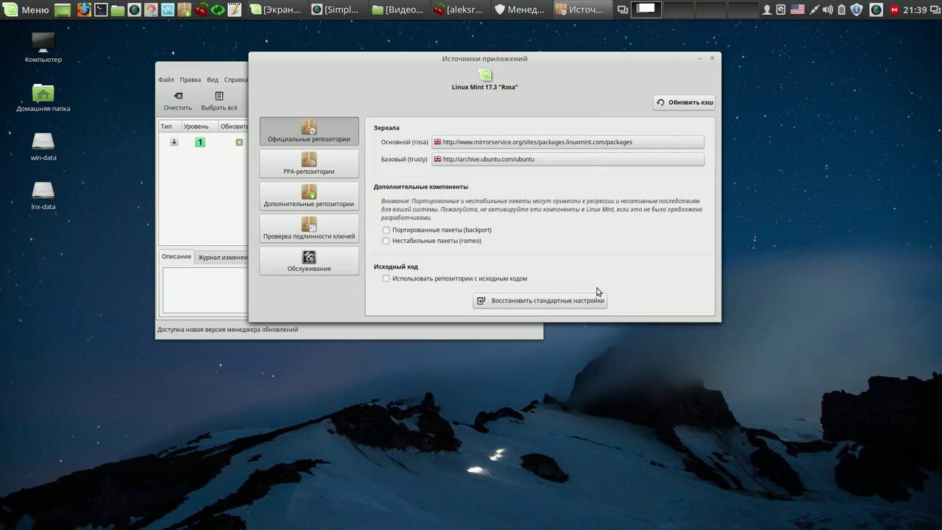
click(684, 103)
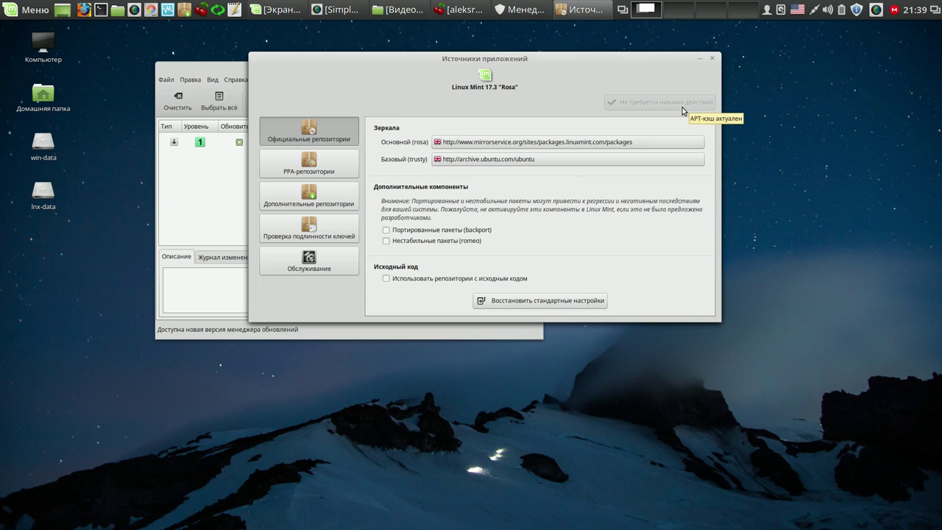
click(712, 59)
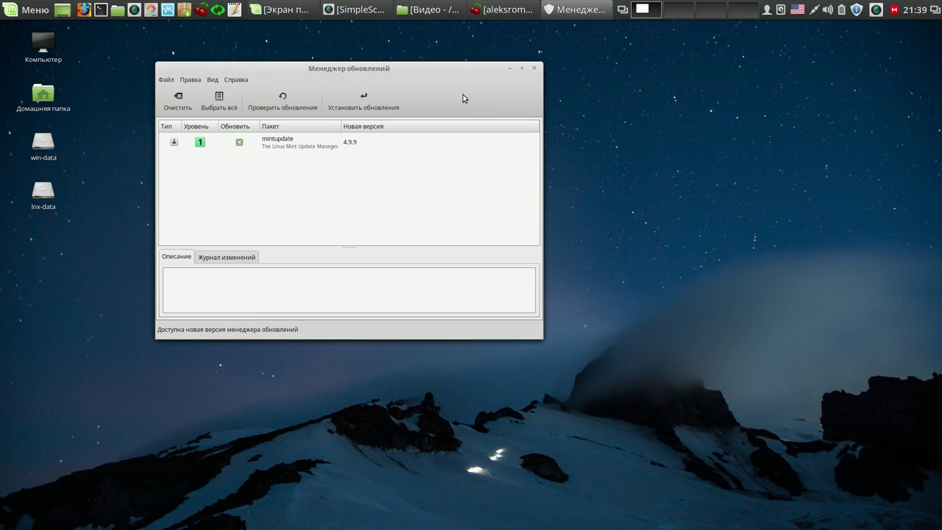
- Lower the 'Затем обновлять' auto-refresh interval by one day, apply, and confirm no updates are needed
click(282, 103)
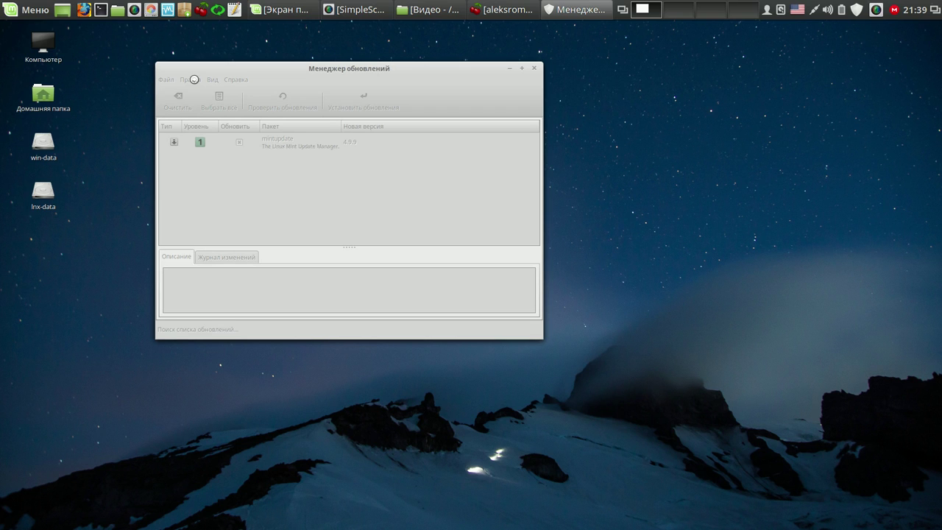
click(190, 79)
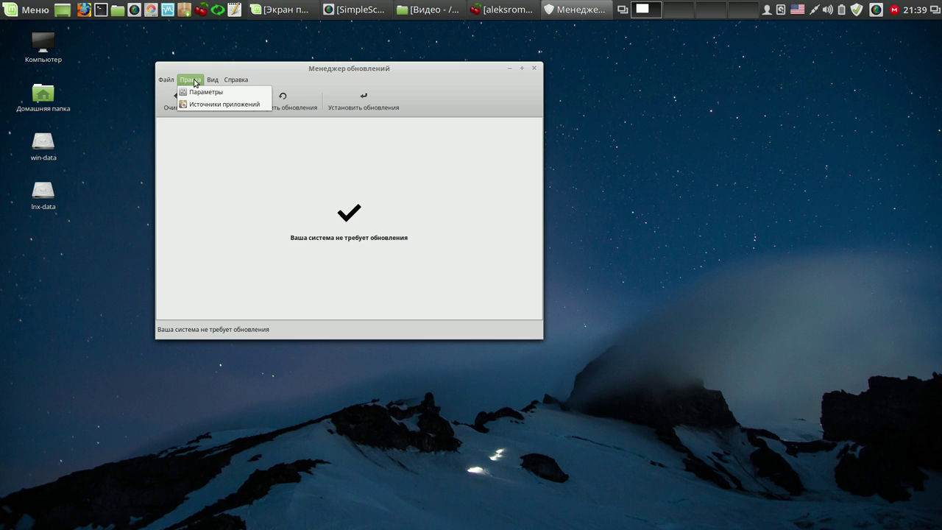
click(200, 92)
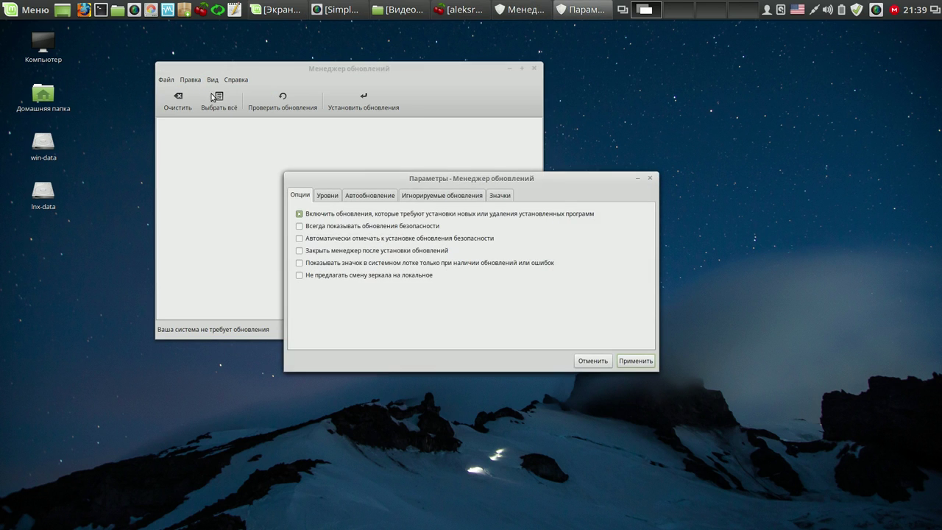
click(364, 196)
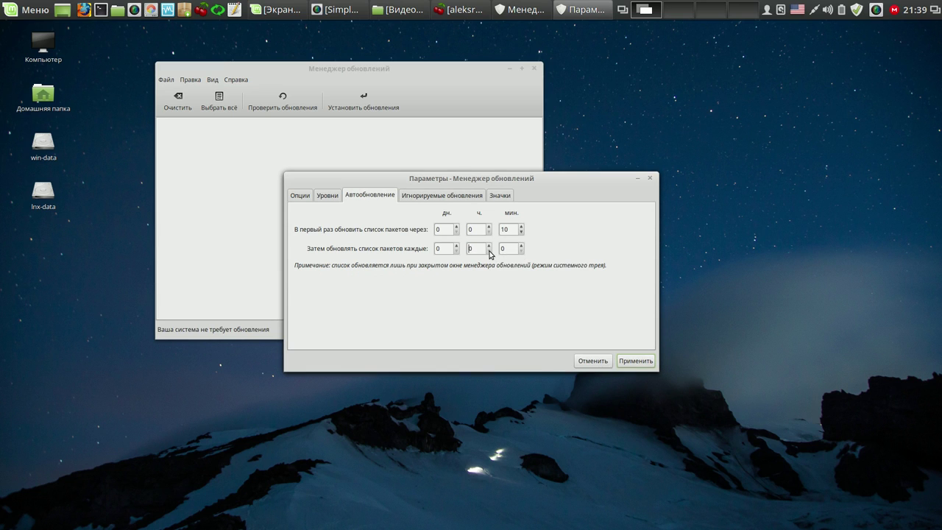
scroll(455, 247, up, 20)
scroll(456, 248, up, 12)
click(456, 252)
click(635, 361)
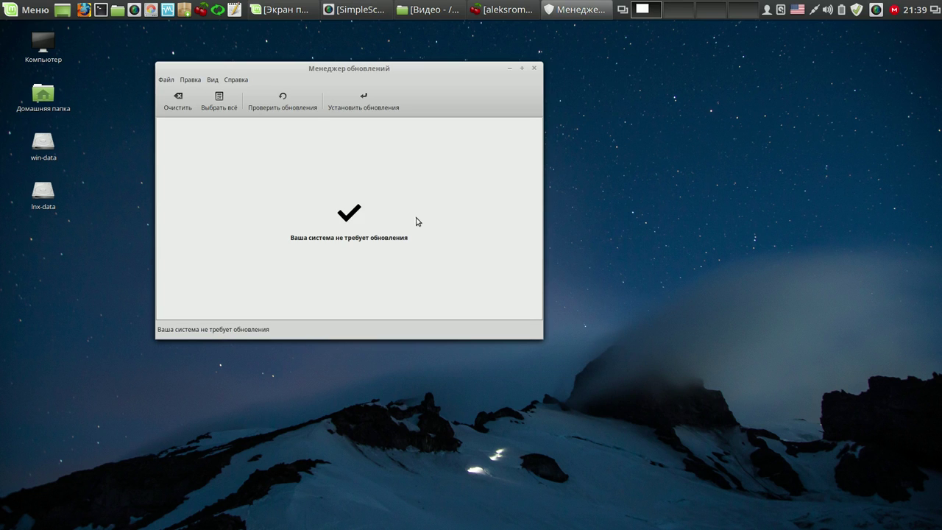
click(296, 105)
click(535, 70)
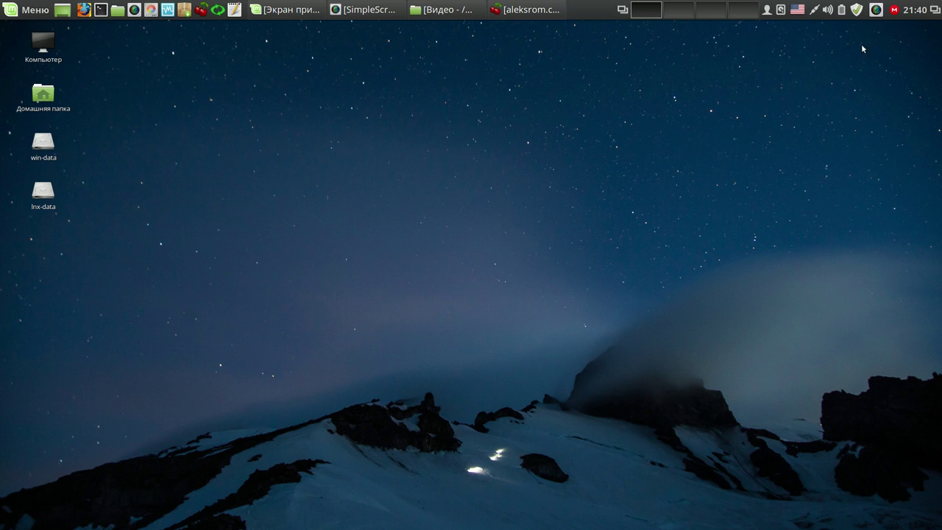
- Get Dropbox running again from its panel tray icon and bring up the Menu
click(875, 10)
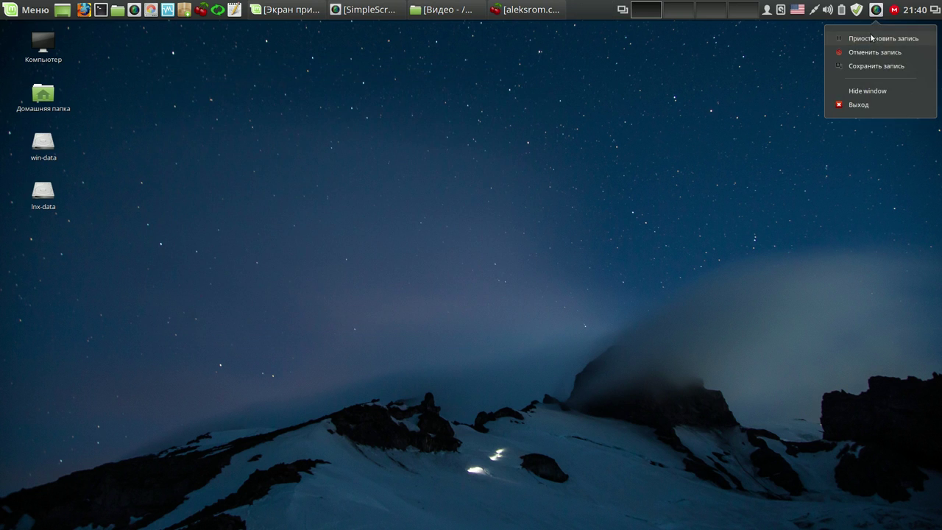
click(870, 37)
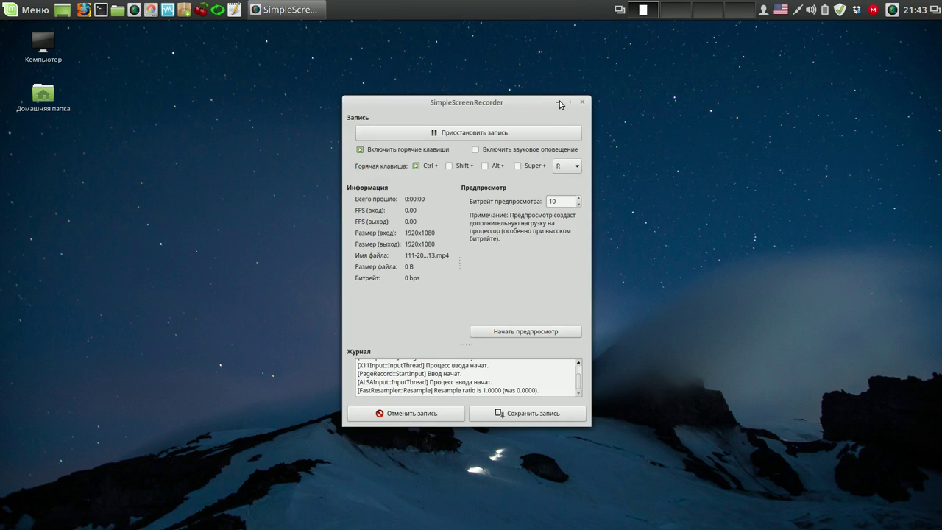
click(559, 101)
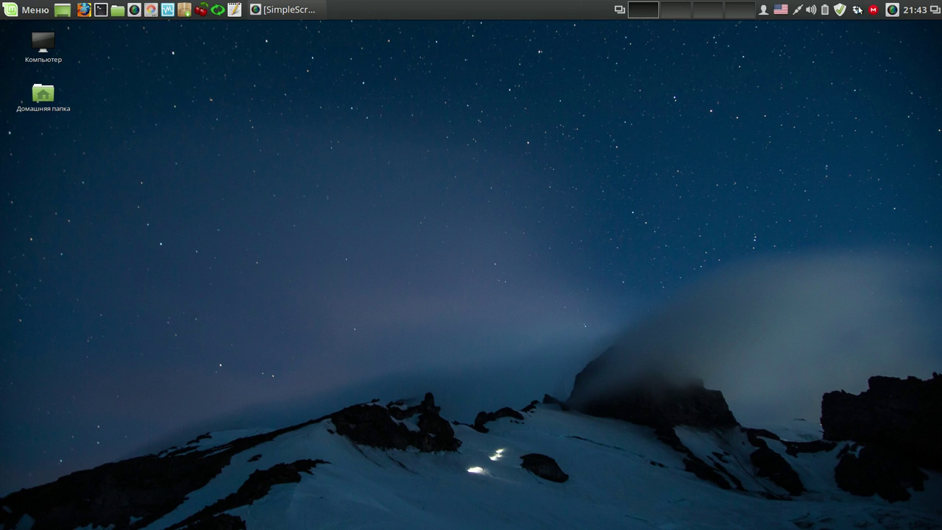
mouse_move(857, 10)
click(15, 11)
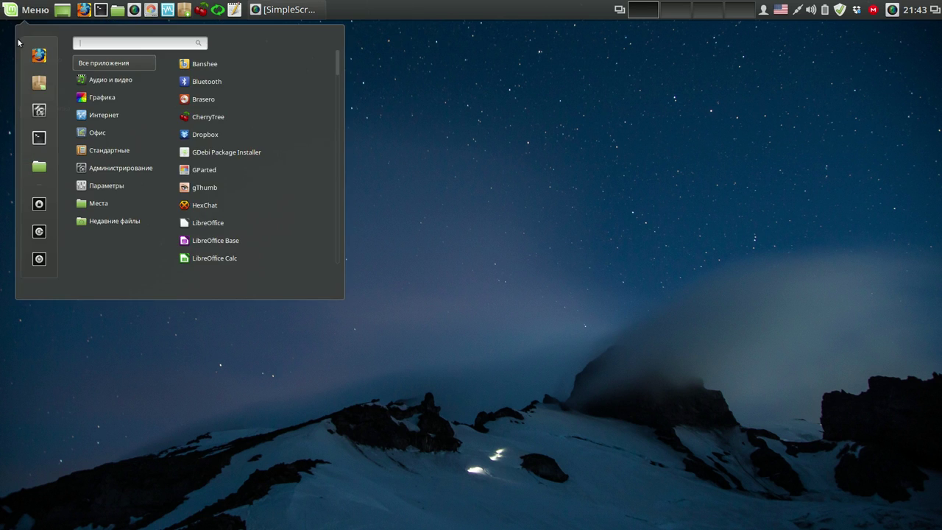
- Launch Software Manager from the menu favourites with the administrator password, retrying once
click(35, 85)
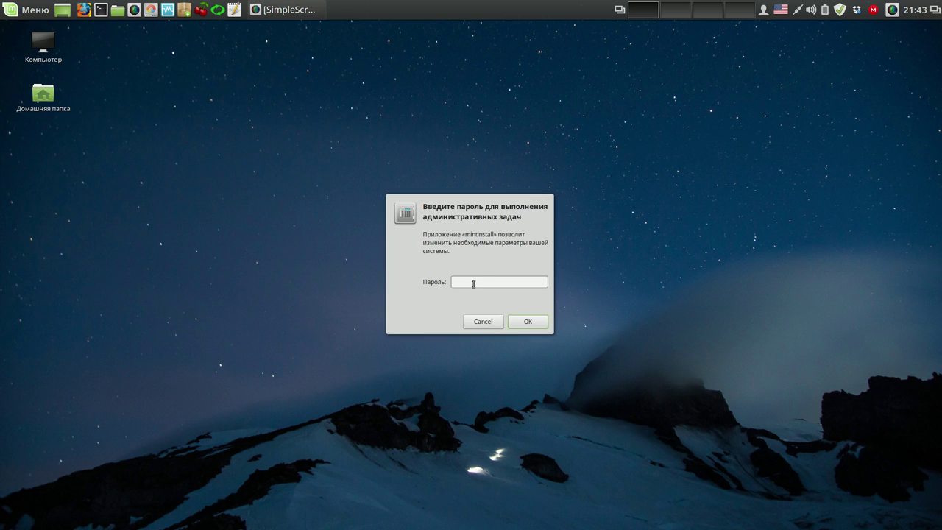
text(•••)
key(Return)
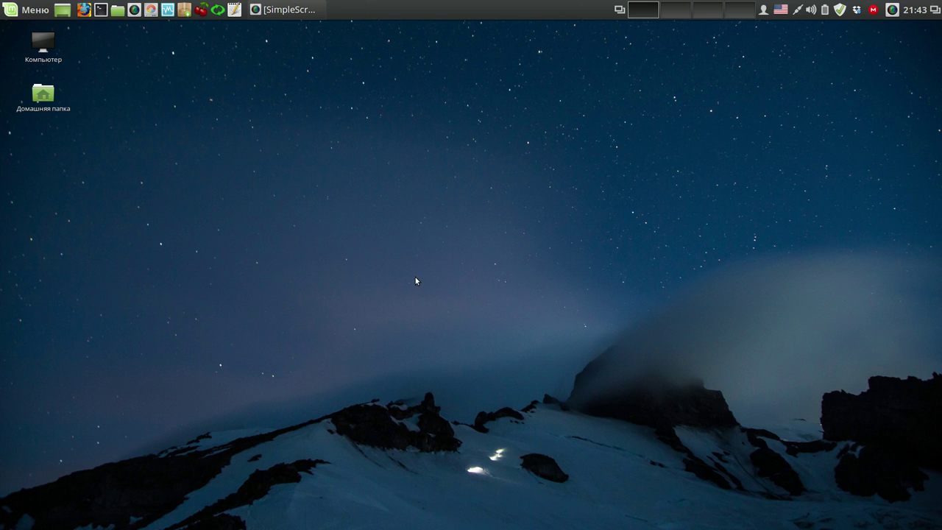
click(31, 10)
click(36, 79)
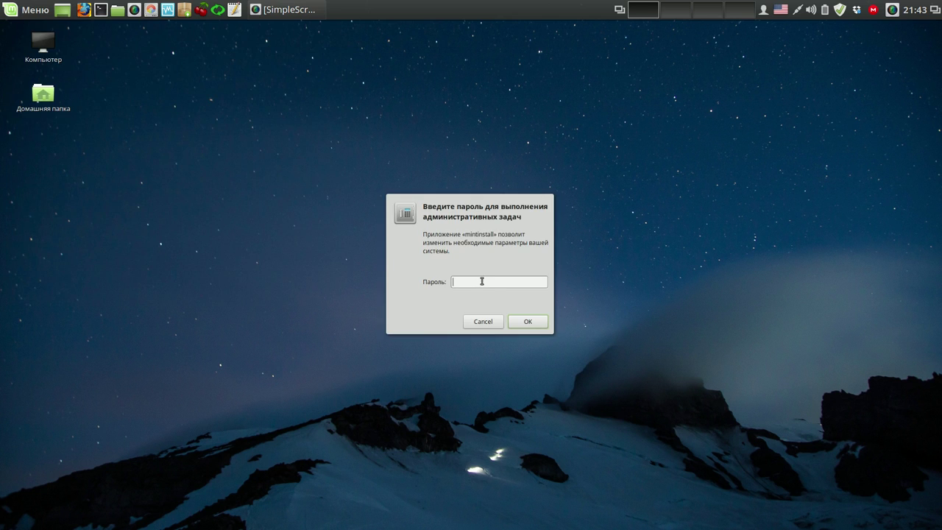
text(••••)
key(Return)
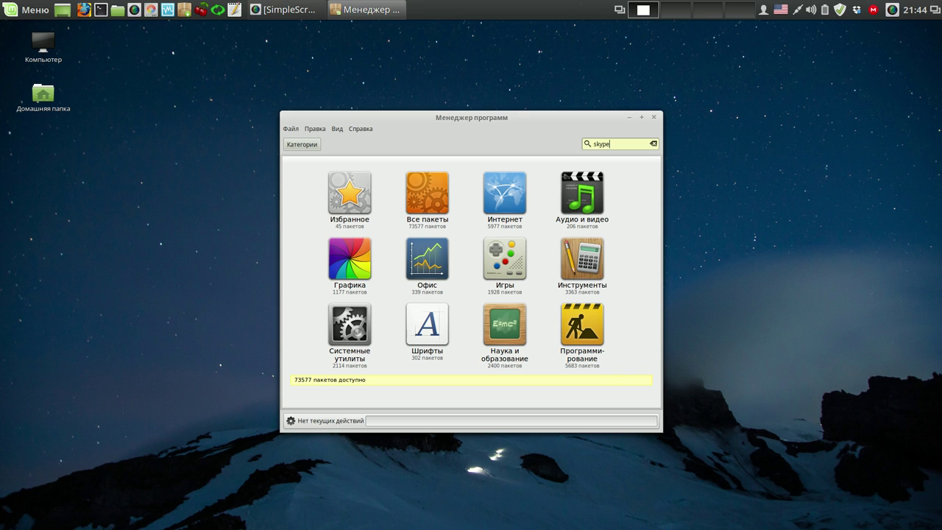
- Search for skype, open the main skype package, and start its installation
key(Return)
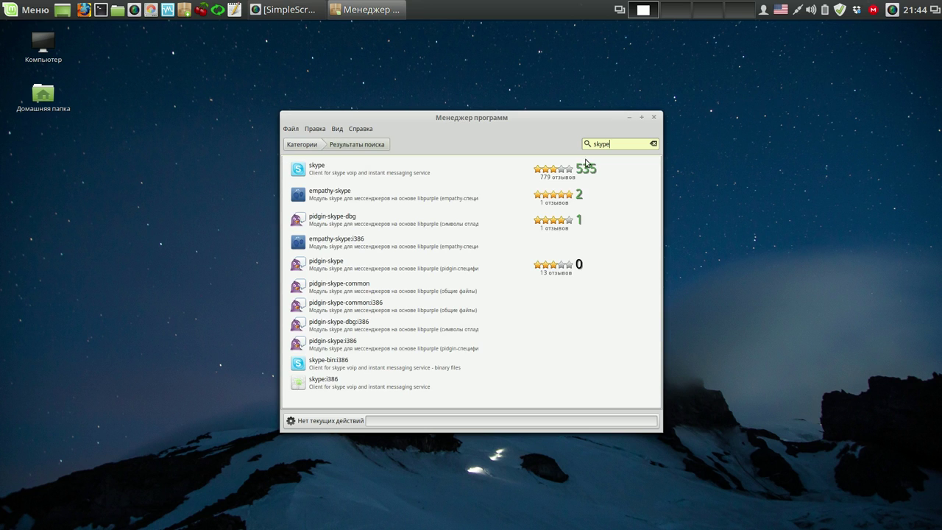
click(411, 173)
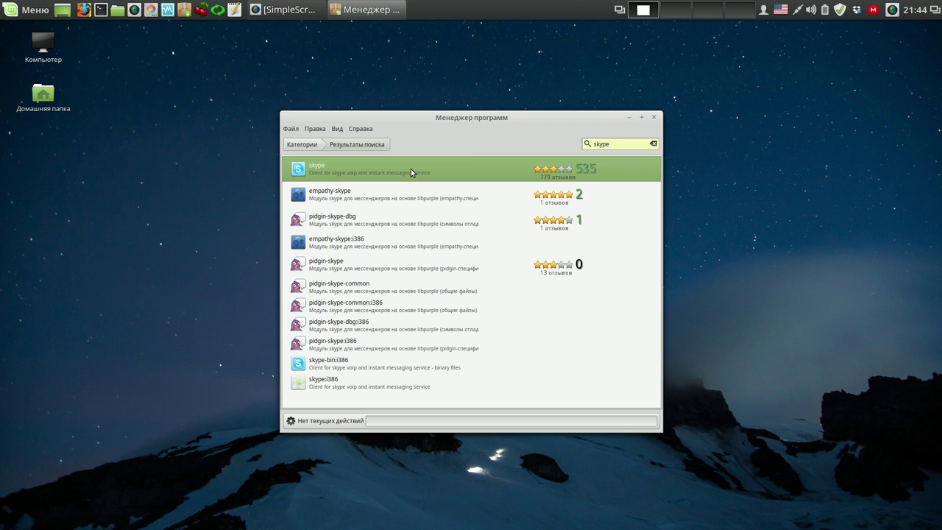
double_click(410, 170)
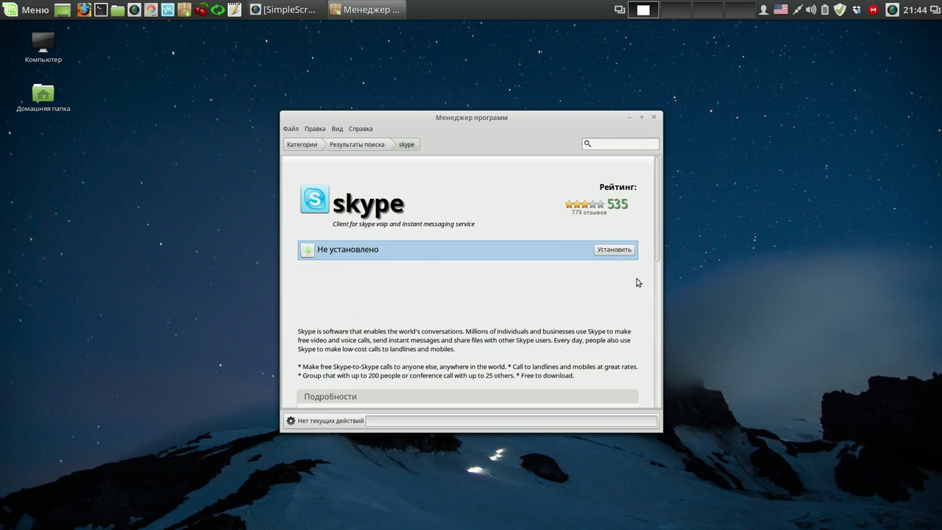
click(628, 251)
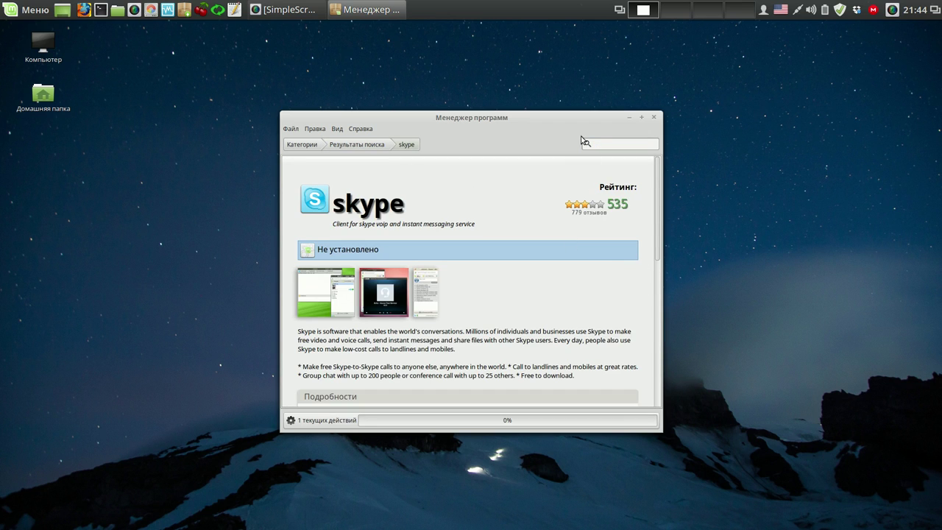
drag(577, 130, 823, 121)
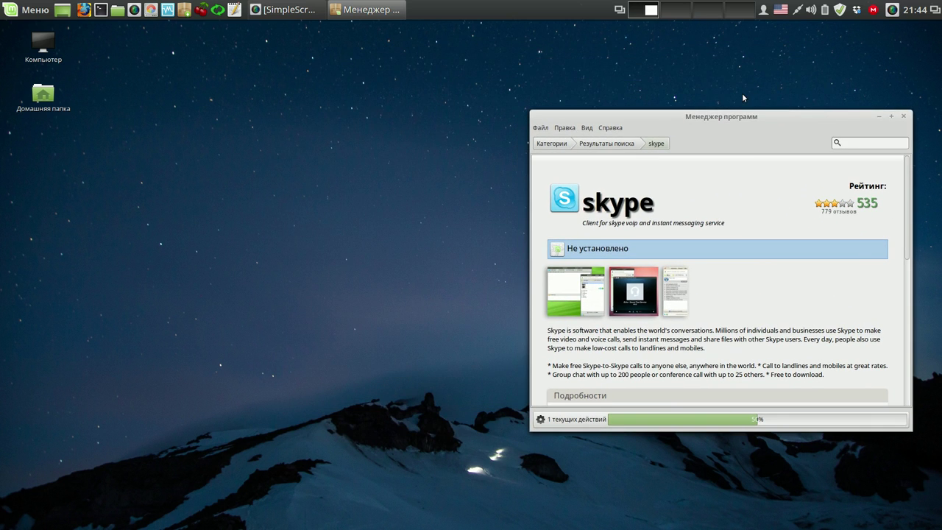
- Download the Weather and Power-off applets from the online applets list
right_click(472, 11)
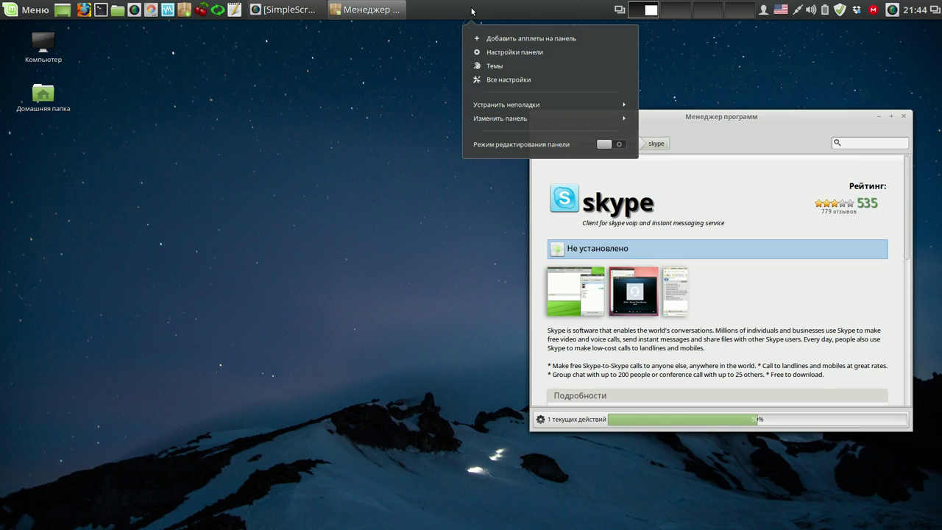
click(492, 39)
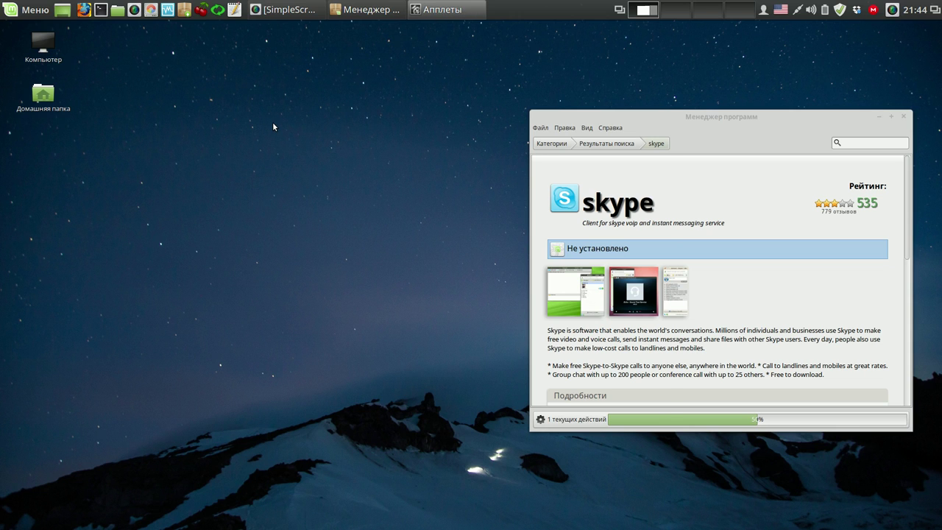
click(533, 151)
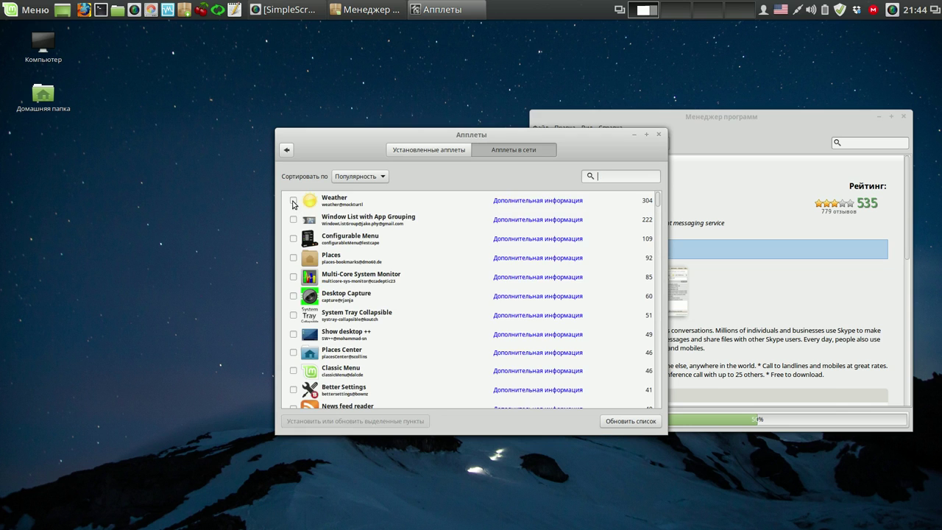
click(293, 200)
click(311, 421)
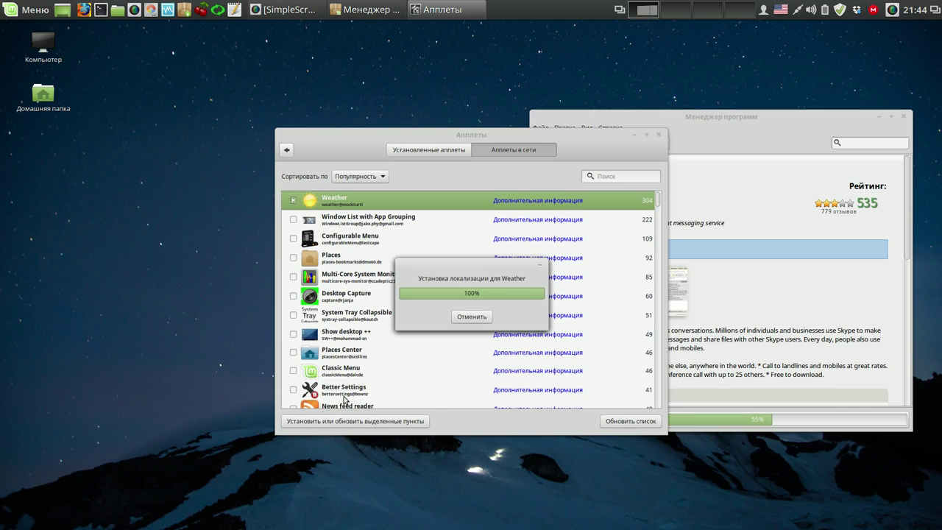
click(605, 181)
text(off)
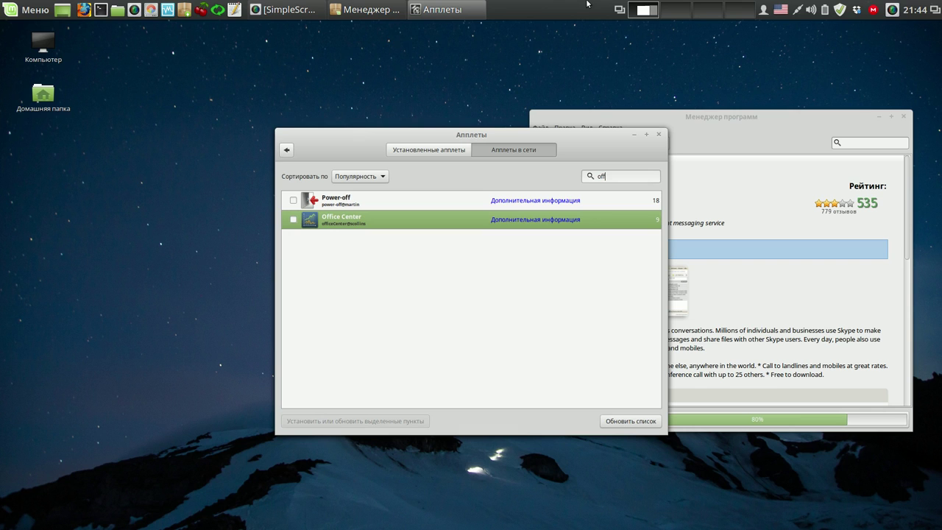
click(293, 199)
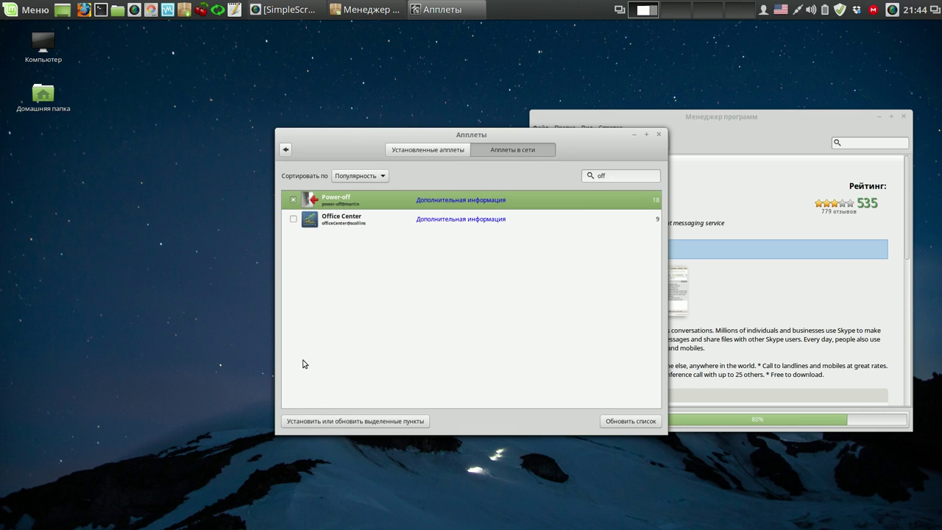
click(318, 423)
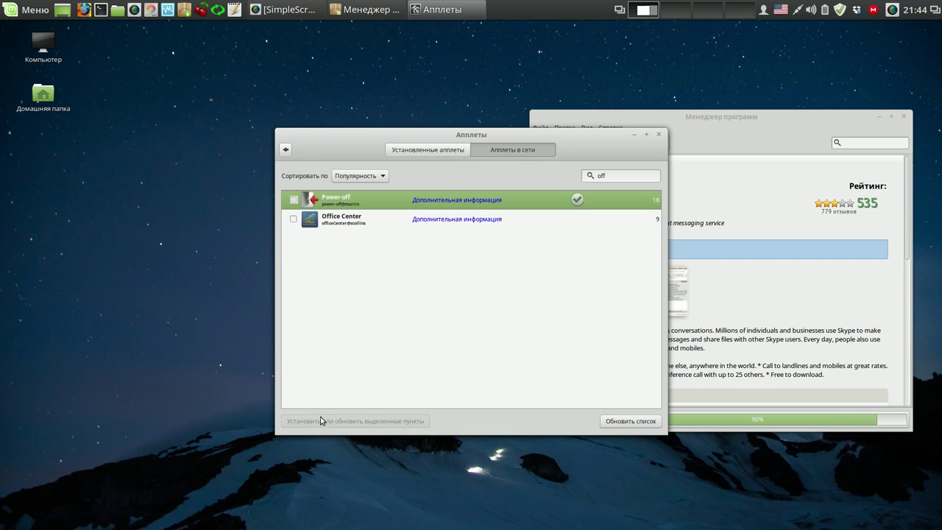
- Add the installed Weather and power-off applets to the panel
click(450, 151)
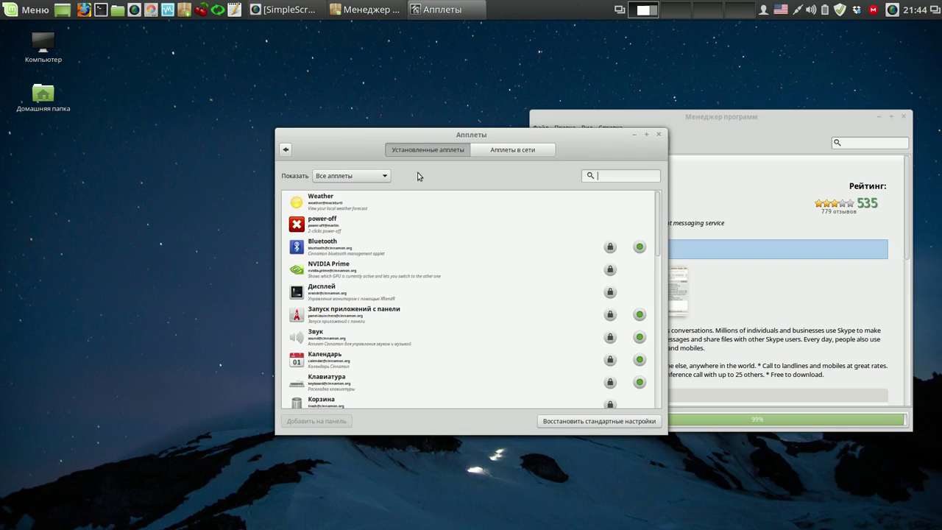
click(337, 205)
click(316, 421)
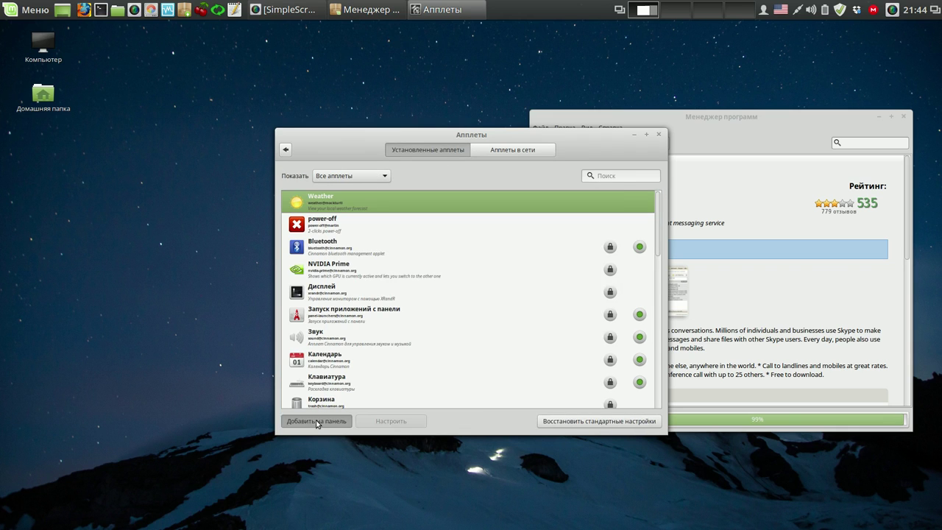
click(329, 218)
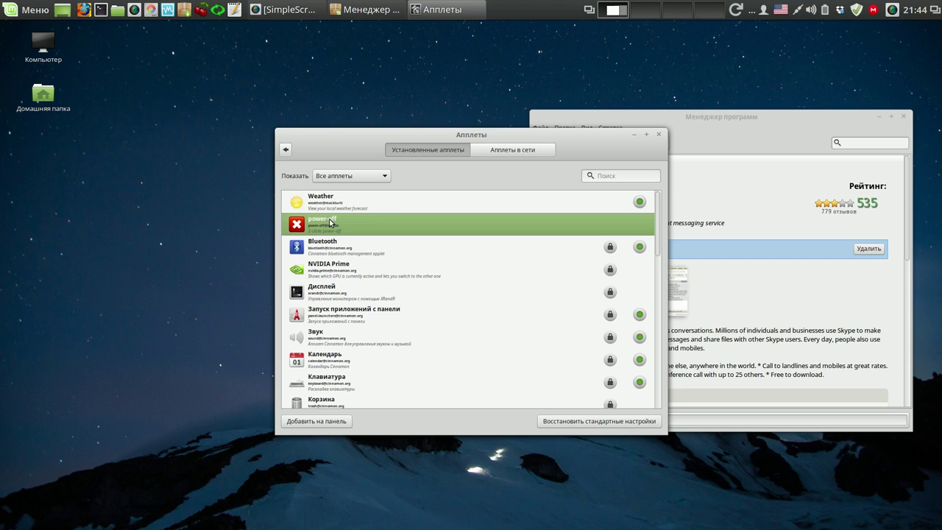
click(315, 423)
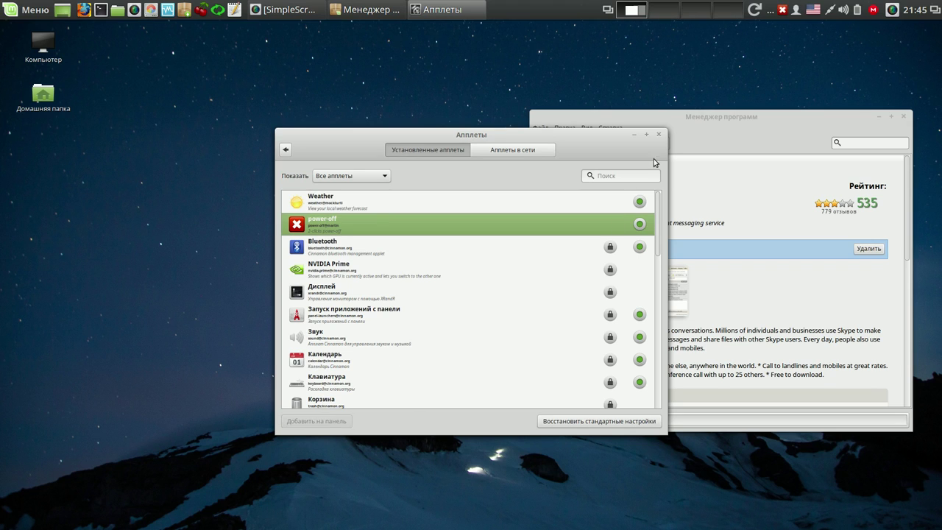
click(660, 134)
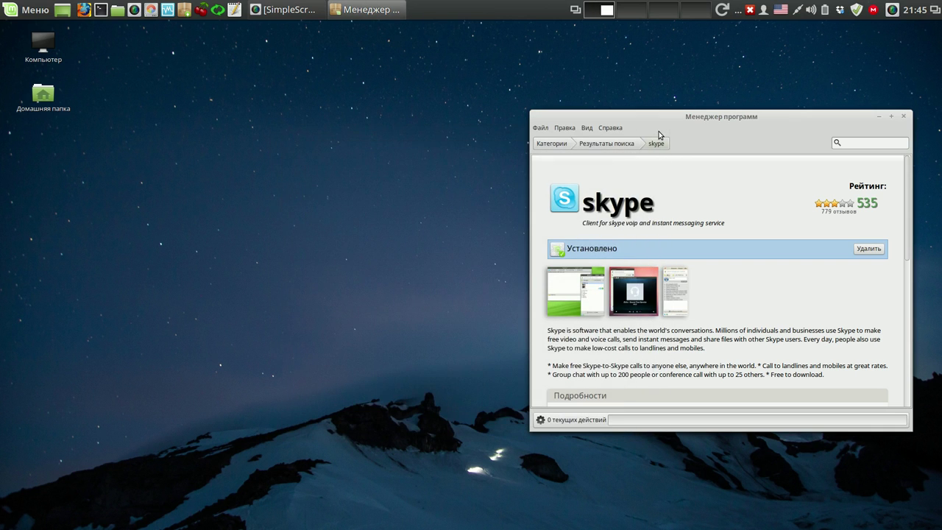
drag(781, 120, 398, 73)
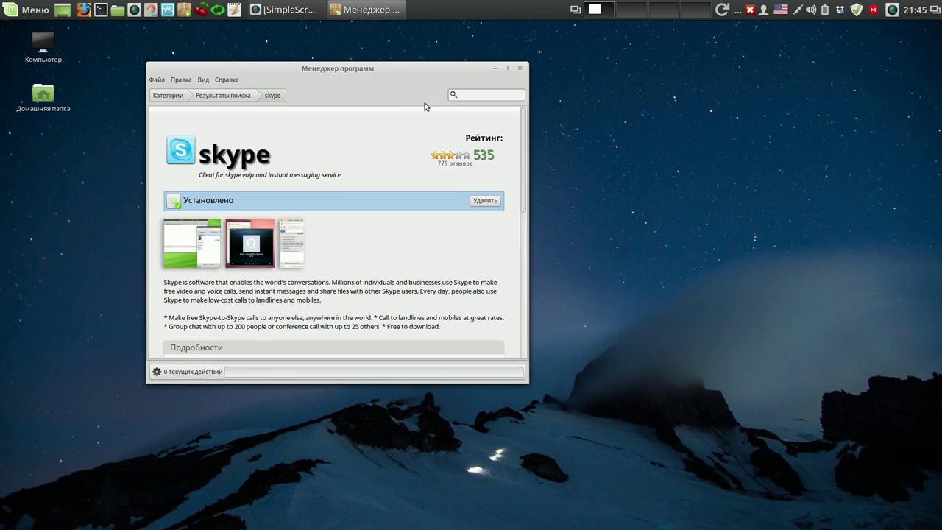
- Close Software Manager and open Документы/команды и видео.ctb in CherryTree
click(520, 68)
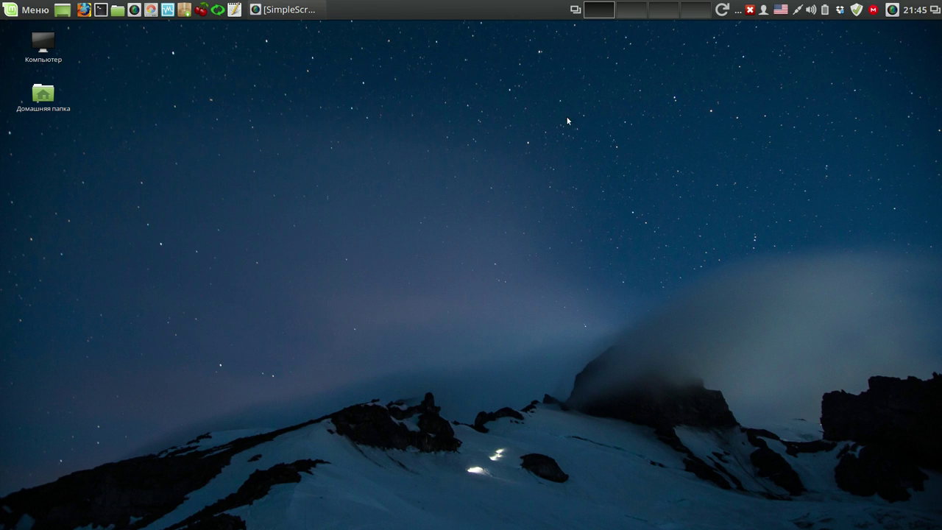
click(201, 10)
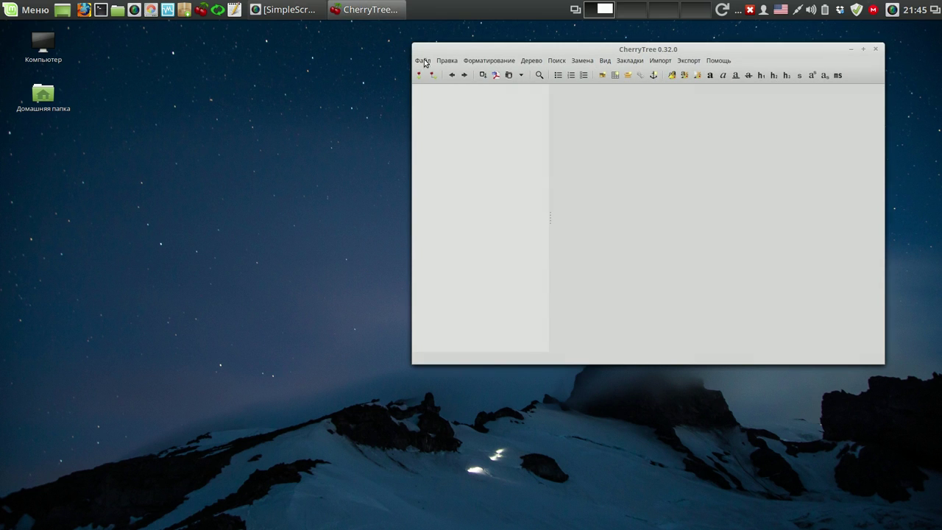
click(422, 60)
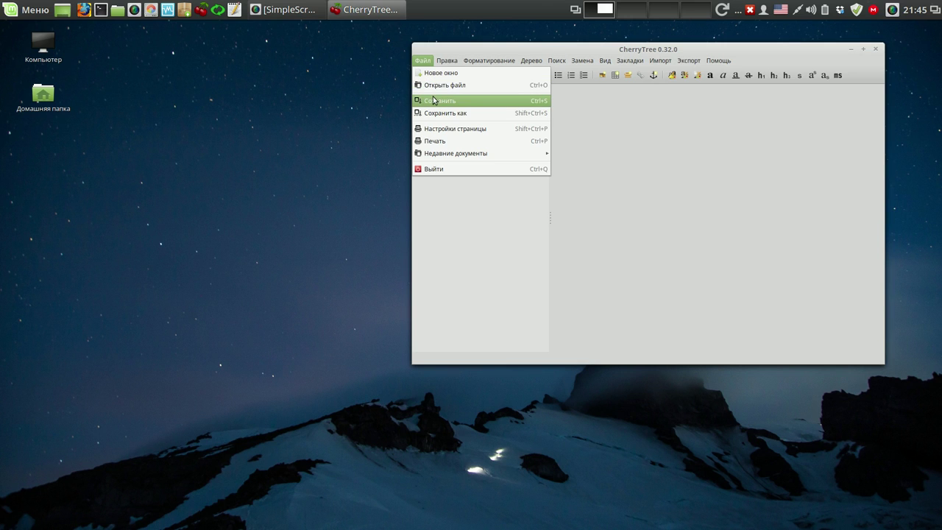
click(440, 86)
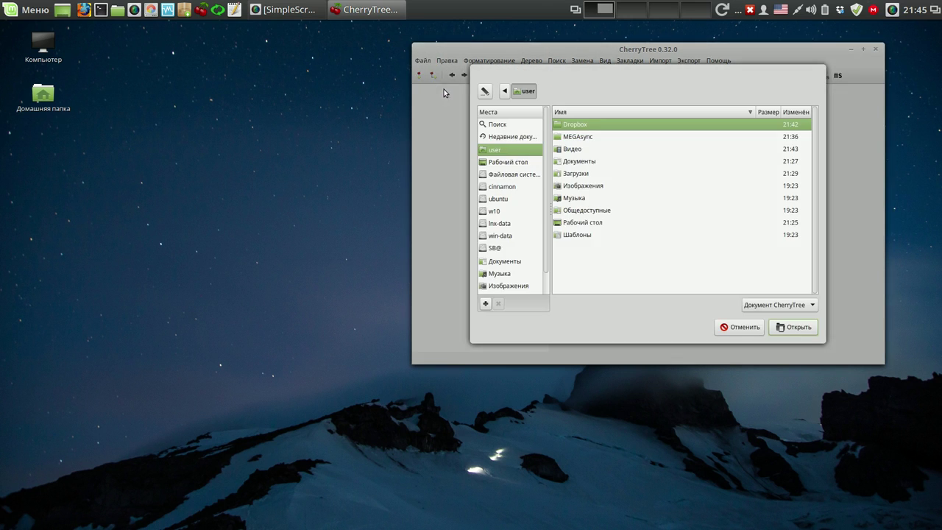
click(509, 262)
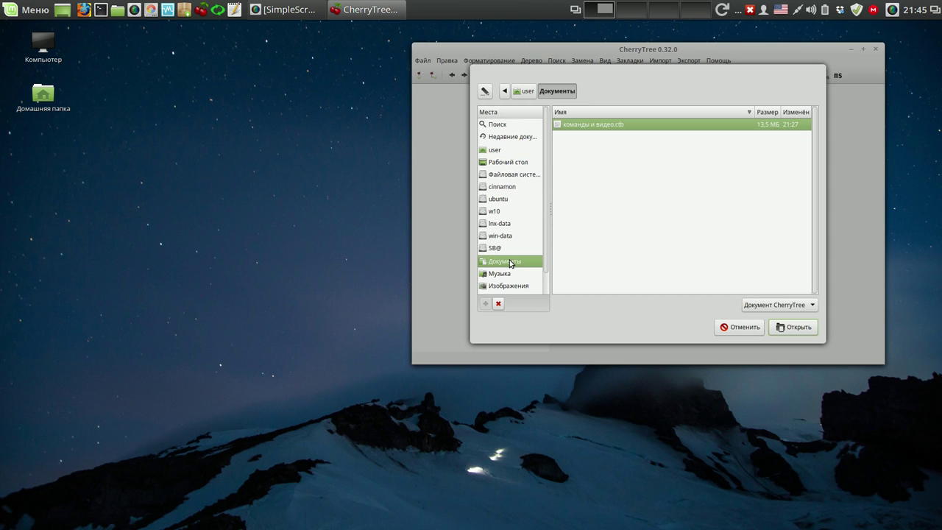
double_click(603, 124)
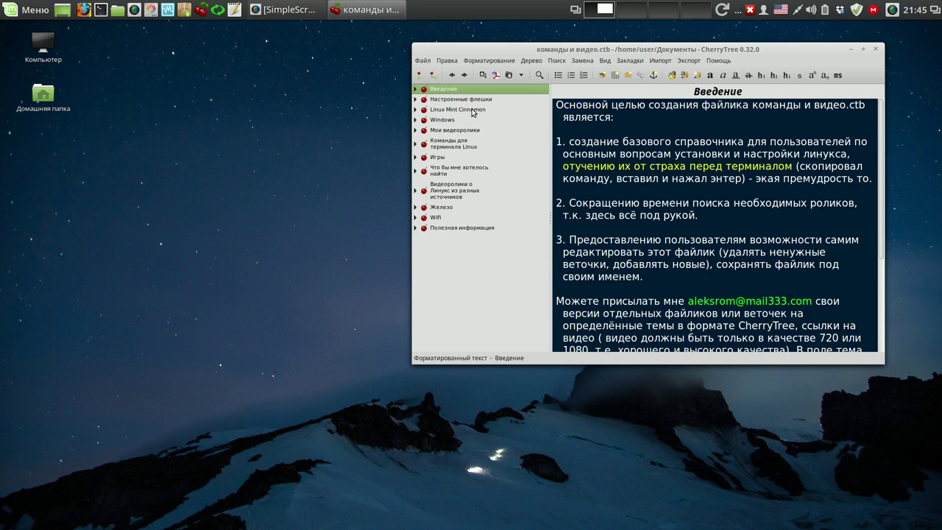
click(471, 111)
- Copy the weather code RSXX0063 and open the Weather applet's settings
drag(694, 52, 377, 69)
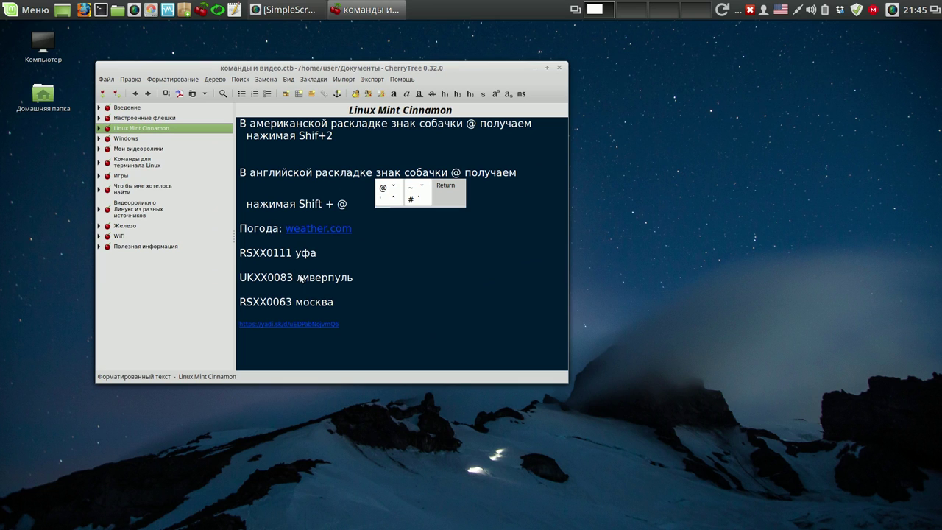
drag(292, 303, 239, 304)
right_click(246, 303)
click(264, 322)
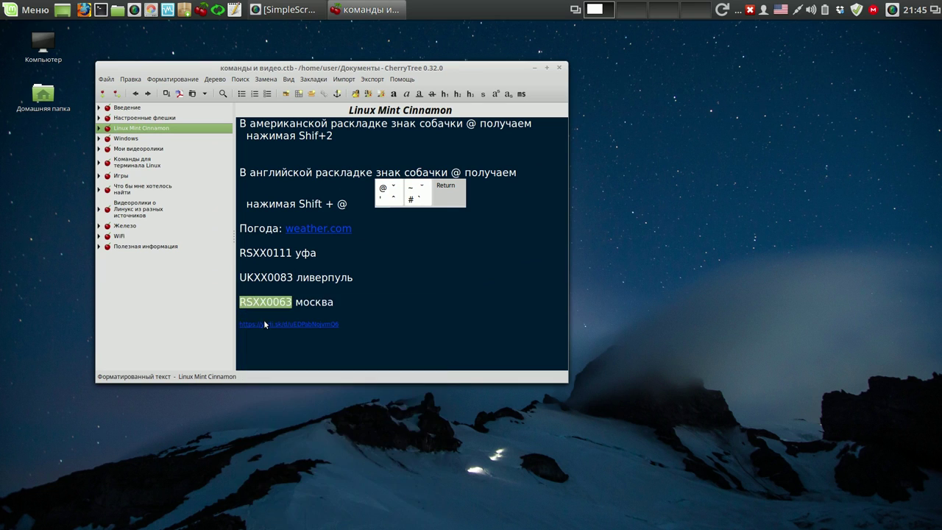
right_click(727, 13)
click(760, 55)
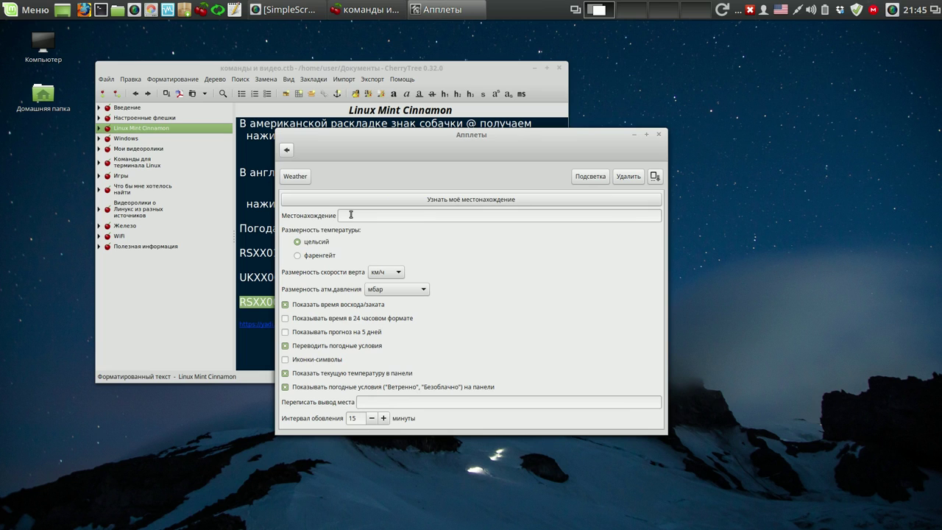
- Paste RSXX0063 as location, show only temperature, set pressure to мм рт.ст., then view the forecast
right_click(351, 214)
click(368, 248)
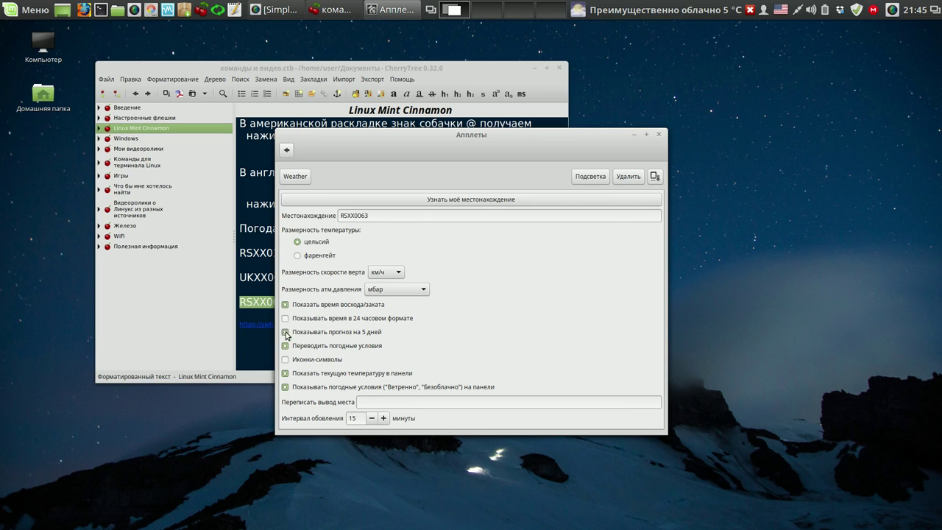
click(285, 387)
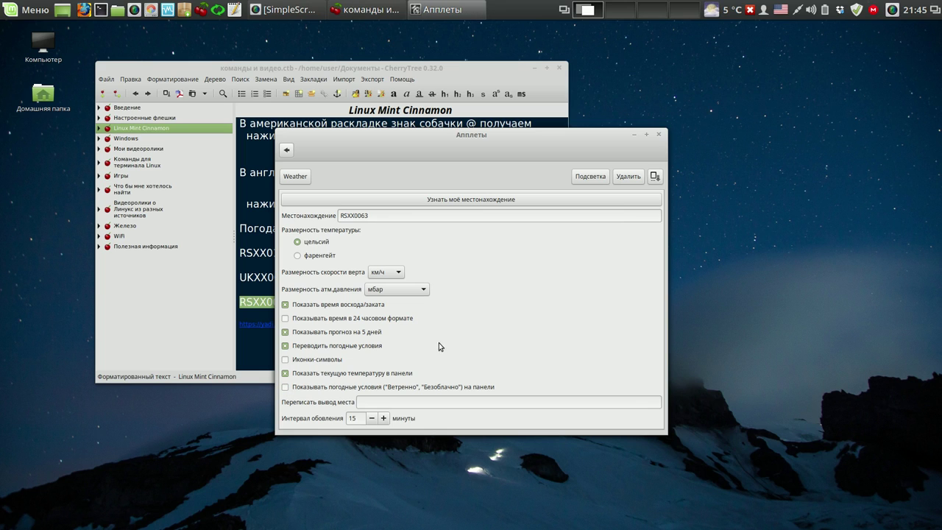
click(423, 292)
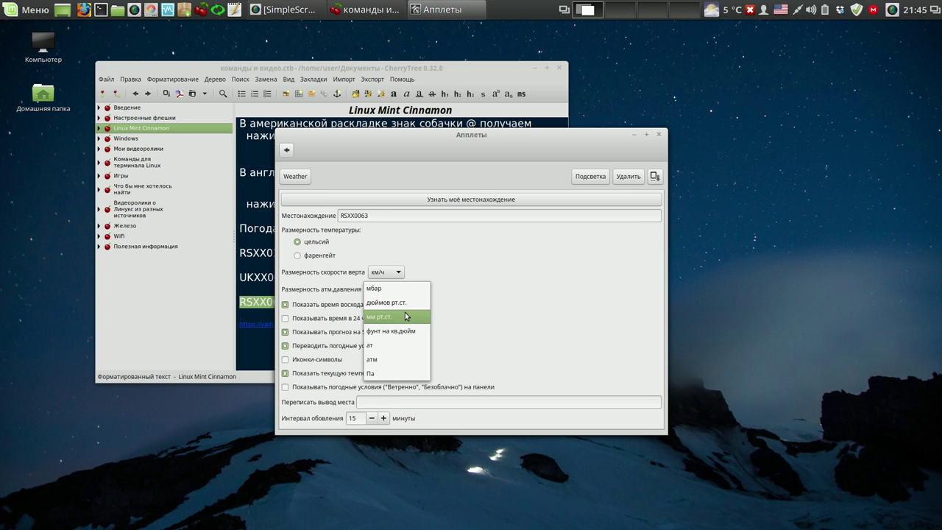
click(405, 315)
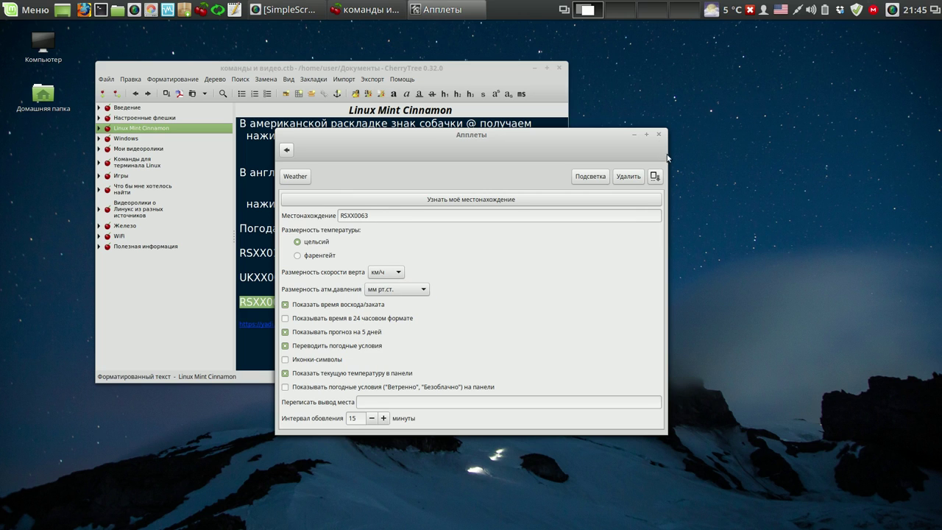
click(658, 135)
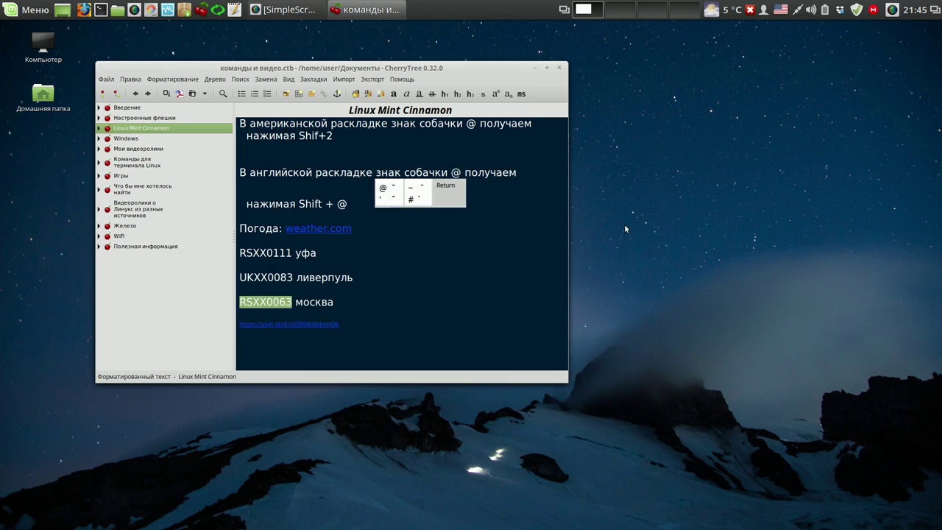
click(728, 12)
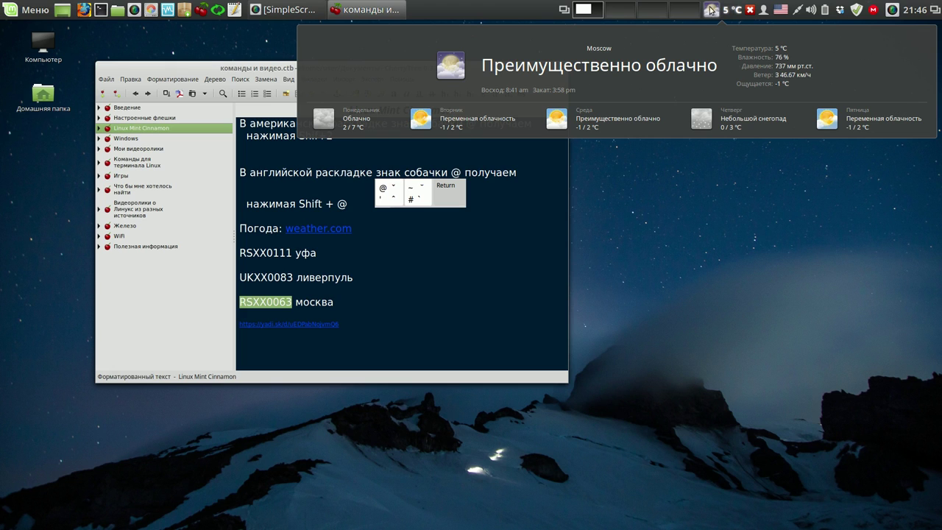
click(711, 209)
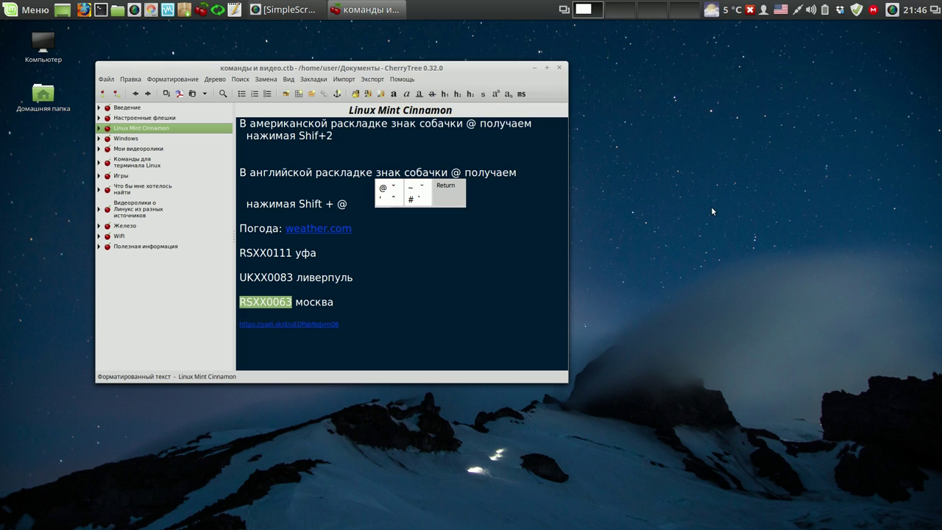
click(914, 12)
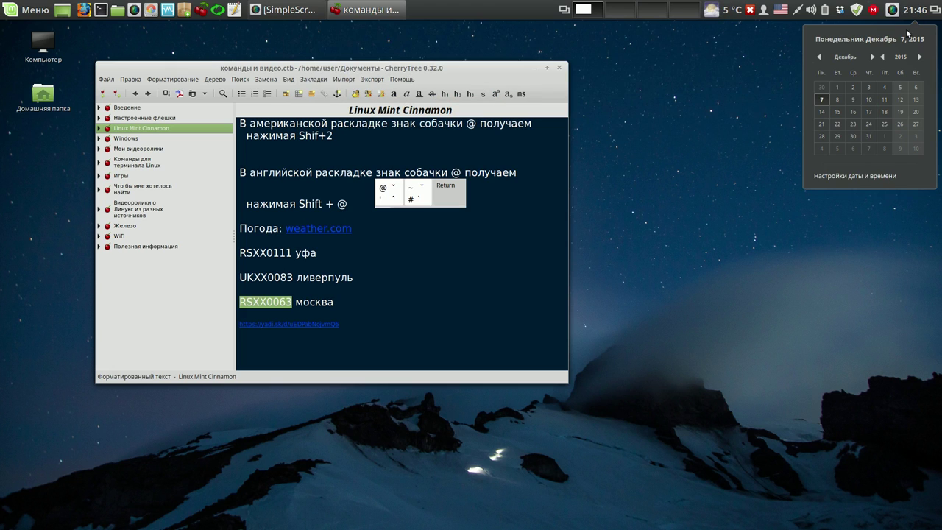
click(857, 176)
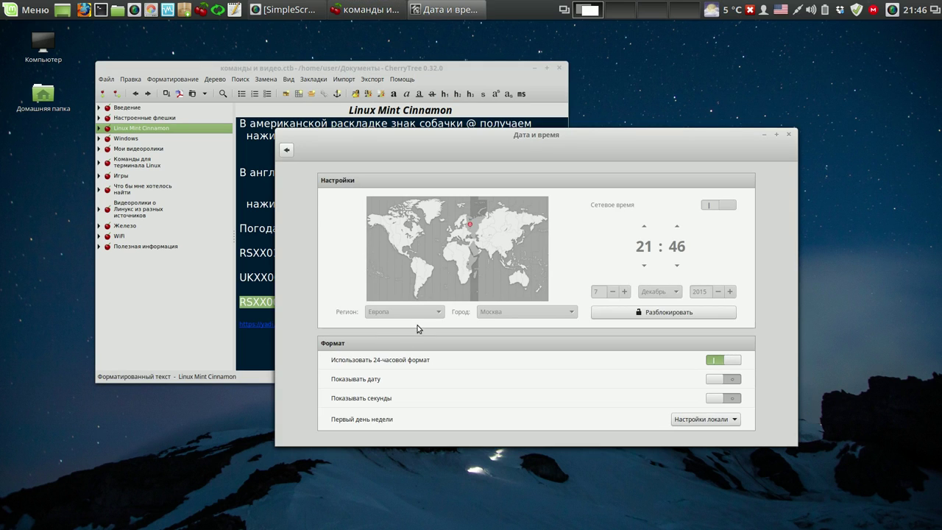
click(789, 134)
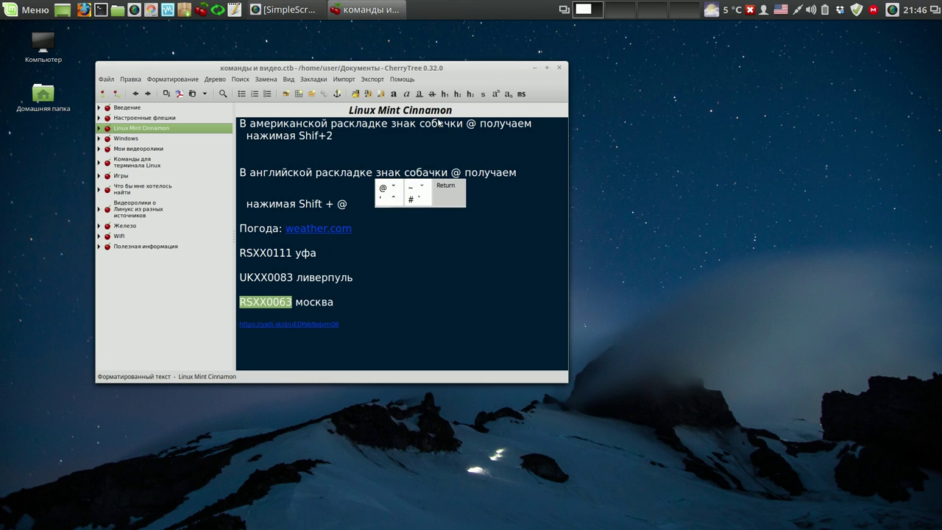
drag(475, 68, 498, 56)
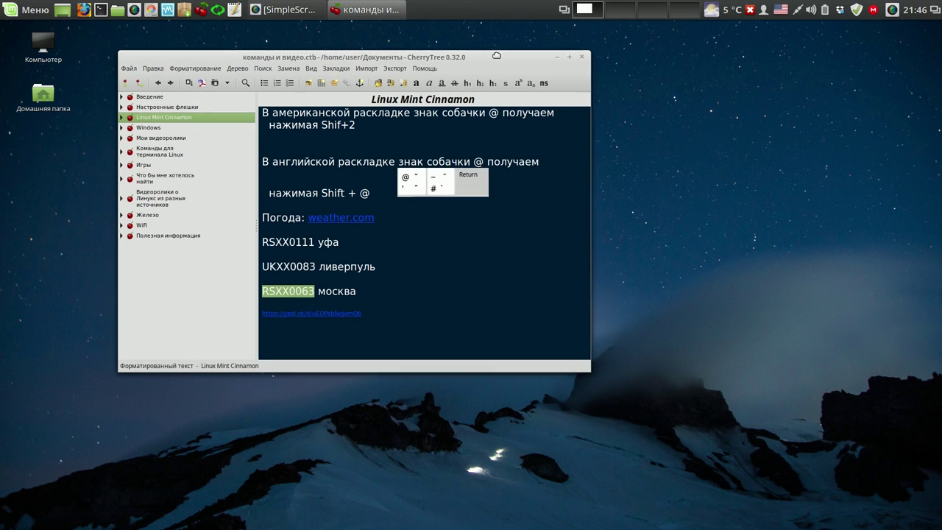
click(409, 273)
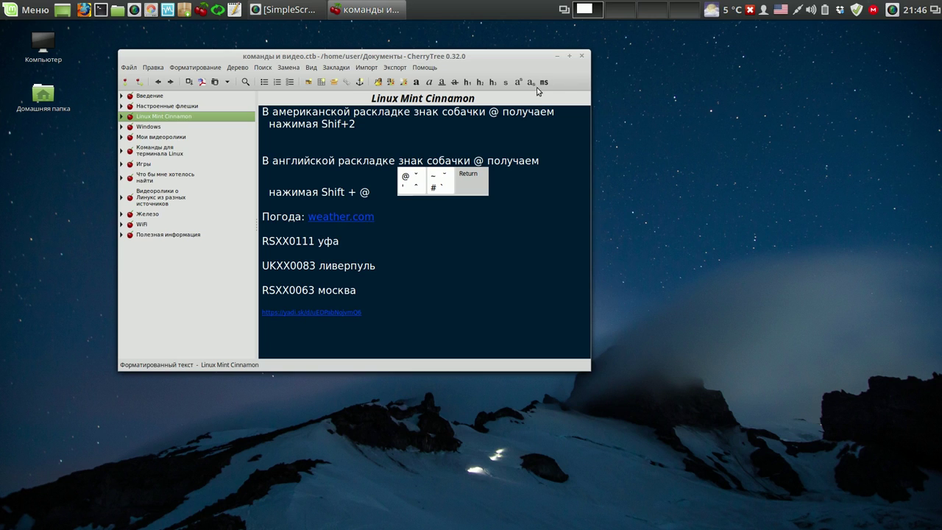
- Close CherryTree, check the keyboard layout applet's configuration, and close the Applets window
click(583, 56)
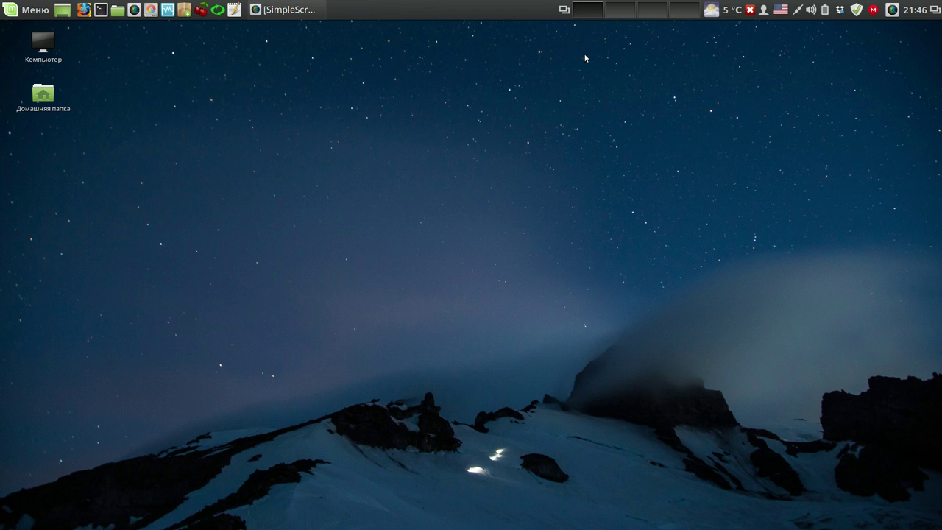
right_click(785, 13)
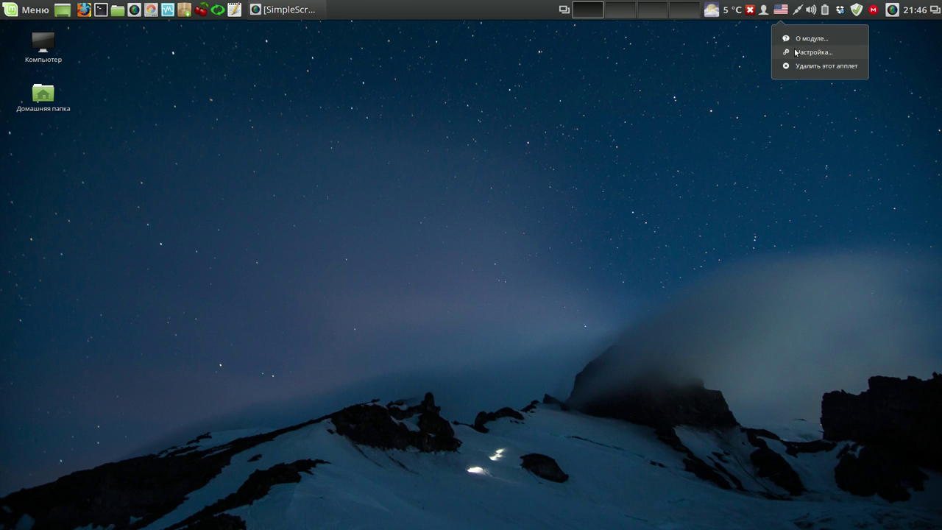
click(795, 52)
click(303, 181)
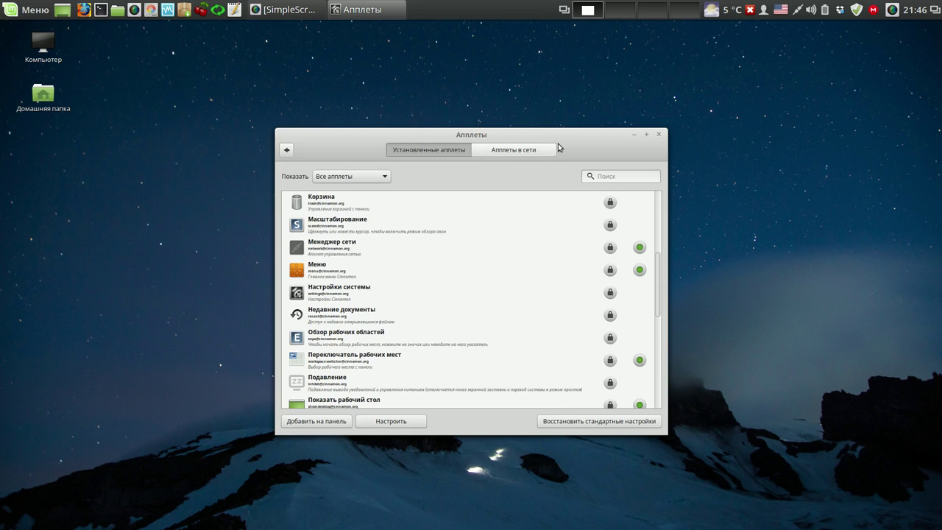
click(658, 134)
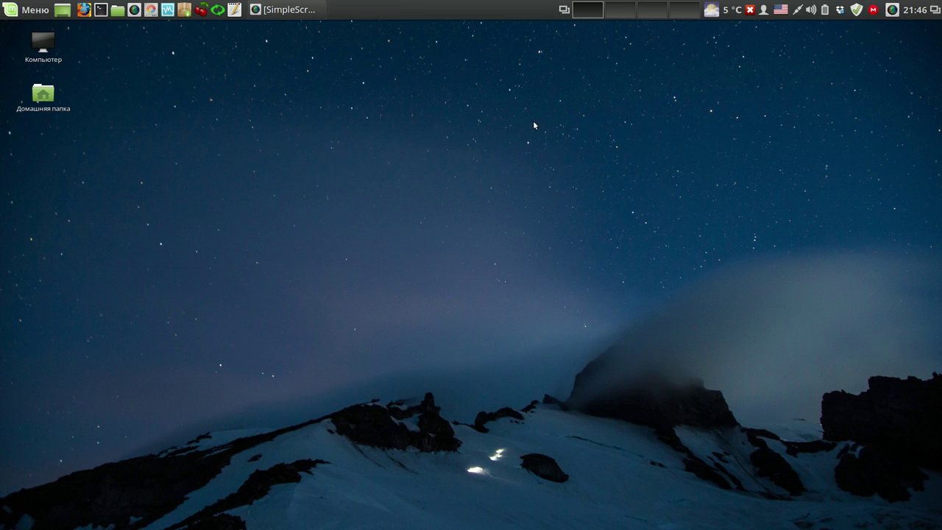
click(39, 10)
- Open the Layouts page of the Keyboard settings from System Settings
click(37, 112)
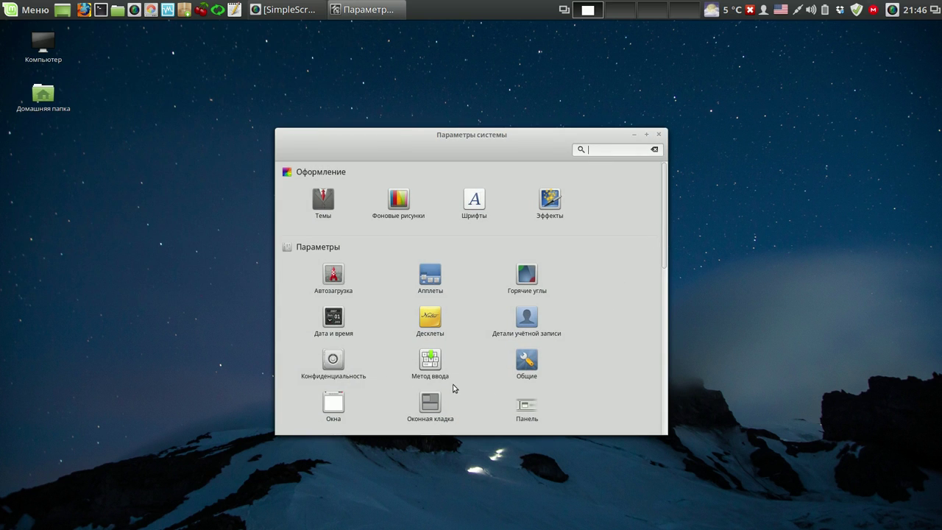
drag(663, 225, 654, 374)
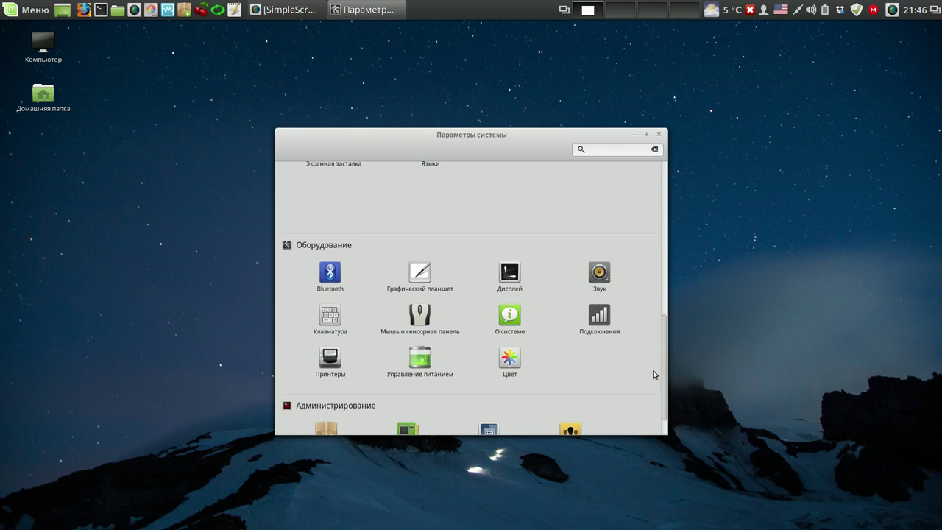
click(338, 323)
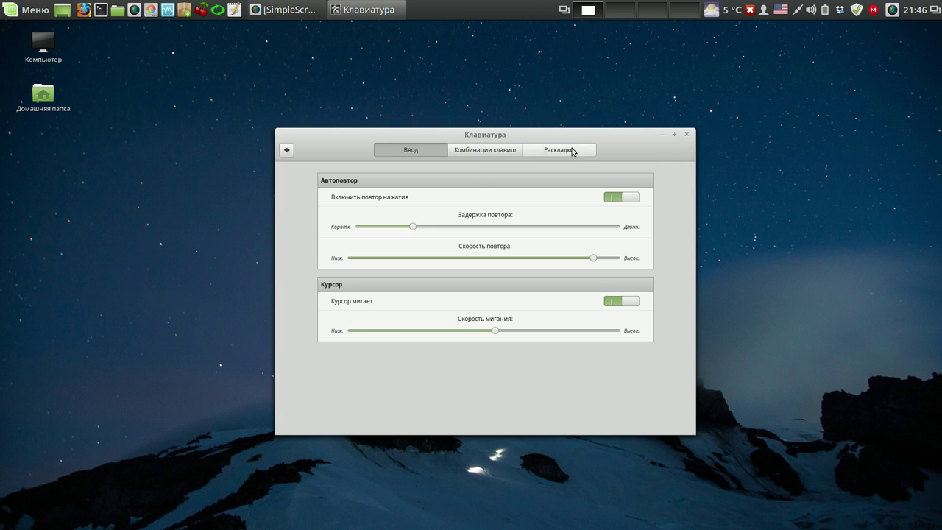
click(571, 150)
drag(551, 141, 459, 35)
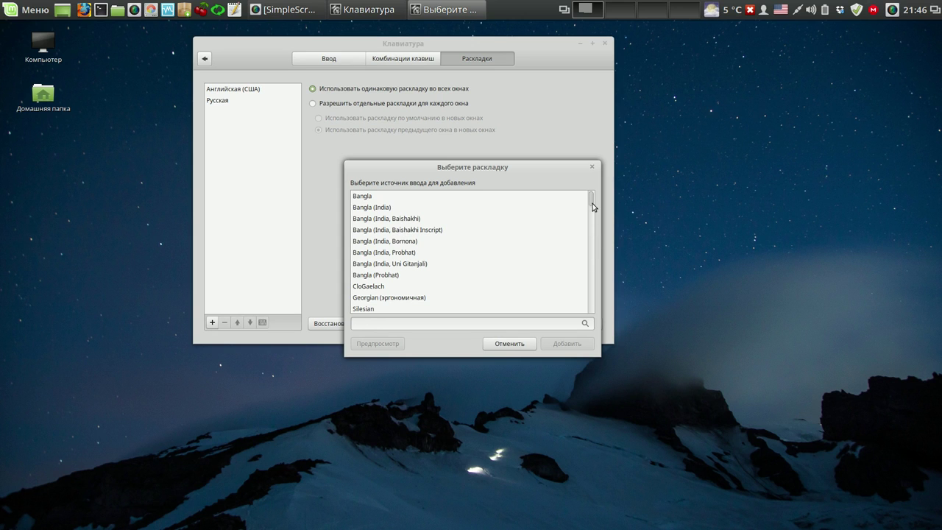
- Add the English (UK) layout, remove English (US), and move UK above Russian
scroll(593, 206, down, 5)
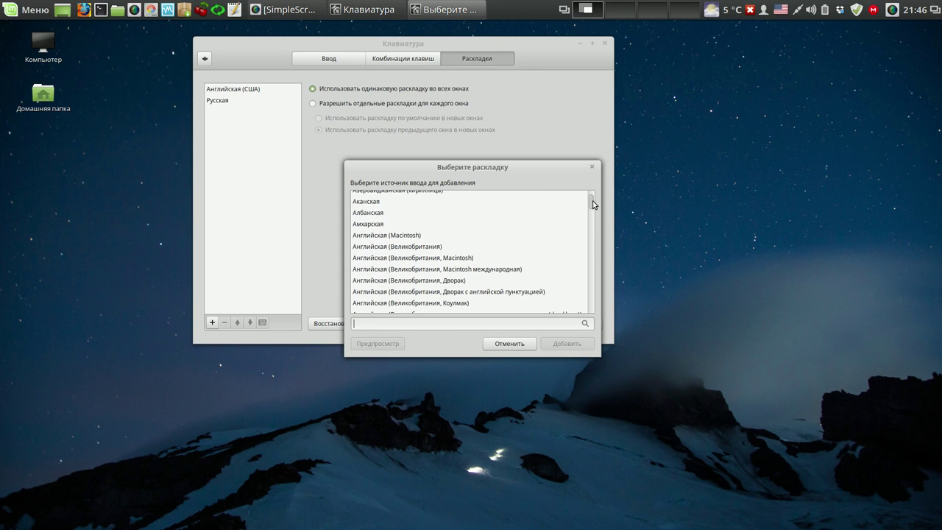
click(437, 246)
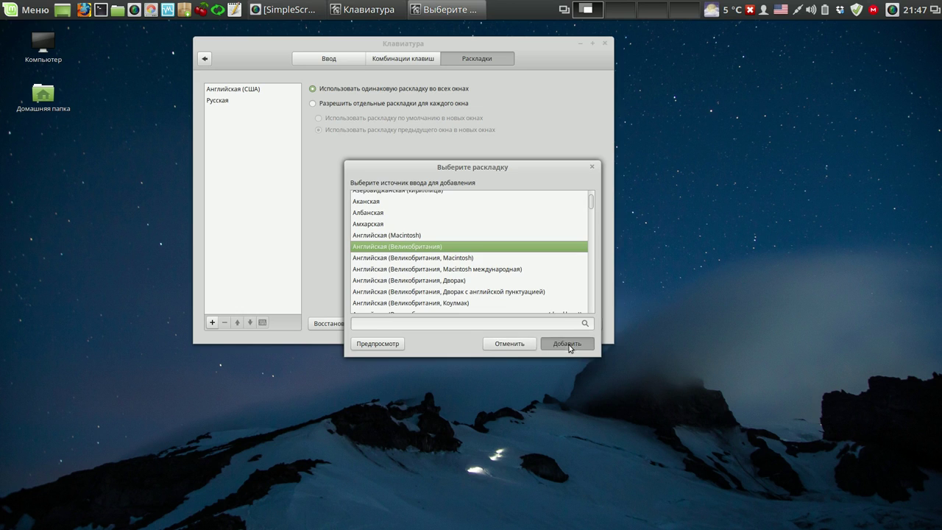
click(567, 344)
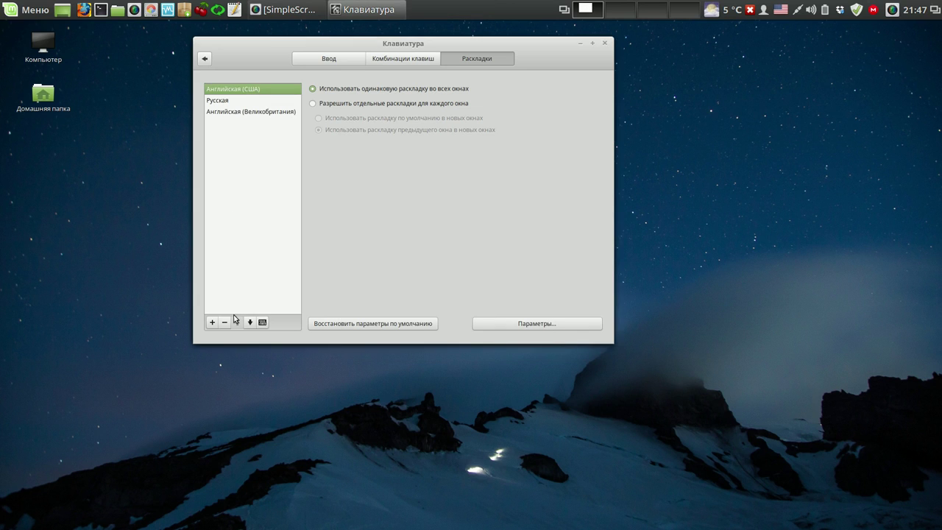
click(225, 323)
click(228, 103)
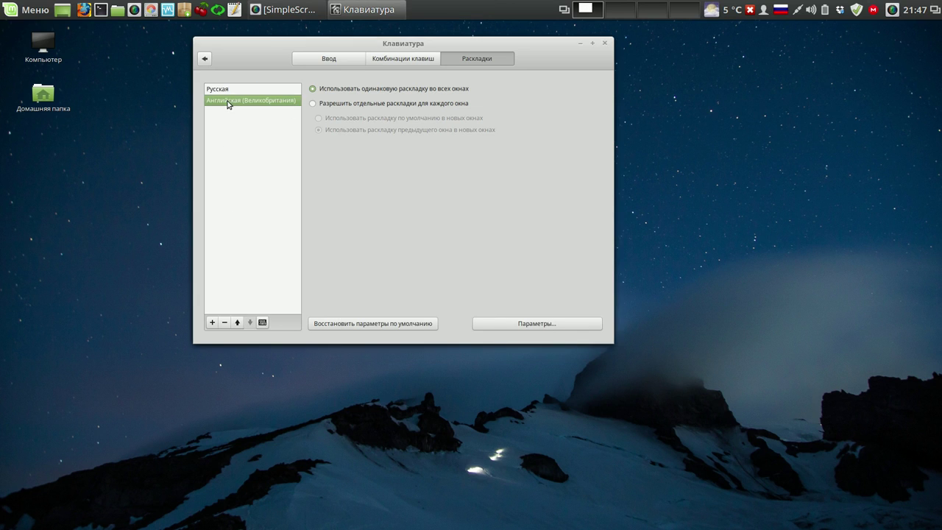
click(237, 322)
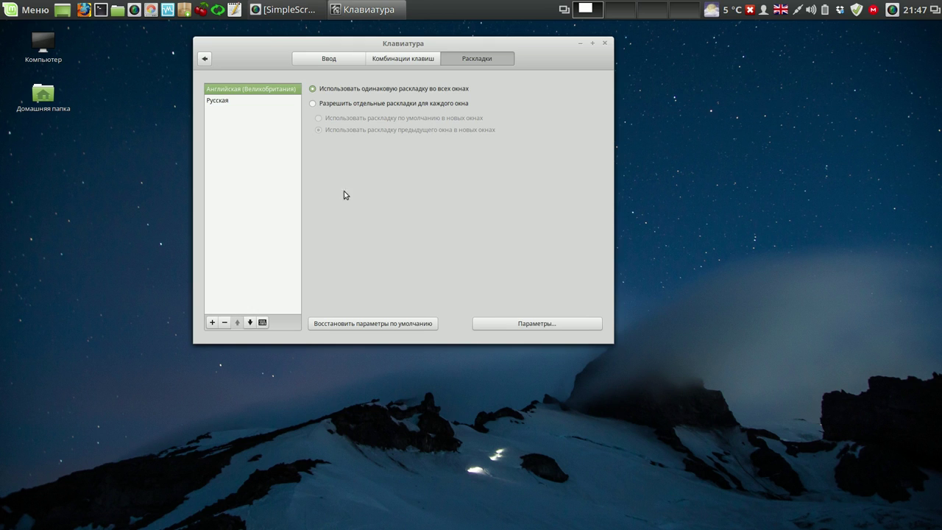
- Enable a separate layout per window and set Alt+Shift as the layout switch
click(313, 105)
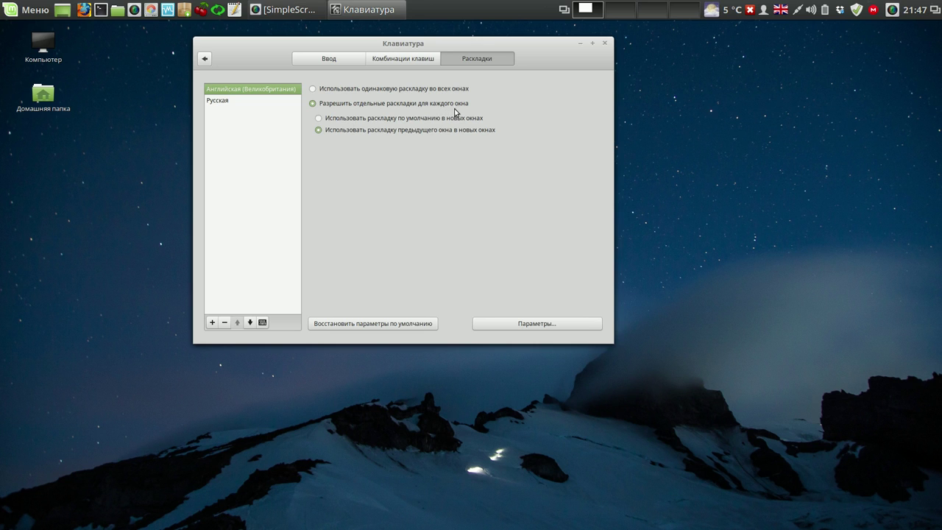
click(524, 325)
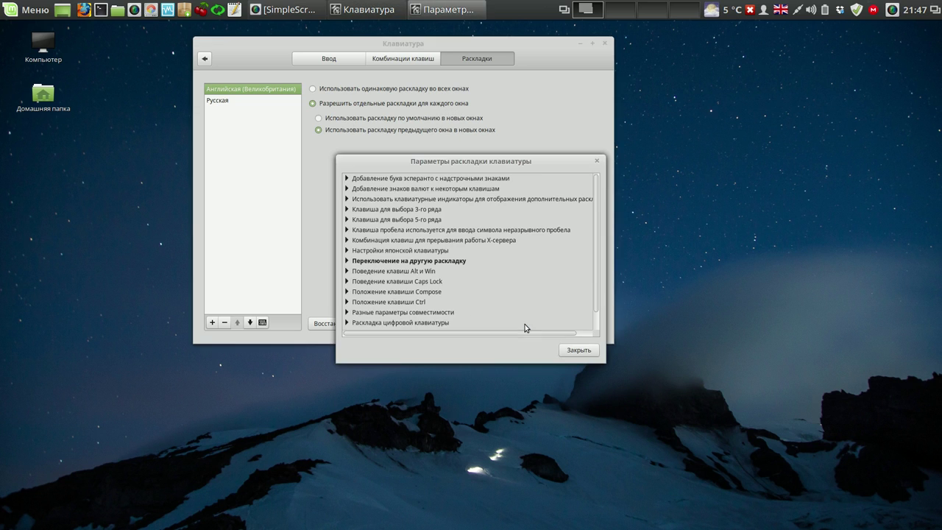
click(348, 260)
click(353, 304)
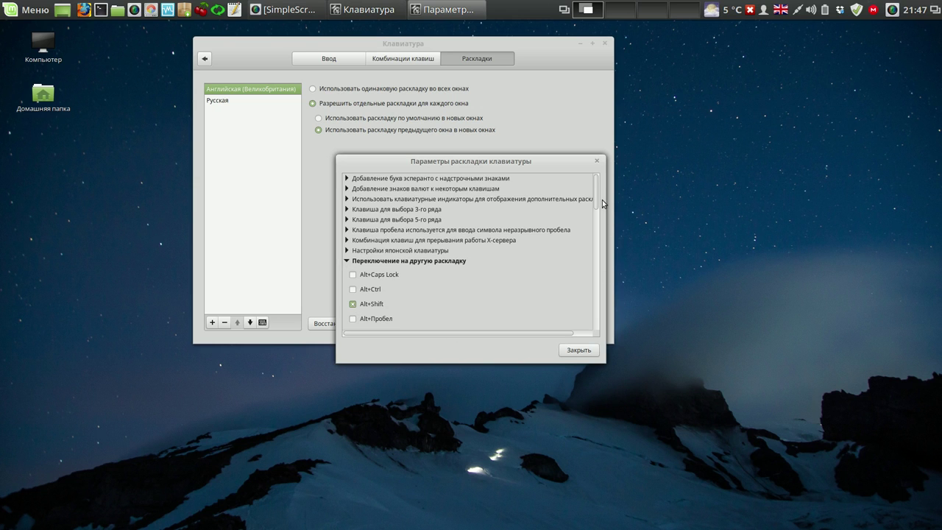
drag(595, 199, 591, 298)
click(579, 350)
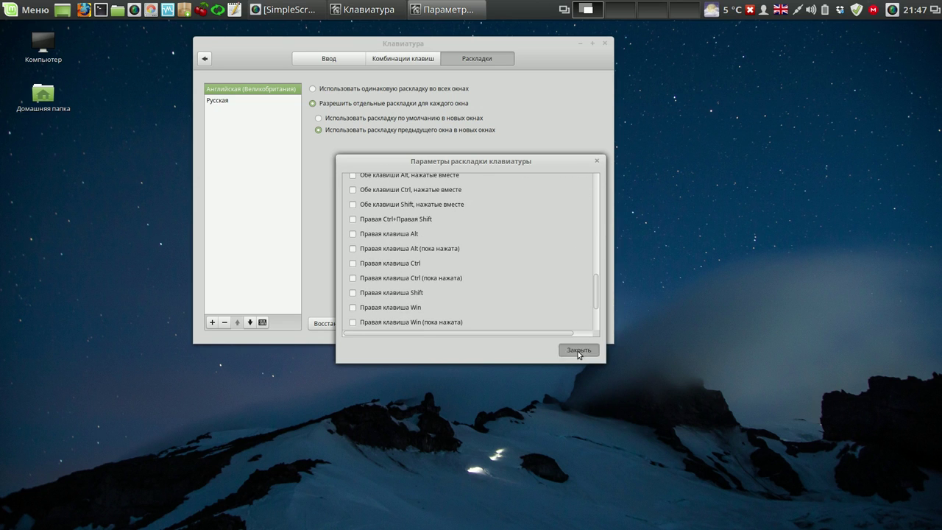
click(604, 42)
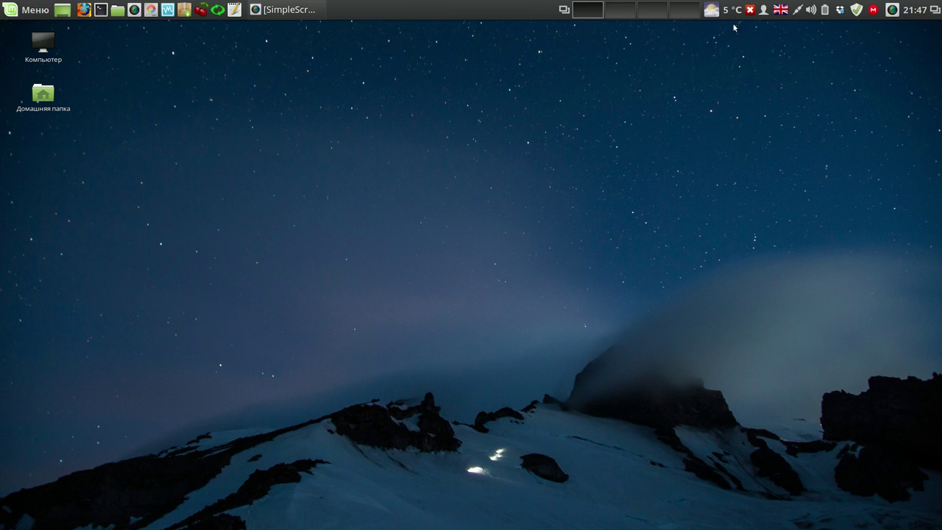
- Switch to Russian and back to English (UK) from the tray, then toggle with Alt+Shift
click(778, 12)
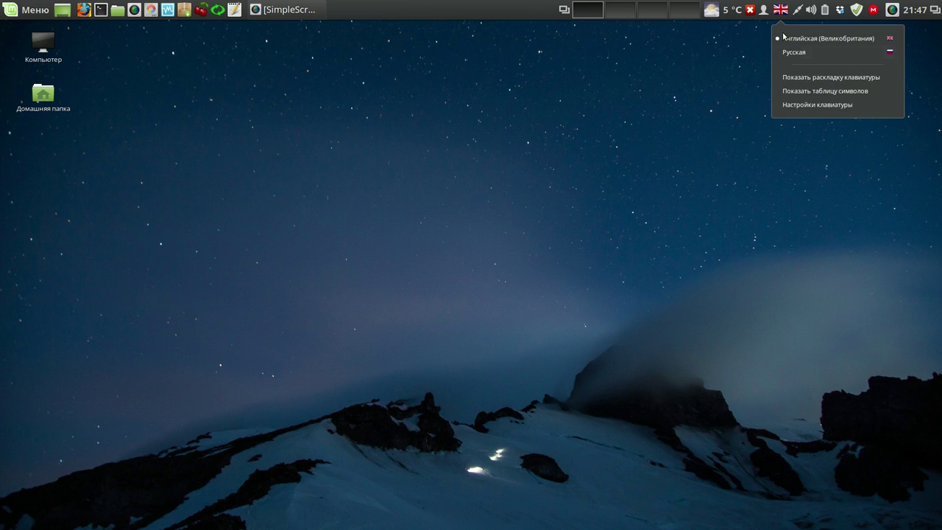
click(790, 53)
click(780, 12)
click(795, 36)
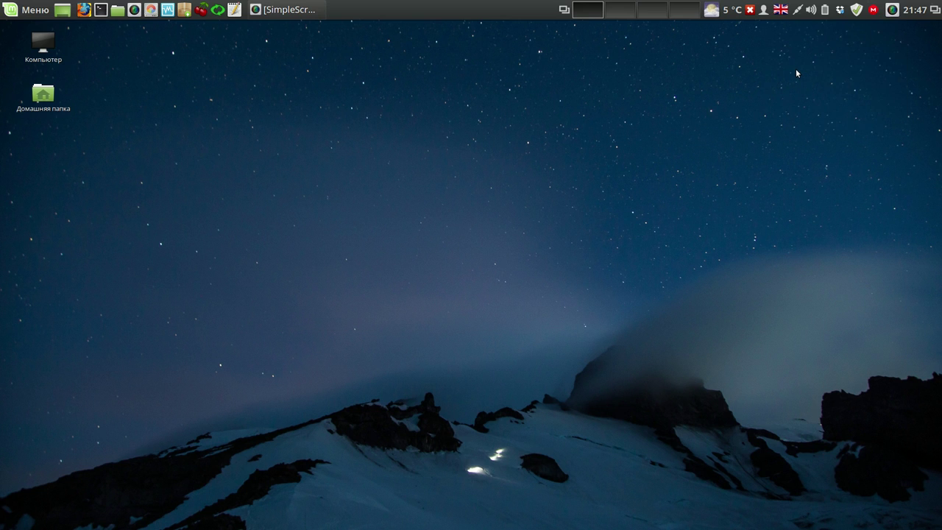
key(alt+shift)
key(alt+shift)
key(alt+shift)
key(alt+shift)
- Launch Skype from the Internet menu and accept its terms of use ('Я согласен')
click(25, 12)
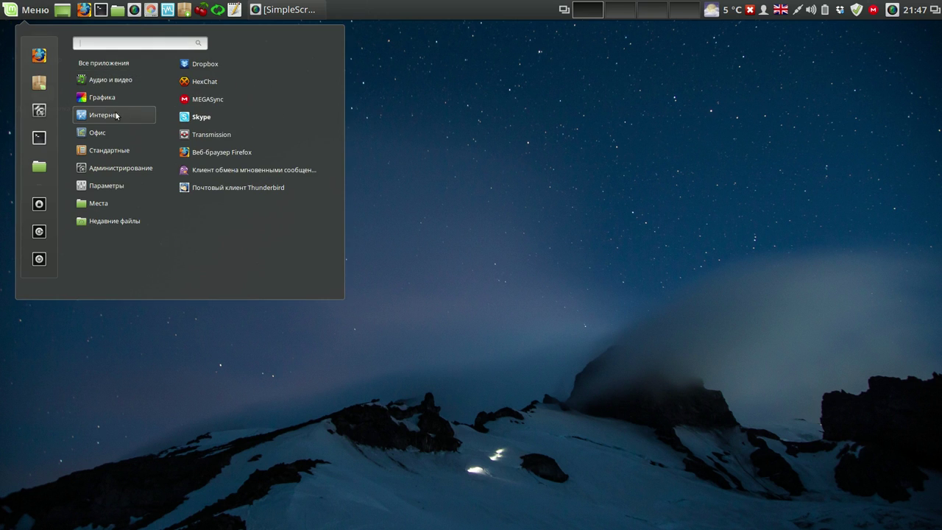
click(205, 117)
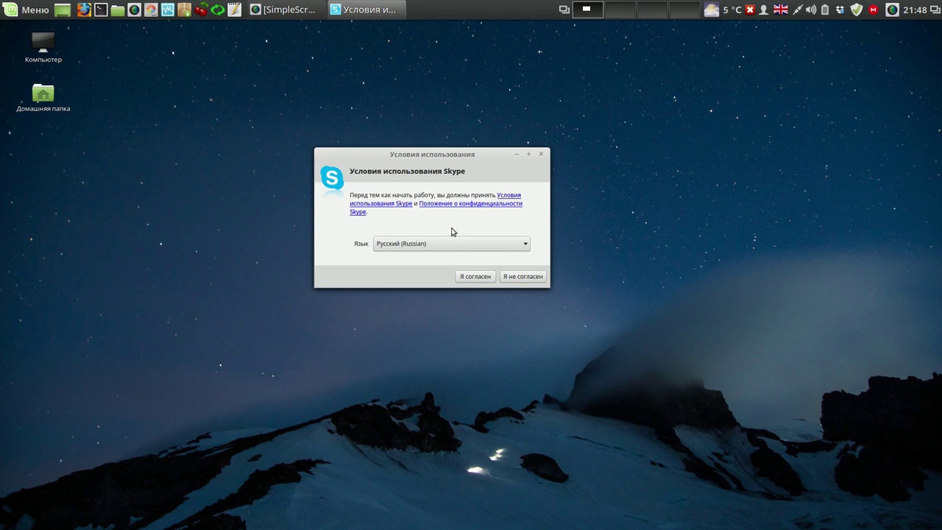
click(470, 277)
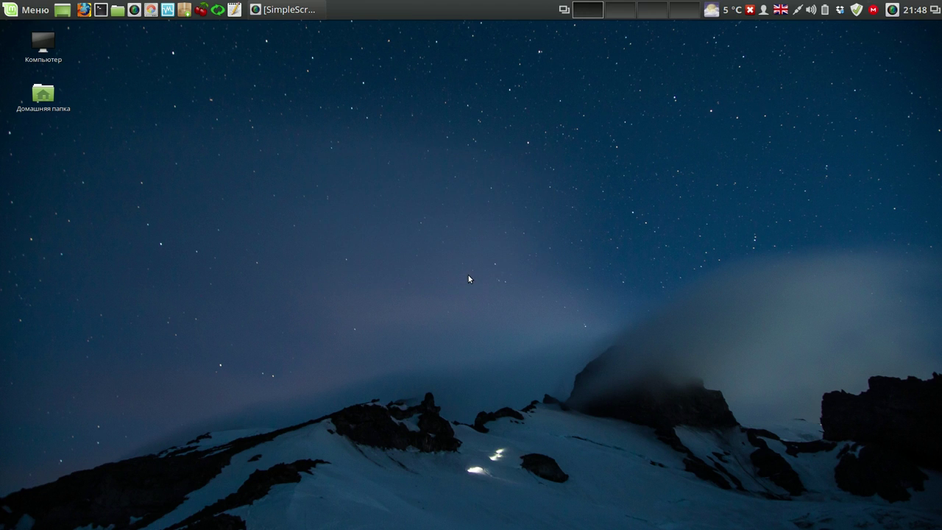
drag(425, 153, 364, 75)
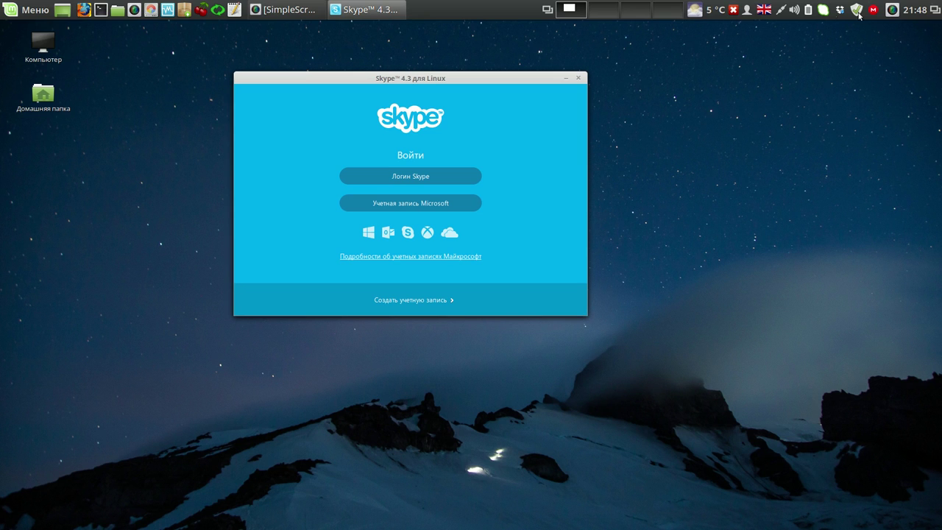
- Pause the SimpleScreenRecorder recording from its tray menu, then resume and minimize its window
right_click(891, 10)
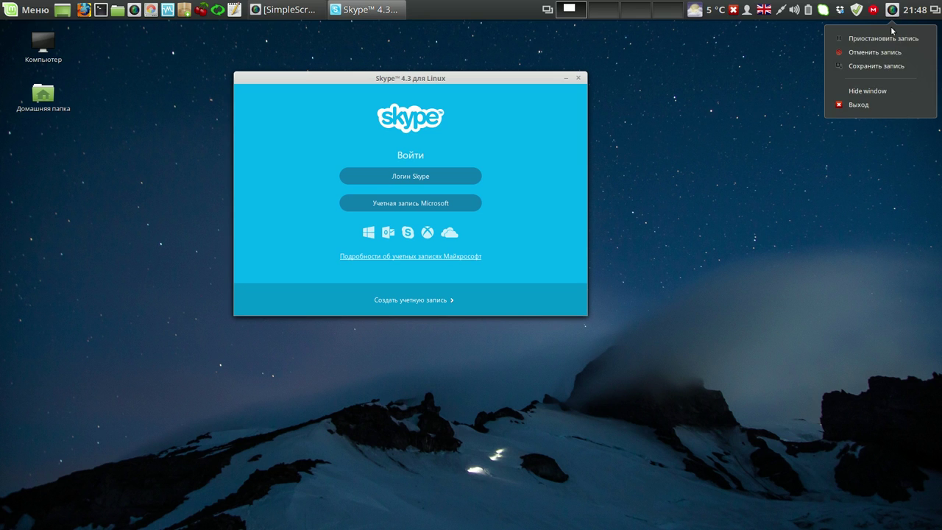
click(883, 38)
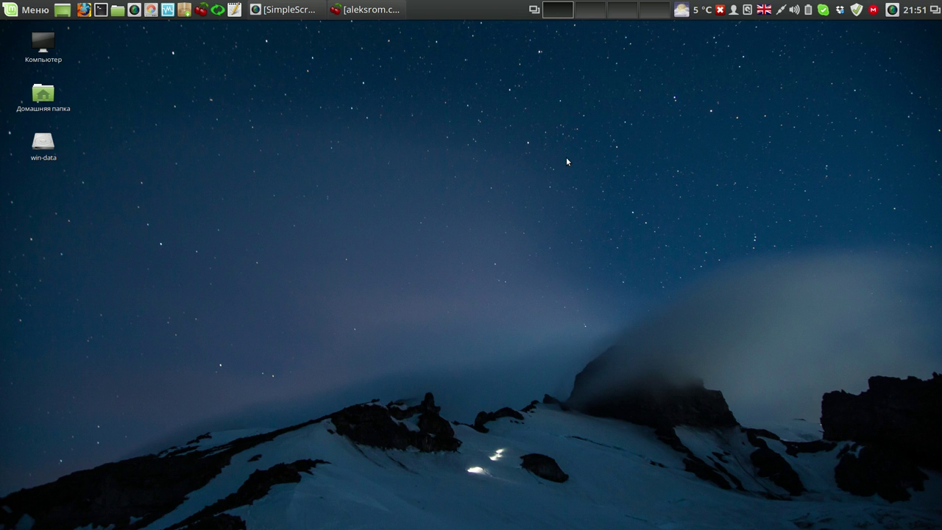
click(891, 11)
click(851, 38)
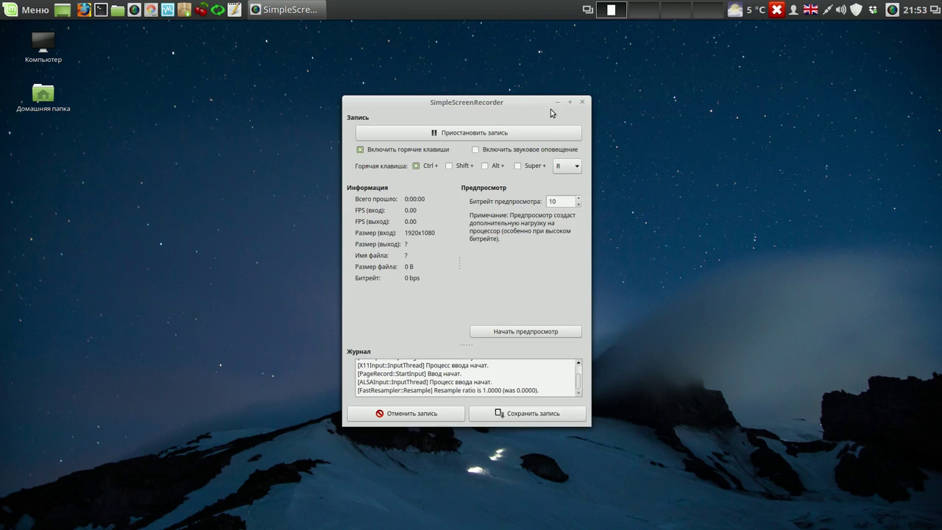
click(557, 102)
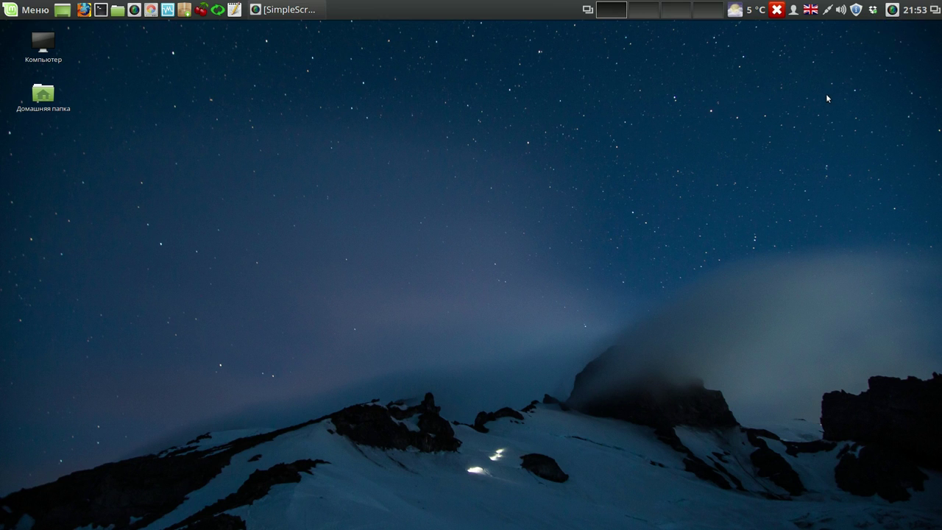
- Add the installed Skype application to Startup Applications in System Settings
click(33, 10)
click(41, 110)
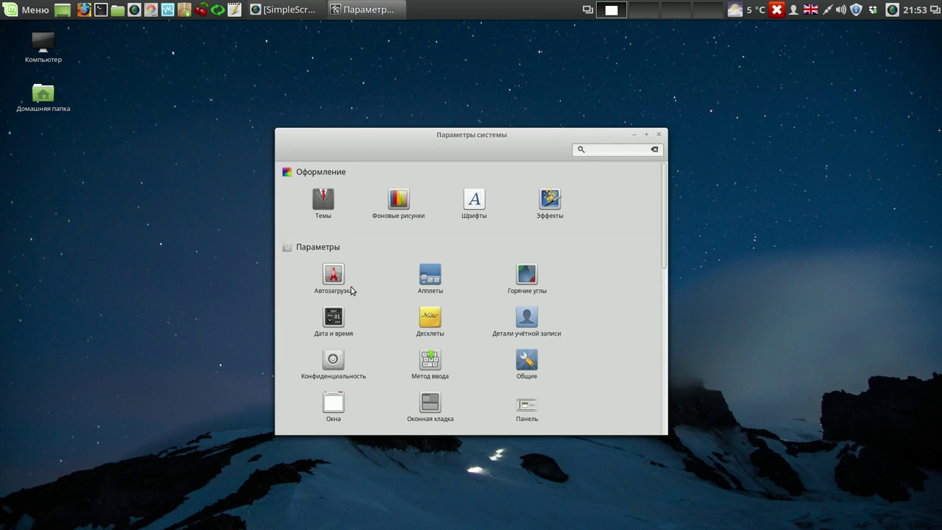
click(337, 277)
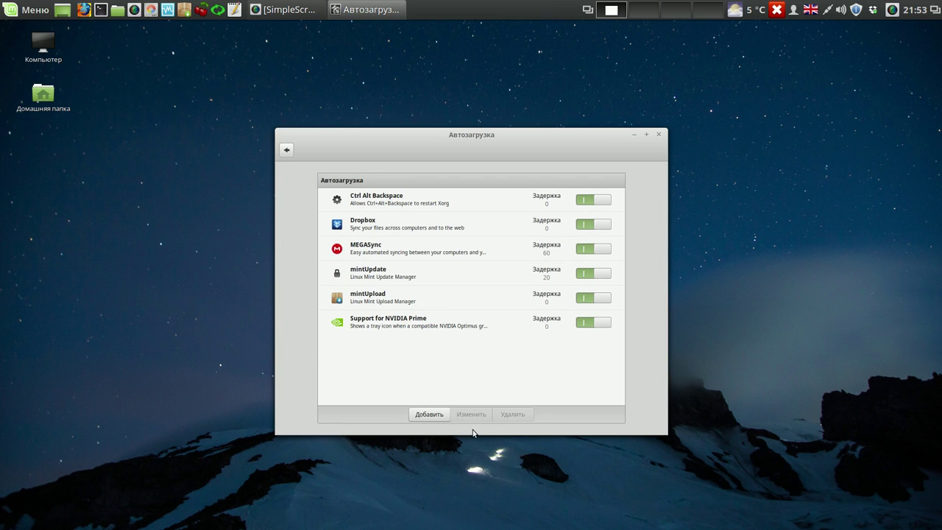
click(434, 415)
click(427, 439)
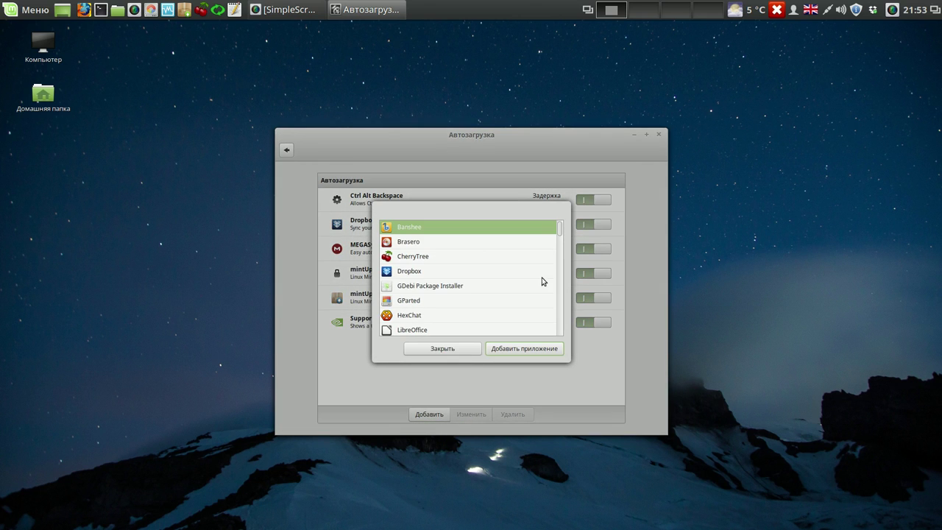
drag(560, 228, 557, 249)
click(415, 273)
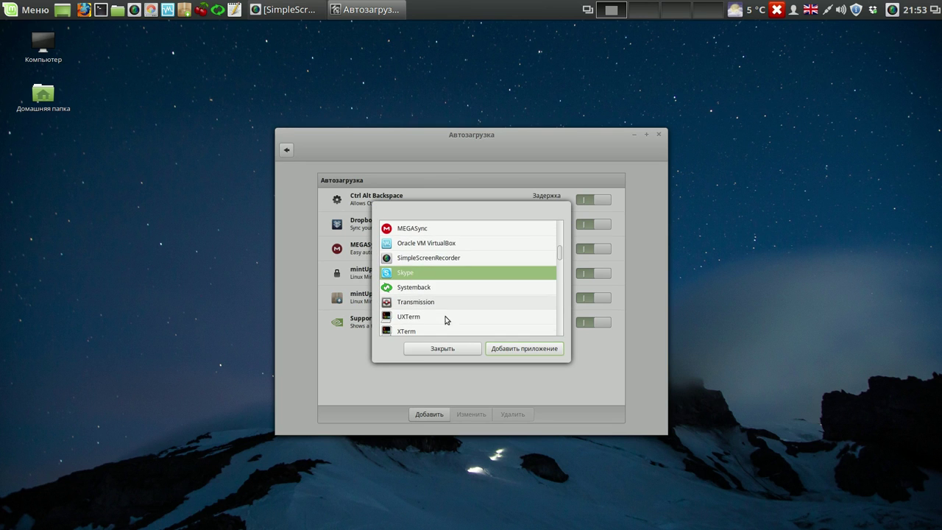
click(519, 350)
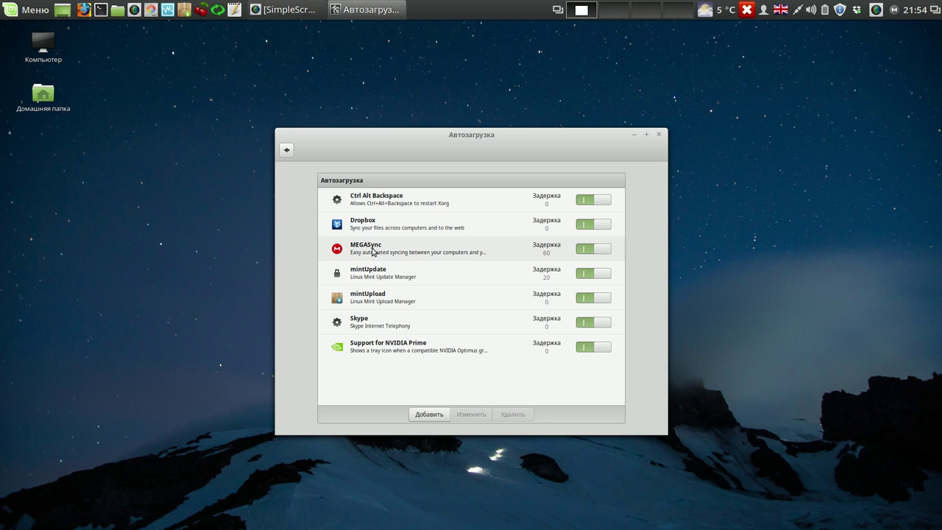
click(659, 135)
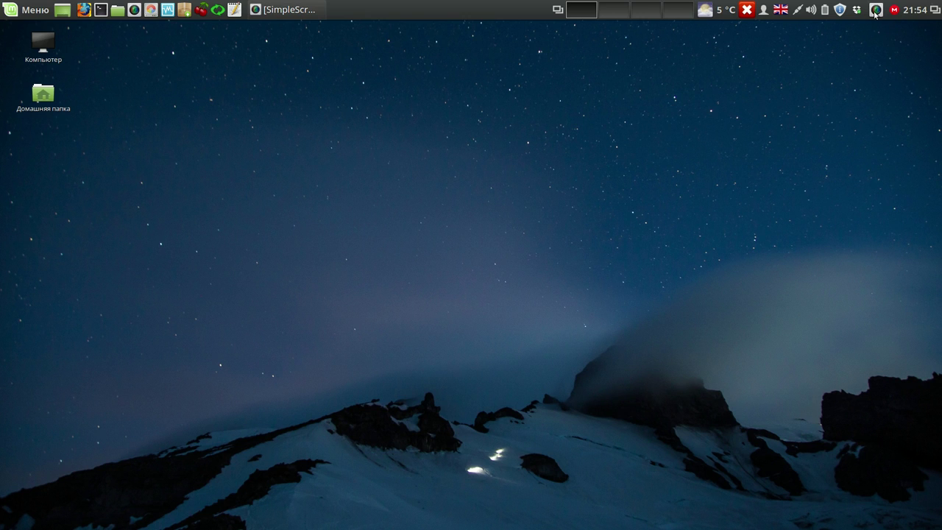
- Open Update Manager from the tray shield and refresh the list of updates
click(841, 10)
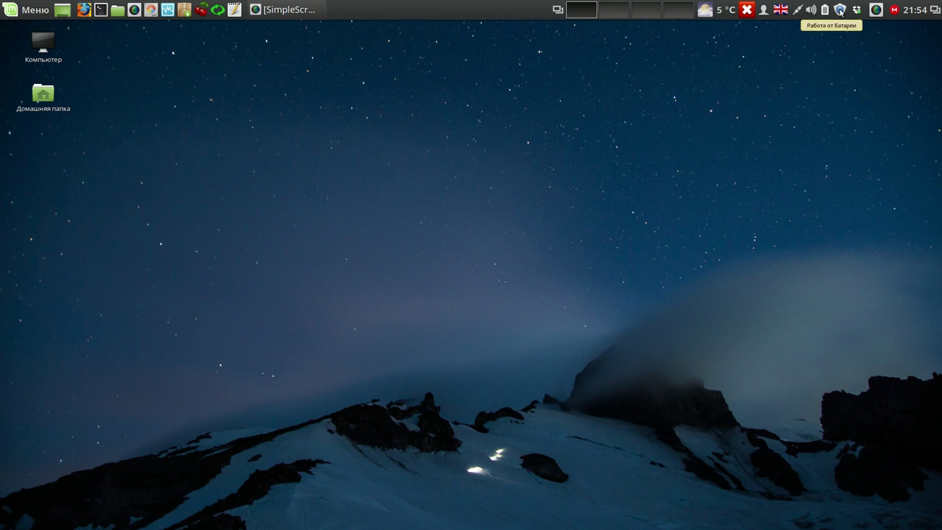
click(410, 173)
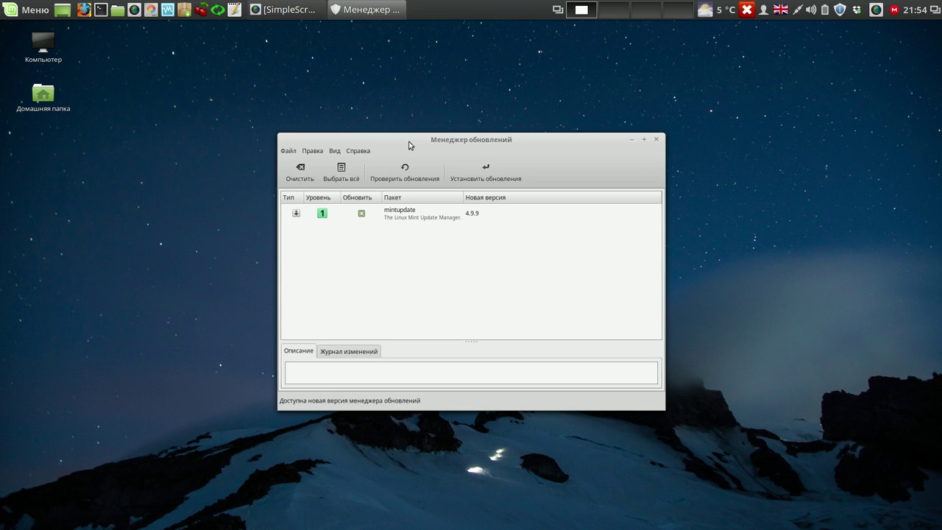
- Install the mintupdate 4.9.9 update, authenticating with the account password
click(489, 176)
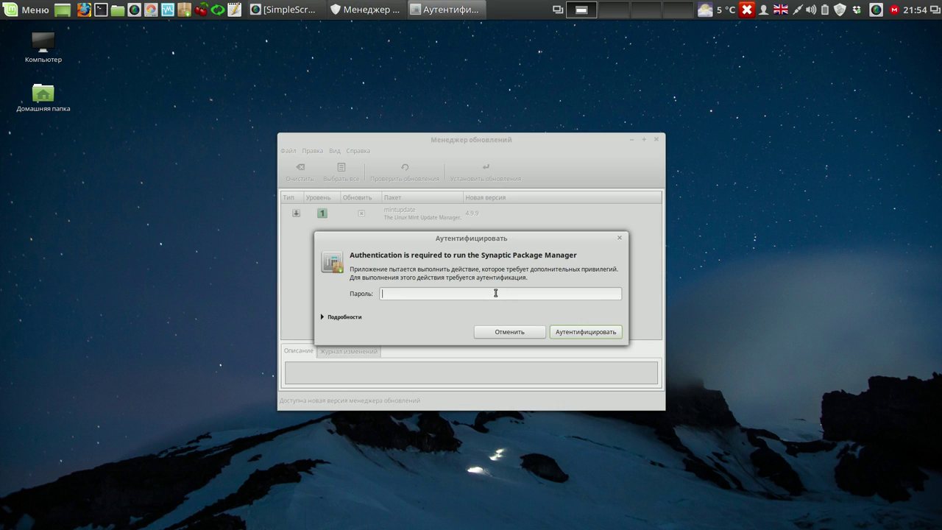
text(****)
key(Return)
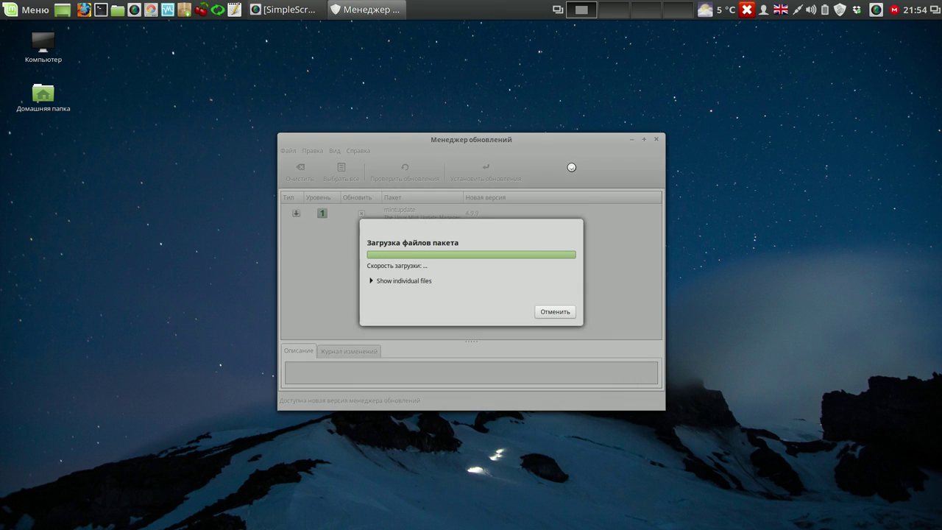
- Close the CherryTree window launched from the menu, then close Update Manager
click(27, 13)
mouse_move(111, 115)
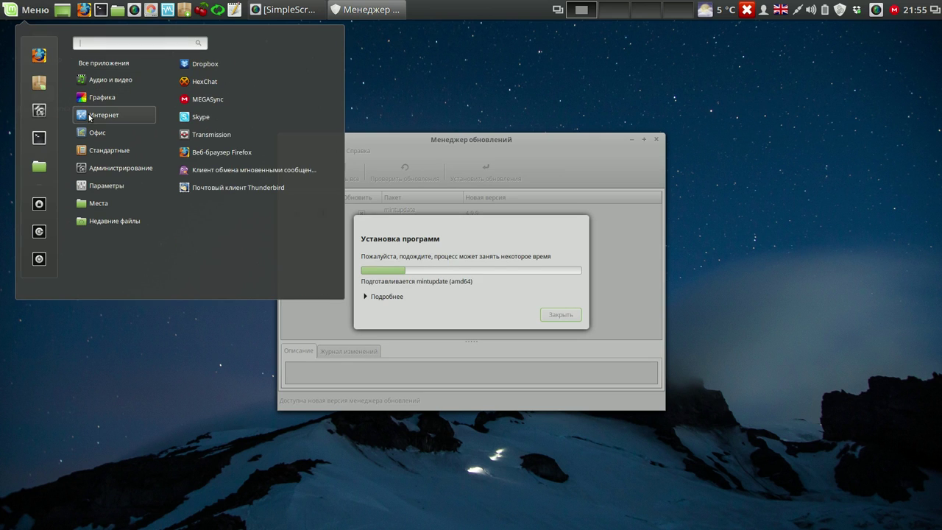
click(311, 120)
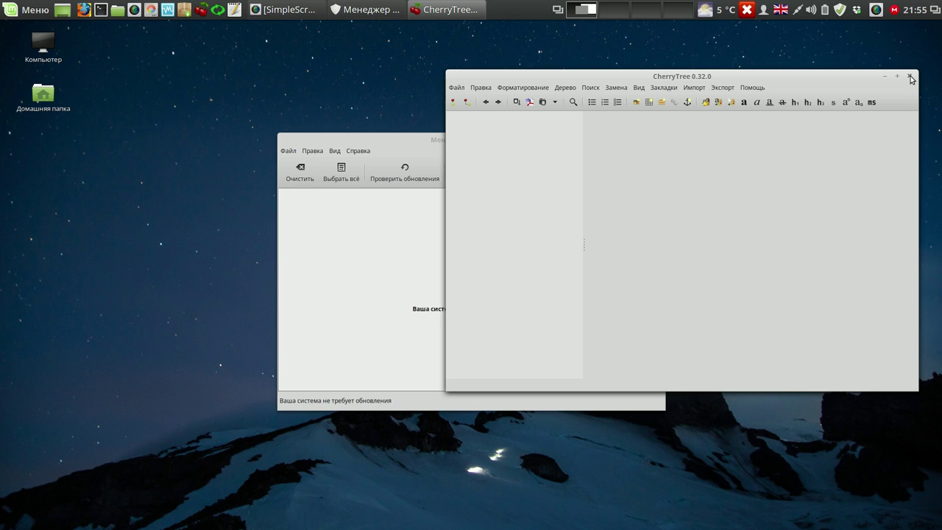
click(911, 77)
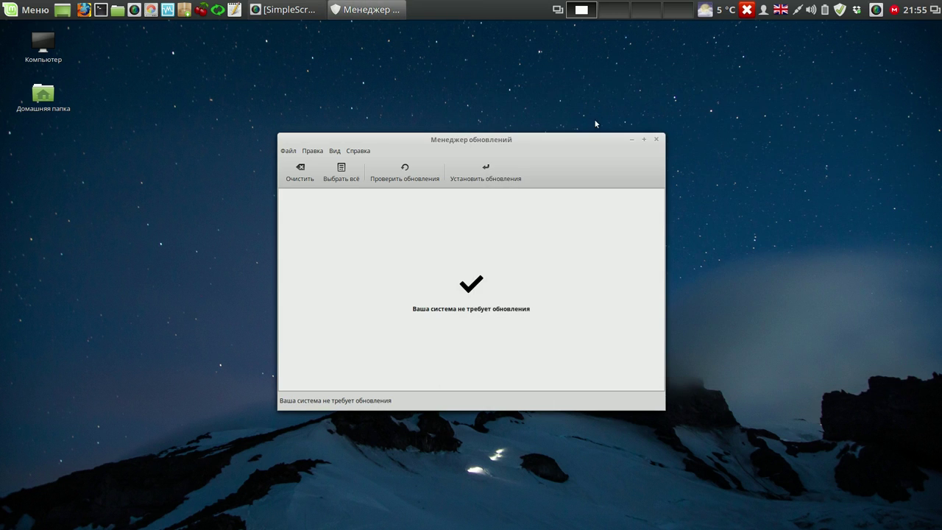
drag(581, 142, 480, 96)
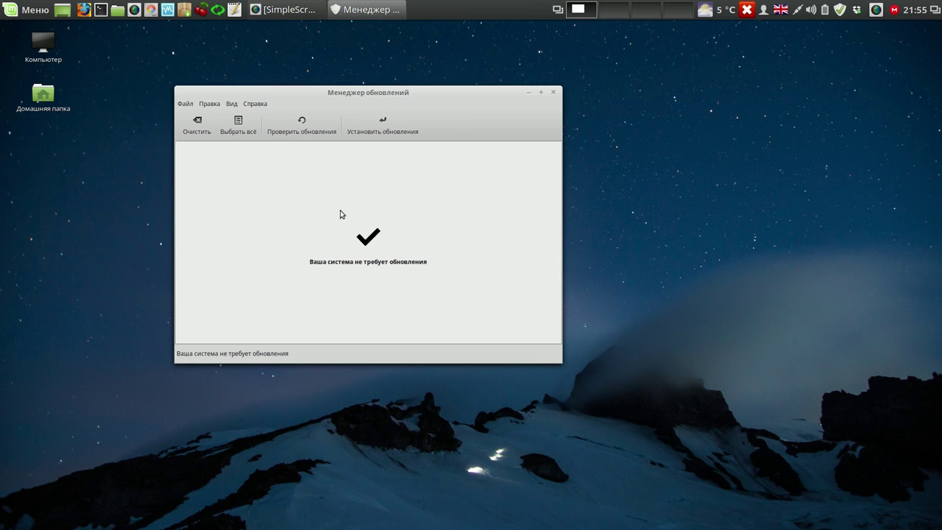
click(552, 92)
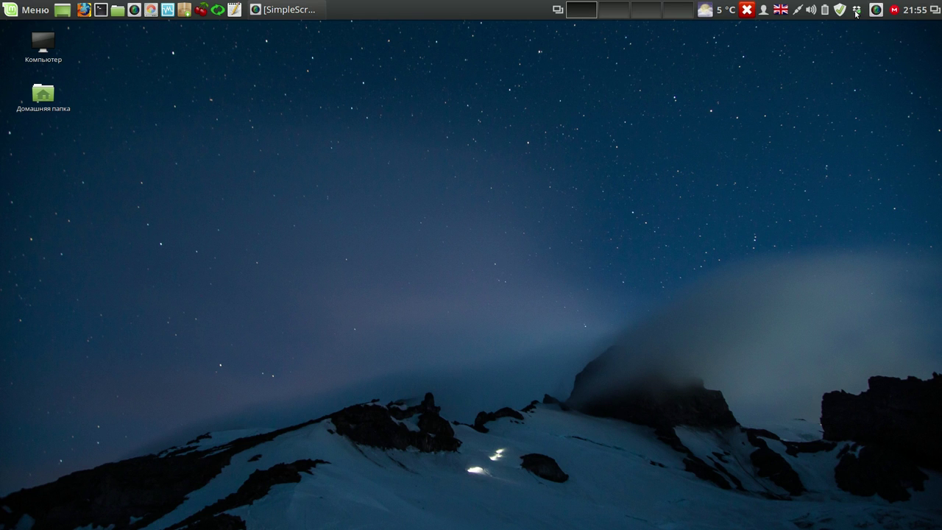
- Start Skype from the Интернет category of the applications menu
click(33, 9)
mouse_move(98, 116)
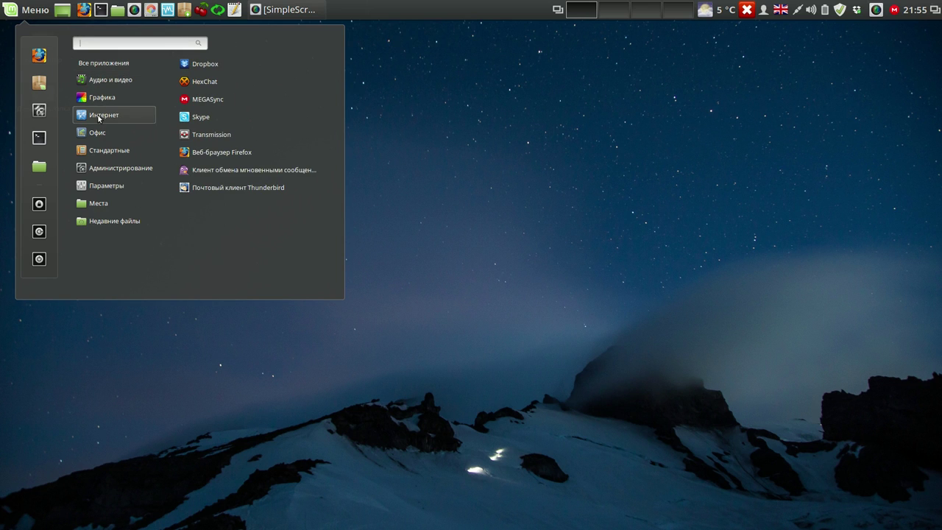
click(200, 118)
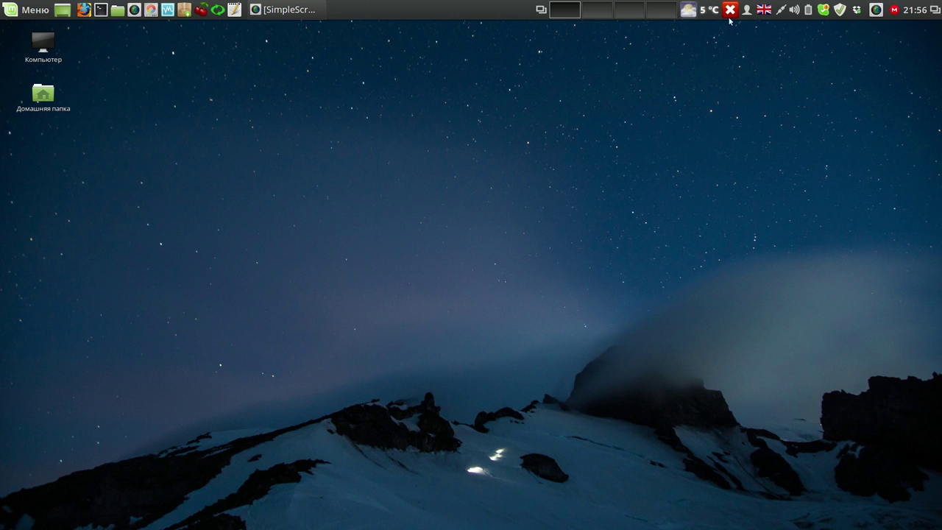
- Pause the screen recording from the SimpleScreenRecorder tray menu
click(876, 11)
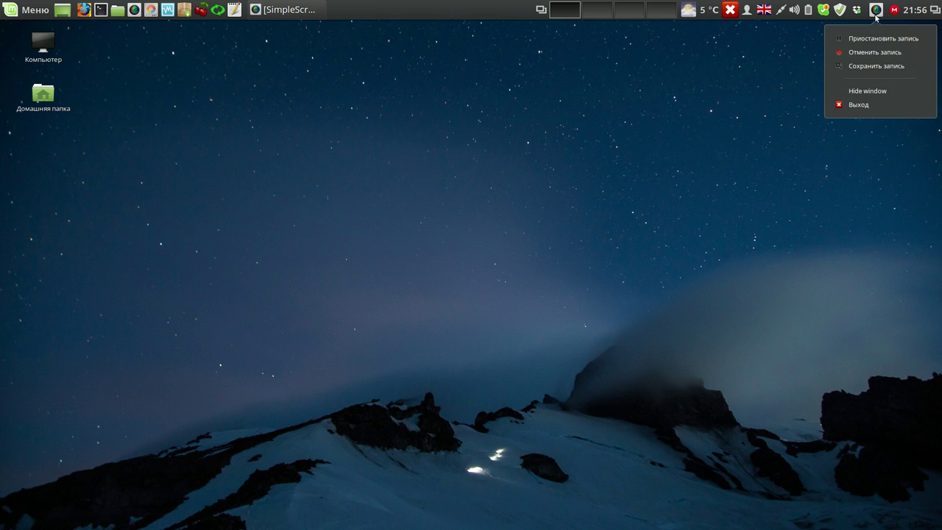
click(871, 38)
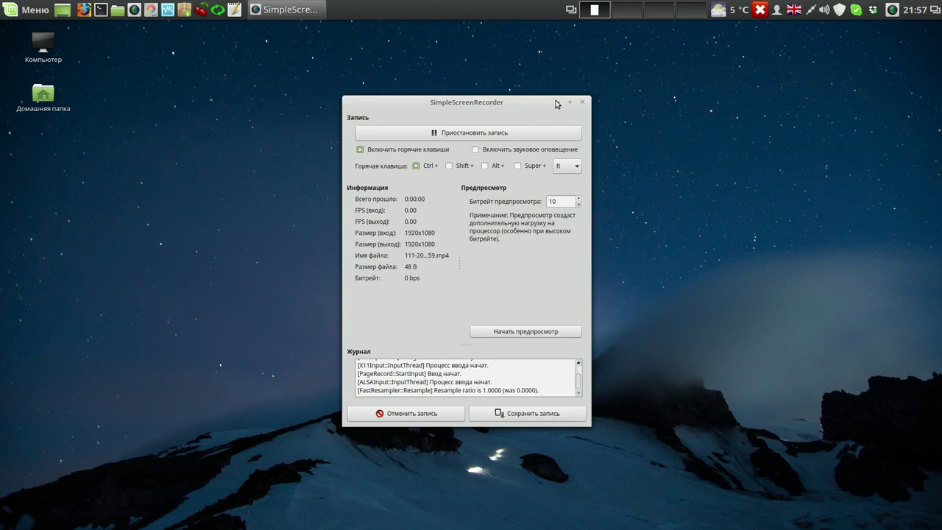
click(555, 100)
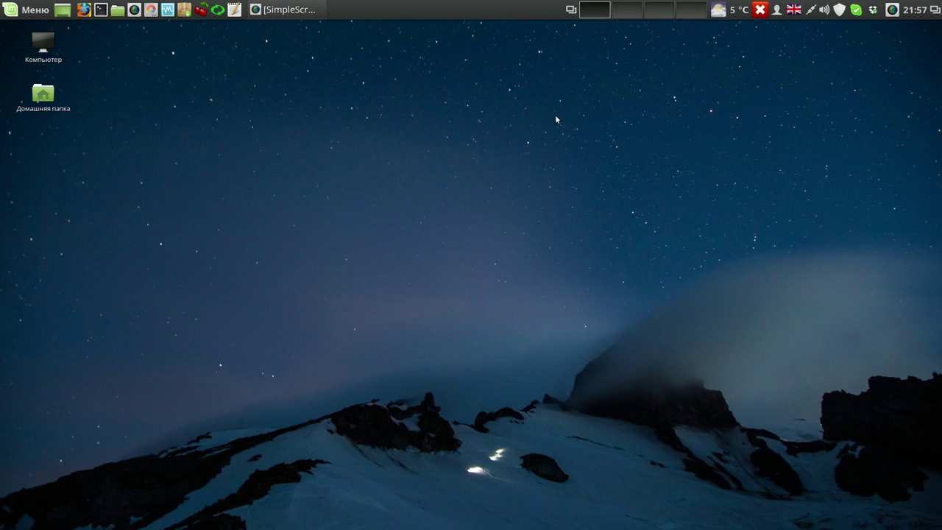
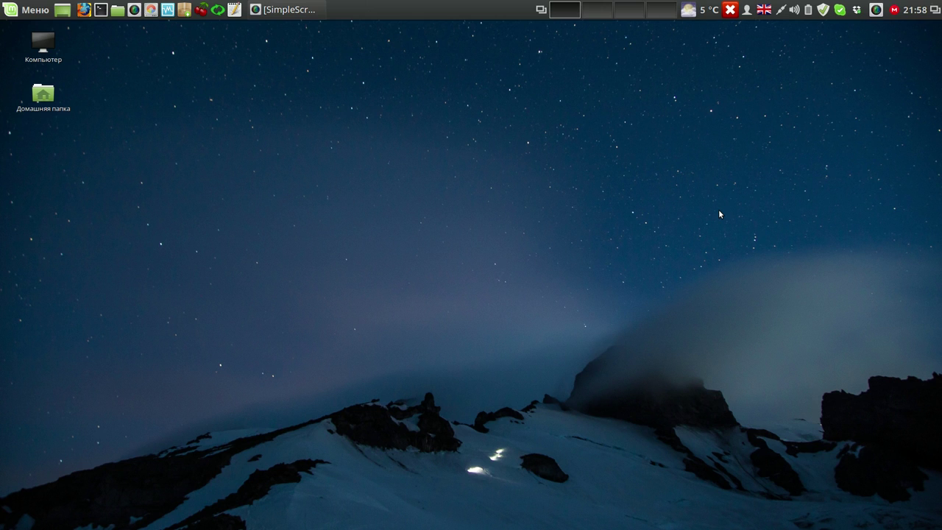
- Open and then close the MEGAsync settings from its tray menu
click(893, 12)
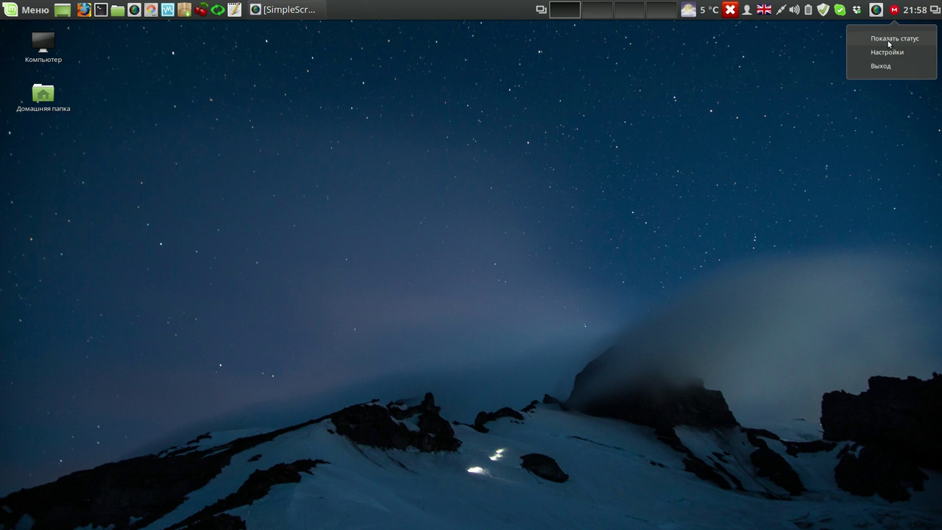
click(886, 53)
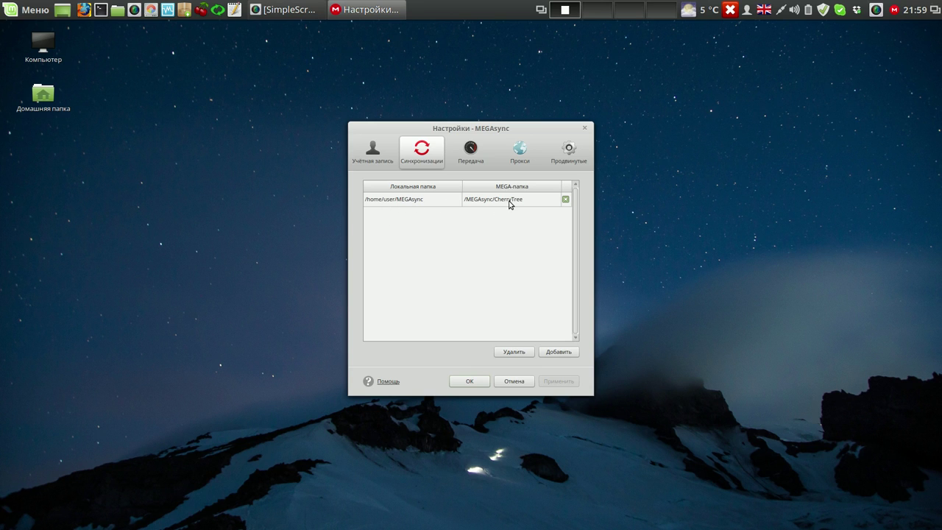
click(474, 382)
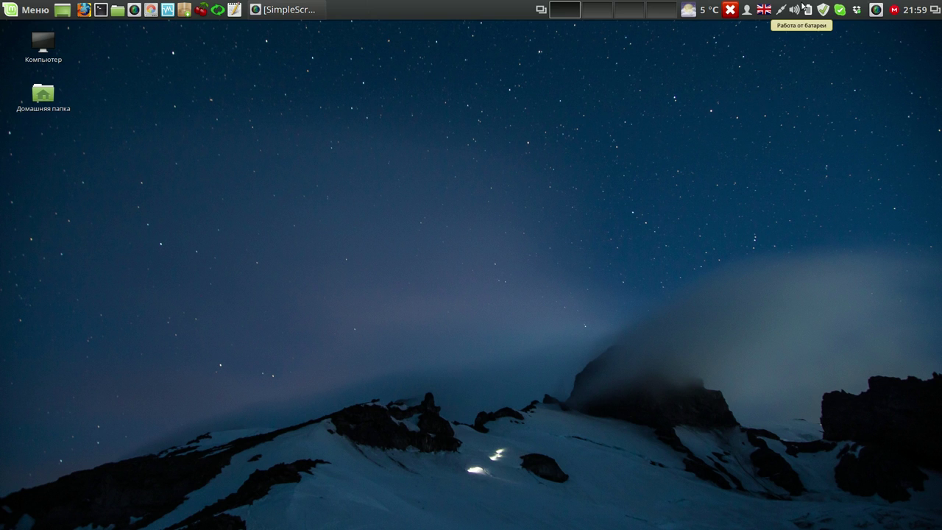
- Launch Systemback, authenticate with the administrator password, and move its window up-right
click(220, 12)
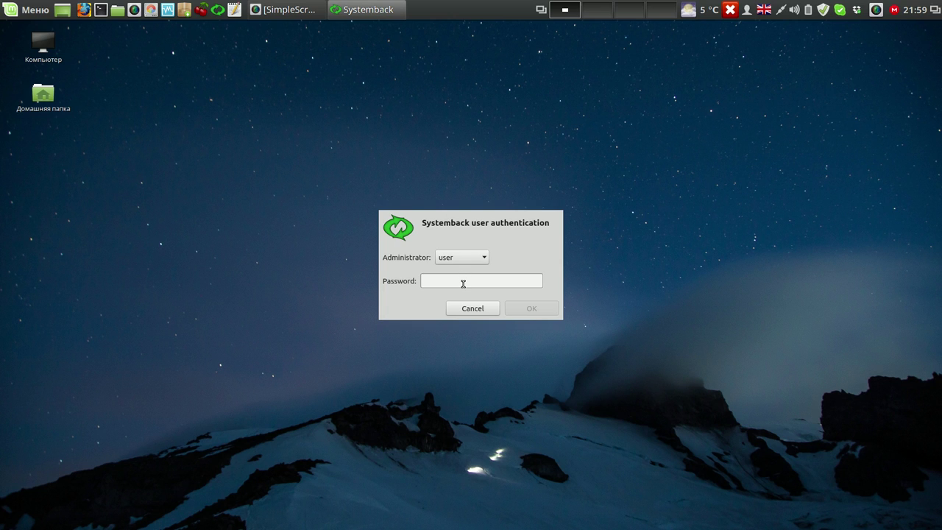
text(1234)
key(Return)
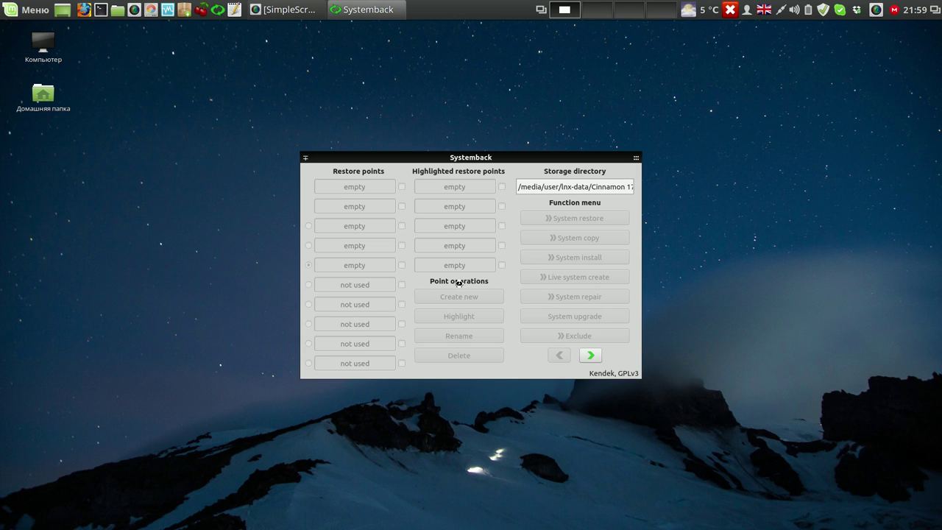
drag(600, 156, 704, 94)
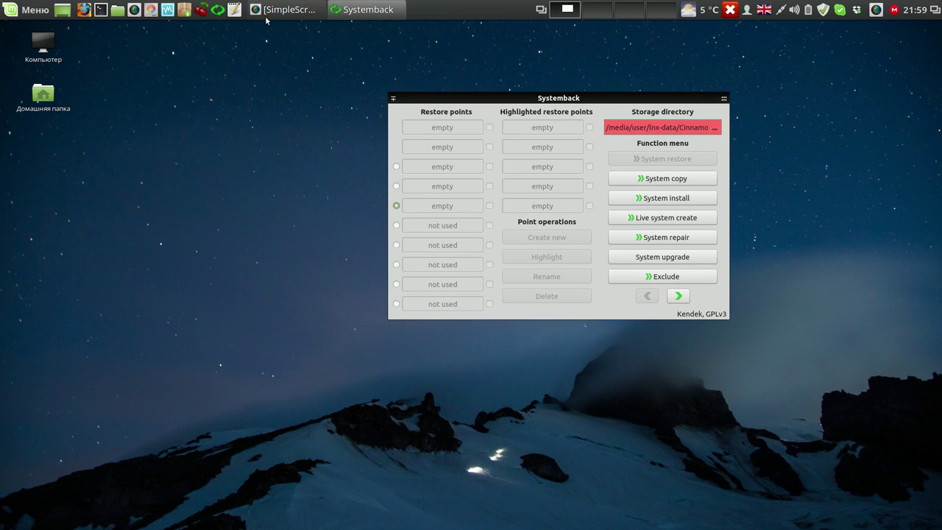
- Mount lnx-data from Nemo's Носители sidebar, then close the file manager
click(118, 11)
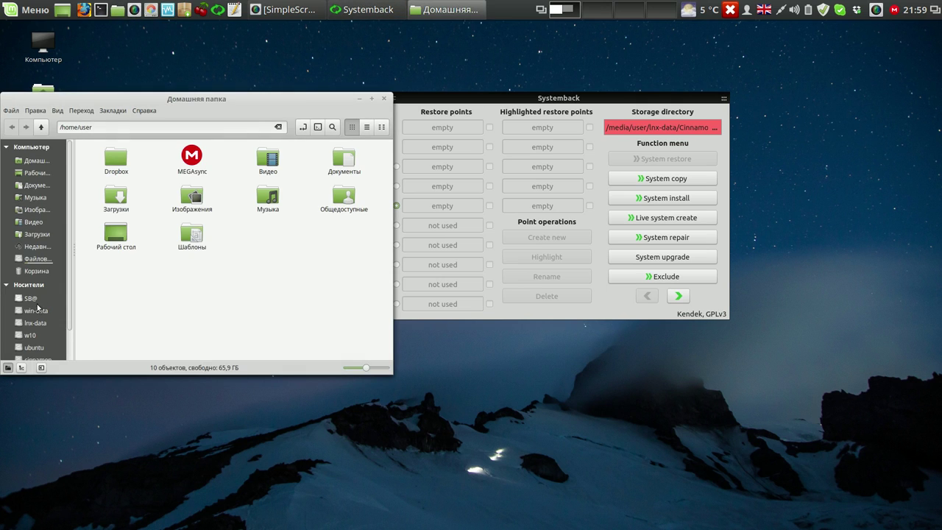
click(35, 323)
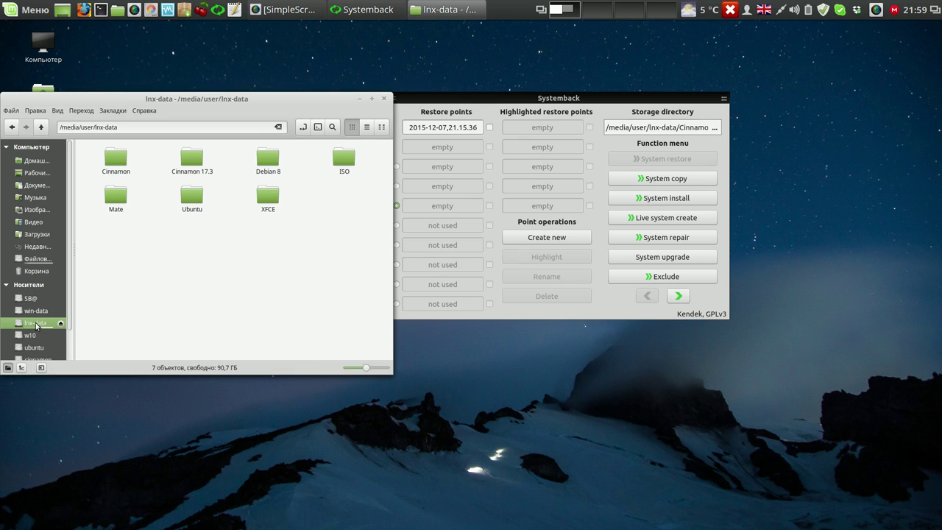
click(382, 99)
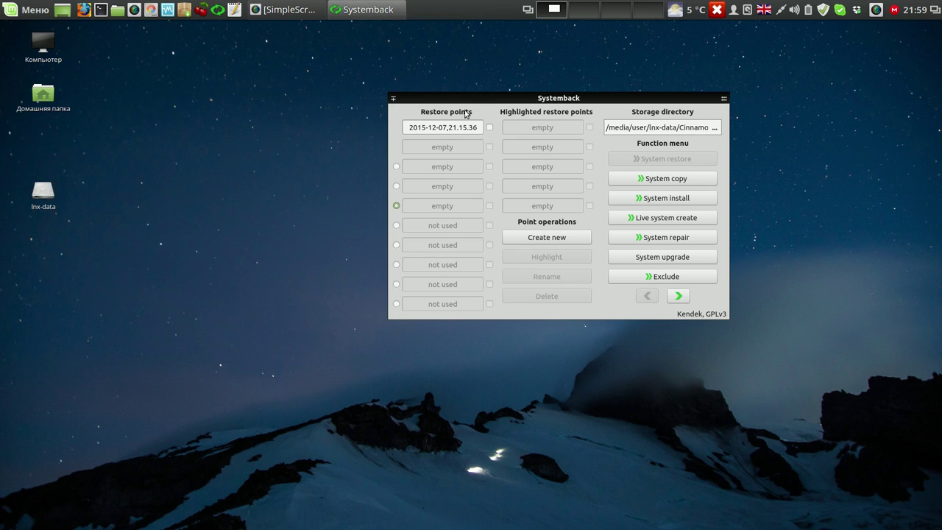
- Set the storage directory to media/user/lnx-data/Cinnamon 17.3/001 and start a new restore point
click(712, 127)
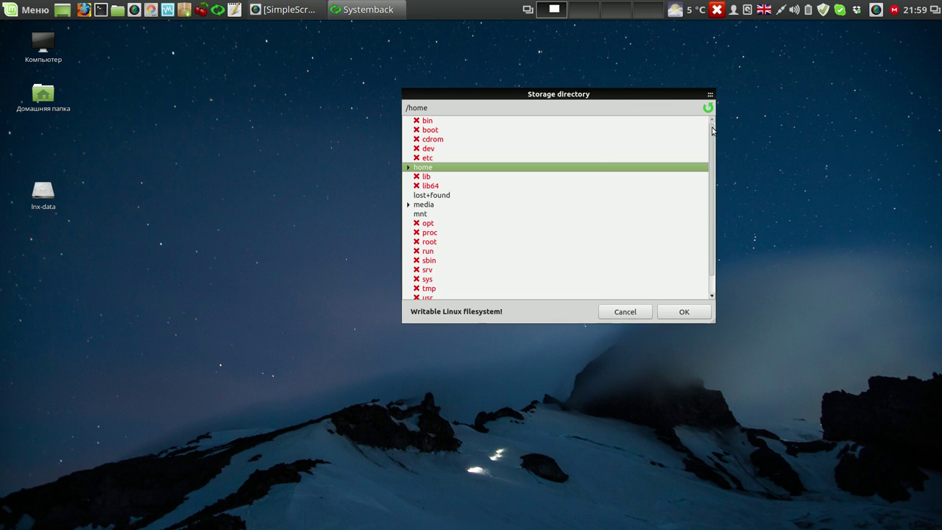
click(409, 205)
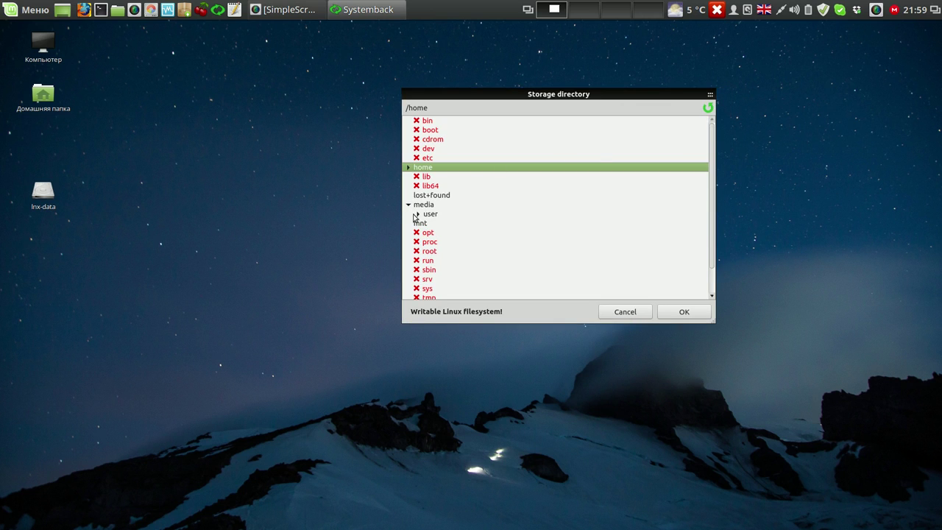
click(418, 214)
click(428, 223)
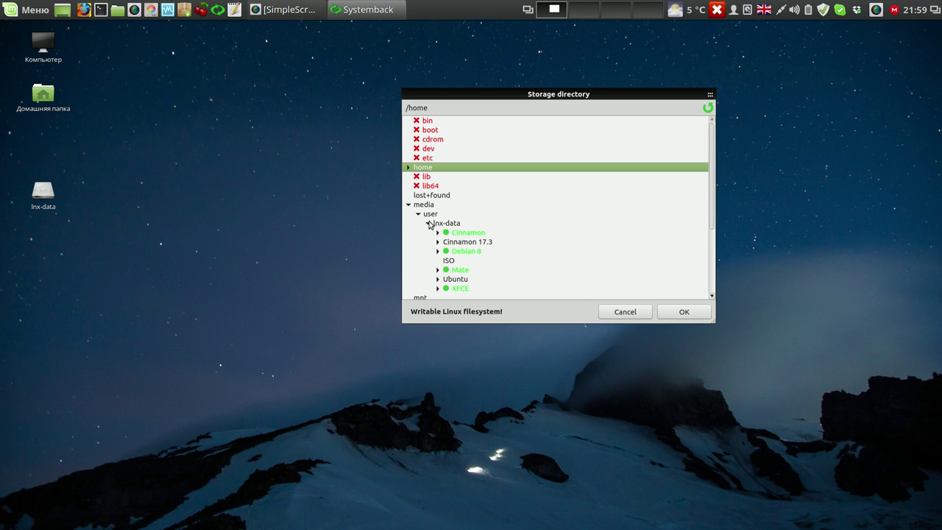
click(438, 241)
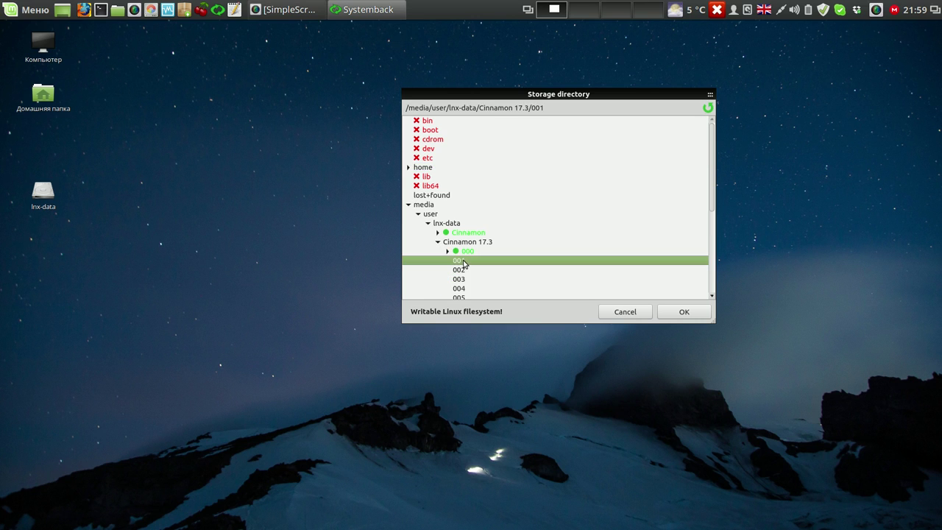
click(684, 312)
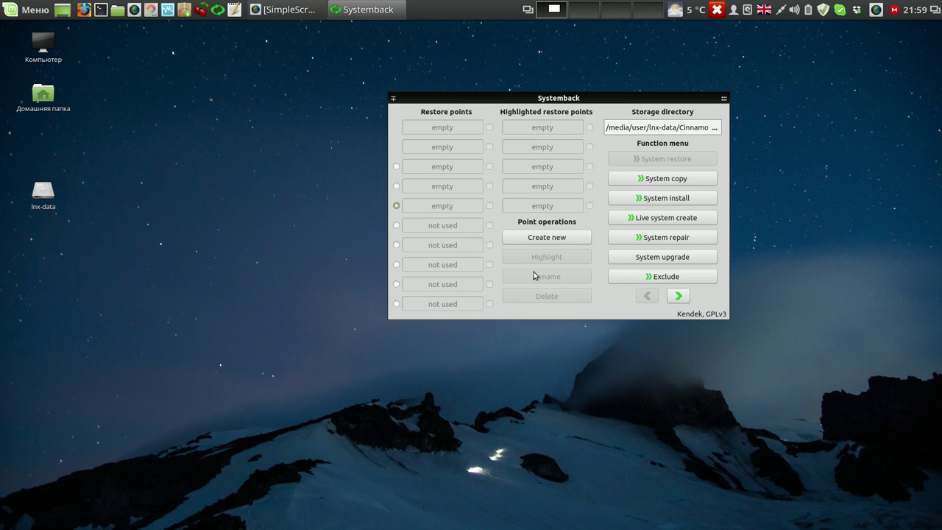
click(554, 237)
- Move the restore-point progress window to the top-right corner and launch gedit
drag(607, 172, 866, 68)
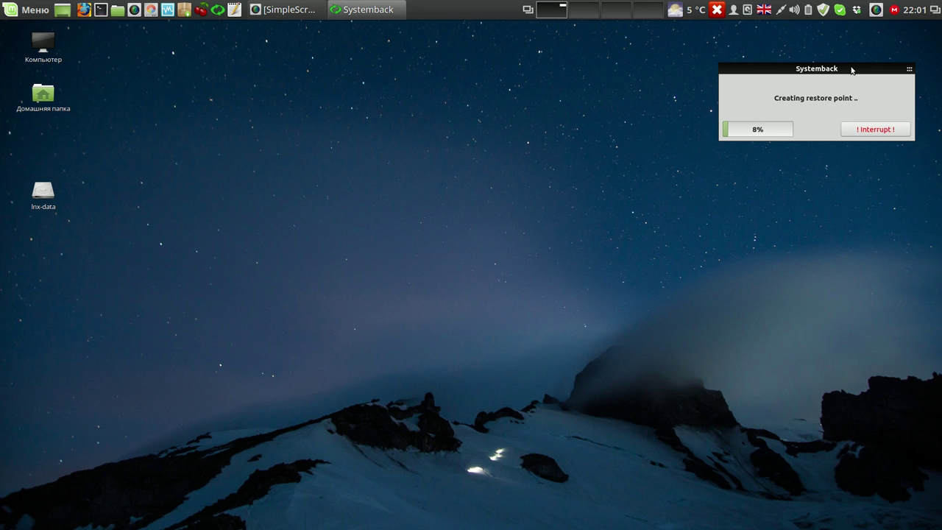
click(236, 11)
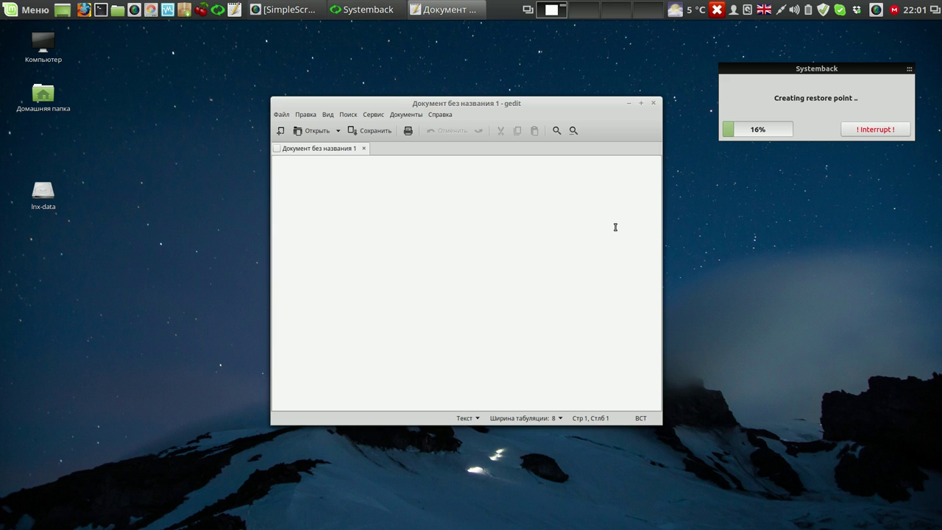
- Write the list mega, dropbox, skype, save it as 001 on Рабочий стол, and quit gedit
text(me)
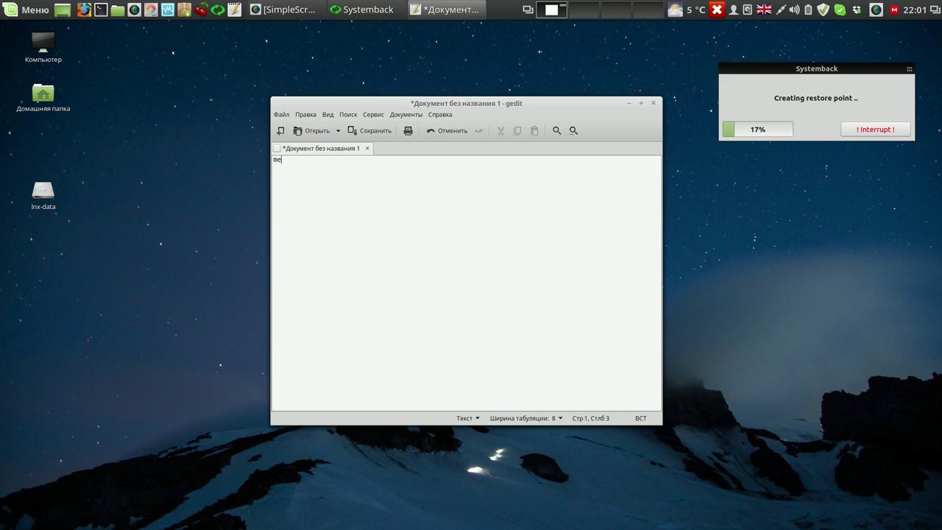
text(ga)
text(d)
text(rop)
text(bo)
text(x )
text(skyp)
text(e)
click(653, 103)
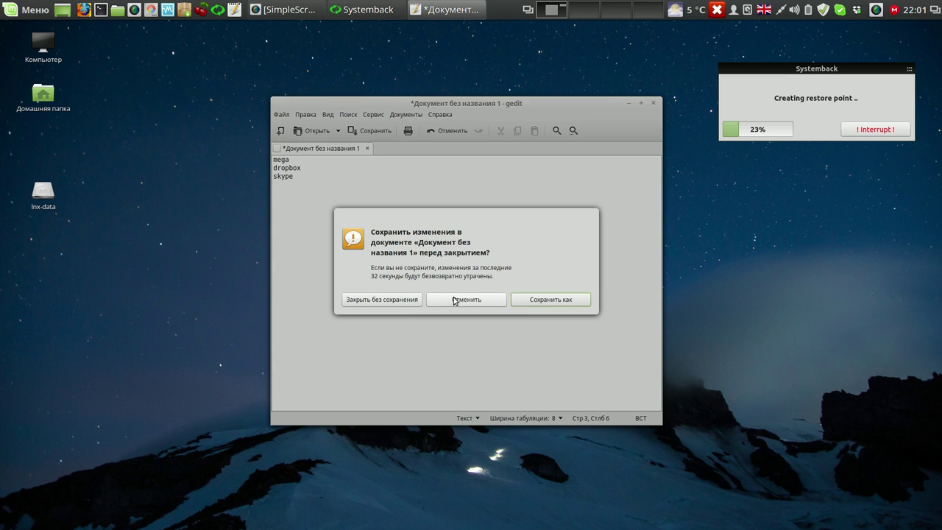
click(525, 299)
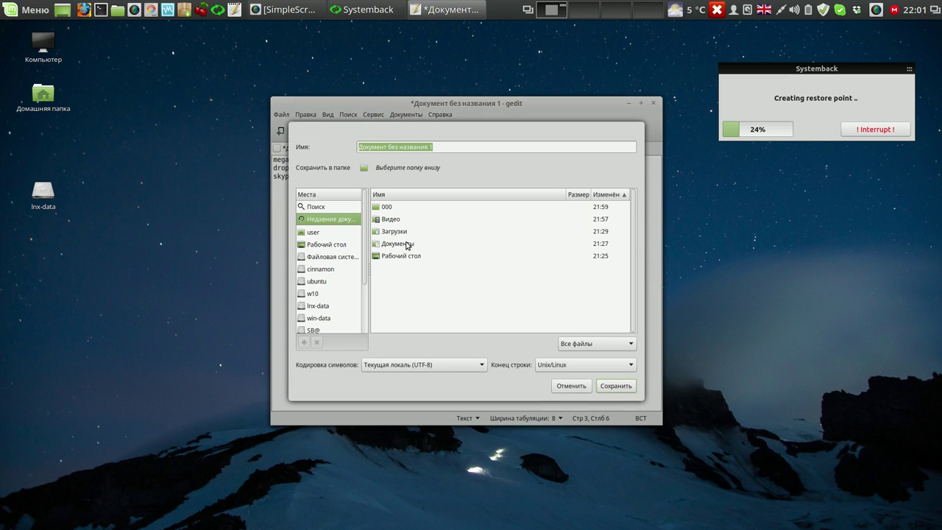
click(323, 245)
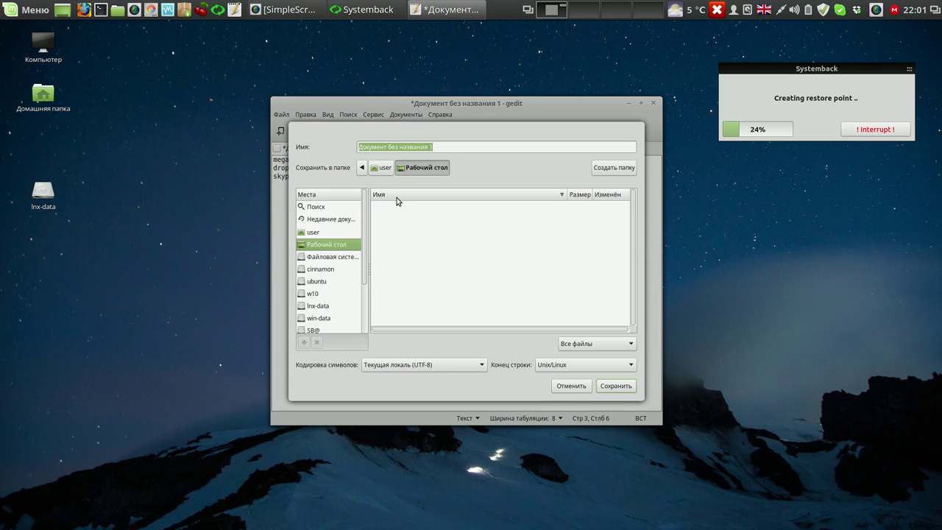
text(001)
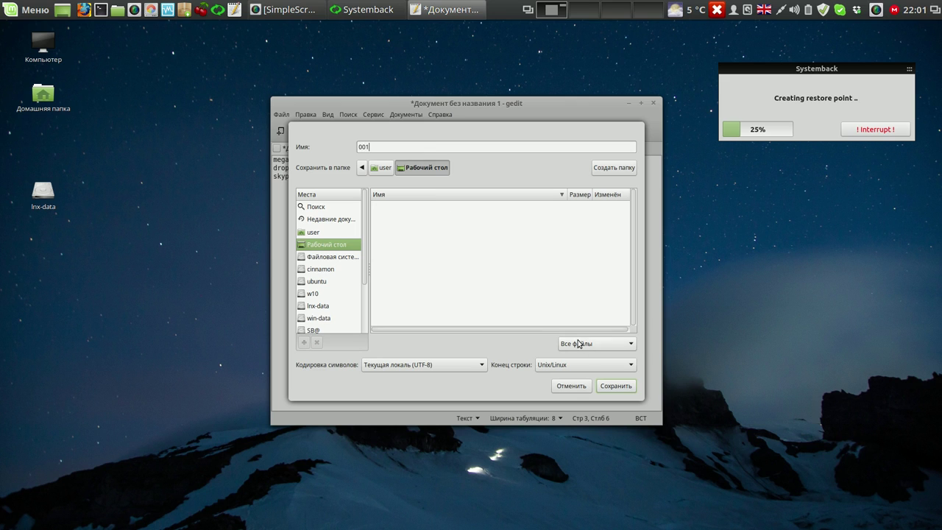
click(615, 387)
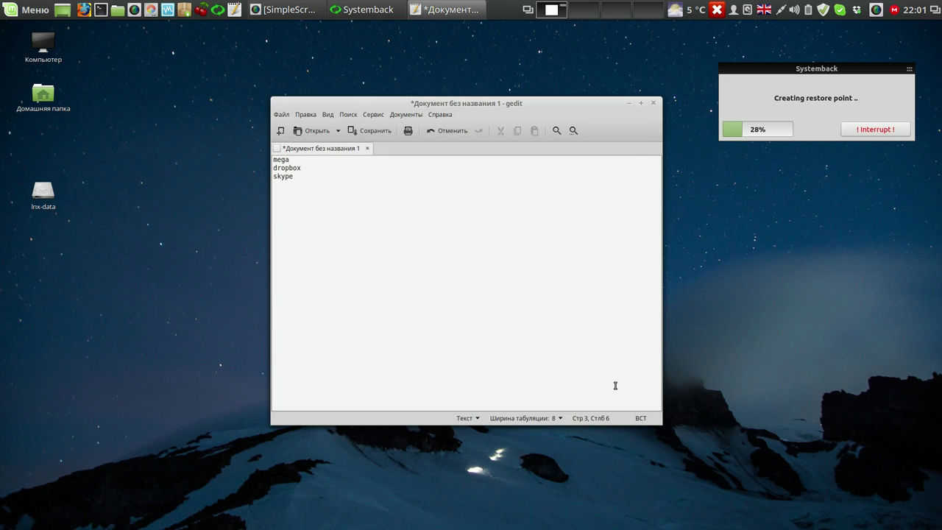
key(ctrl+q)
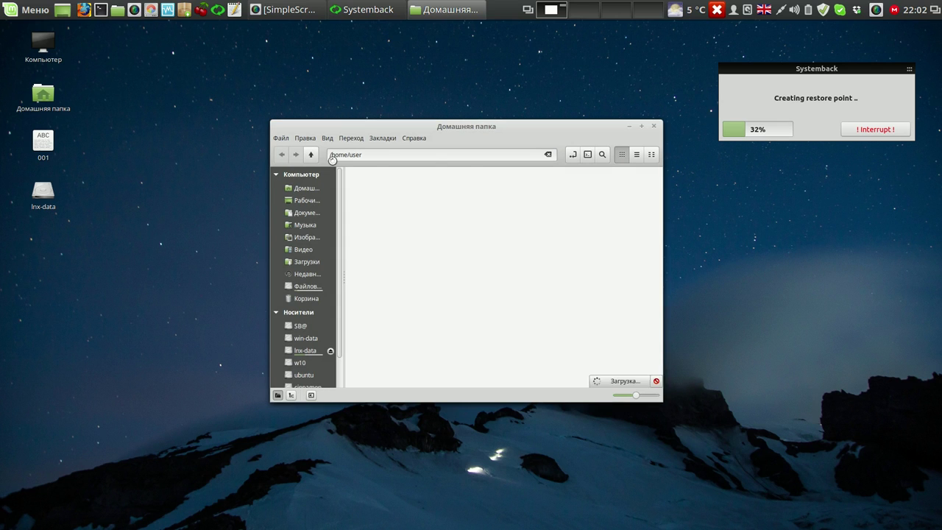
- Close the home folder, then run 'gksudo nemo' in Terminal with the administrator password
click(656, 128)
click(101, 9)
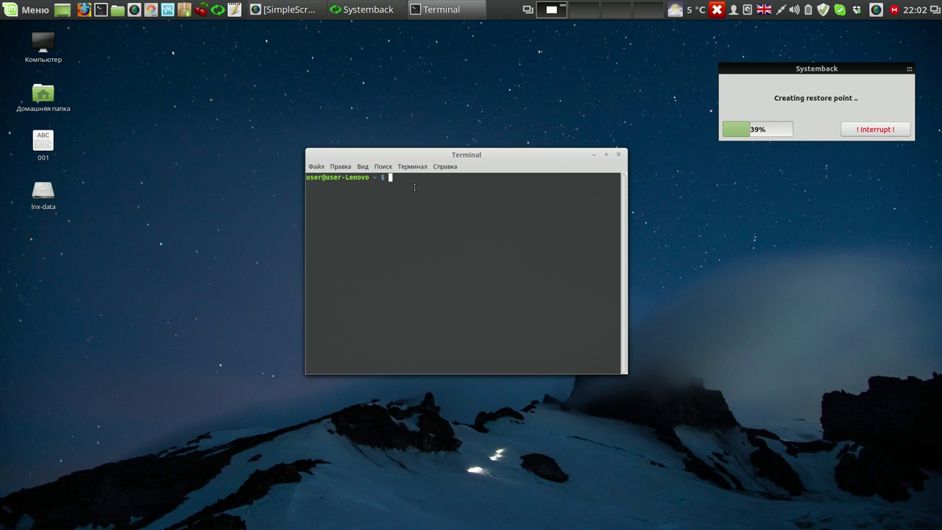
text(gksudo nemo)
key(Return)
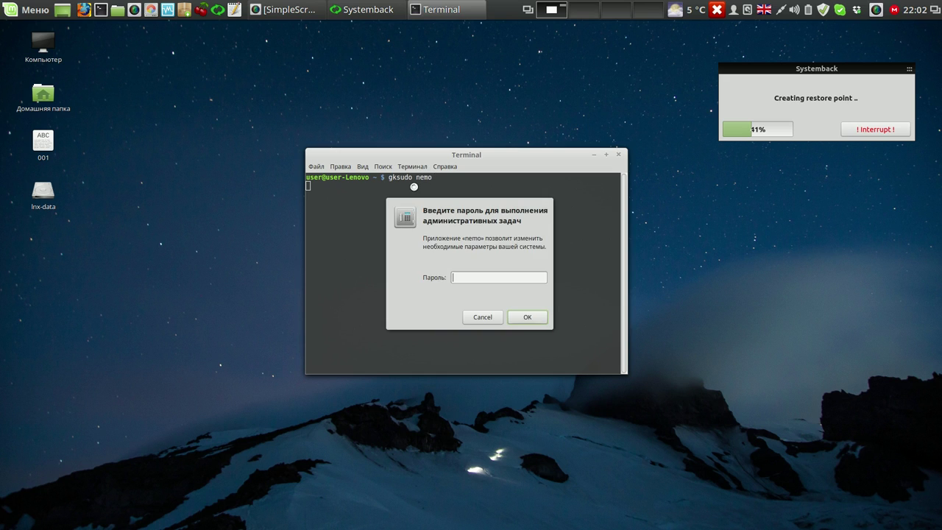
text(****)
key(Return)
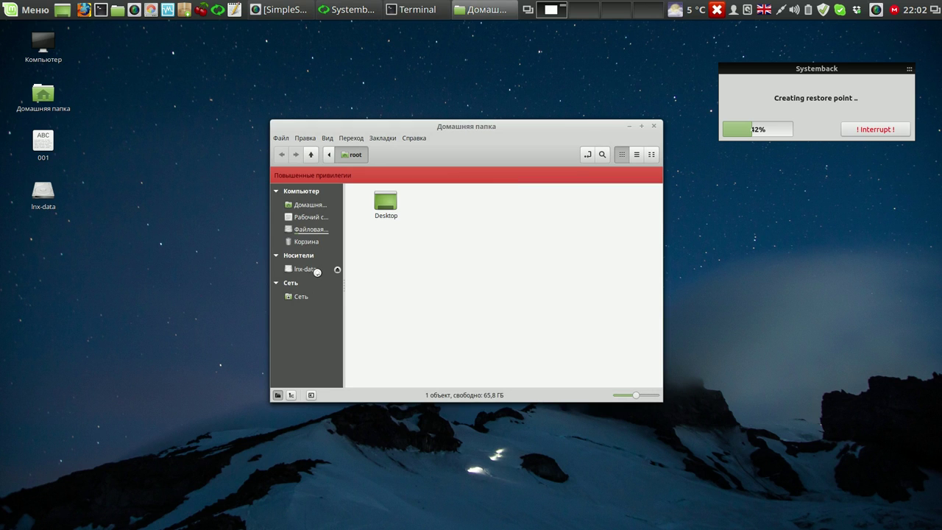
- As root, move the desktop note 001 into lnx-data/Cinnamon 17.3/001, then close that window
click(316, 270)
click(462, 206)
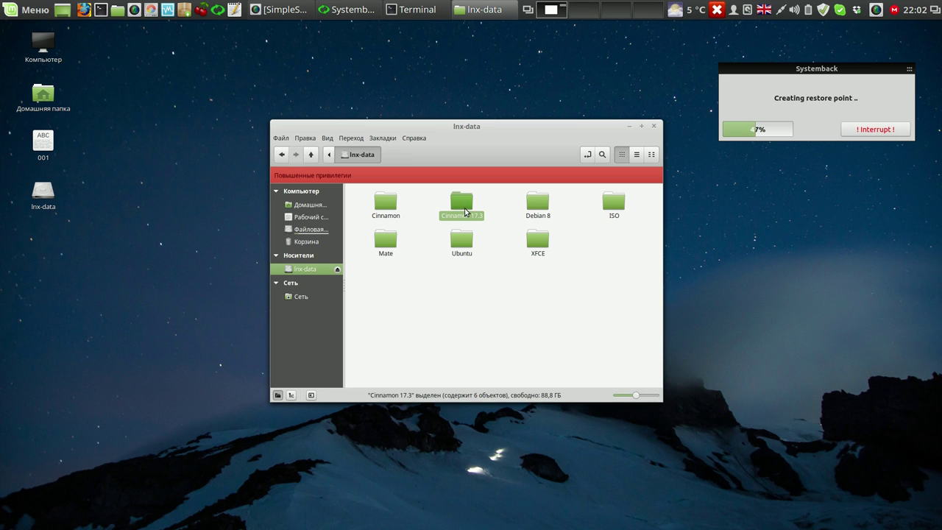
double_click(463, 210)
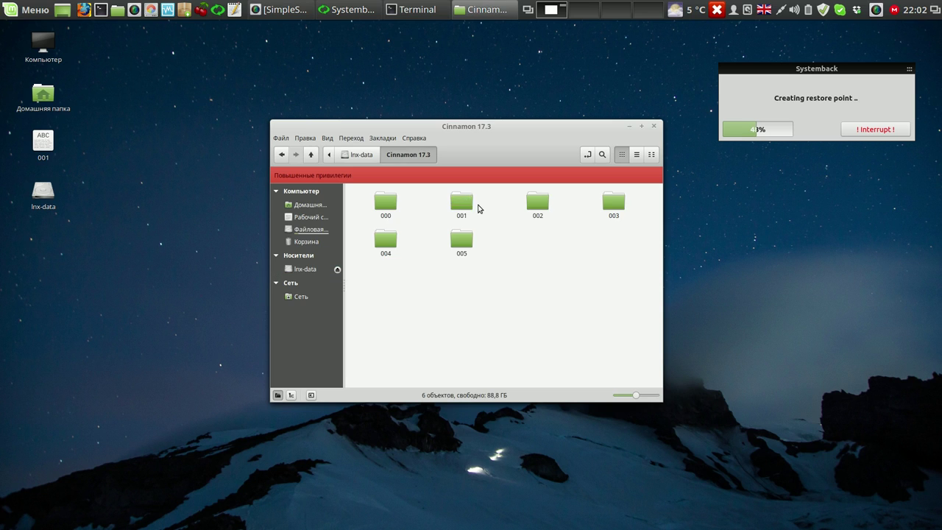
double_click(462, 208)
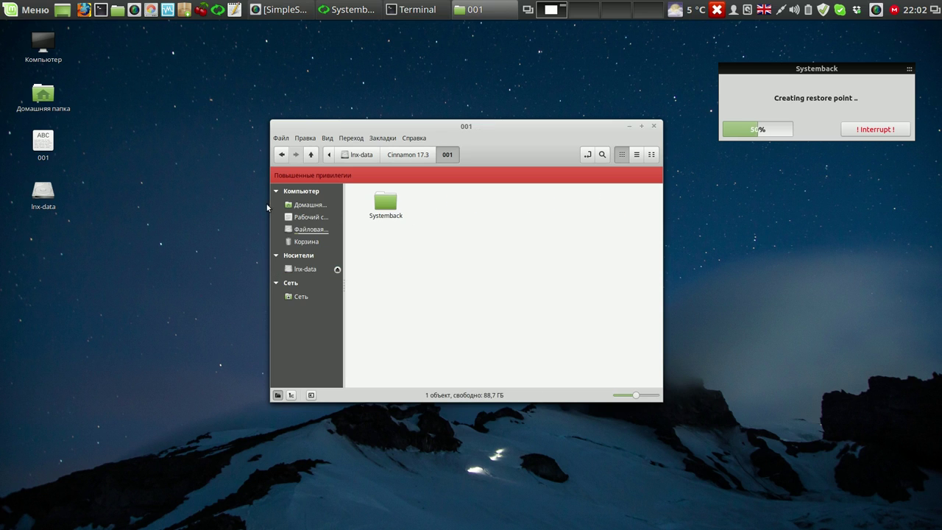
drag(43, 143, 495, 247)
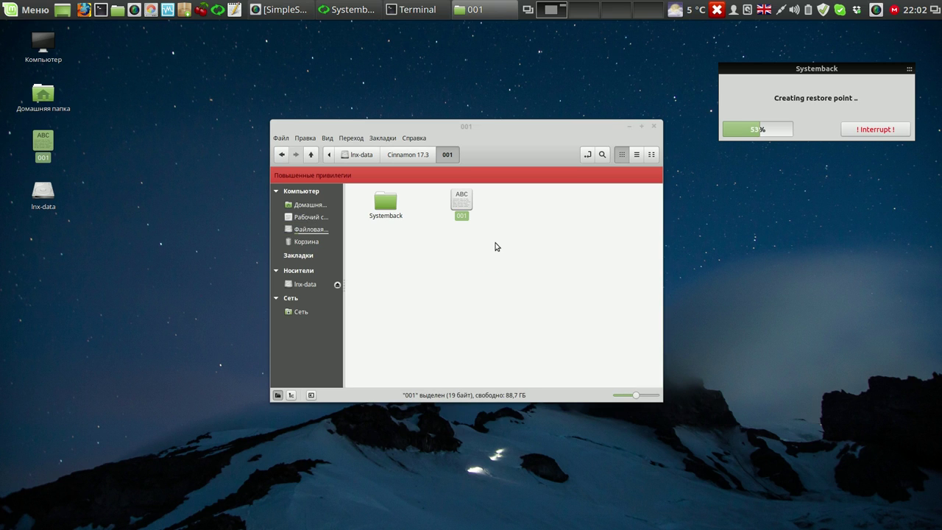
click(654, 128)
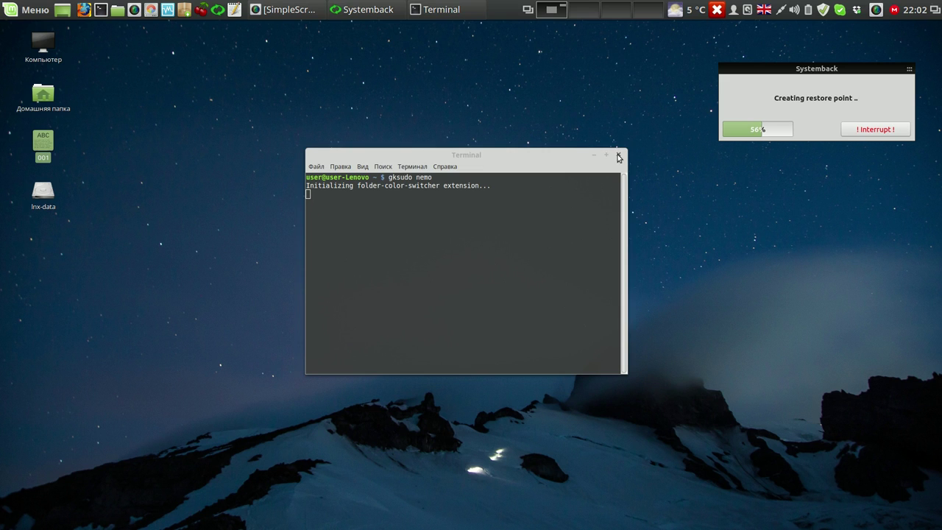
- Close Terminal despite its running process, then permanently delete the desktop file 001
click(618, 155)
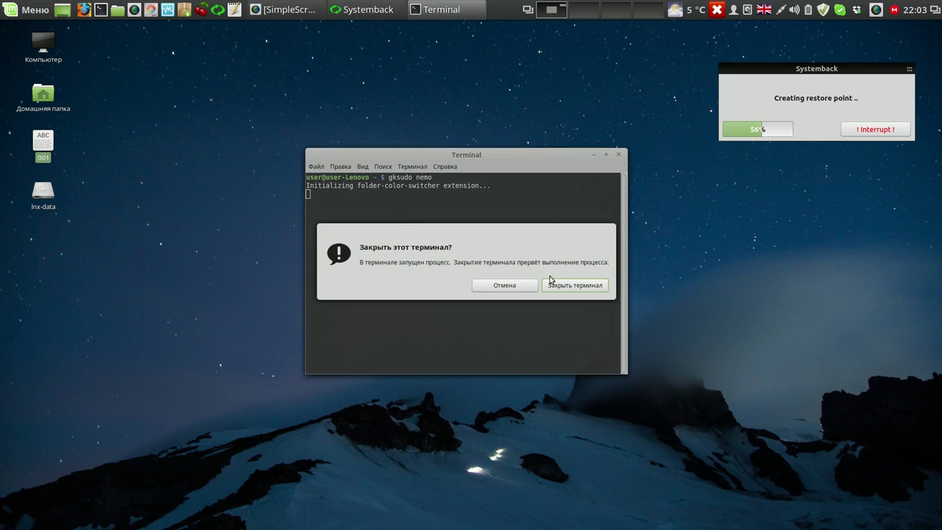
click(574, 285)
right_click(41, 149)
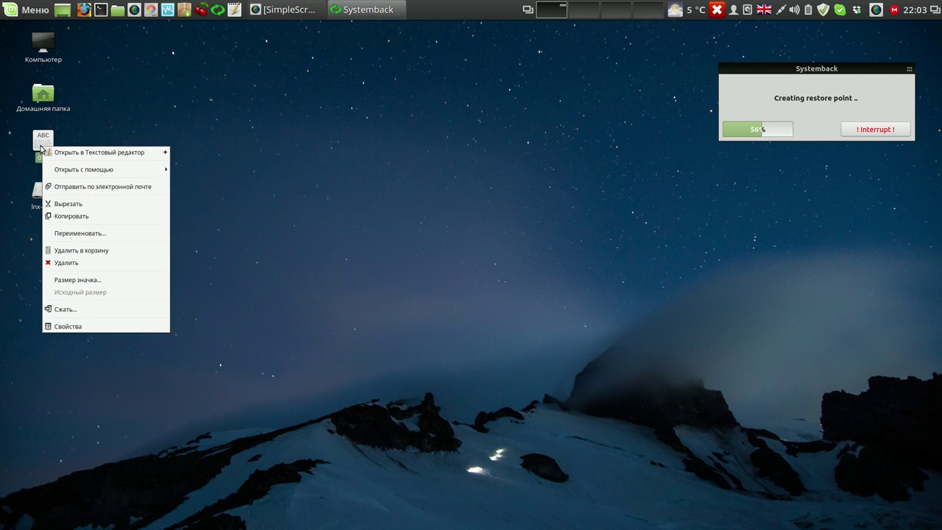
click(67, 262)
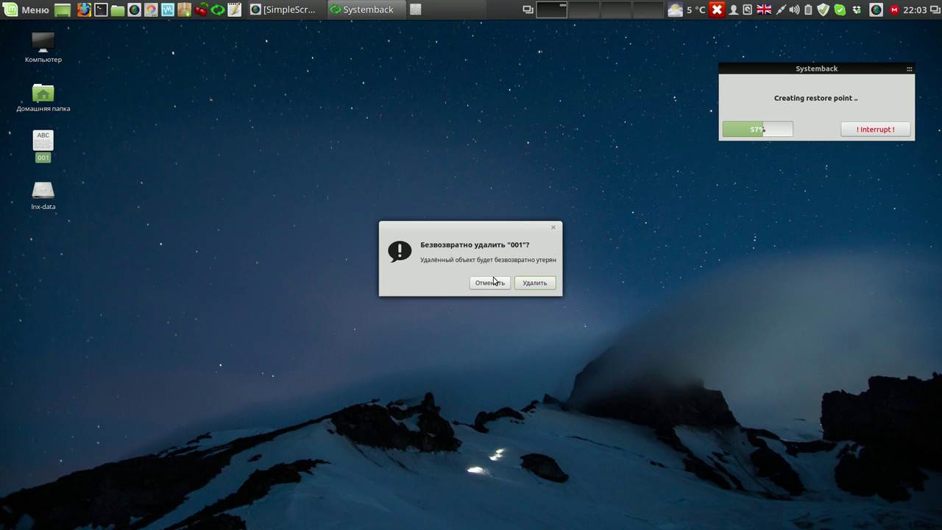
click(533, 283)
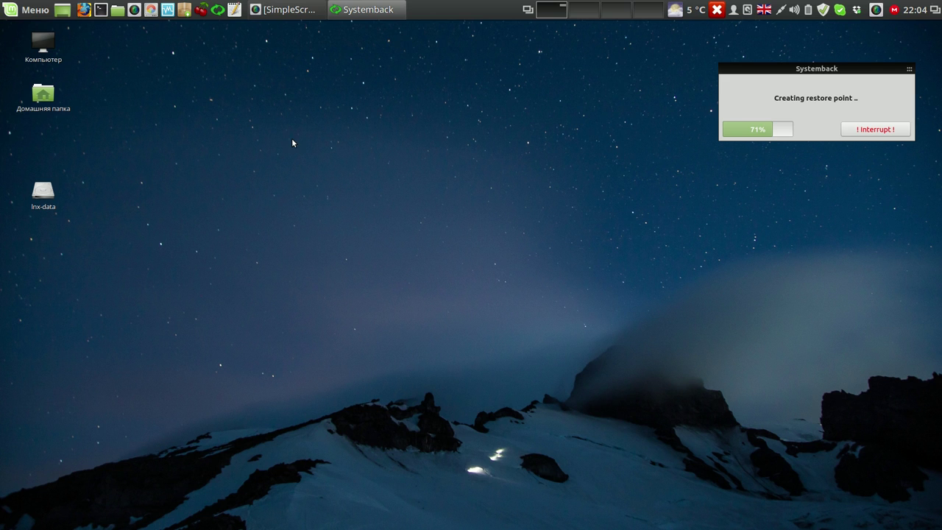
- Pause the screen recorder from its tray menu while the restore point finishes
right_click(877, 12)
right_click(873, 11)
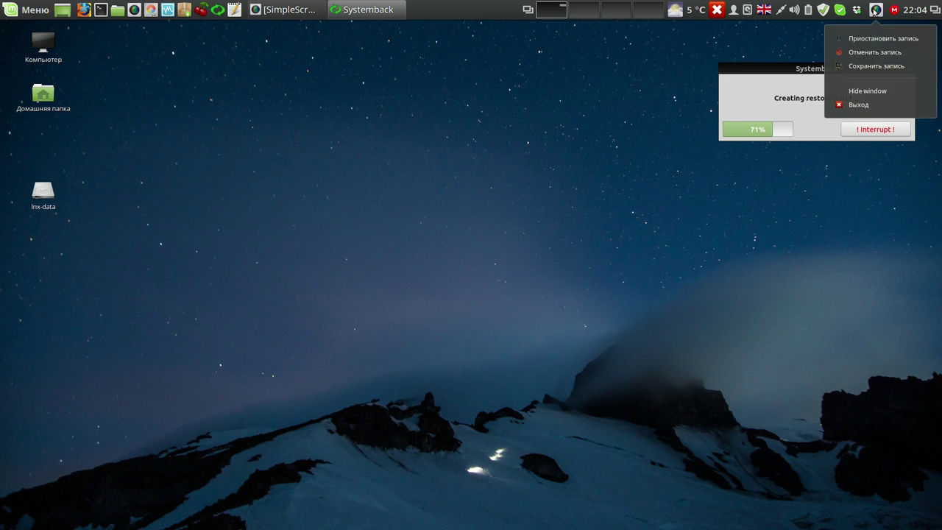
click(872, 33)
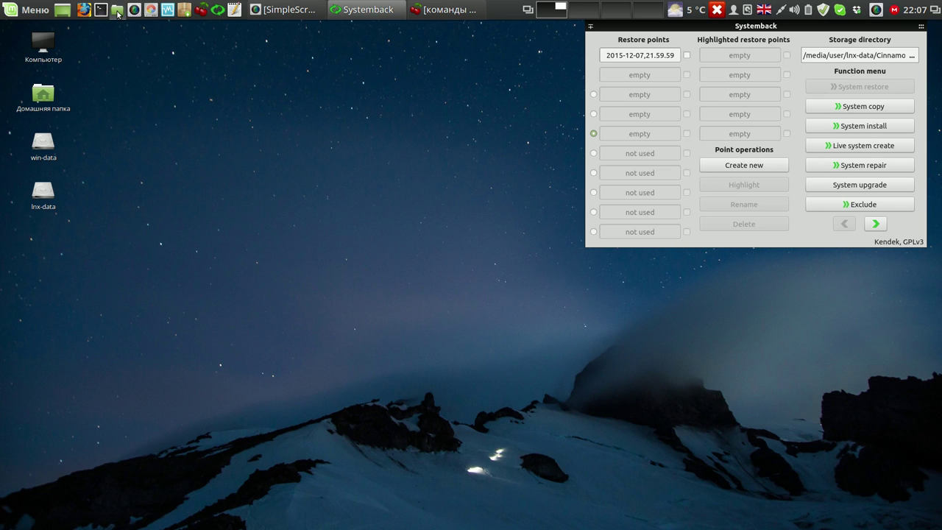
- Browse lnx-data > Cinnamon 17.3 and look inside restore folder 001
drag(401, 126, 241, 52)
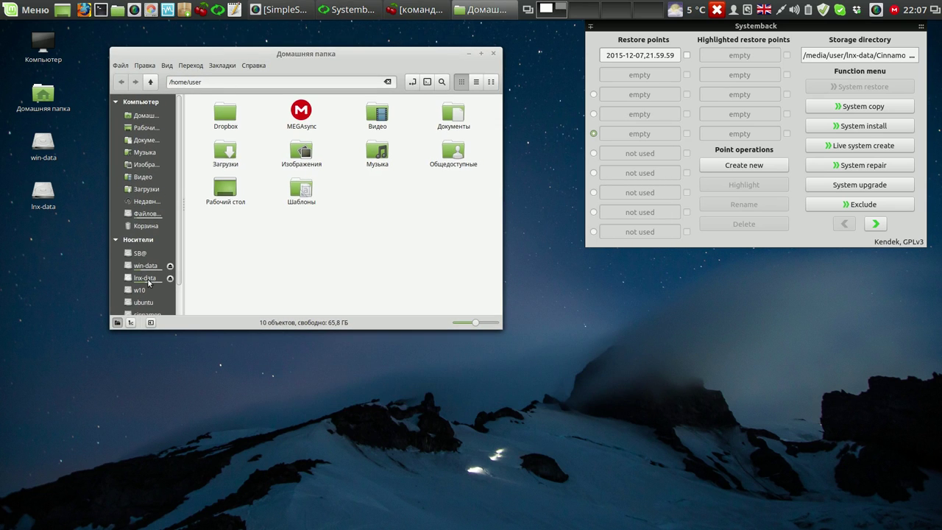
click(147, 278)
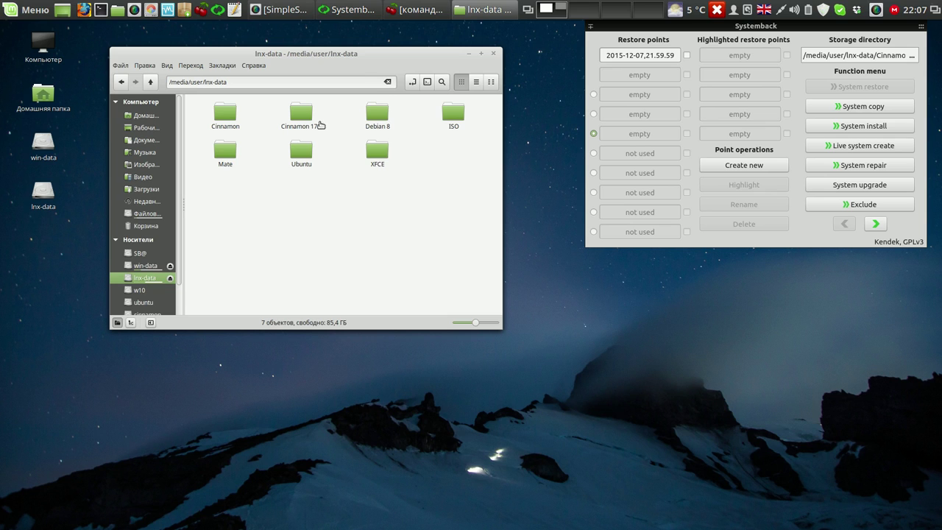
double_click(309, 120)
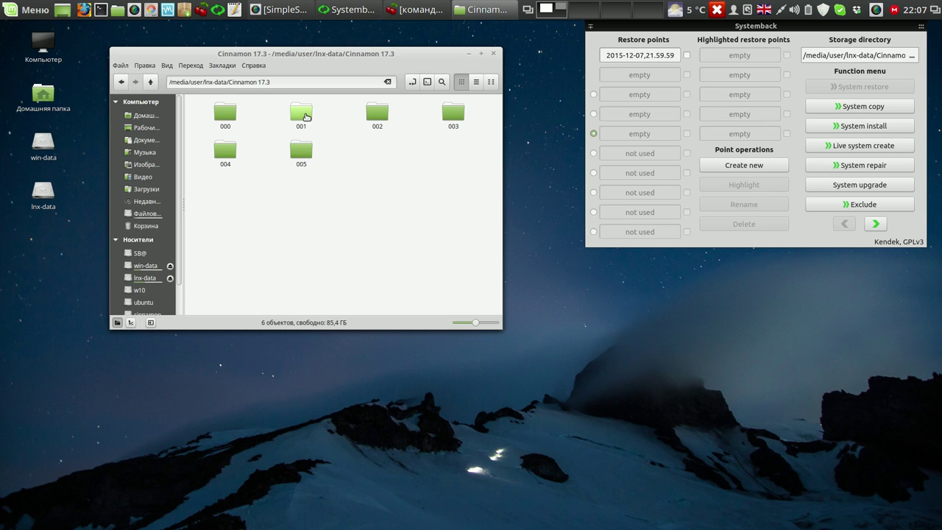
double_click(306, 117)
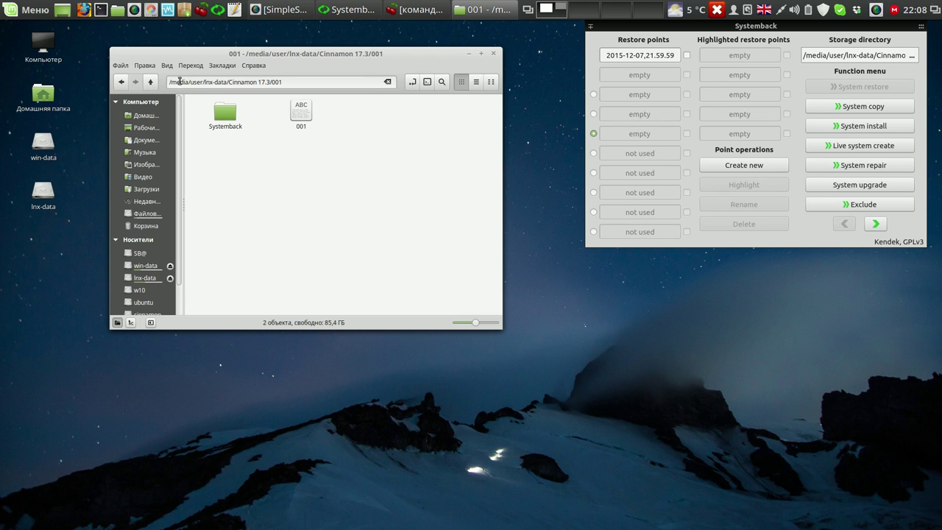
click(151, 83)
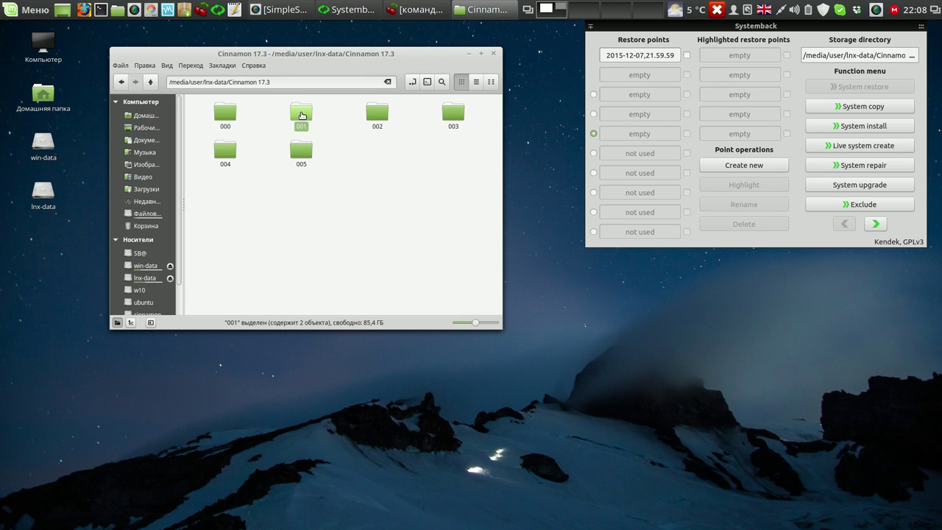
- Show Свойства for folders 001 and 000 side by side, reading 4.9 and 4.8 GB
right_click(303, 115)
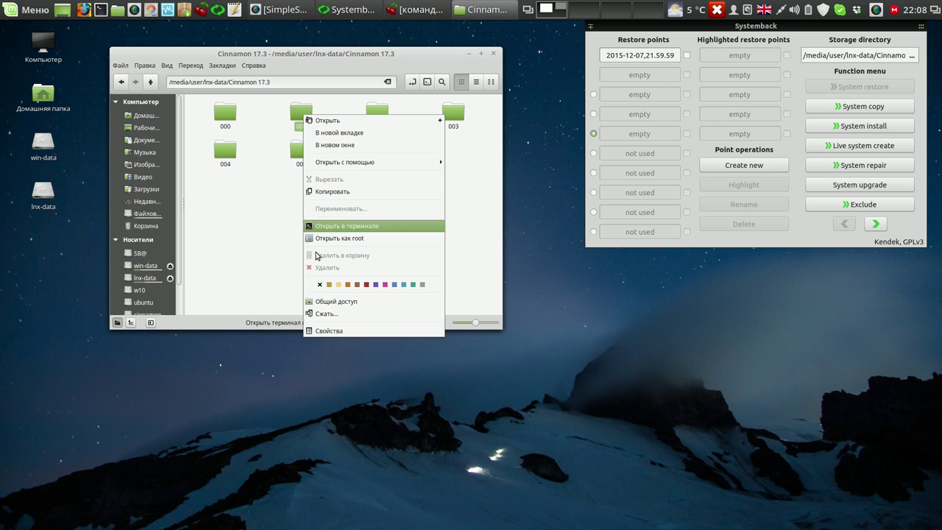
click(321, 331)
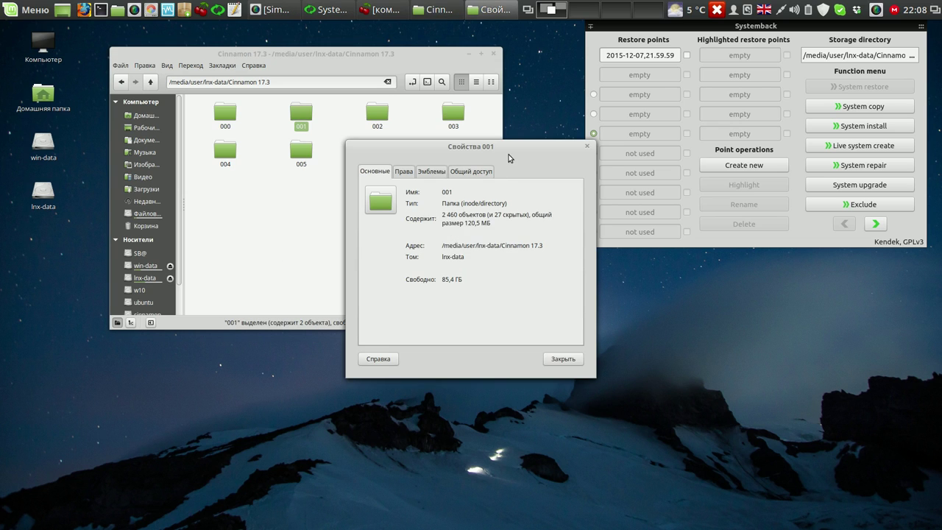
drag(510, 150, 471, 70)
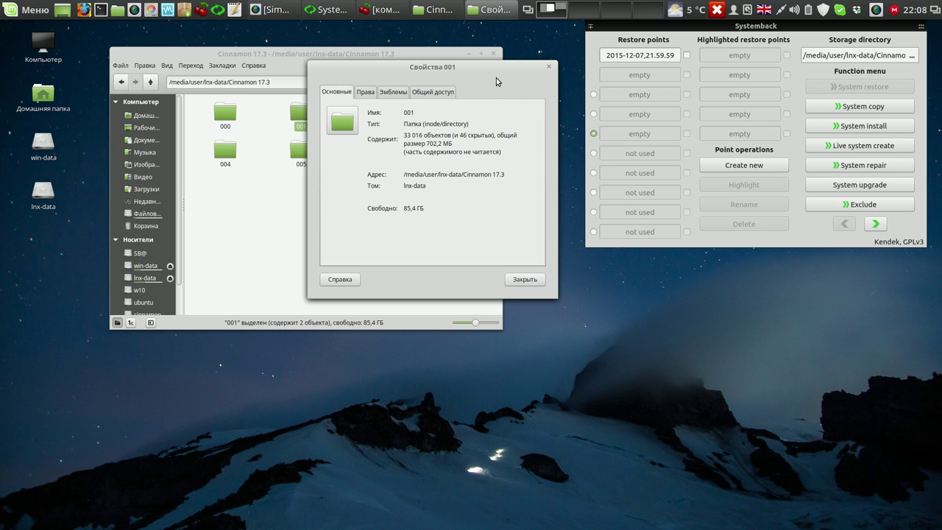
right_click(222, 117)
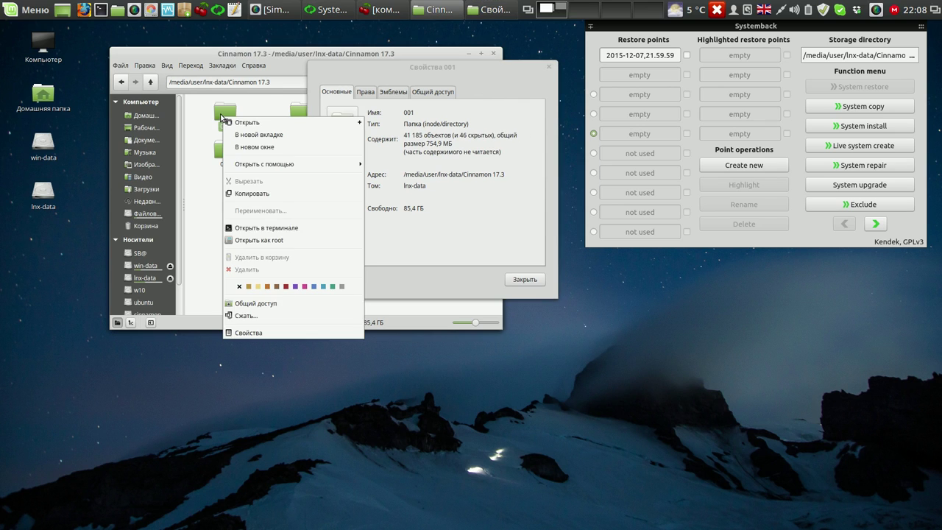
click(246, 331)
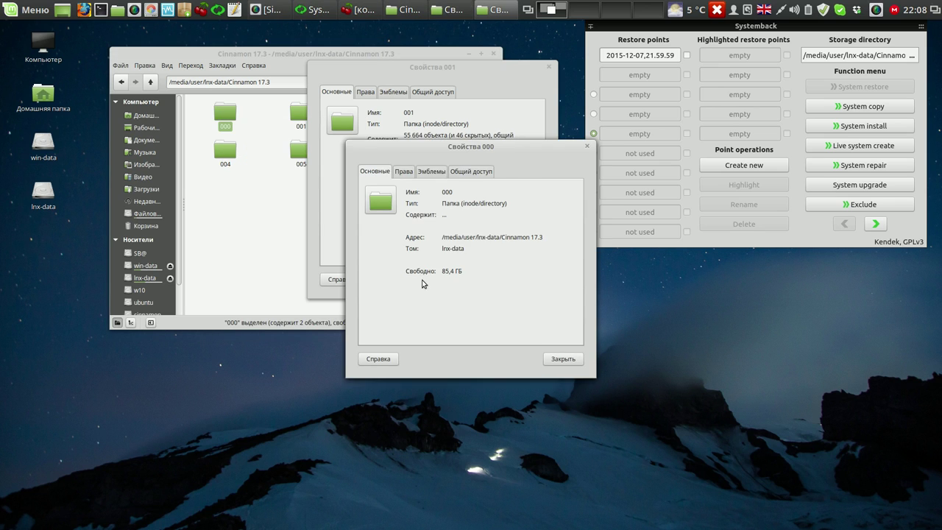
drag(535, 156, 231, 65)
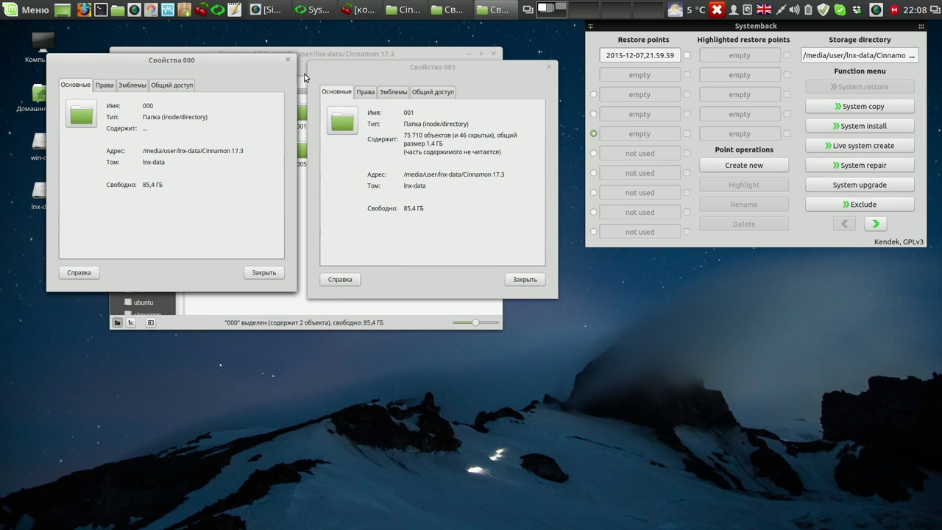
click(469, 54)
drag(467, 68, 475, 58)
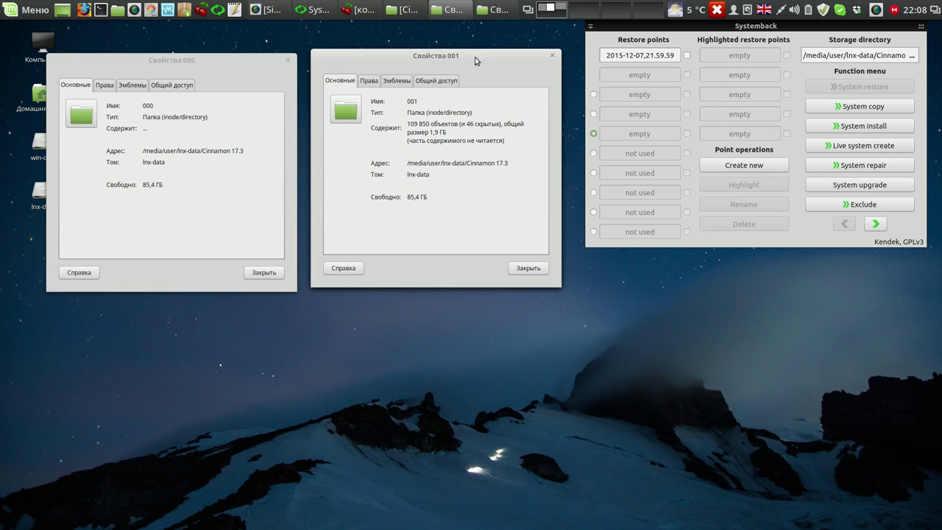
drag(256, 59, 256, 52)
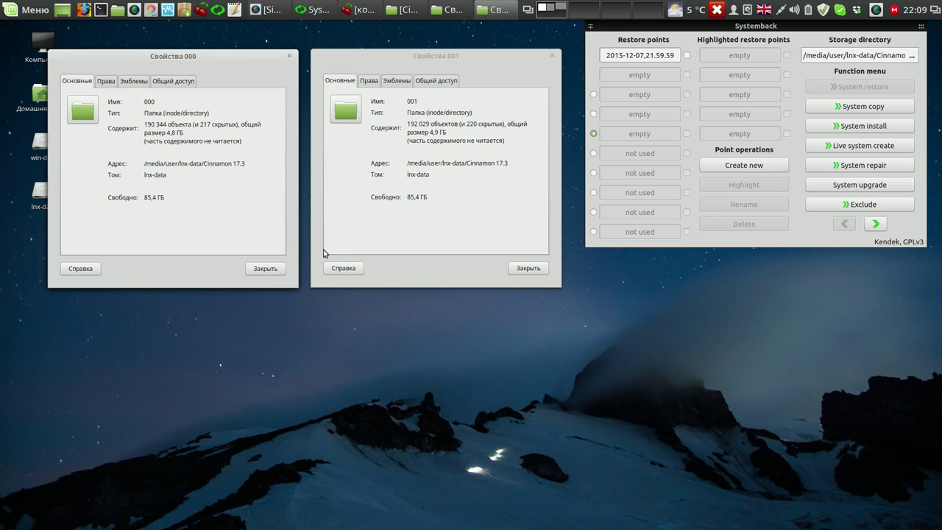
- Close both properties dialogs and the Systemback window
click(269, 271)
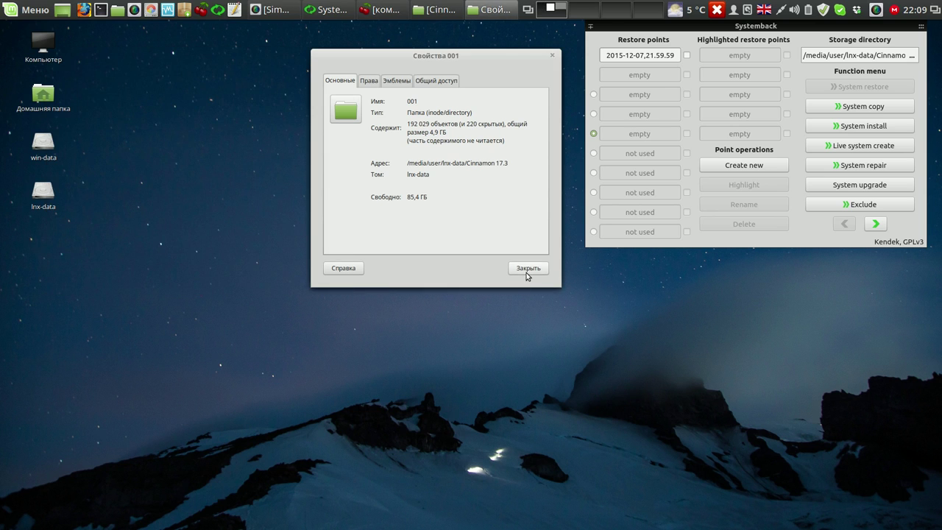
click(526, 272)
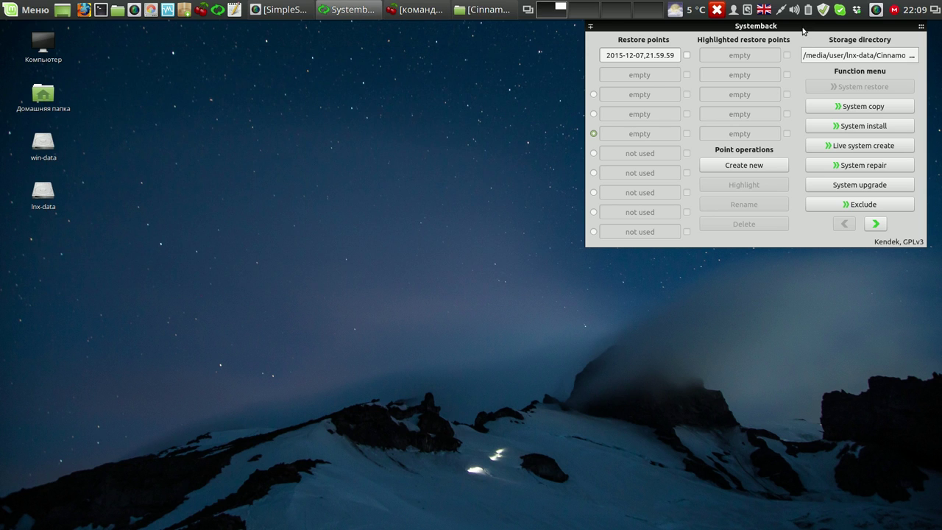
drag(797, 27, 763, 41)
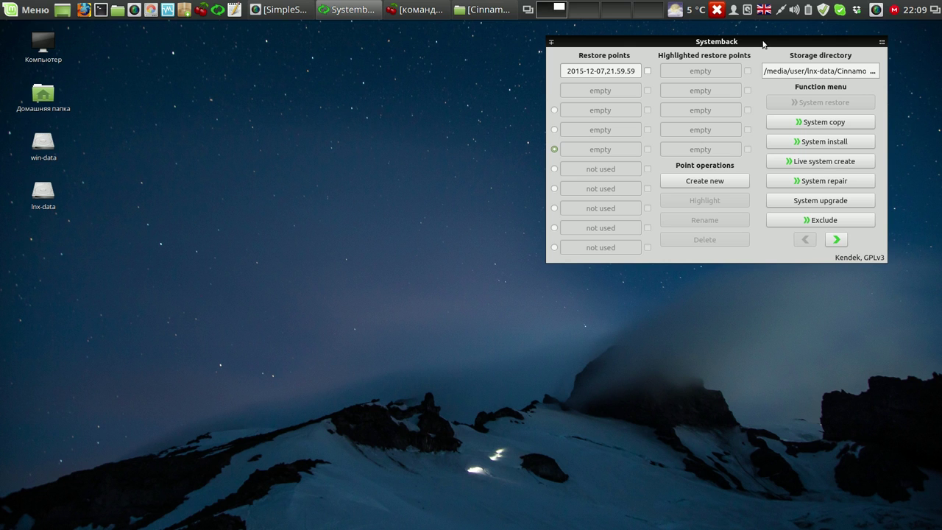
click(875, 47)
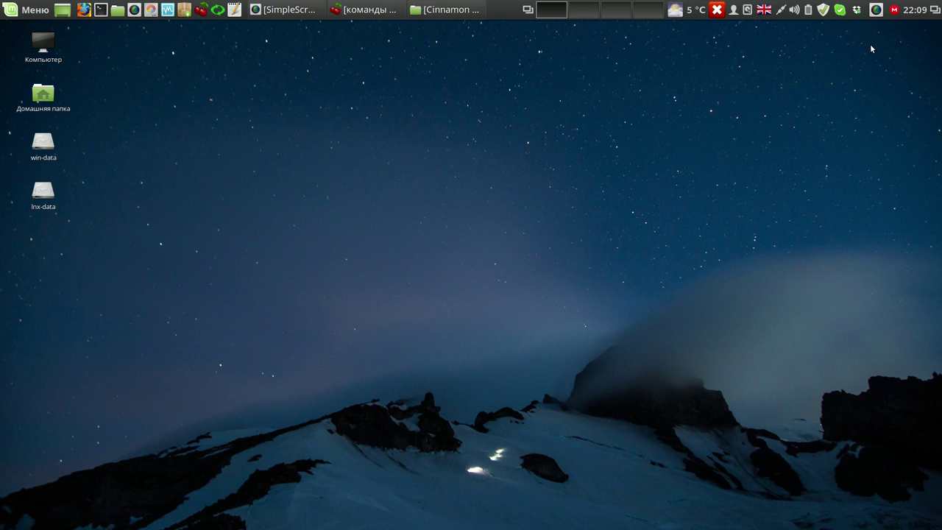
- Browse the CherryTree notes on Conky Manager, bootloader, wallpapers and SMPlayer, ending on the transparent-panel note
click(388, 10)
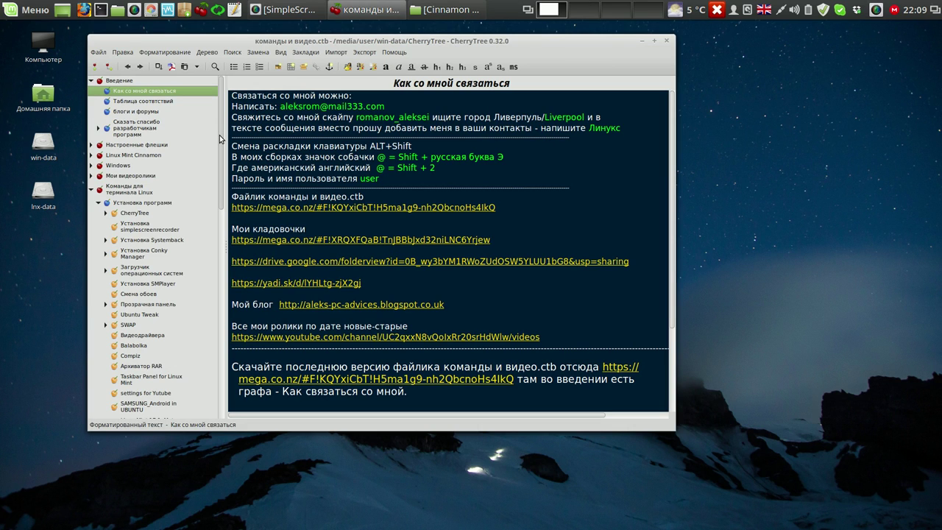
drag(219, 136, 220, 153)
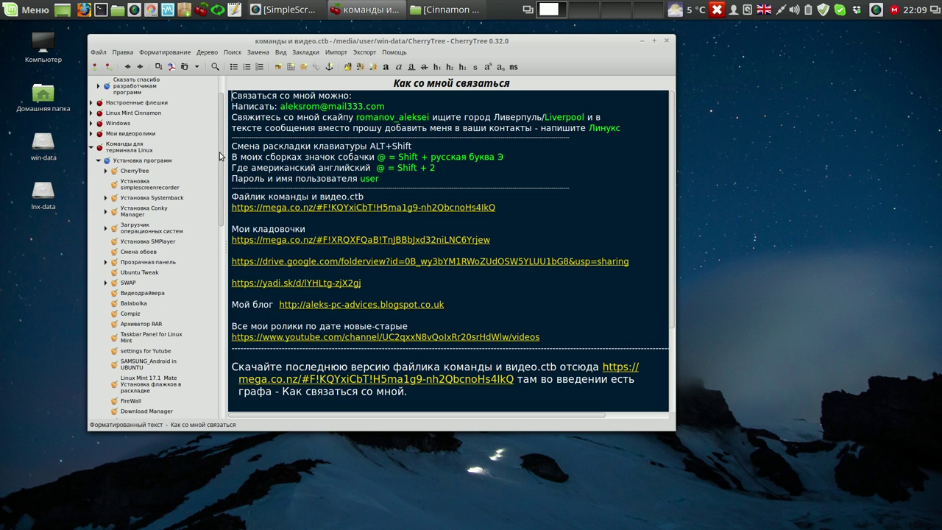
drag(219, 152, 215, 179)
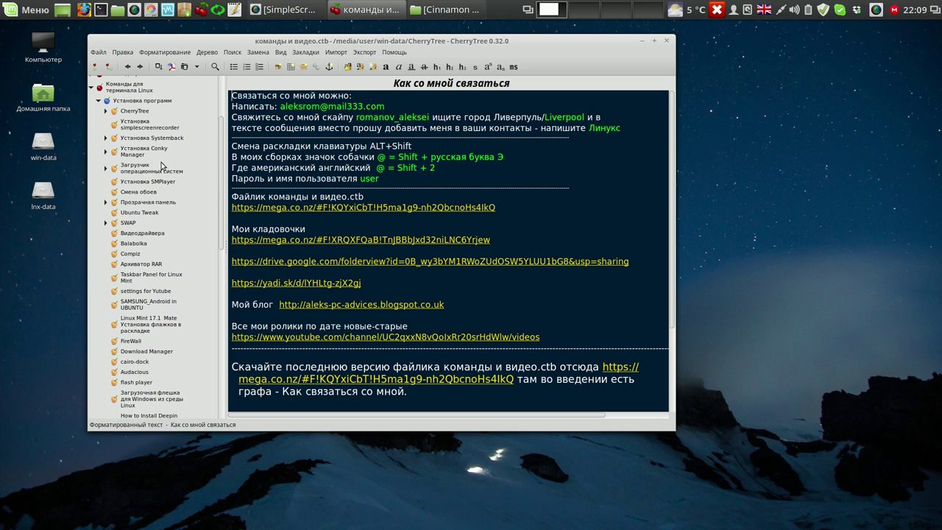
click(136, 152)
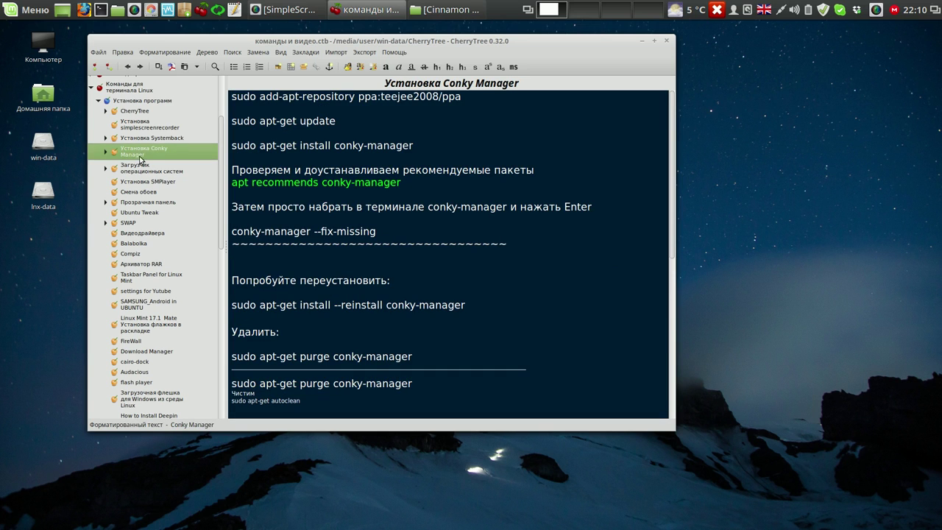
click(140, 170)
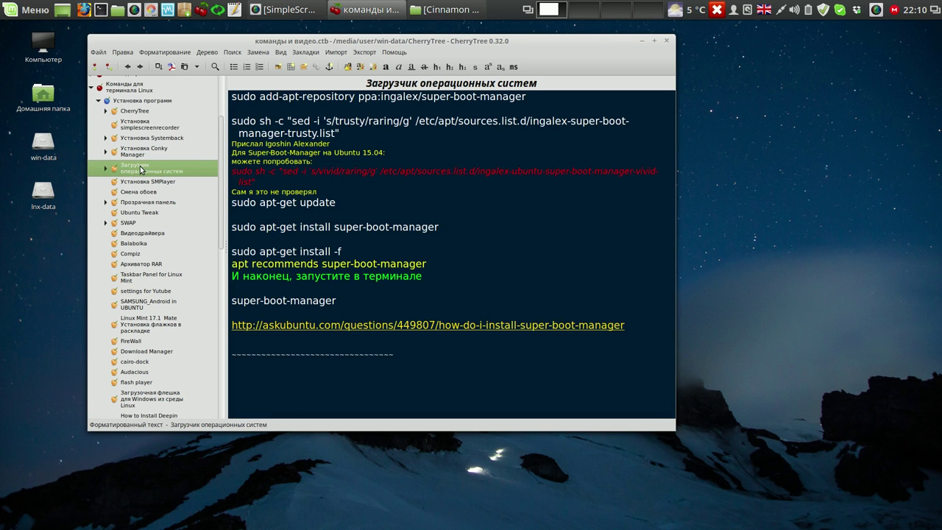
click(146, 193)
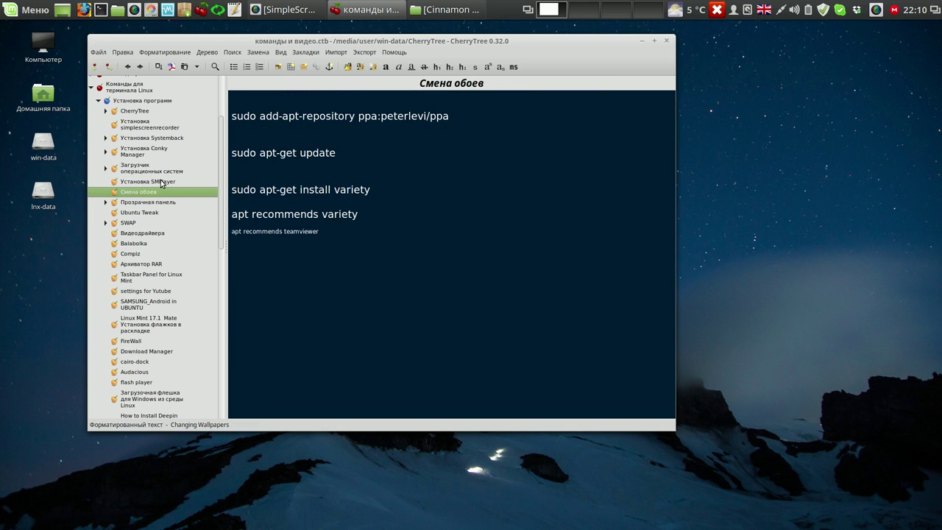
click(161, 184)
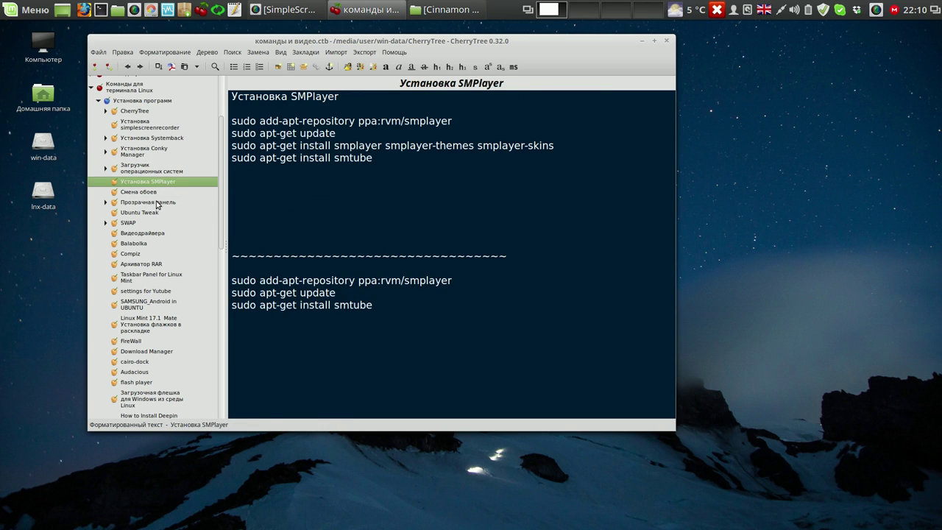
click(156, 203)
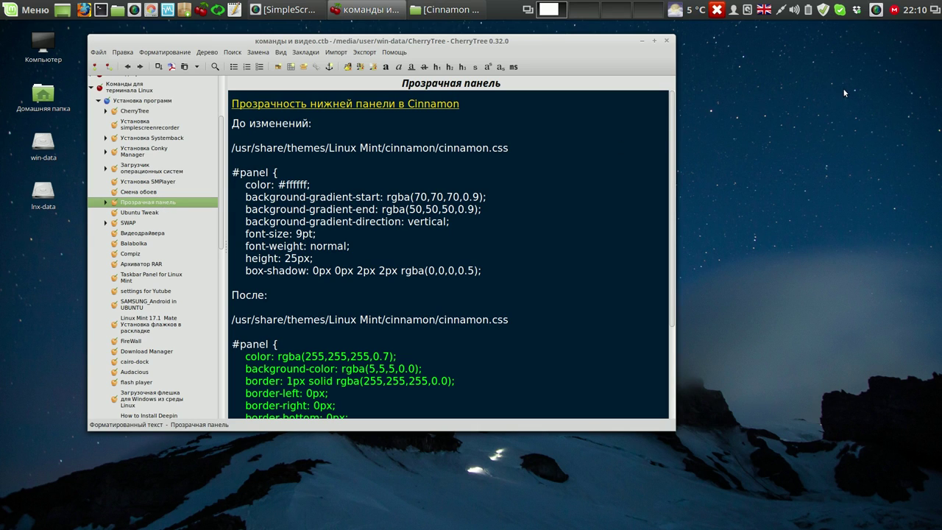
click(876, 11)
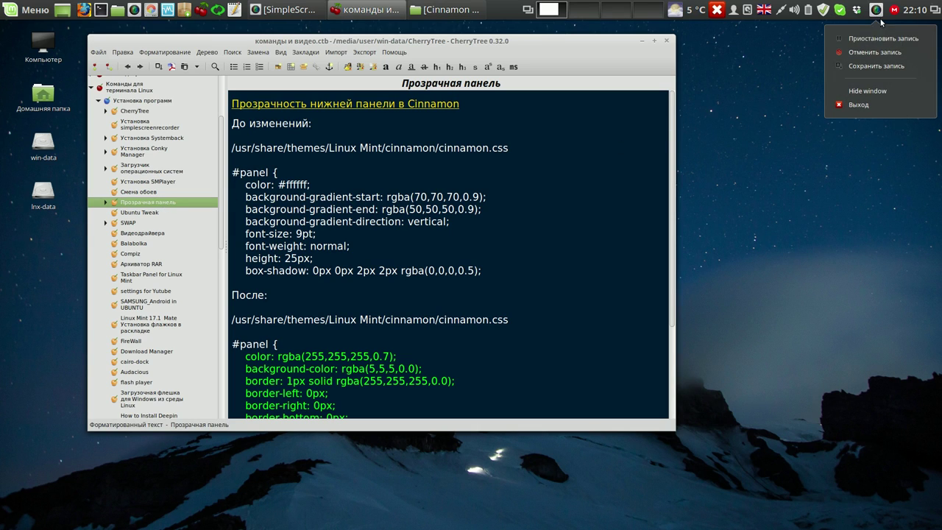
- Review the 002 program list from the desktop in gedit, close it, and bring up Меню
click(881, 38)
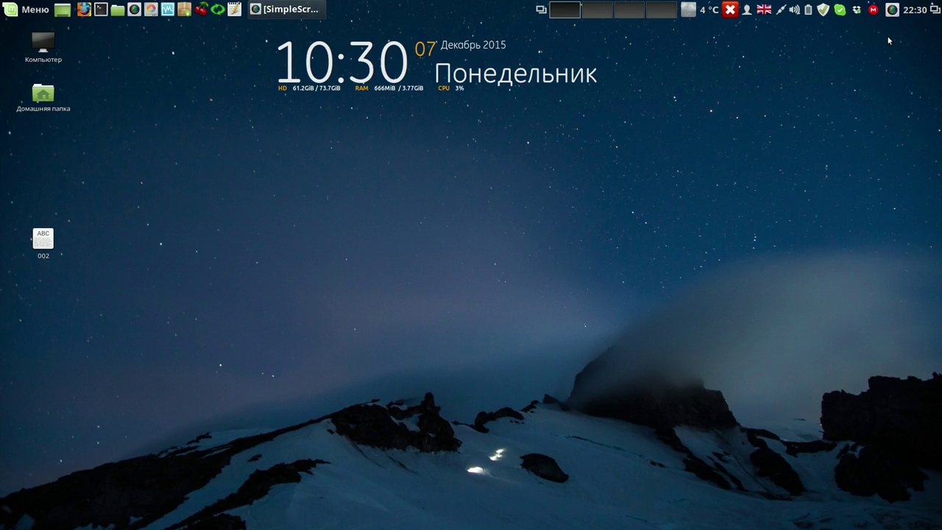
click(43, 239)
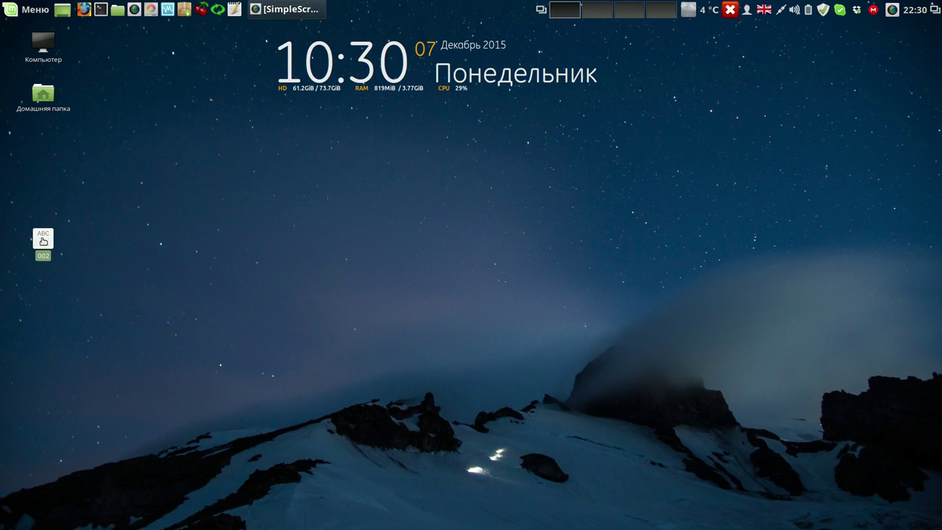
double_click(43, 240)
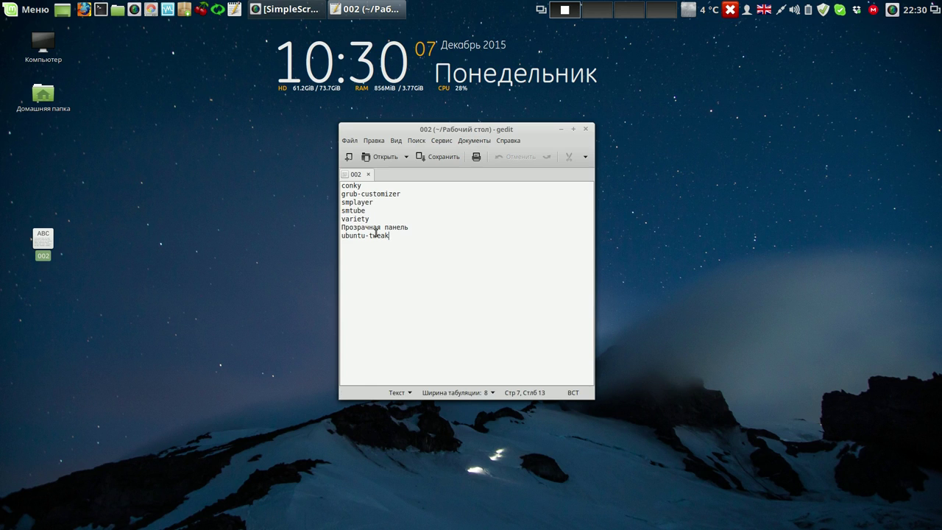
click(586, 129)
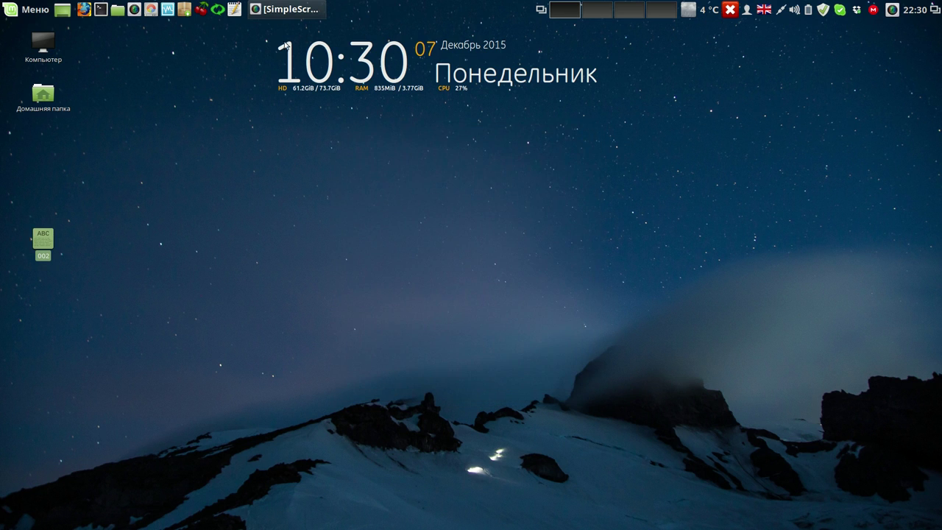
click(26, 10)
mouse_move(136, 103)
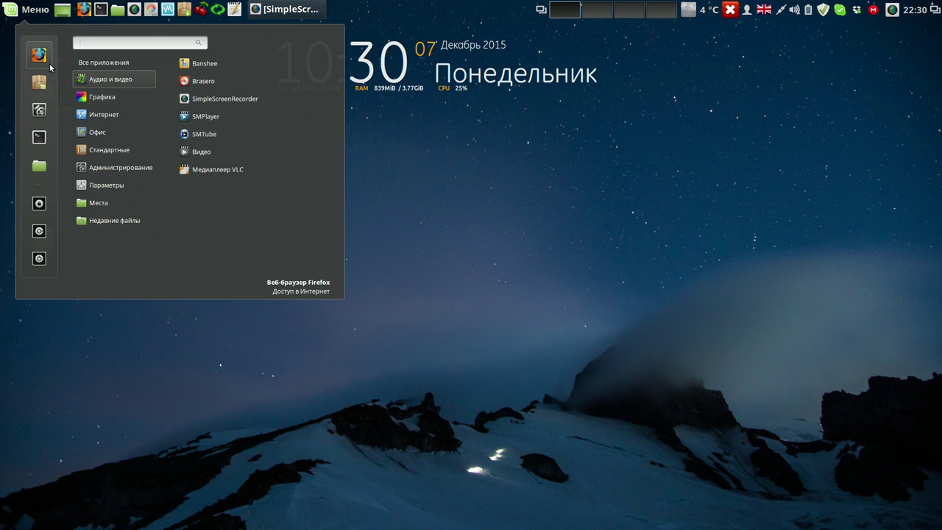
- Enable the conky_long desktop widget in Conky Manager and close the program
mouse_move(140, 70)
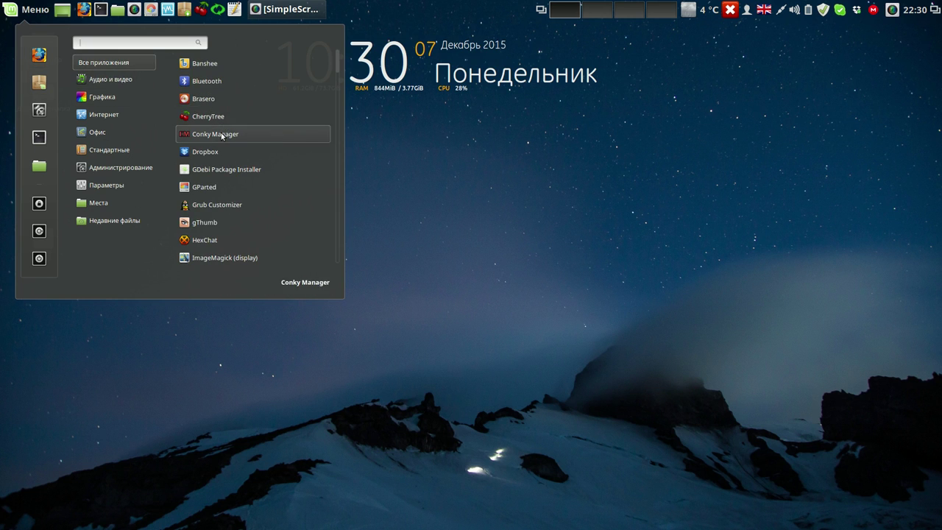
click(221, 135)
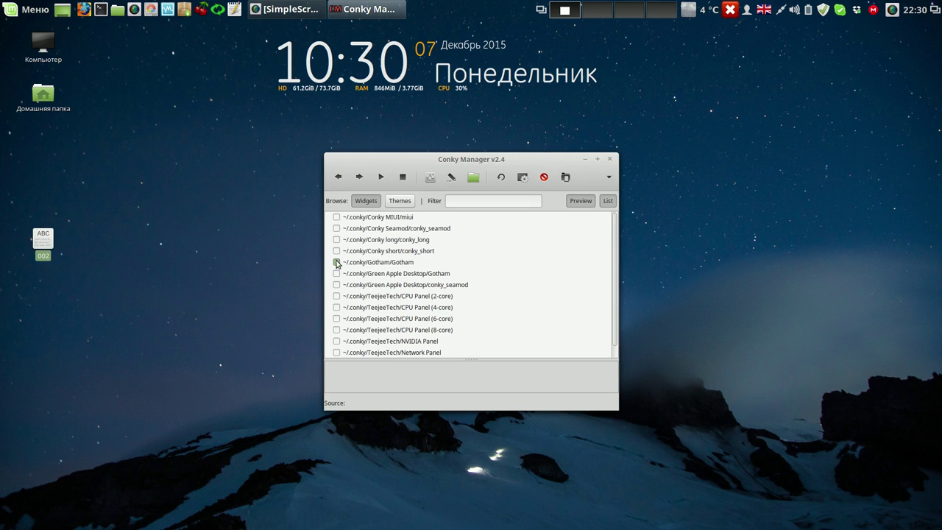
click(337, 262)
click(336, 240)
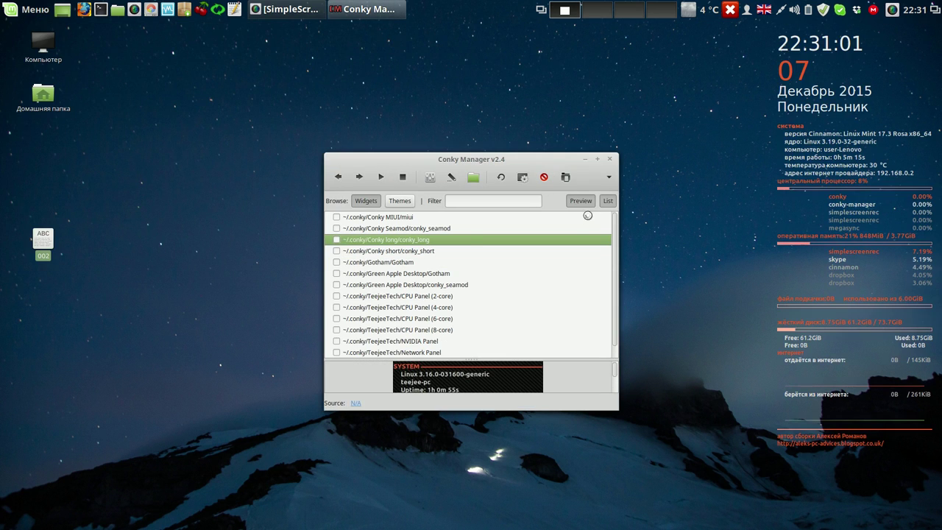
click(609, 160)
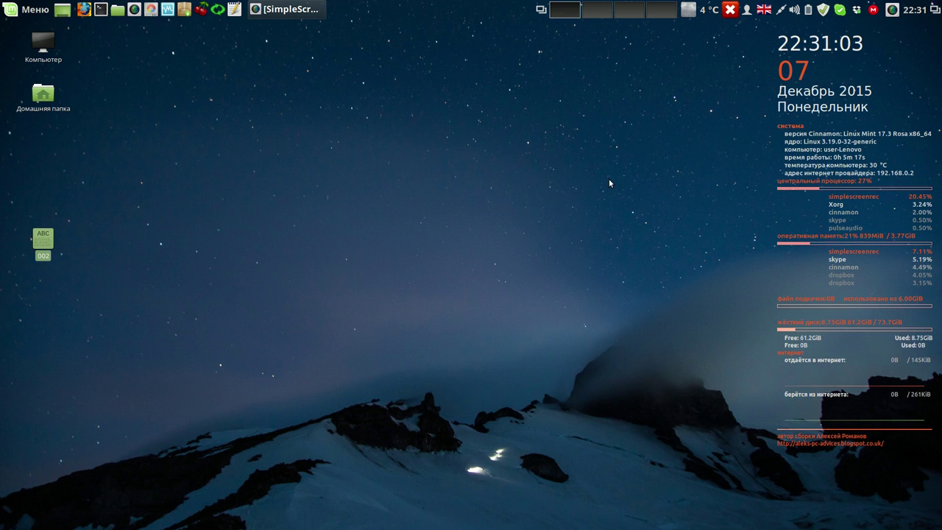
- Reopen the 002 list in gedit and place its window at the upper right
double_click(42, 240)
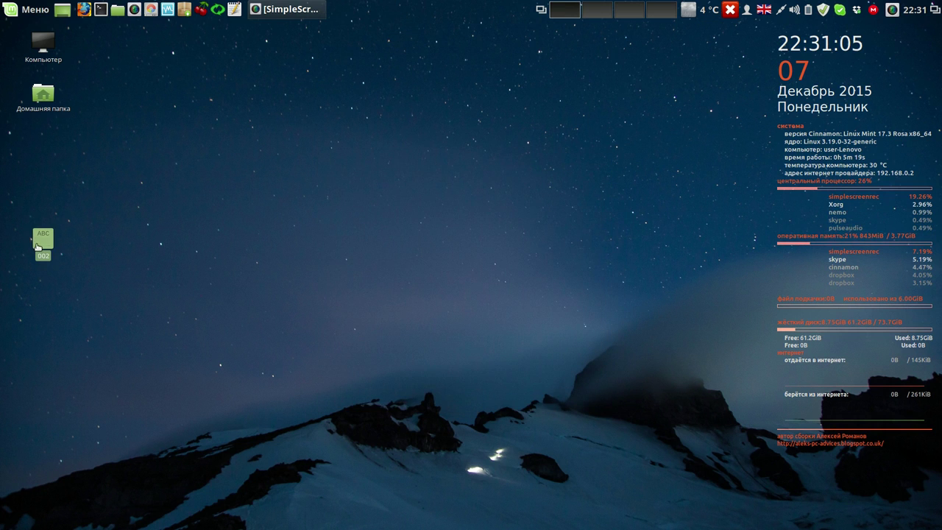
drag(489, 131, 640, 72)
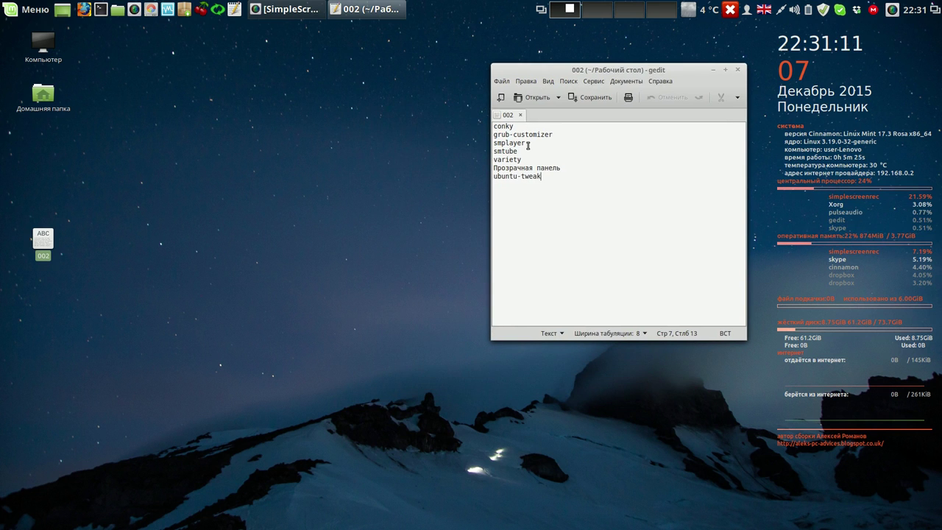
click(33, 9)
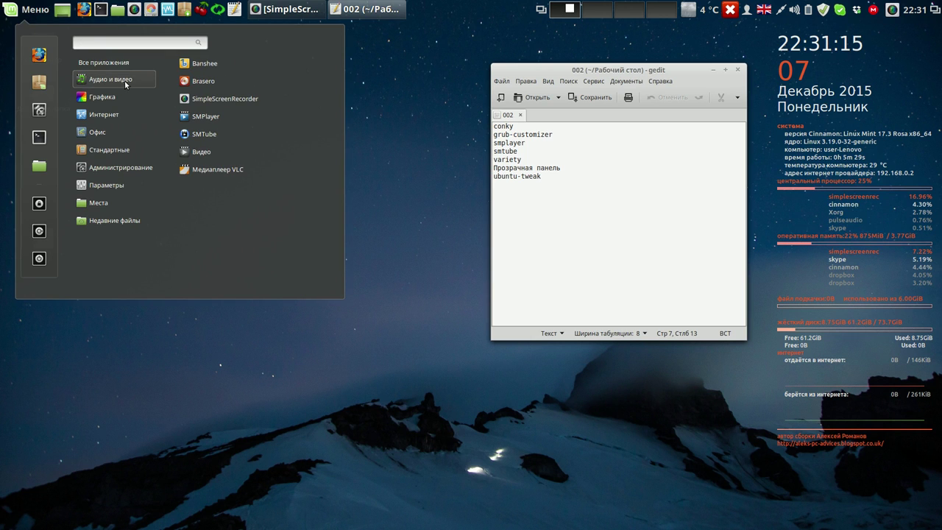
click(209, 117)
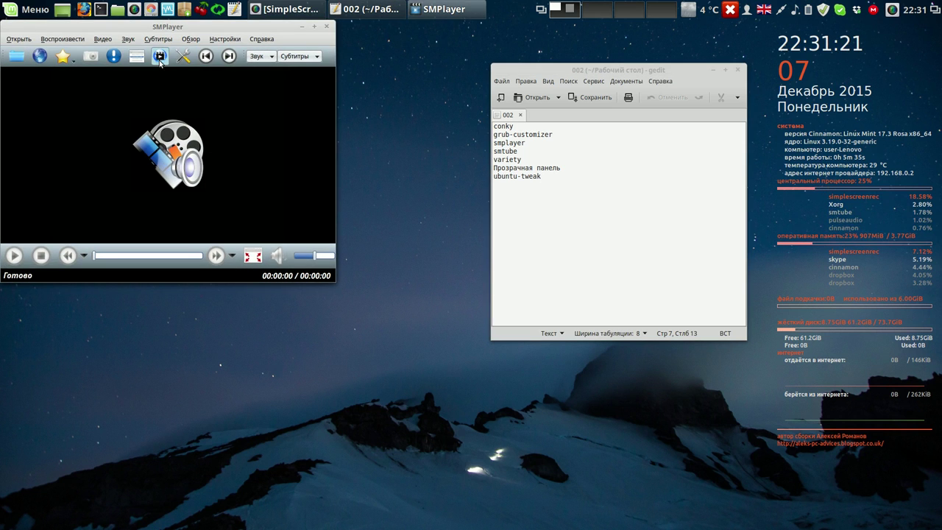
click(160, 56)
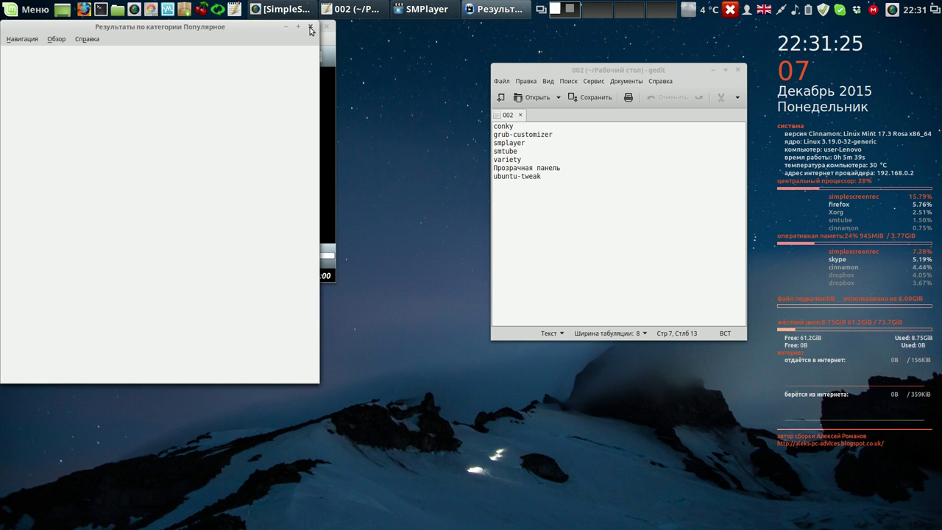
click(213, 245)
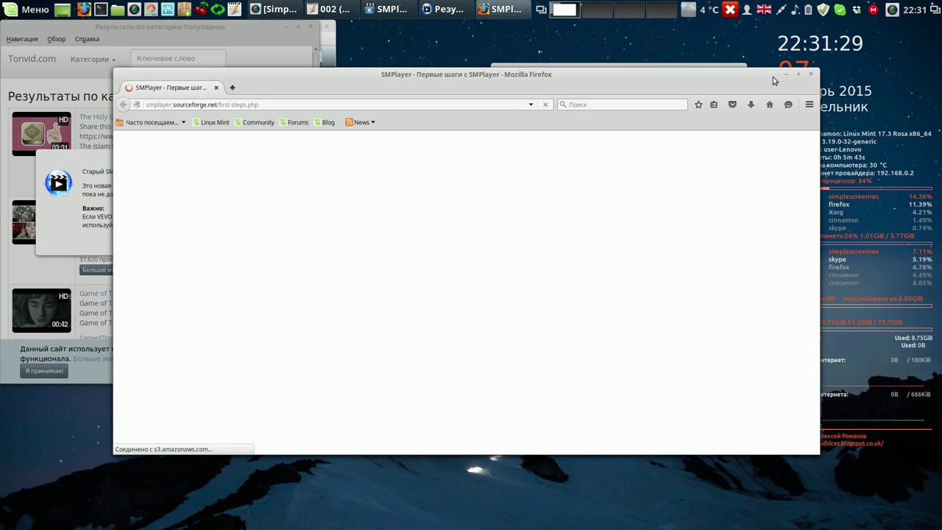
key(ctrl+w)
click(245, 238)
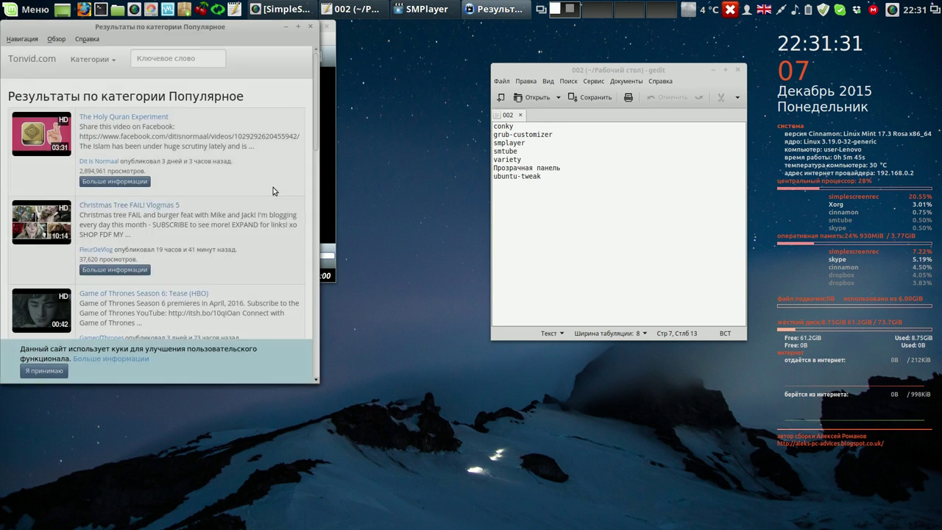
click(310, 26)
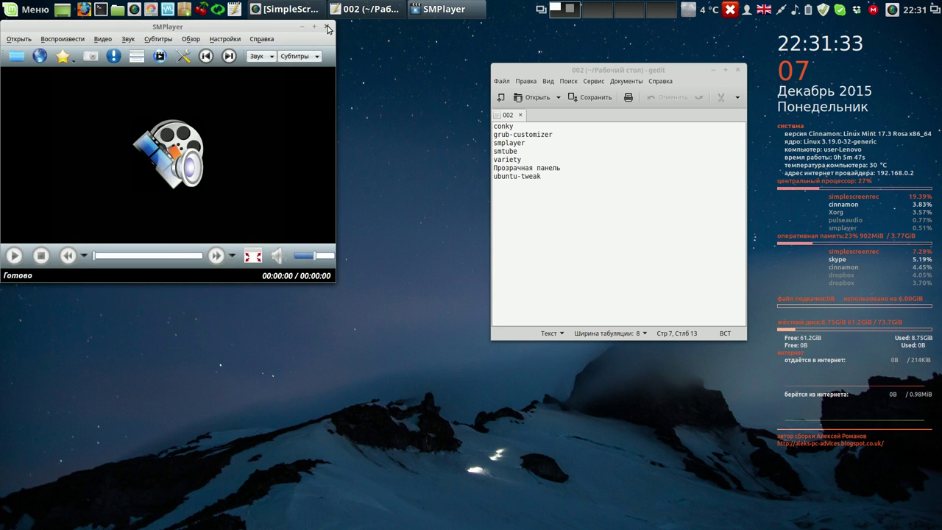
click(327, 27)
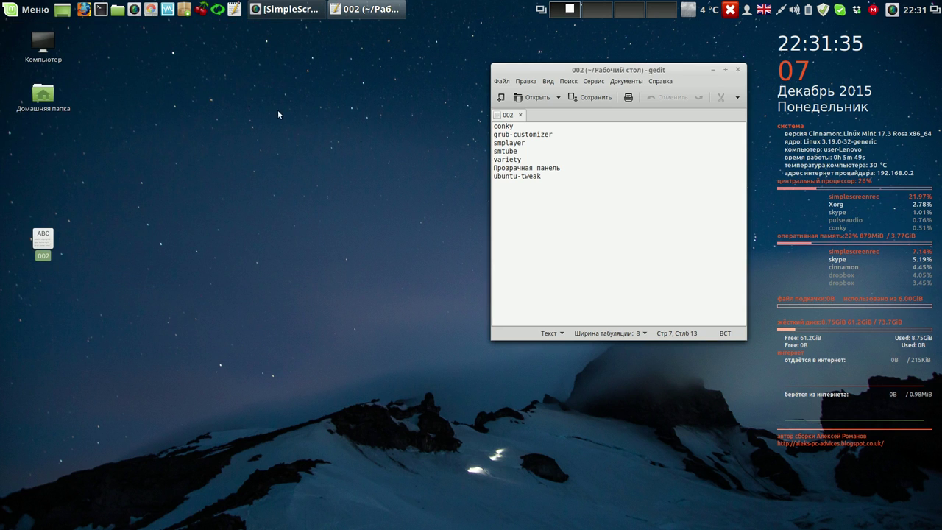
- Launch Variety via a 'var' menu search and join VRTY.ORG anonymously during setup
click(35, 10)
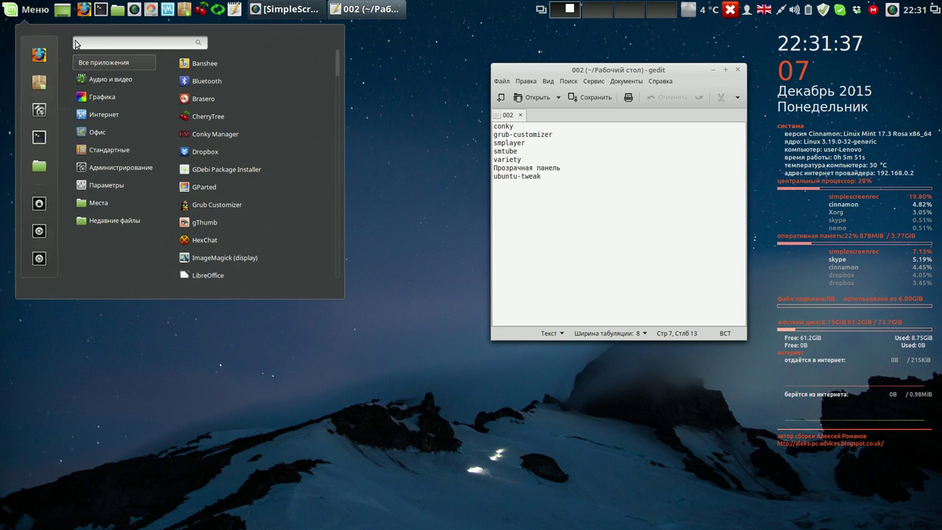
text(var)
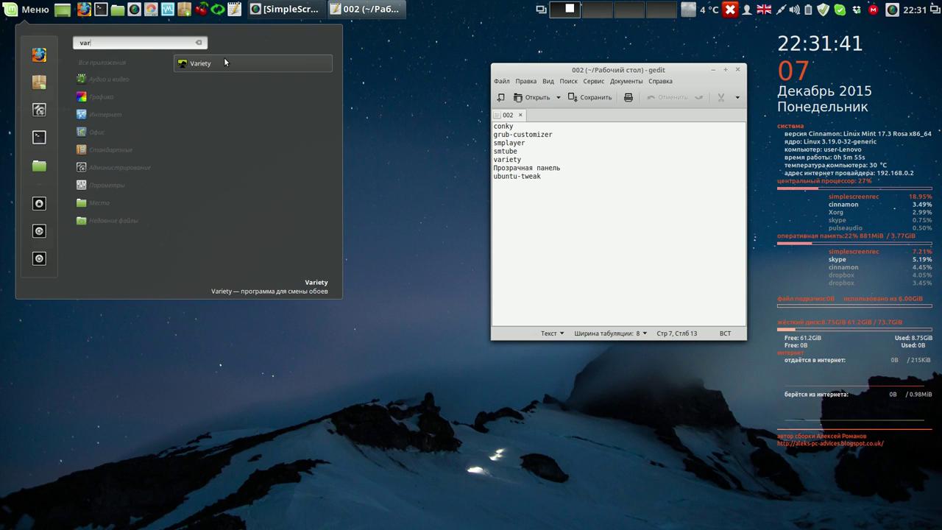
click(225, 61)
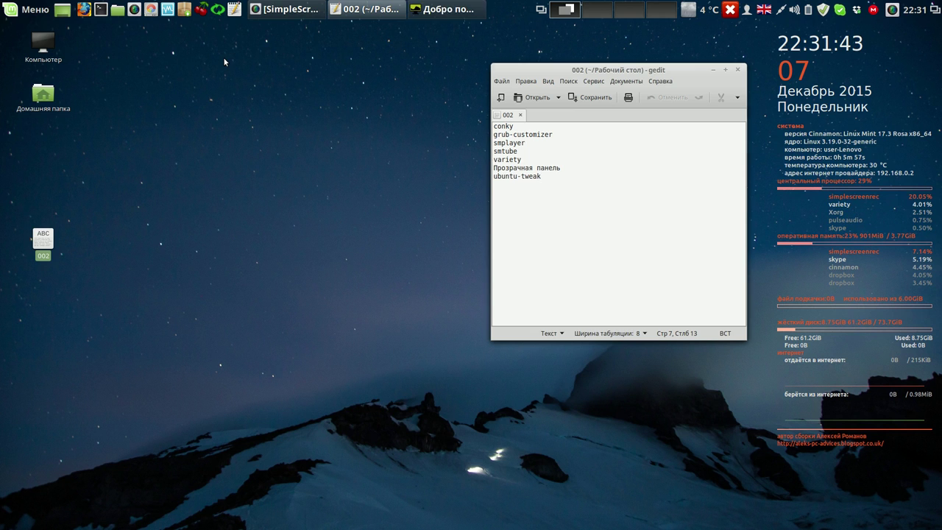
click(623, 399)
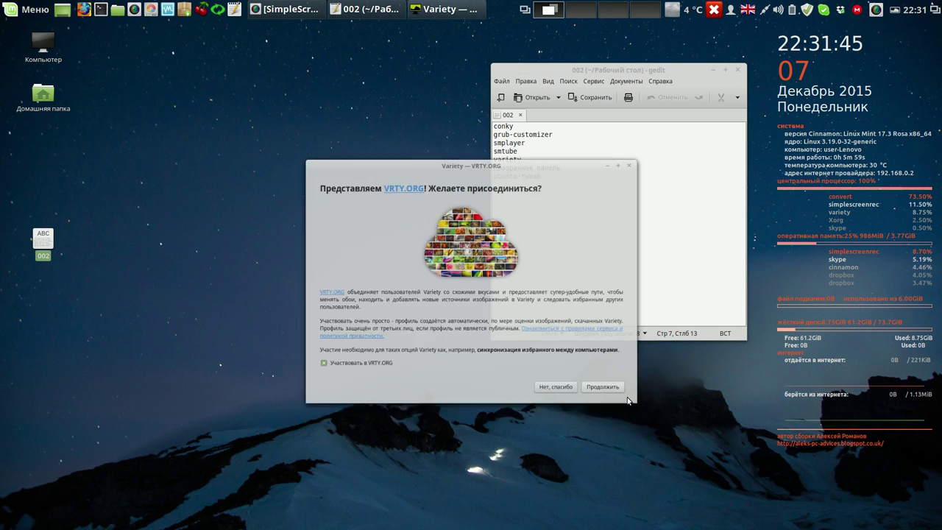
click(622, 400)
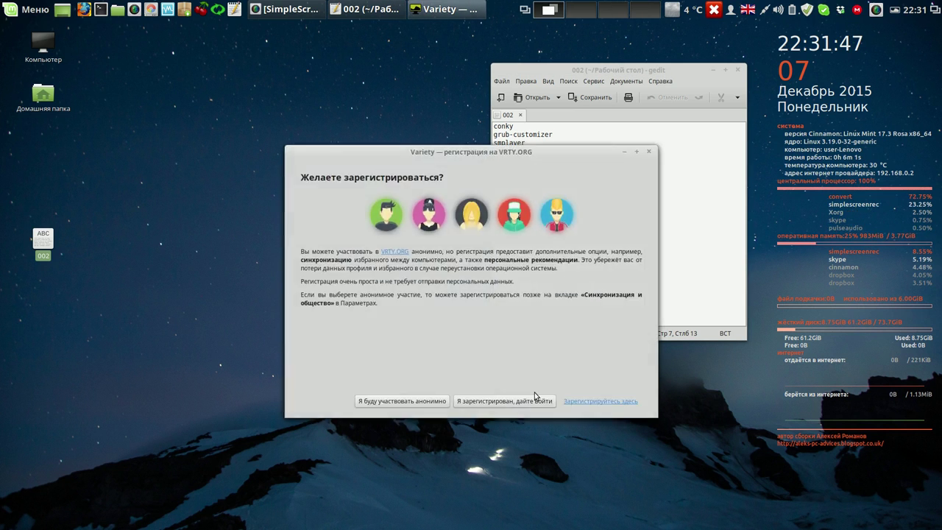
click(376, 403)
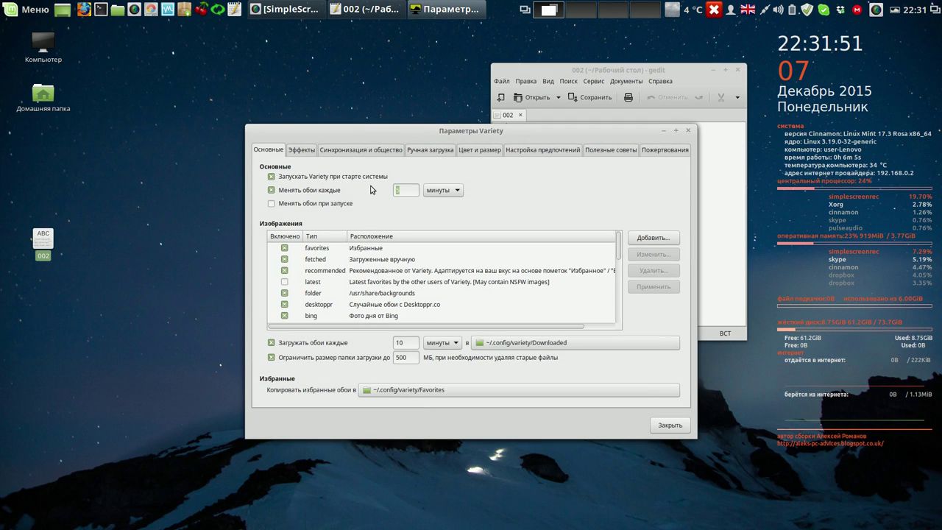
- Make Variety change wallpaper on startup, set the download interval to 2, and close preferences
click(271, 203)
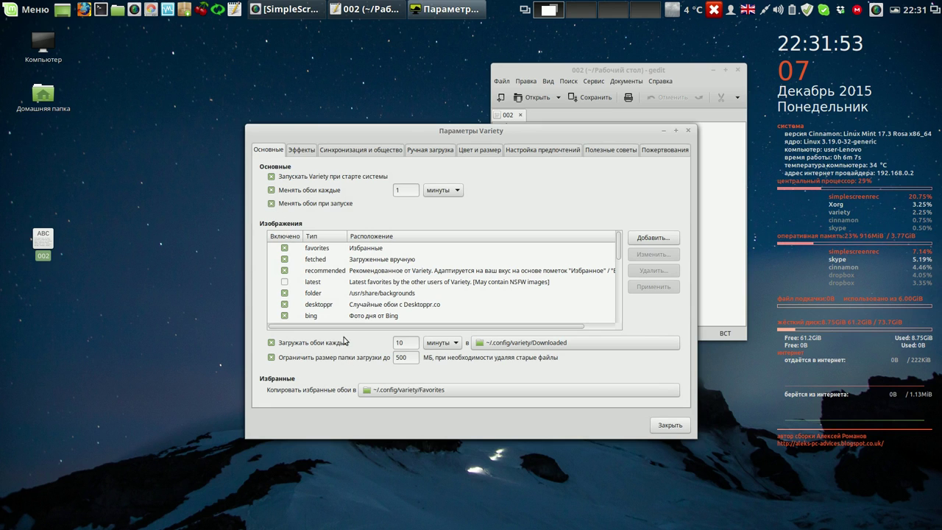
drag(408, 342, 380, 341)
text(2)
click(666, 425)
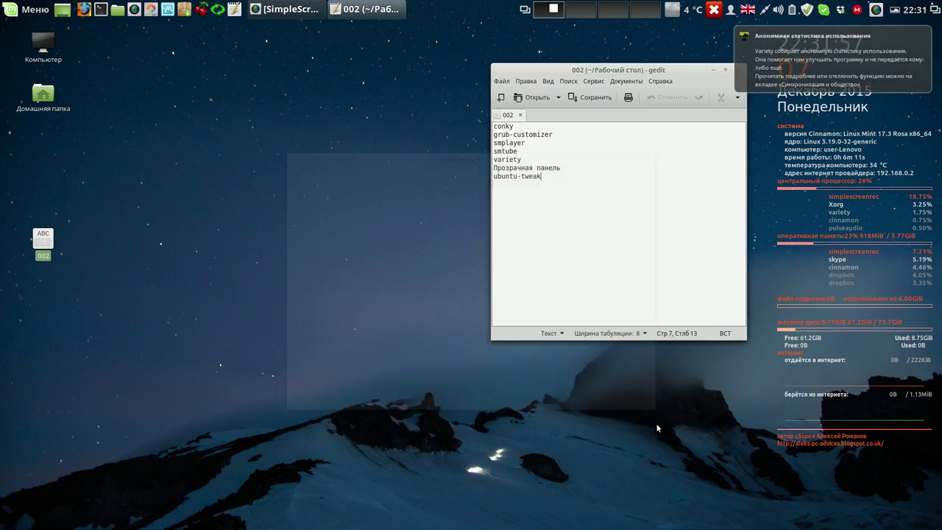
drag(655, 70, 540, 49)
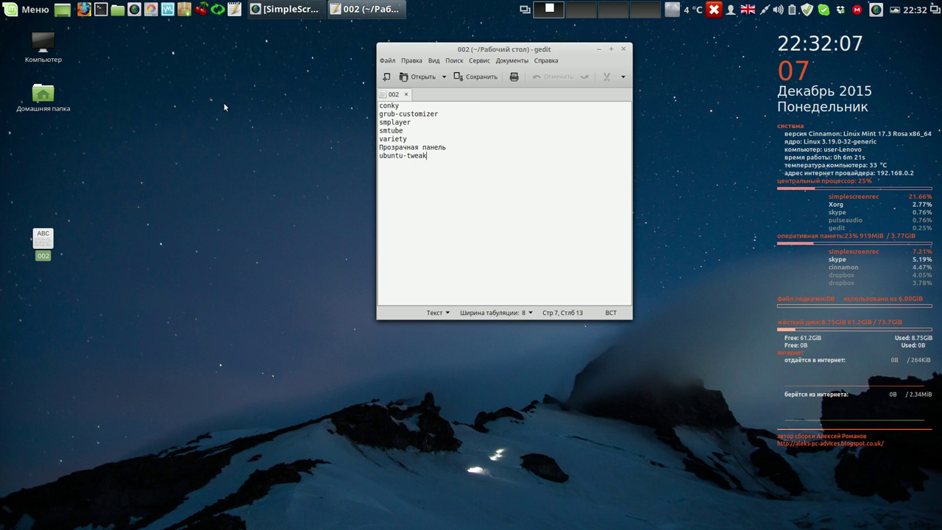
- Search the menu for 'tw' and add Ubuntu Tweak to the panel
click(28, 10)
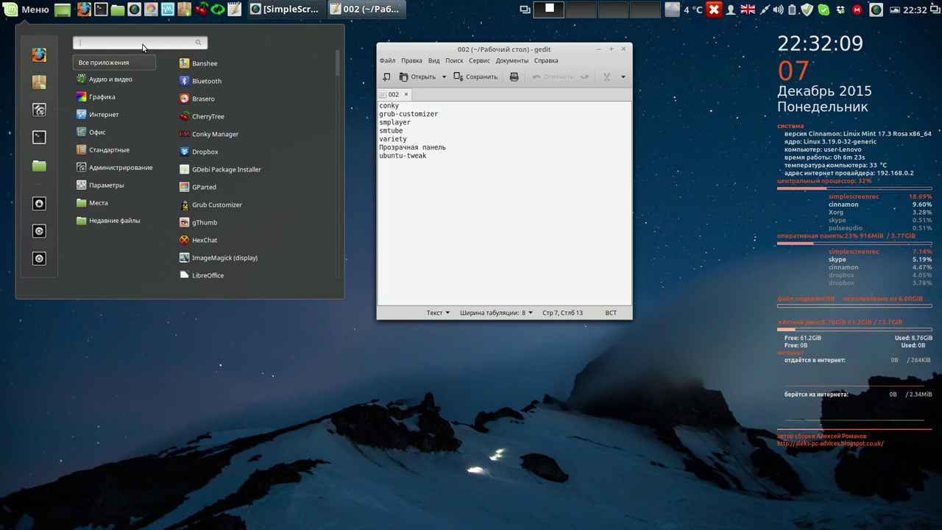
text(tw)
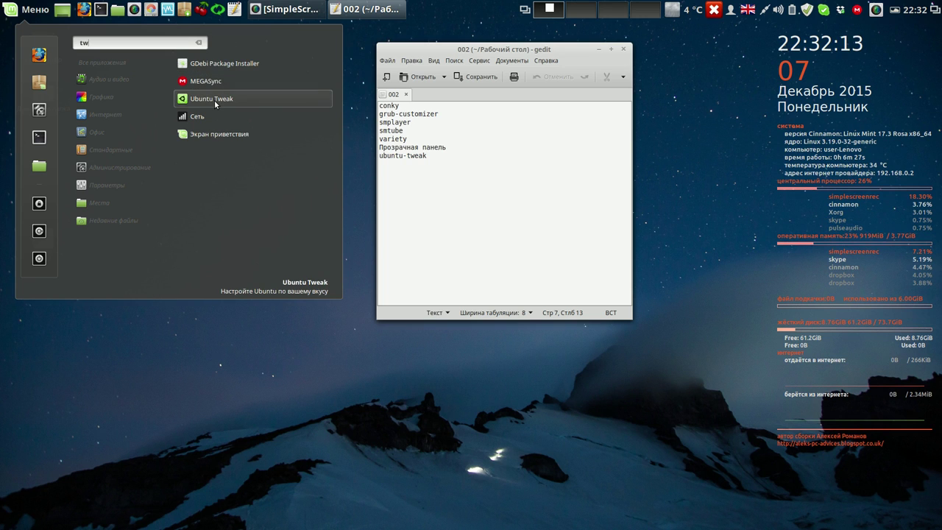
right_click(215, 103)
click(229, 120)
click(536, 132)
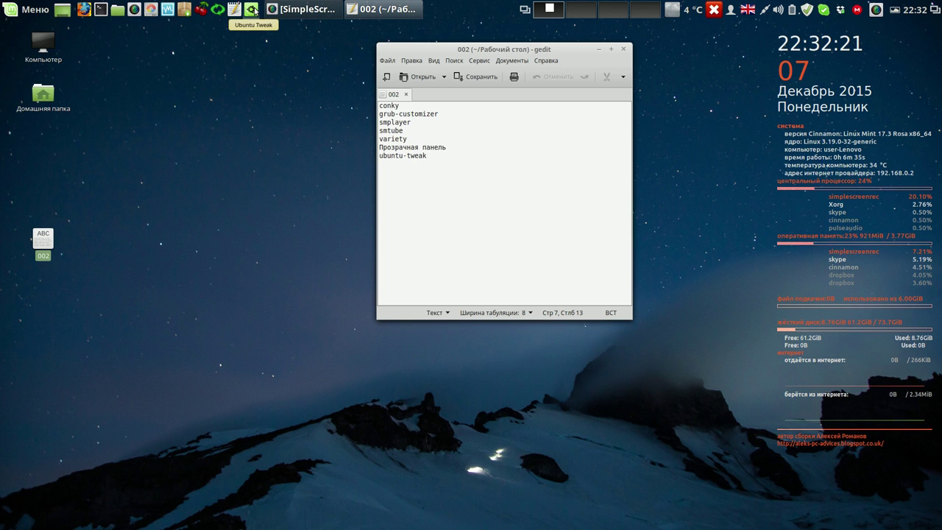
- Launch Ubuntu Tweak, close the gedit checklist, and select system caches on the cleanup page
click(252, 10)
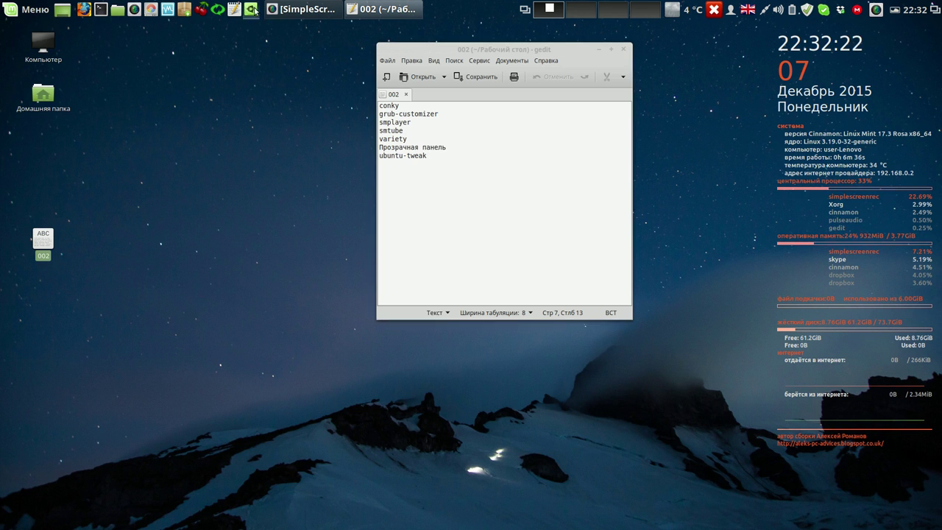
click(623, 50)
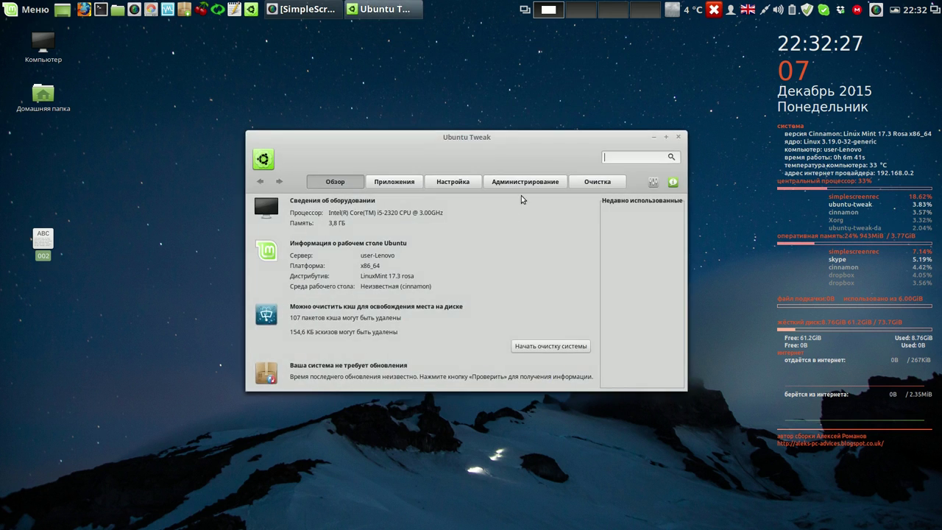
drag(519, 96, 356, 97)
click(435, 128)
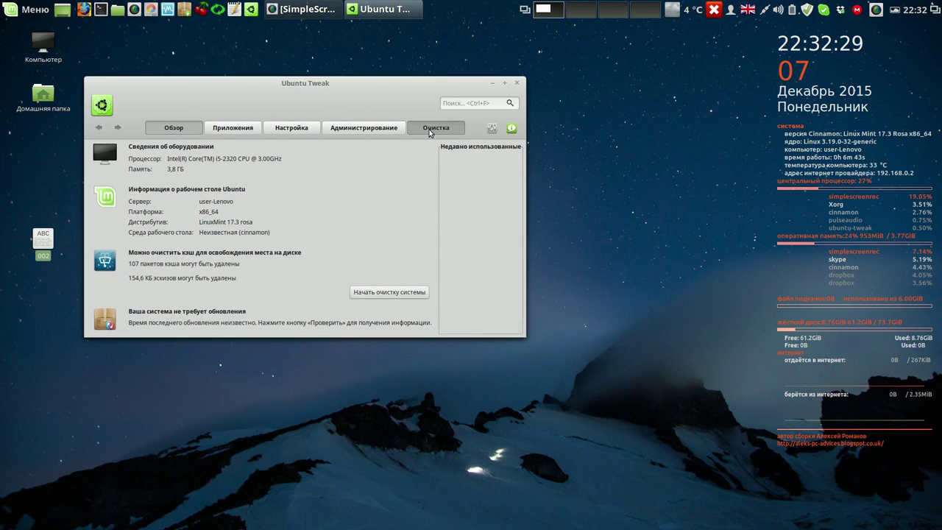
click(98, 198)
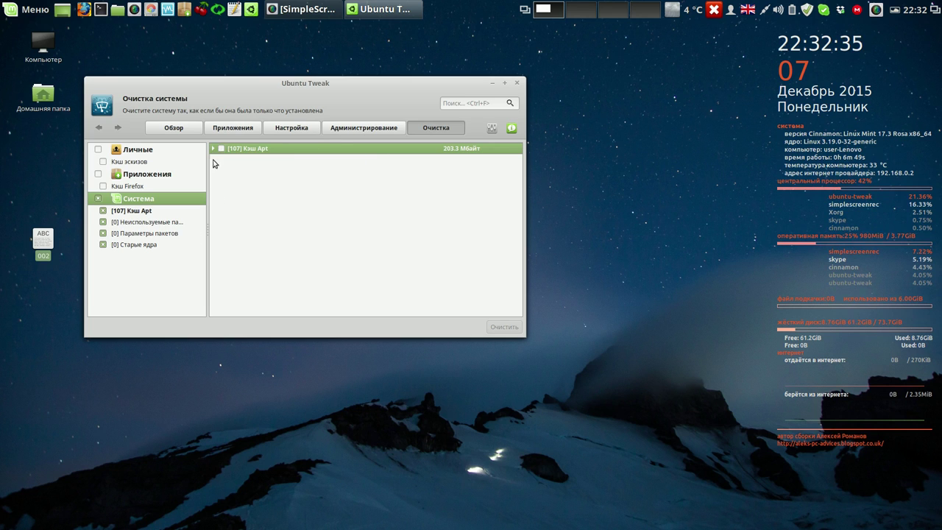
- Clean the 203.3 MB Apt cache, authorizing with the account password
click(221, 149)
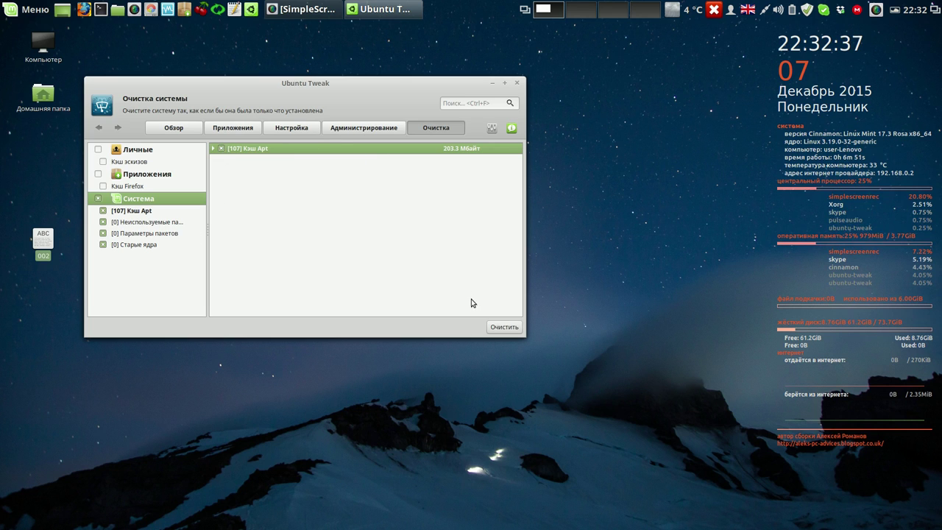
click(504, 328)
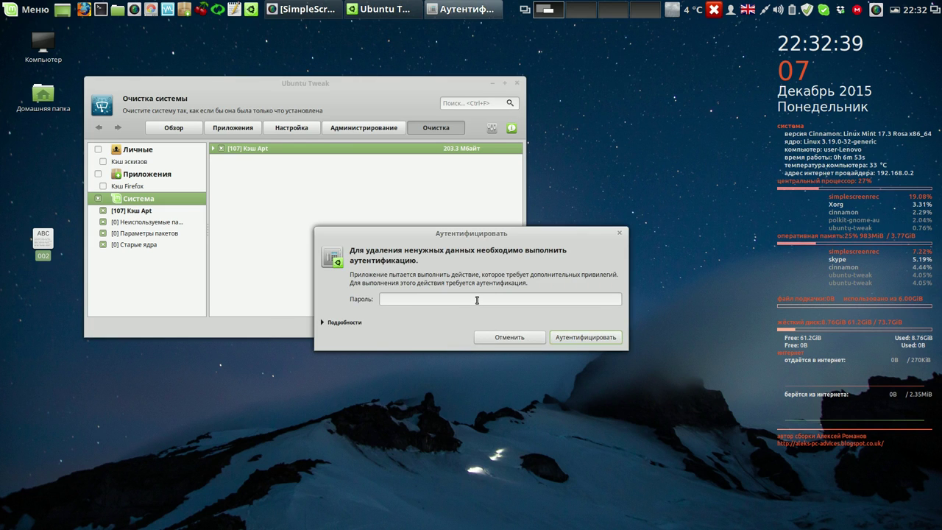
text(••••)
click(559, 336)
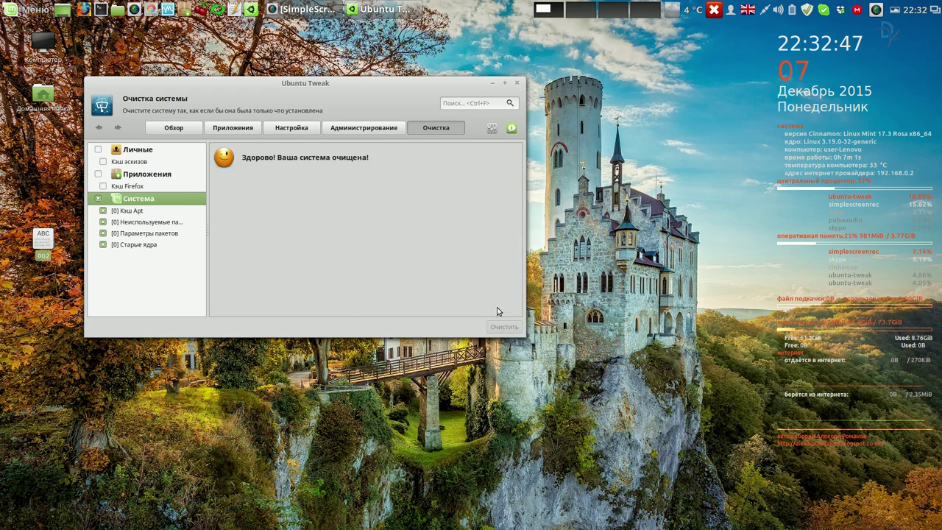
- Clean the 25.0 MB Firefox application cache and close Ubuntu Tweak
click(99, 174)
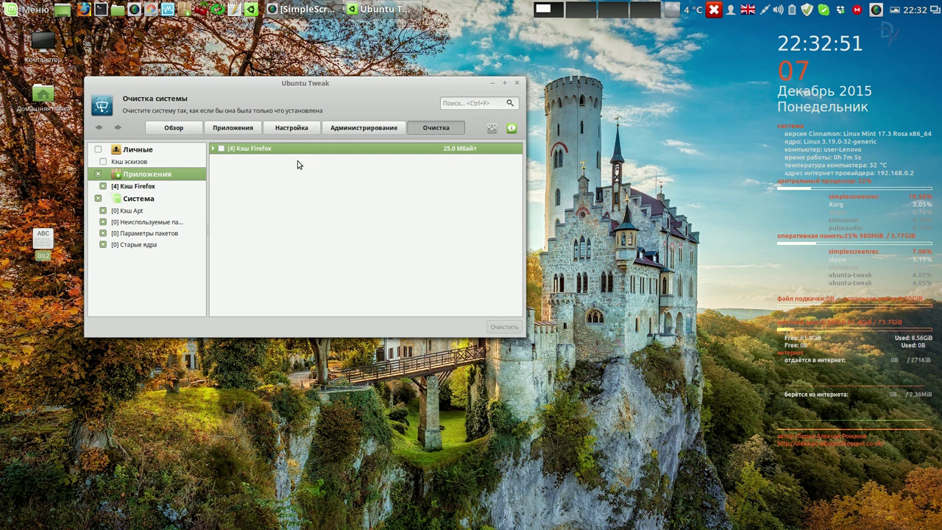
click(220, 148)
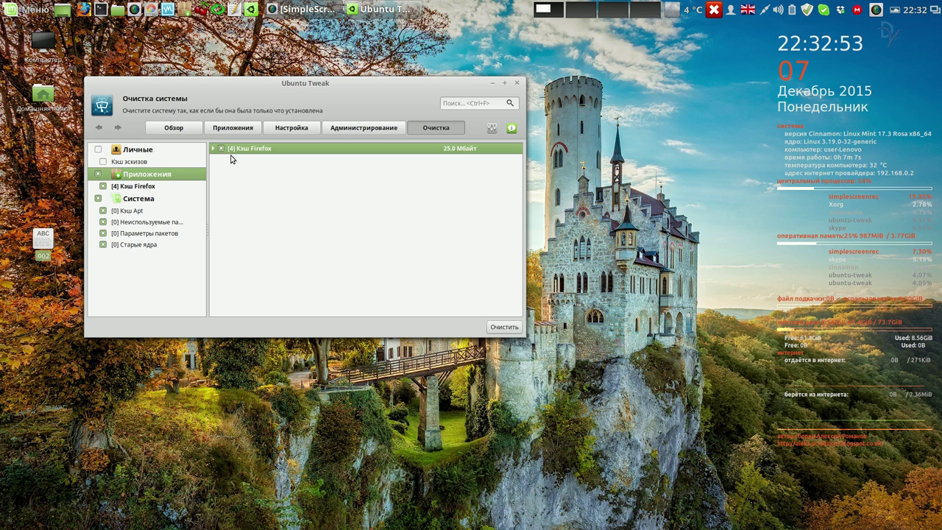
click(506, 327)
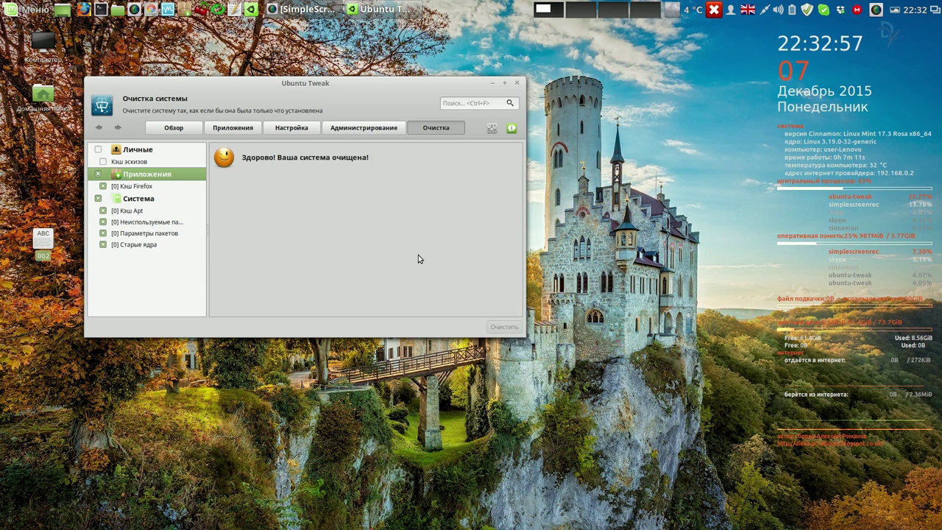
click(516, 82)
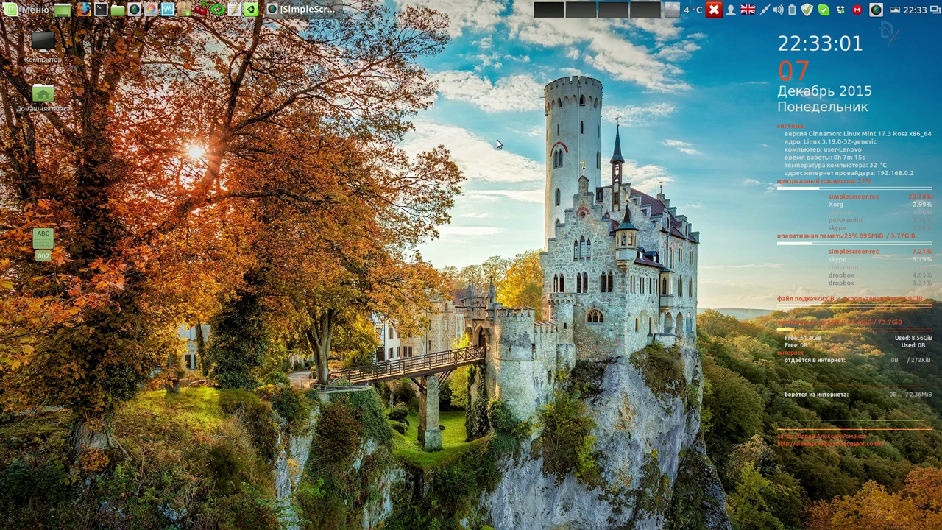
- Mount lnx-data in the file manager, check the Cinnamon 17.3/002 folder, then close the window
click(374, 159)
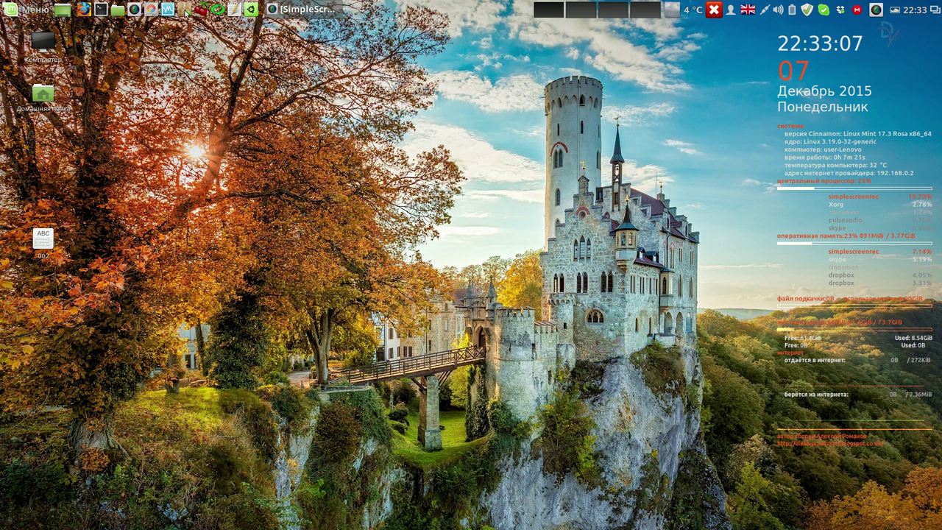
click(118, 10)
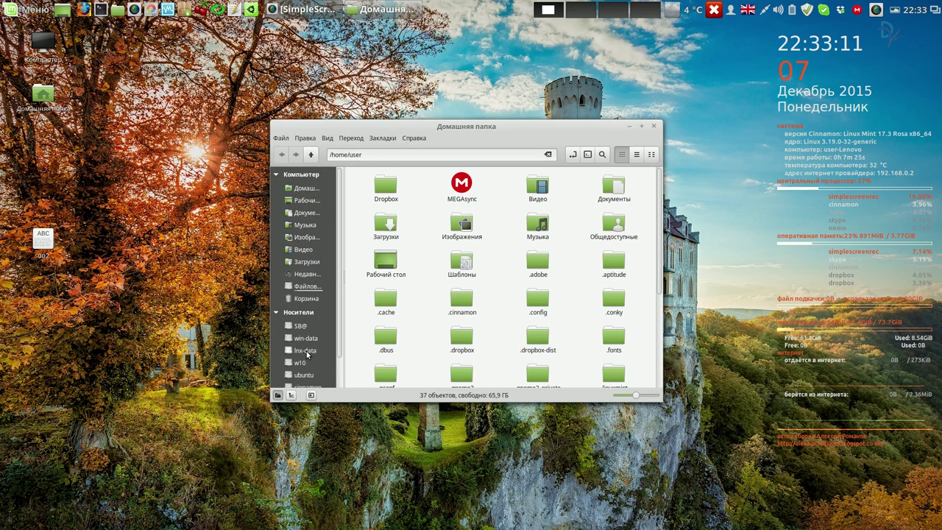
click(306, 351)
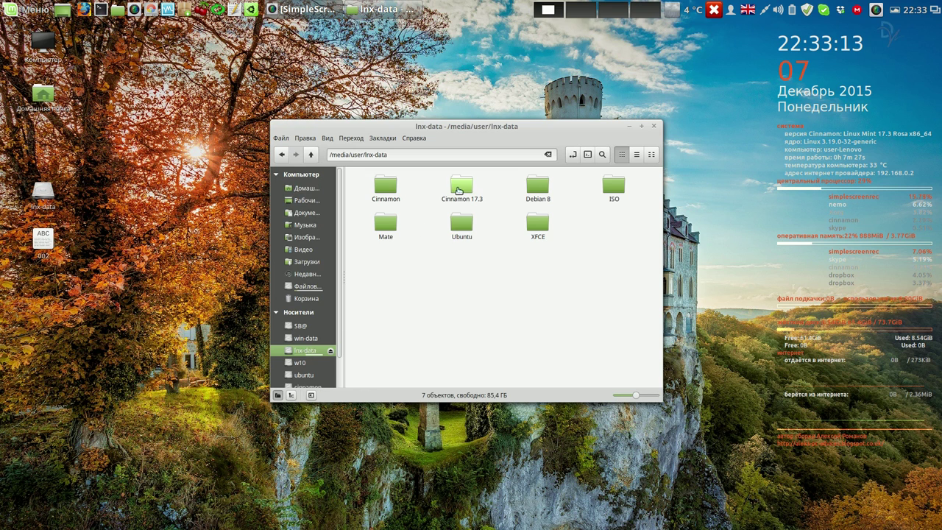
double_click(458, 189)
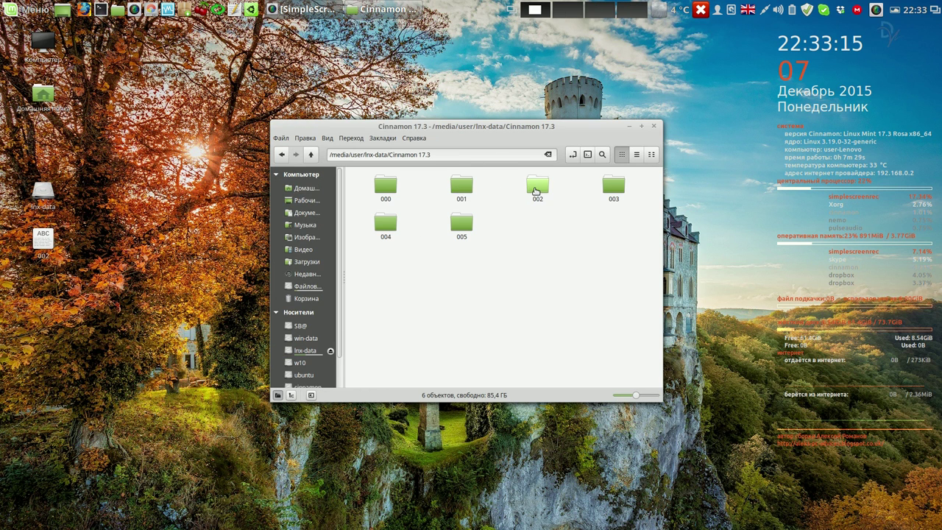
double_click(535, 189)
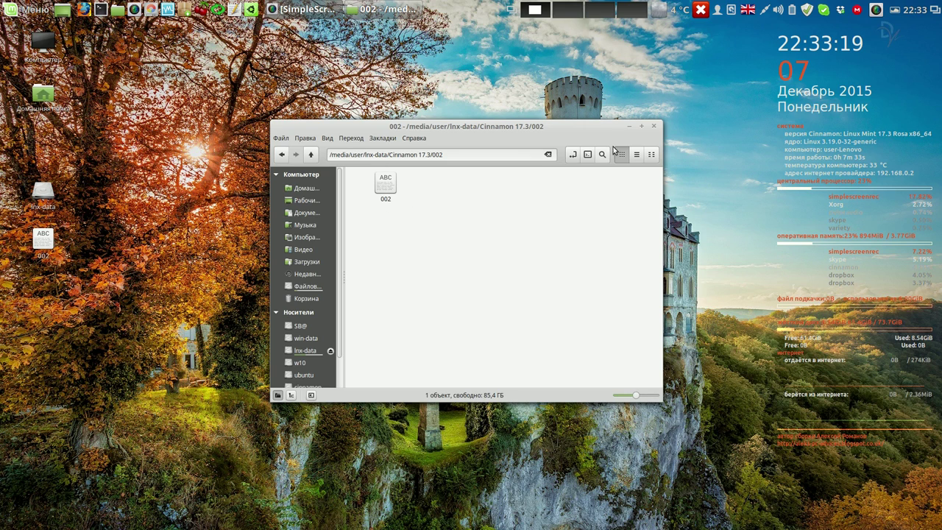
click(655, 128)
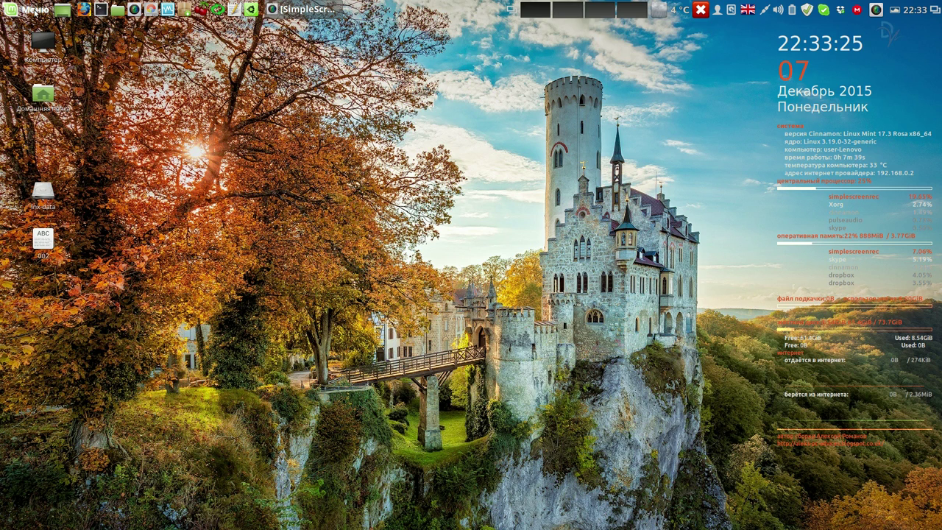
click(34, 11)
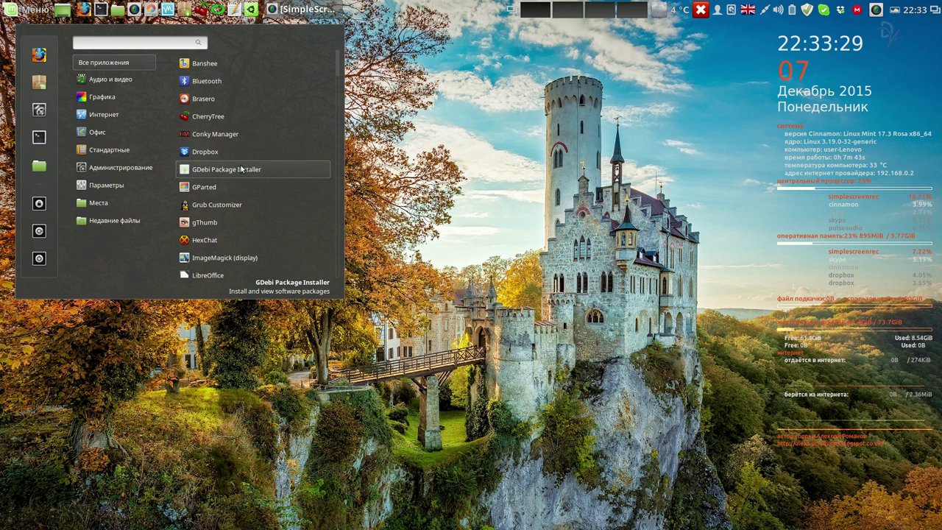
click(236, 209)
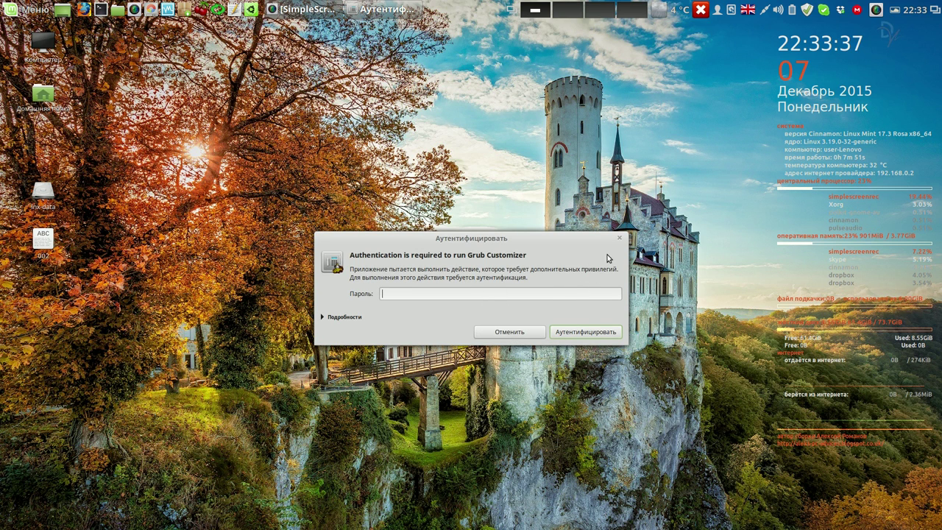
click(619, 238)
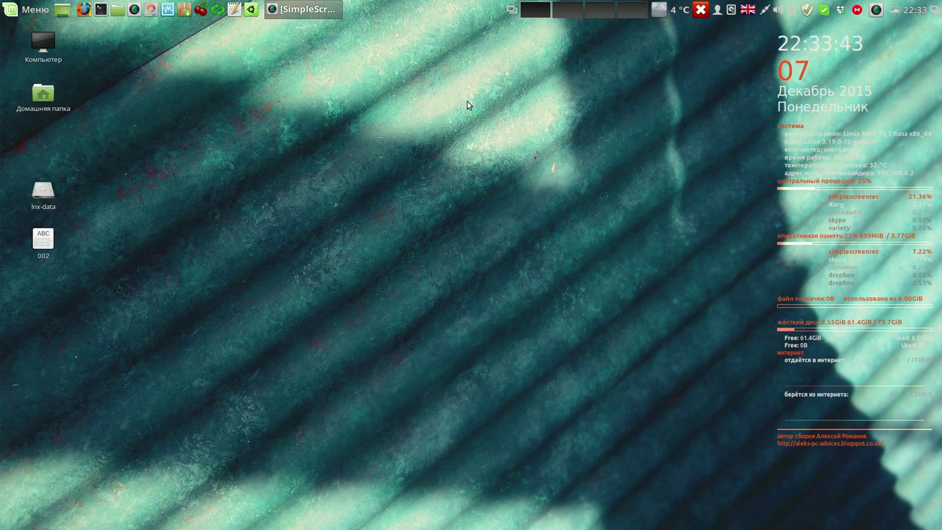
right_click(877, 9)
- Set Systemback's storage directory to lnx-data's Cinnamon 17.3/002 folder and start a new restore point
click(877, 40)
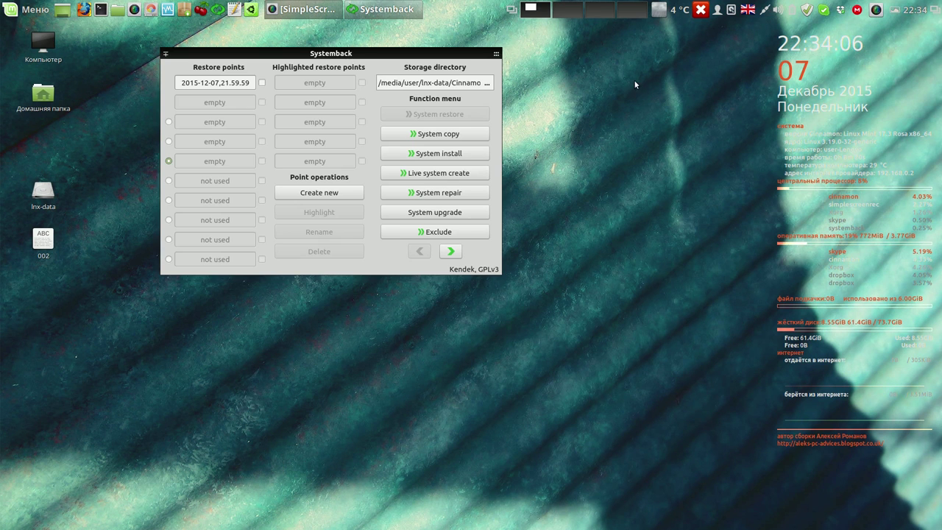
click(486, 83)
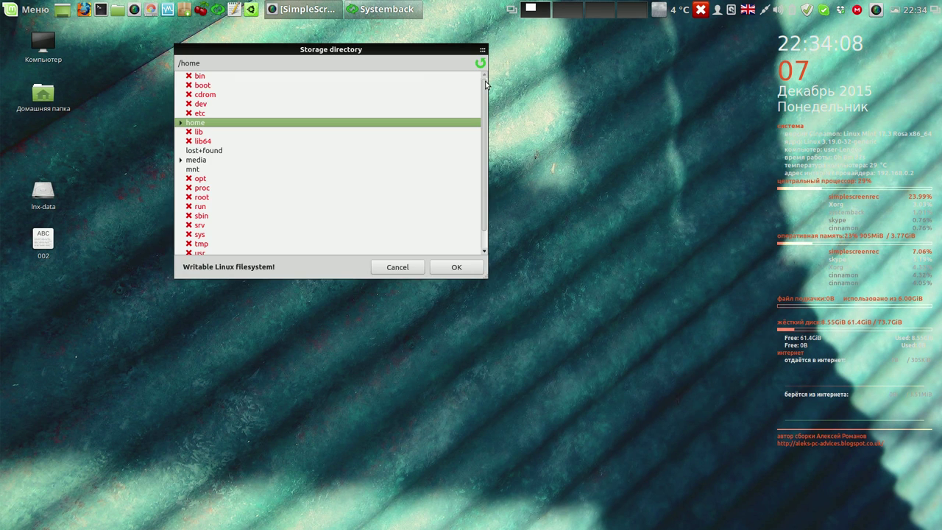
click(181, 161)
click(191, 170)
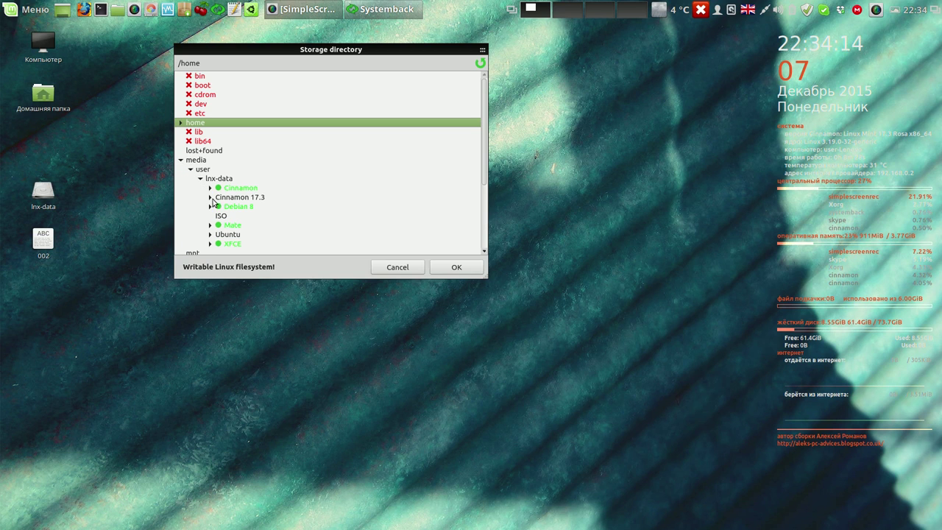
click(234, 226)
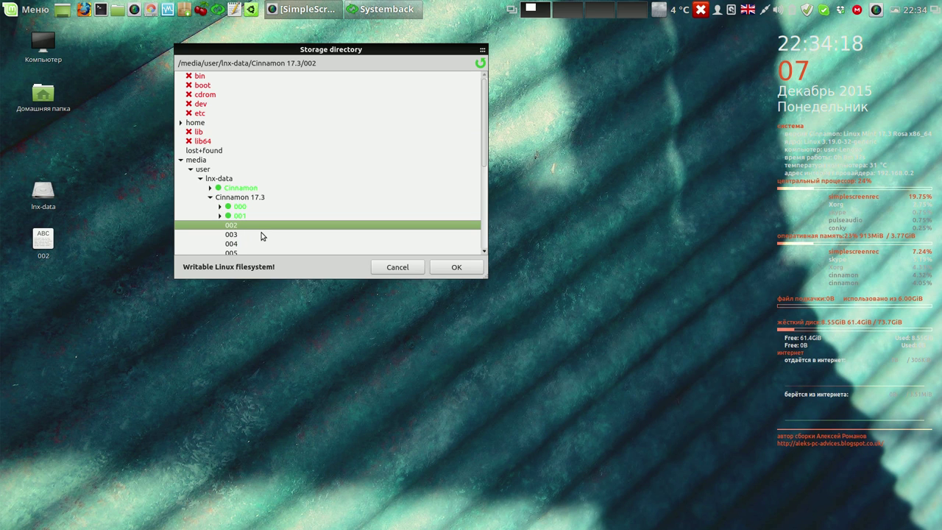
click(454, 267)
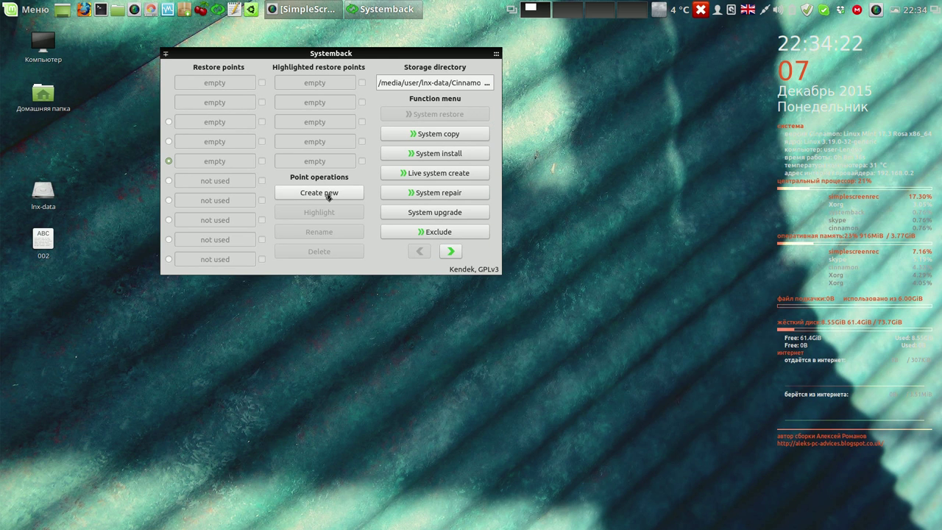
click(327, 194)
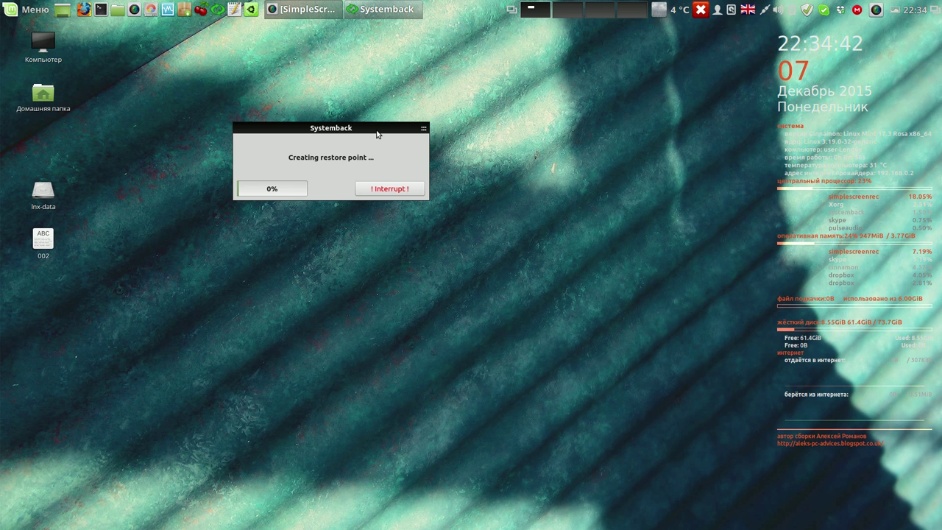
- Let the 2015-12-07,22.34.22 restore point finish, then move Systemback aside and close it
click(873, 11)
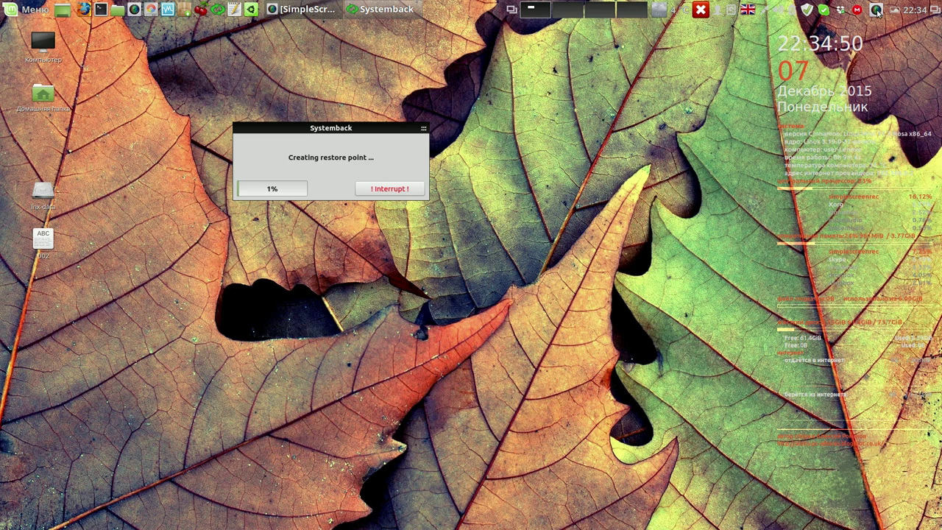
right_click(876, 10)
click(876, 39)
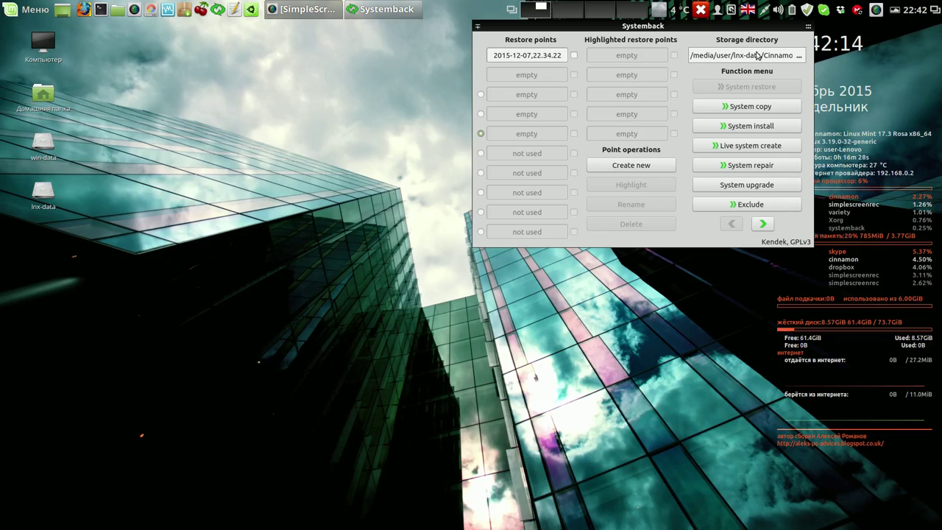
drag(736, 30, 540, 57)
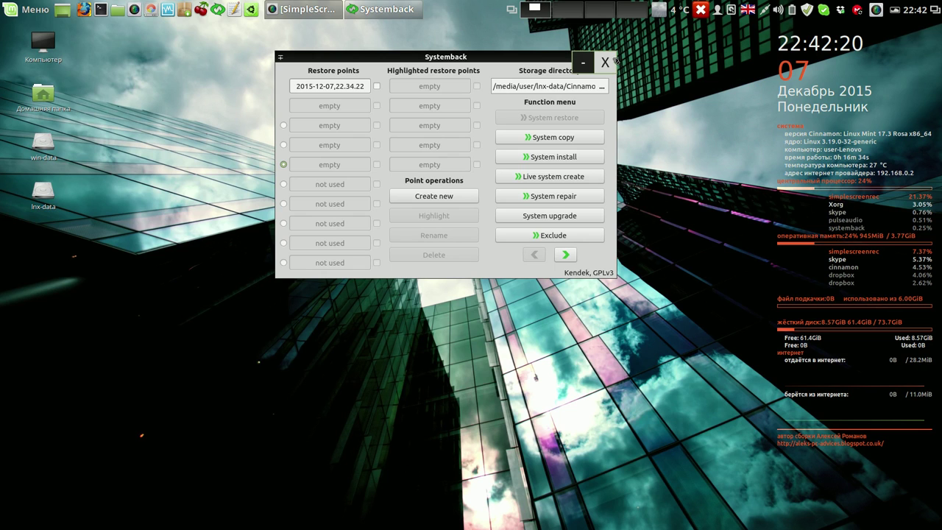
click(604, 63)
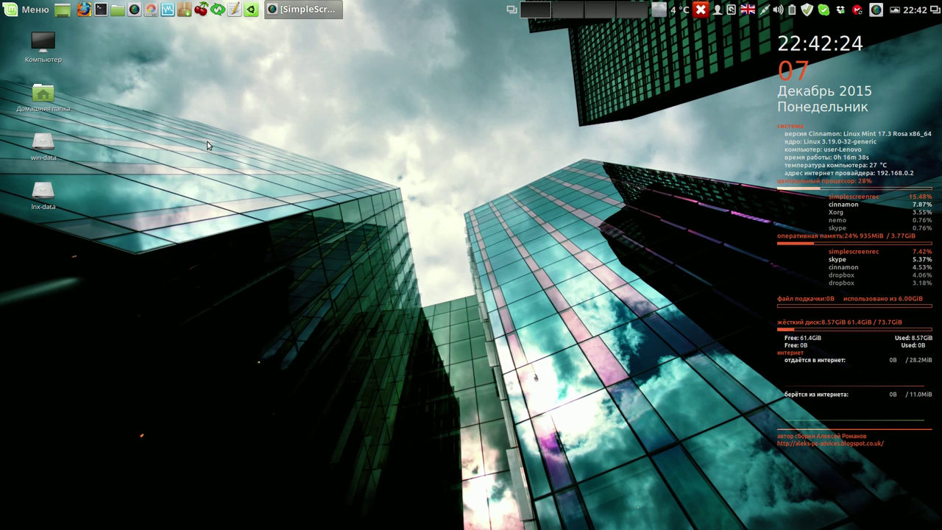
key(super+e)
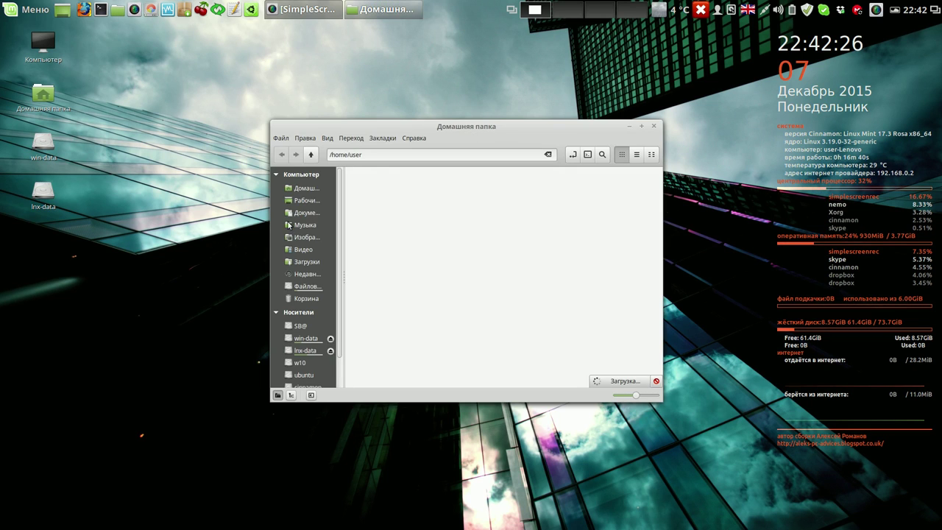
click(306, 350)
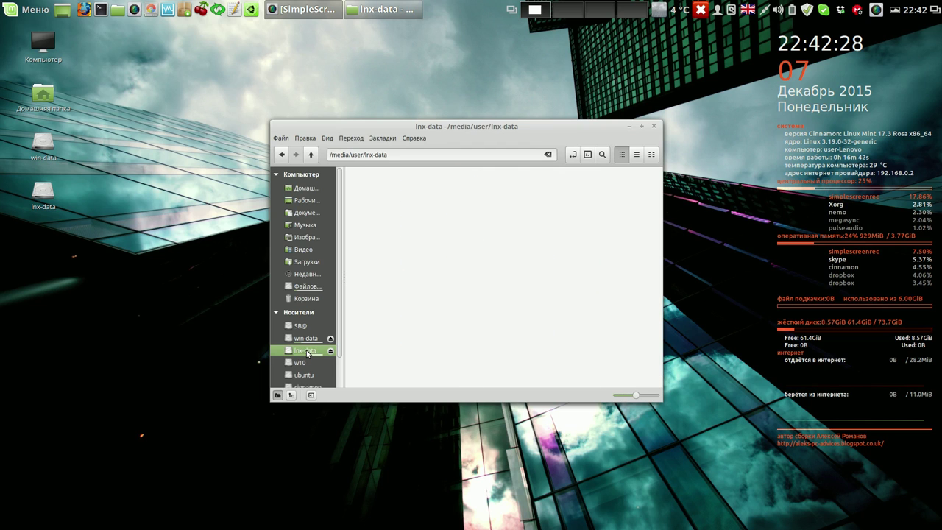
double_click(472, 185)
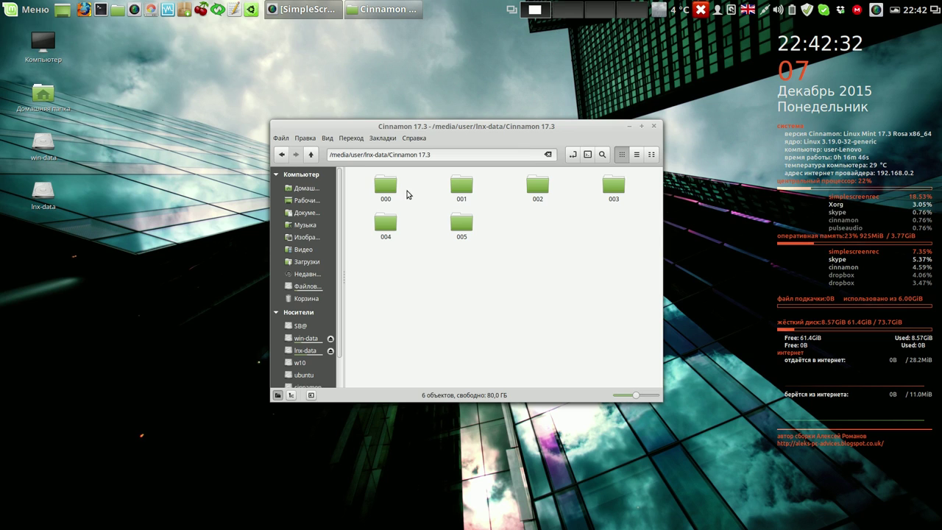
click(536, 190)
double_click(536, 190)
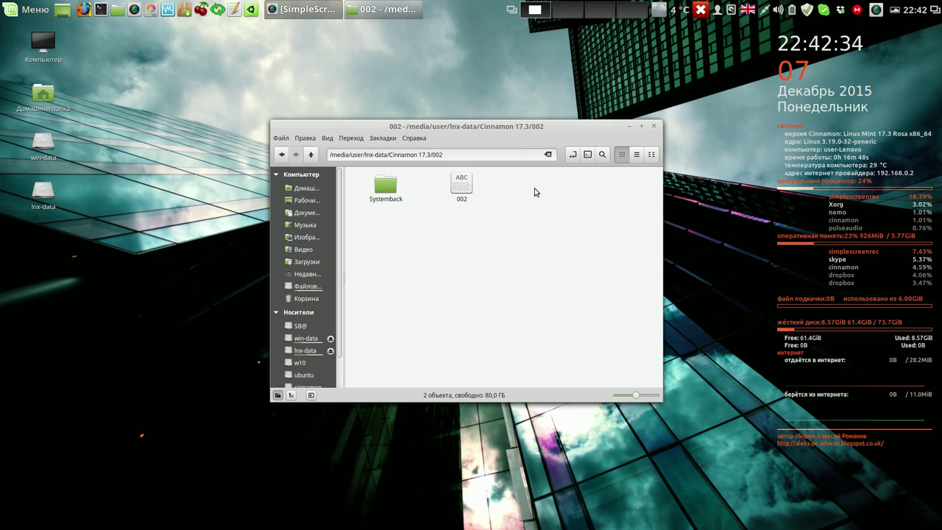
right_click(390, 194)
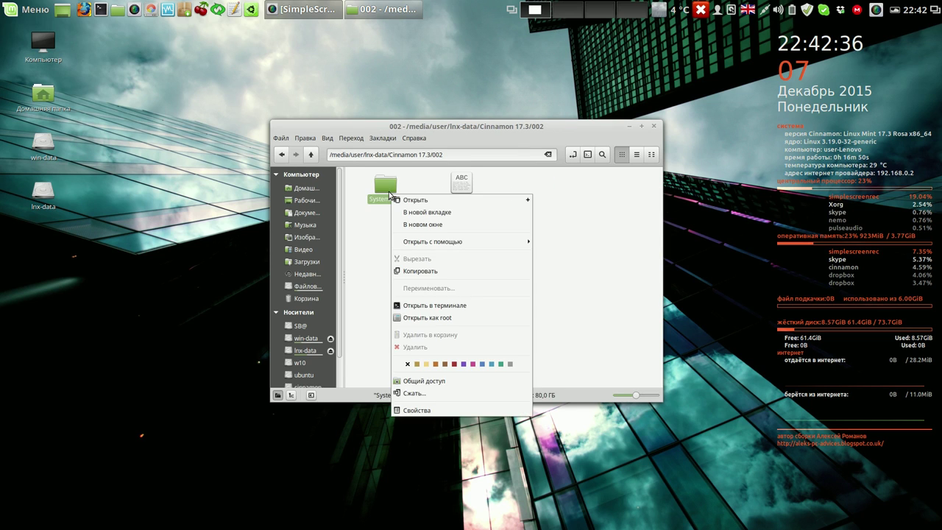
click(431, 411)
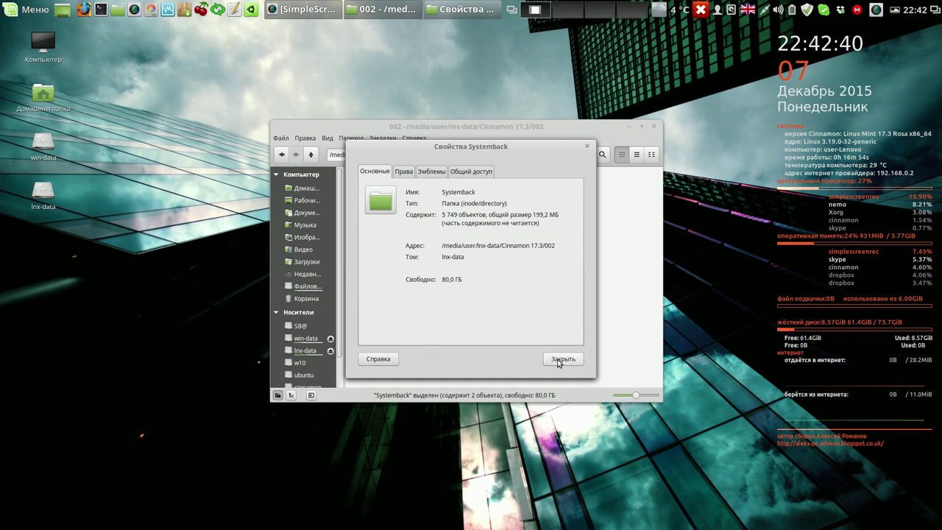
click(561, 359)
click(312, 154)
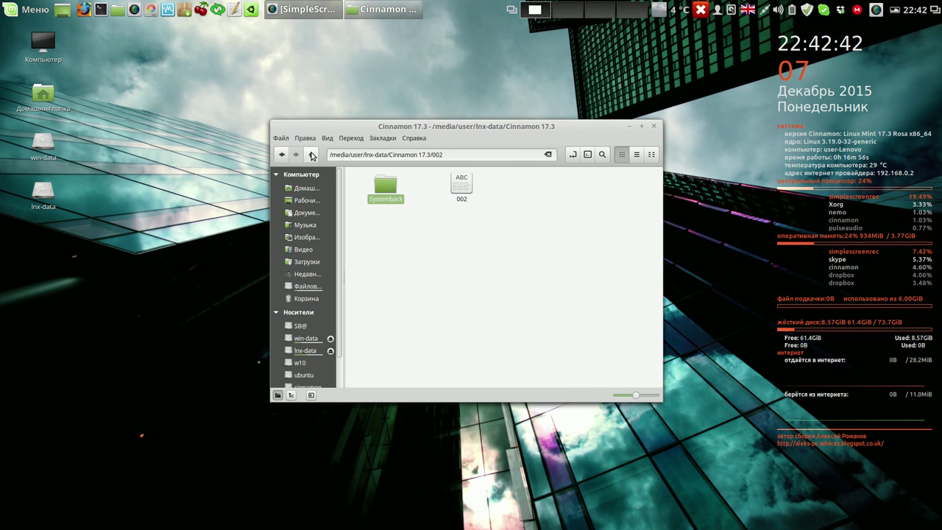
double_click(613, 187)
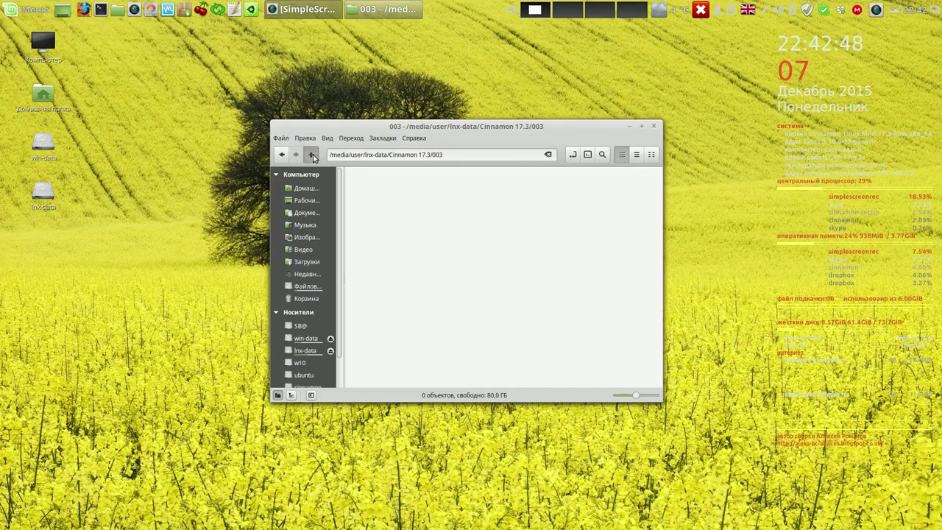
click(311, 154)
double_click(541, 190)
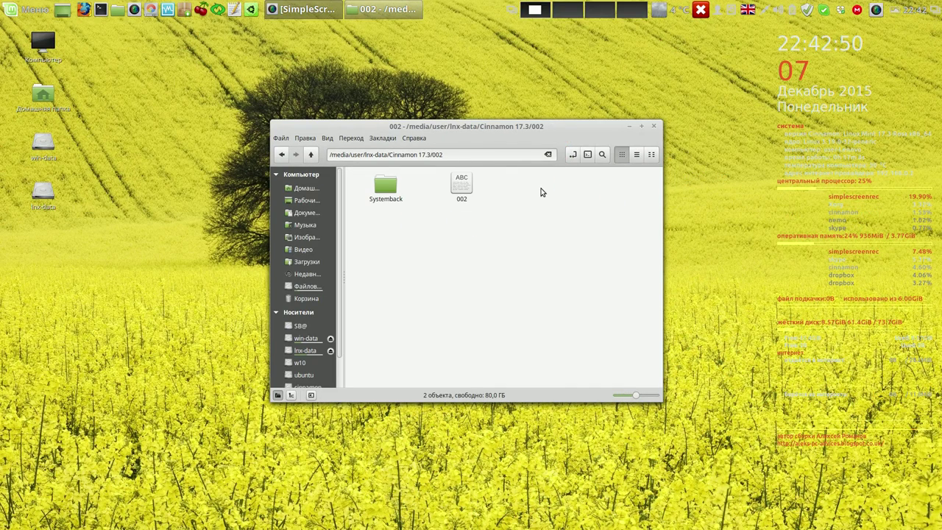
double_click(460, 190)
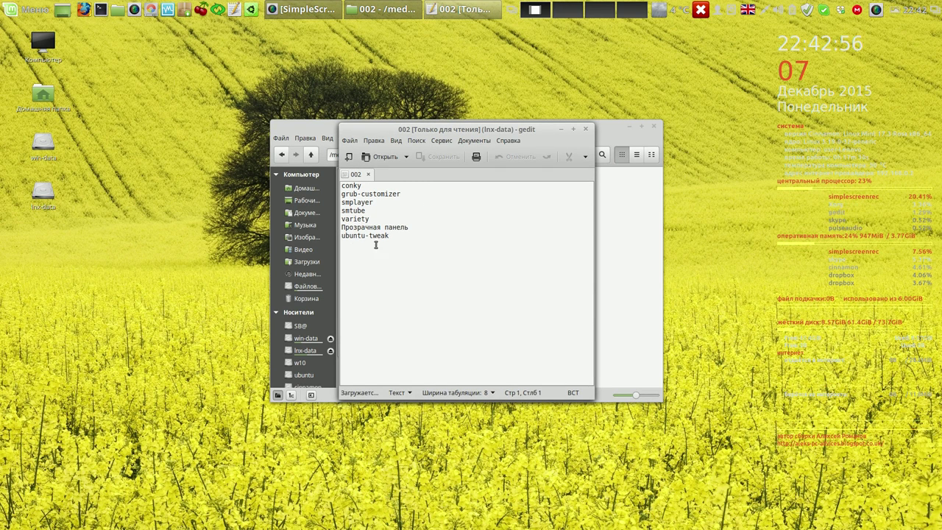
click(585, 129)
drag(581, 130, 519, 77)
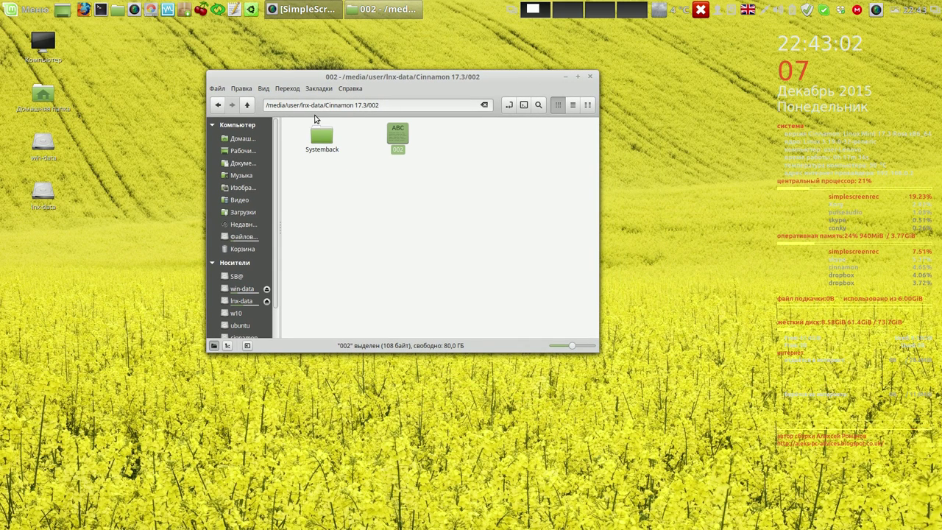
click(247, 105)
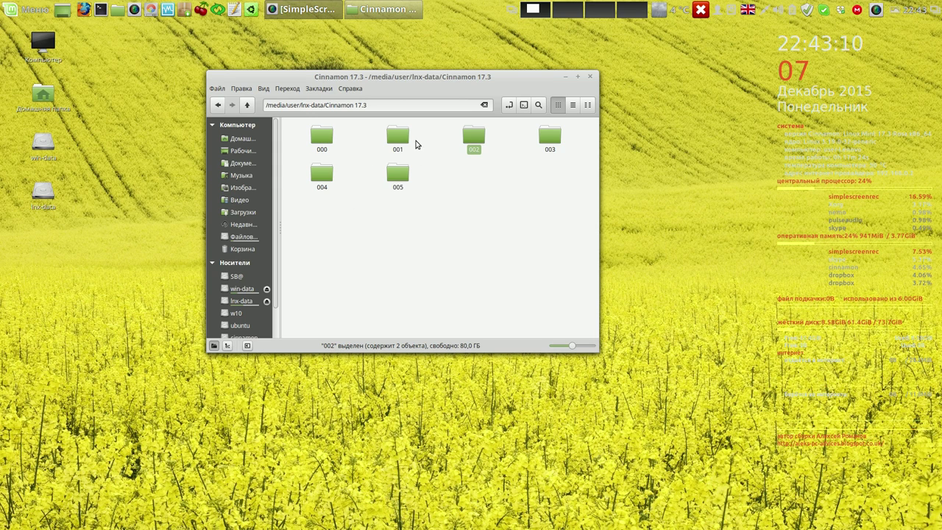
click(483, 188)
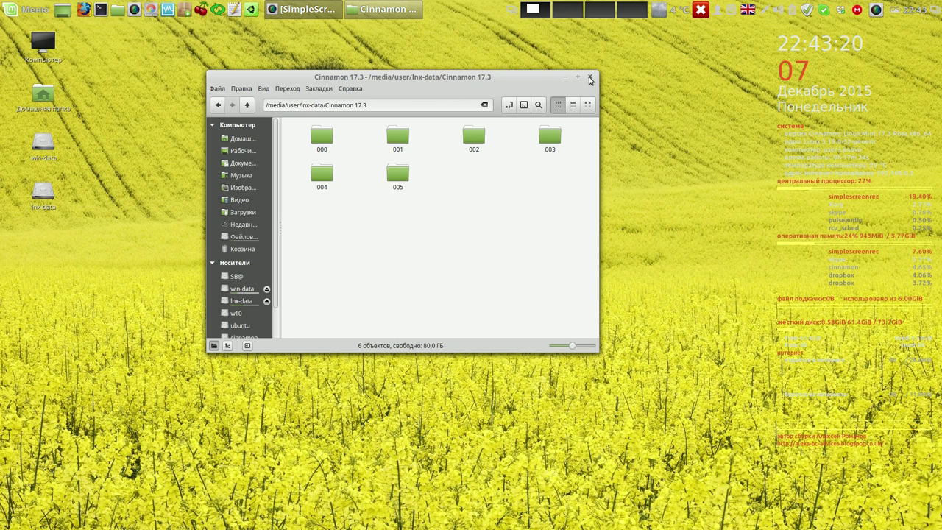
click(590, 79)
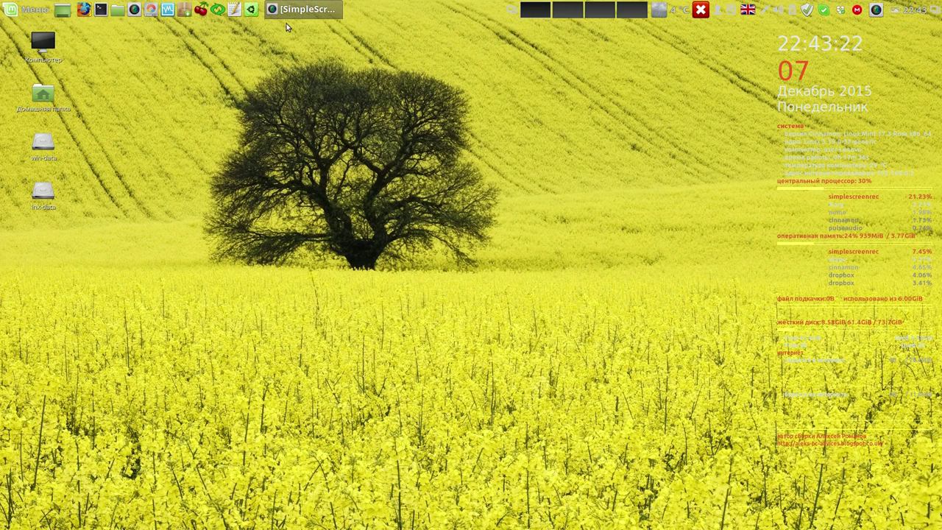
click(200, 10)
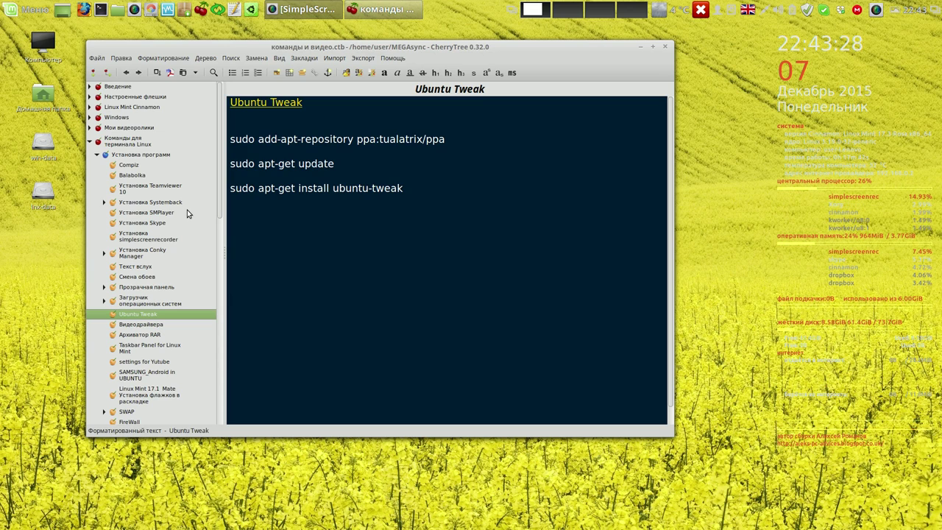
- Minimize the CherryTree Ubuntu Tweak notes, launch Firefox, and bring up an empty Terminal
click(640, 47)
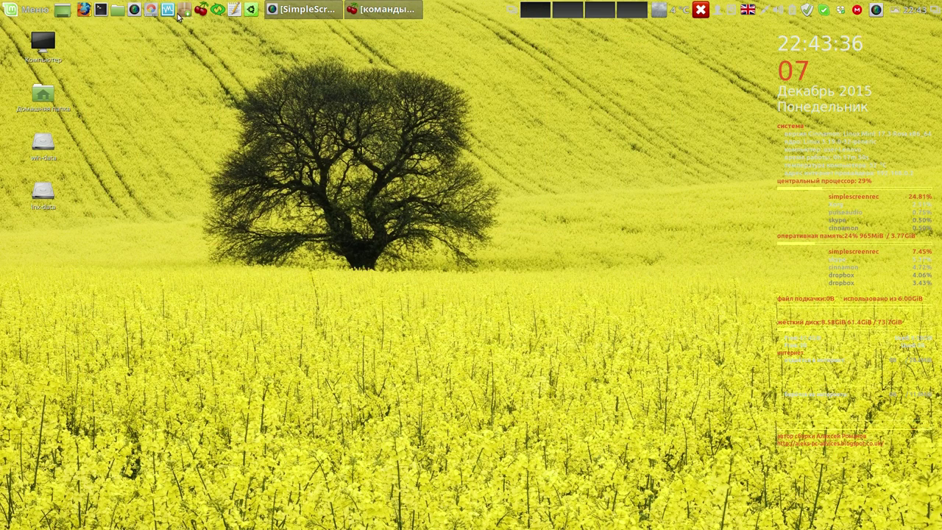
click(84, 9)
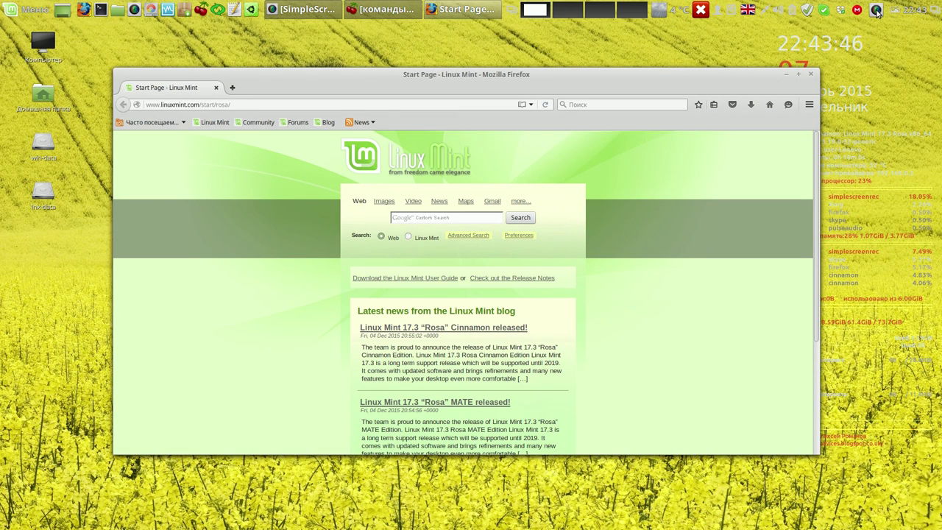
click(875, 10)
click(879, 37)
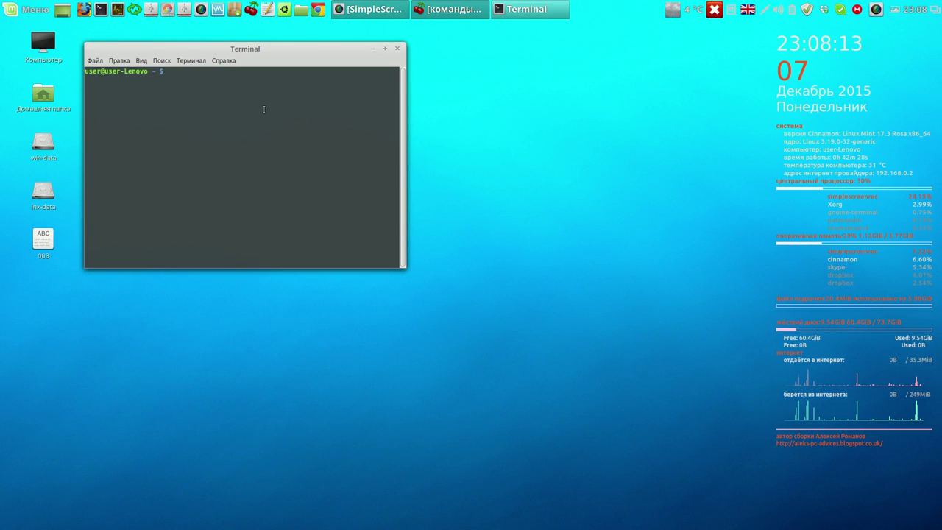
- Launch Nemo as root with 'gksudo nemo', confirming the administrator password
text(gk)
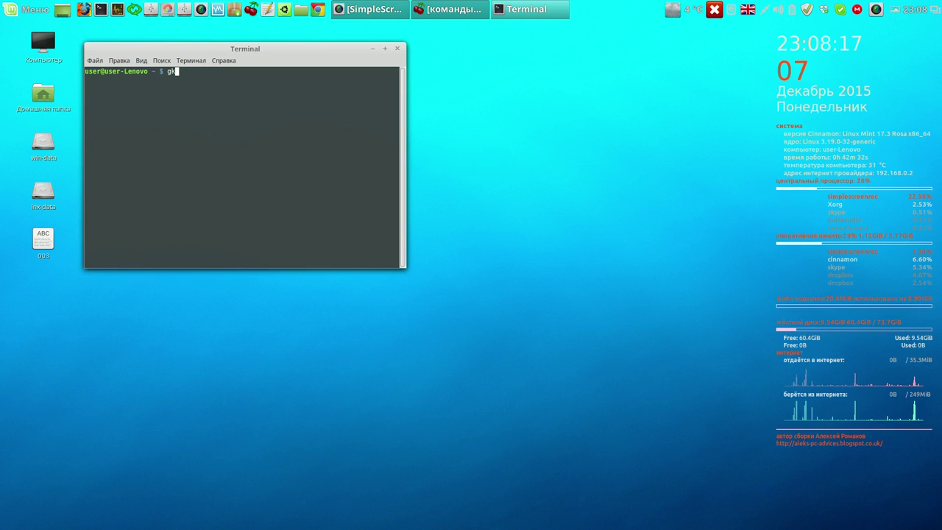
text(su)
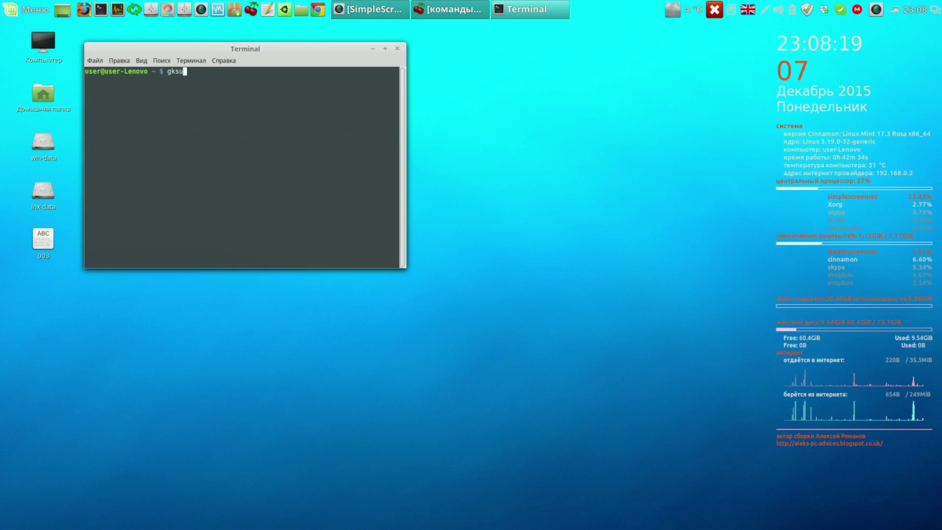
text(do)
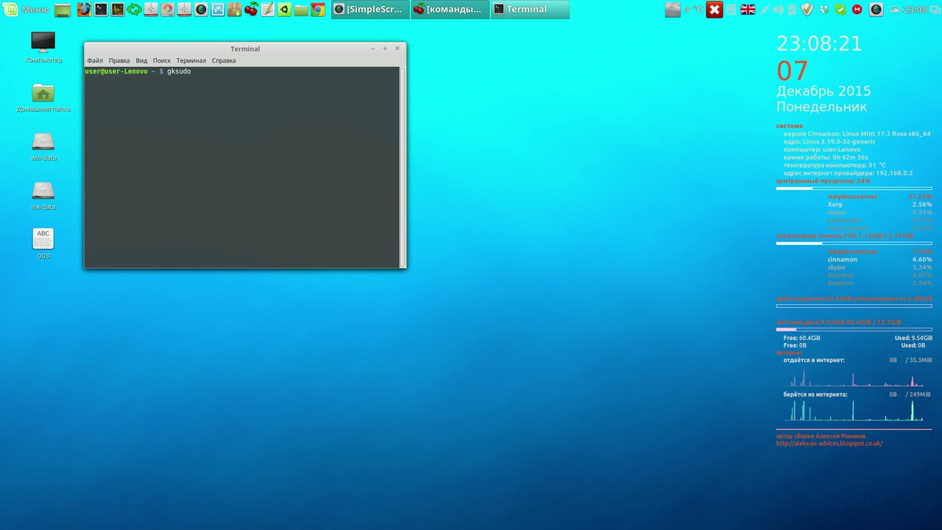
text( nemo)
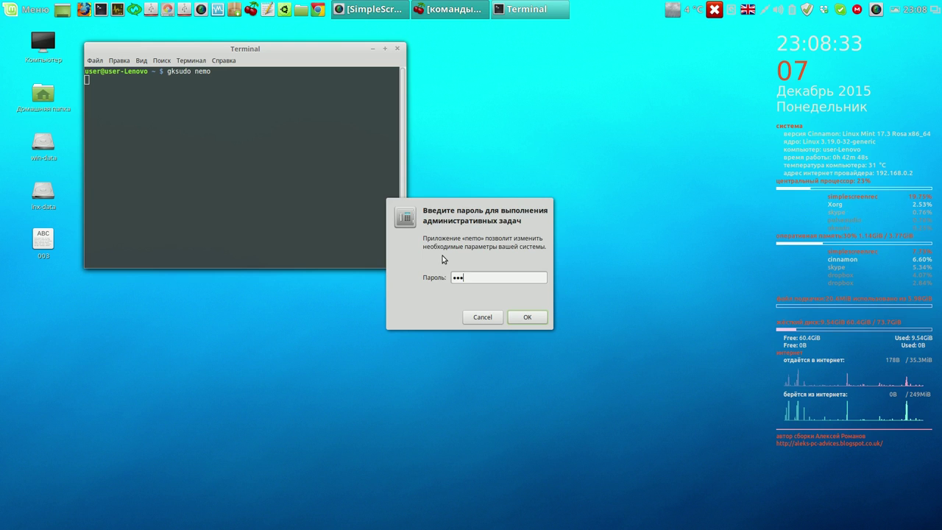
click(525, 316)
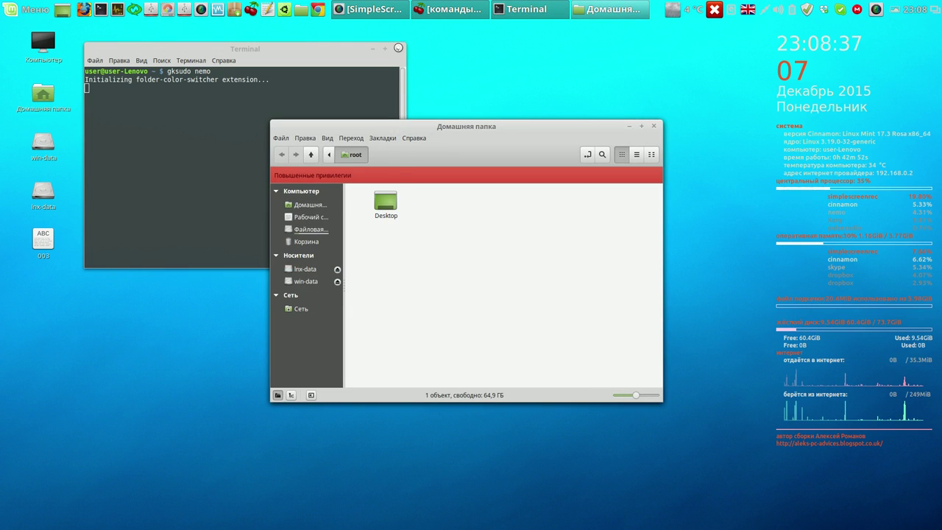
- Close Terminal and browse the lnx-data drive to the empty Cinnamon 17.3/003 folder
click(397, 49)
click(367, 182)
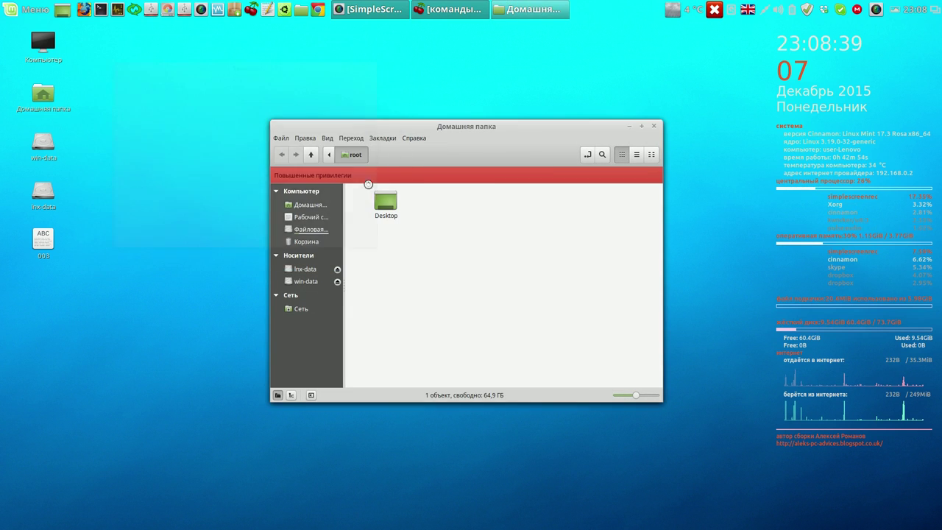
drag(469, 132, 422, 61)
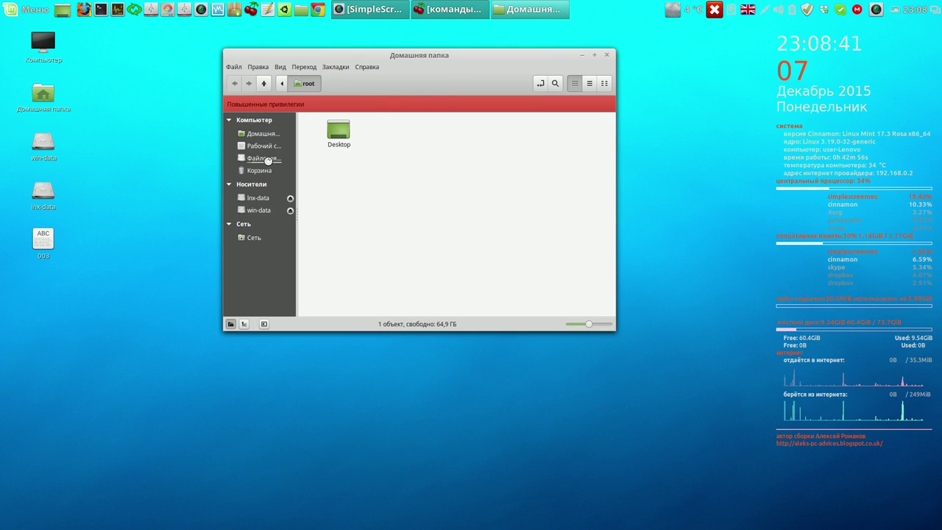
click(261, 200)
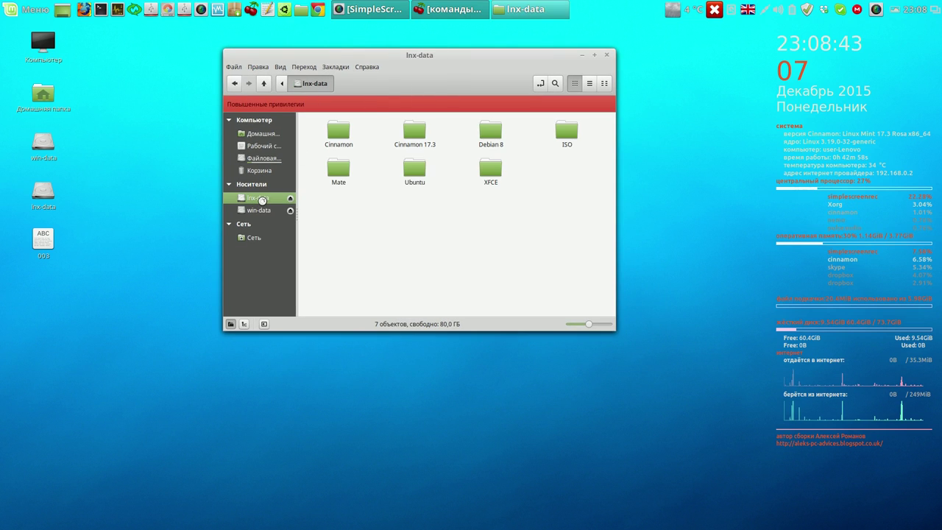
double_click(416, 136)
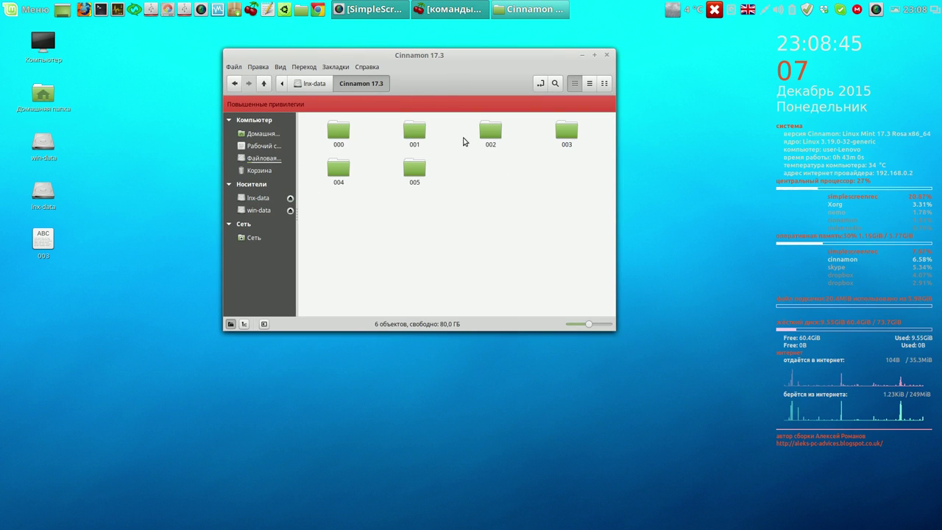
double_click(491, 136)
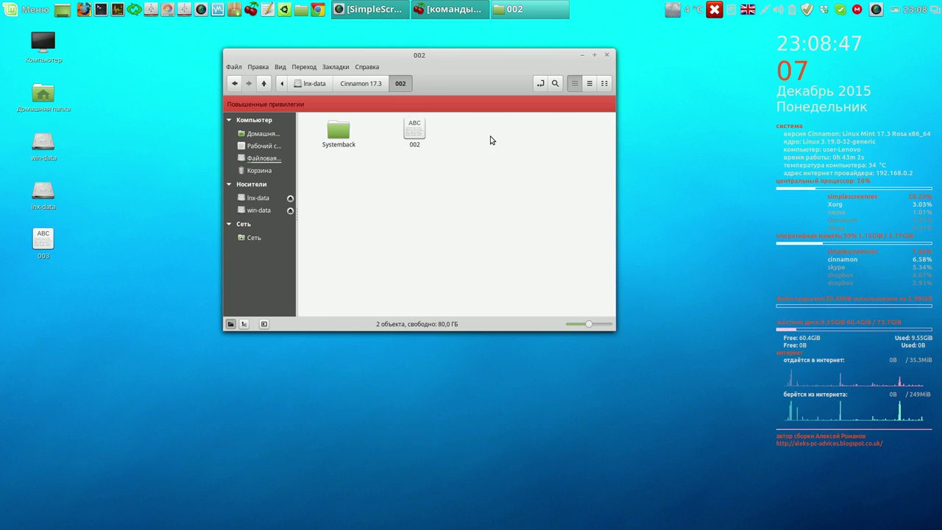
click(264, 85)
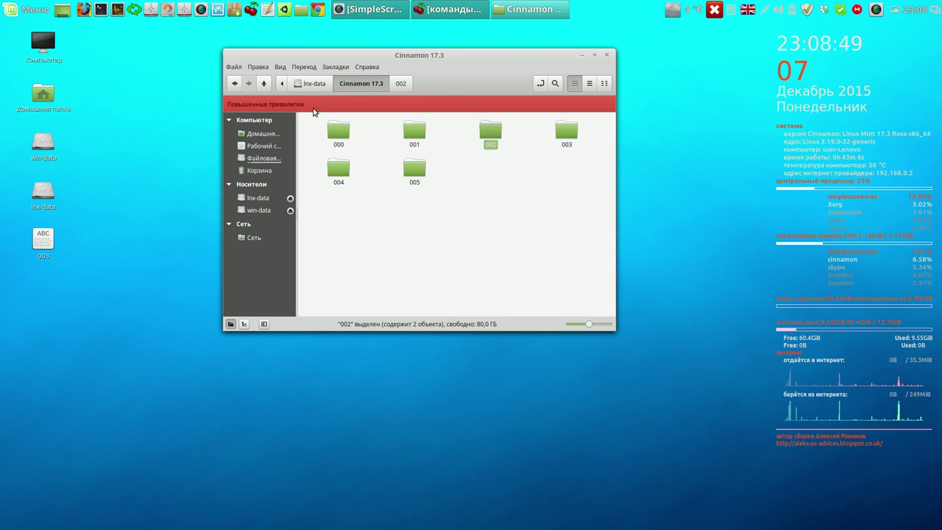
double_click(564, 139)
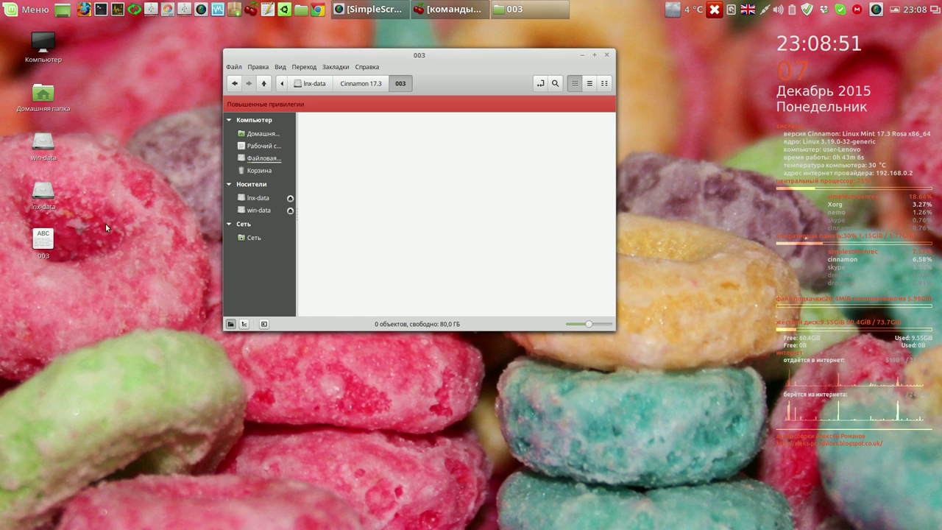
- Copy the desktop file 003 into that folder and open its package list in gedit
drag(42, 240, 417, 176)
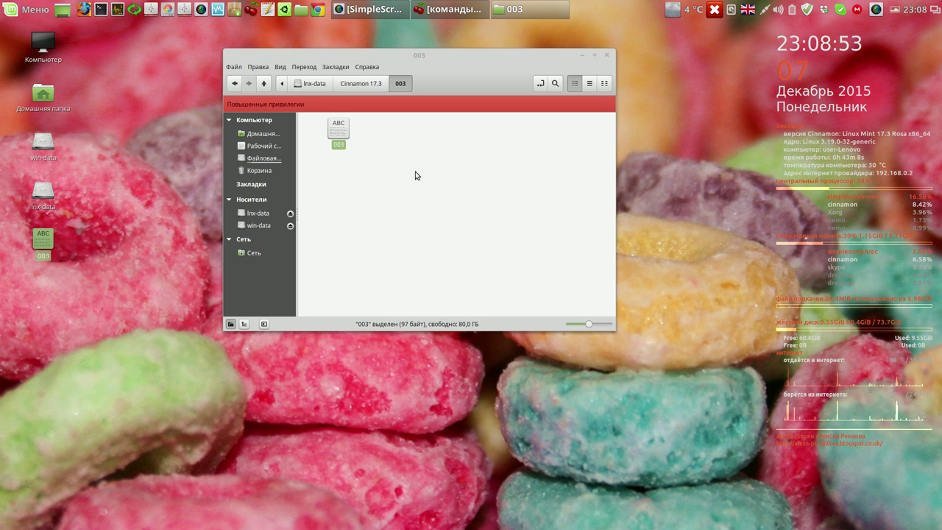
click(607, 55)
double_click(44, 241)
drag(467, 133, 211, 65)
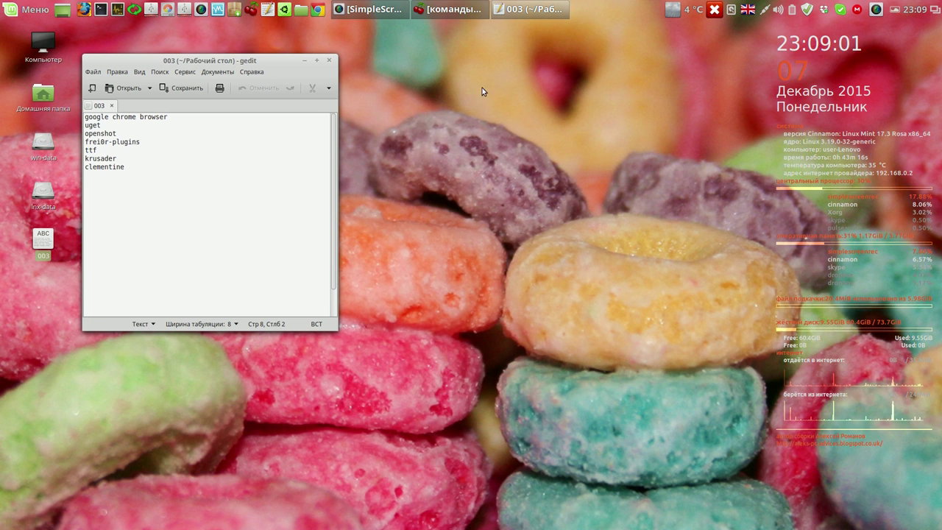
- Launch Systemback and authenticate with the administrator password
click(133, 9)
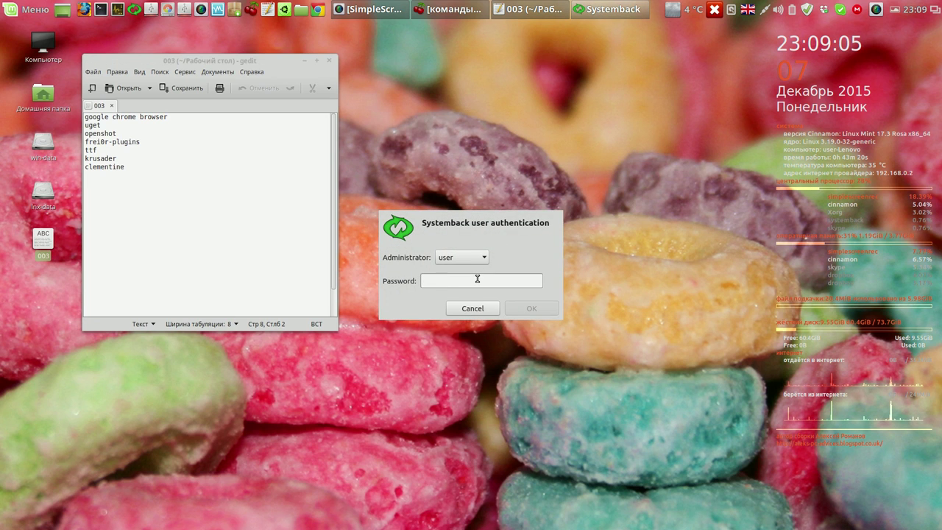
text(1)
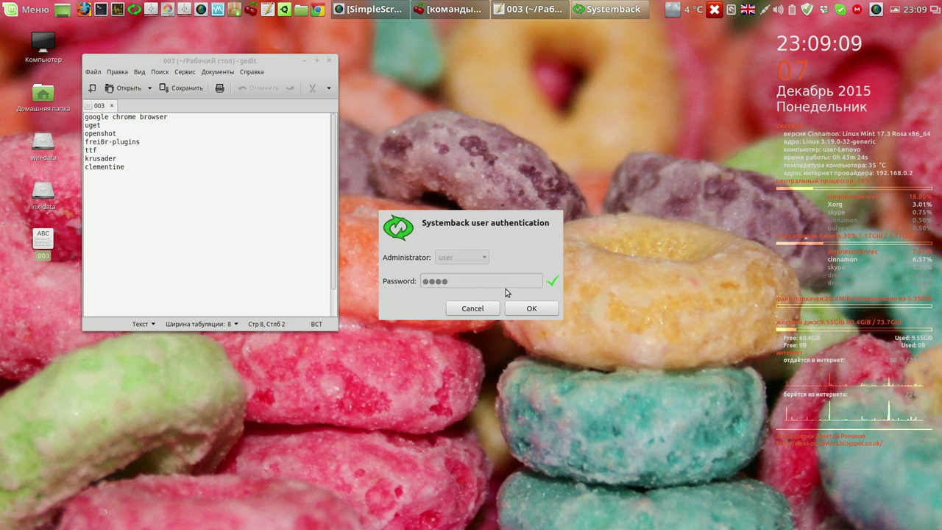
click(529, 308)
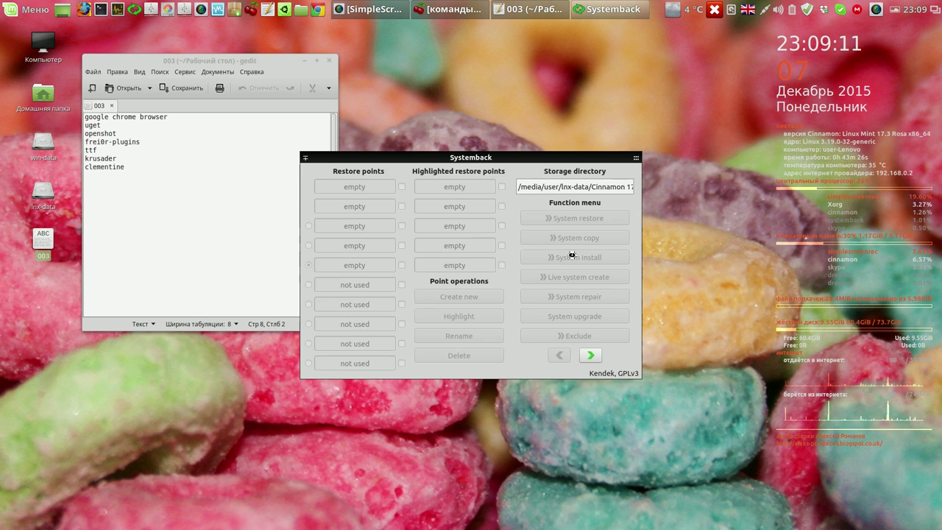
drag(603, 156, 663, 74)
- Set the restore point storage directory to /media/user/lnx-data/Cinnamon 17.3/003
click(684, 108)
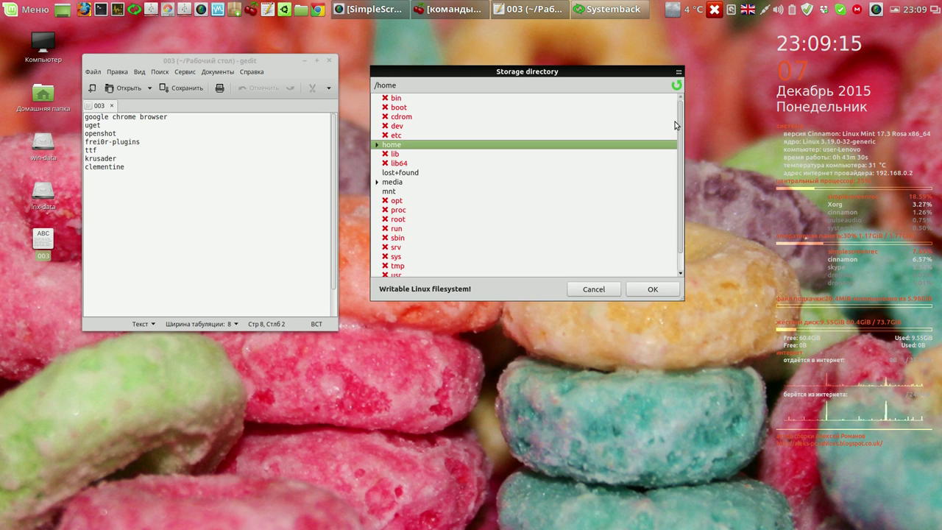
click(377, 183)
click(387, 192)
click(397, 200)
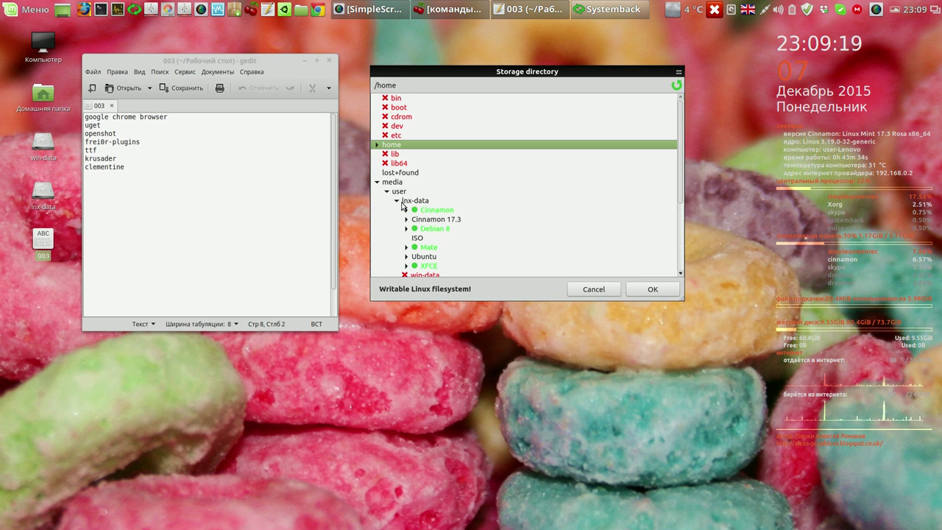
click(406, 220)
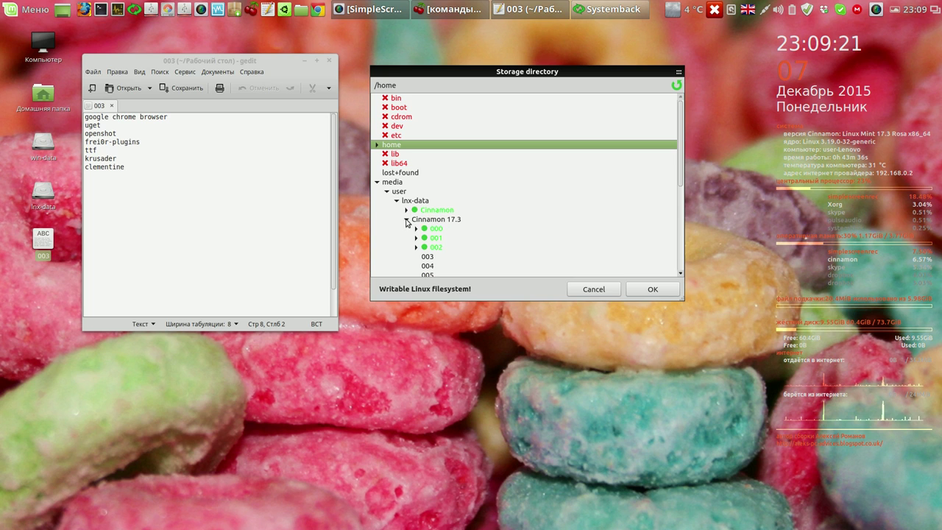
click(430, 256)
click(652, 291)
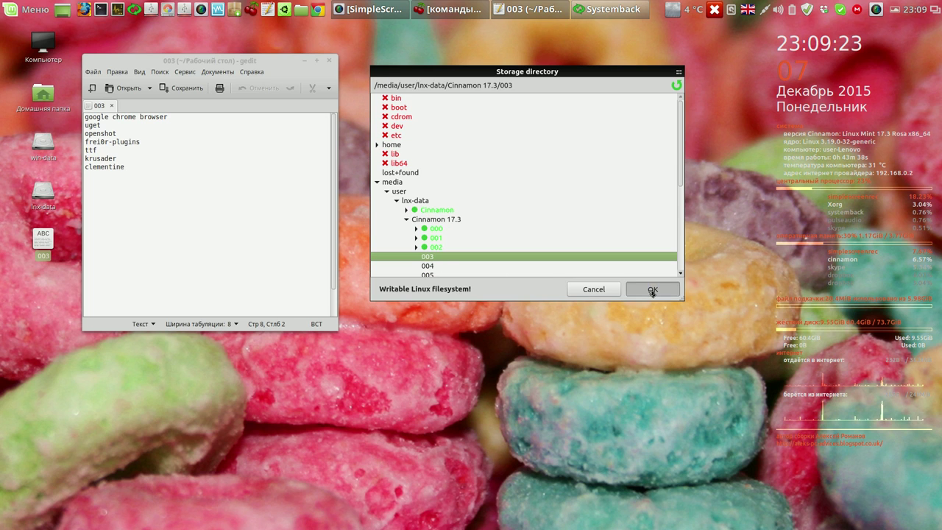
- Create a new restore point, 2015-12-07,23.09.26
click(531, 219)
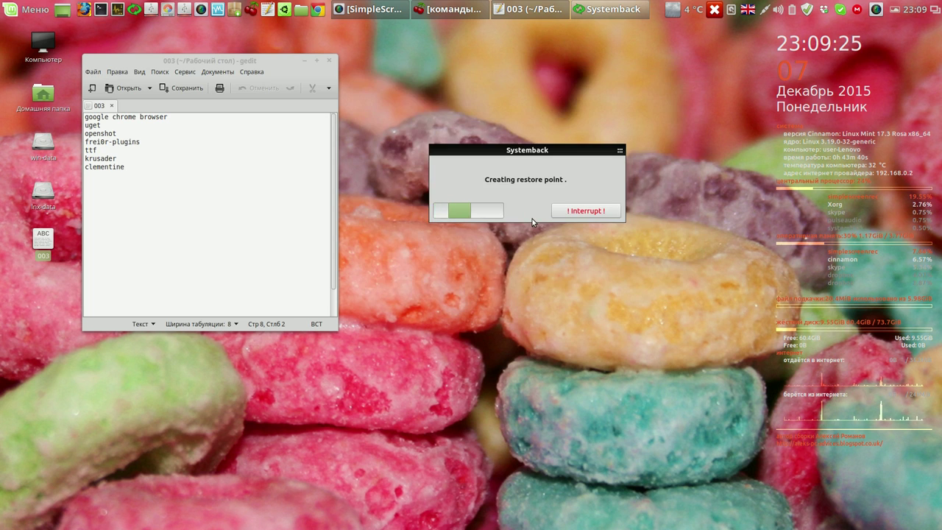
click(875, 10)
click(880, 38)
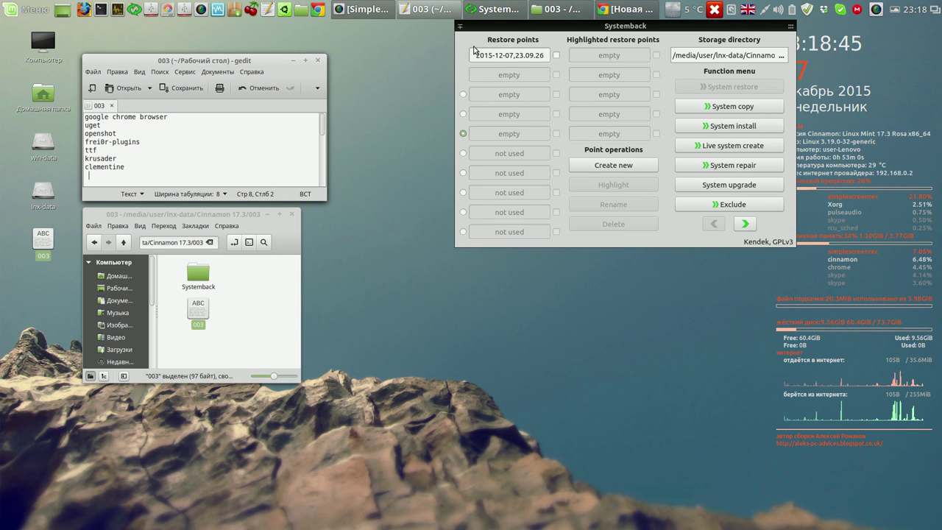
- Move the gedit and Nemo windows up and enlarge the Nemo 003 folder window
drag(265, 57, 260, 33)
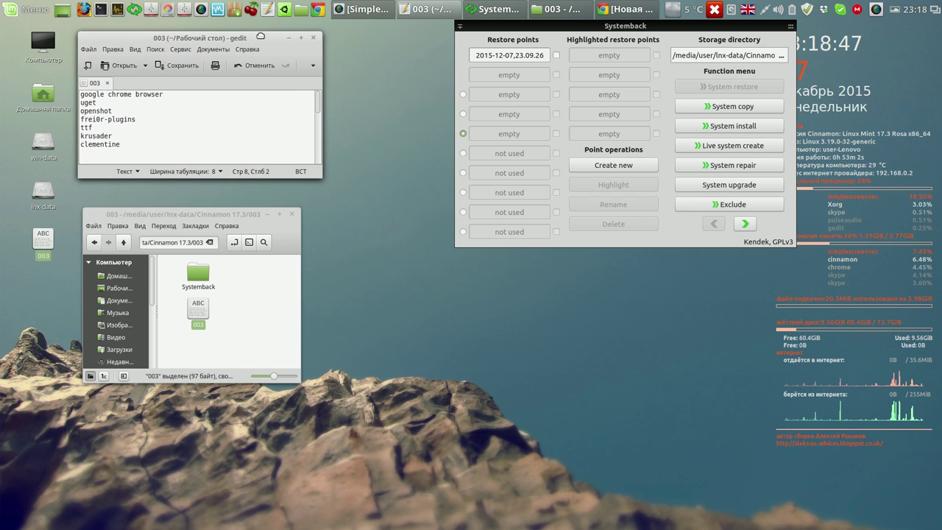
drag(243, 214, 252, 198)
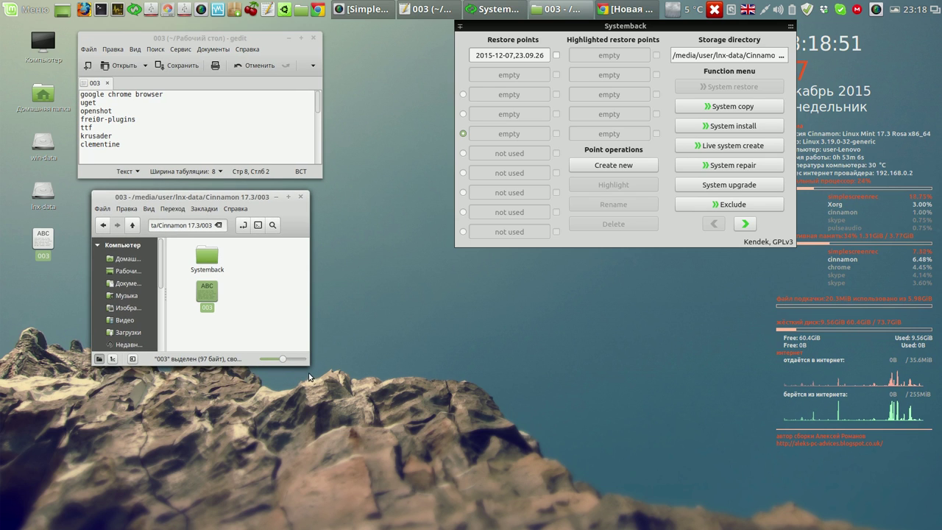
drag(309, 364, 445, 427)
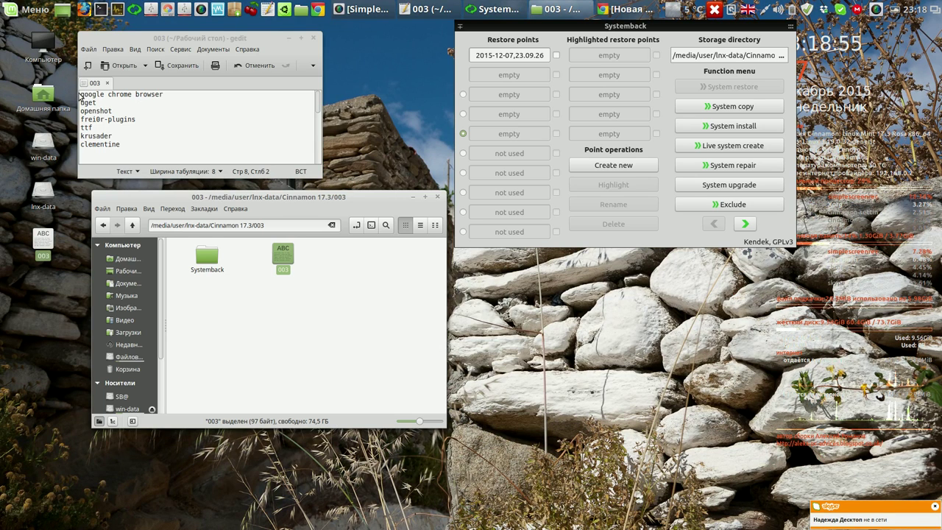
- Select package names in the gedit list, then mark the uget entry
drag(81, 94, 134, 142)
click(173, 94)
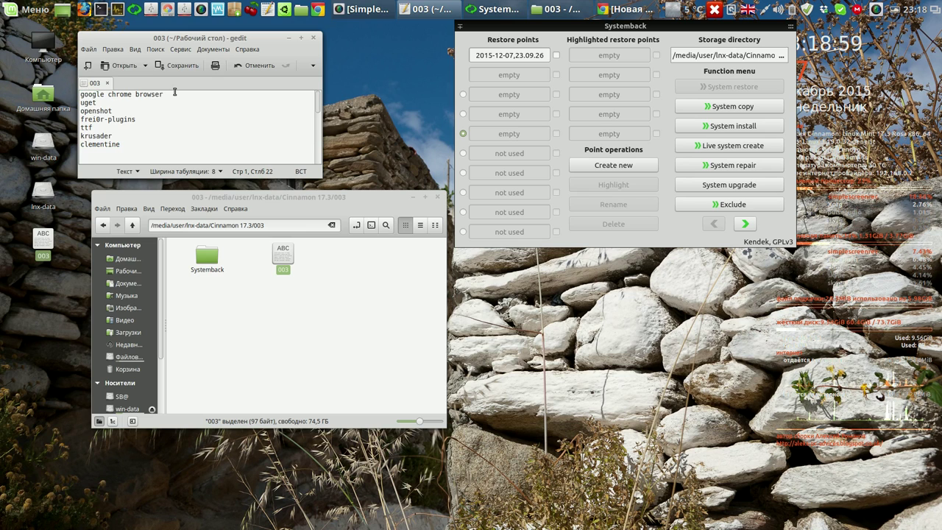
drag(104, 103, 82, 102)
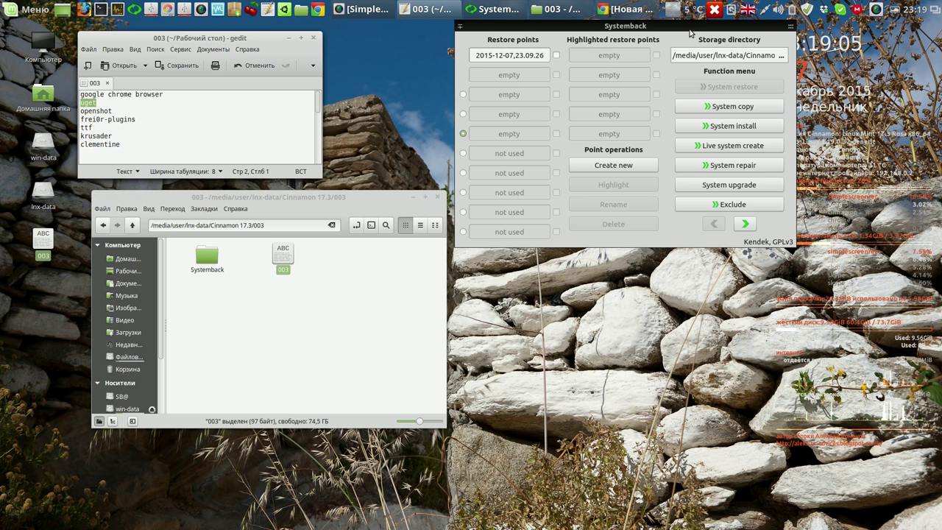
- Try uninstalling Thunderbird from Меню > Интернет, then dismiss the package-lock error
click(30, 11)
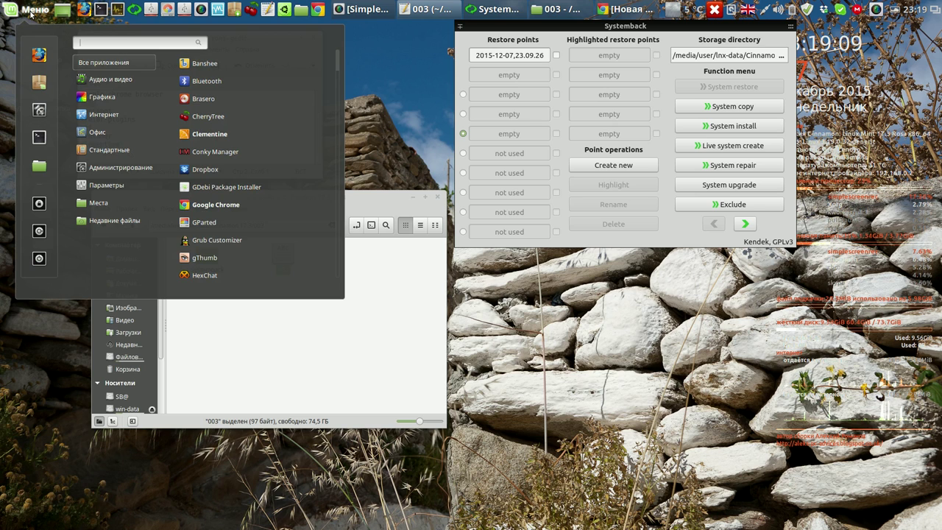
mouse_move(92, 115)
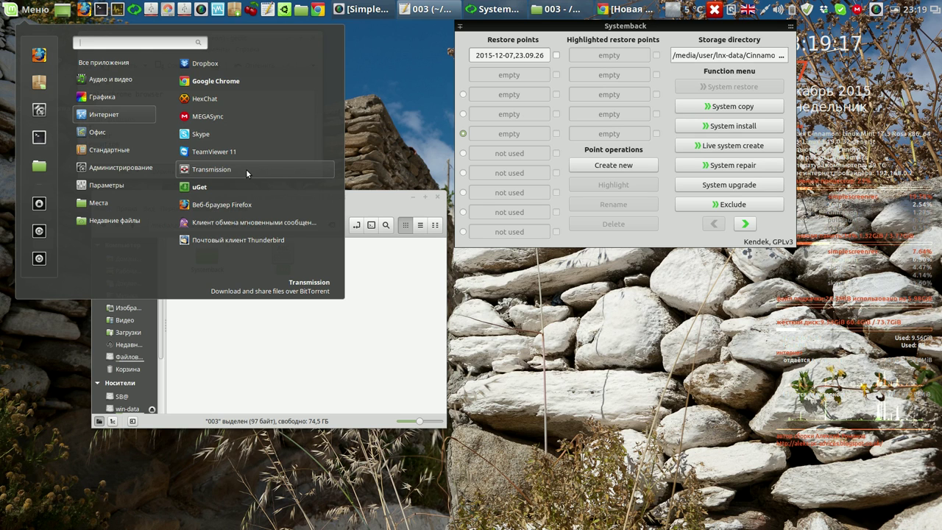
right_click(241, 241)
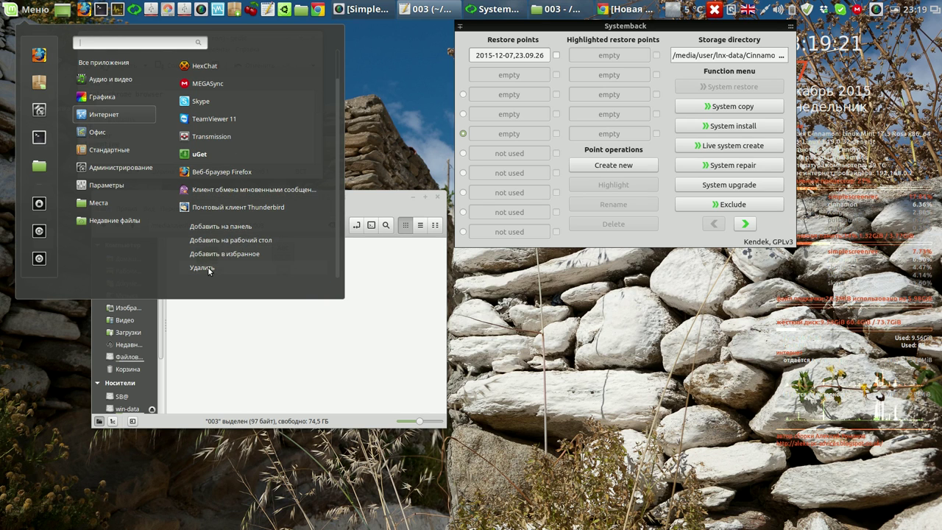
click(208, 267)
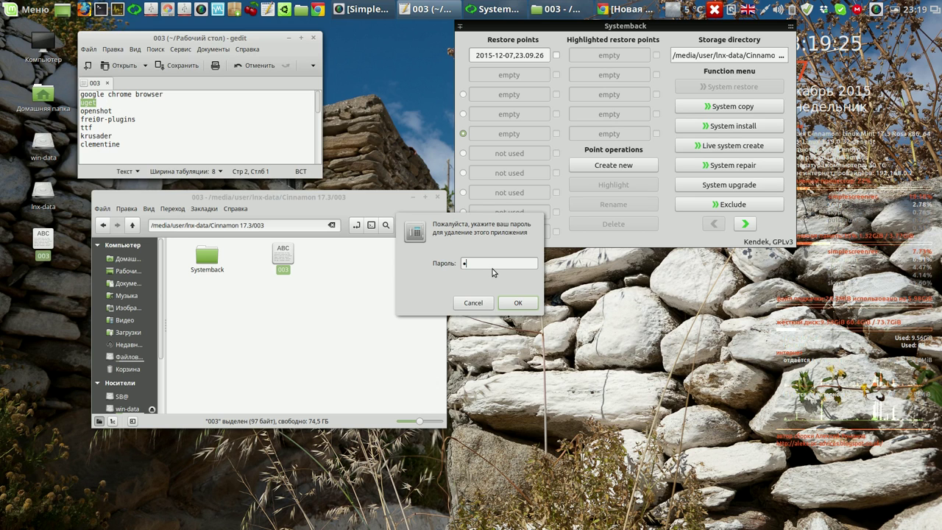
click(514, 301)
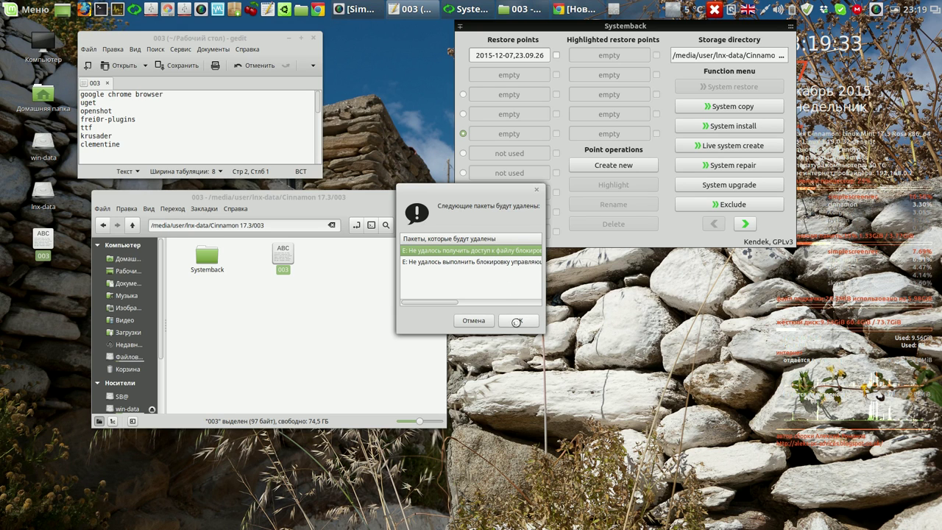
click(517, 321)
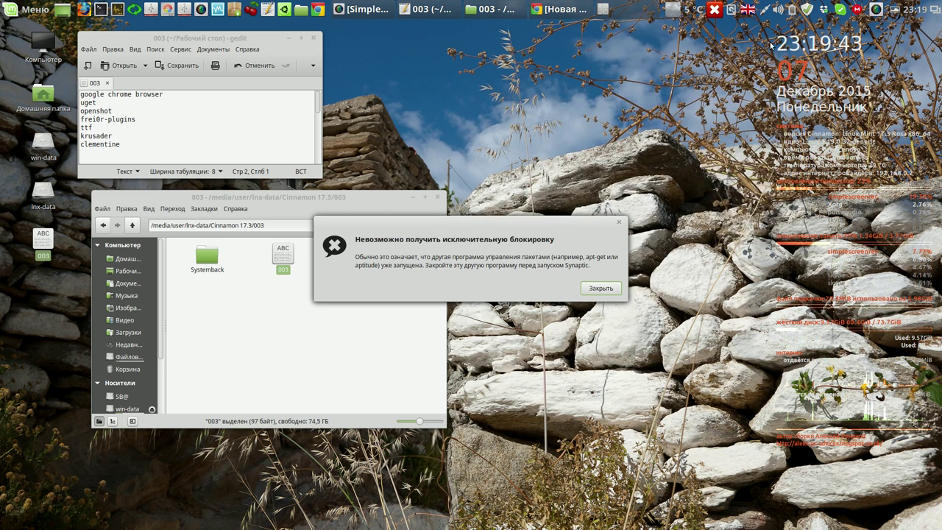
click(600, 288)
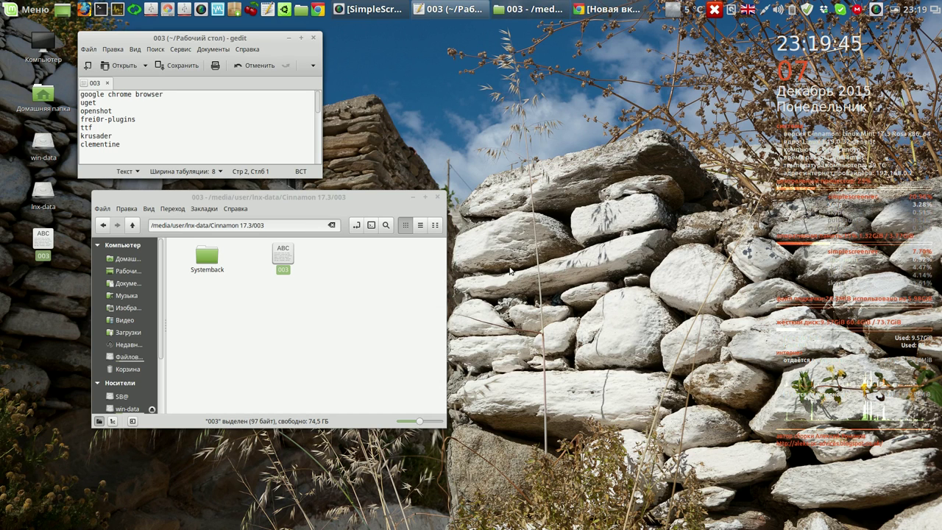
- Close the Nemo and gedit windows and bring Chrome back on screen
click(438, 199)
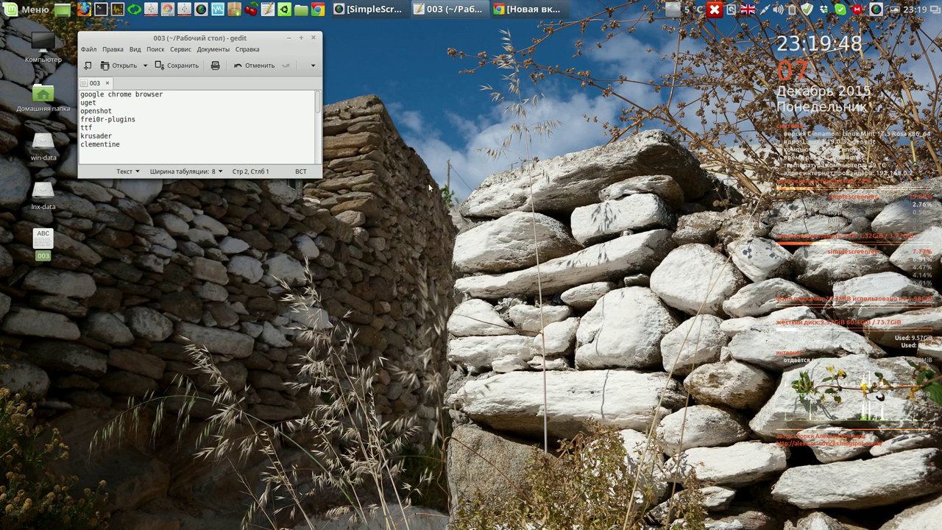
click(315, 38)
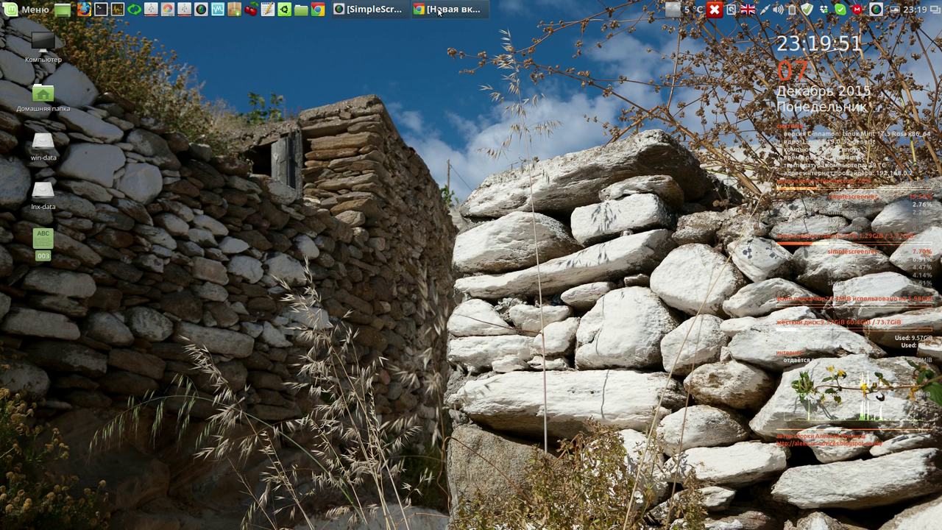
click(439, 11)
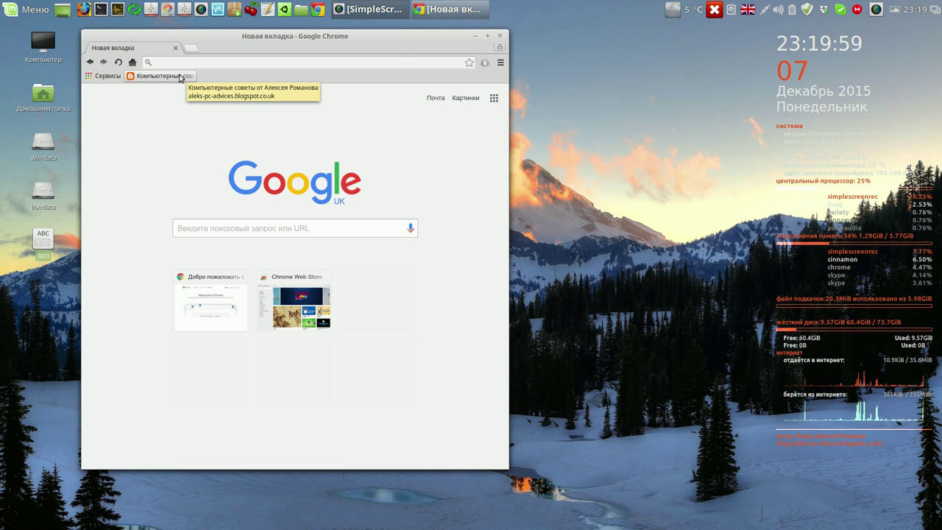
- Open the computer tips blog, widen its window, and follow the команды и видео.ctb link
click(179, 77)
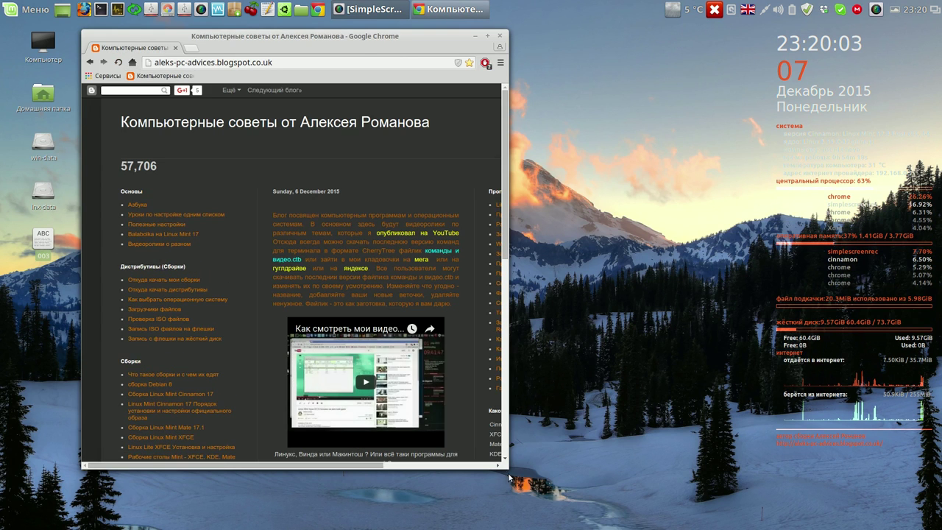
drag(504, 468, 637, 486)
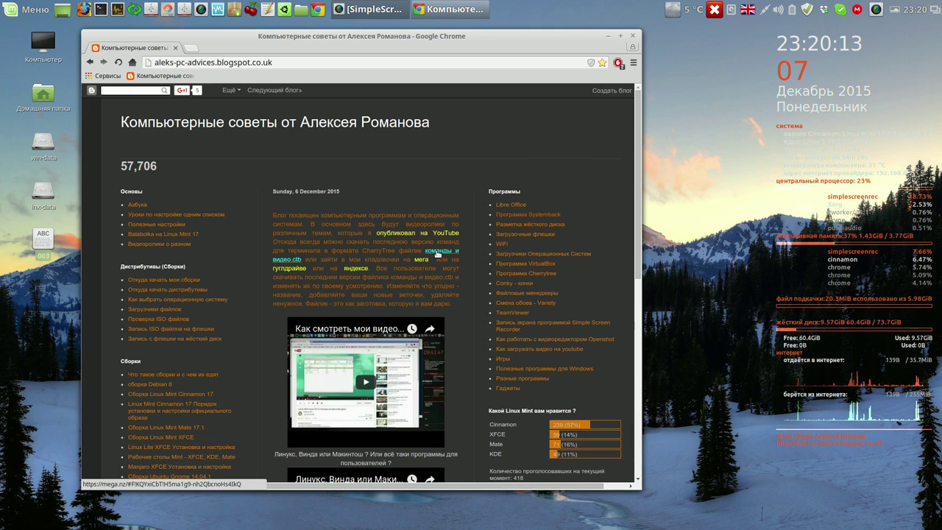
click(437, 252)
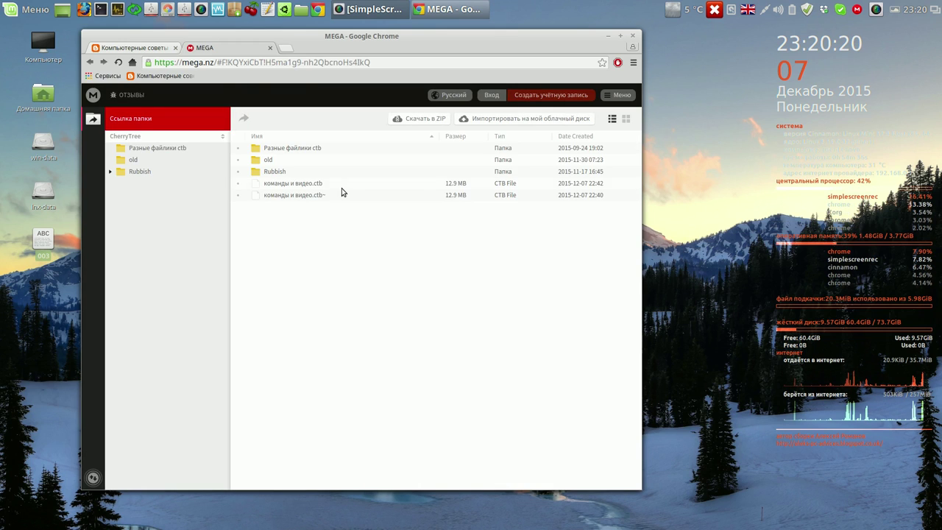
- Download команды и видео.ctb from MEGA as a normal download and open Chrome's downloads list
click(314, 188)
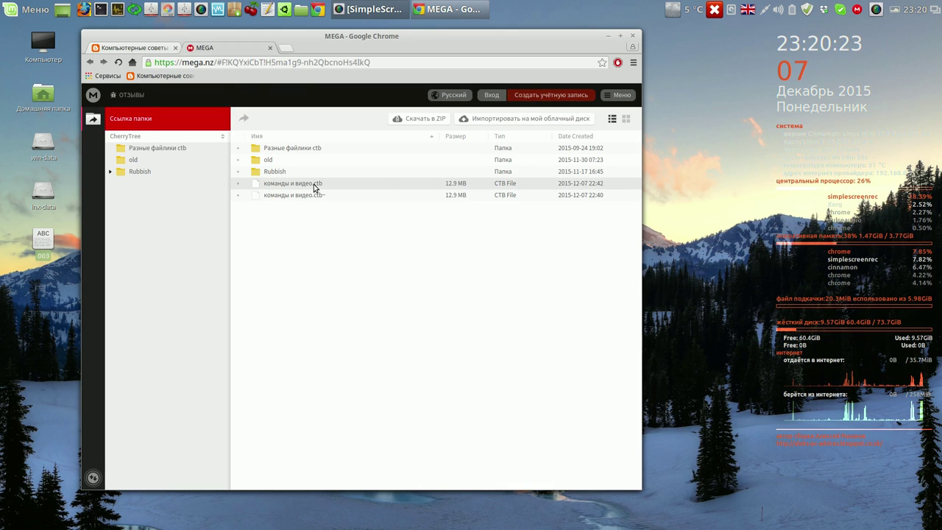
right_click(314, 188)
mouse_move(342, 196)
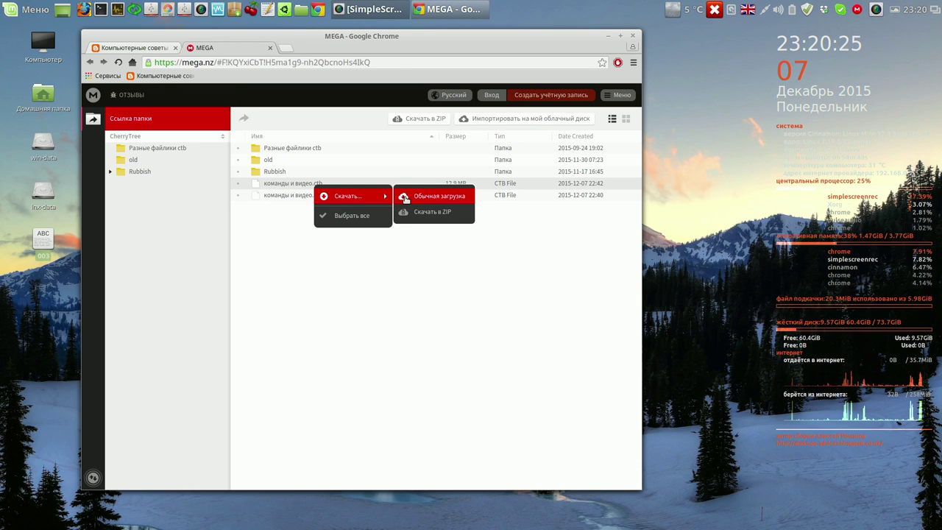
click(423, 197)
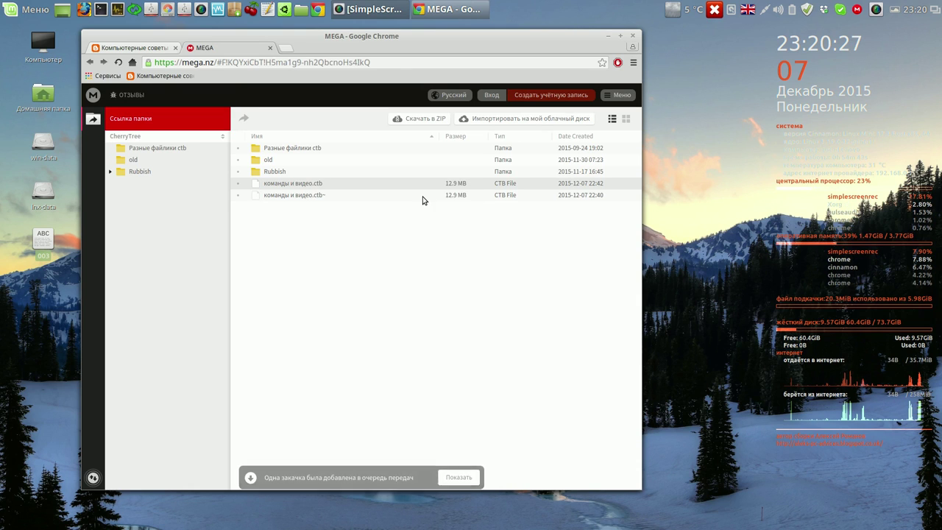
click(459, 473)
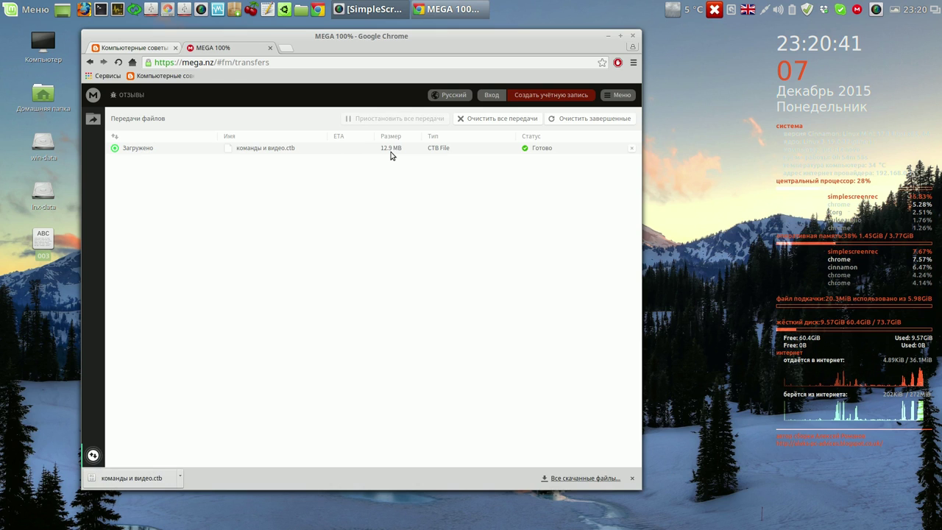
click(573, 478)
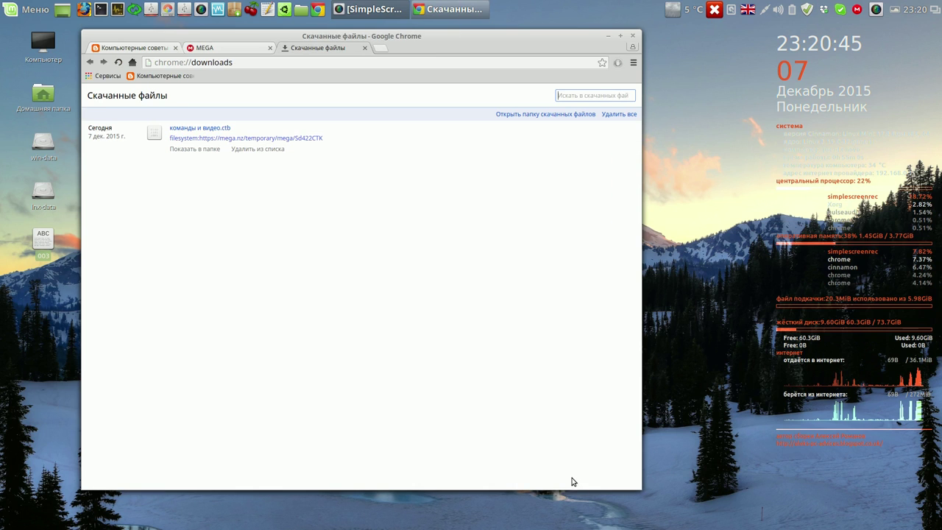
- Show команды и видео.ctb in Загрузки, clear Chrome's downloads, and close the downloads and MEGA tabs
click(203, 151)
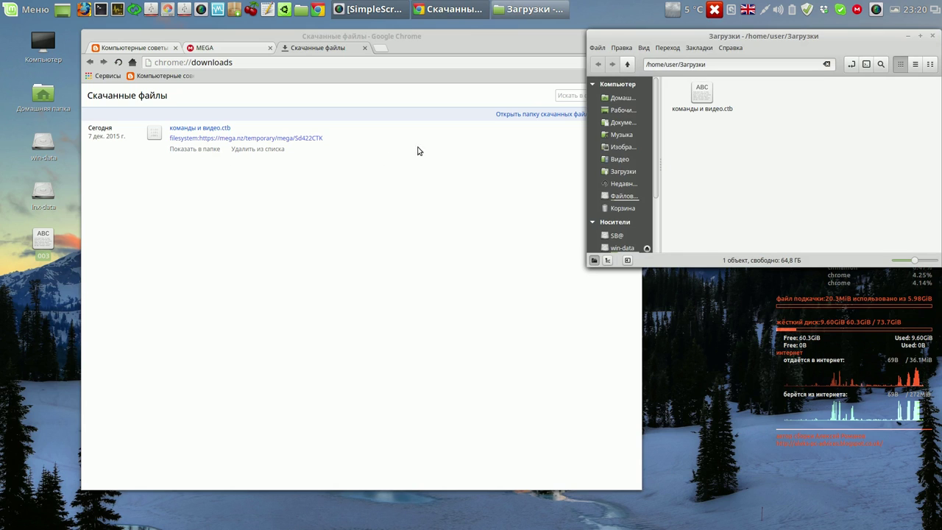
click(536, 78)
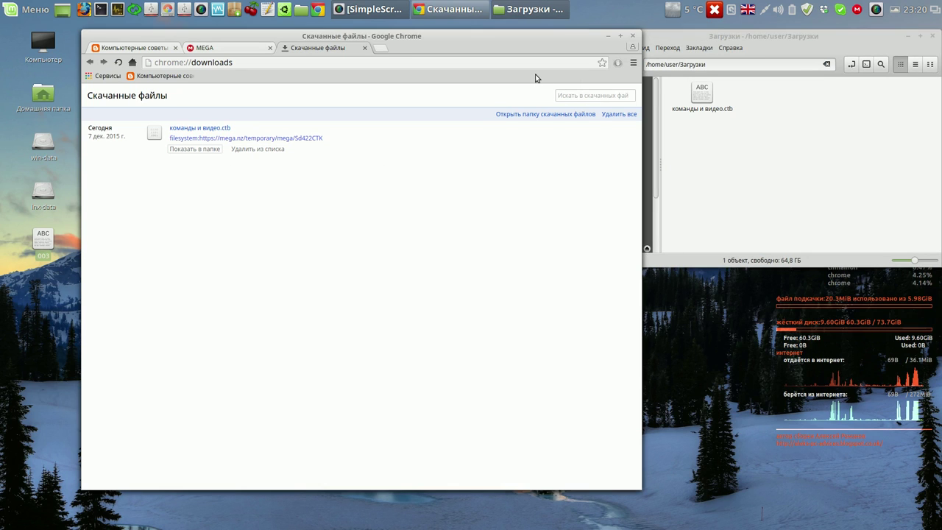
click(615, 114)
click(364, 48)
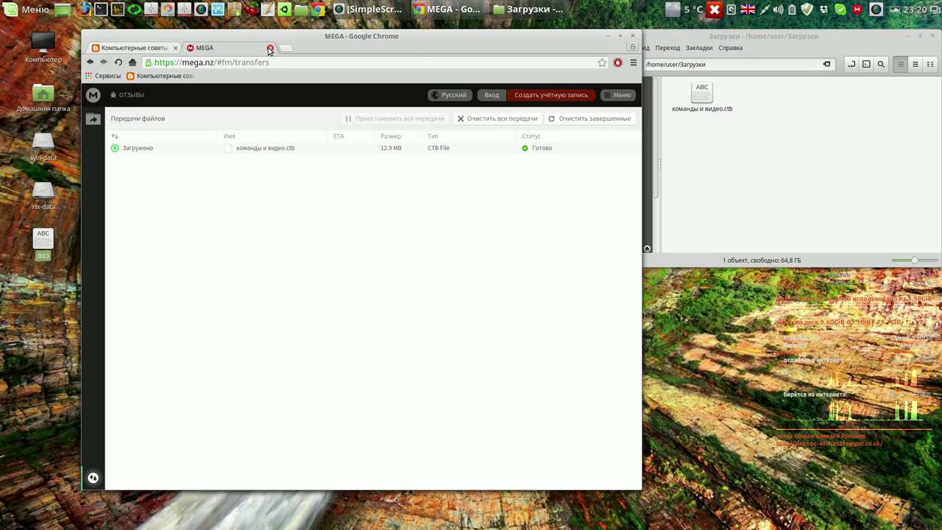
click(270, 48)
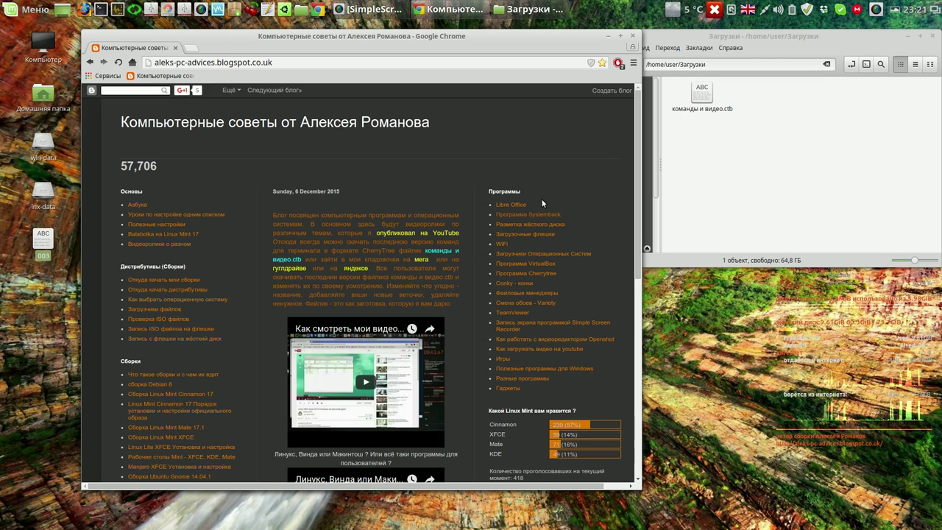
click(422, 259)
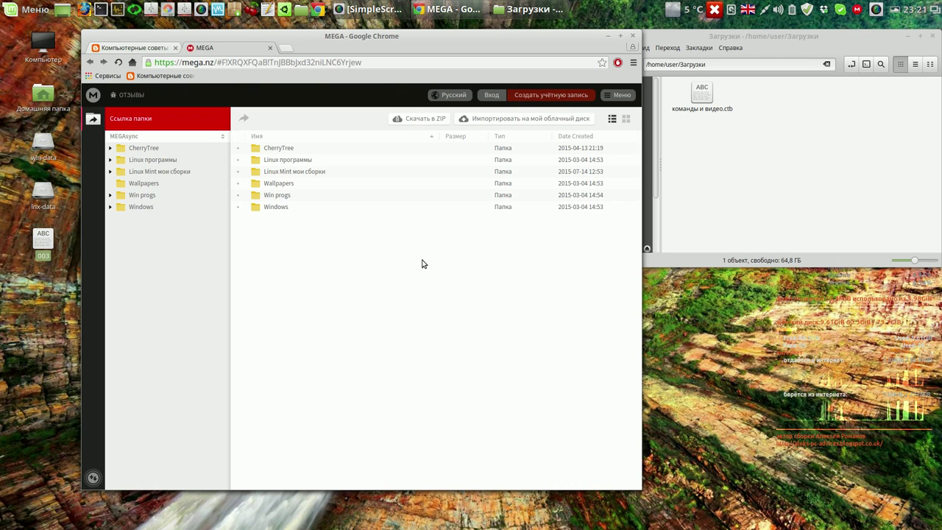
click(169, 174)
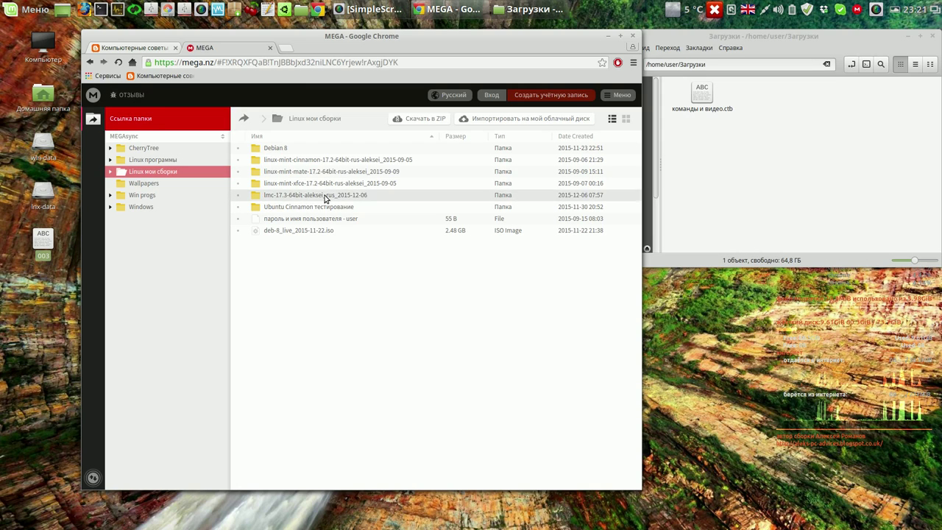
double_click(324, 195)
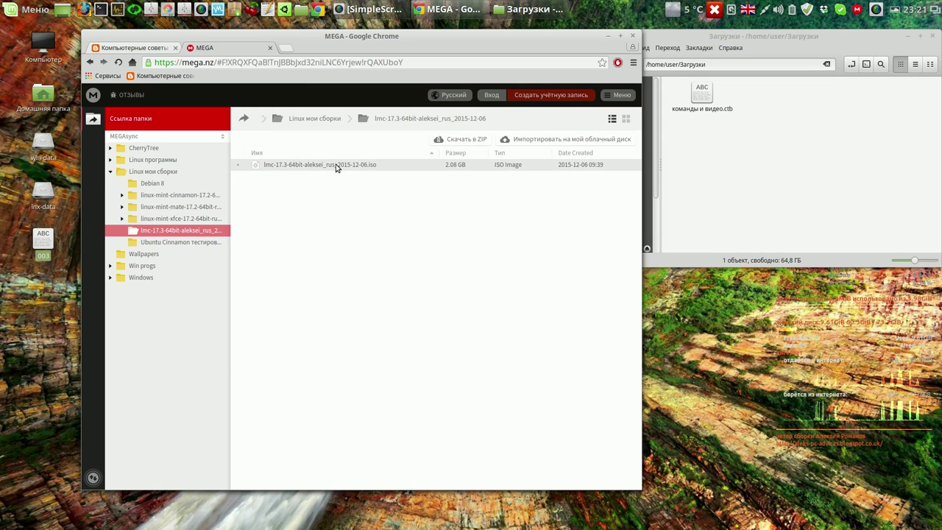
right_click(436, 166)
mouse_move(458, 173)
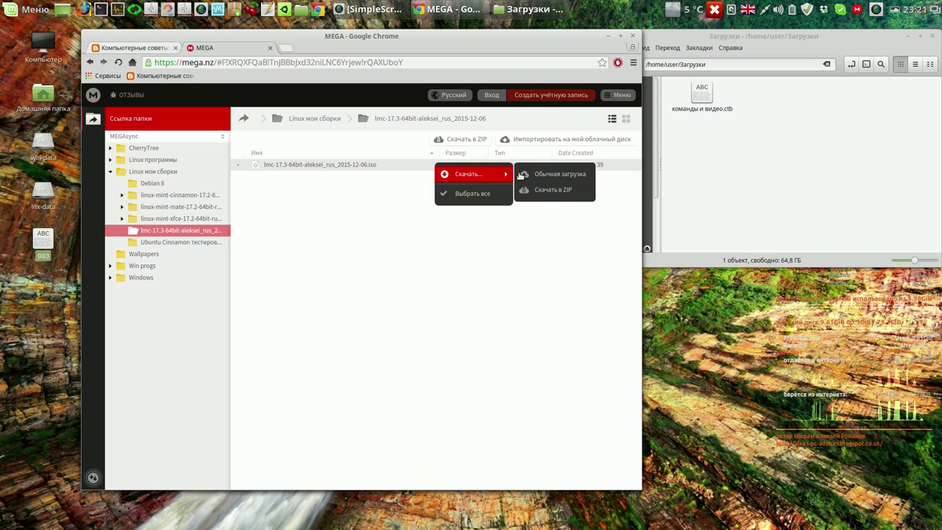
click(270, 48)
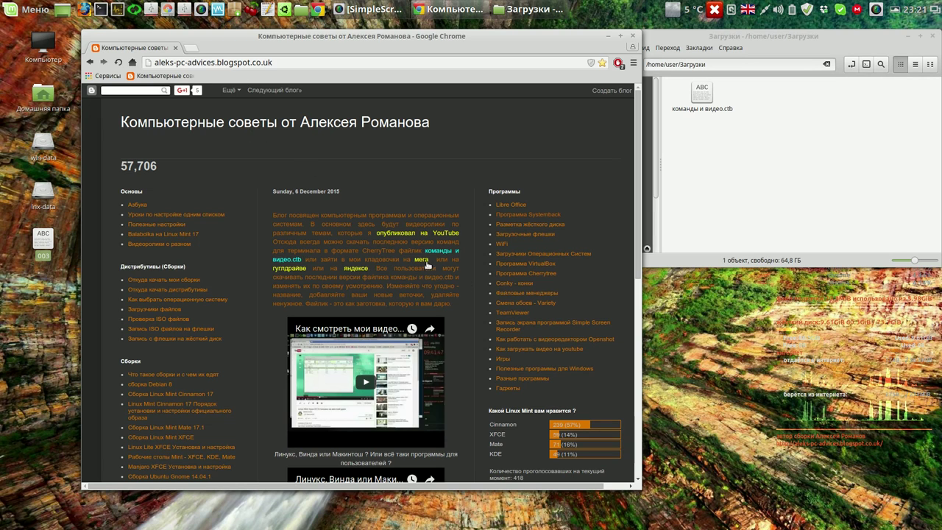
click(631, 40)
- Move the Загрузки folder window aside and close it, then launch Systemback
drag(715, 38, 623, 38)
drag(541, 40, 207, 66)
click(513, 68)
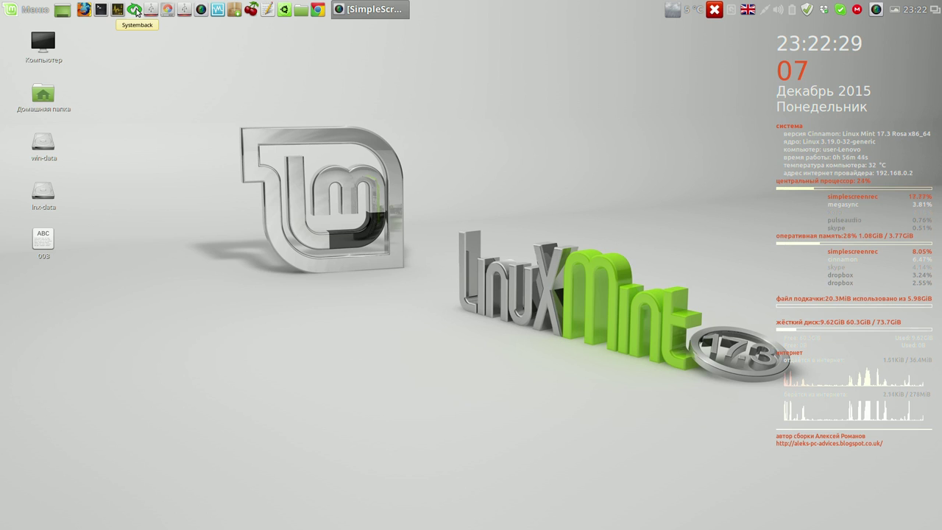
click(135, 10)
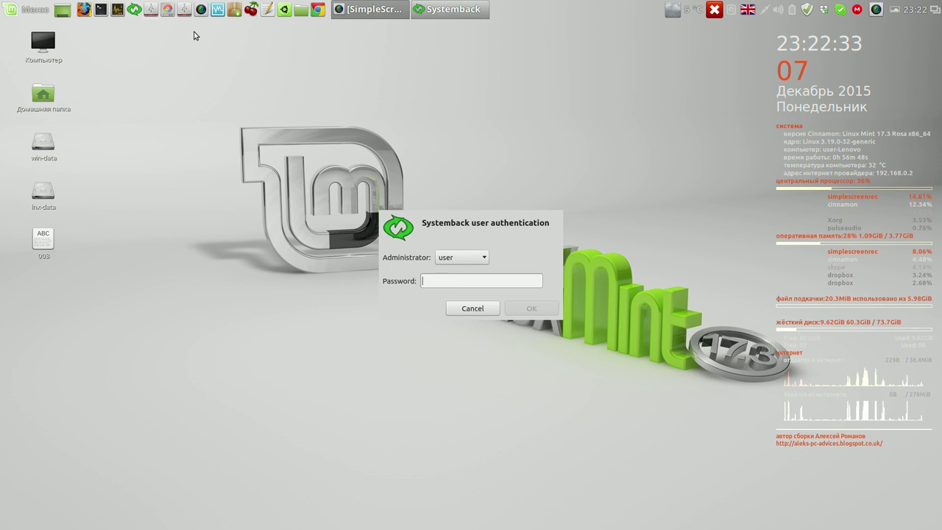
- Exclude the Dropbox and MEGAsync folders from the Live system, then close Systemback
text(***)
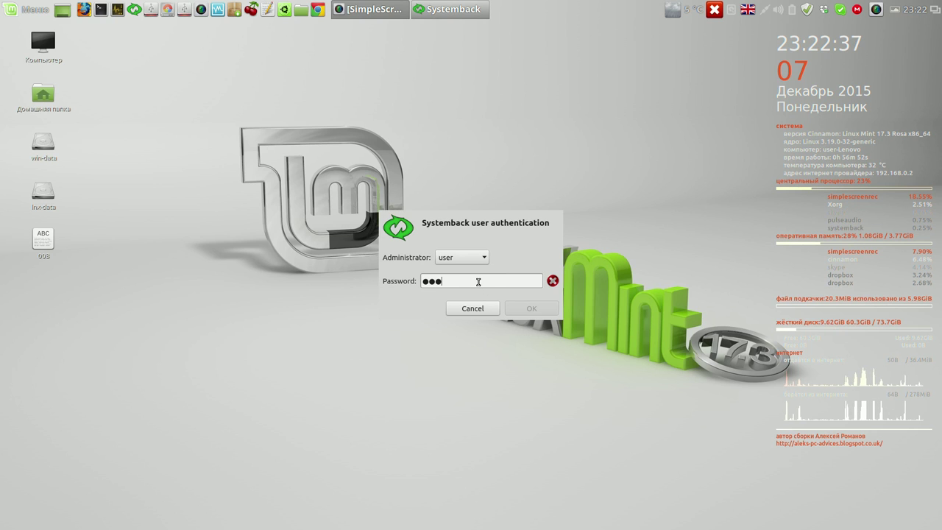
text(*)
click(532, 308)
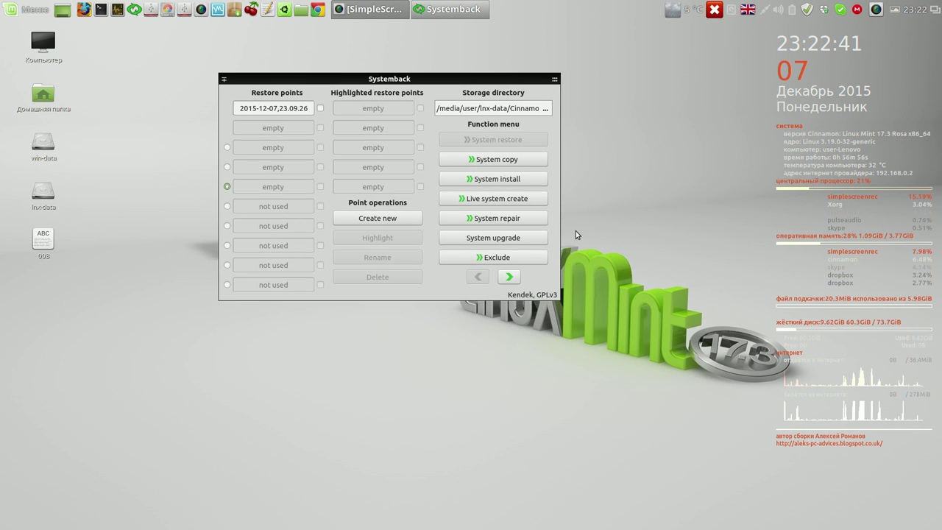
click(503, 257)
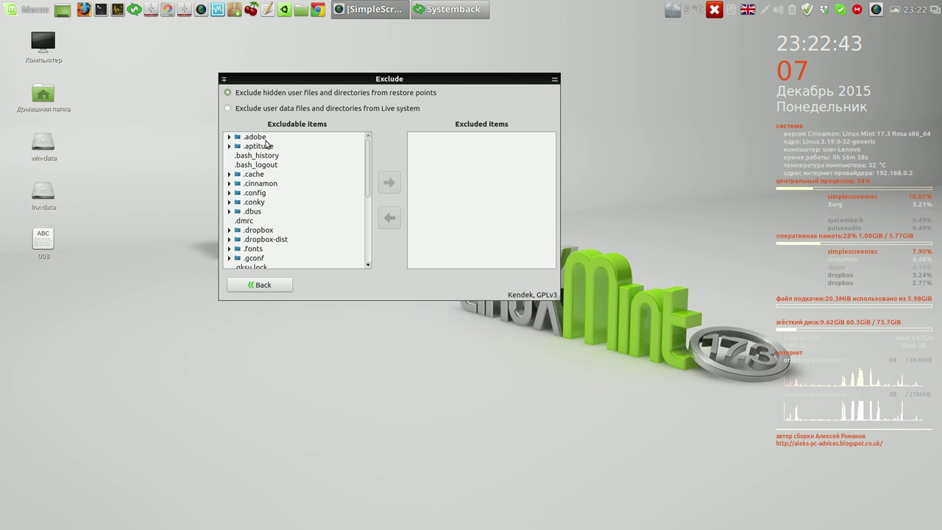
click(228, 108)
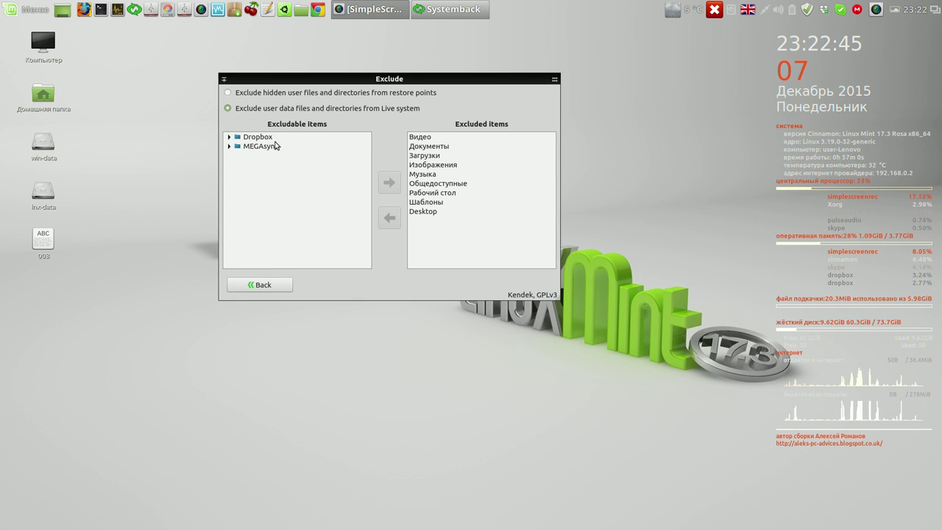
click(268, 138)
click(389, 182)
click(259, 138)
click(389, 181)
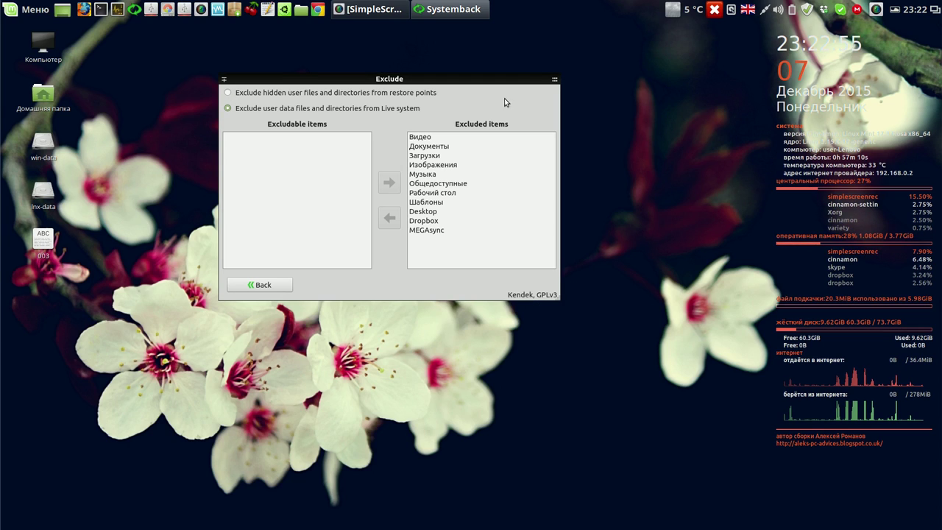
mouse_move(549, 87)
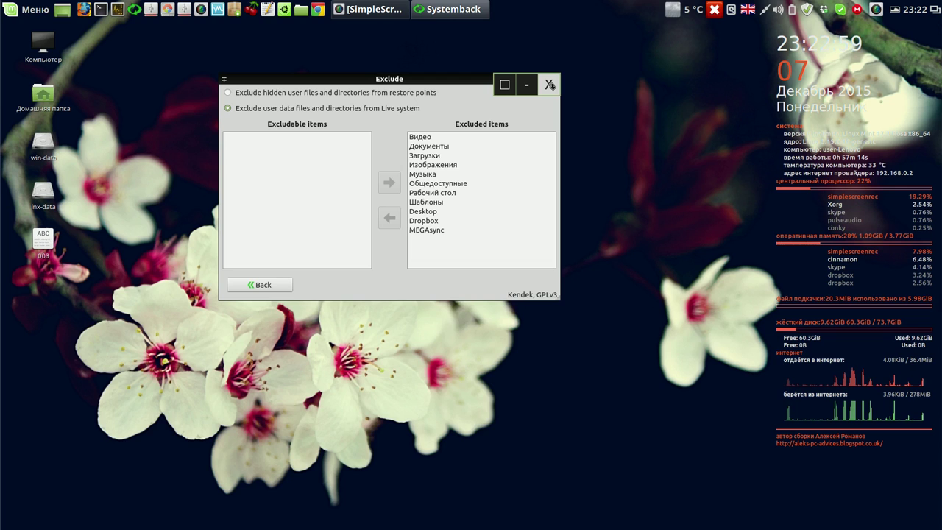
click(549, 85)
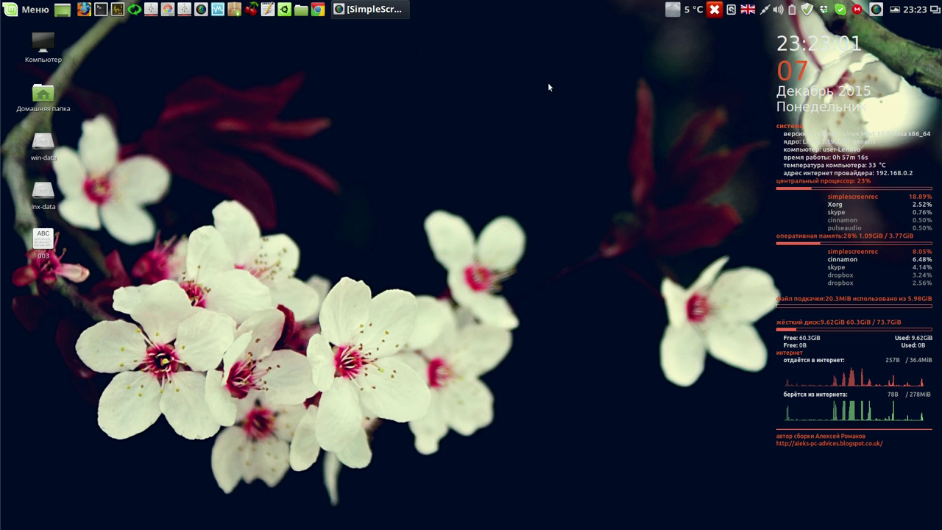
- Unlink this computer from the Dropbox account via the Account tab of Dropbox Preferences
click(825, 11)
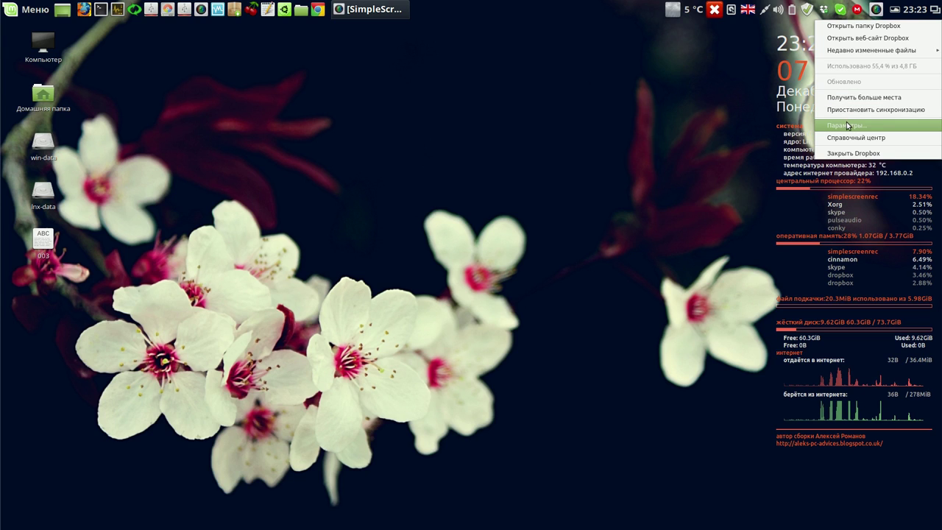
click(847, 125)
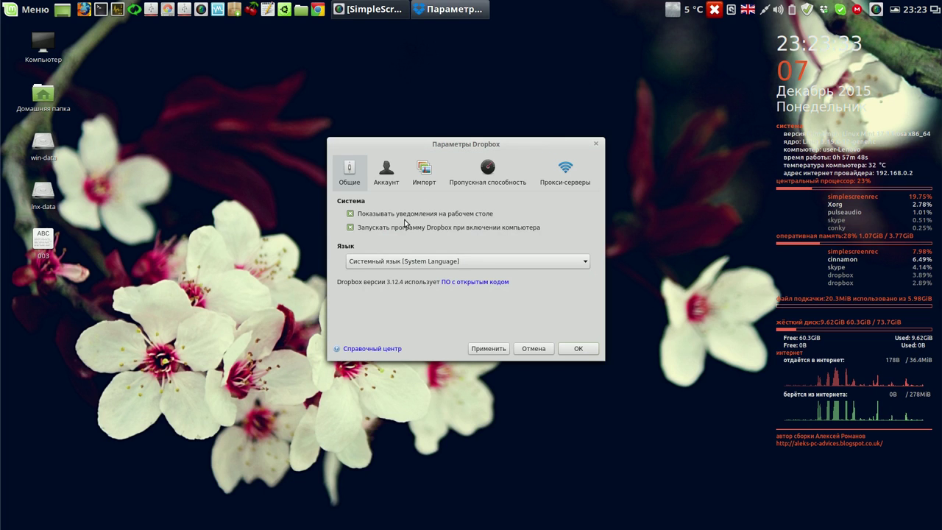
click(391, 172)
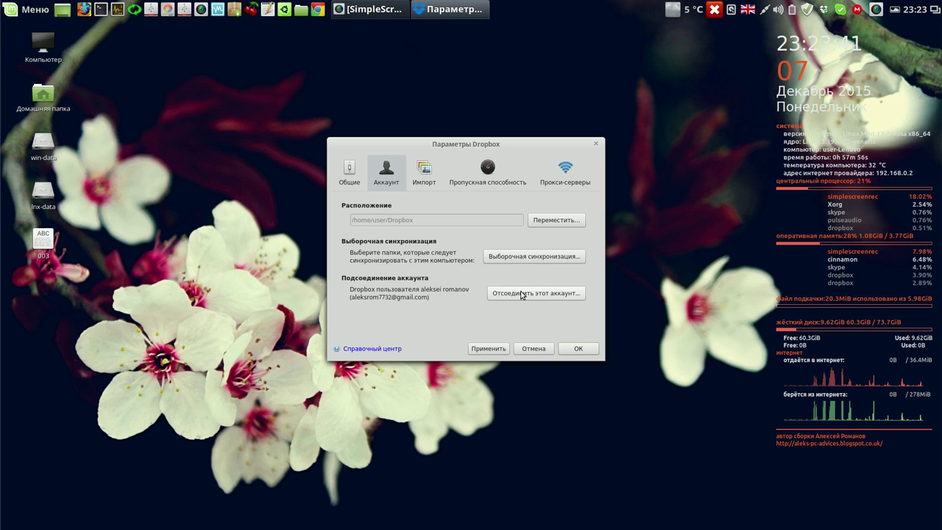
click(521, 293)
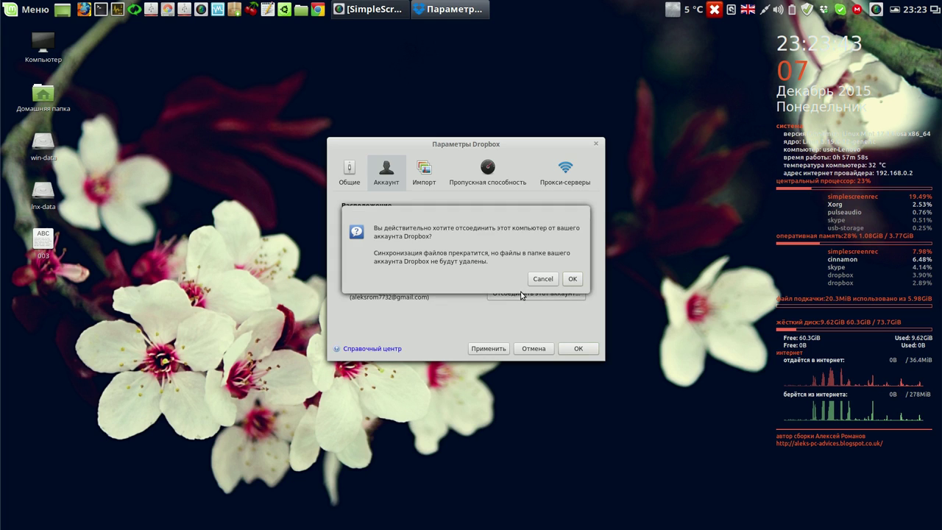
click(570, 279)
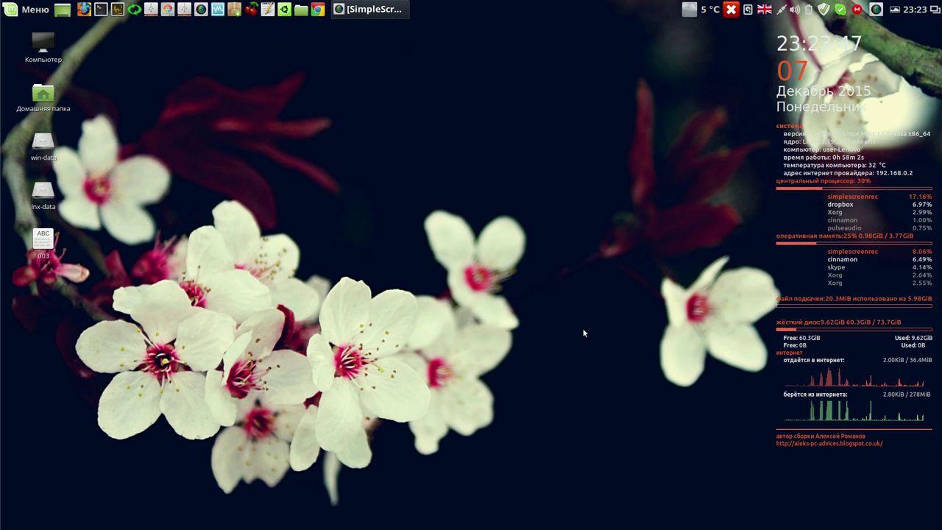
- Open MEGAsync settings and quit the Dropbox installer
click(857, 10)
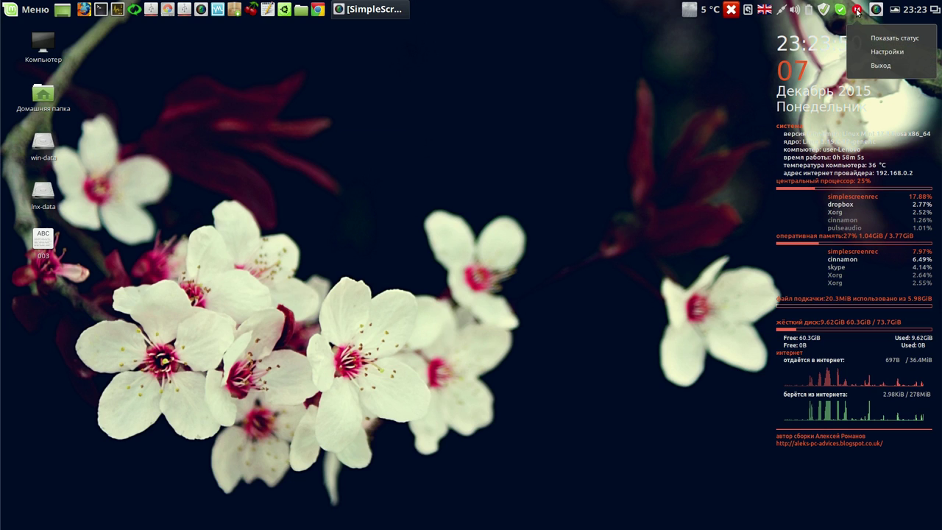
click(874, 53)
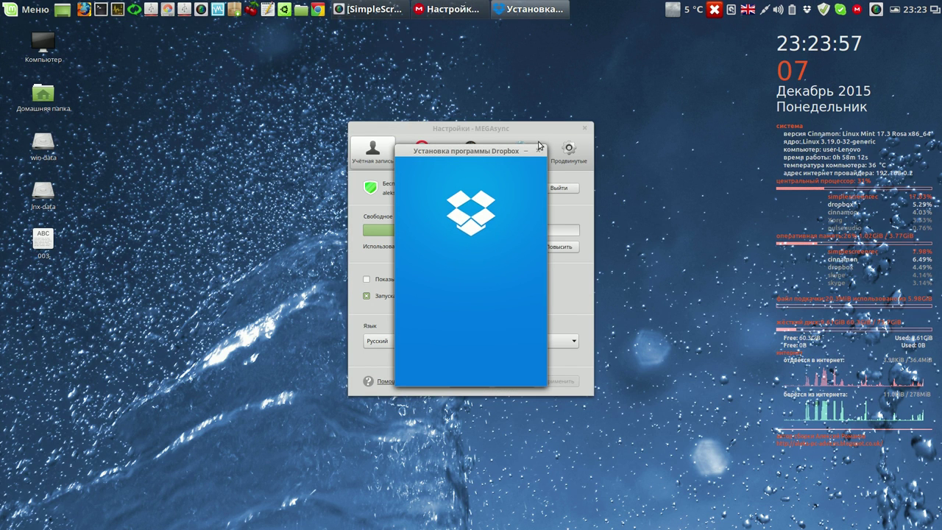
click(538, 151)
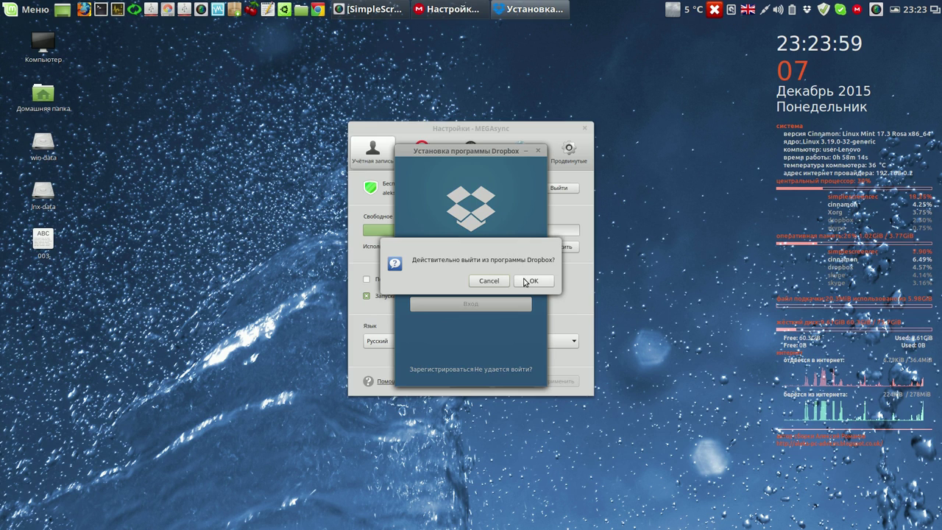
click(530, 281)
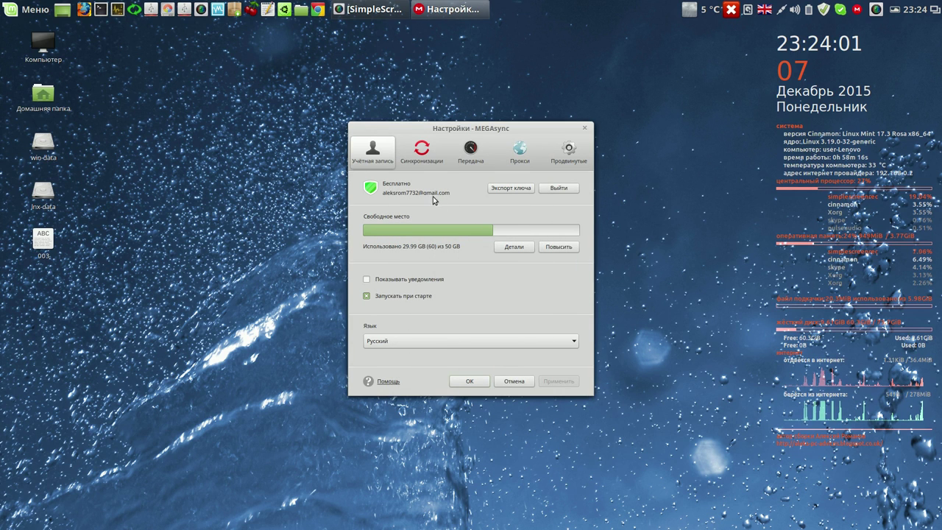
- Sign out of the MEGA account, cancel the MEGA setup wizard, and bring up Skype's main window
click(423, 156)
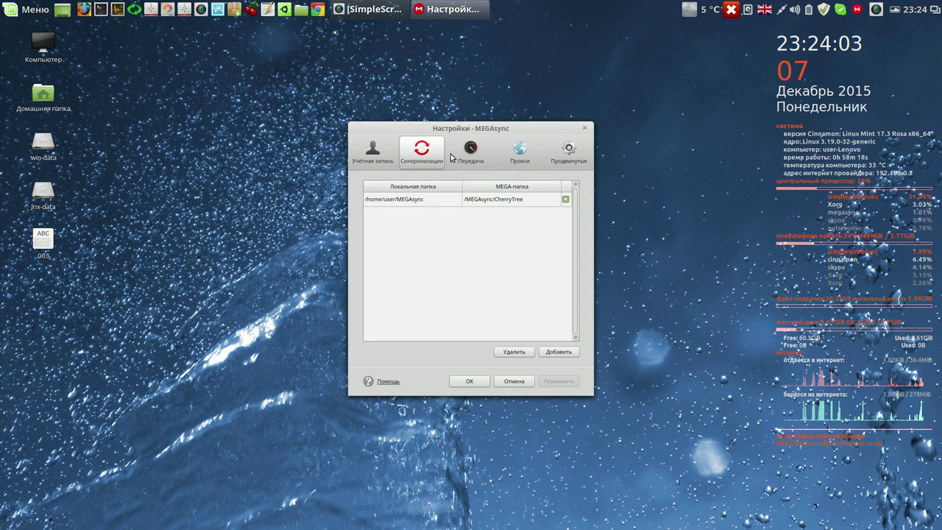
click(380, 155)
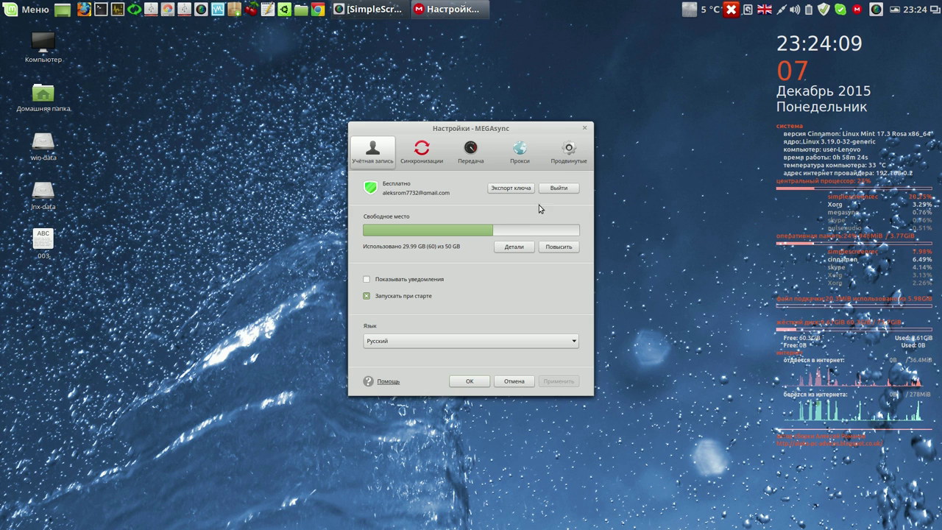
click(559, 189)
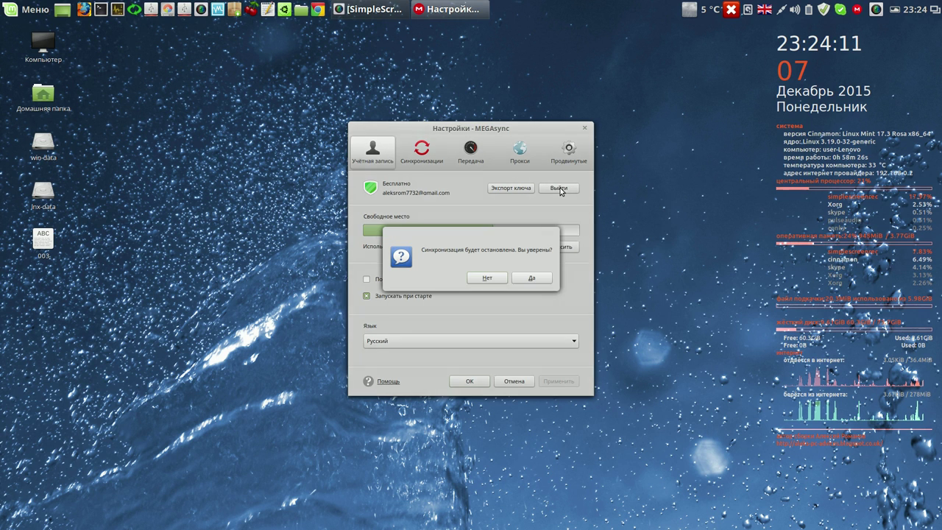
click(530, 278)
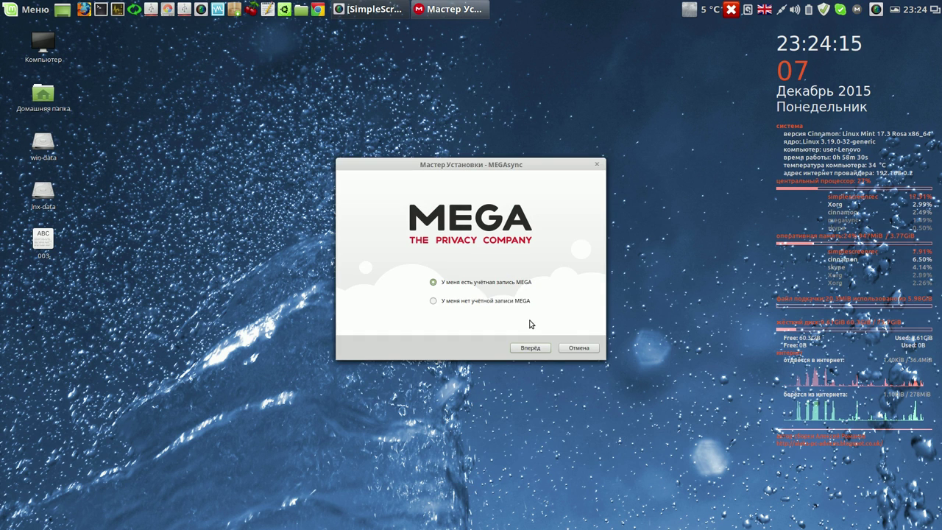
click(570, 349)
click(570, 279)
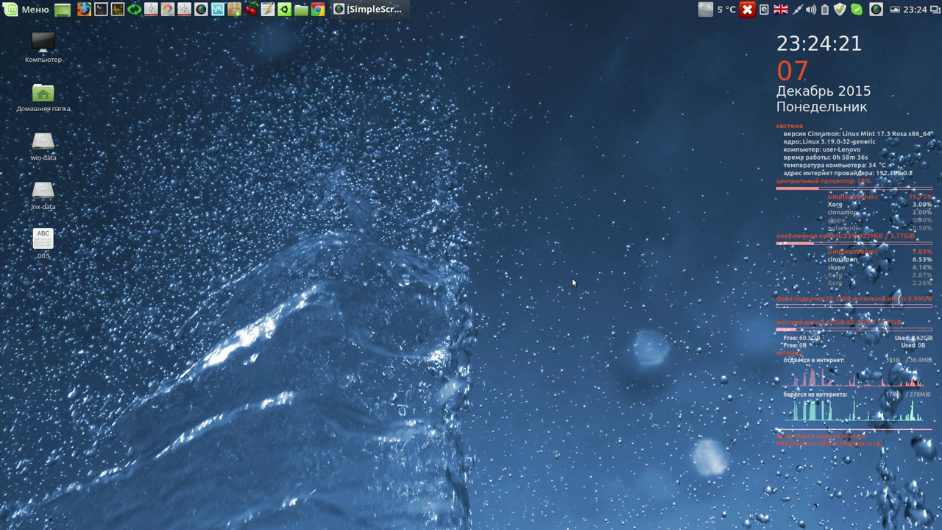
click(857, 10)
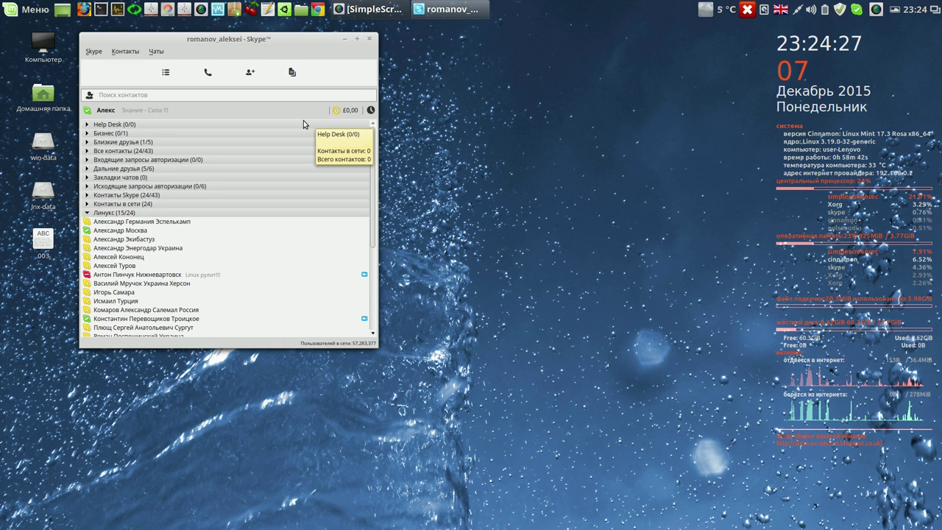
- Review Skype's General and Privacy settings, then close the settings window
click(94, 51)
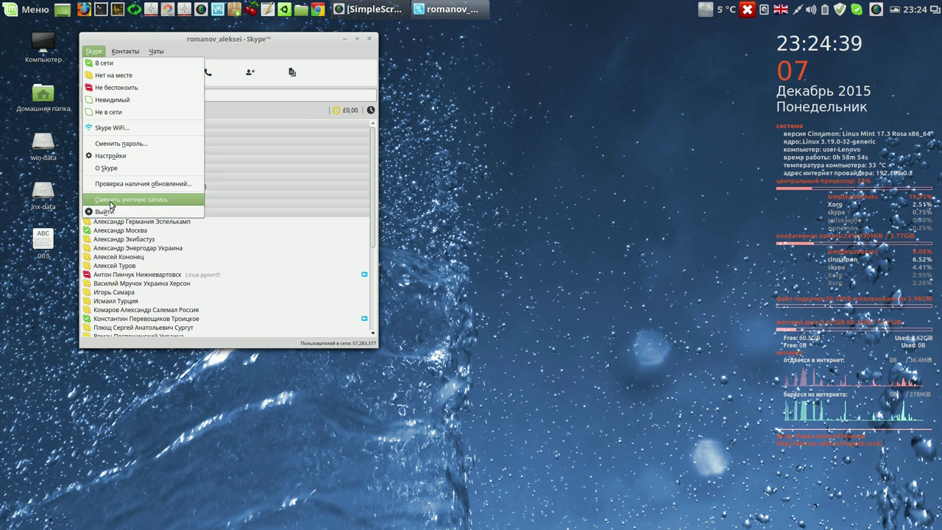
click(132, 156)
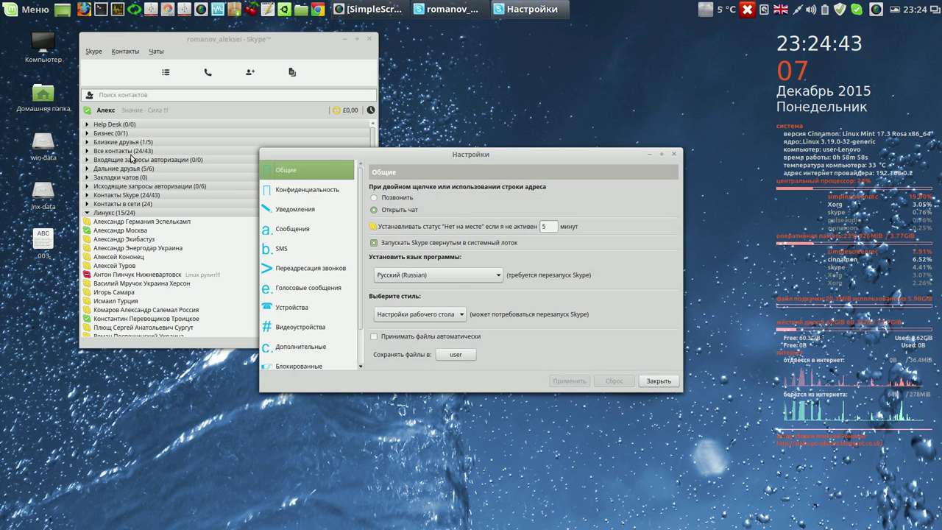
drag(433, 149, 424, 86)
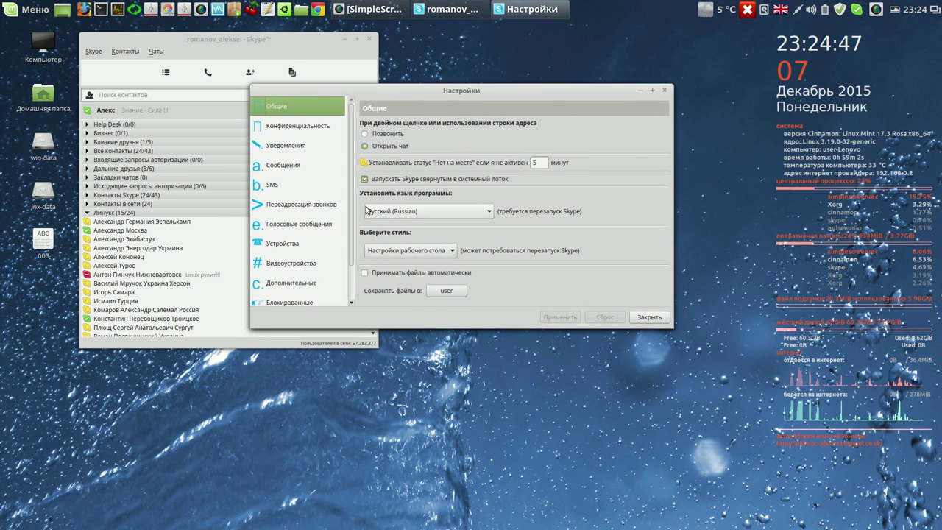
click(301, 126)
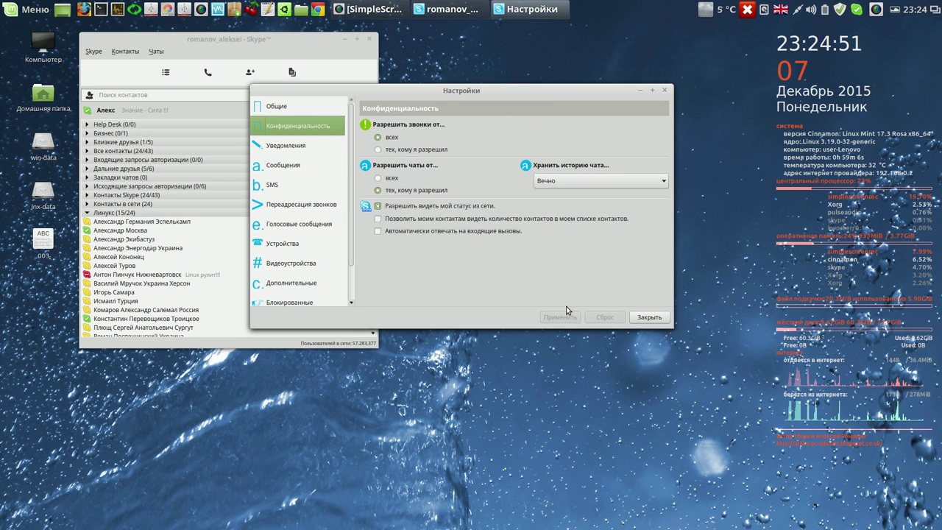
click(645, 317)
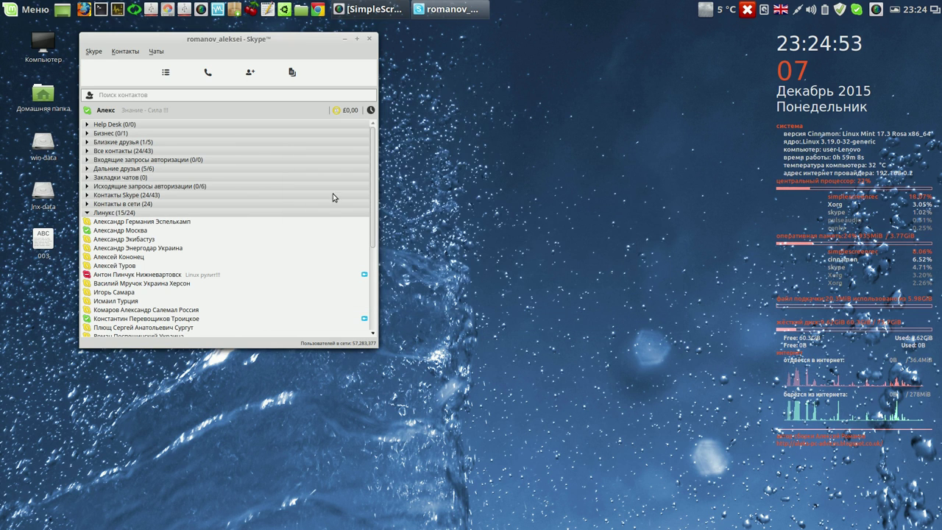
click(94, 52)
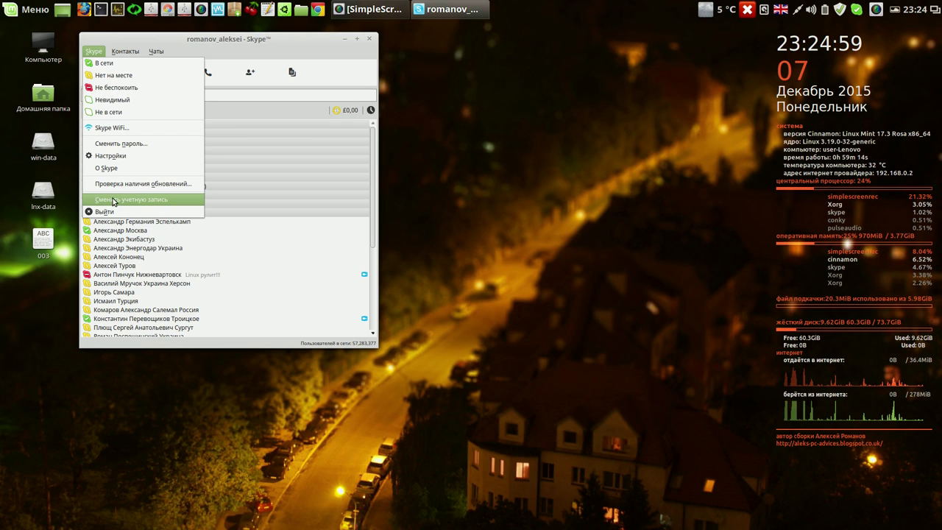
- Close the Skype sign-in window, quit Skype from its tray menu, and reposition a panel launcher
click(114, 200)
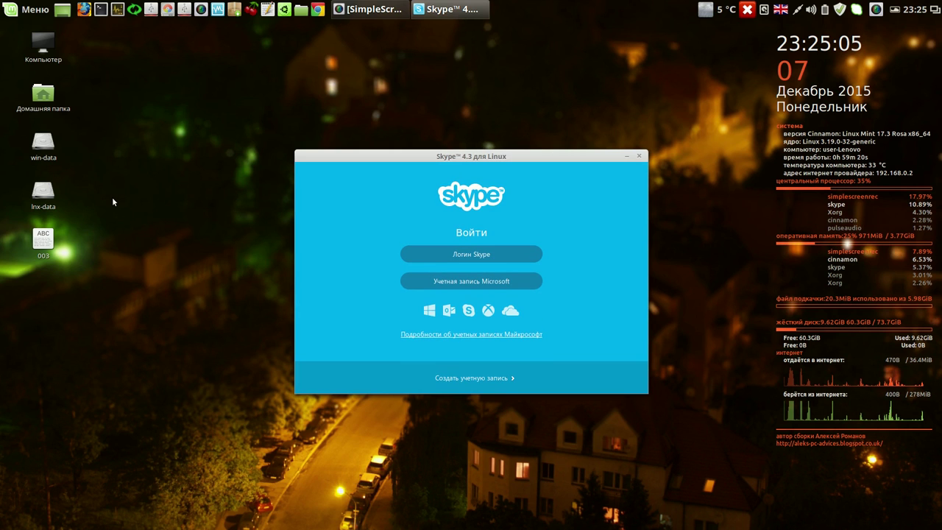
click(639, 158)
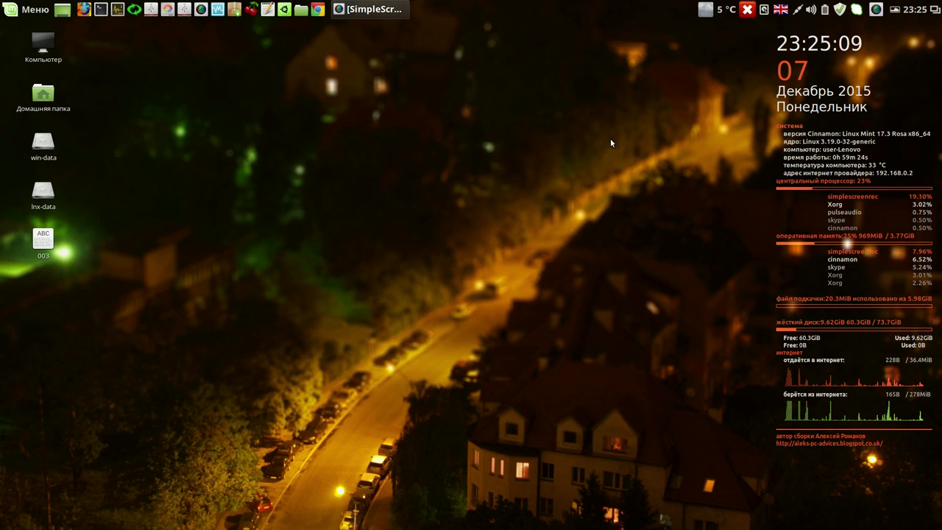
click(857, 11)
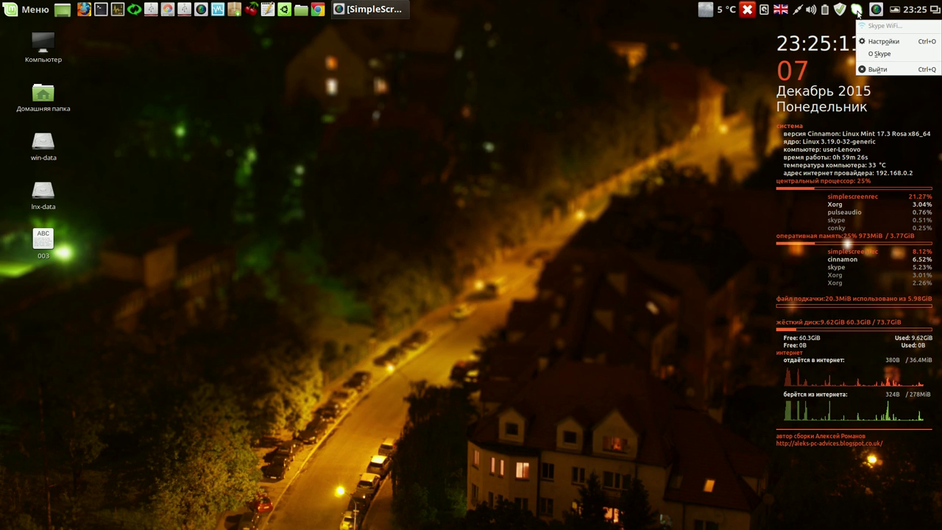
click(881, 70)
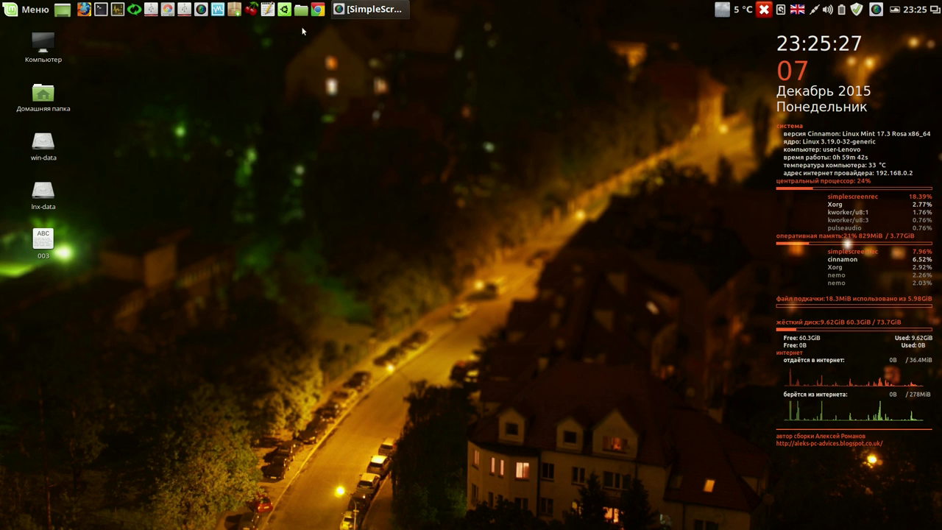
drag(97, 10, 294, 15)
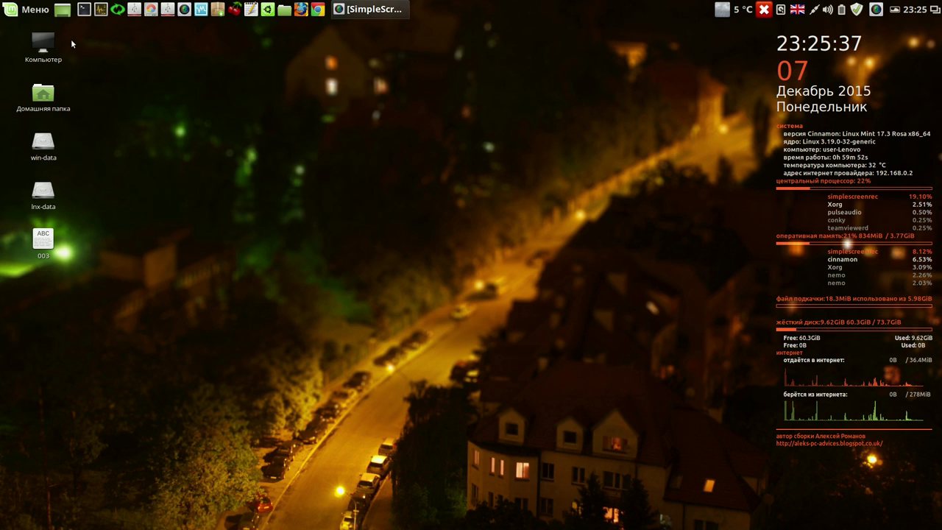
- Launch Systemback with the administrator password and open its exclusion settings
click(118, 11)
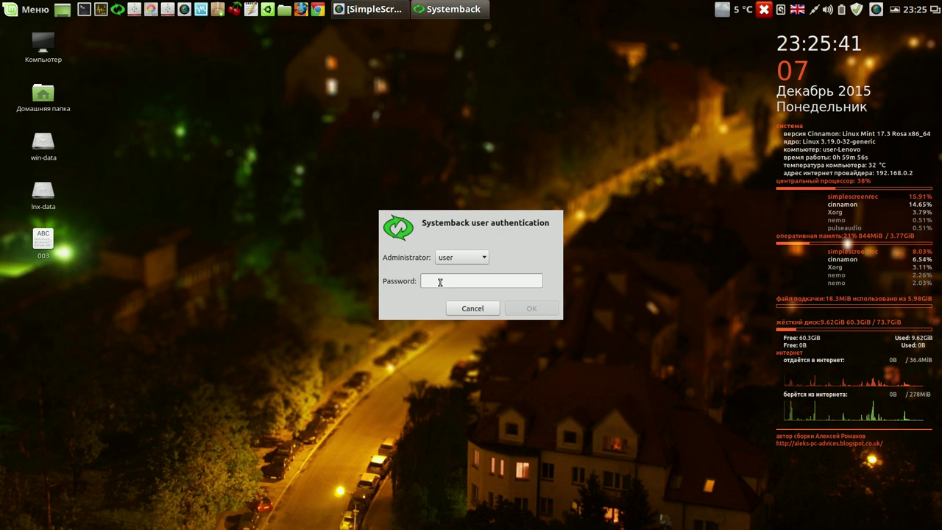
text(•••••)
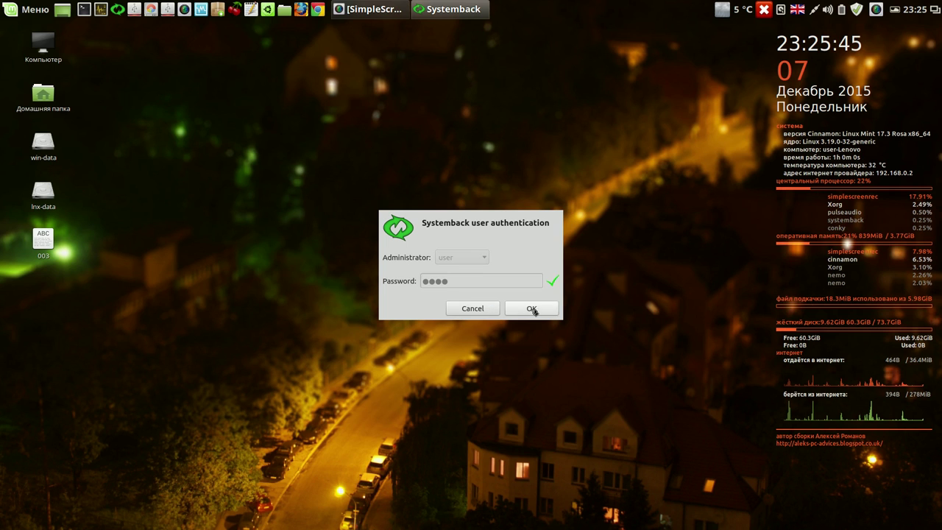
click(531, 308)
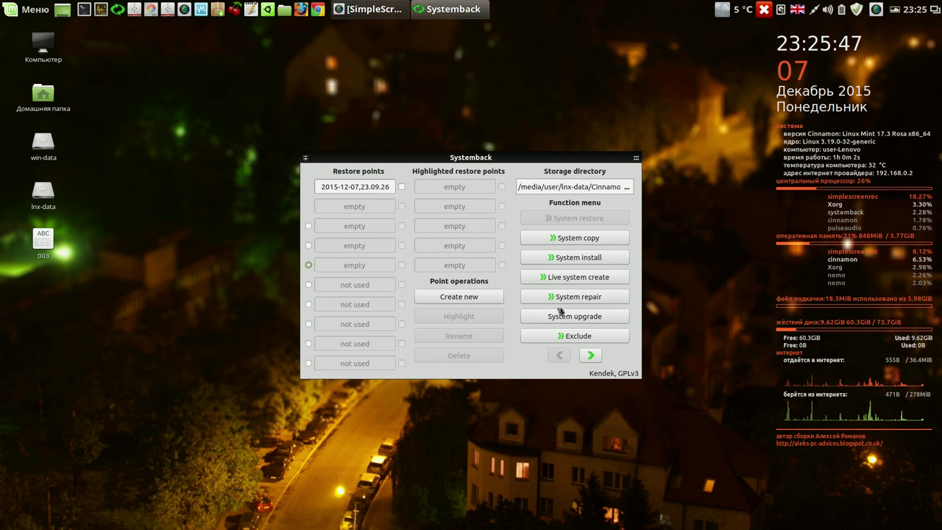
click(576, 336)
click(313, 187)
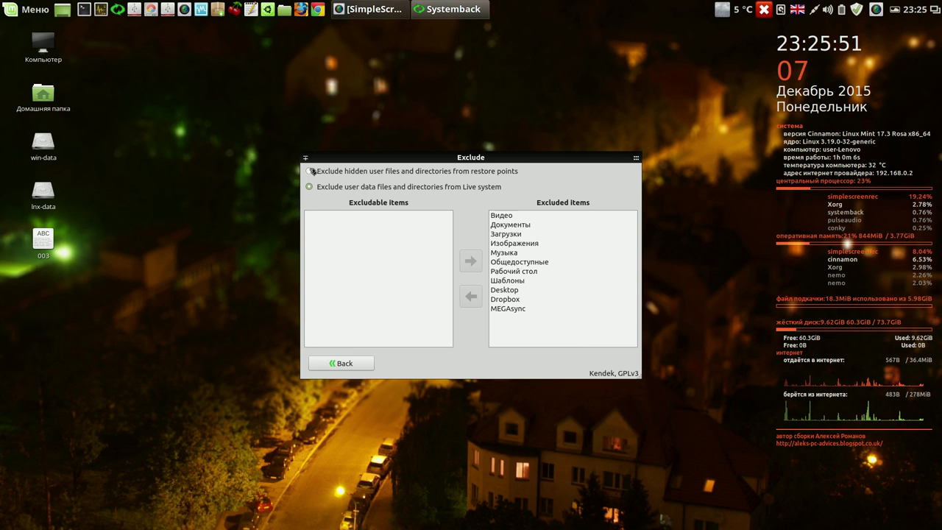
- Exclude the hidden .dropbox, .dropbox-dist and .Skype folders, check Live user-data exclusions, then close
click(310, 171)
scroll(447, 258, down, 1)
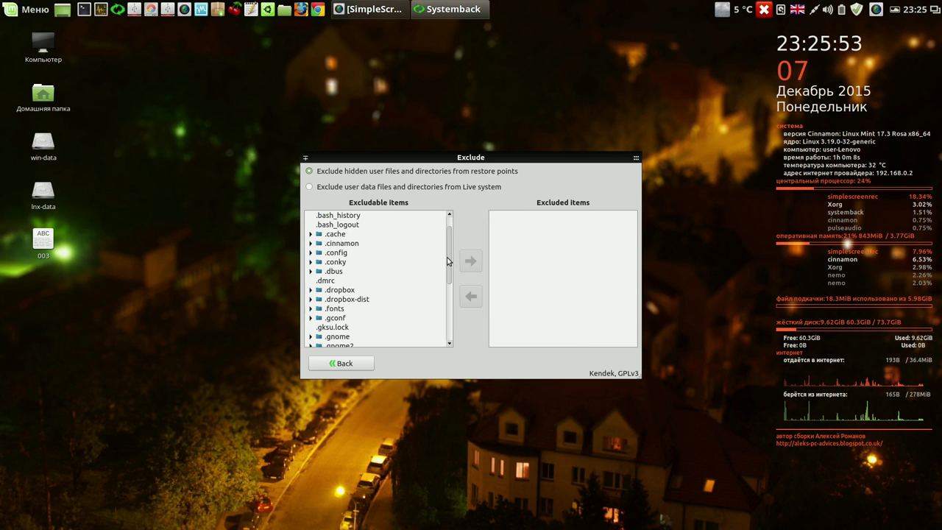
scroll(448, 261, down, 3)
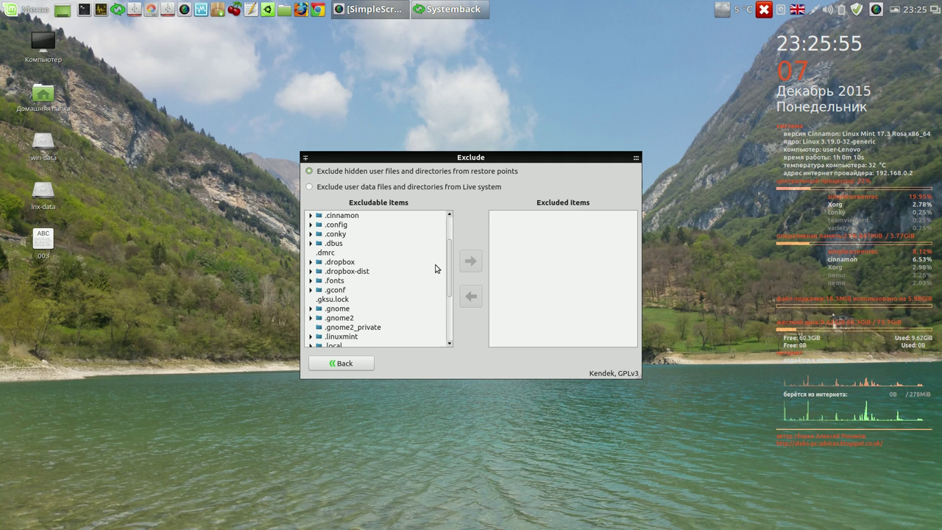
click(357, 262)
click(472, 265)
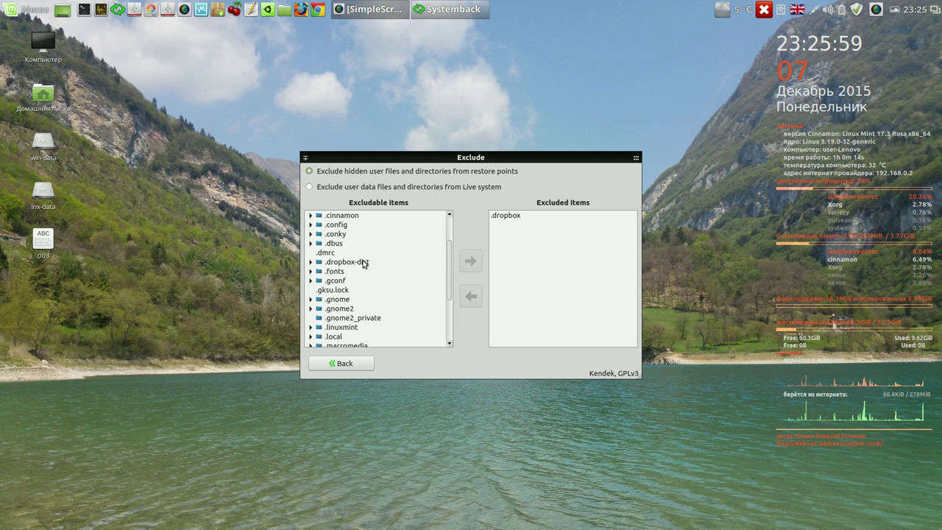
click(363, 263)
click(469, 260)
drag(448, 263, 451, 299)
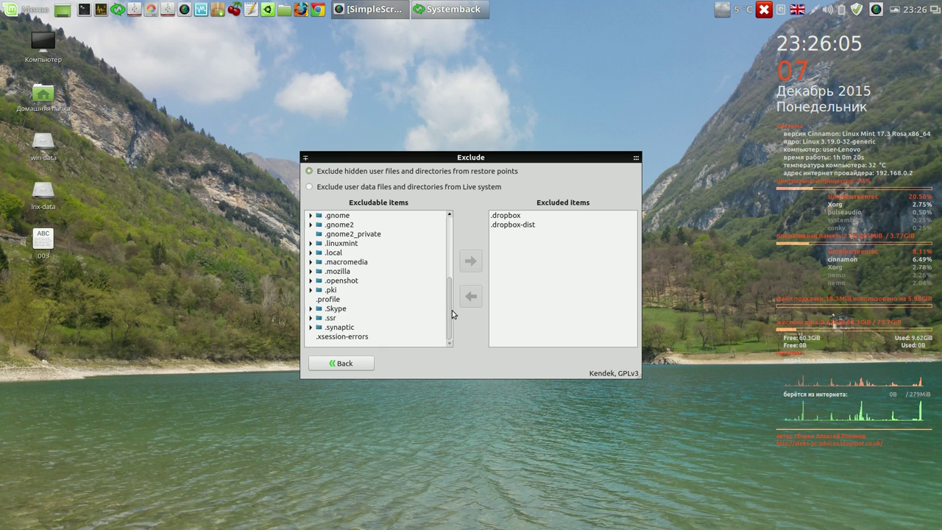
click(333, 312)
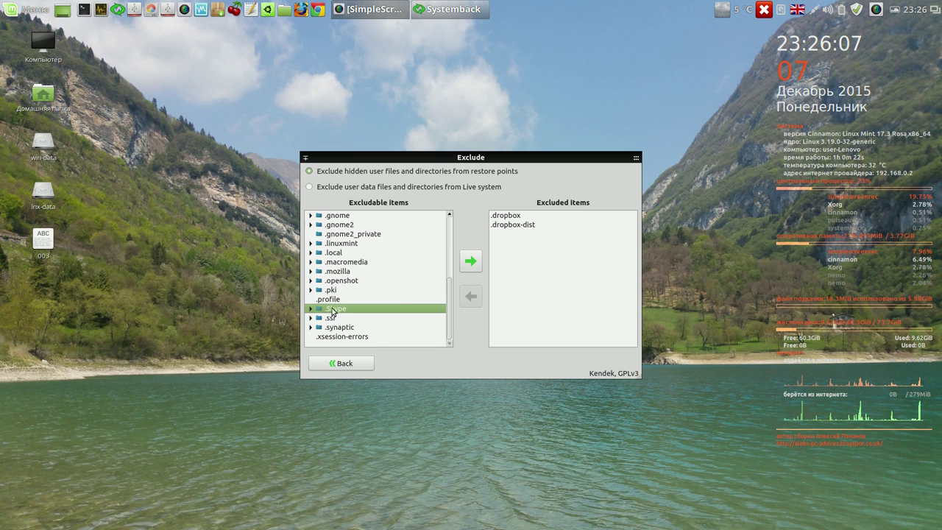
click(468, 265)
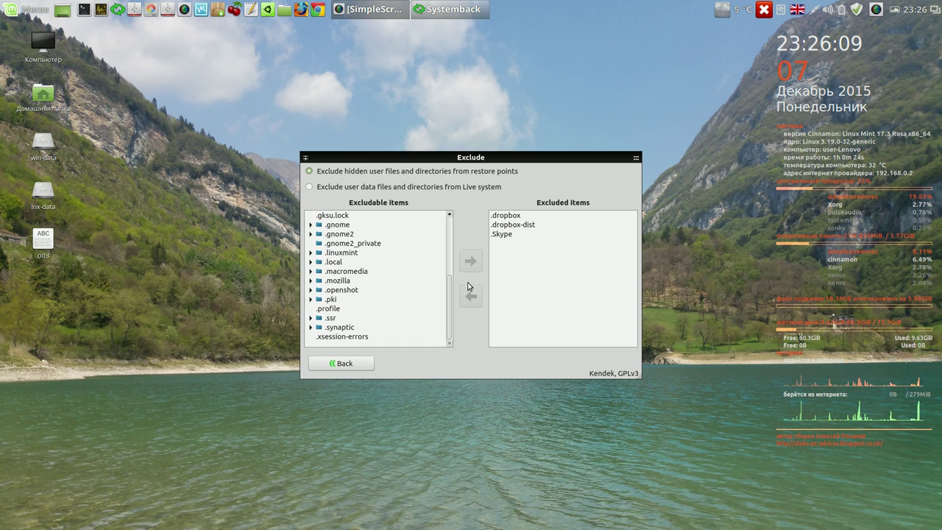
drag(450, 306, 451, 243)
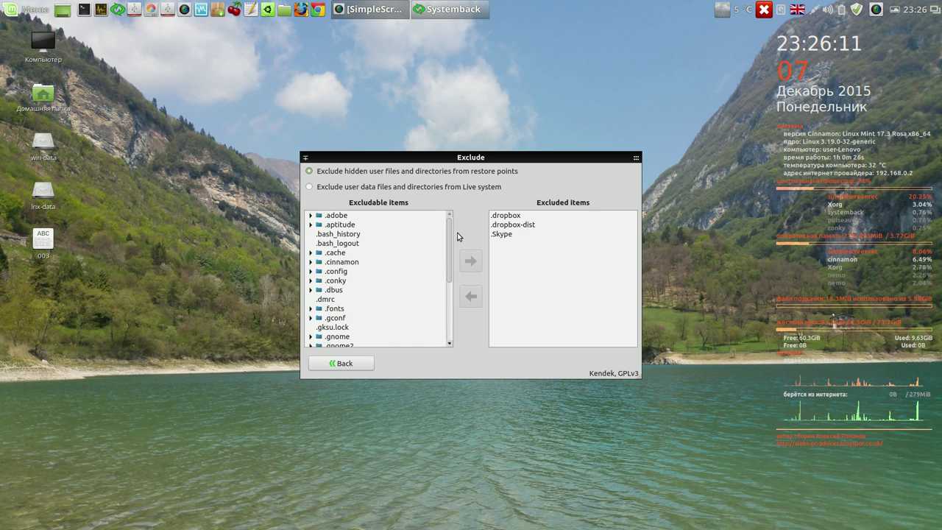
click(310, 187)
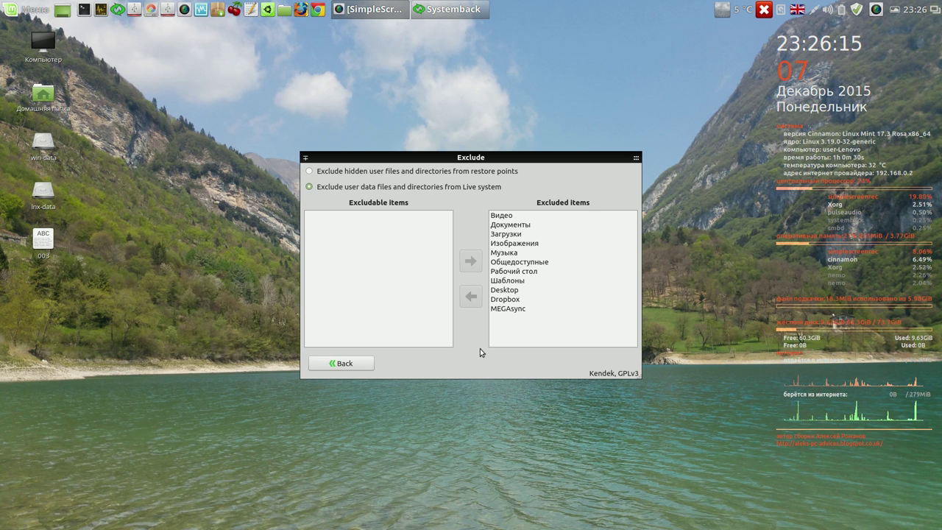
click(629, 161)
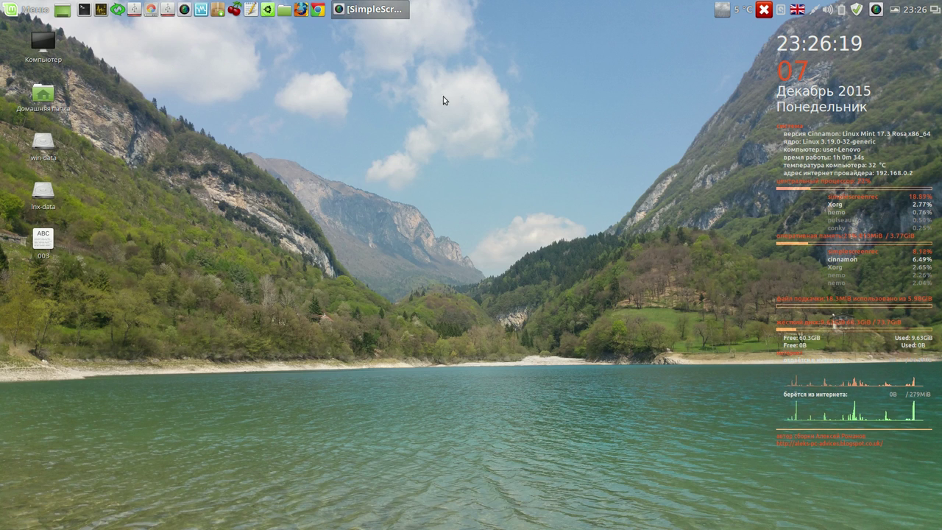
- Relaunch Systemback as administrator and start creating a new Live system image
click(118, 9)
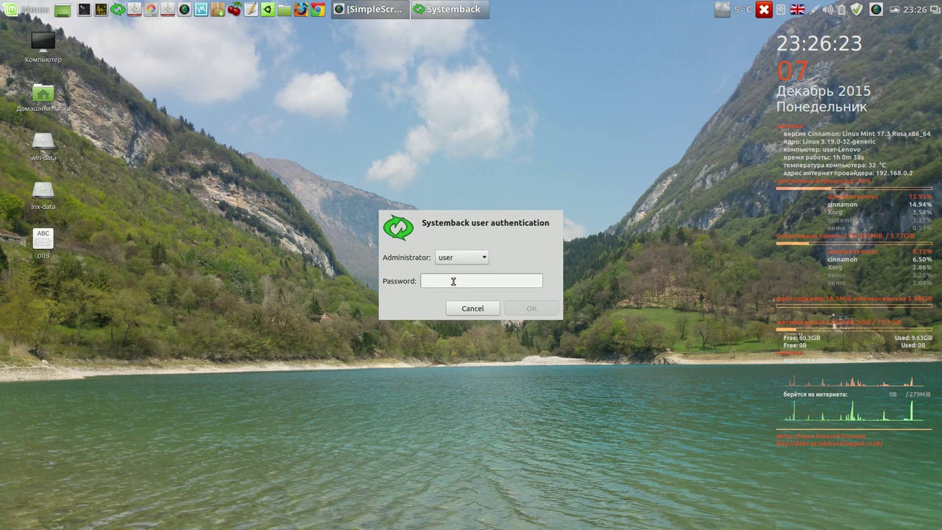
text(•••)
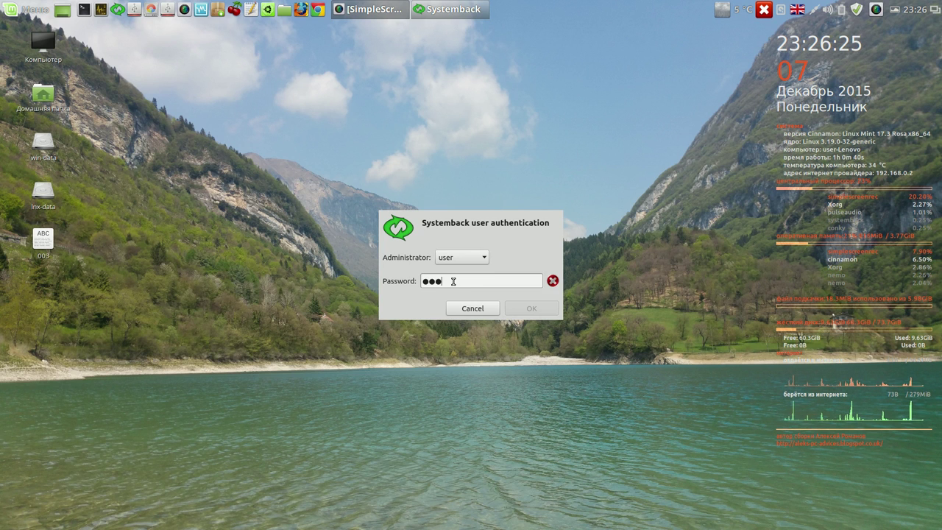
text(•••)
click(531, 308)
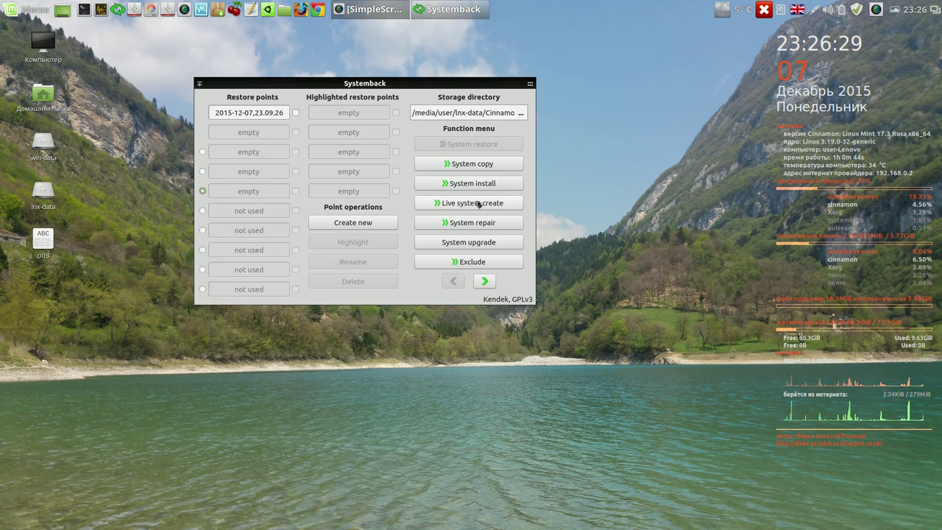
click(478, 203)
click(478, 215)
drag(425, 153, 725, 51)
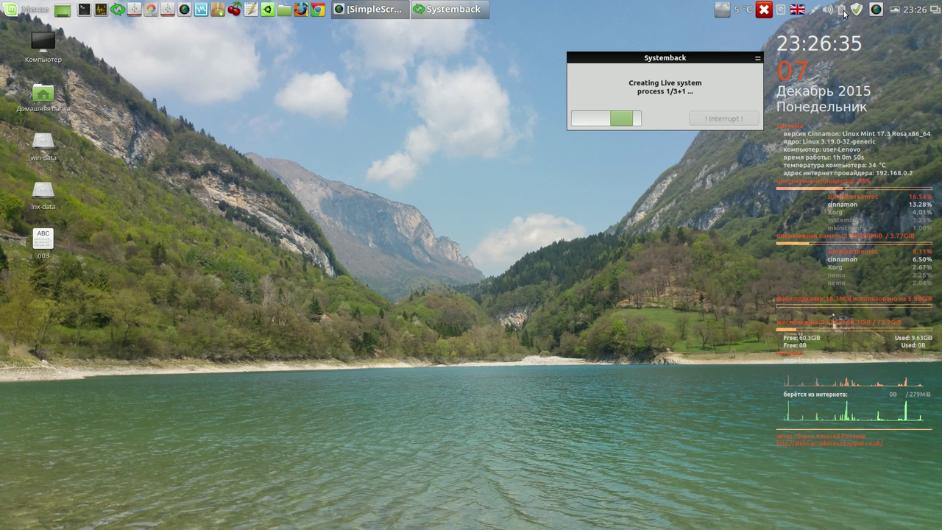
right_click(880, 13)
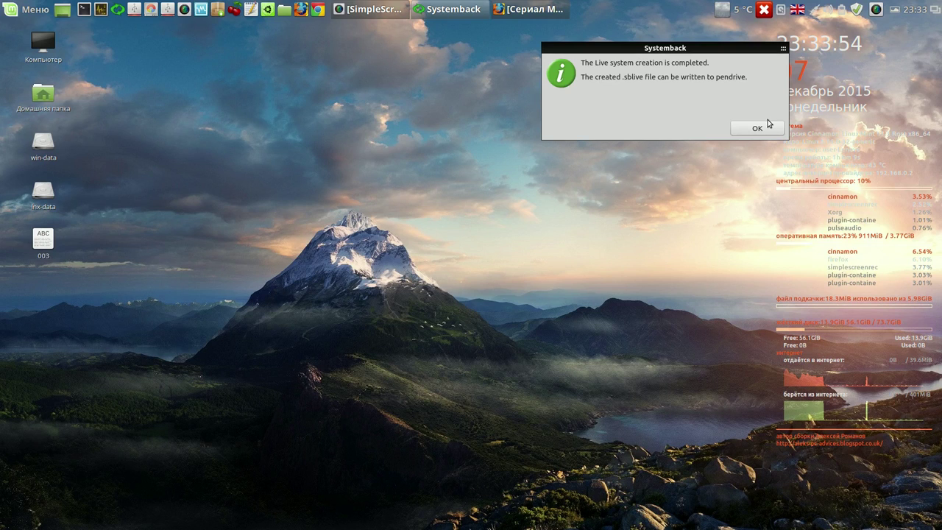
- Acknowledge the finished 2.07 GiB systemback_live image, select it, and close the Live system window
click(766, 127)
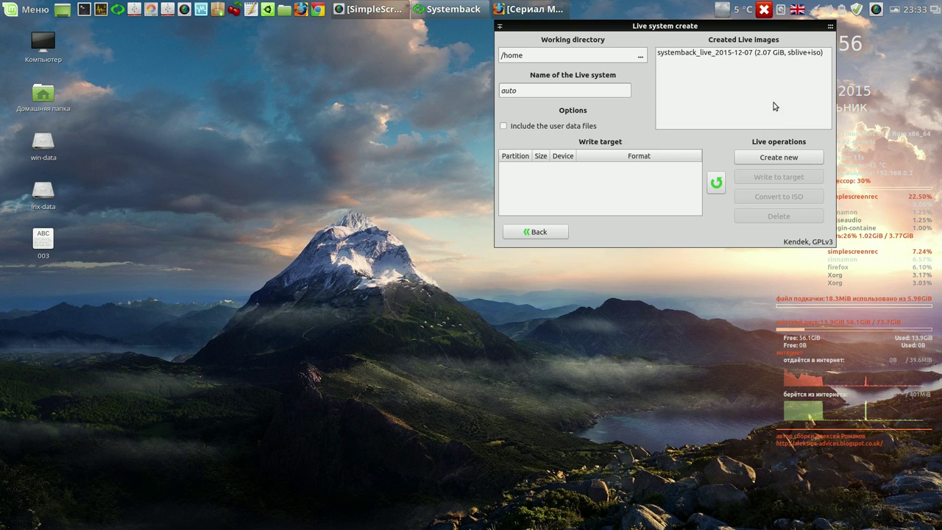
click(767, 54)
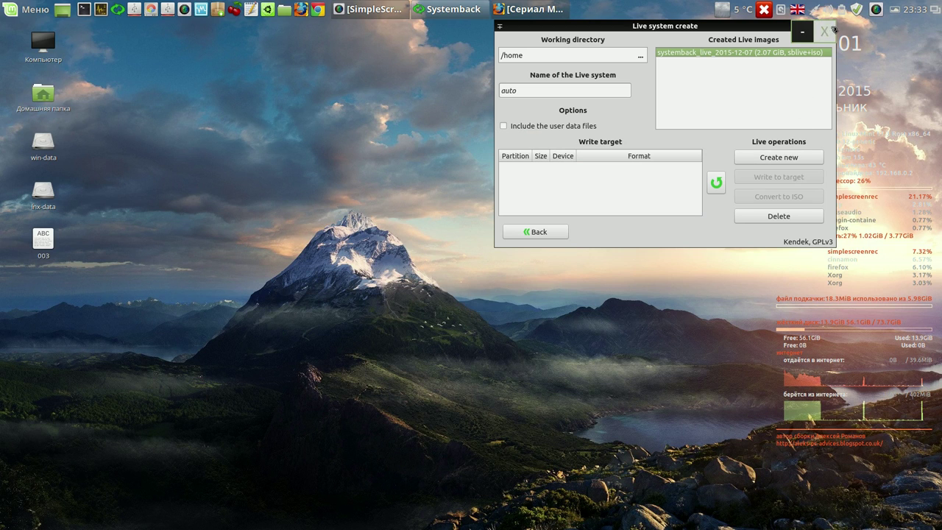
click(830, 25)
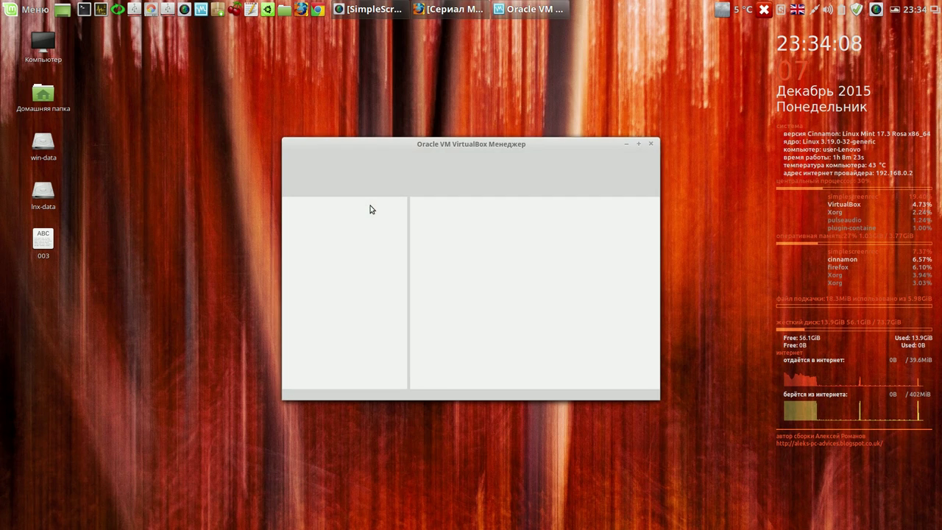
- Create a Linux virtual machine named lmc with 1705 MB of memory and start it
click(298, 179)
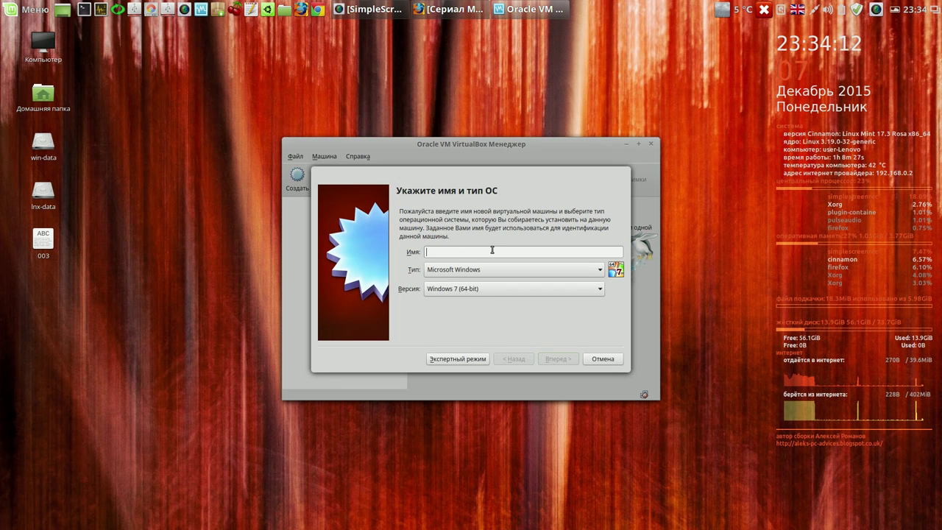
text(lm)
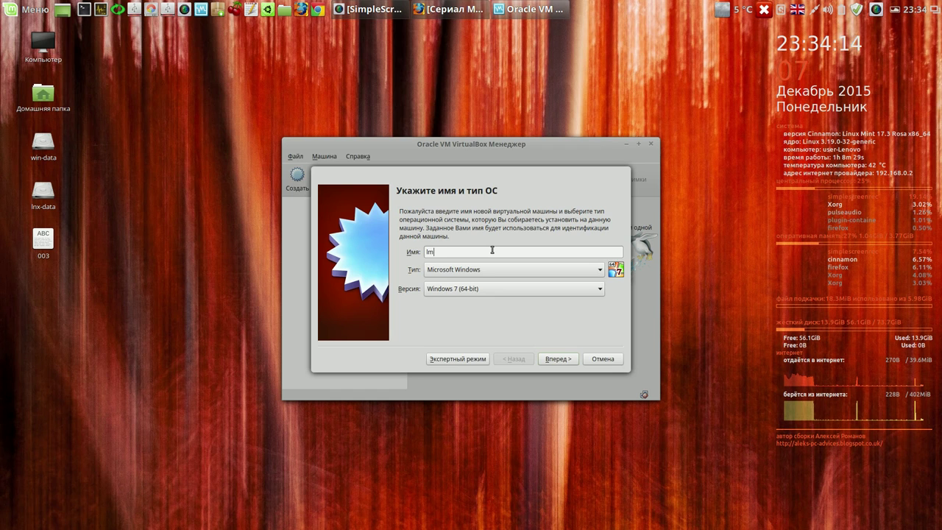
click(523, 270)
click(520, 287)
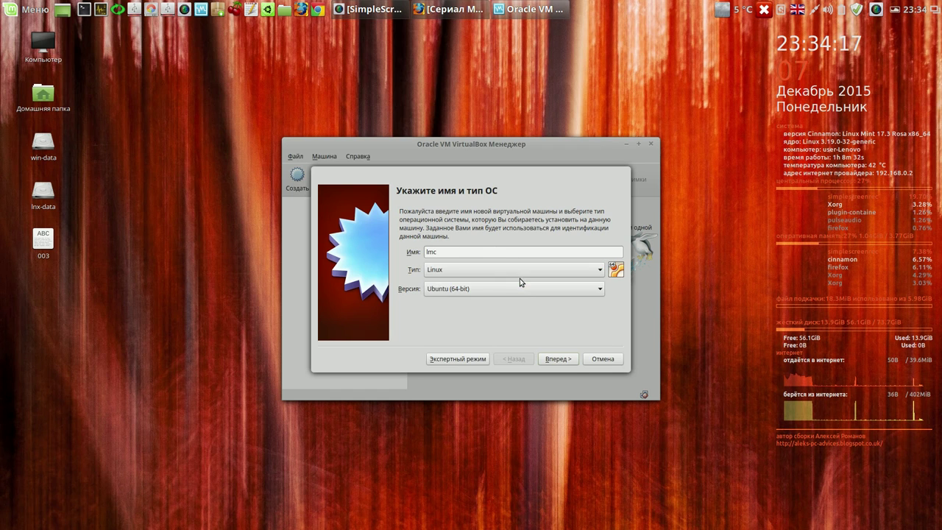
click(565, 361)
drag(457, 253, 476, 257)
click(553, 359)
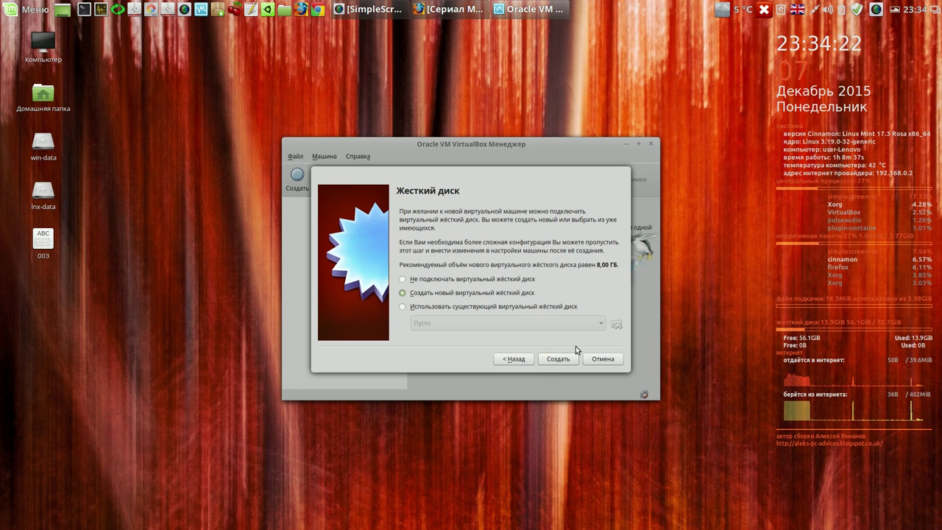
click(874, 12)
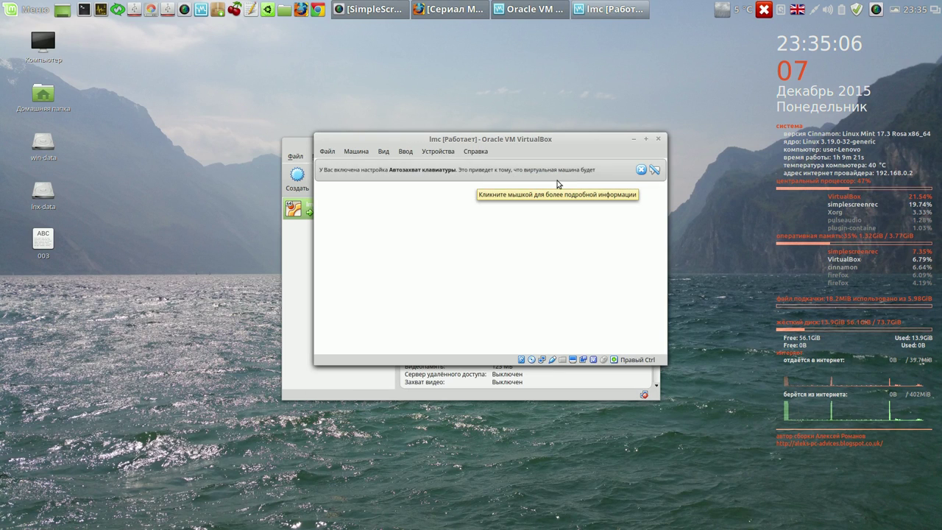
- Dismiss the keyboard-capture notice, maximize the lmc window, and close the Skype terms and Dropbox prompts
click(653, 170)
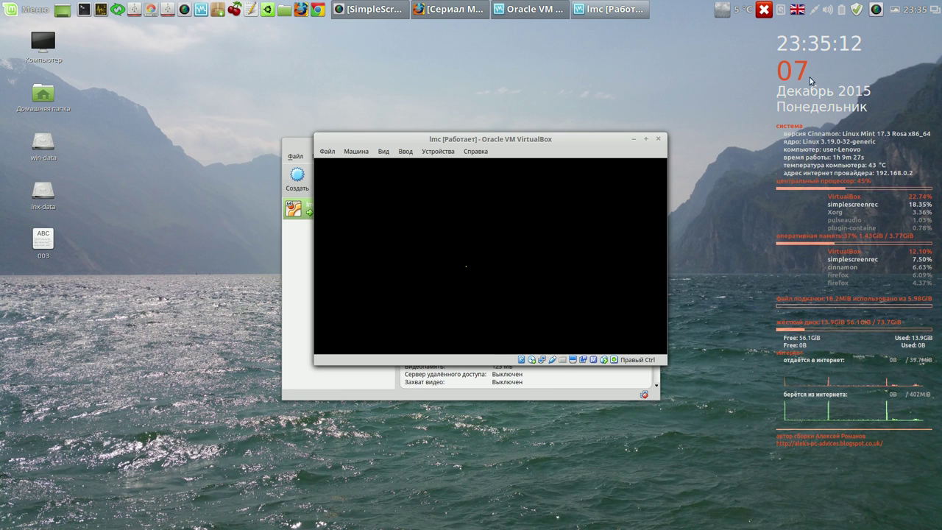
click(875, 9)
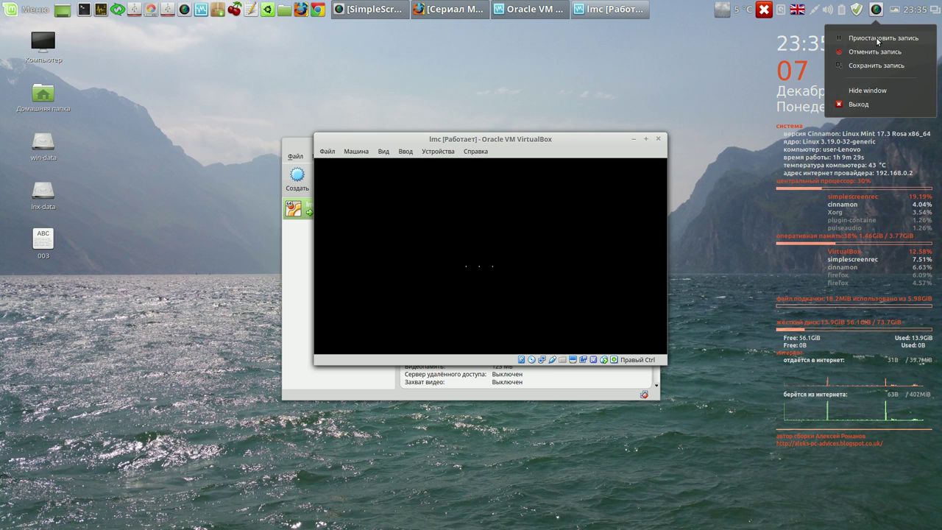
click(876, 38)
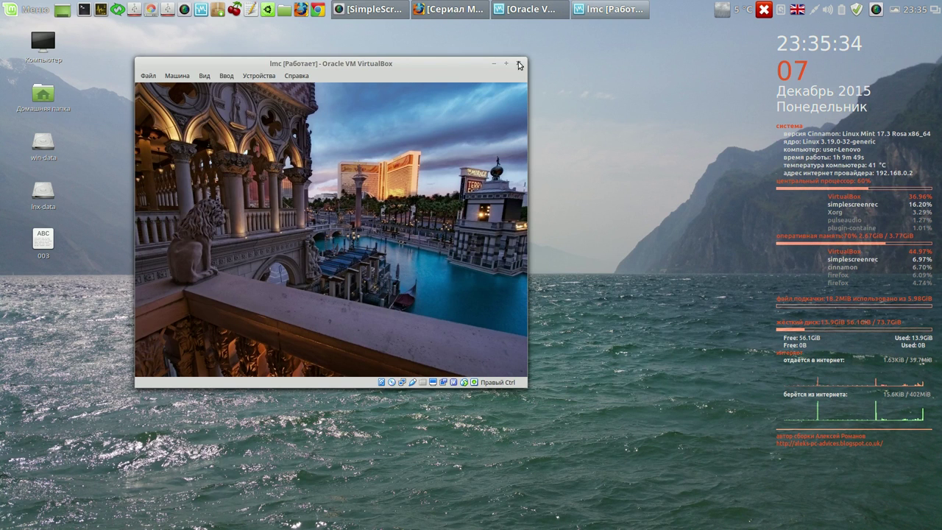
click(505, 65)
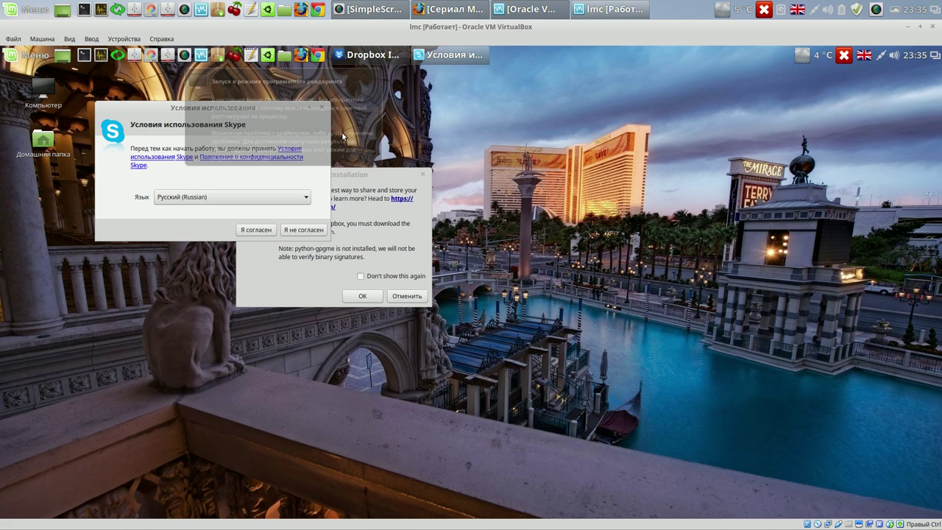
click(302, 230)
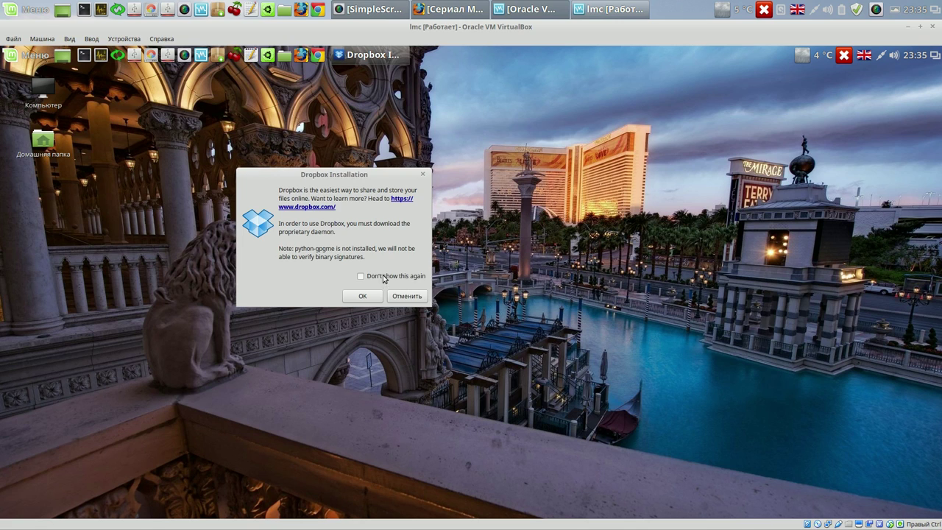
click(404, 295)
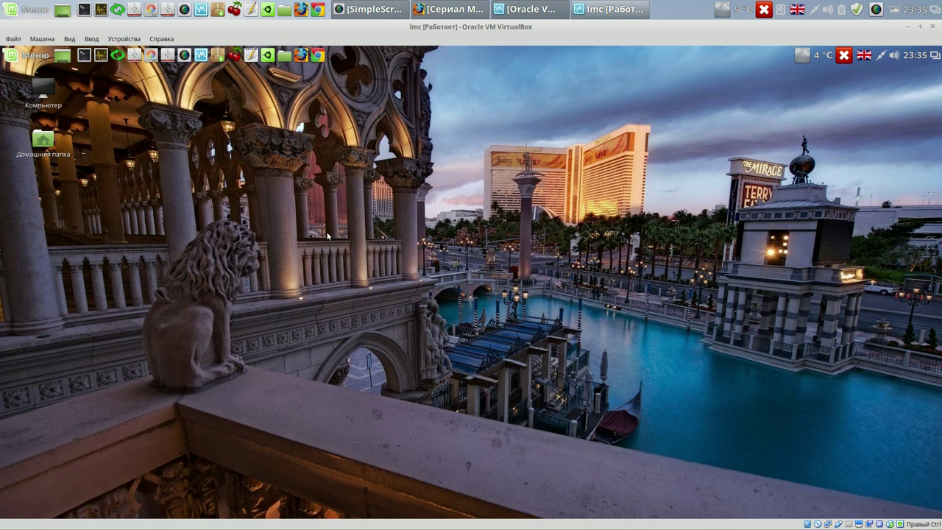
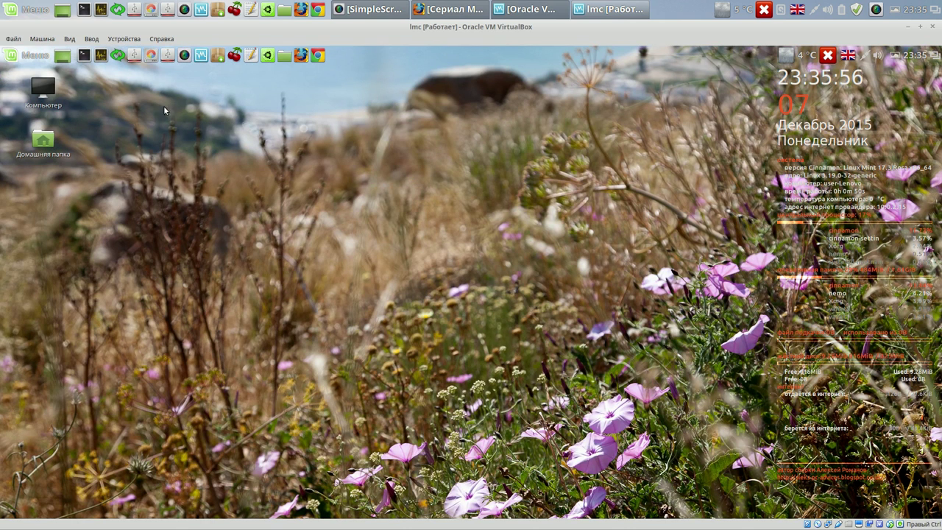
- Look at the guest's startup applications in System Settings, then close that window
click(34, 58)
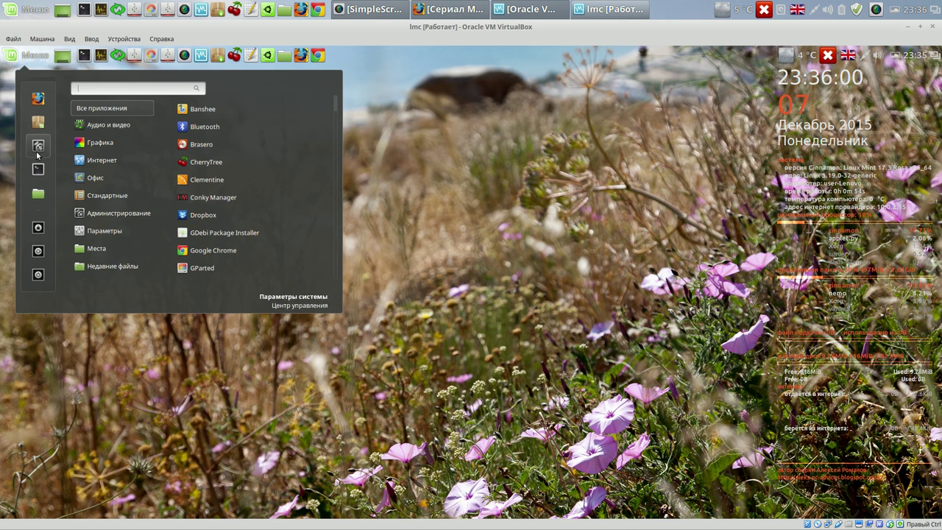
click(39, 150)
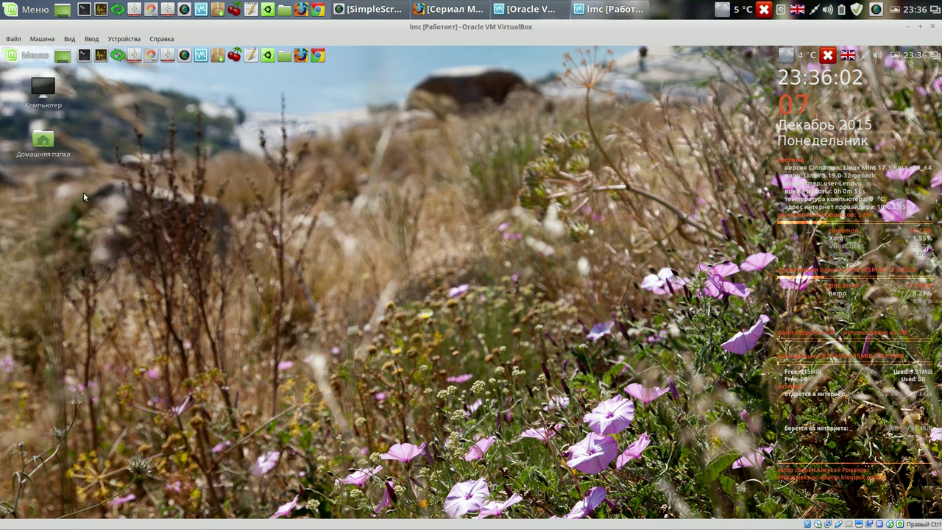
click(333, 297)
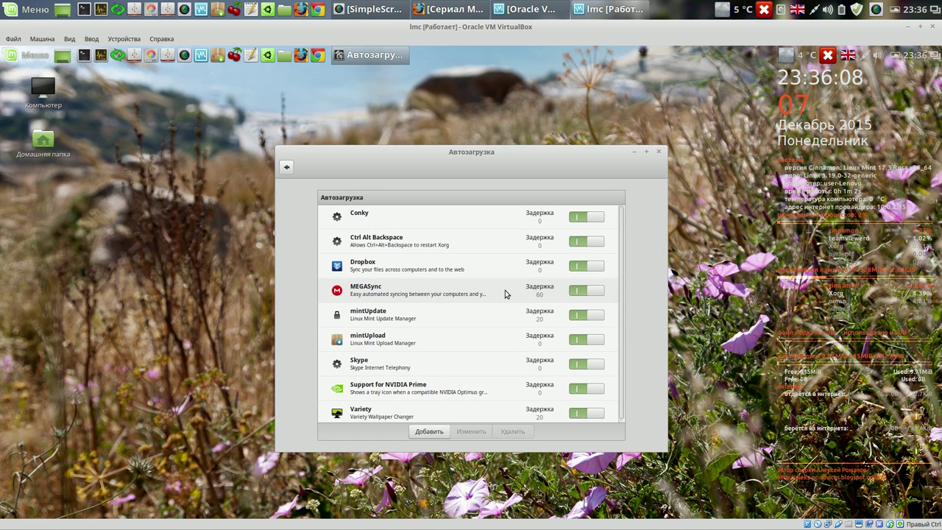
click(659, 152)
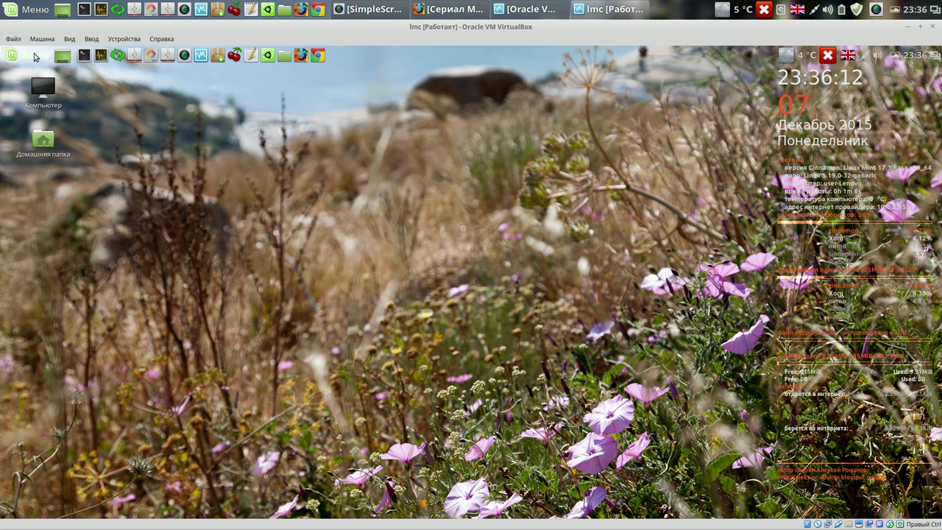
- Launch MEGASync in the guest, quit its setup wizard twice, and restore the VirtualBox window
click(34, 54)
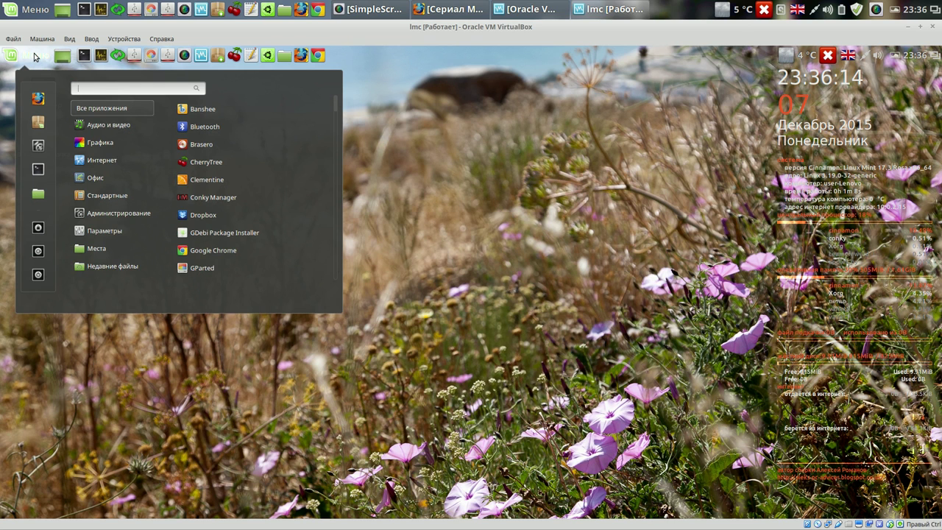
mouse_move(108, 163)
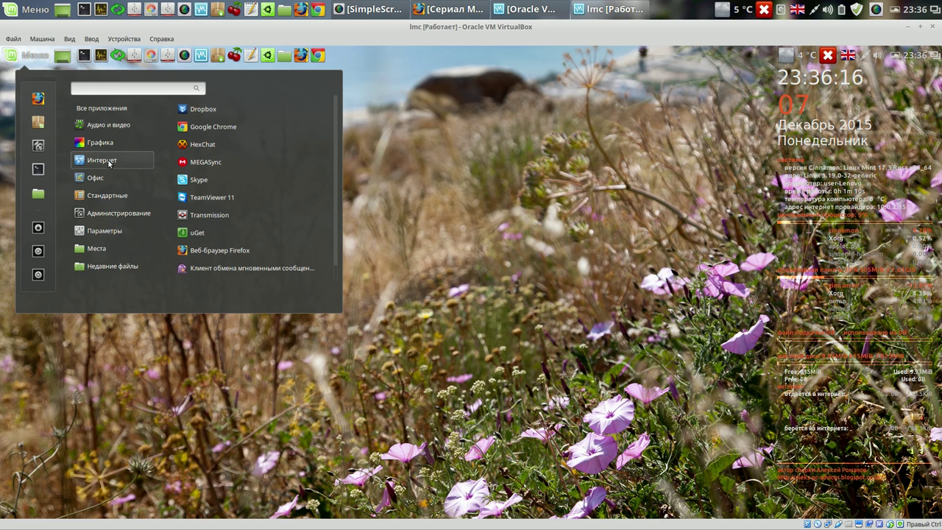
click(217, 165)
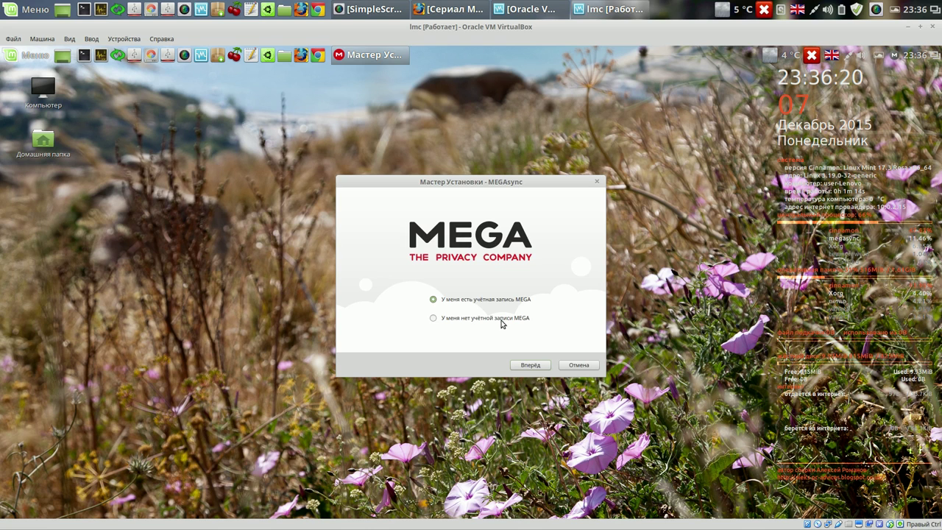
click(579, 365)
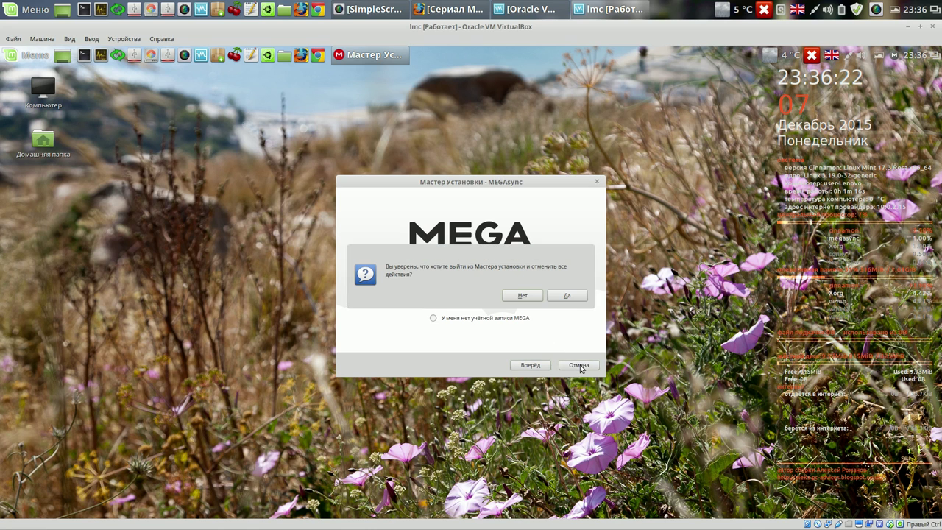
click(571, 295)
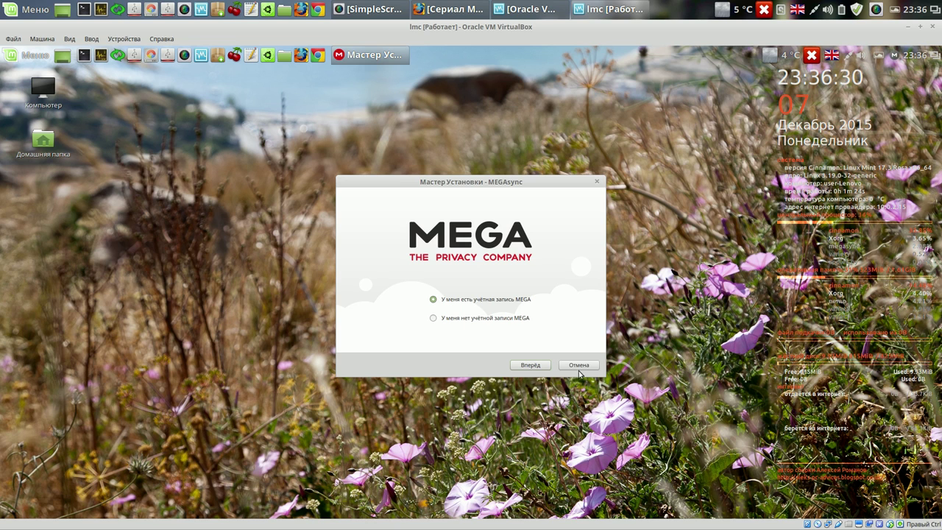
click(578, 365)
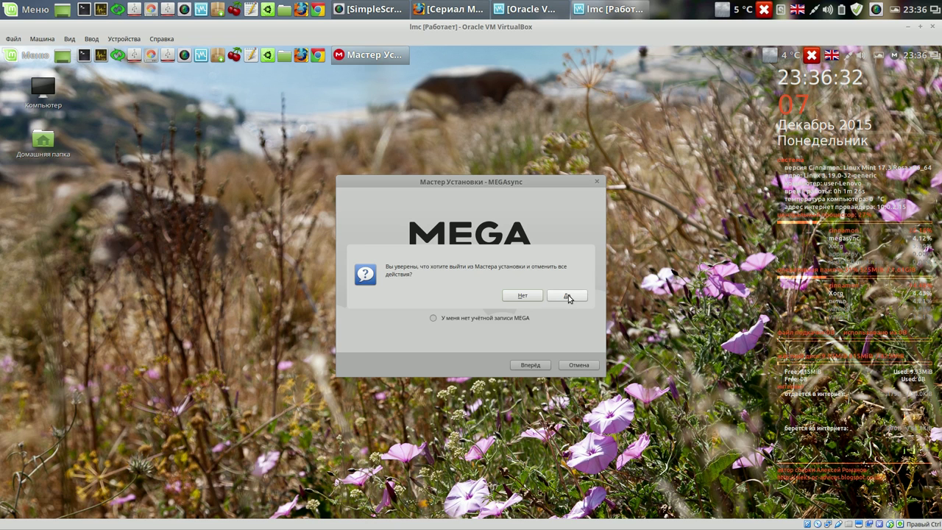
click(567, 296)
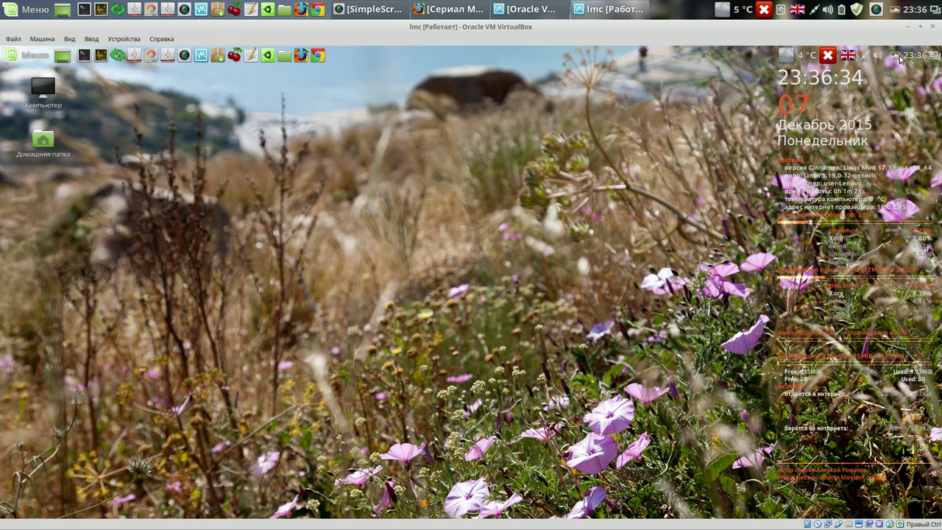
click(921, 27)
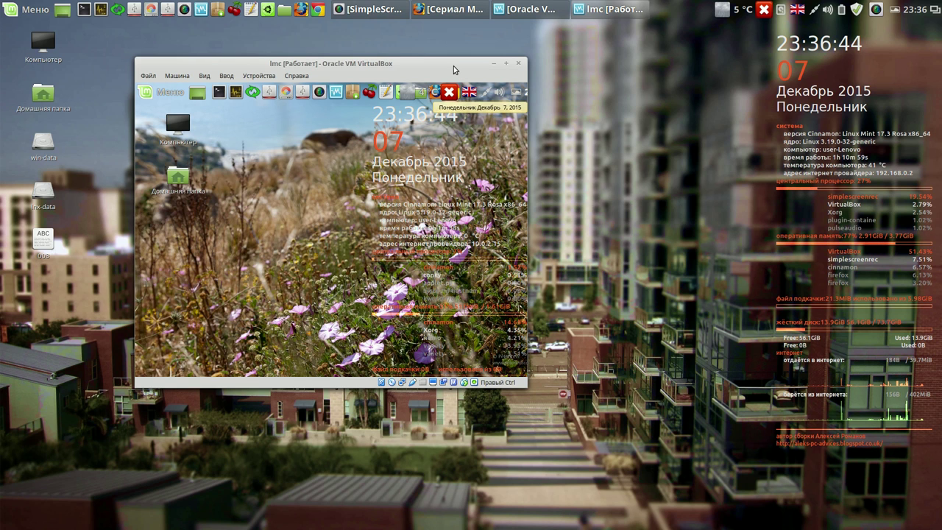
- Move the VM window to the upper left, enlarge it, and relaunch MEGASync
drag(454, 70, 387, 41)
drag(461, 356, 747, 457)
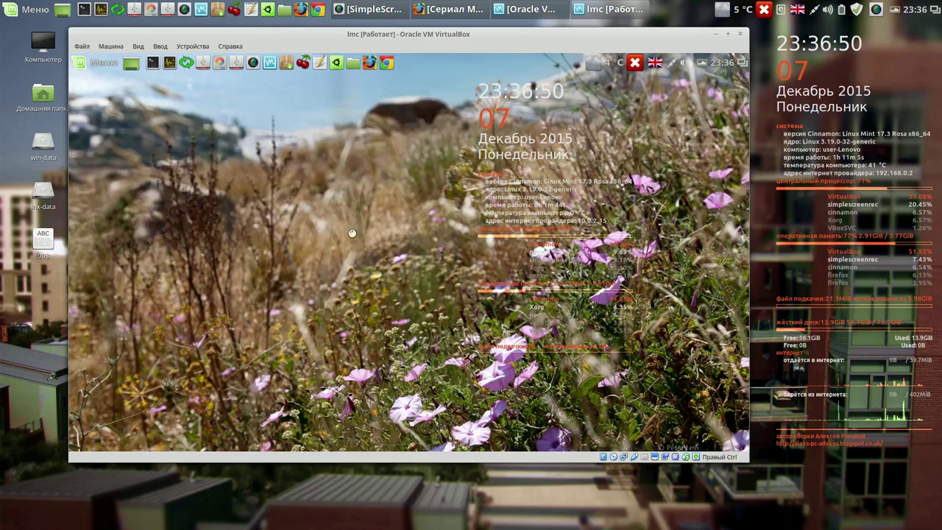
click(104, 63)
mouse_move(171, 169)
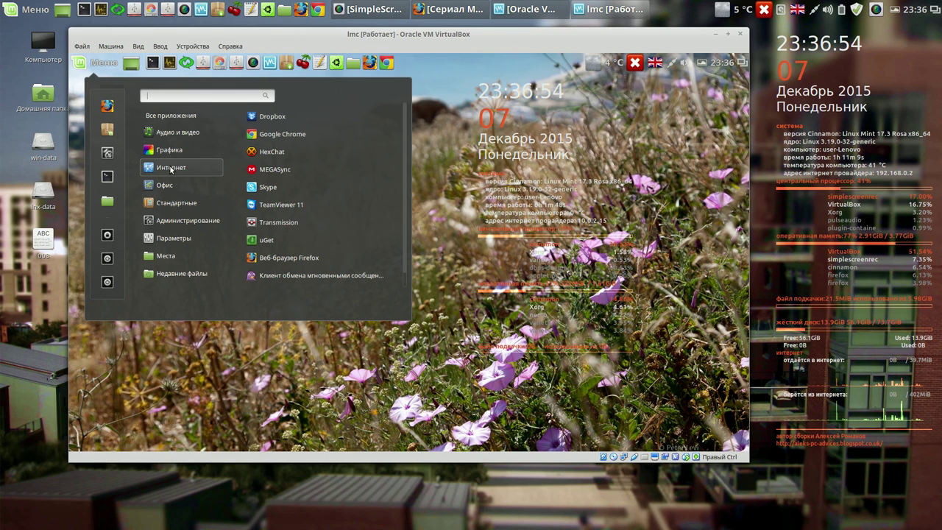
click(263, 169)
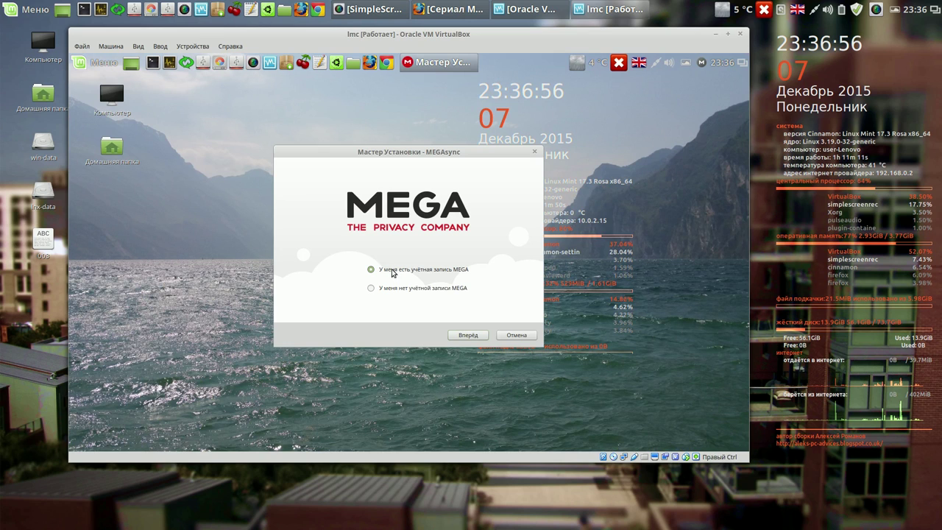
- Decline quitting, advance the MEGAsync wizard to the login page, then close it
click(516, 335)
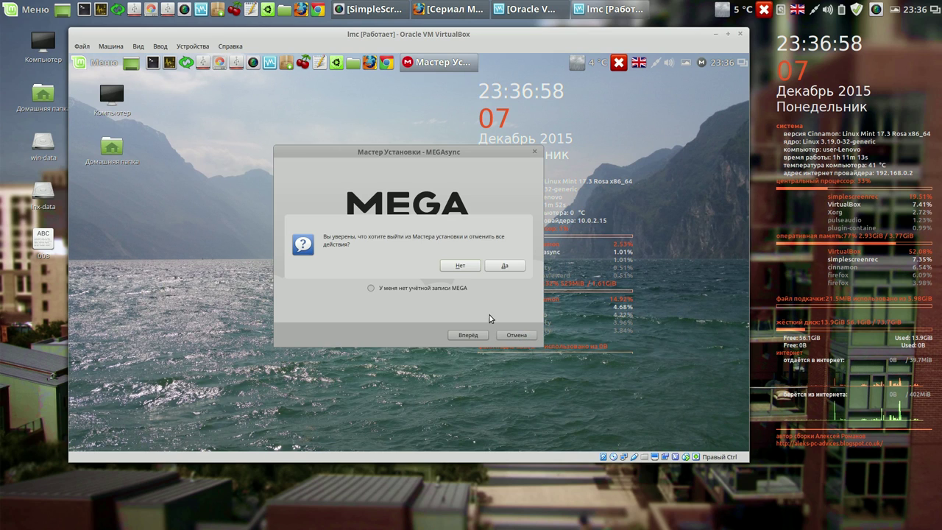
click(463, 271)
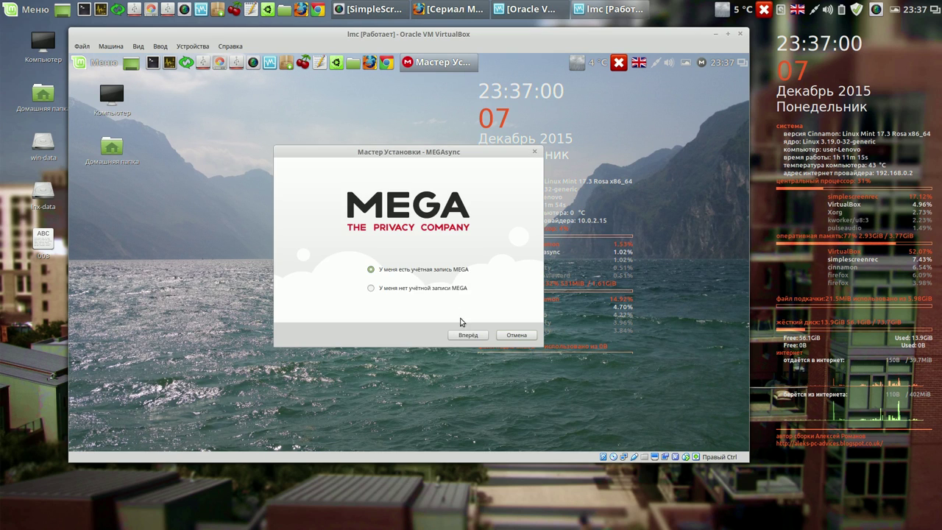
click(467, 336)
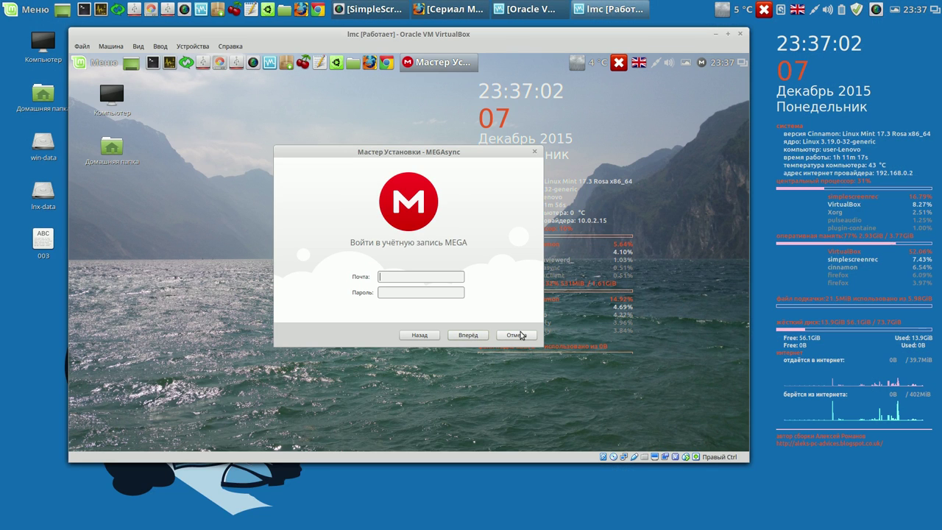
click(534, 152)
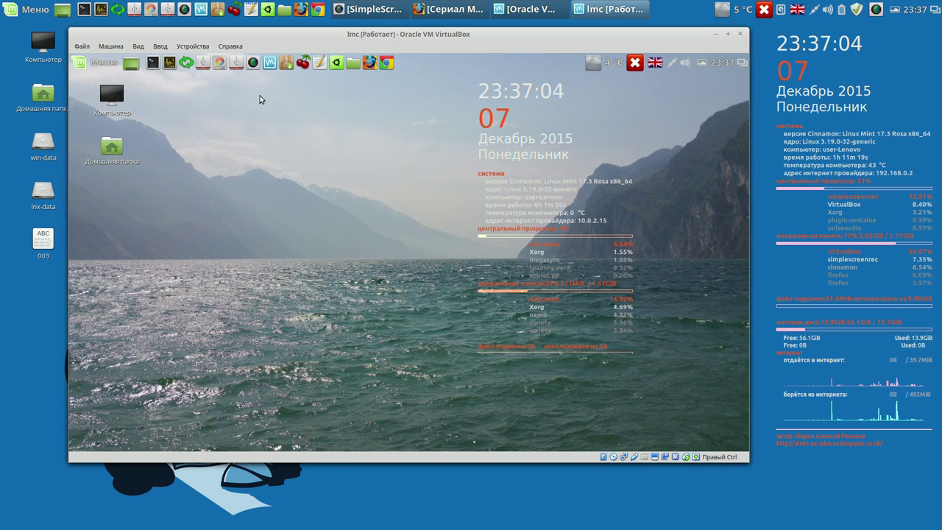
- Launch Skype in the guest, accept its terms of use, and close the sign-in window
click(78, 46)
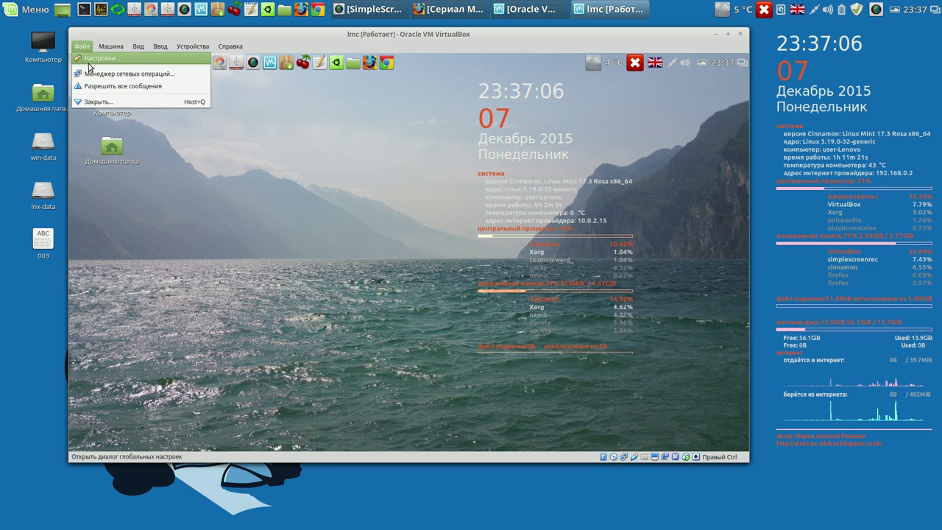
click(96, 57)
click(107, 65)
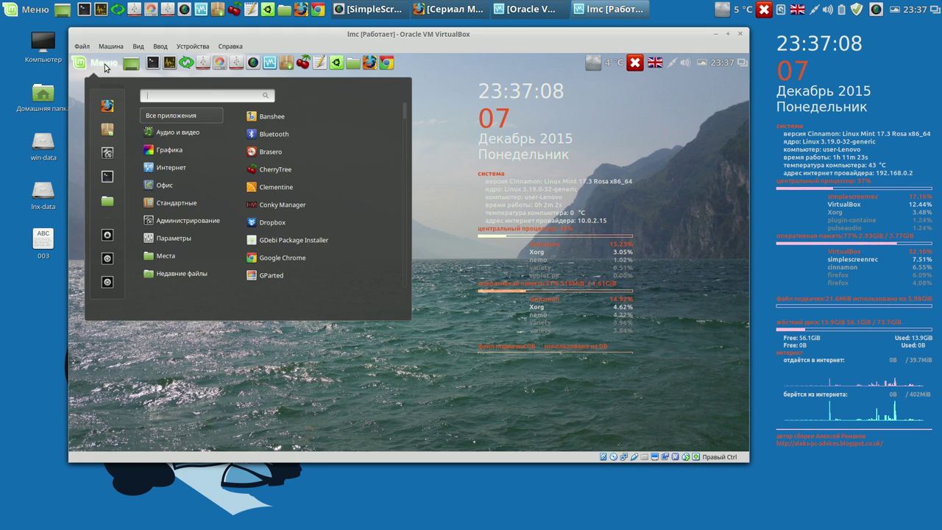
mouse_move(177, 154)
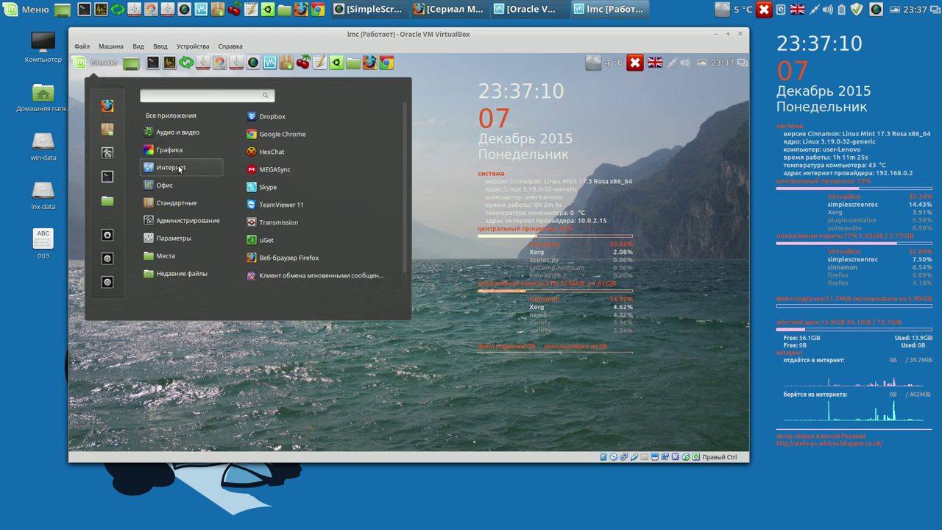
click(277, 188)
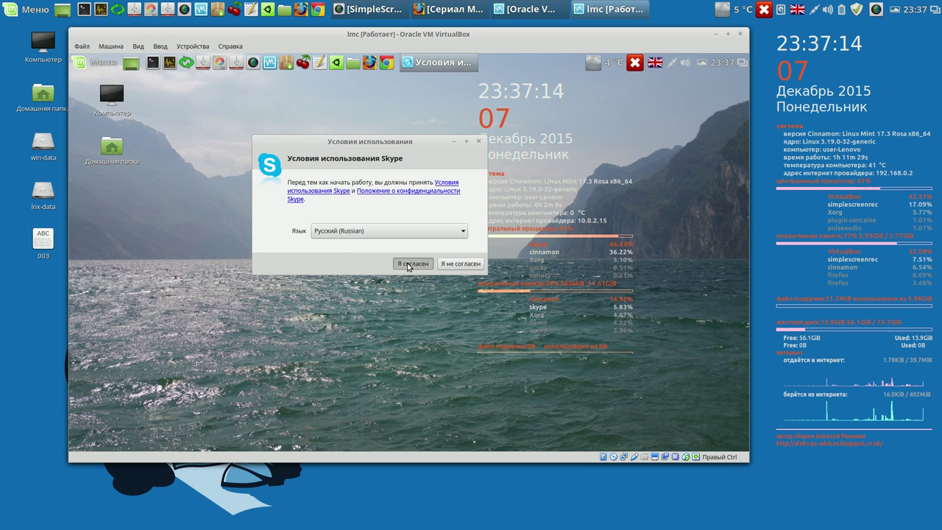
click(409, 264)
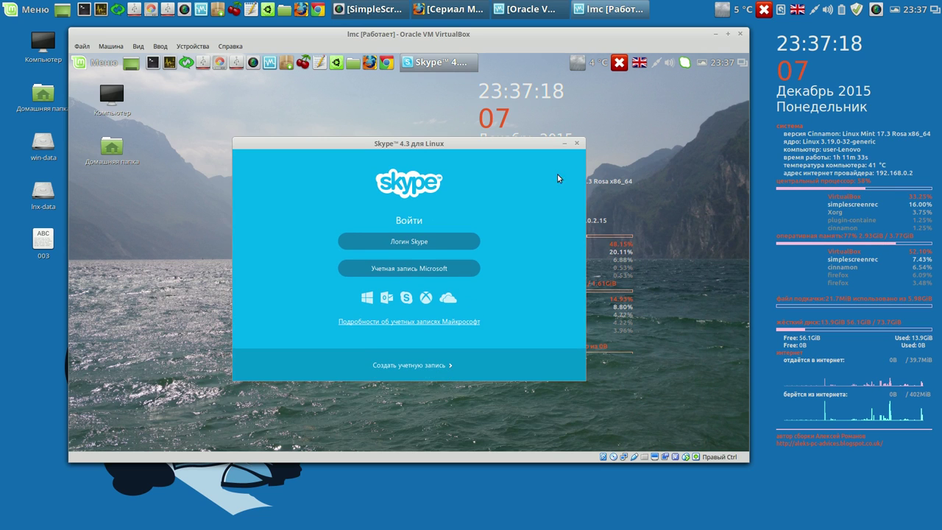
click(577, 144)
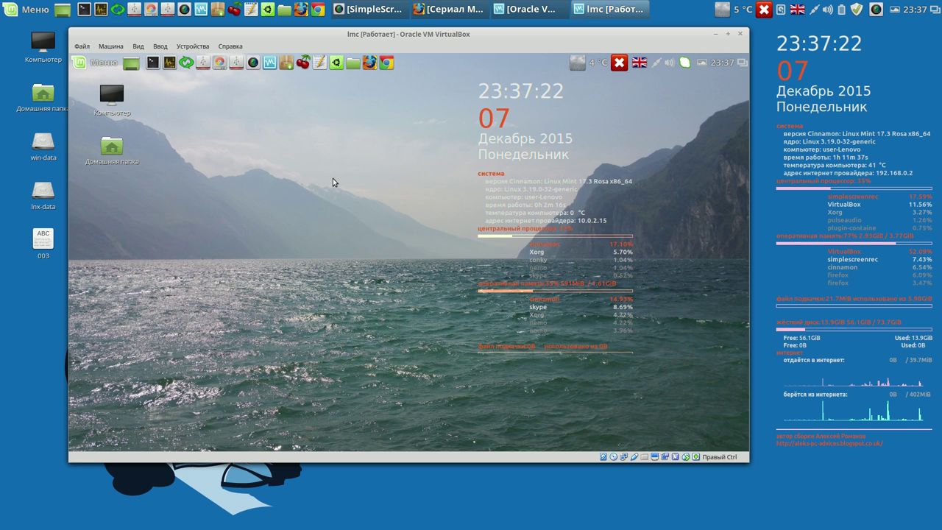
- Quit Skype from its tray icon and close the virtual machine window
right_click(685, 65)
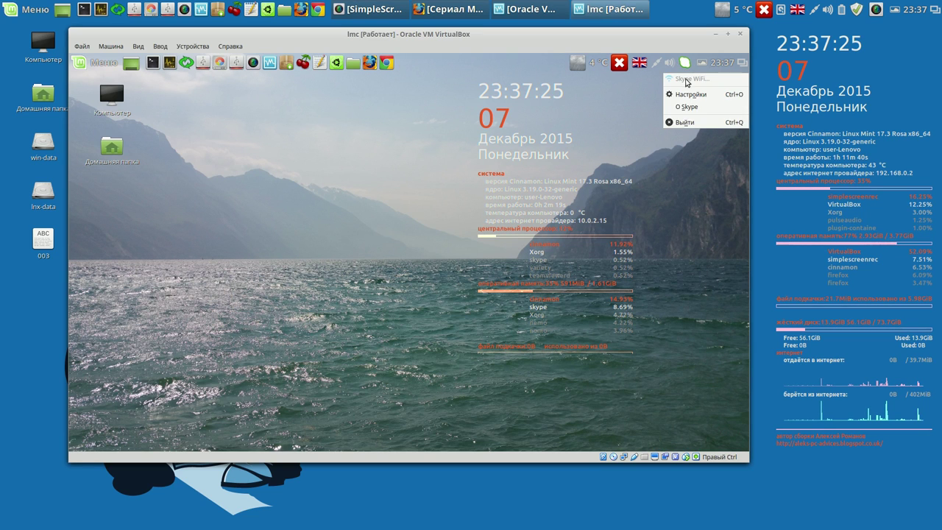
click(685, 123)
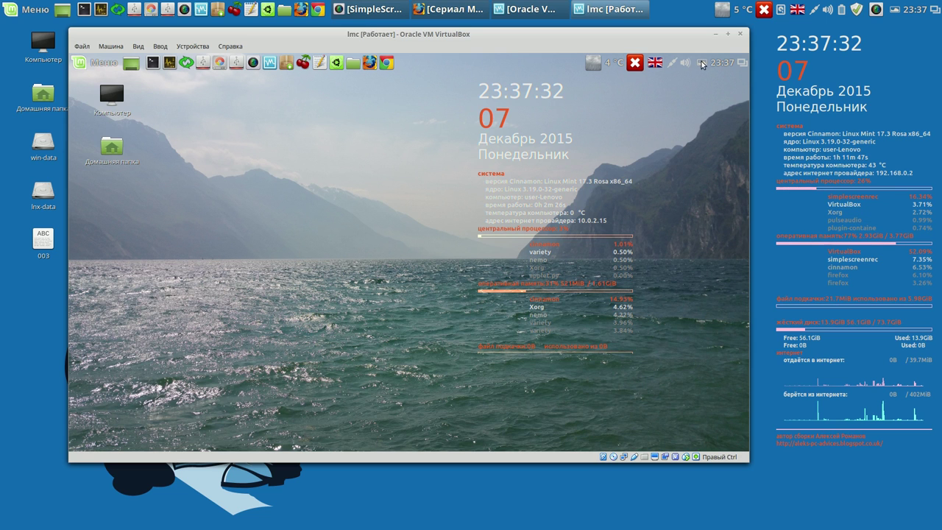
click(741, 34)
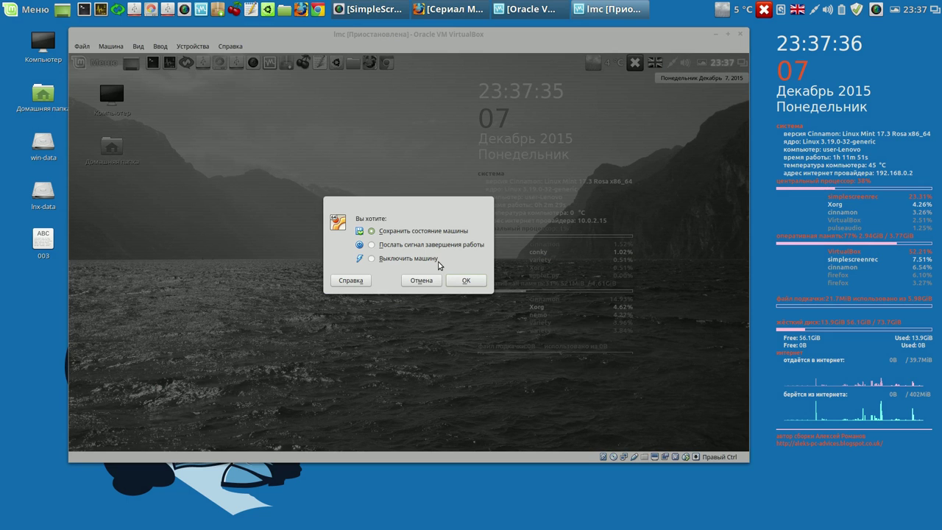
- Power off the virtual machine and close the VirtualBox Manager
click(380, 262)
click(466, 280)
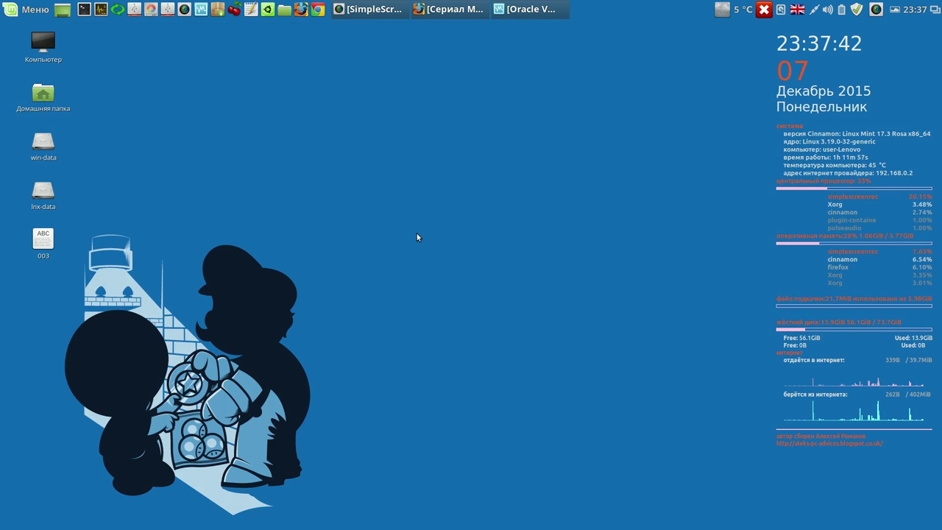
click(543, 10)
click(649, 144)
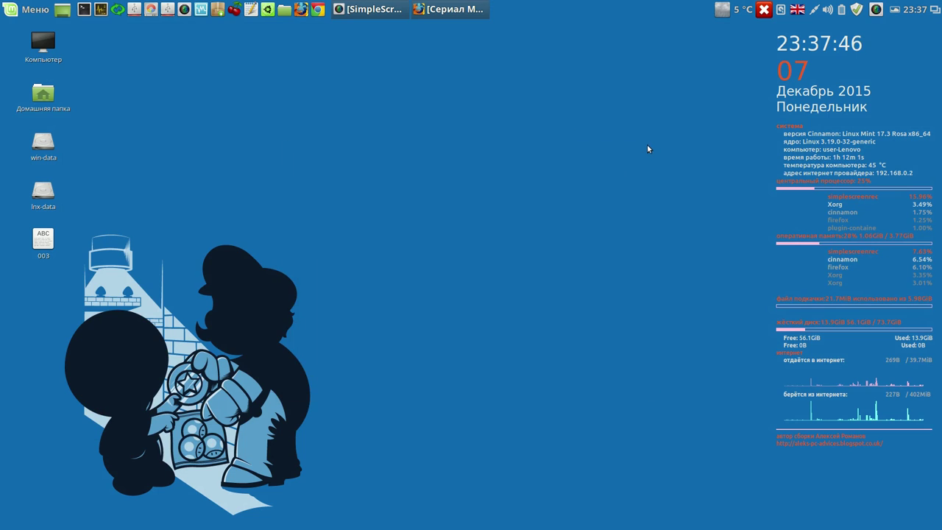
- Close the series video window from the taskbar and start CherryTree
right_click(464, 15)
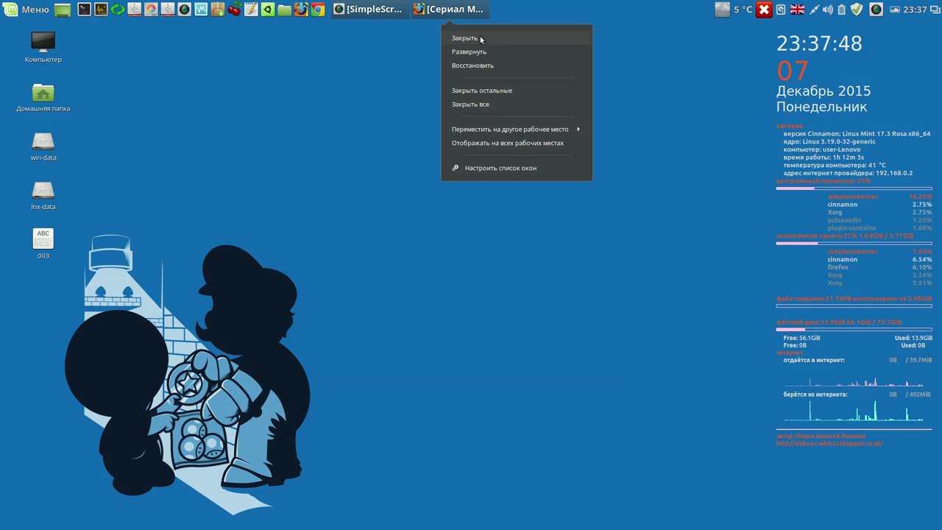
click(479, 36)
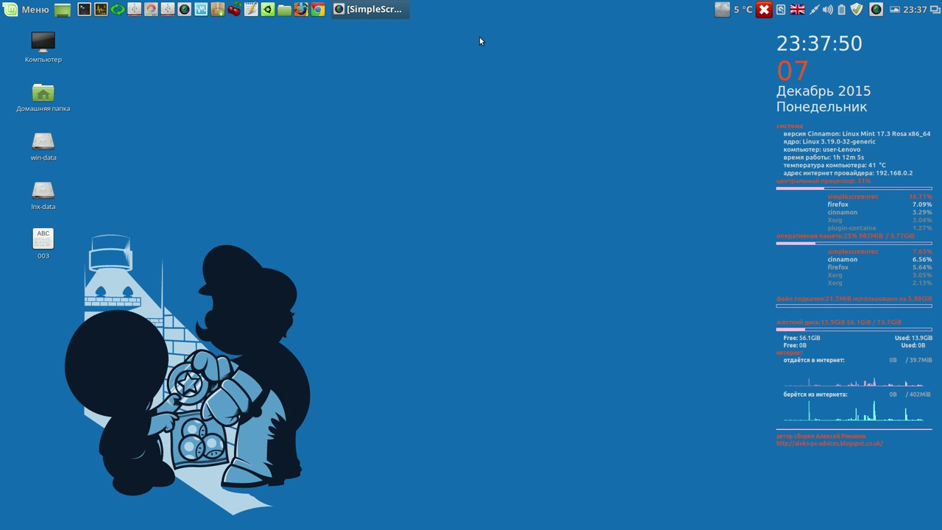
click(234, 10)
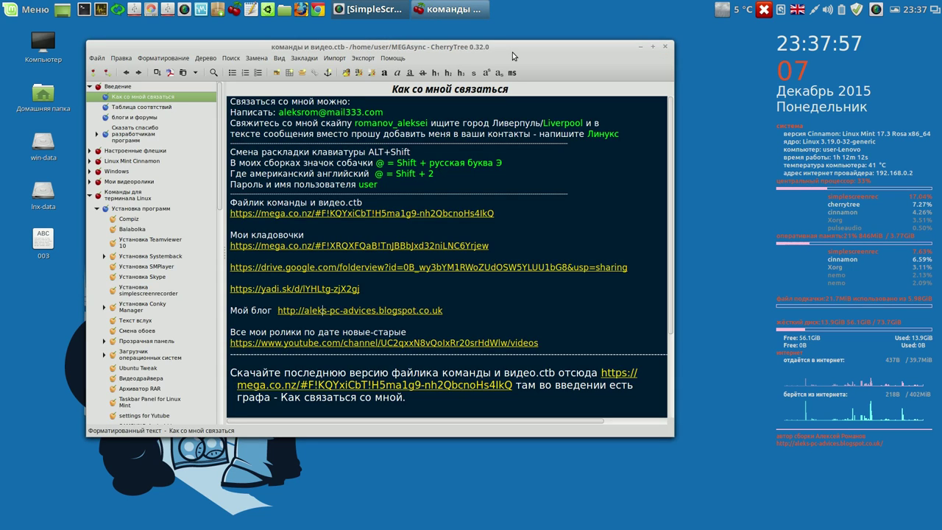
- Place CherryTree on the right half showing the cairo-dock note, and open a terminal
drag(512, 52, 743, 44)
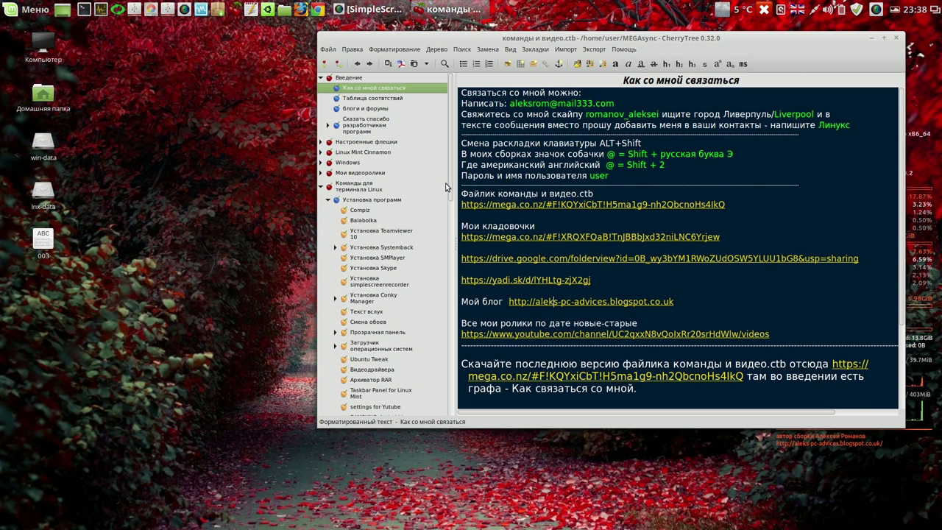
drag(451, 181, 453, 270)
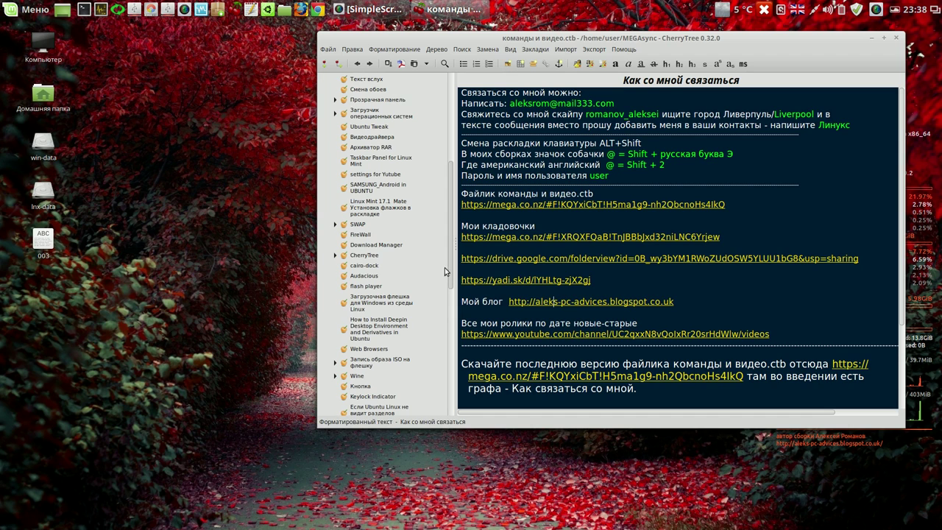
click(375, 267)
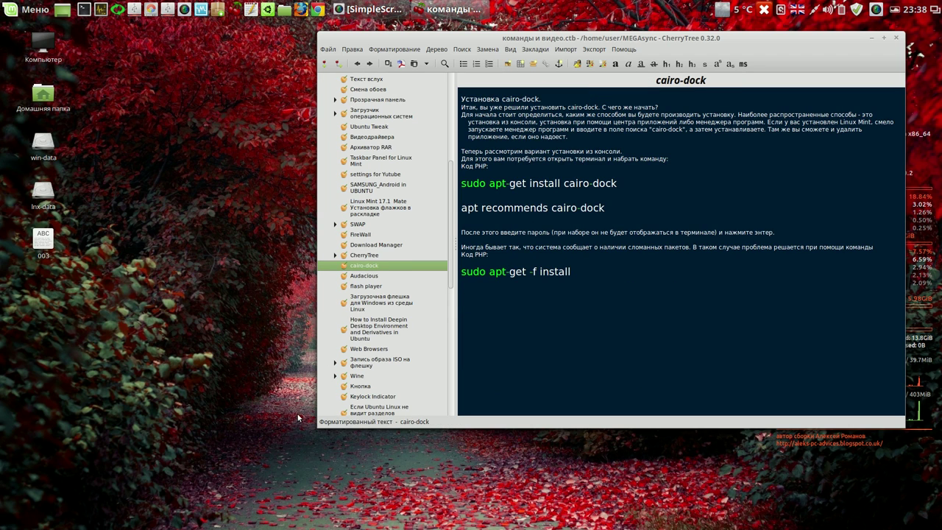
drag(318, 426, 504, 435)
click(86, 10)
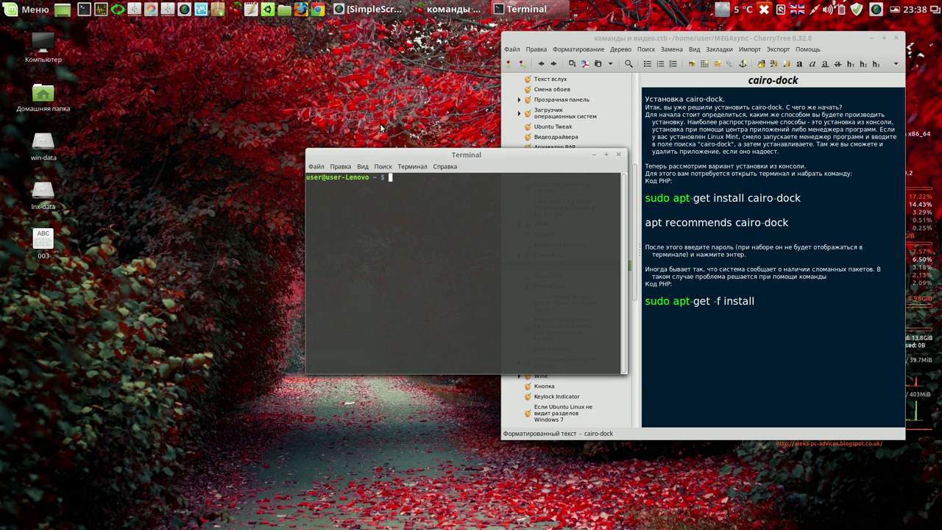
- Move the terminal to the upper left and copy the systemback ISO from /home in Files
drag(511, 161, 304, 78)
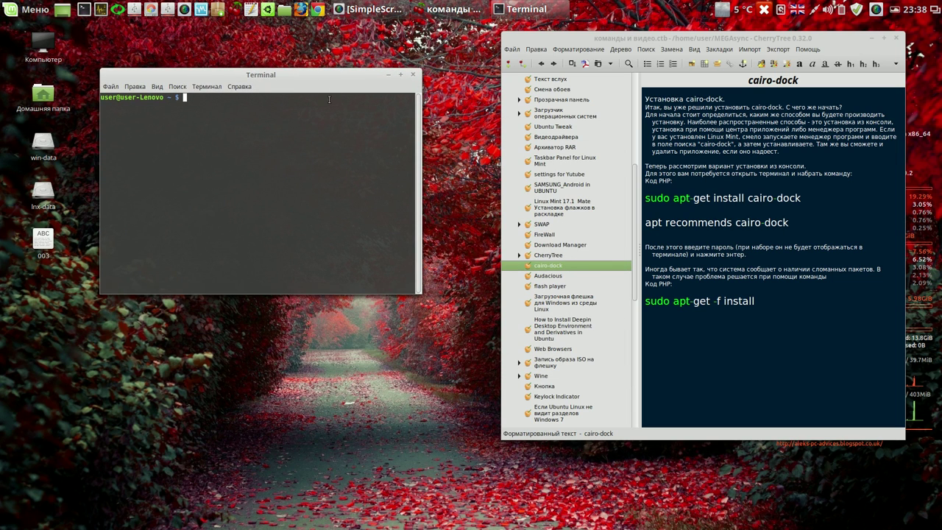
click(285, 9)
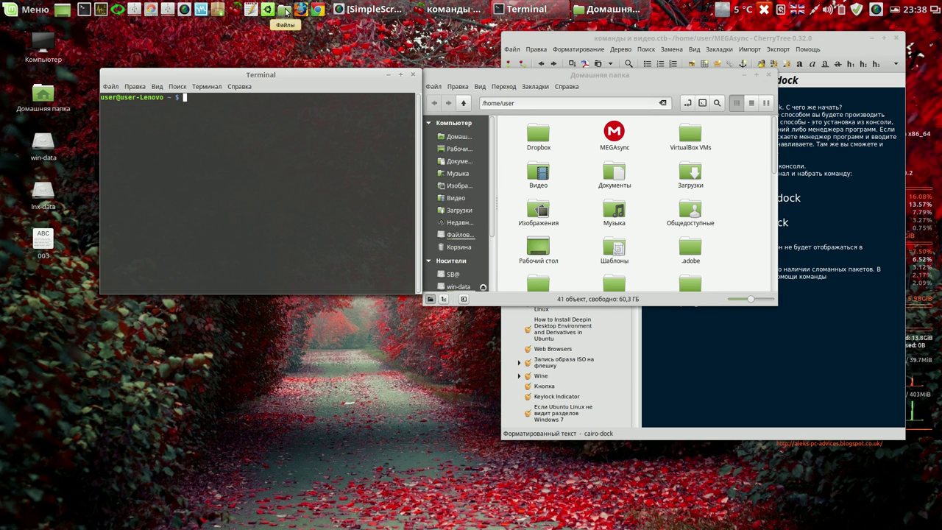
click(755, 75)
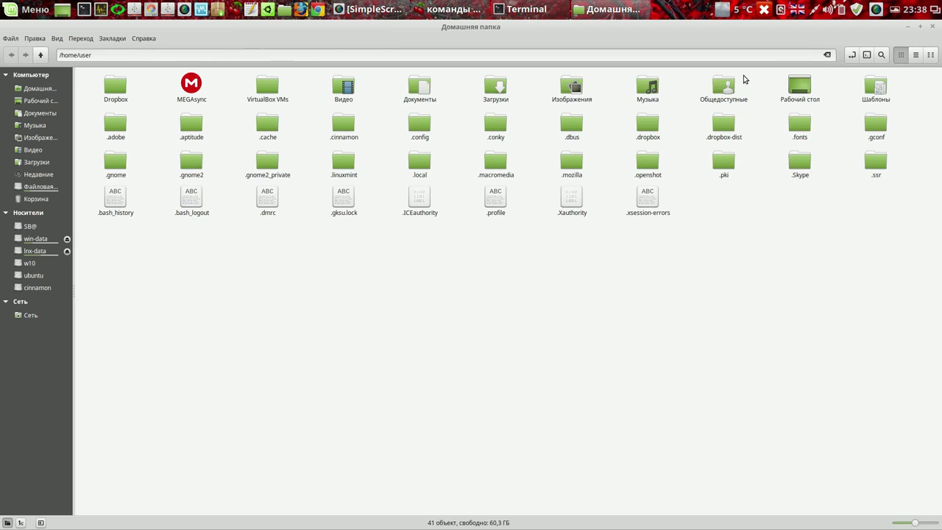
click(45, 188)
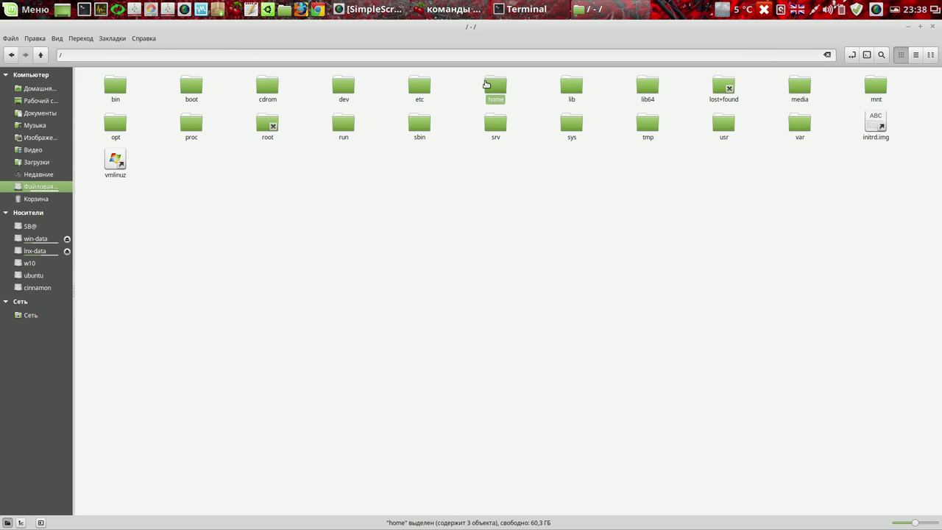
double_click(496, 89)
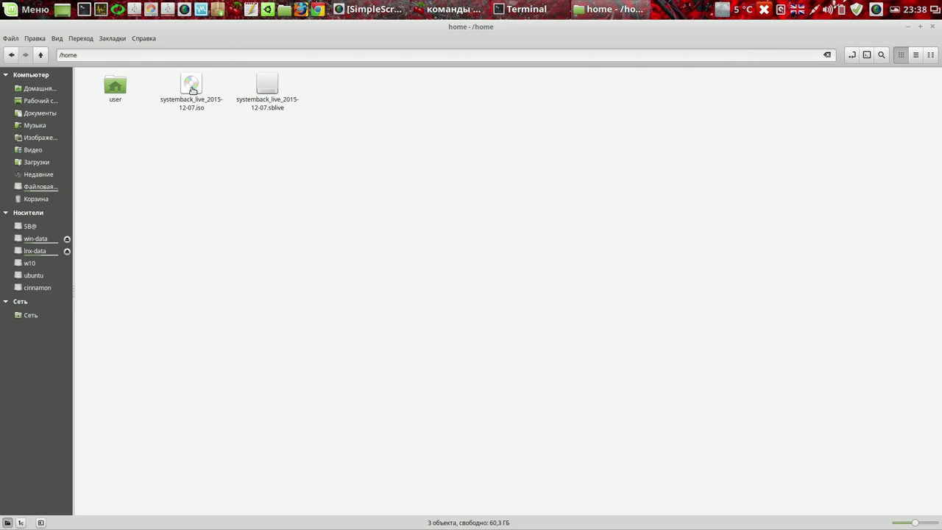
right_click(190, 89)
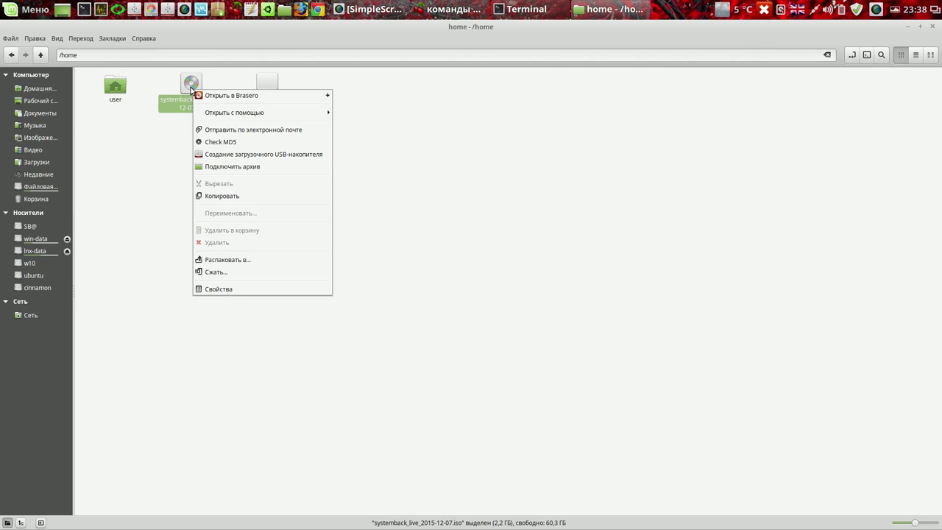
click(240, 197)
- Browse to lnx-data/Cinnamon 17.3/003, find no way to paste, and close Files
click(50, 250)
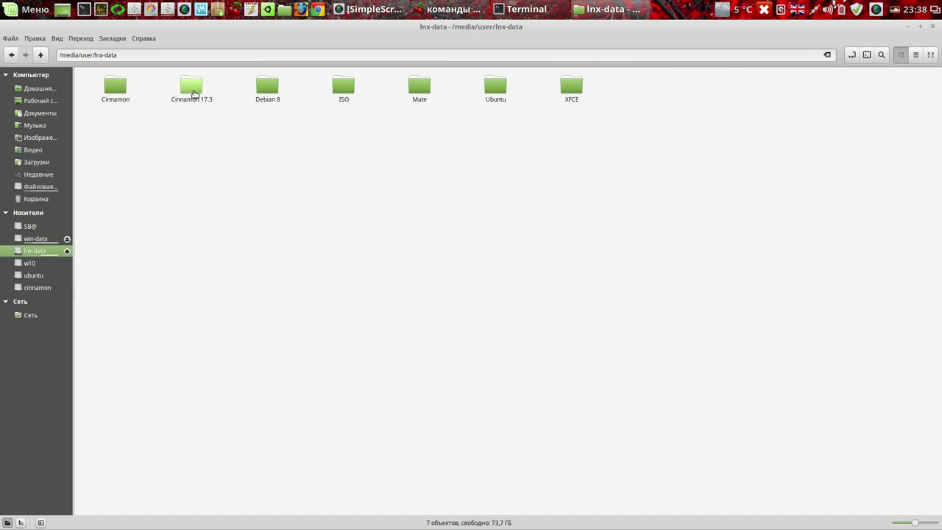
double_click(191, 87)
double_click(344, 88)
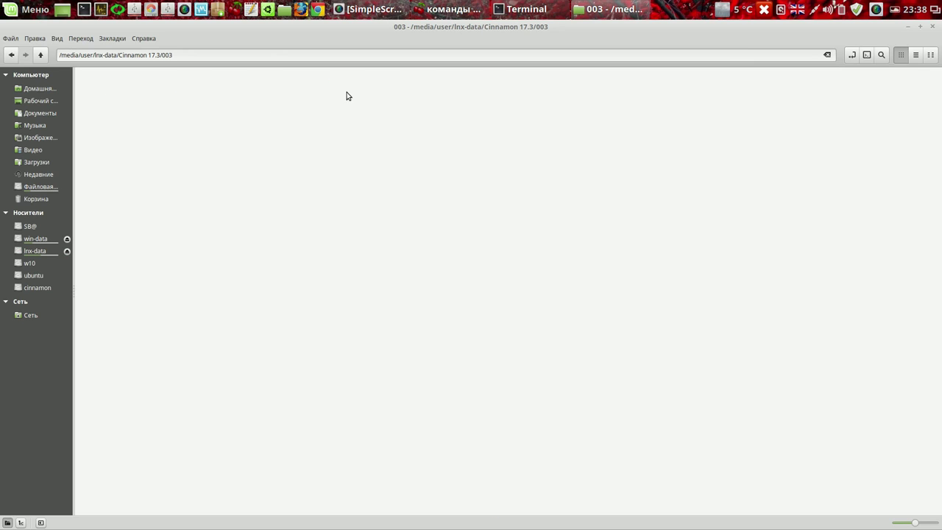
right_click(317, 135)
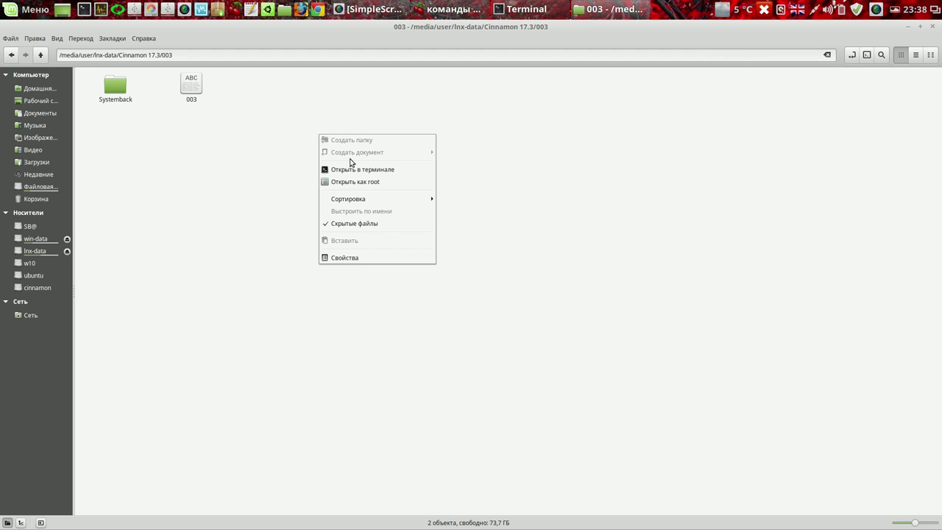
mouse_move(370, 203)
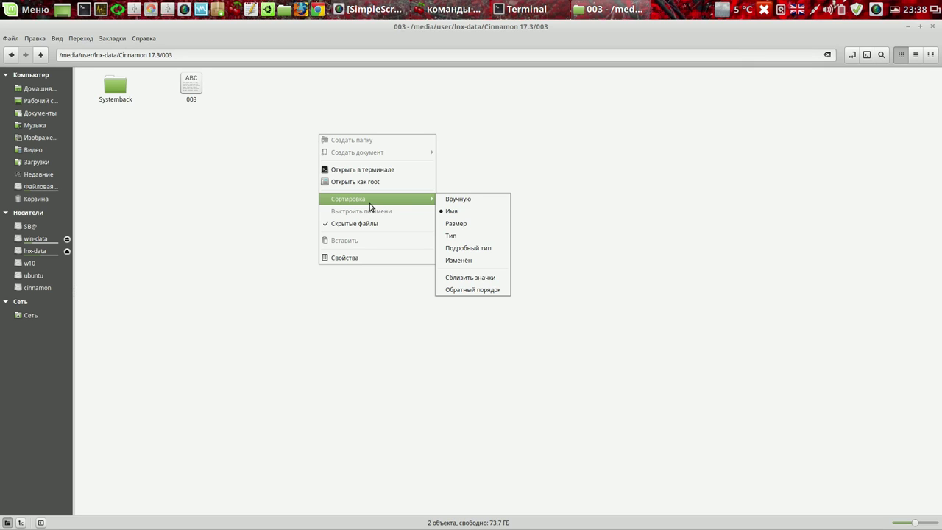
click(830, 76)
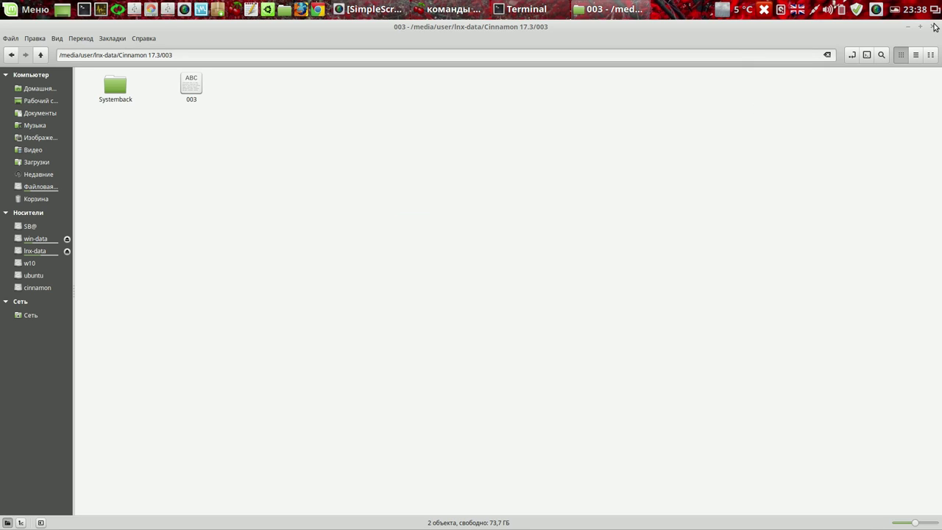
click(934, 27)
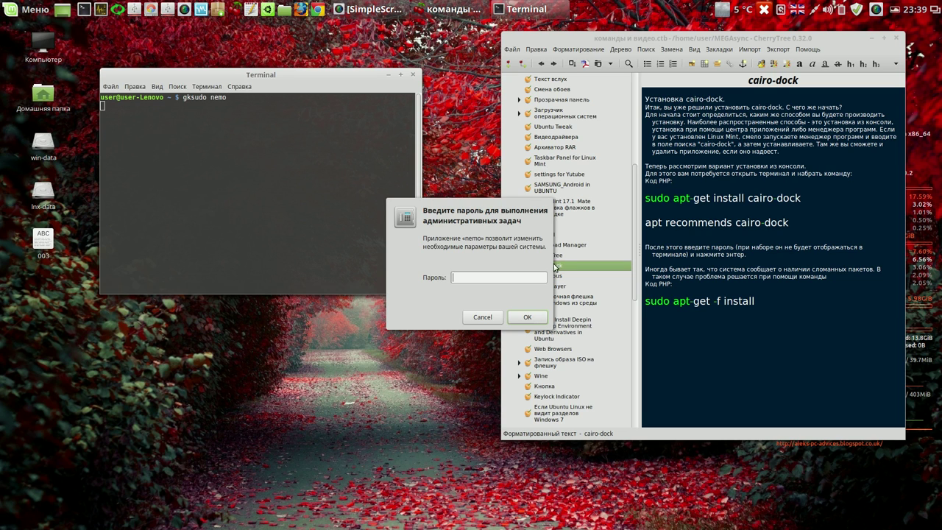
- Enter the administrator password for gksudo nemo, close the terminal, and show the file system root
text(••••)
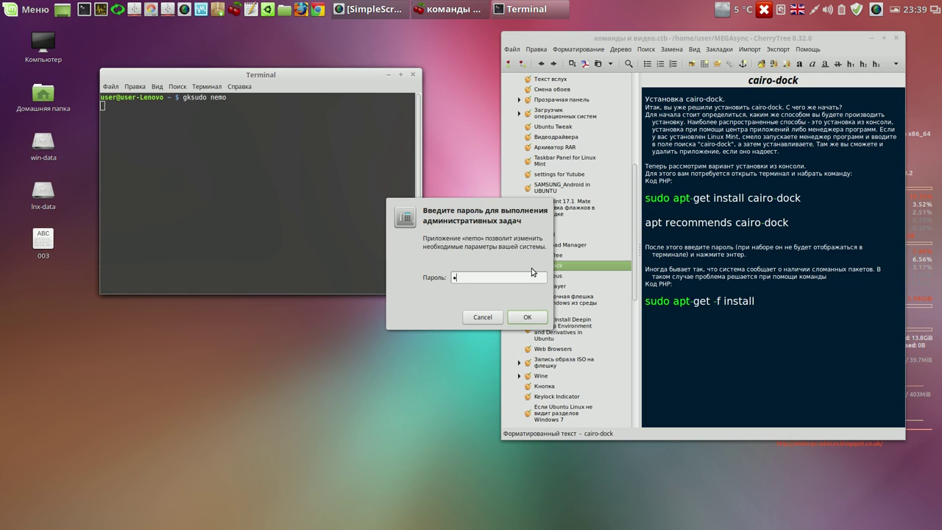
key(Return)
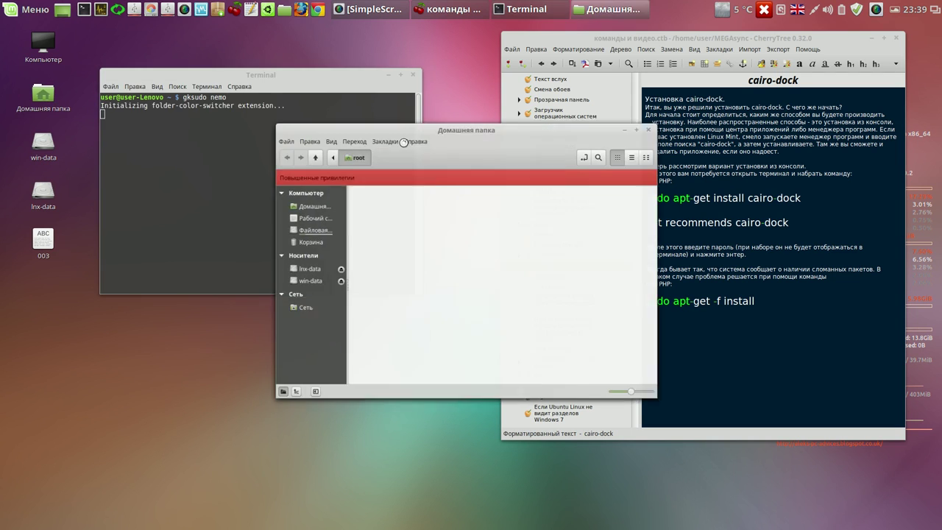
click(413, 74)
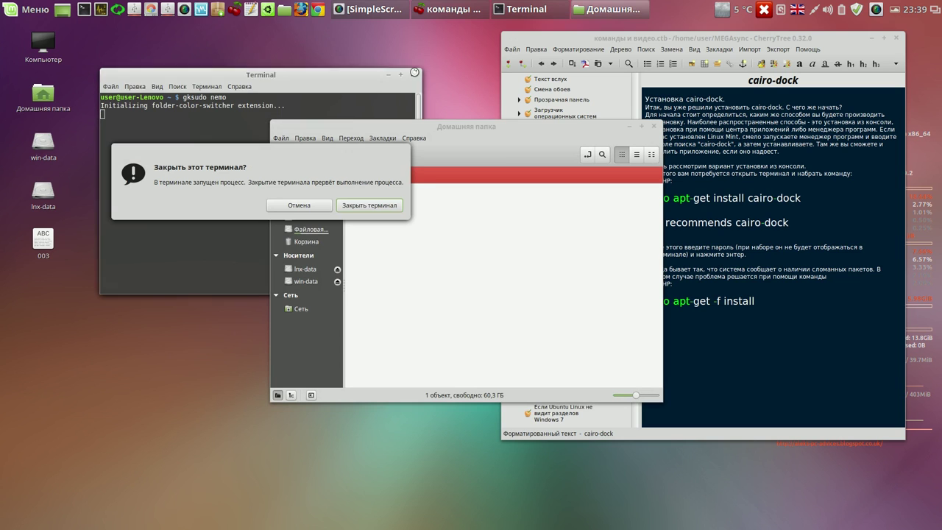
click(375, 205)
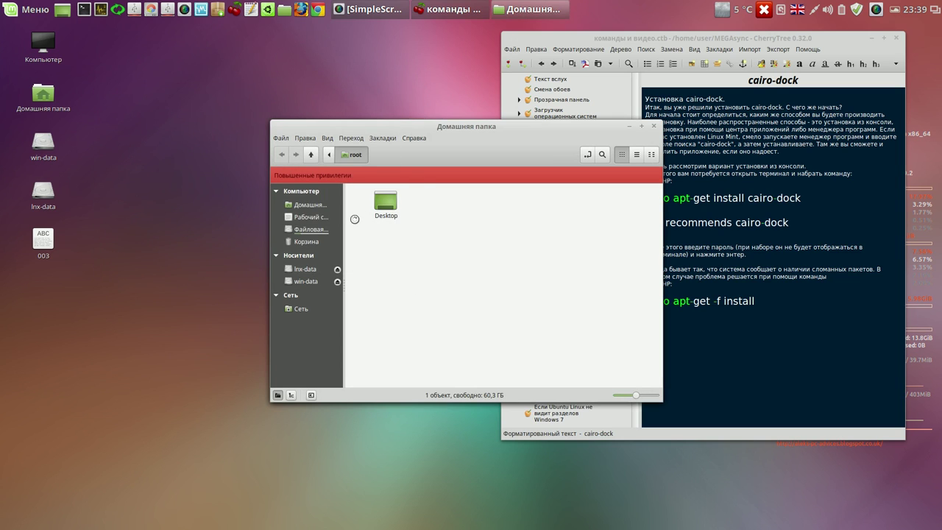
click(321, 230)
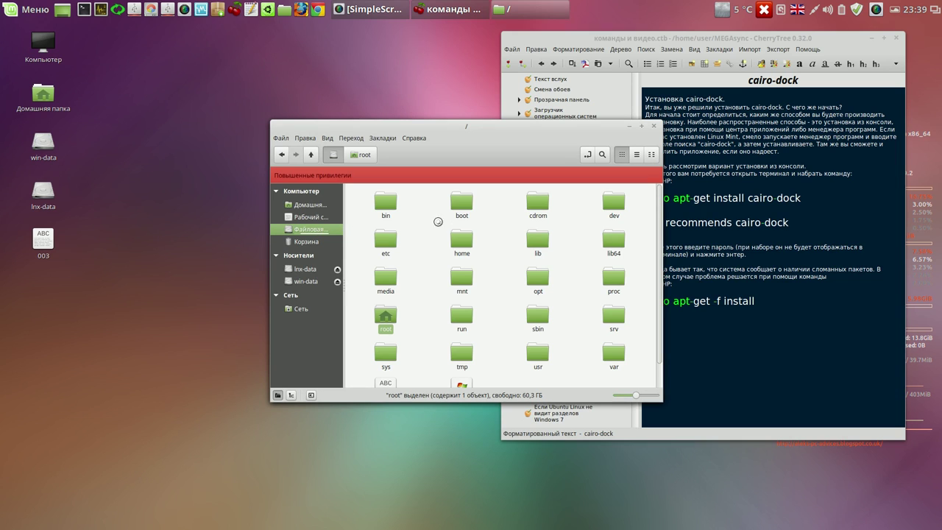
- Copy systemback_live_2015-12-07.iso from /home and paste it into lnx-data/Cinnamon 17.3/003
double_click(460, 240)
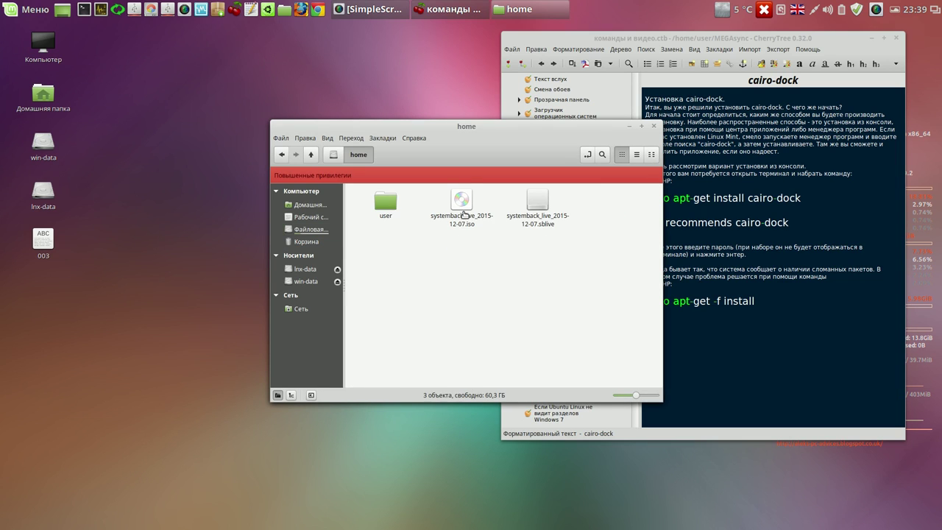
right_click(462, 209)
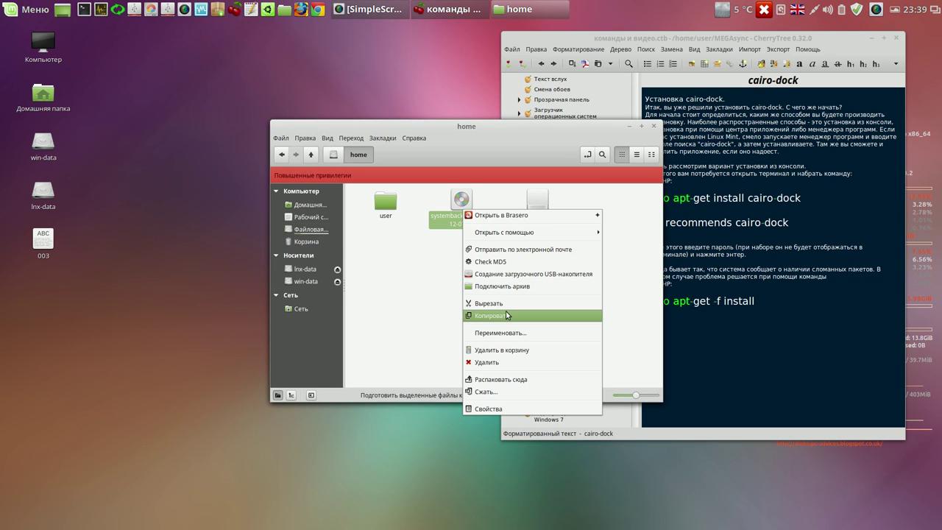
click(505, 311)
click(305, 269)
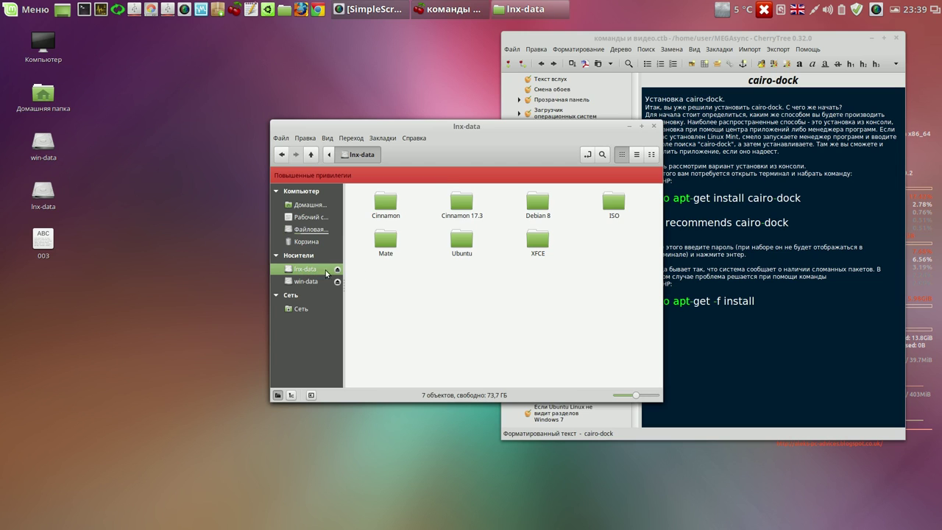
click(462, 207)
double_click(463, 207)
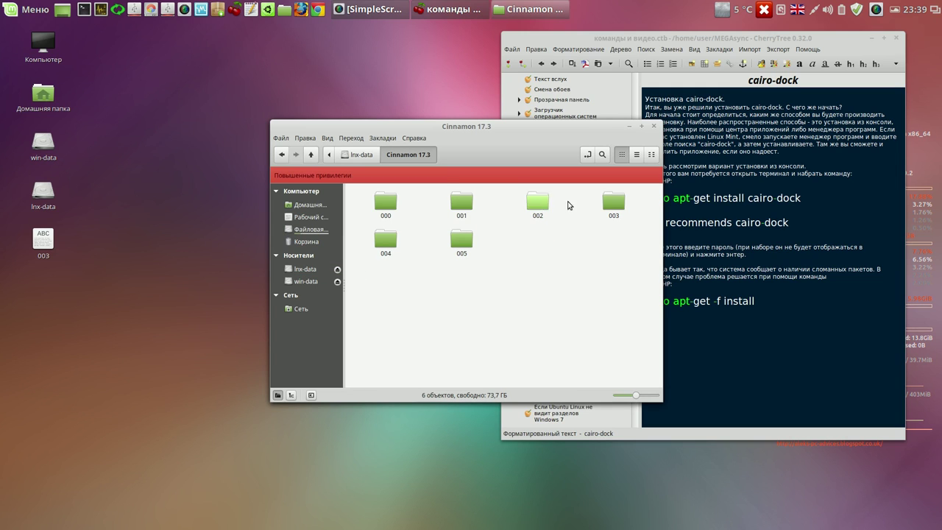
double_click(611, 205)
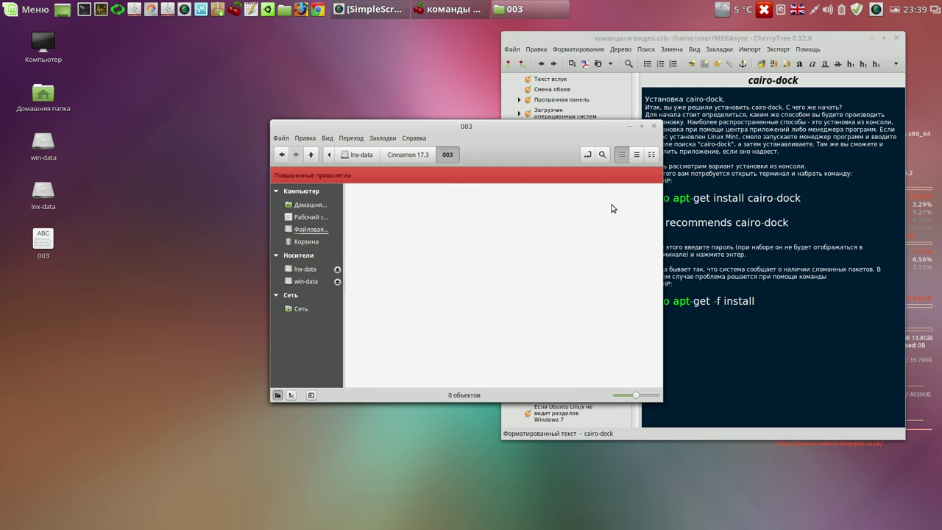
right_click(482, 251)
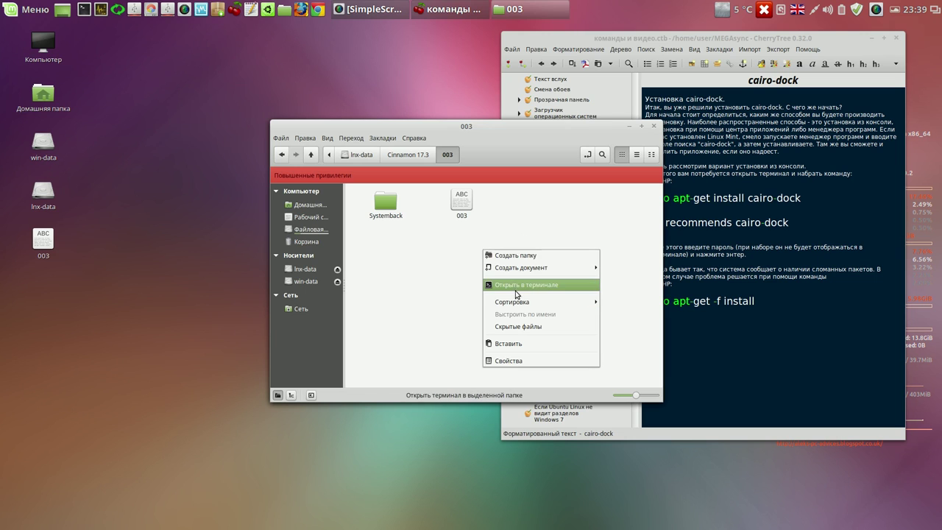
click(516, 345)
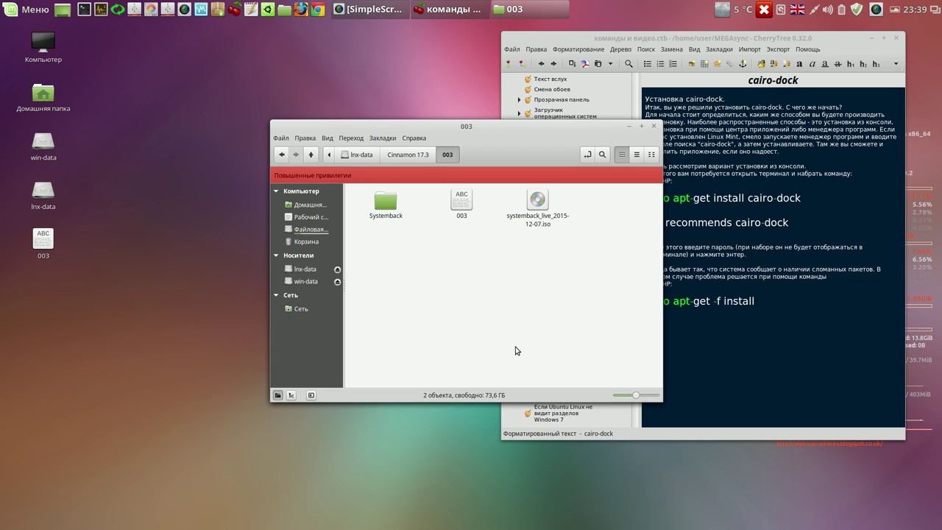
- Reposition and shrink the 003 folder window, then open the 003 package list in gedit
drag(539, 128, 358, 86)
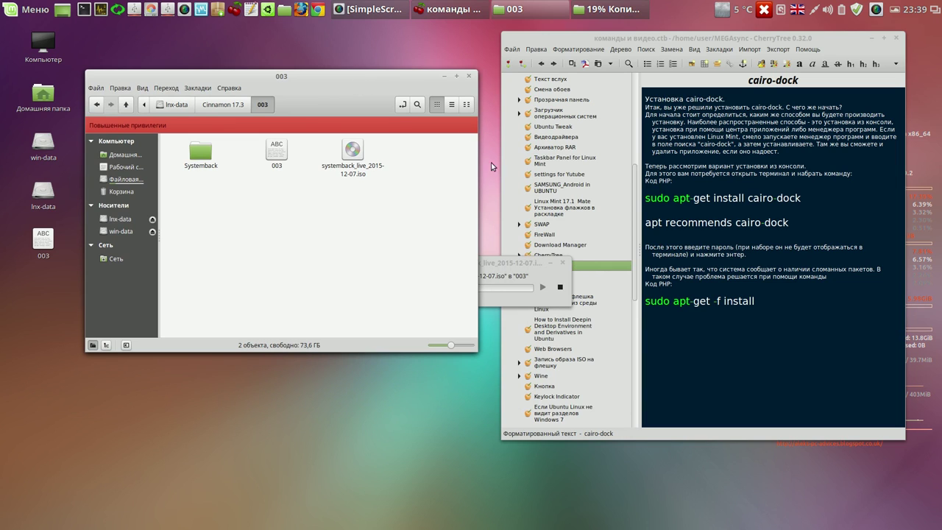
drag(476, 348, 438, 240)
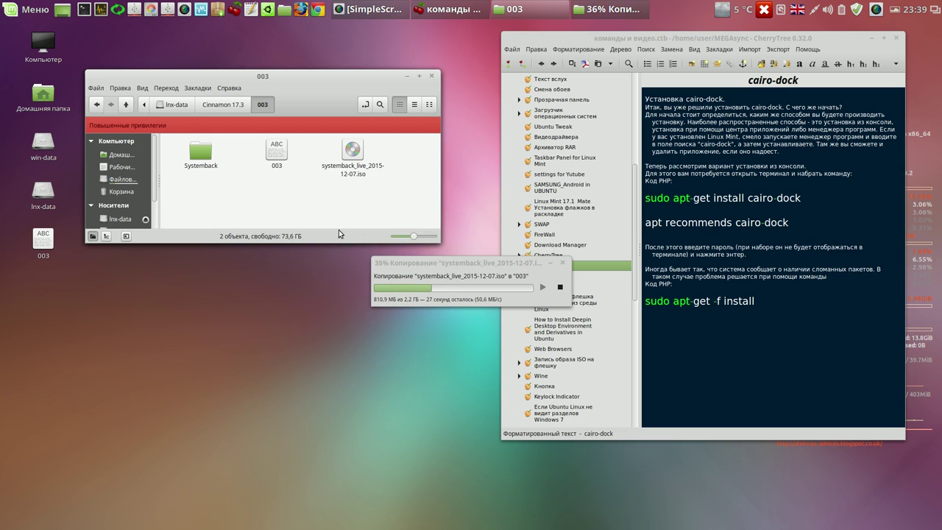
click(277, 150)
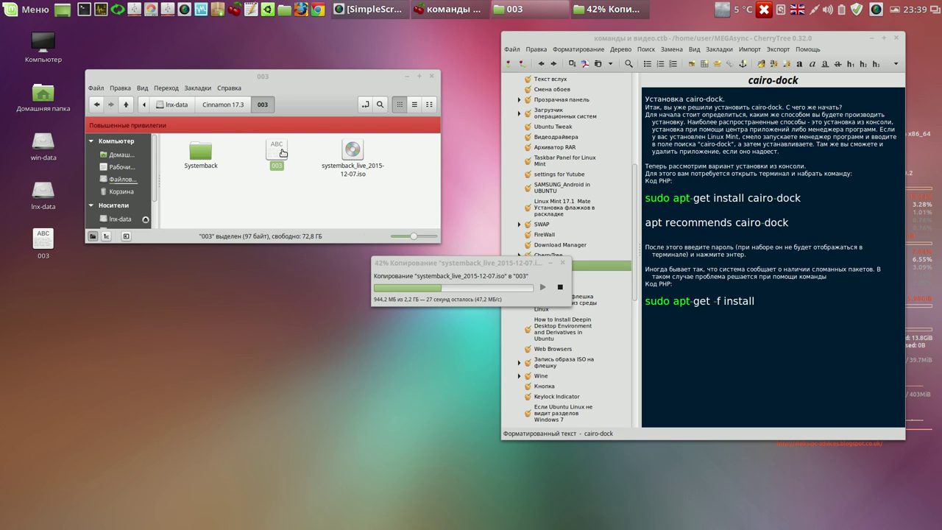
double_click(282, 153)
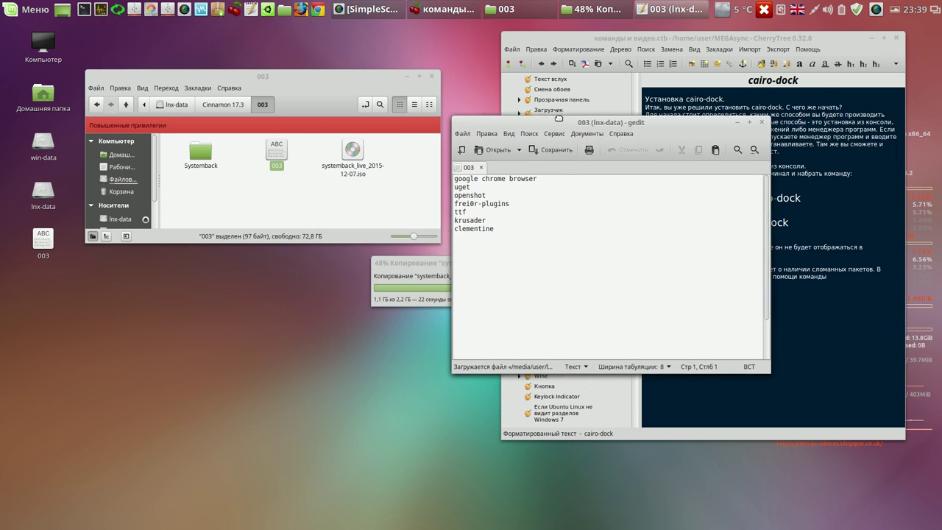
- Open the 002 and 001 package lists as extra gedit tabs
drag(559, 118, 608, 73)
click(127, 105)
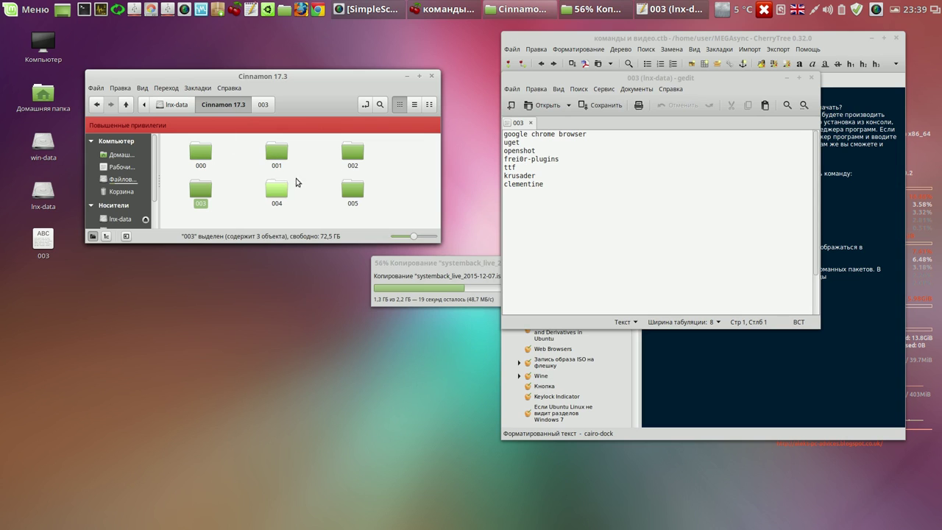
double_click(352, 152)
click(275, 153)
double_click(276, 153)
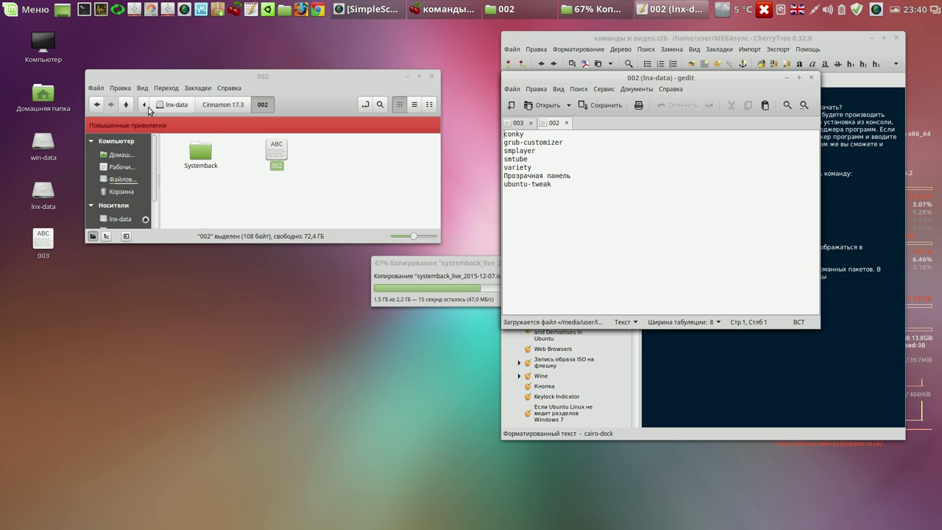
click(126, 104)
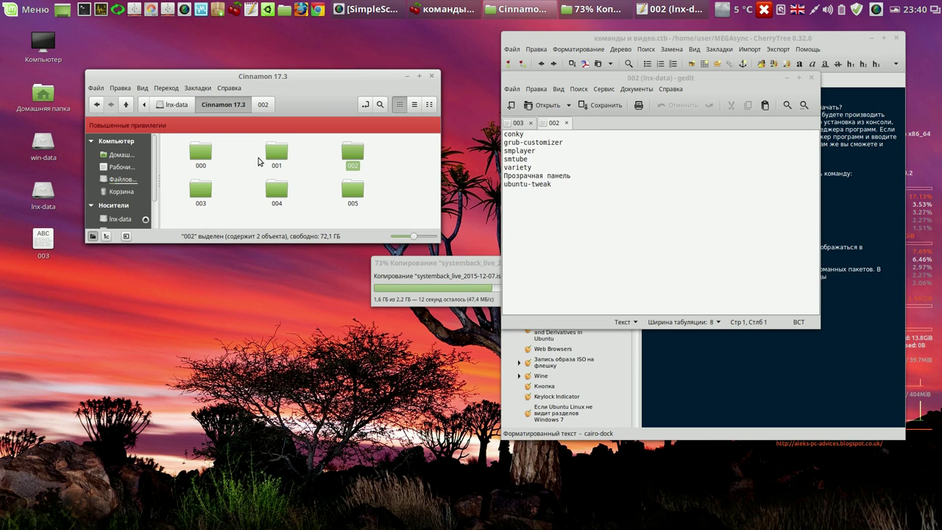
double_click(276, 151)
double_click(277, 151)
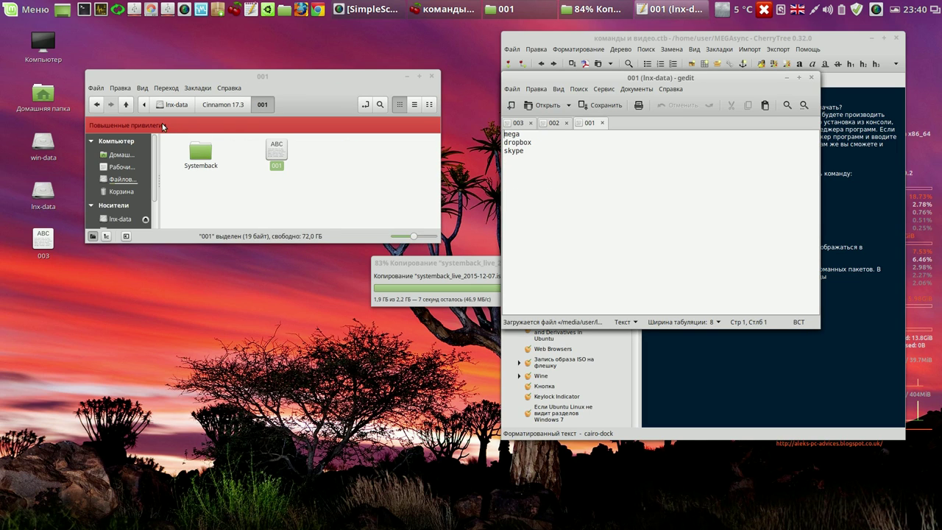
- Open 000.txt from folder 000 in gedit, return to folder 003, and close Nemo
click(125, 105)
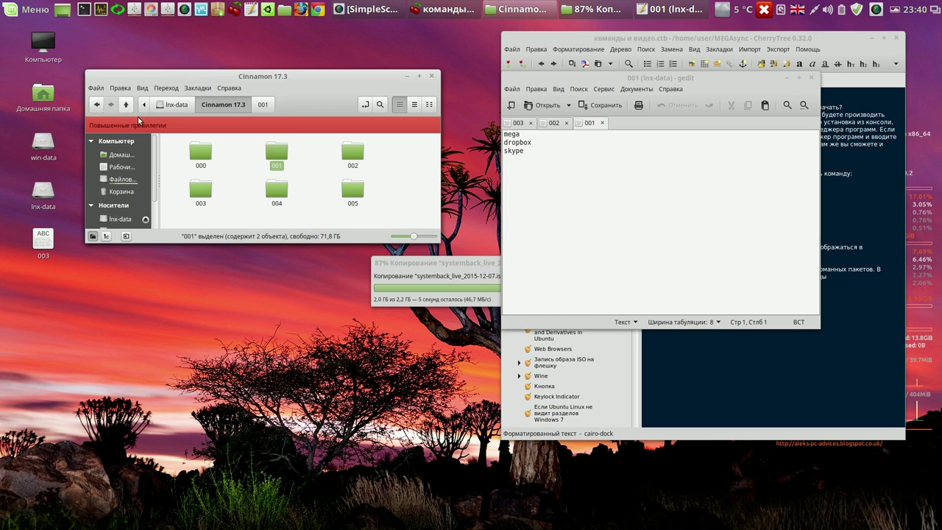
click(195, 151)
double_click(195, 152)
double_click(278, 152)
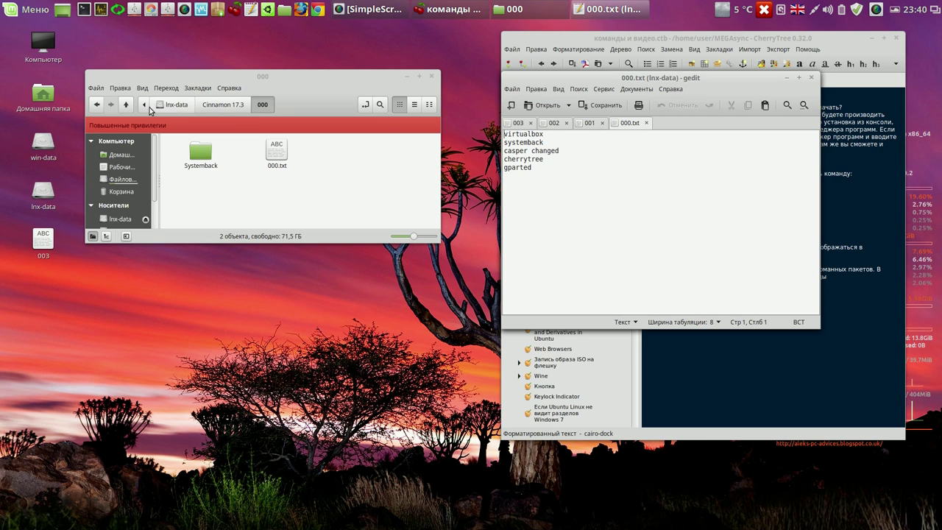
click(220, 105)
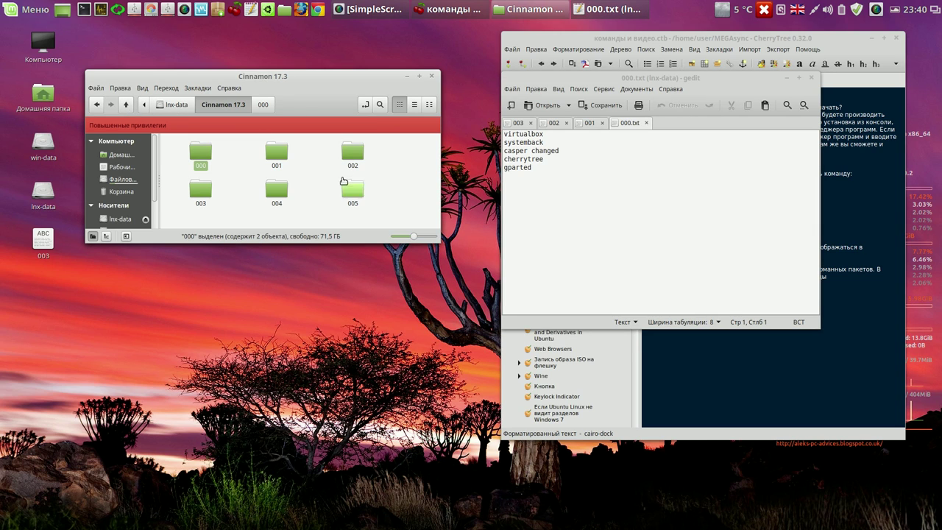
double_click(200, 189)
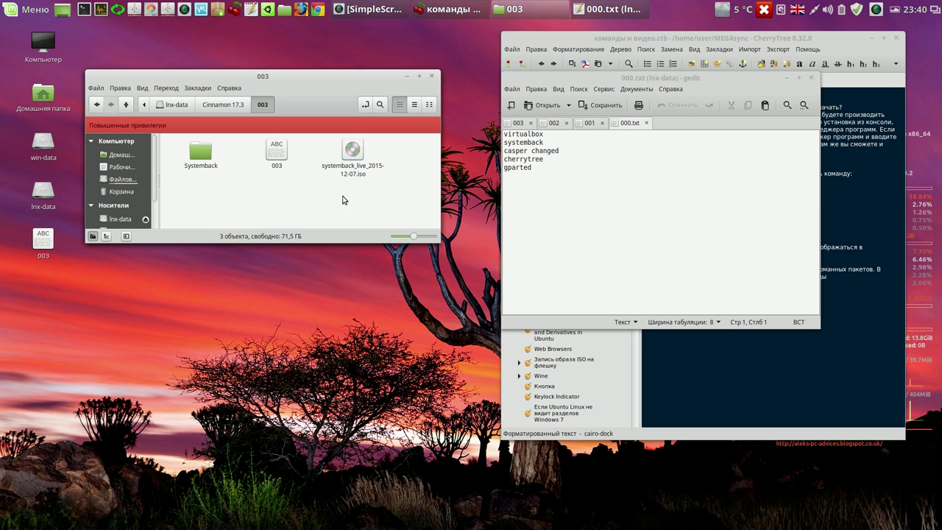
click(432, 75)
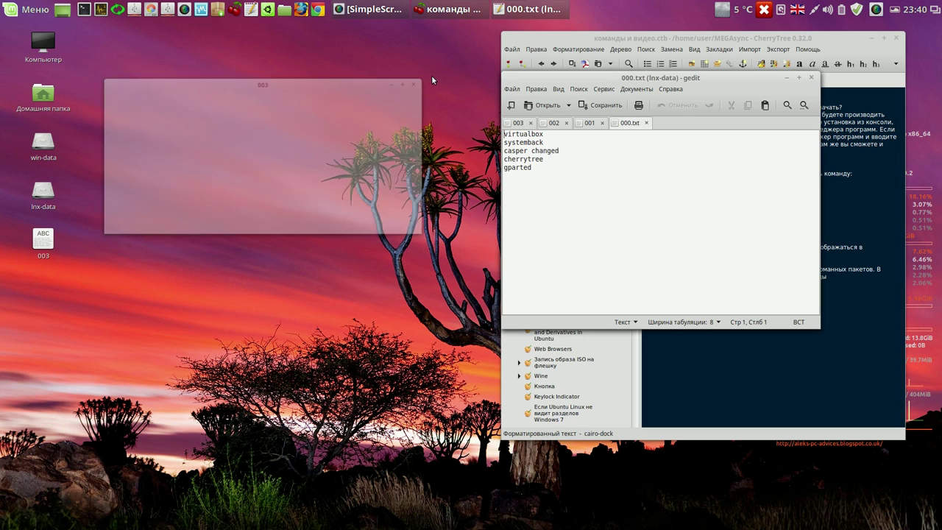
- Review the 001, 002 and 003 package lists in their gedit tabs
drag(743, 80, 472, 69)
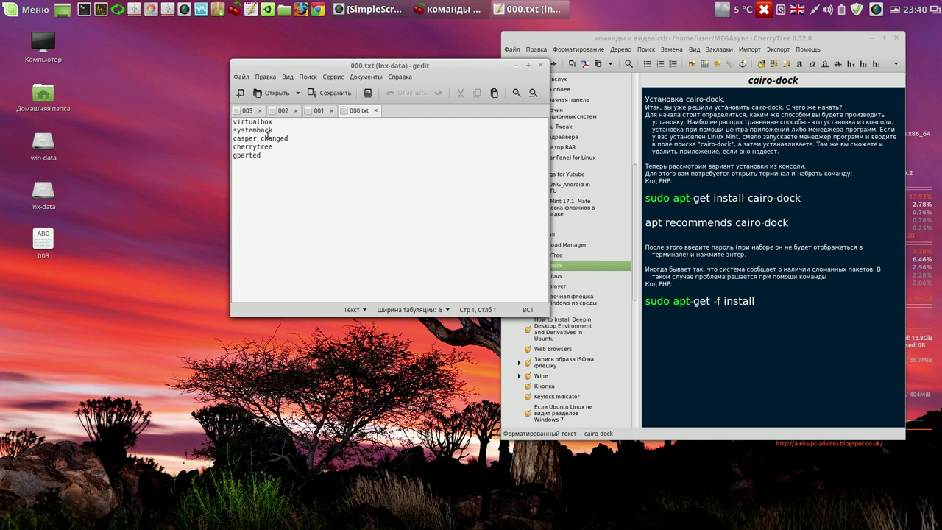
click(317, 112)
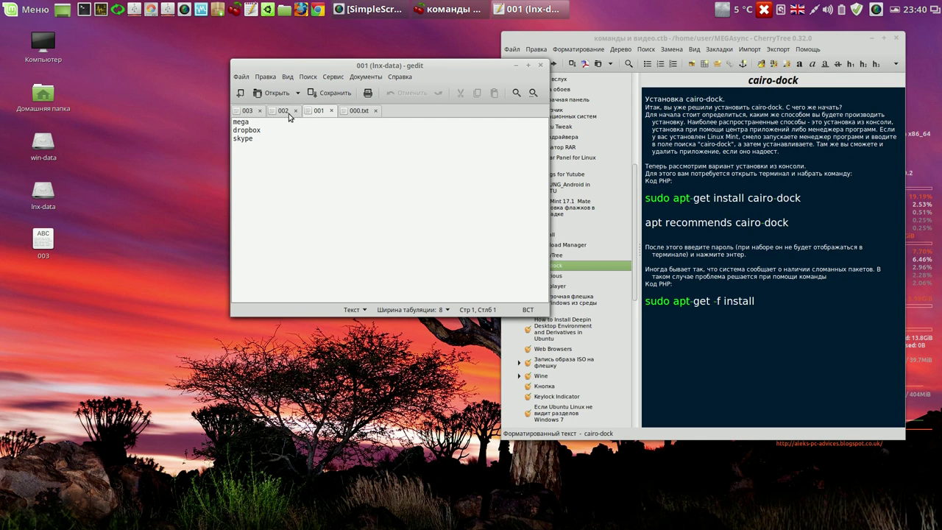
click(281, 113)
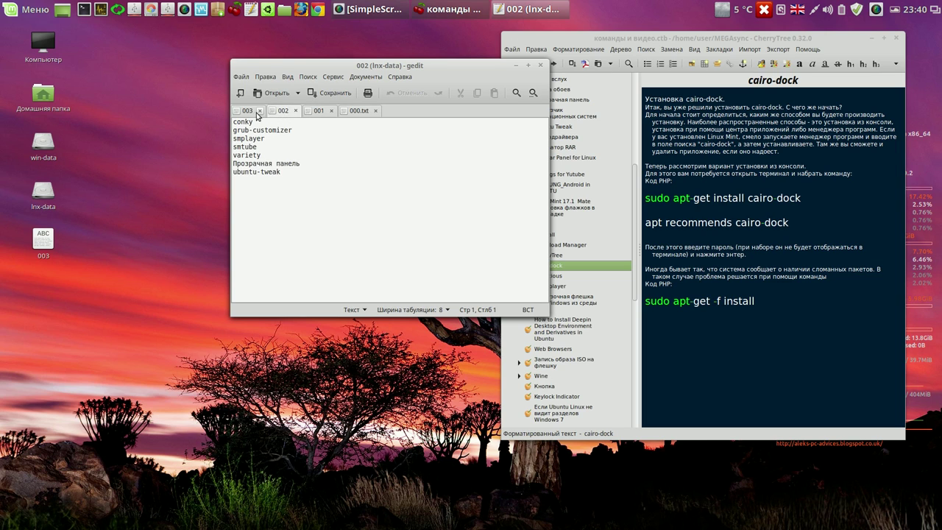
click(250, 112)
drag(463, 71, 334, 65)
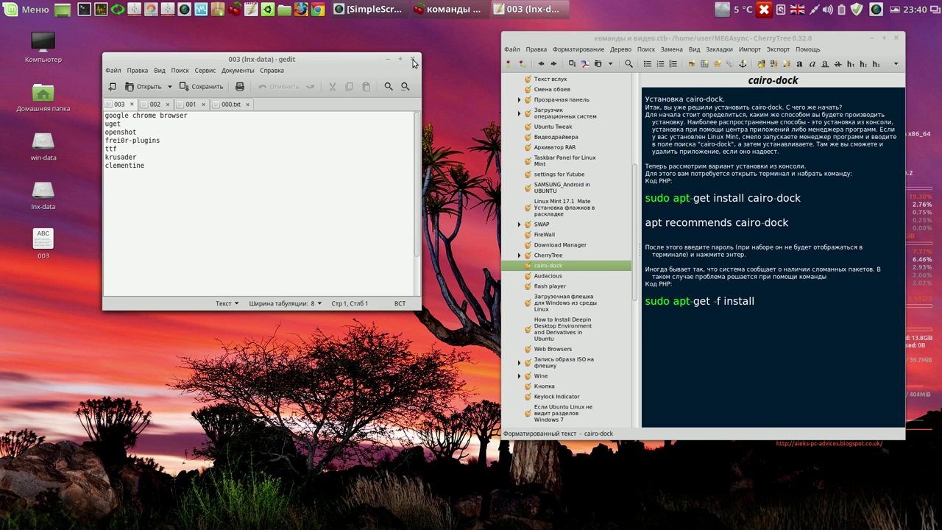
- Close gedit and open a new Terminal window next to the cairo-dock install note
click(413, 60)
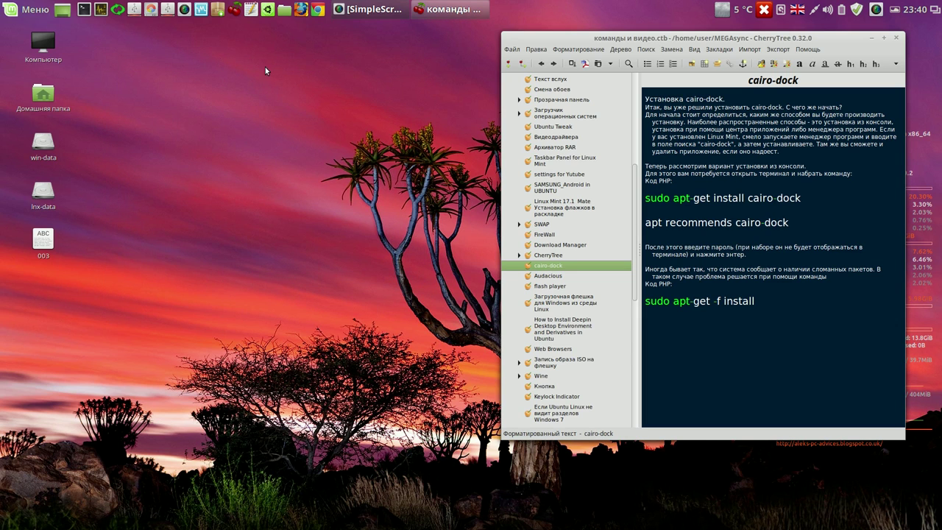
click(84, 11)
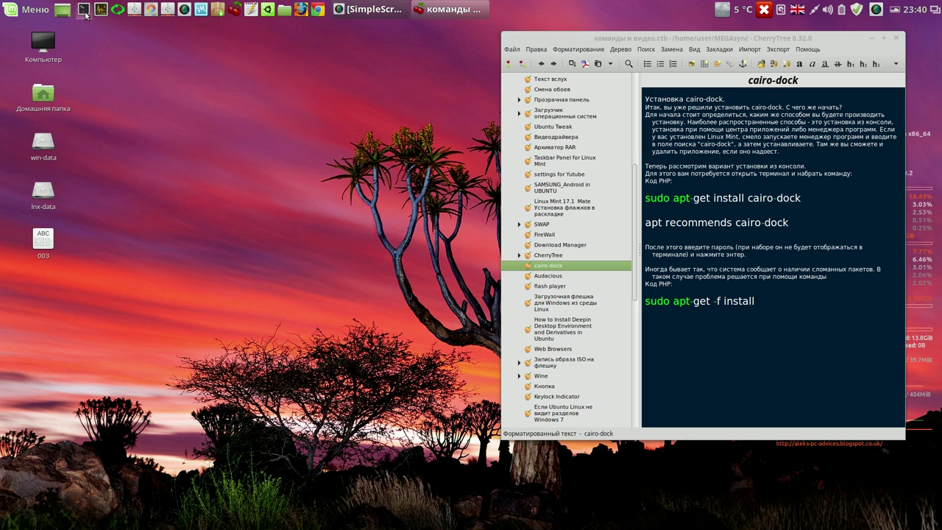
drag(449, 153, 206, 47)
click(784, 199)
- Run 'sudo apt-get install cairo-dock' from the note, which fails to find the package, then close Terminal
drag(784, 199, 257, 96)
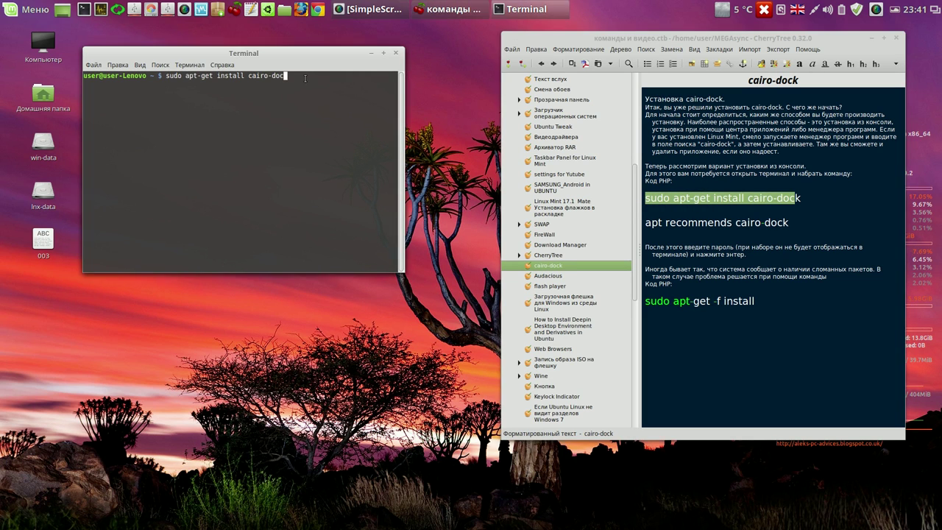
key(Return)
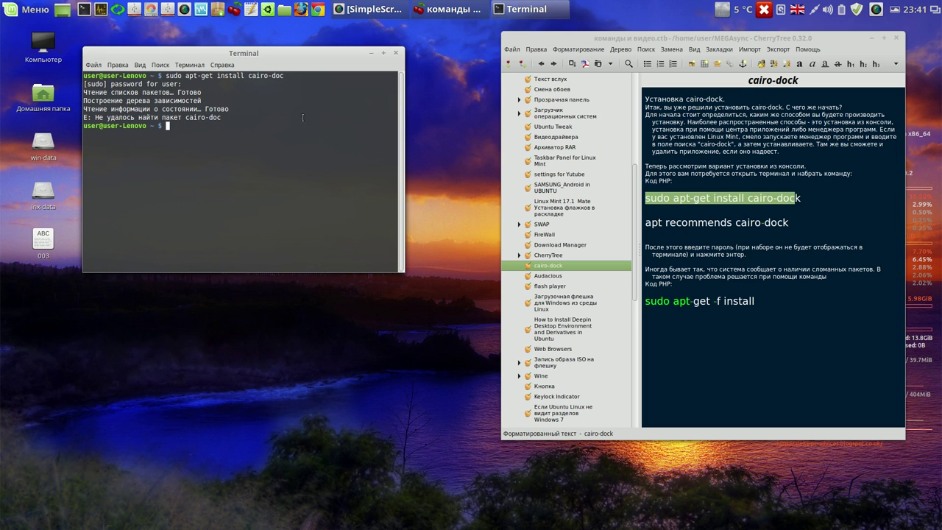
click(395, 53)
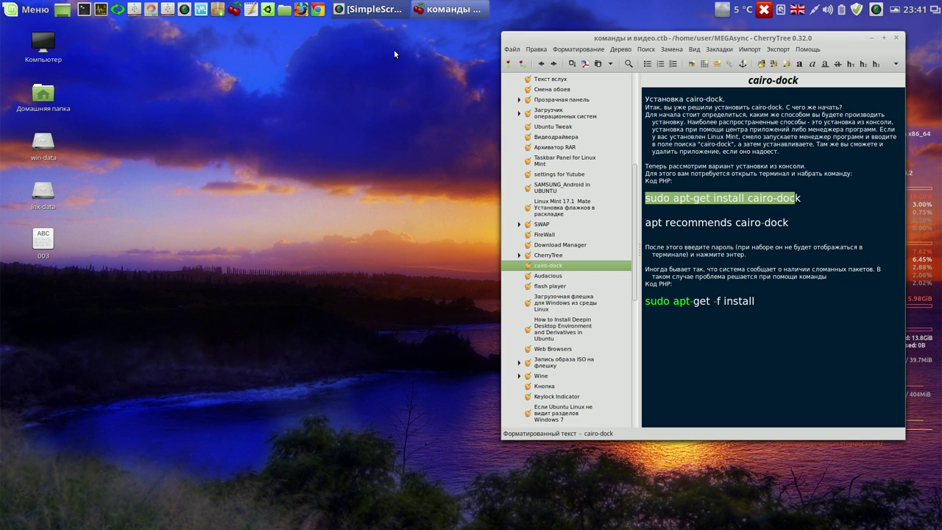
- Launch Software Manager as admin, search 'cai', start installing cairo-dock, and close CherryTree
click(30, 11)
click(39, 81)
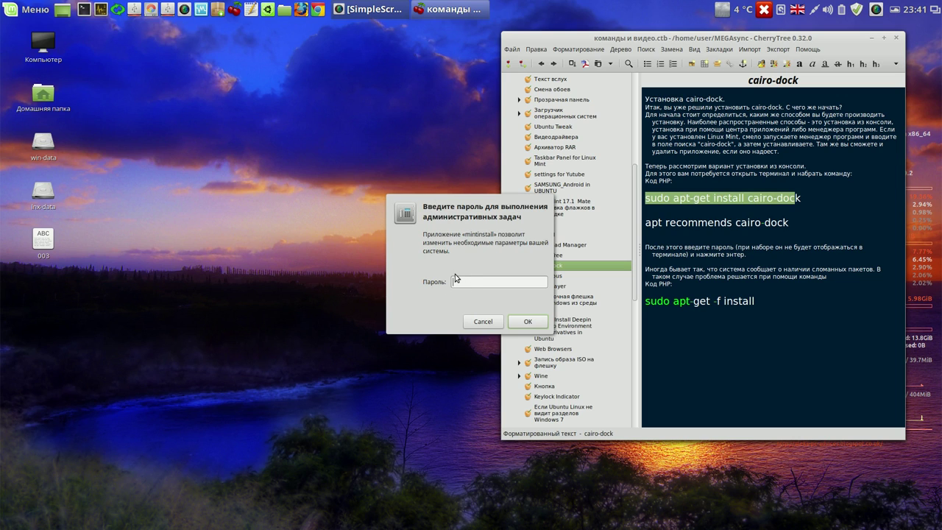
key(Return)
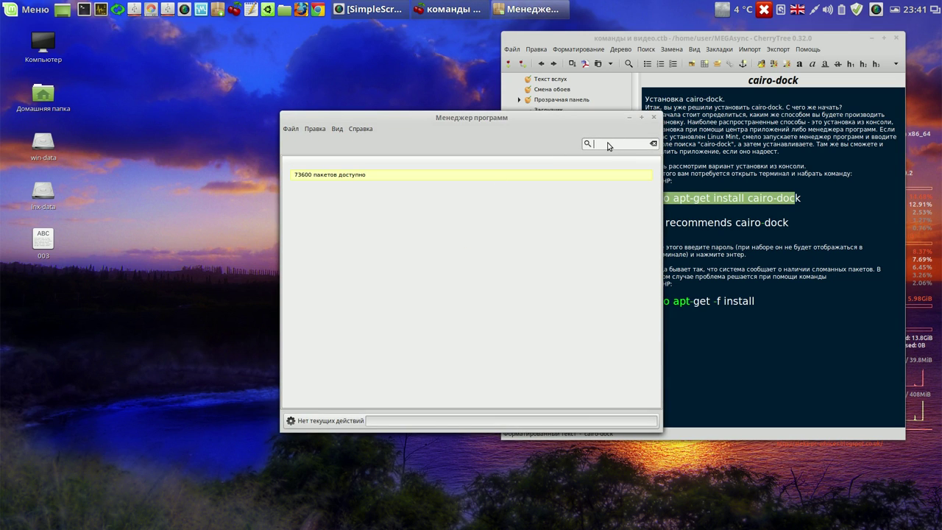
text(cairo)
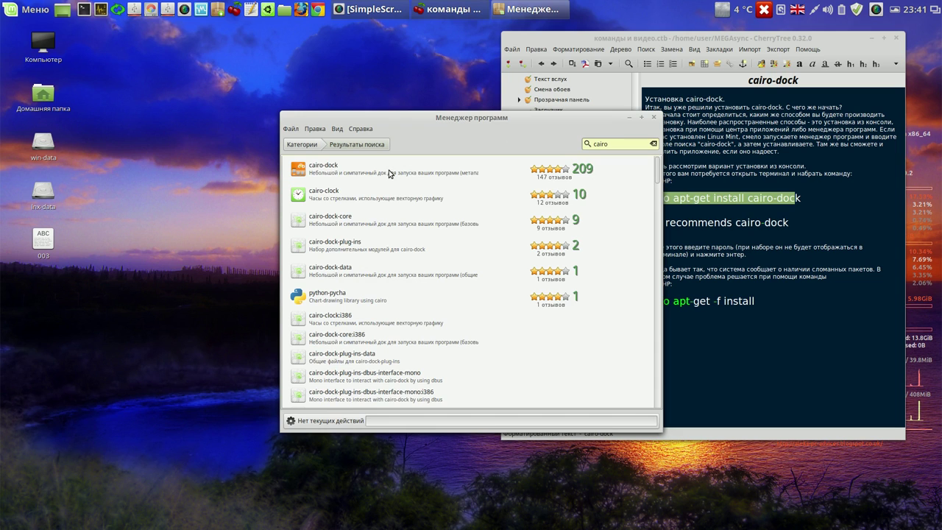
click(388, 173)
double_click(389, 170)
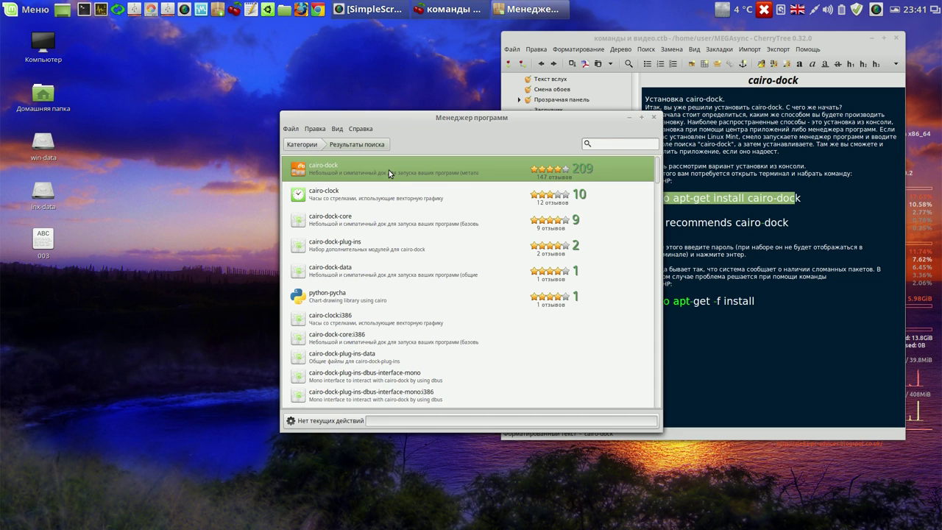
click(603, 249)
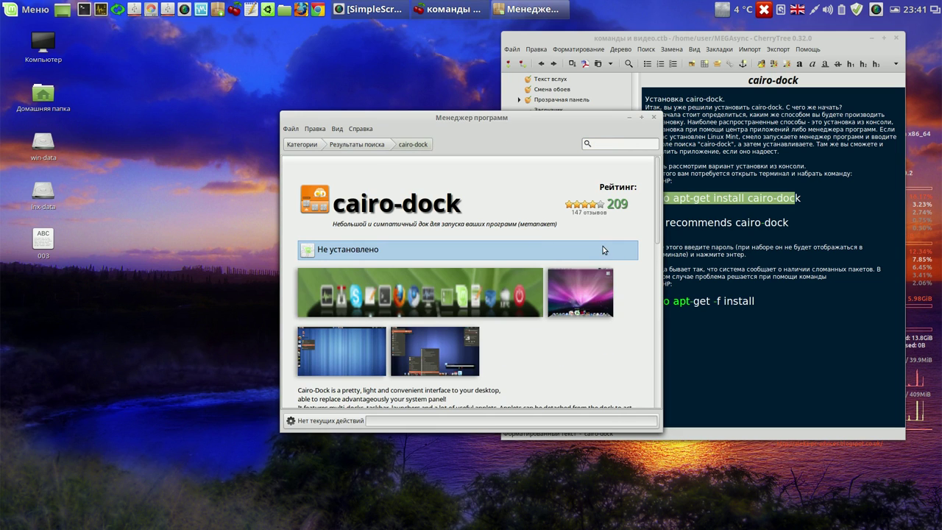
drag(539, 118, 329, 53)
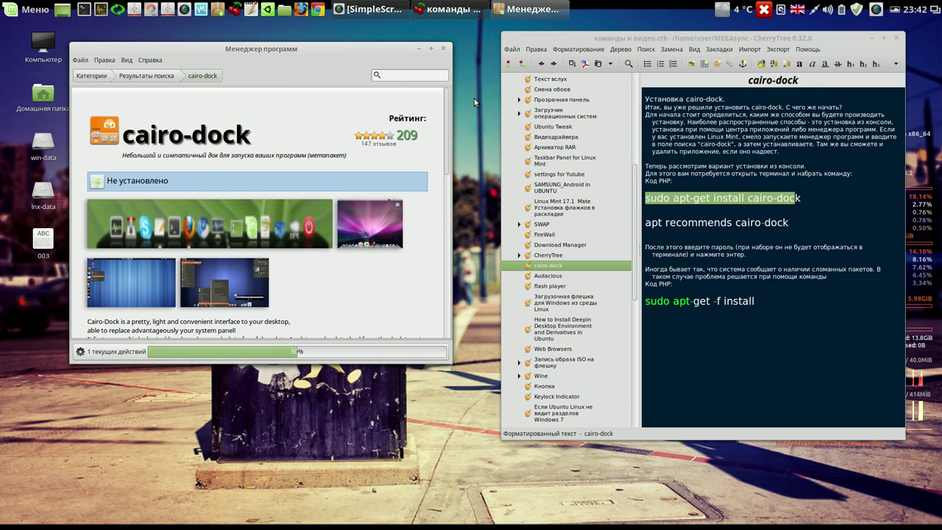
click(896, 37)
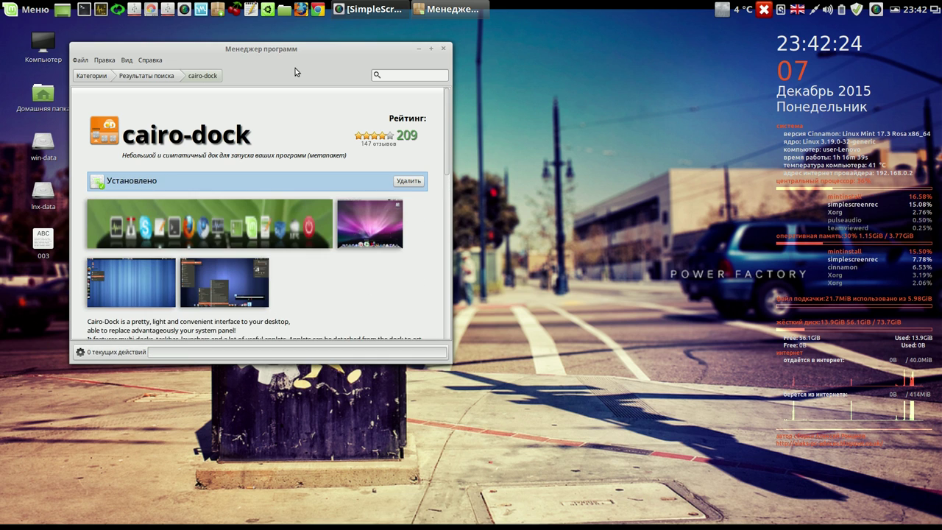
- Look over the cairo-dock-plug-ins details page, then close Software Manager
click(167, 77)
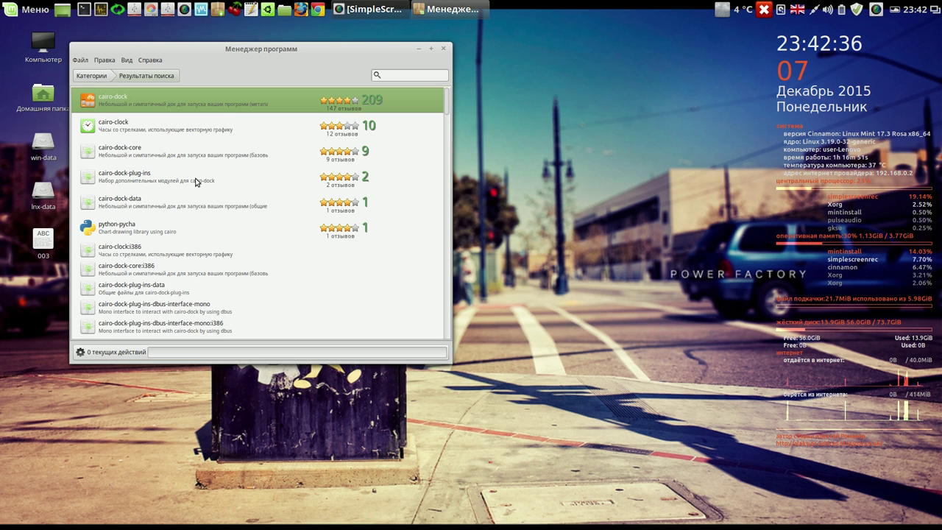
click(196, 182)
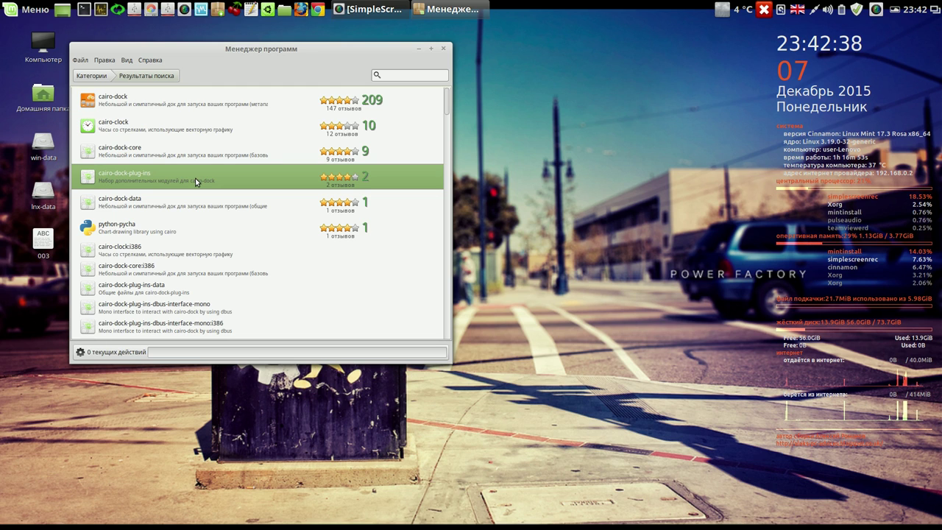
double_click(195, 178)
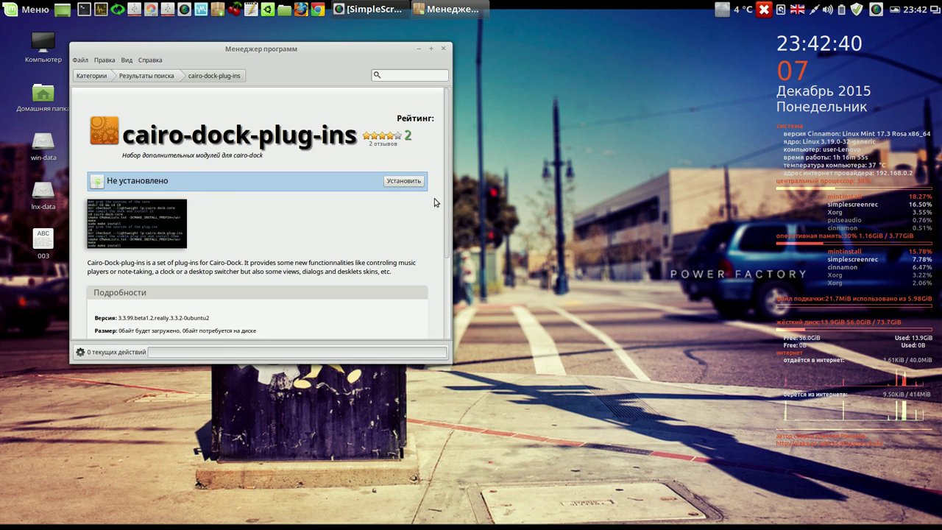
scroll(440, 217, down, 2)
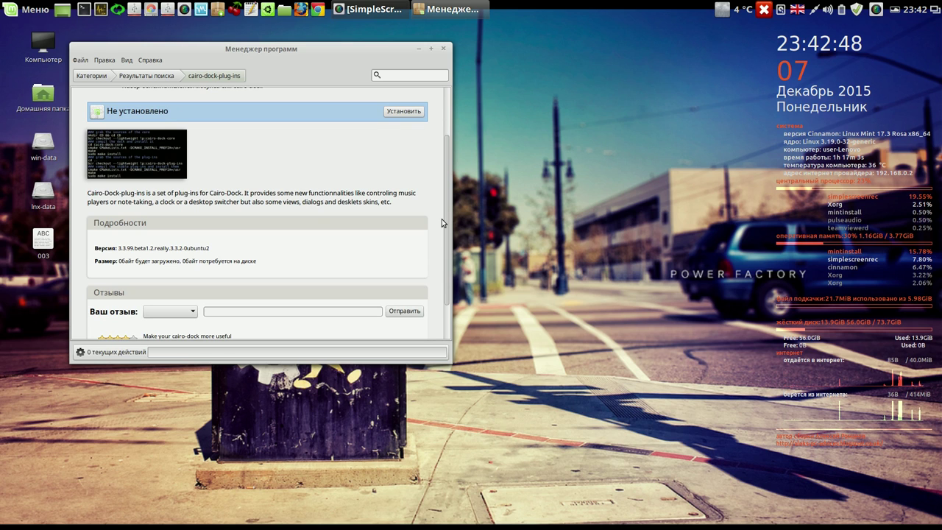
click(442, 48)
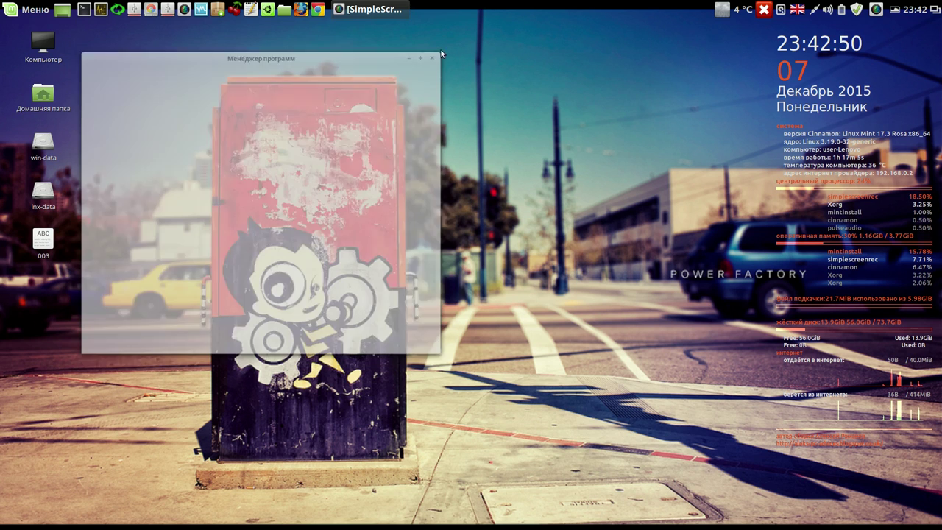
- Start Cairo-Dock with OpenGL acceleration, remembering that choice
click(36, 13)
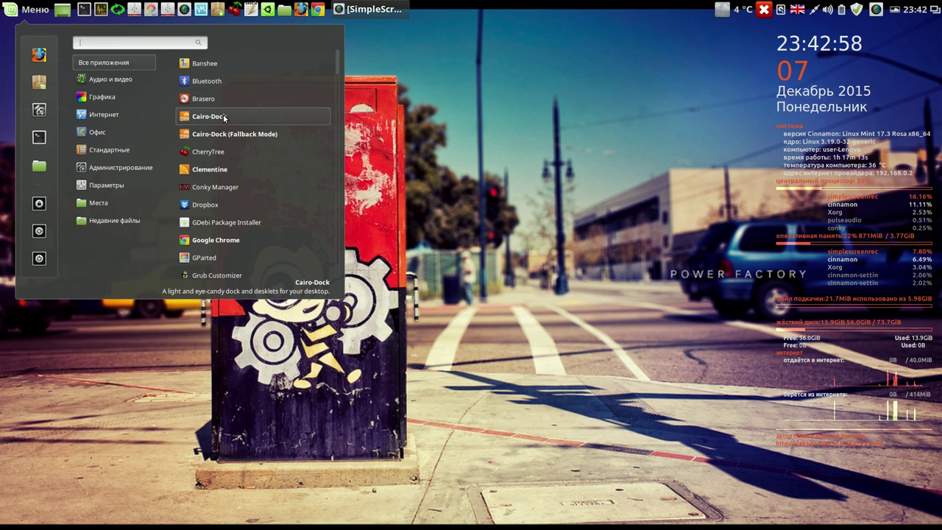
click(223, 116)
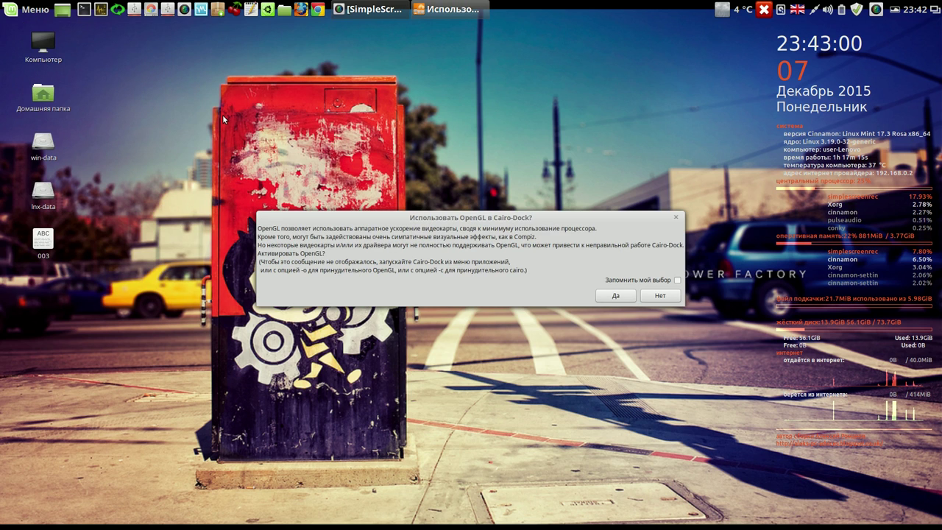
click(677, 280)
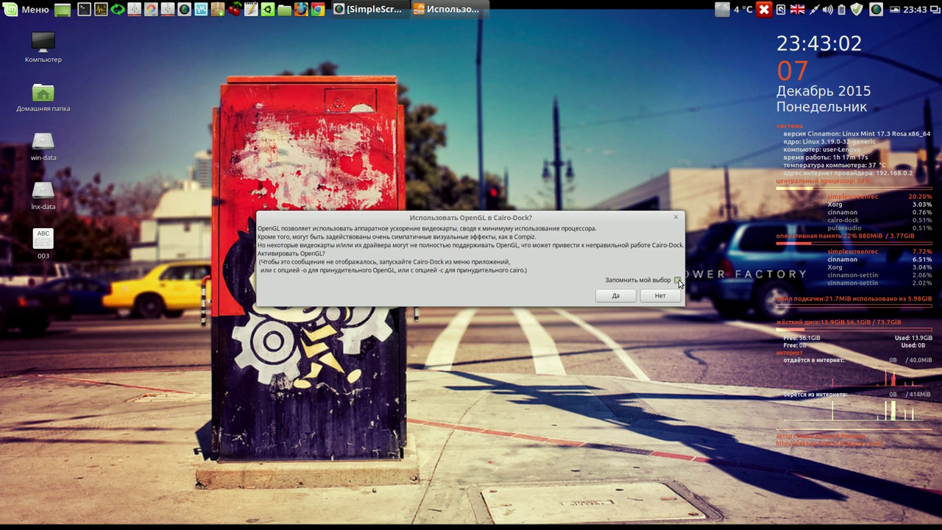
click(616, 296)
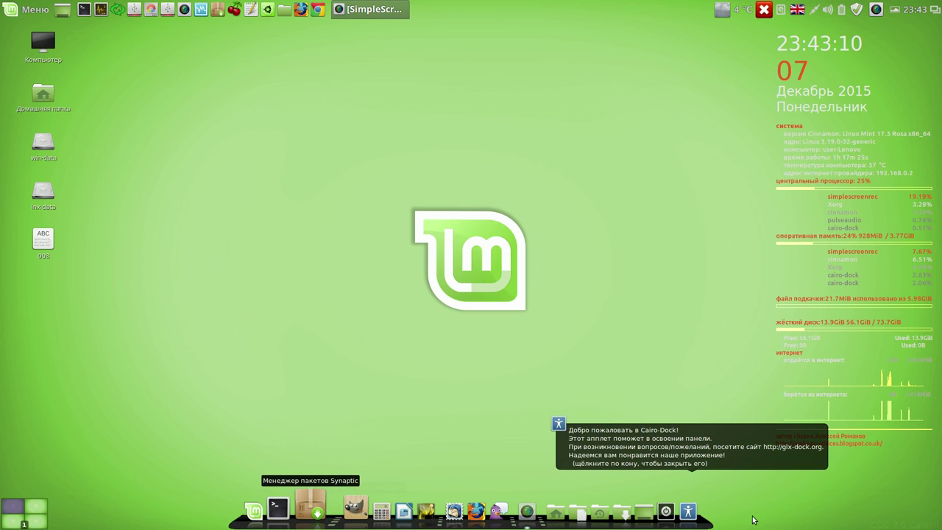
- Dismiss the welcome message and remove the Справка help applet from the dock
click(739, 442)
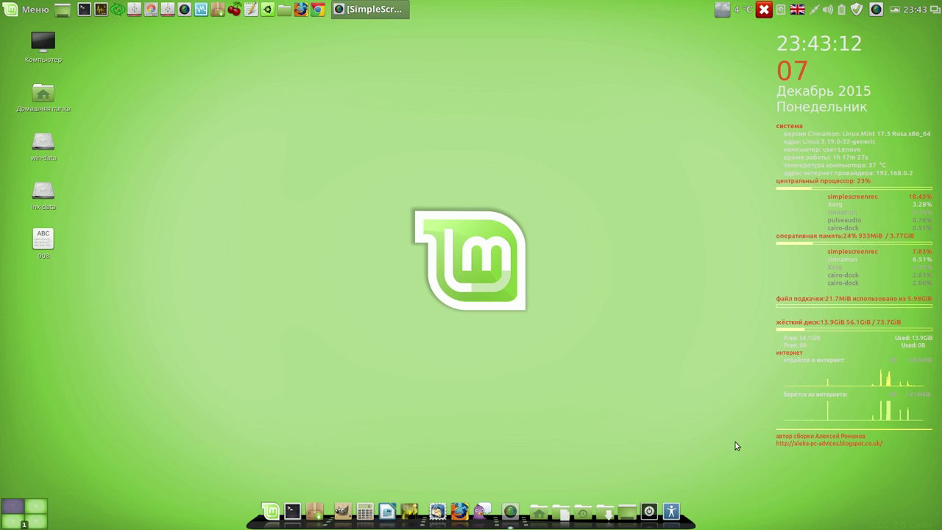
right_click(672, 508)
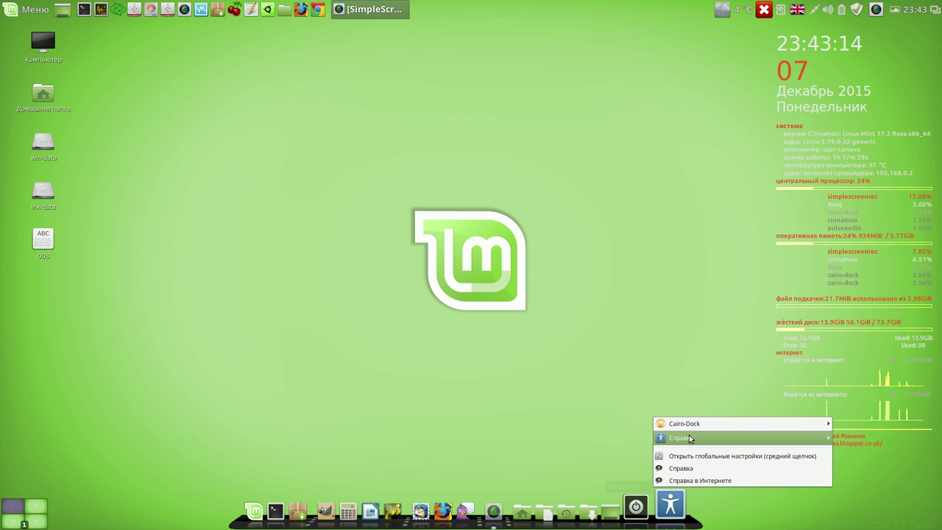
mouse_move(689, 438)
click(535, 461)
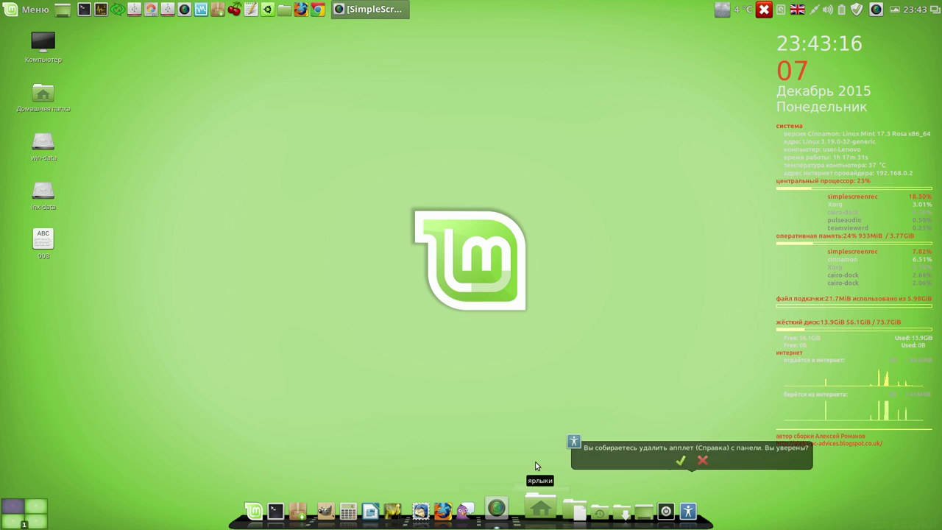
click(680, 460)
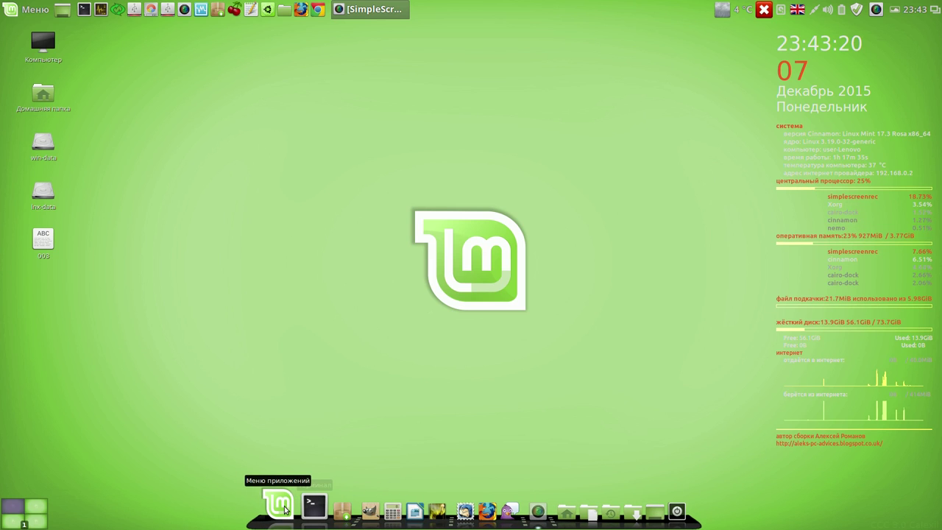
- Open the Cairo-Dock configuration window from the dock's context menu
right_click(269, 524)
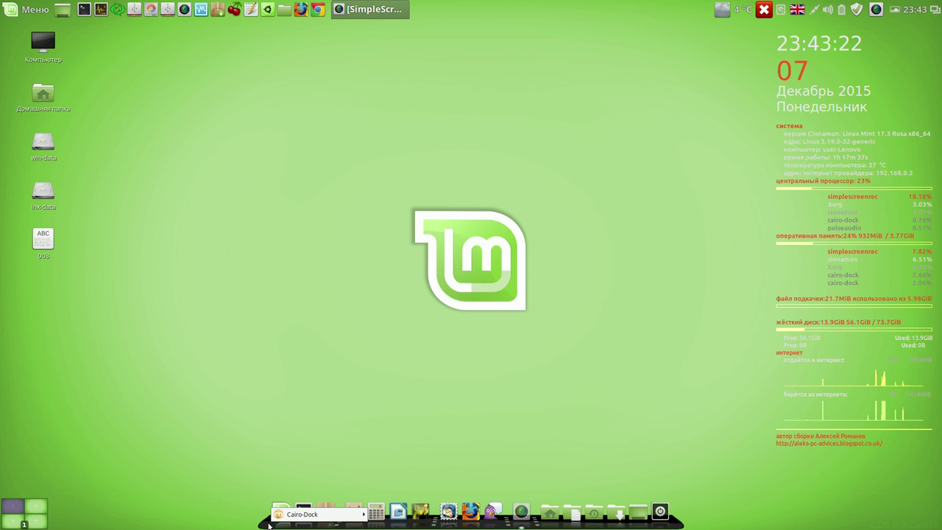
mouse_move(343, 518)
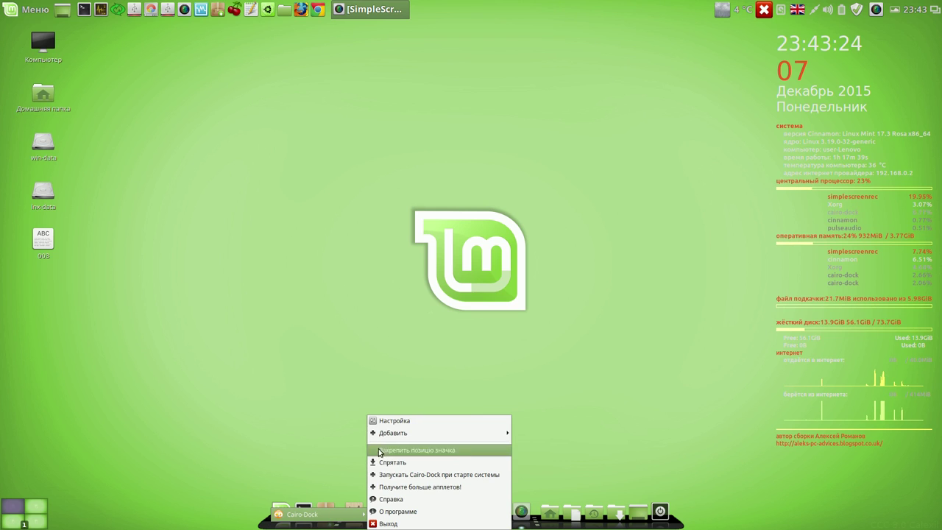
click(383, 422)
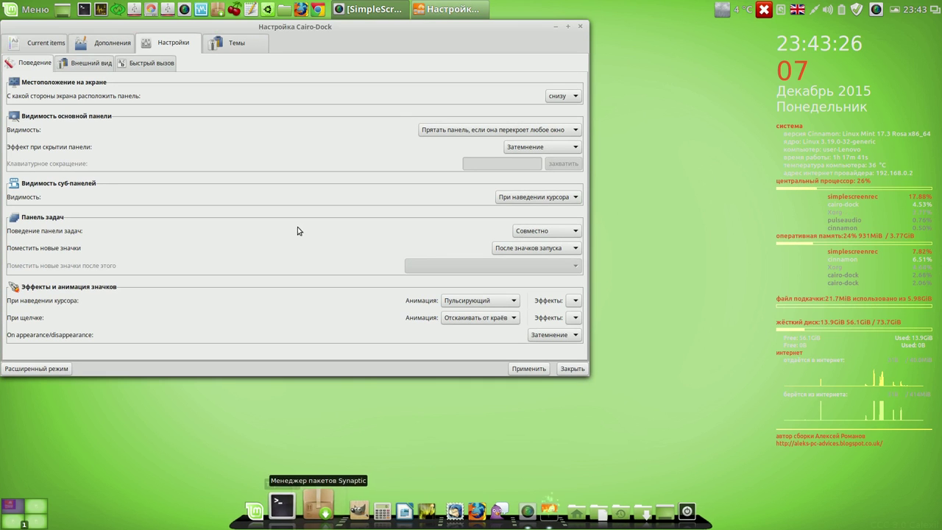
- Apply the Diamond dock theme and confirm the switch
click(233, 50)
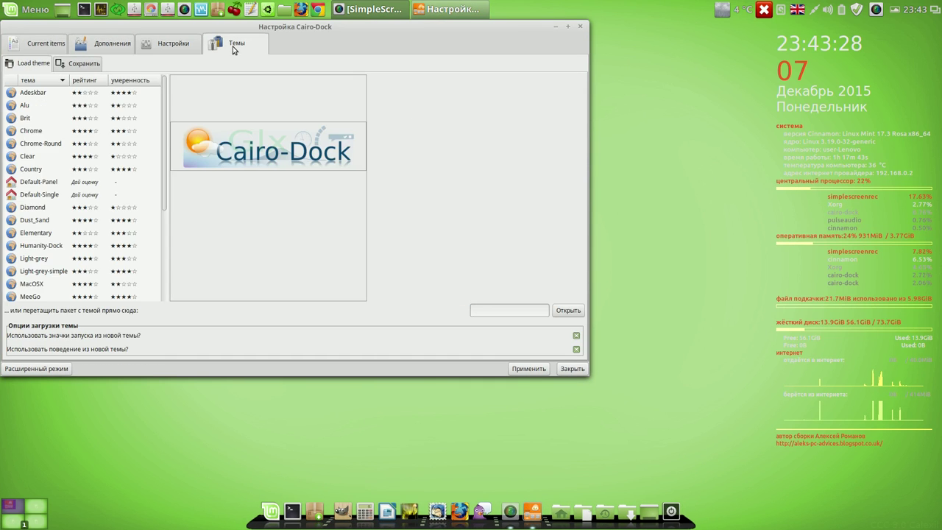
click(42, 206)
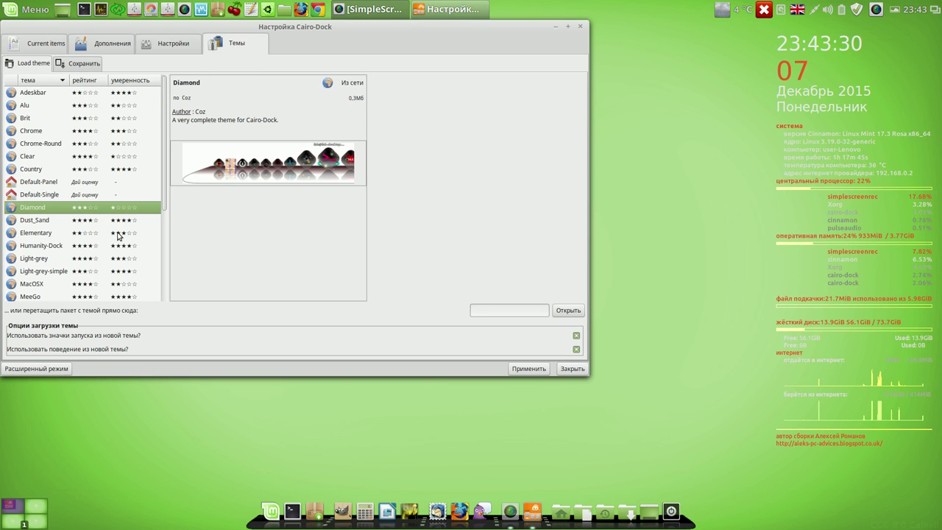
click(535, 369)
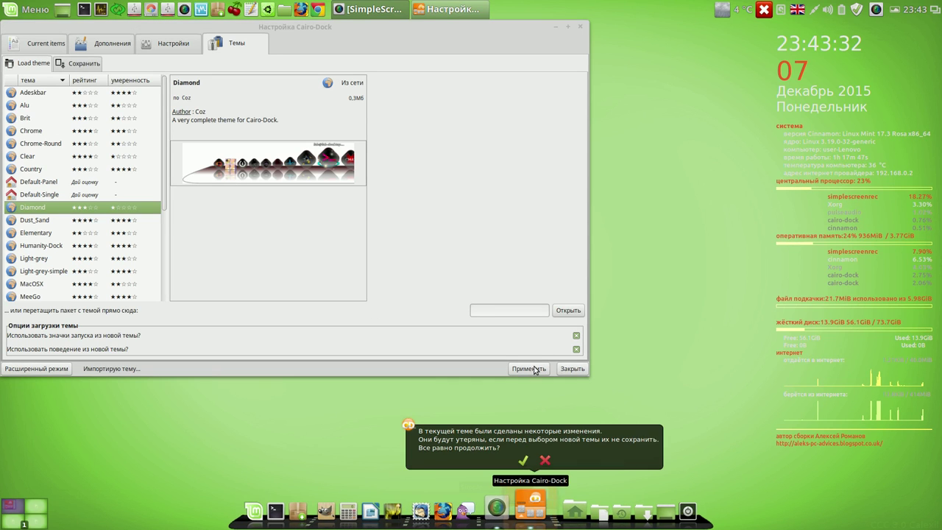
click(523, 461)
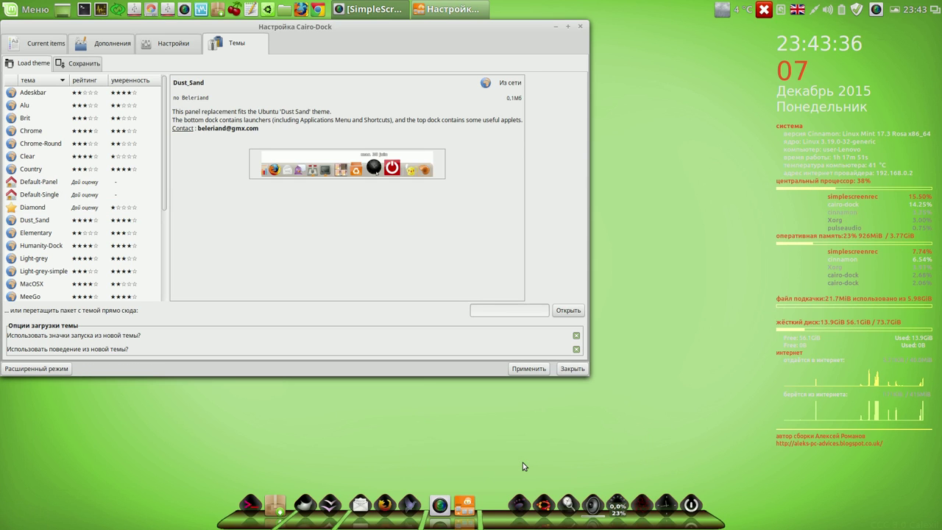
- Set the icons' hover effect to Фейерверк and apply it
click(173, 46)
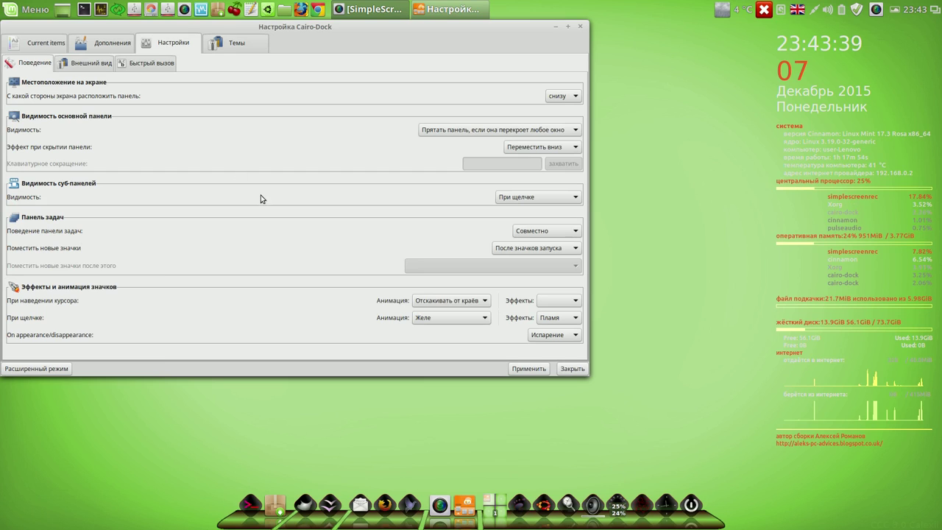
click(574, 302)
click(558, 370)
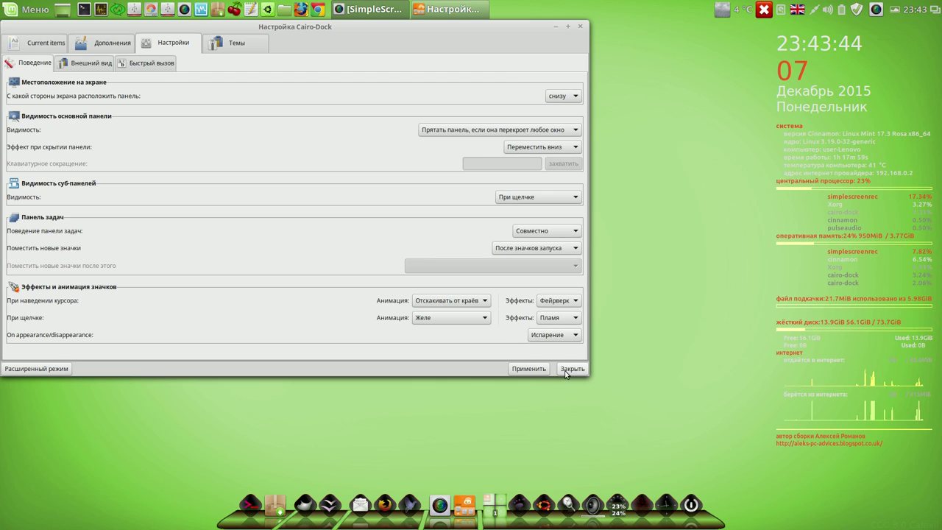
click(539, 370)
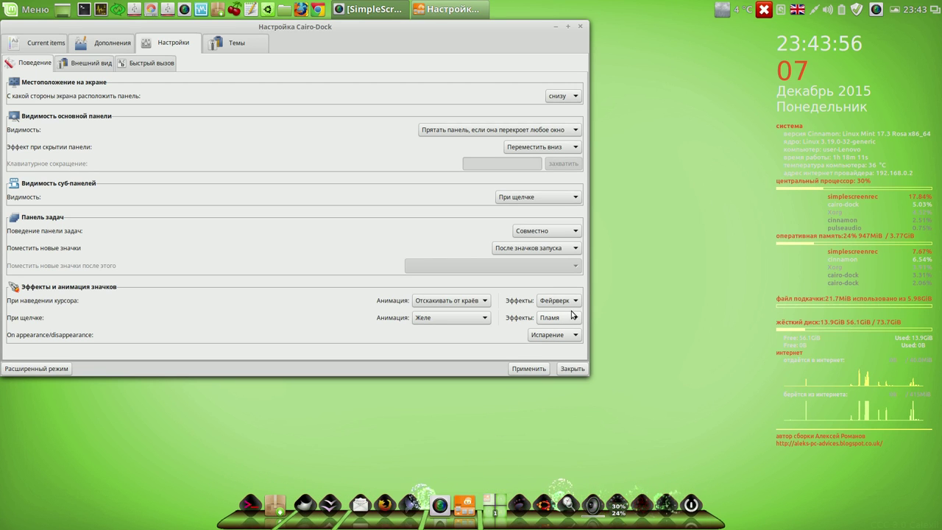
- Set hover animation to Вращение and click animation to Волна, apply, and close settings
click(480, 301)
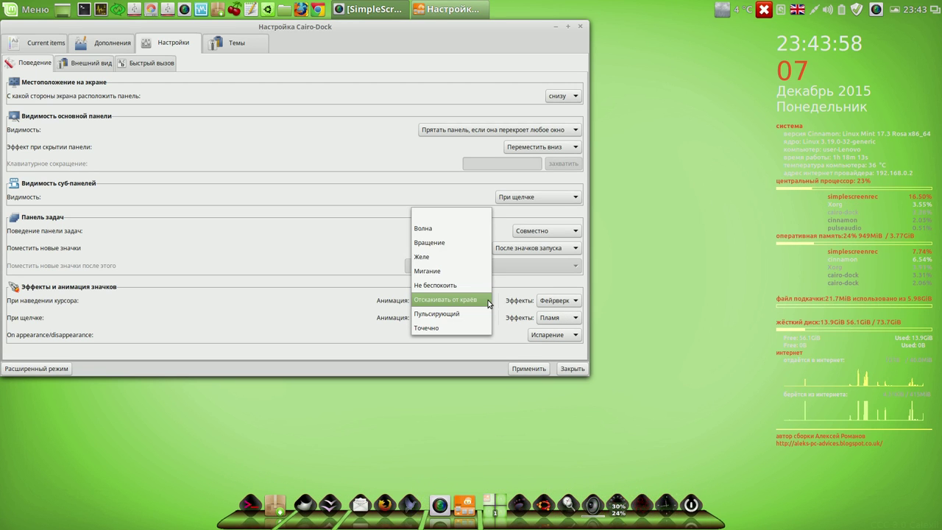
click(468, 246)
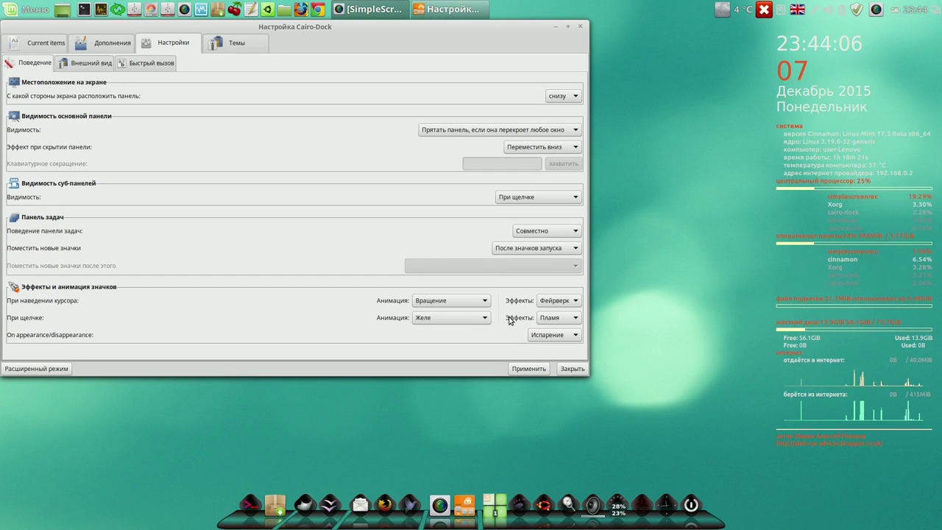
click(484, 318)
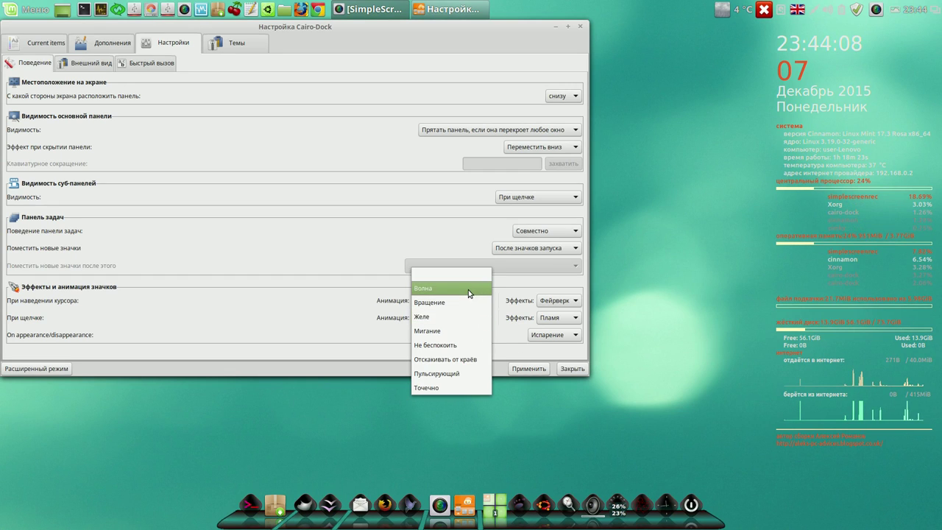
click(468, 289)
click(533, 369)
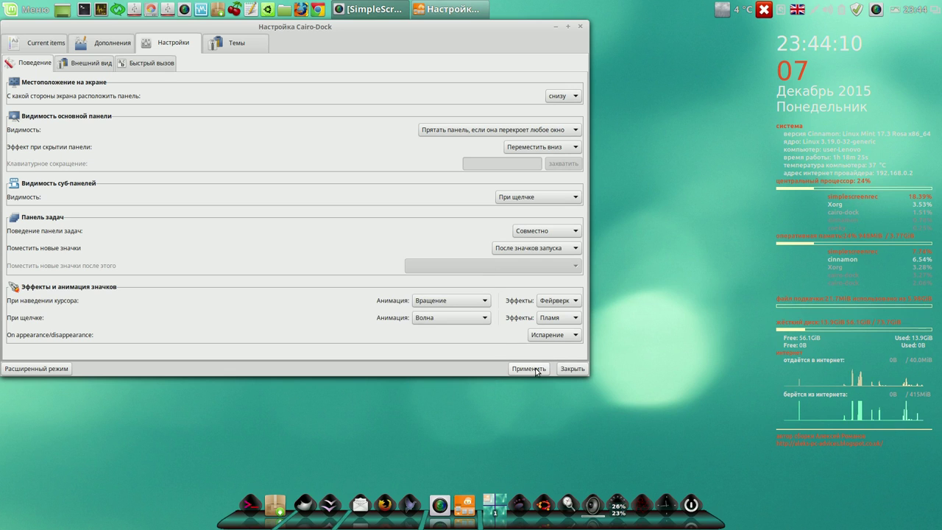
click(571, 368)
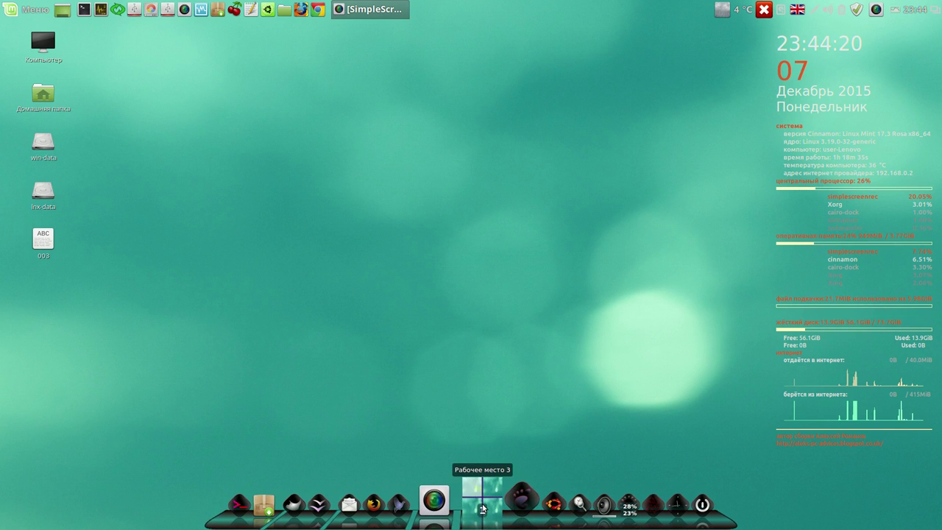
- Launch LibreOffice Writer from the dock, close it, then show the volume applet's level
mouse_move(867, 468)
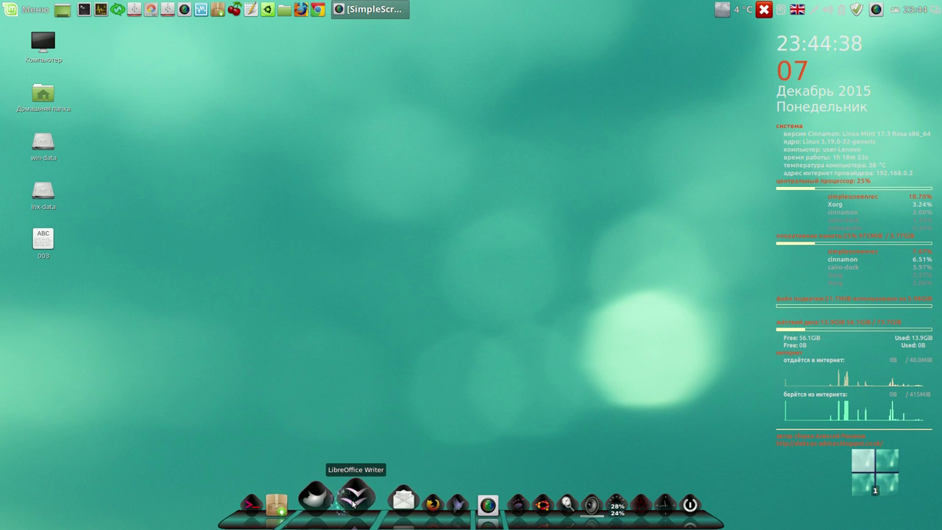
click(360, 503)
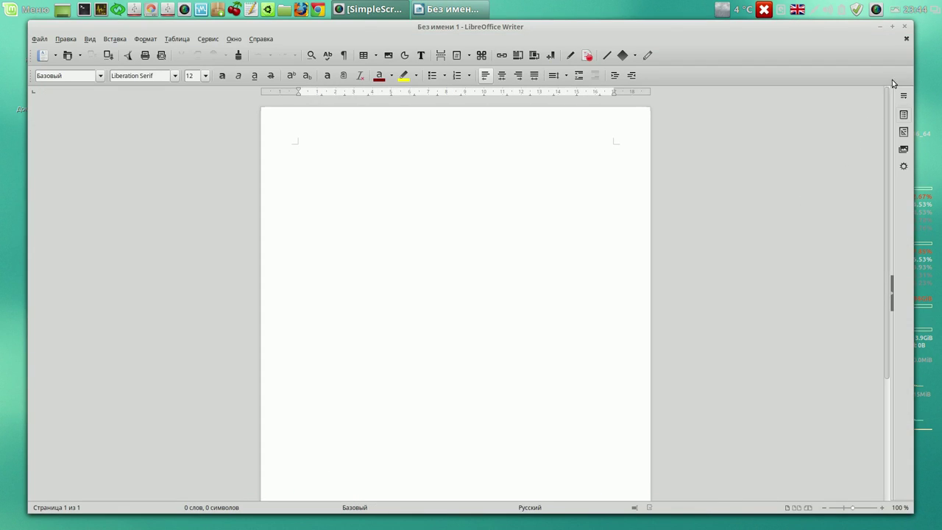
click(906, 26)
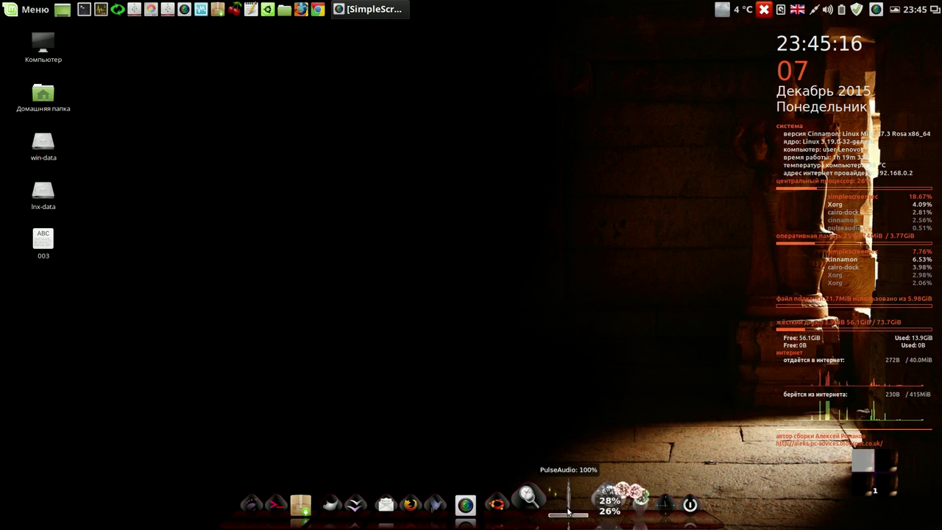
click(571, 502)
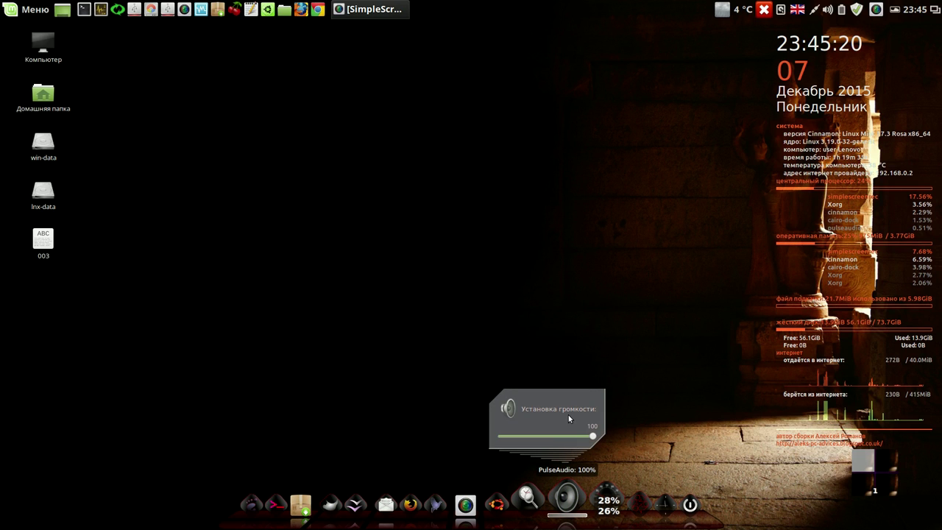
- Remove the Управление звуком volume applet from the dock and confirm
right_click(566, 505)
mouse_move(688, 442)
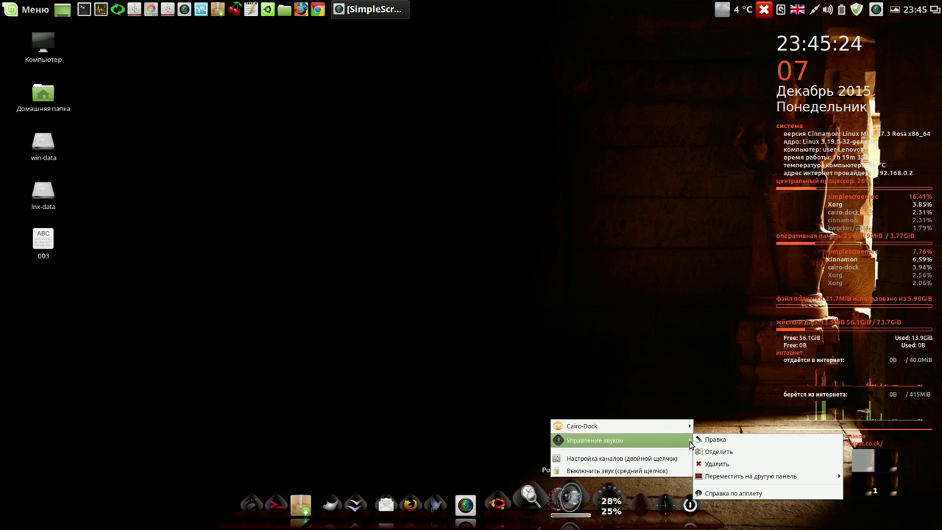
click(710, 464)
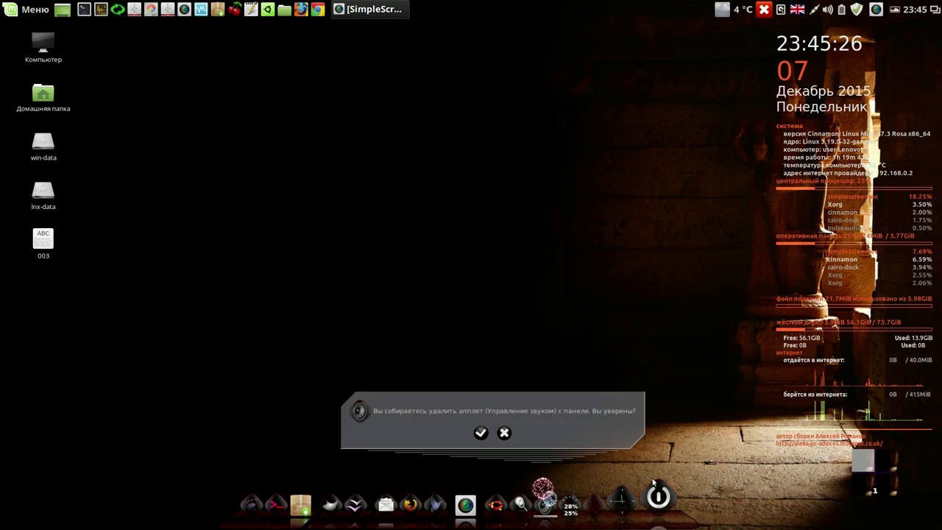
click(480, 433)
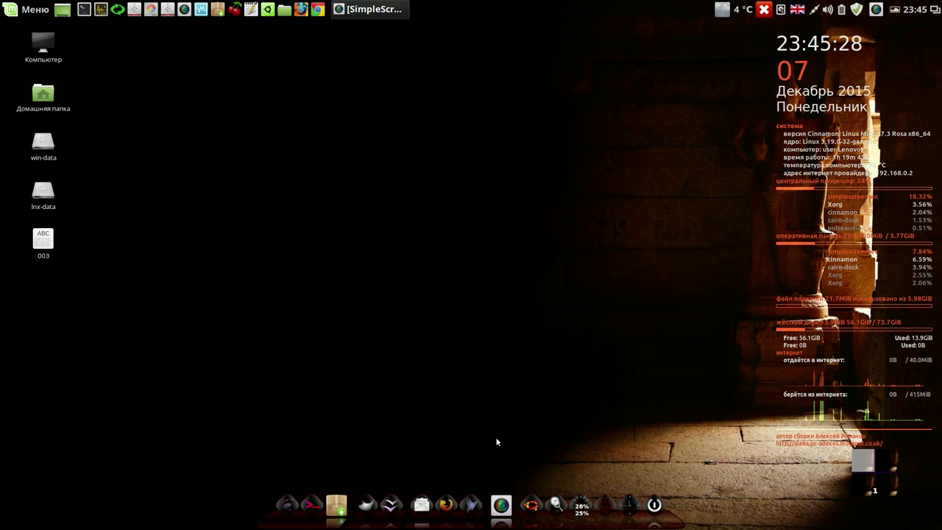
- Remove the Часы clock applet from the dock and confirm, leaving the trash untouched
right_click(605, 503)
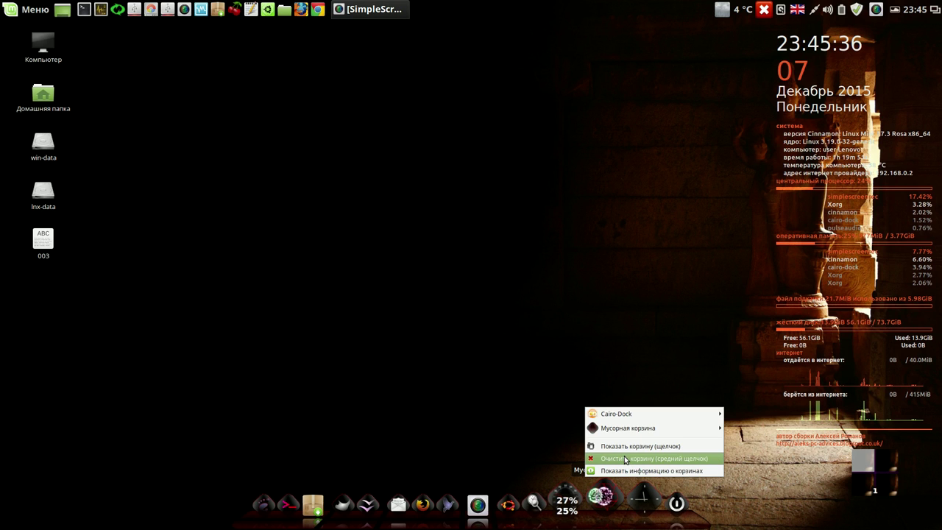
click(514, 348)
right_click(627, 498)
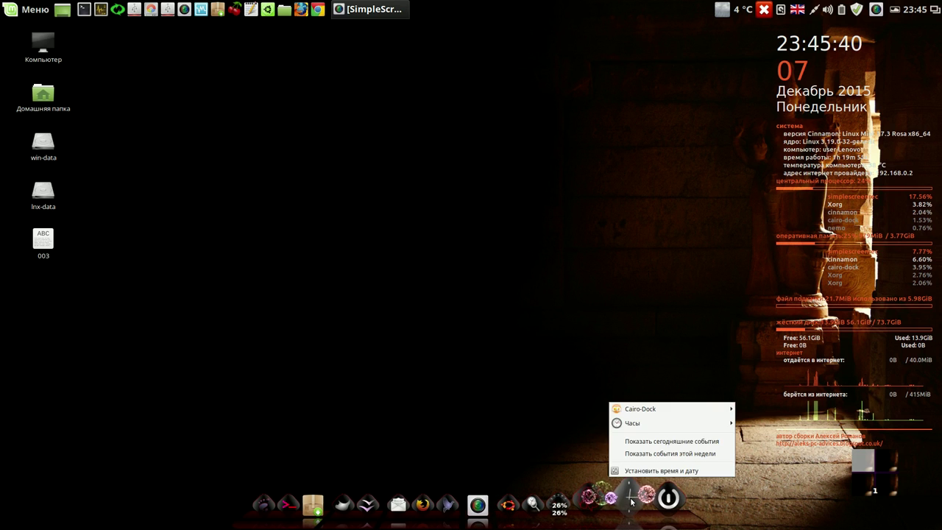
mouse_move(674, 422)
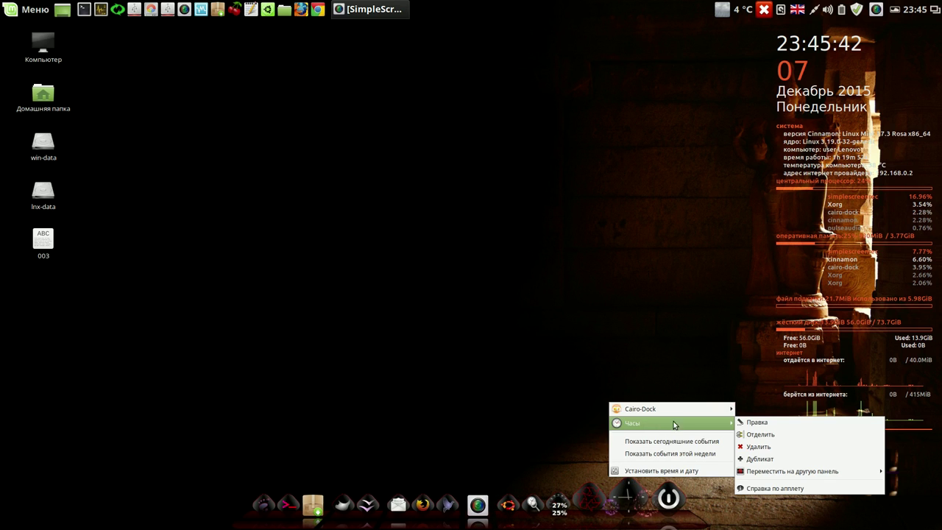
click(771, 451)
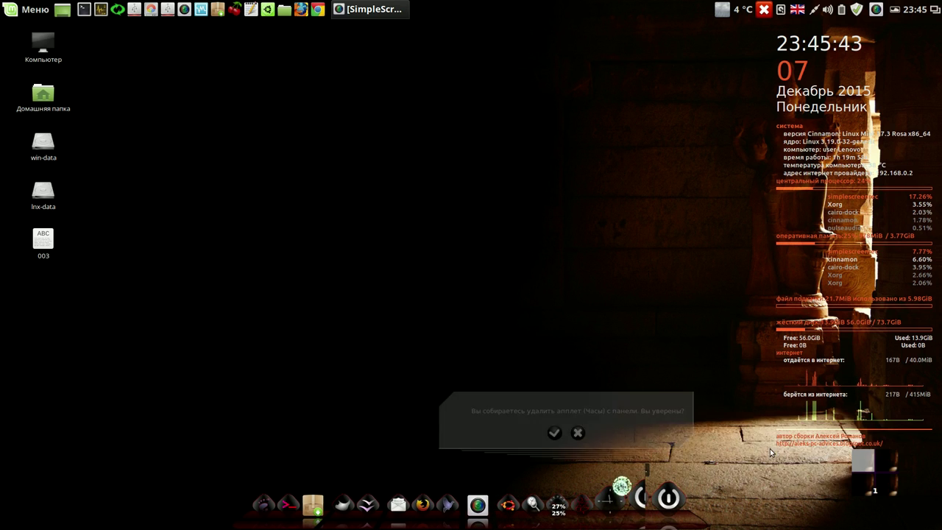
click(556, 433)
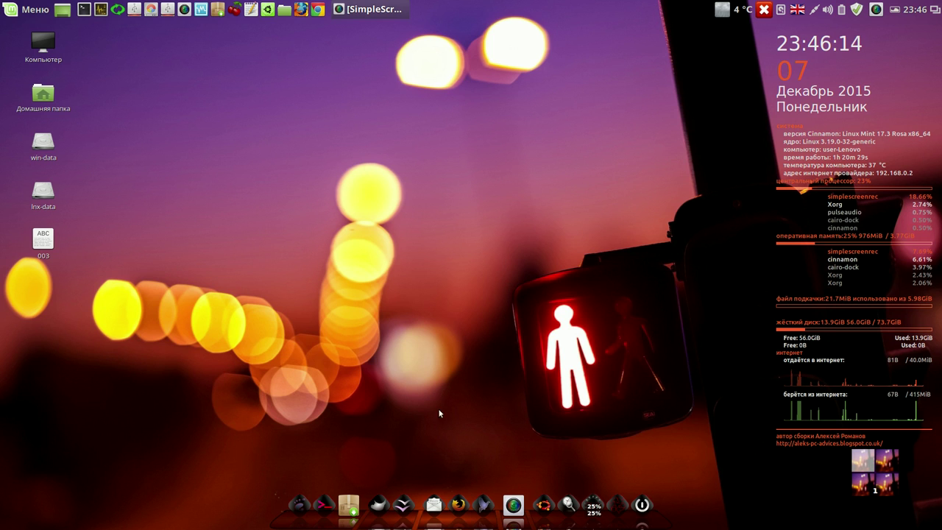
- Remove the Thunderbird and GIMP launchers from the dock, confirming each deletion
right_click(433, 500)
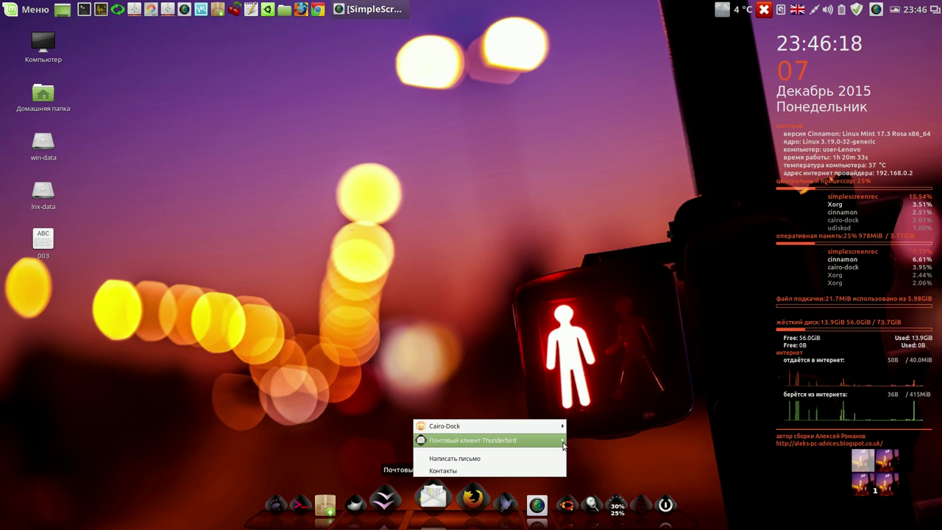
mouse_move(562, 445)
click(594, 451)
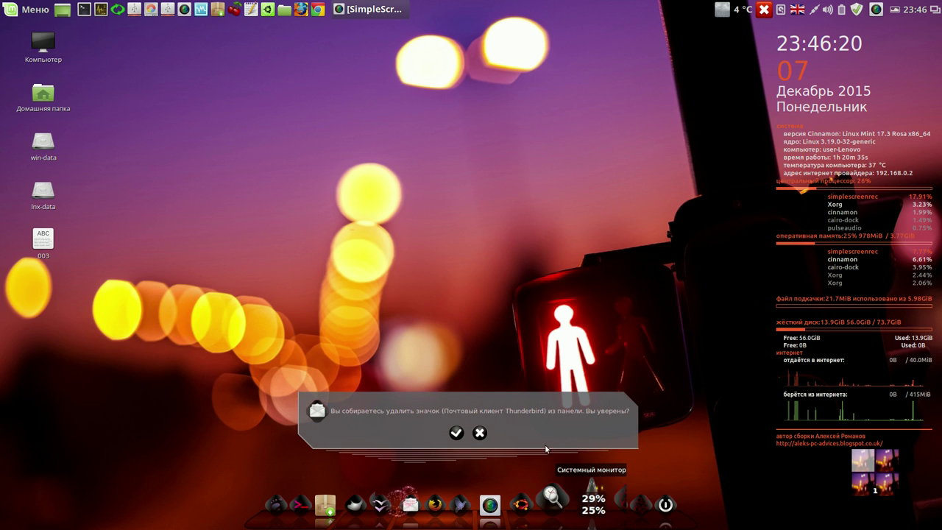
click(454, 433)
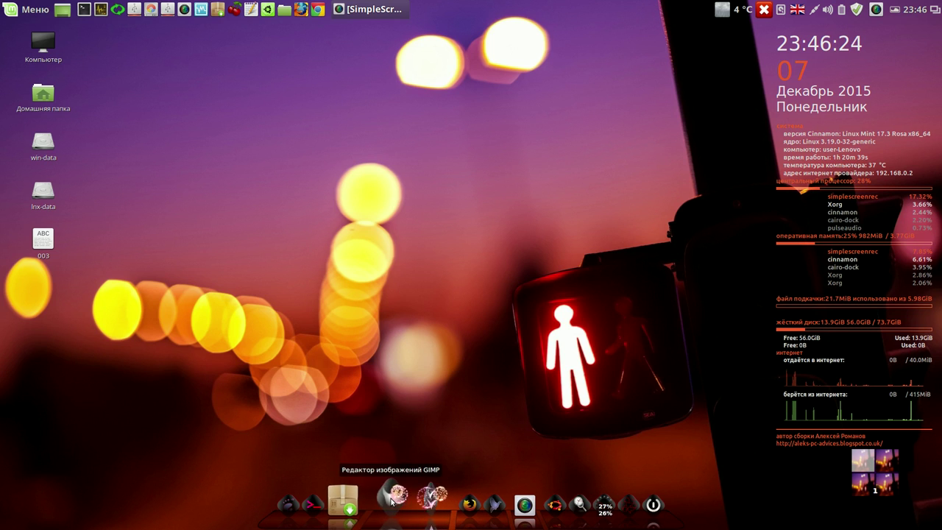
mouse_move(500, 469)
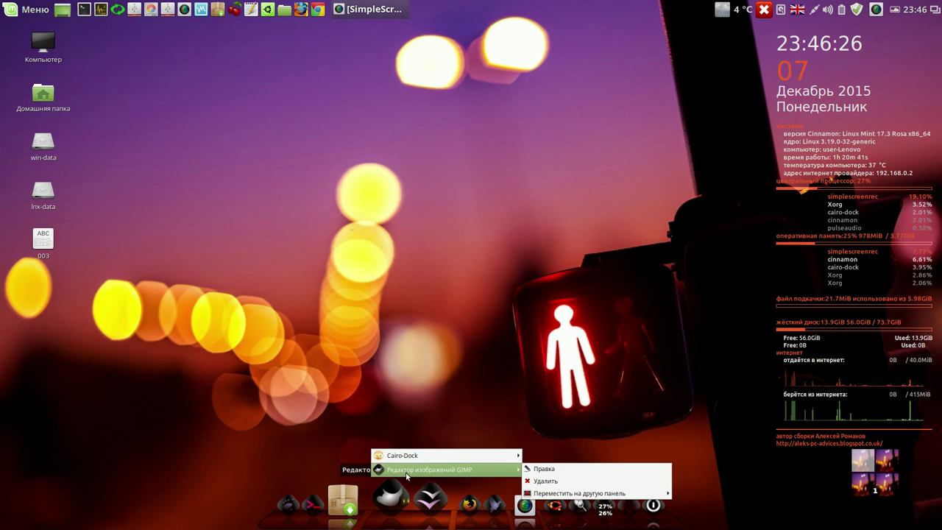
click(559, 480)
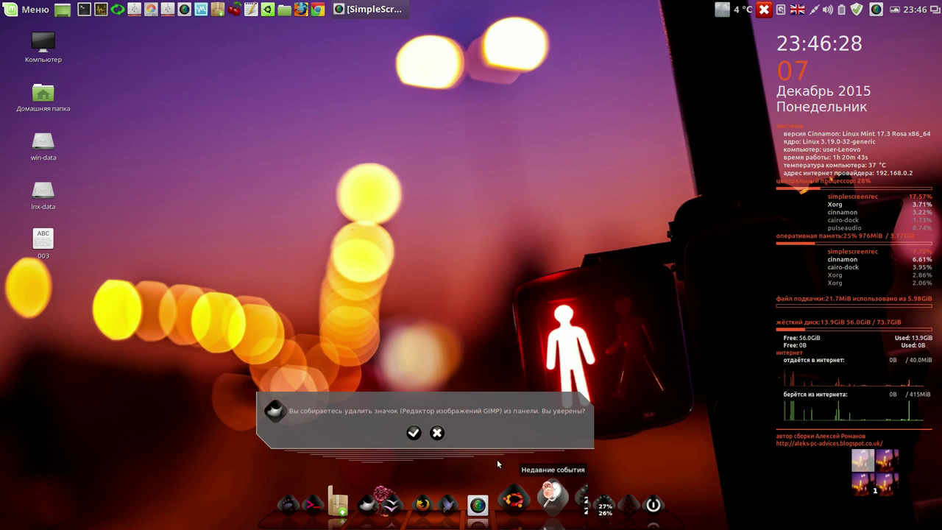
click(414, 434)
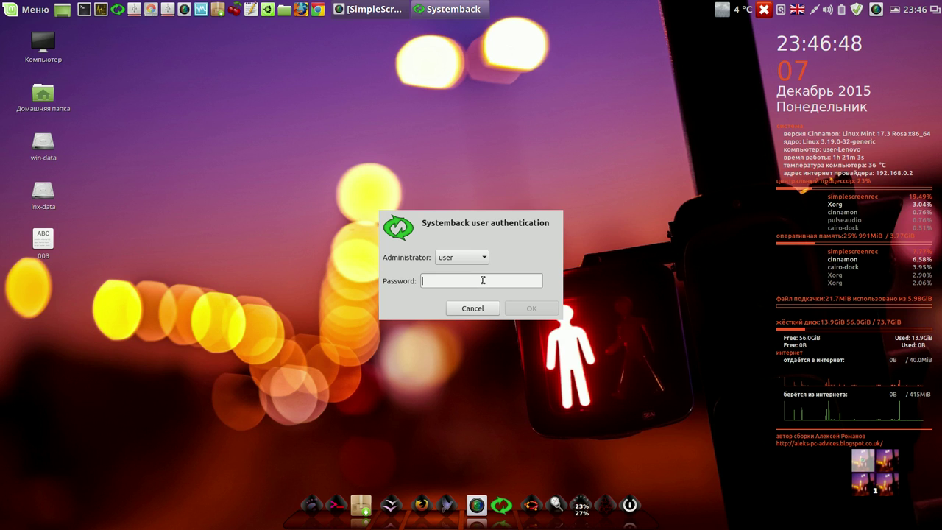
- Enter the administrator password to open Systemback and move its window up and right
text(••••)
click(531, 307)
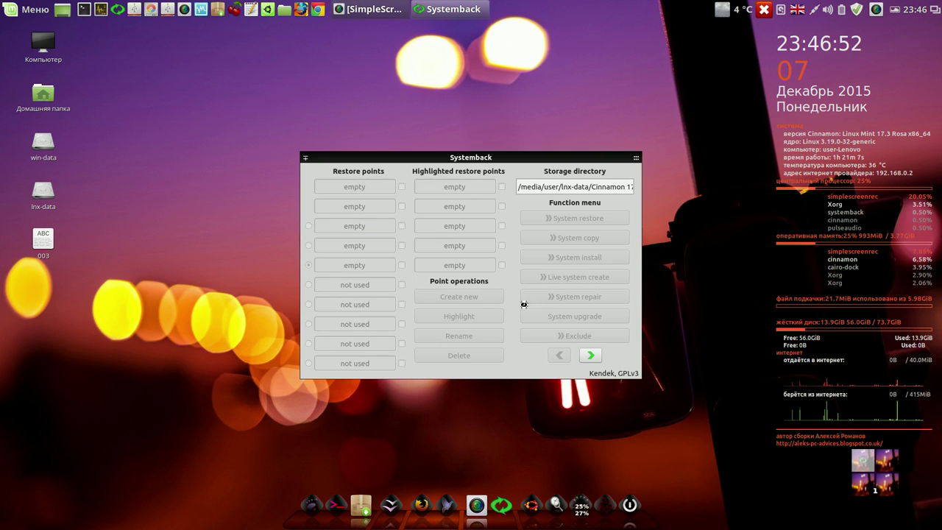
drag(576, 161, 642, 96)
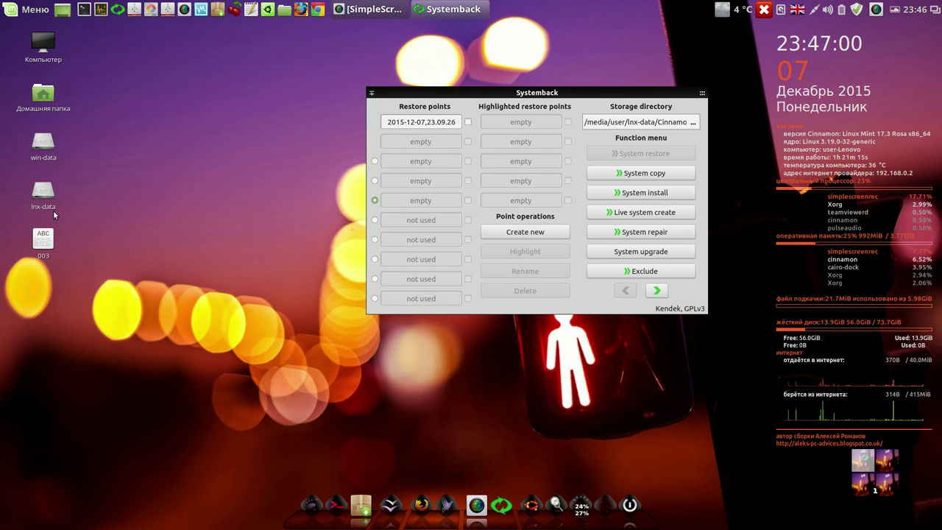
- Permanently delete the 003 file from the desktop
right_click(44, 237)
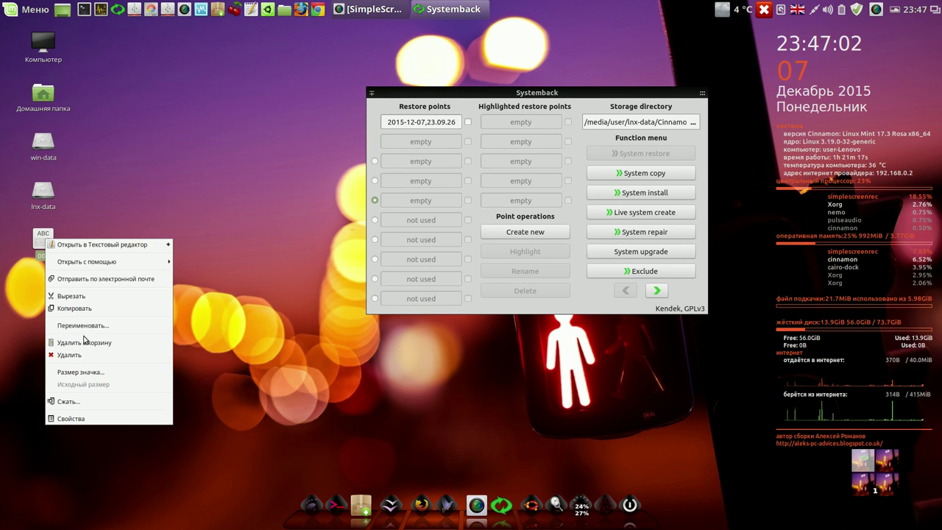
click(86, 357)
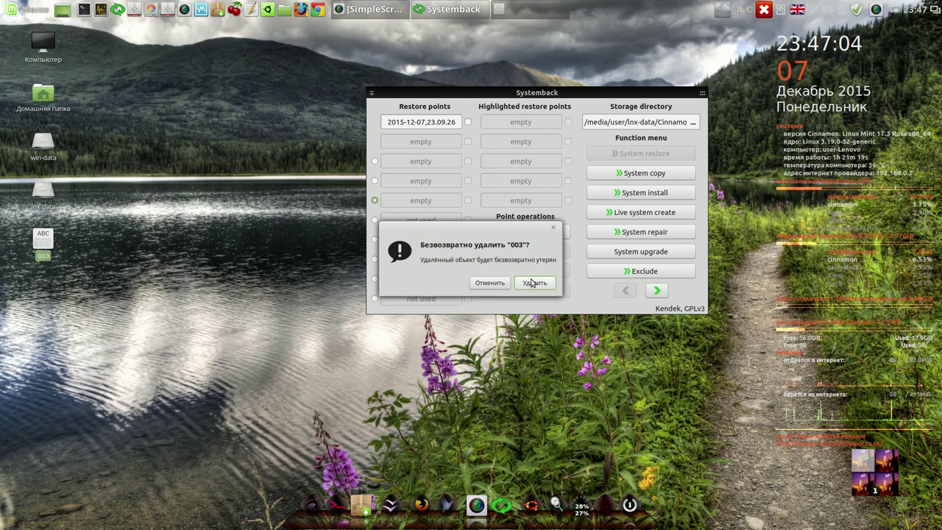
click(536, 281)
- Unmount the lnx-data drive and open the home folder in the file manager
right_click(42, 194)
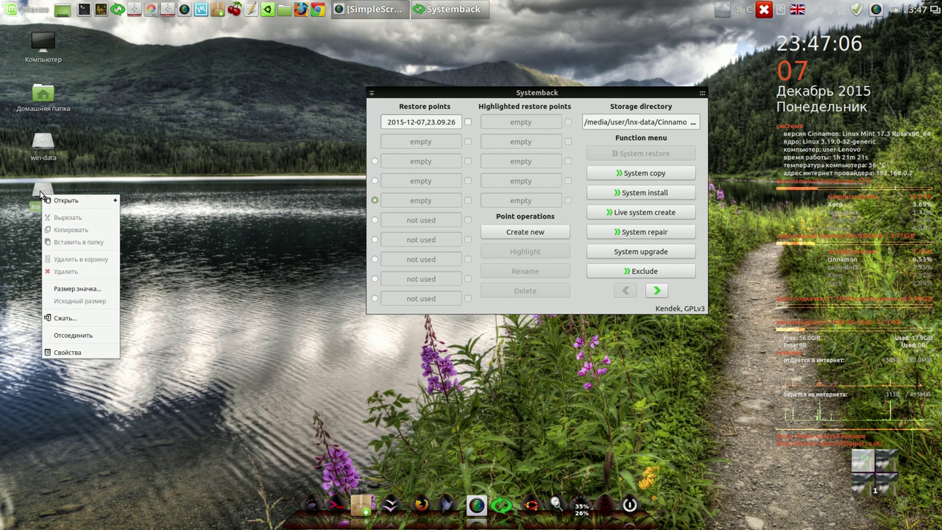
click(77, 334)
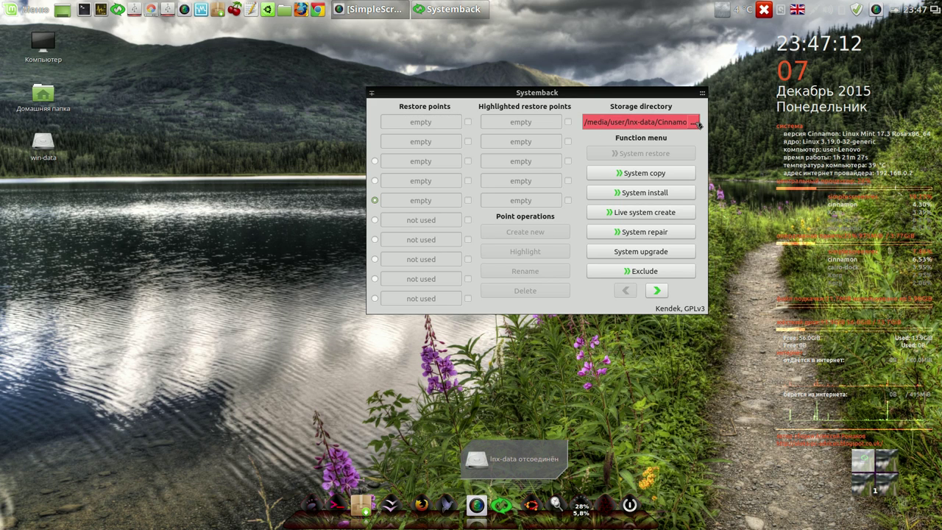
click(284, 10)
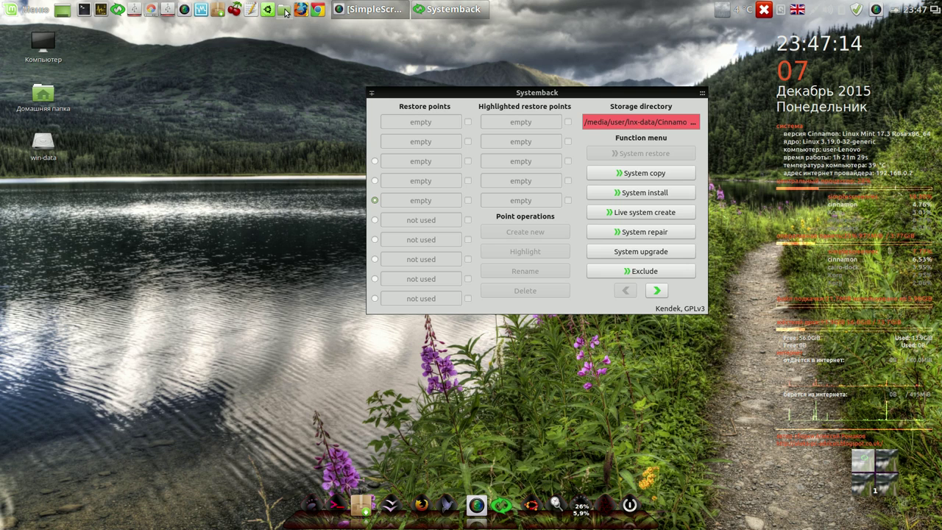
- Mount the lnx-data drive from the Nemo sidebar, then close that window
click(30, 251)
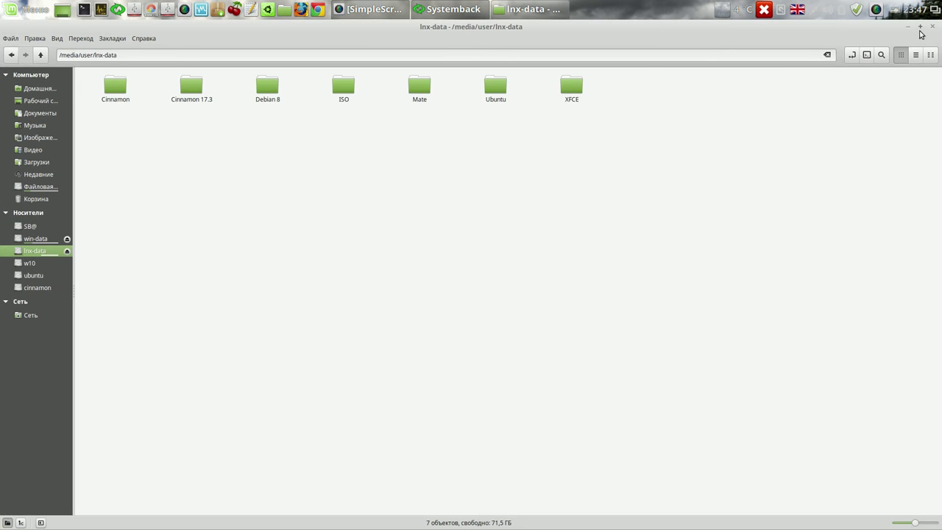
click(920, 28)
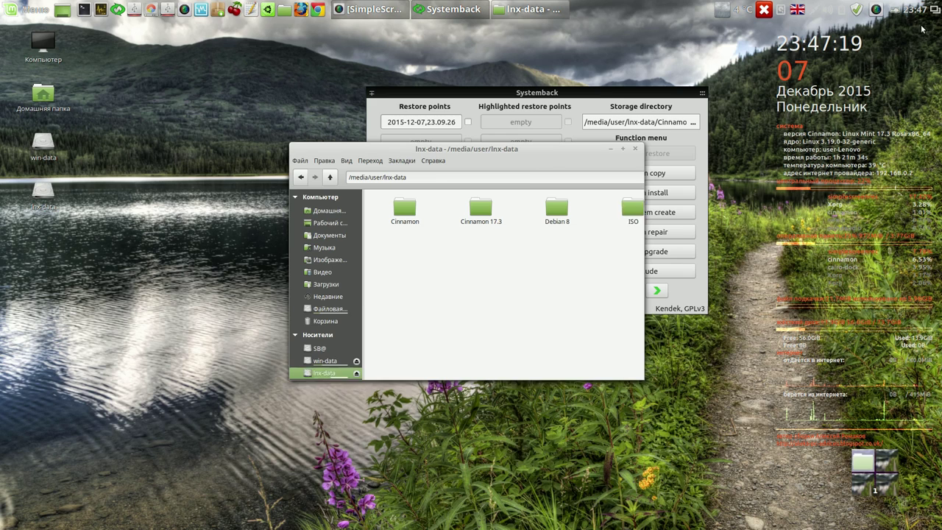
click(636, 149)
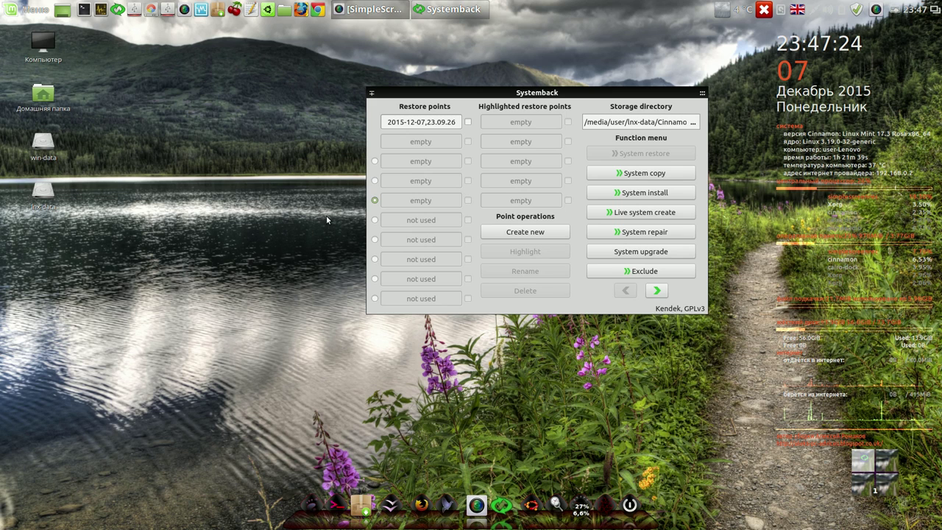
- Browse lnx-data's Cinnamon 17.3 folders 003 and 004, then close Nemo
click(289, 11)
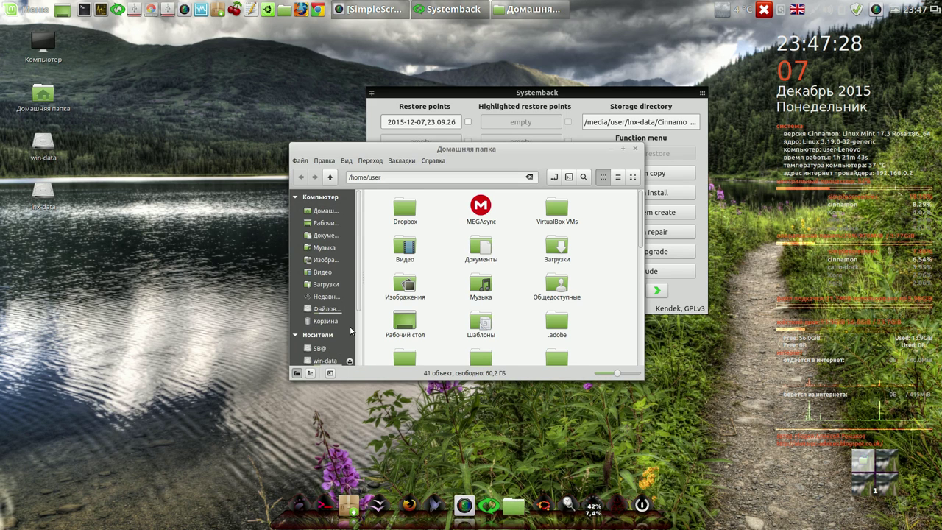
scroll(349, 331, down, 3)
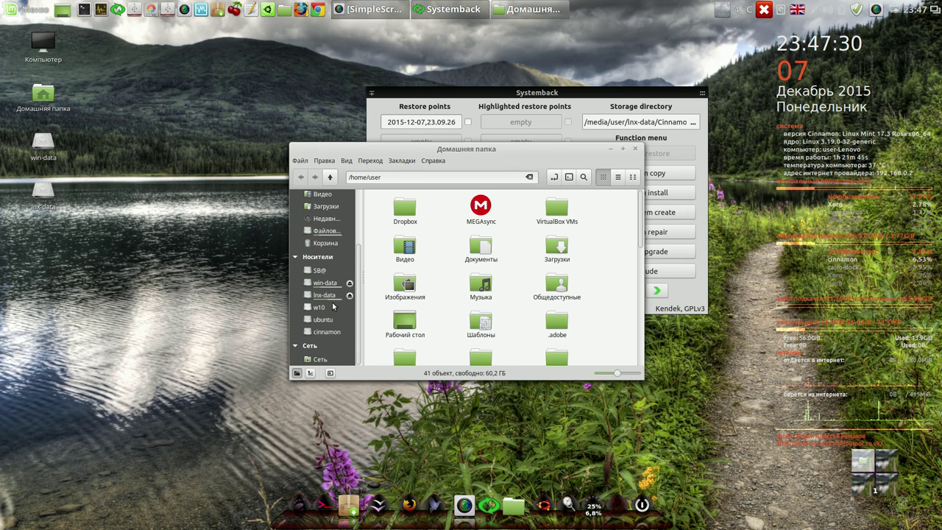
click(331, 295)
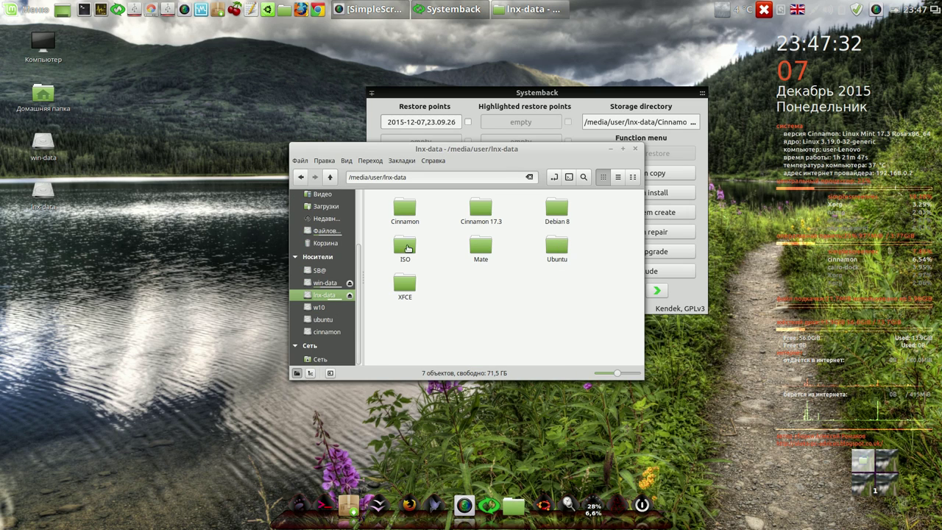
double_click(481, 210)
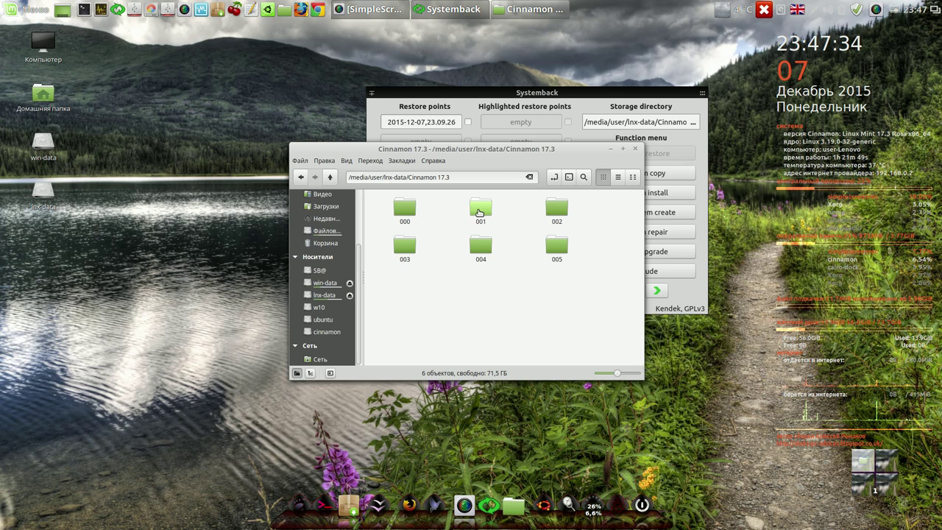
double_click(413, 248)
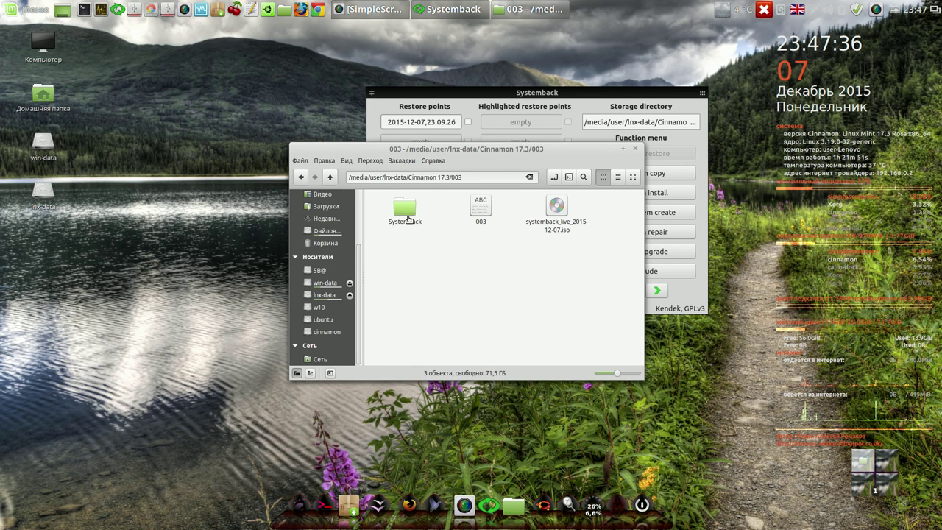
click(329, 179)
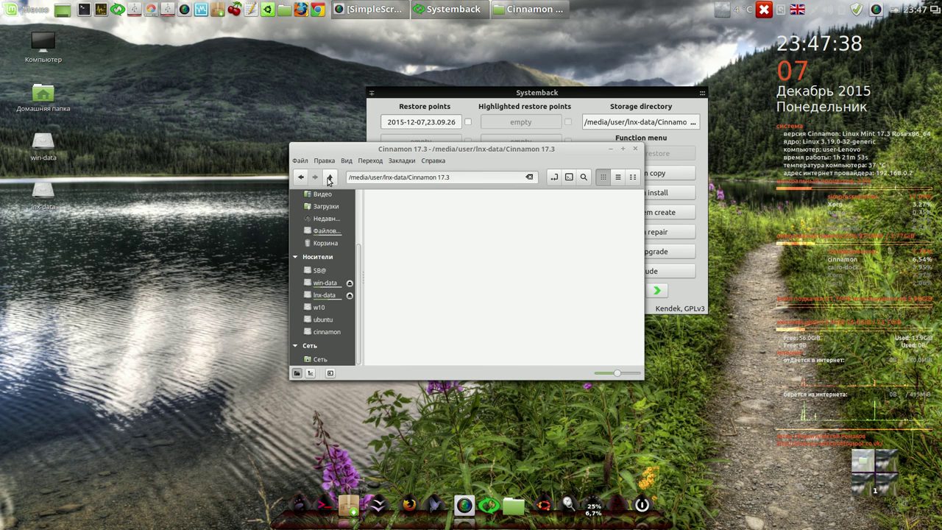
double_click(476, 251)
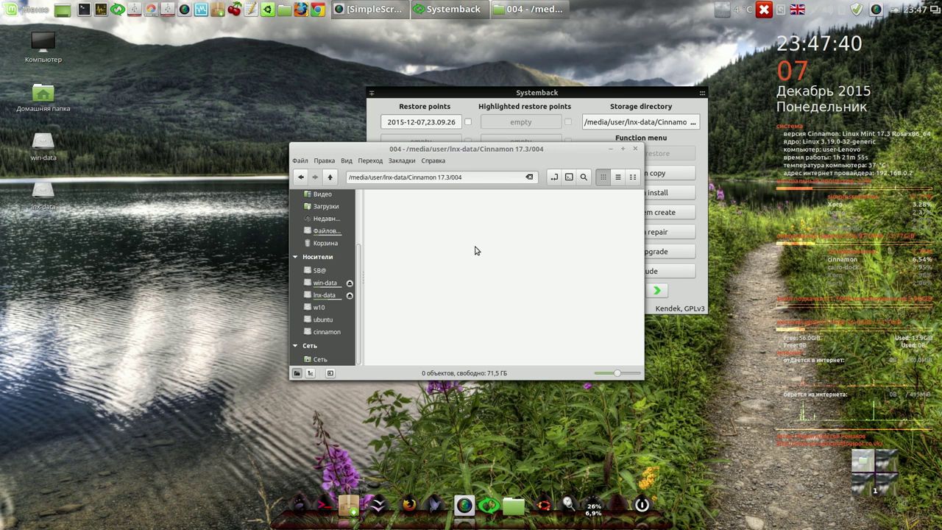
click(634, 149)
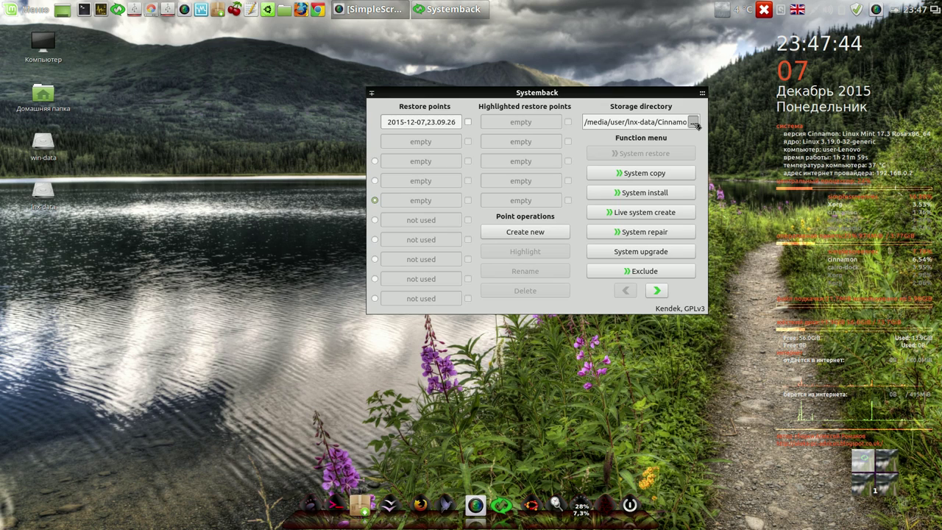
- Set Systemback's storage directory to media/user/lnx-data/Cinnamon 17.3/004
click(693, 123)
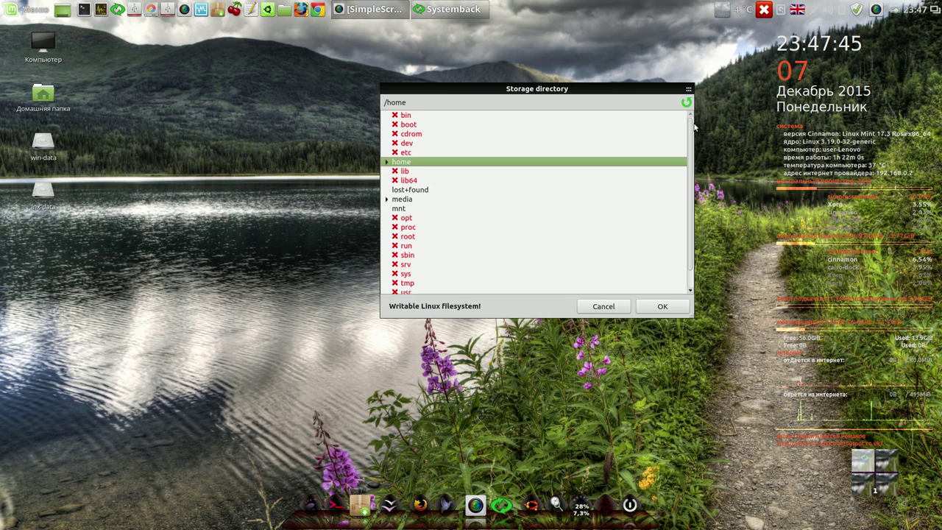
click(386, 200)
click(396, 208)
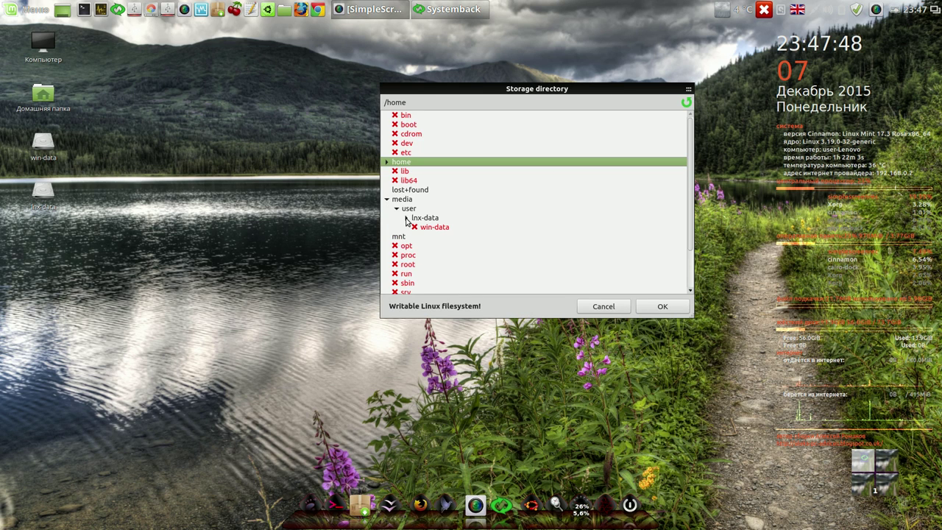
click(407, 218)
click(415, 236)
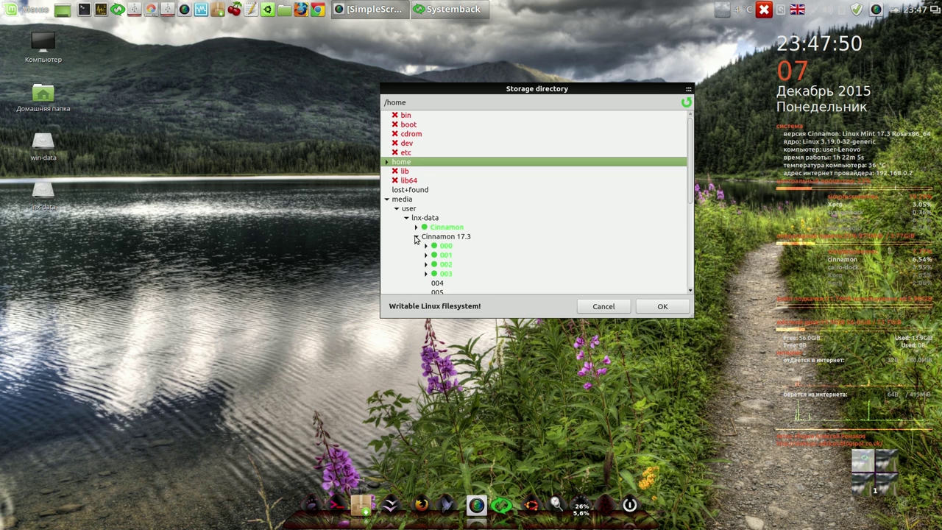
click(438, 284)
click(655, 306)
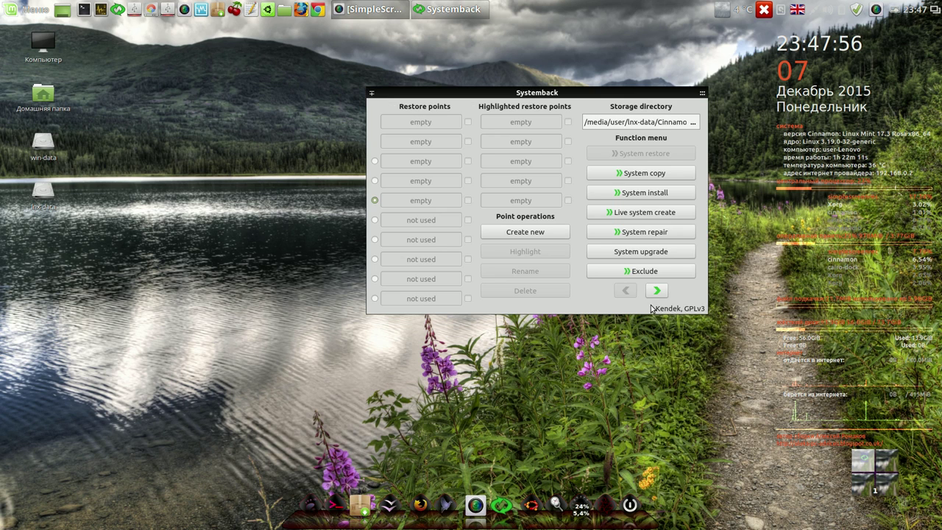
- Create a new restore point, pause the screen recording, and close Systemback
click(553, 232)
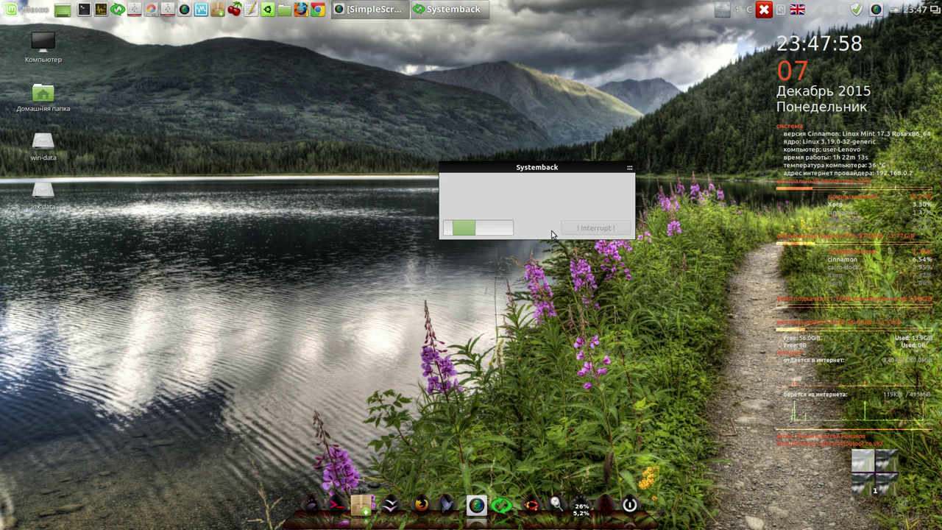
drag(583, 167, 704, 46)
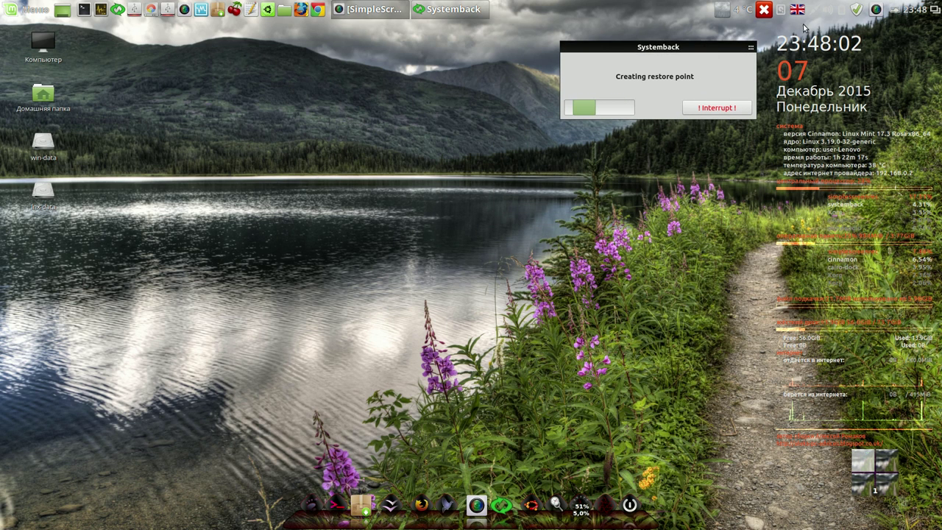
click(876, 9)
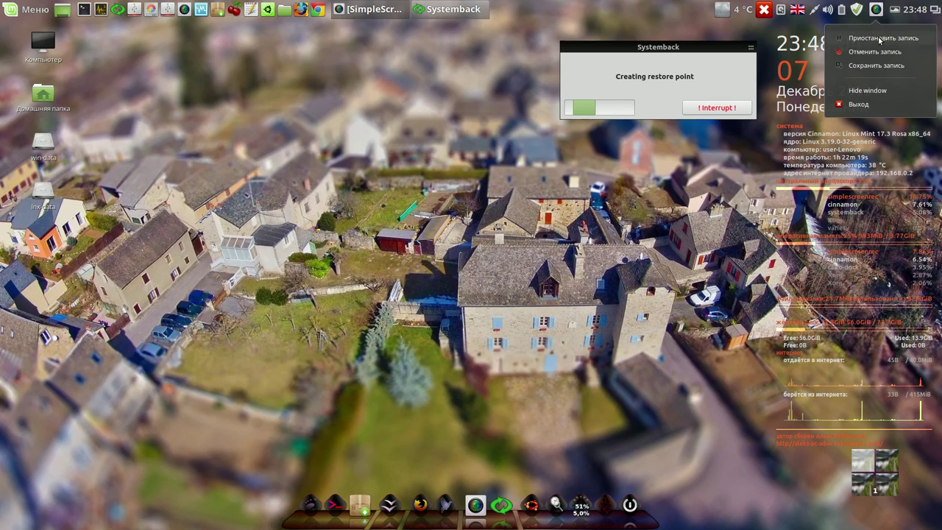
click(879, 38)
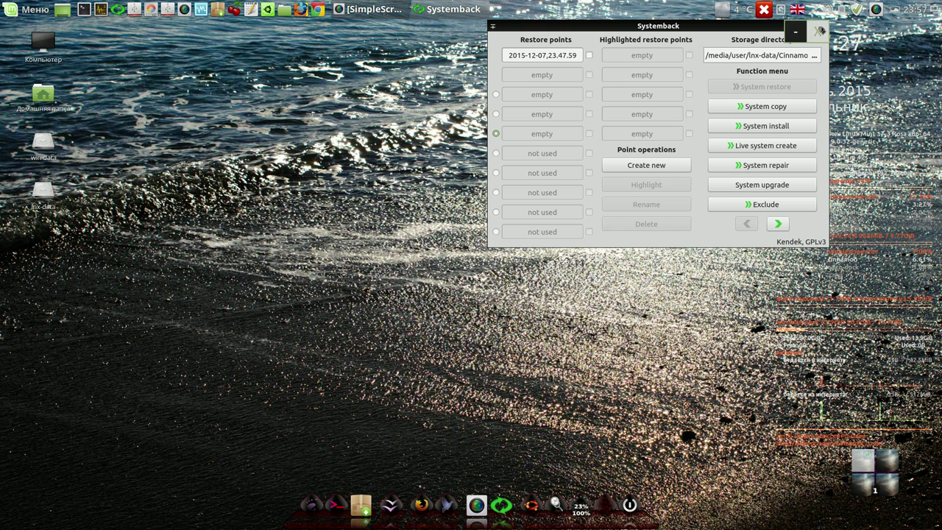
click(819, 31)
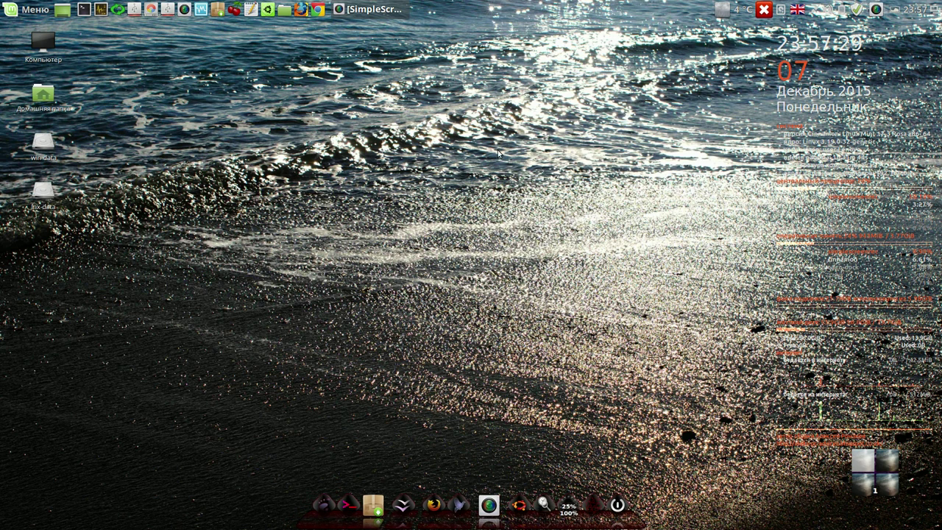
right_click(877, 12)
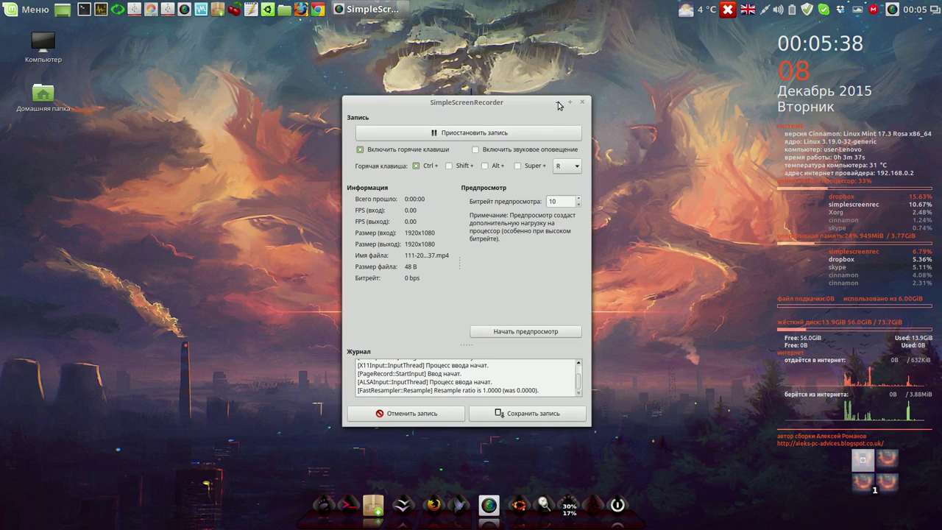
click(558, 106)
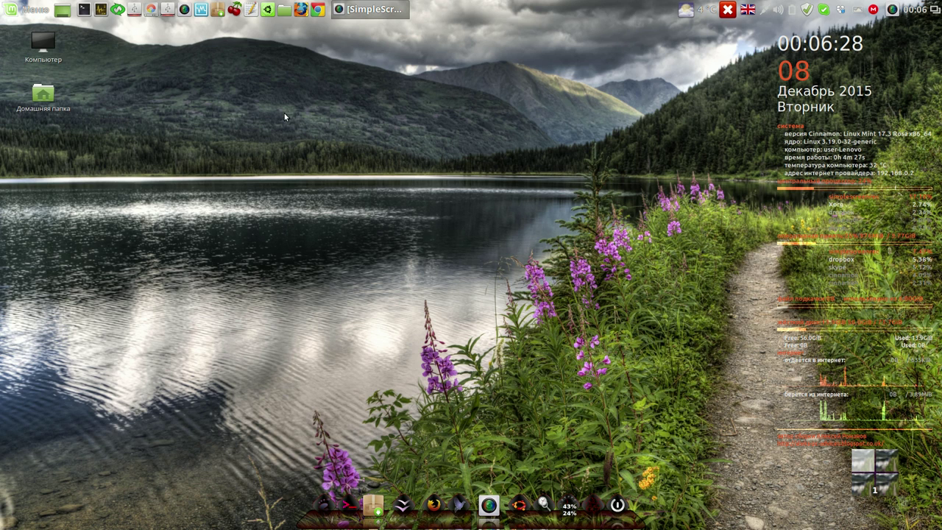
click(284, 11)
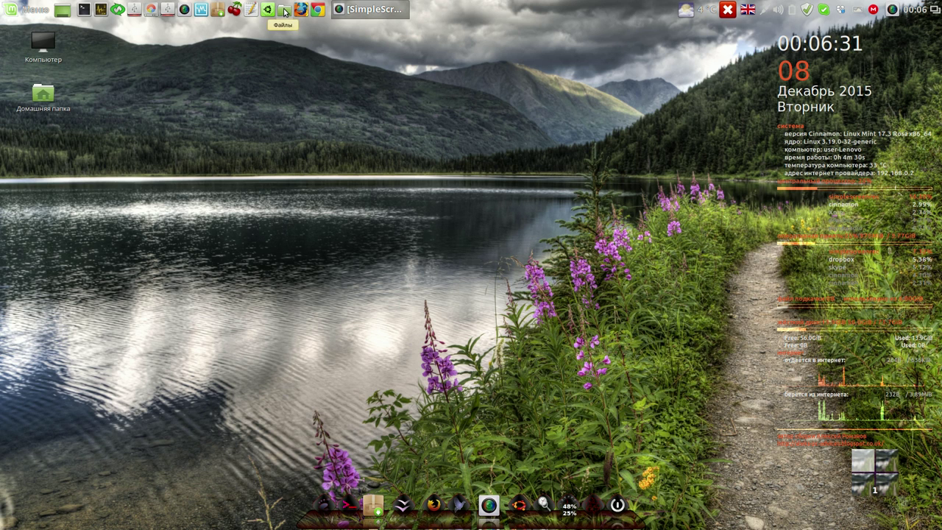
- Enlarge Nemo, open lnx-data's Cinnamon 17.3/000 folder and view 000.txt in gedit
drag(476, 150, 288, 55)
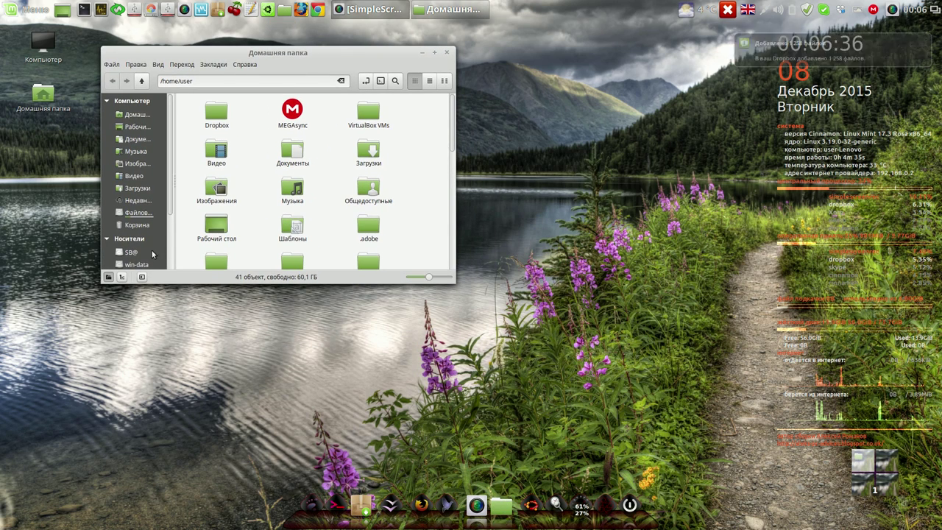
drag(451, 283, 494, 423)
click(143, 277)
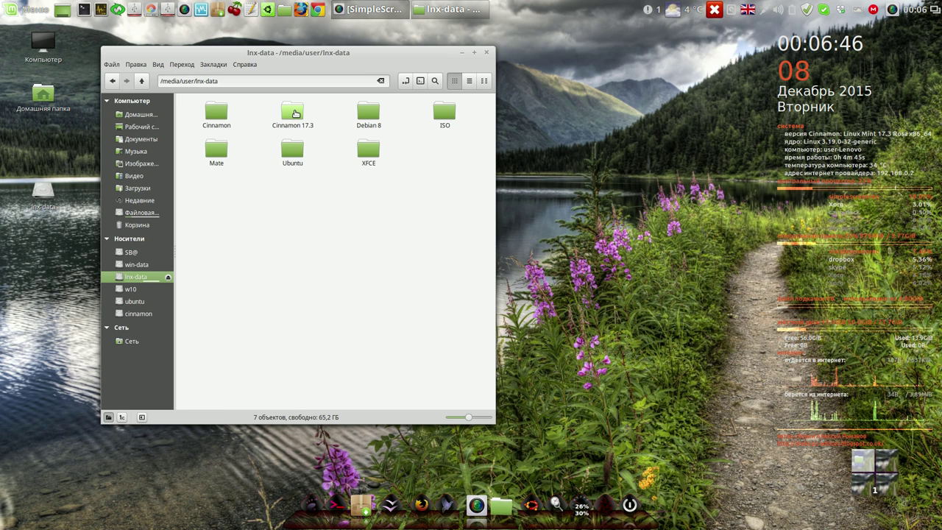
double_click(295, 113)
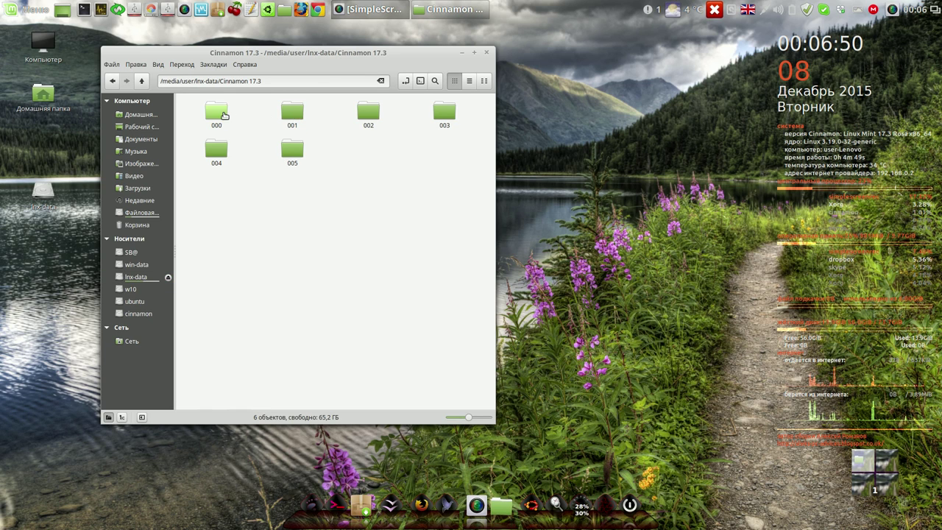
double_click(220, 114)
double_click(292, 116)
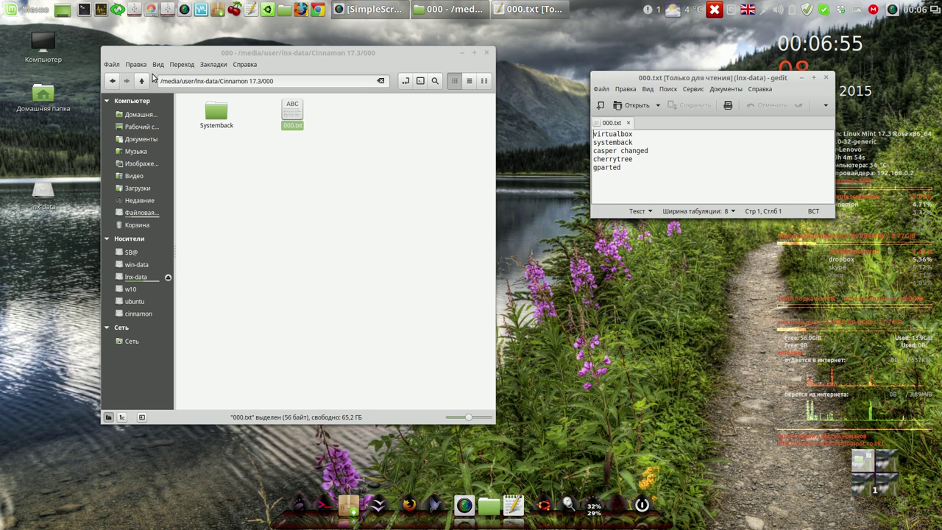
click(141, 80)
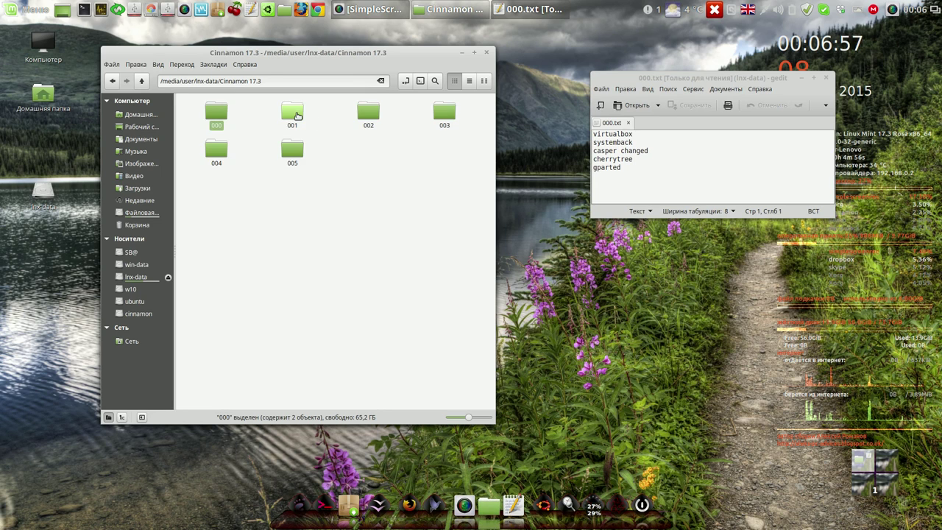
- Open the 001, 002 and 003 notes files from their Cinnamon 17.3 folders in gedit
double_click(297, 115)
double_click(297, 118)
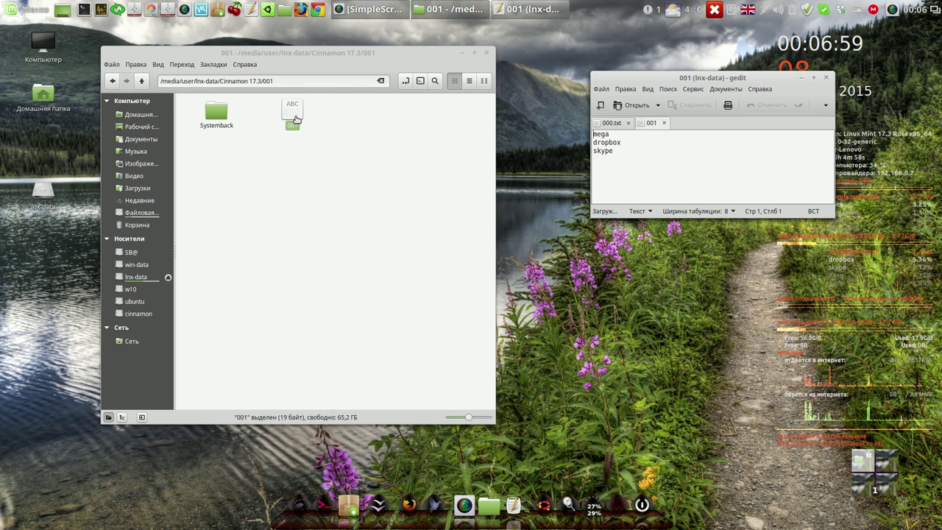
click(145, 82)
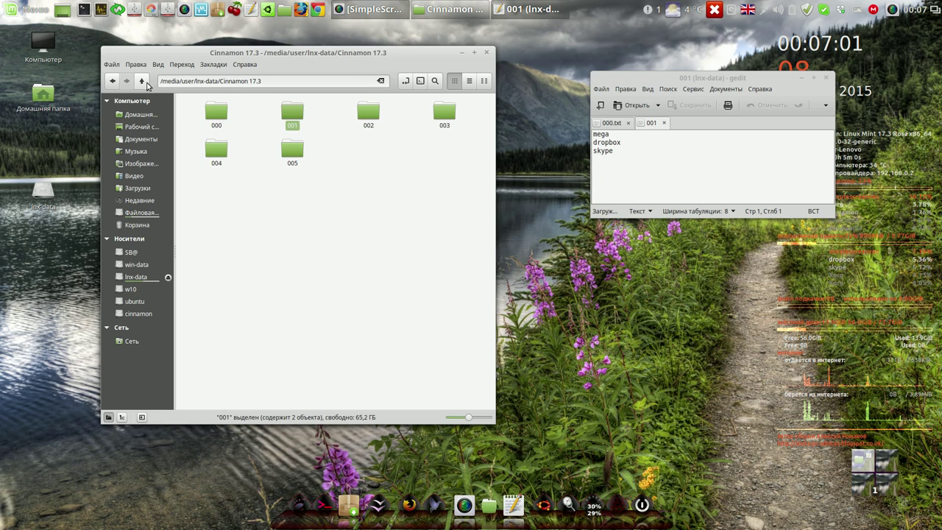
double_click(368, 112)
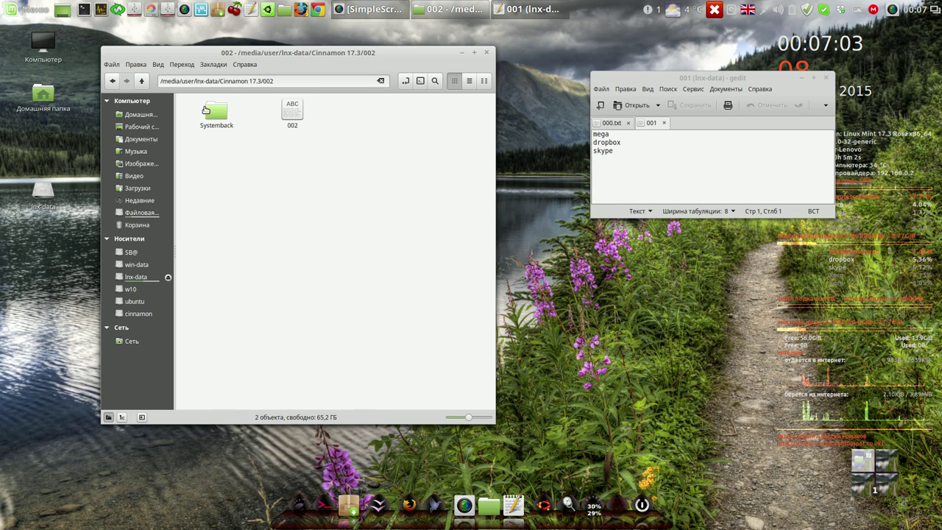
double_click(298, 117)
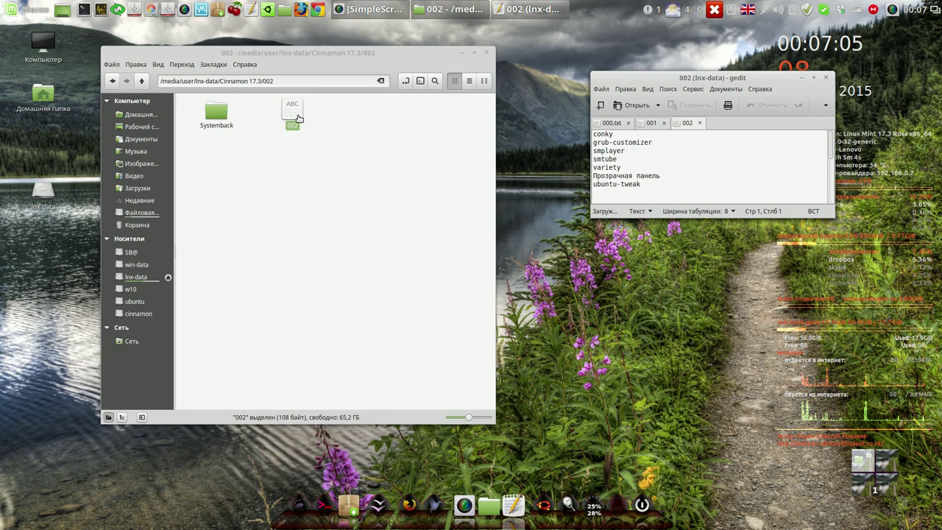
click(144, 84)
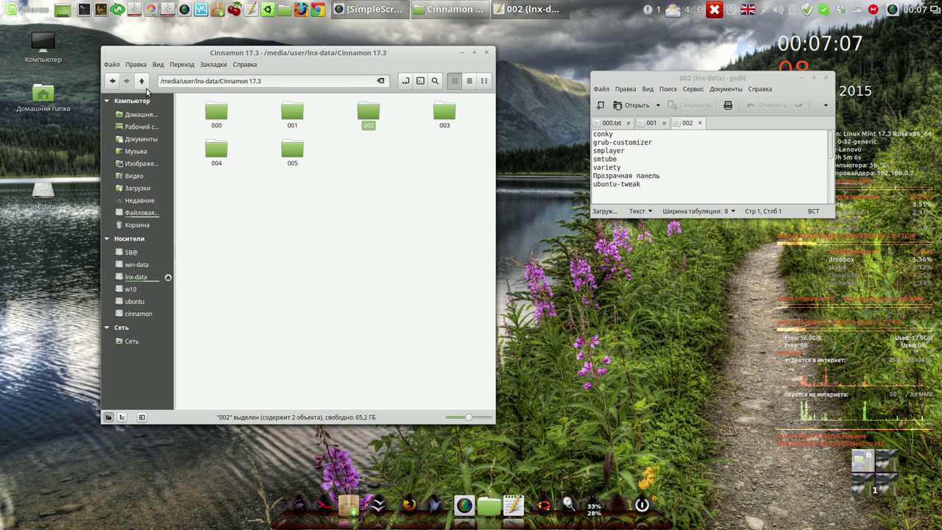
double_click(444, 115)
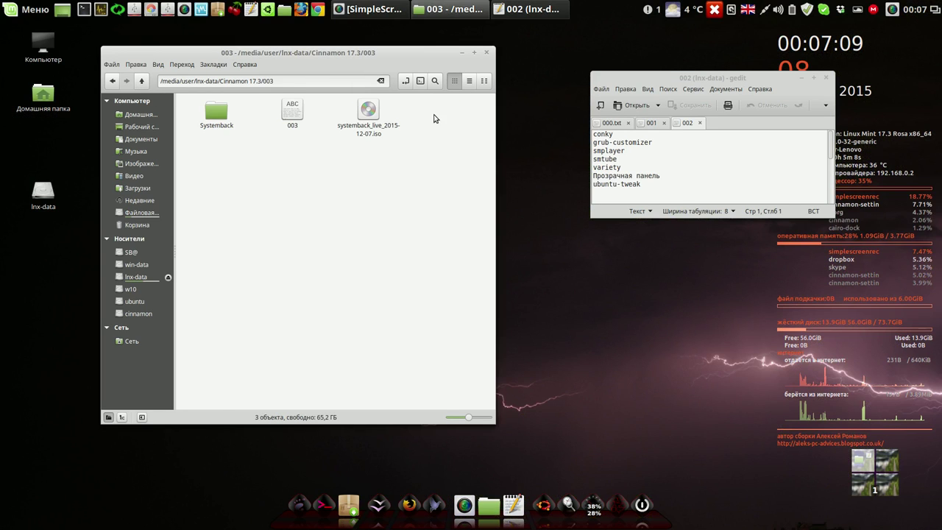
double_click(294, 114)
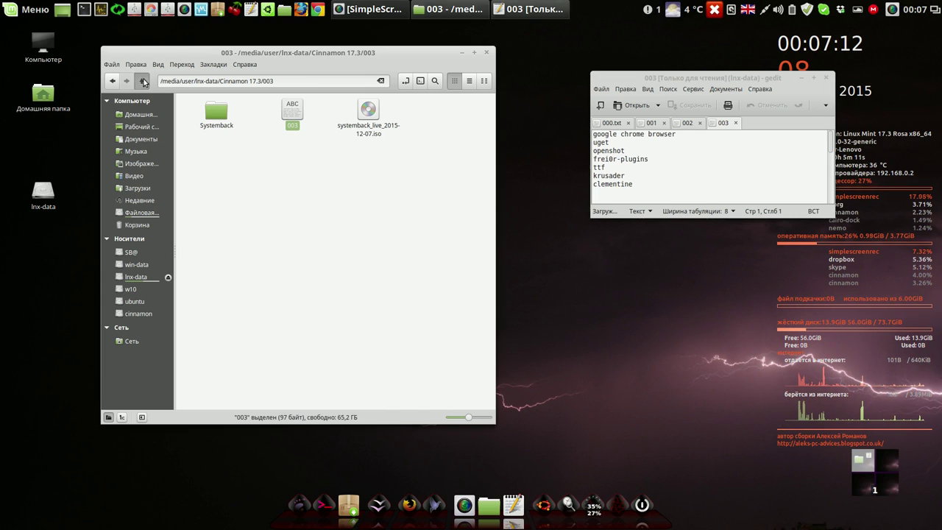
click(143, 81)
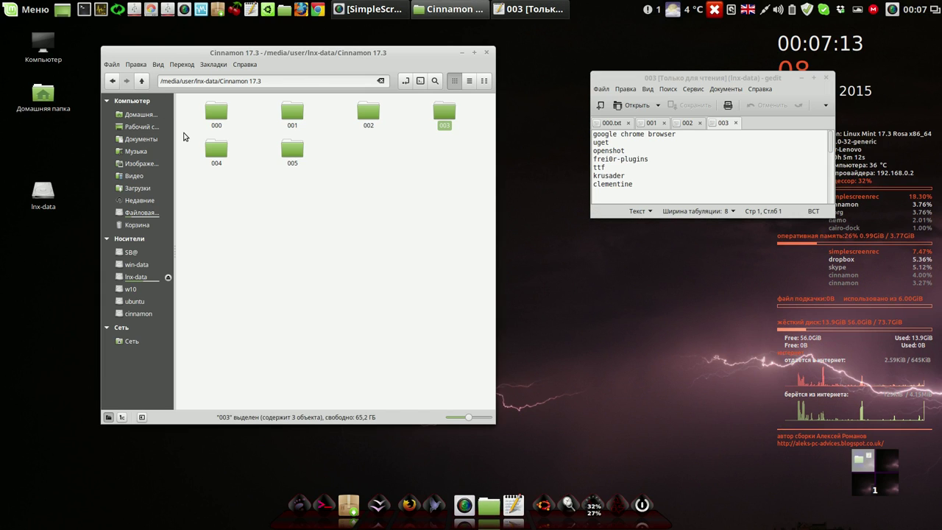
- Check folder 004, return to 003 and select systemback_live_2015-12-07.iso, cancelling disc burning
double_click(216, 151)
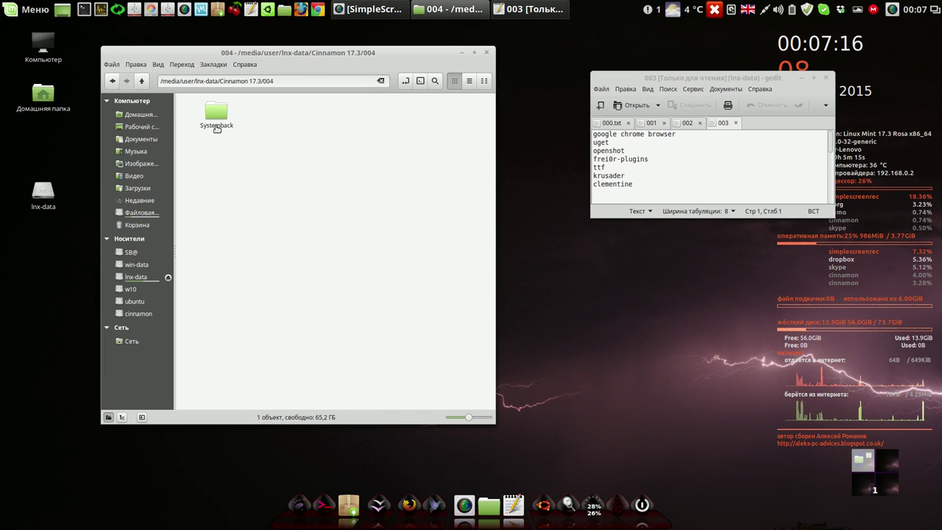
click(142, 81)
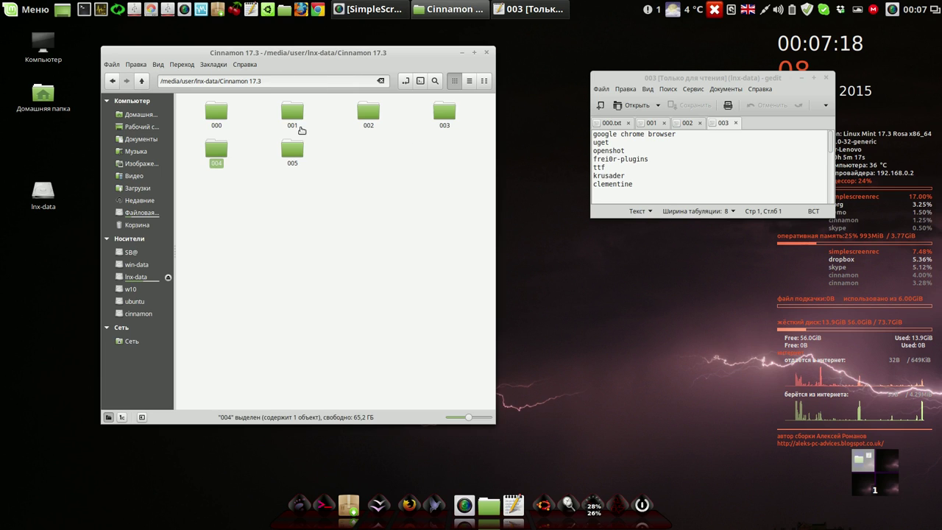
double_click(440, 117)
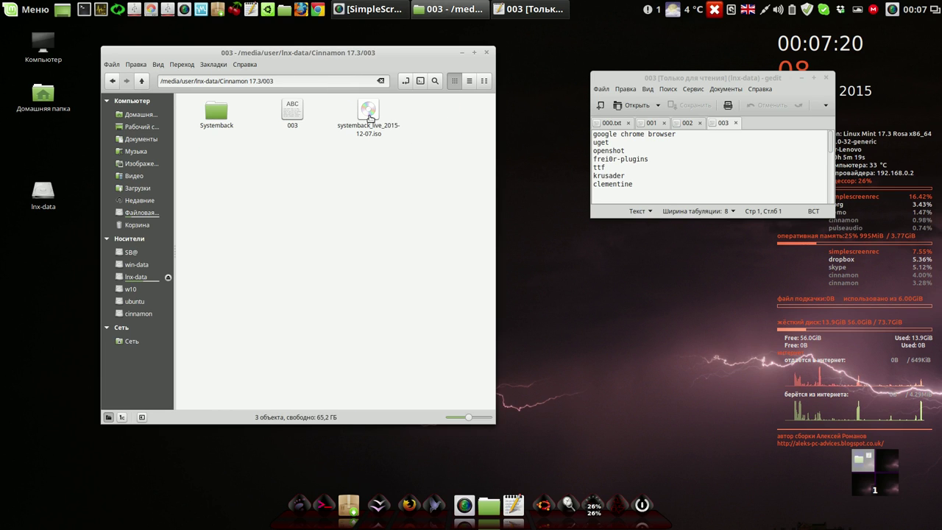
click(369, 116)
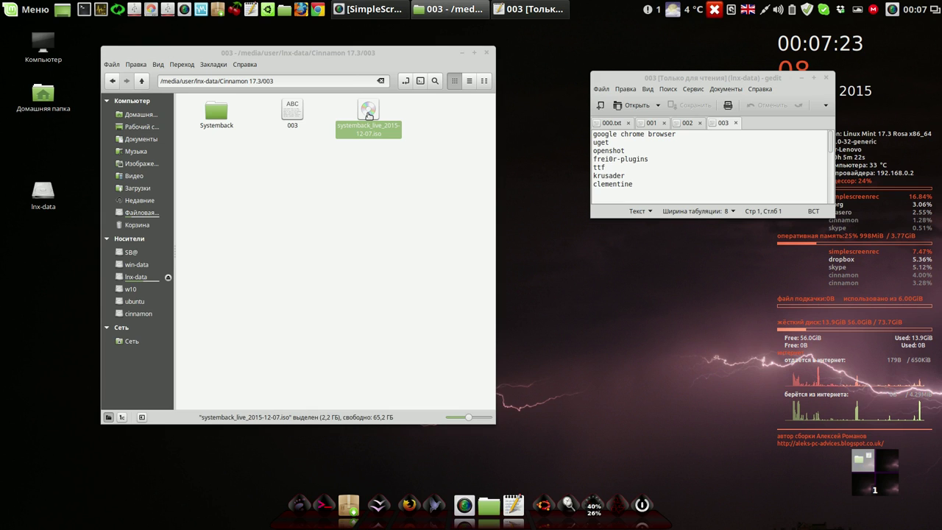
double_click(368, 116)
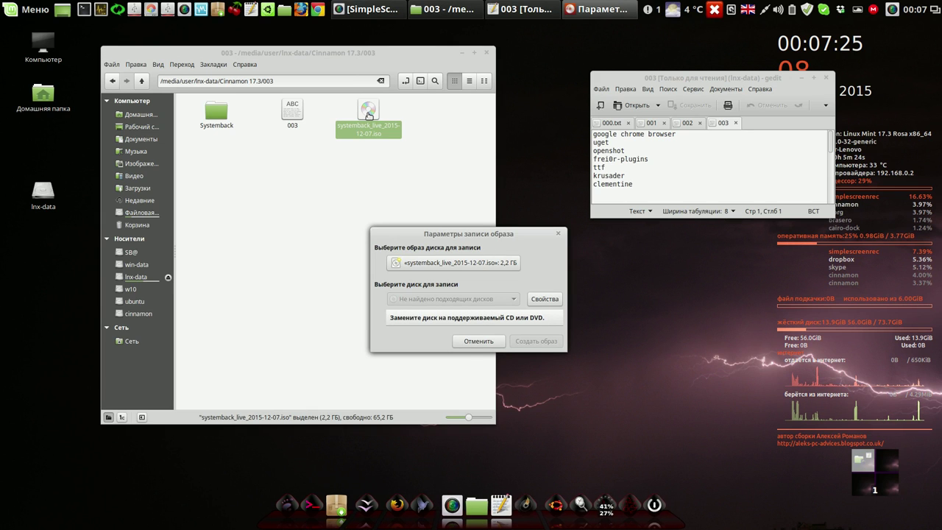
click(470, 342)
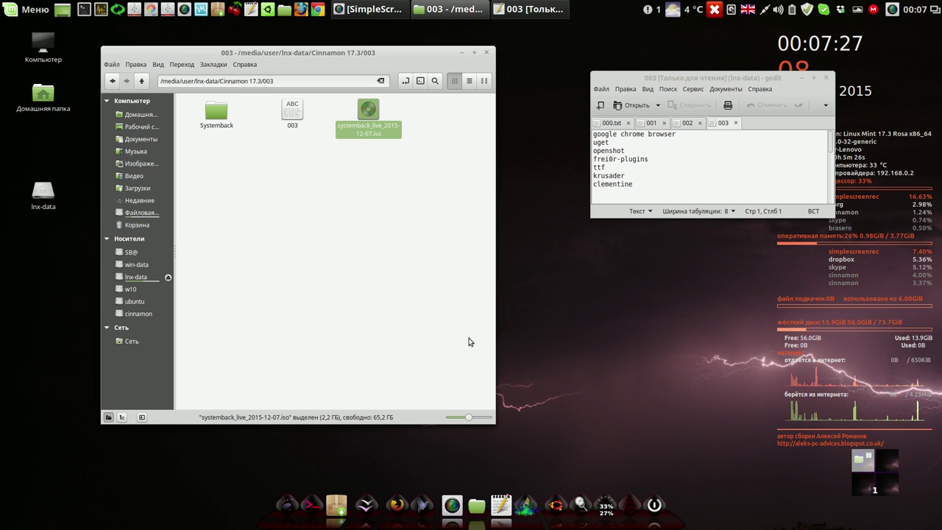
- Close Nemo, enlarge gedit, review the 000.txt, 001, 002 and 003 tabs, then close gedit
click(486, 56)
drag(717, 75, 242, 46)
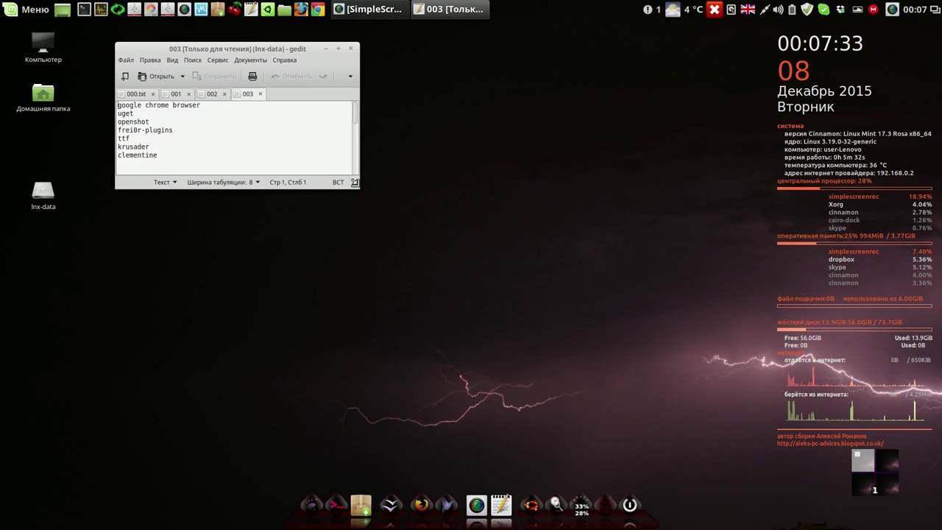
drag(354, 184, 487, 412)
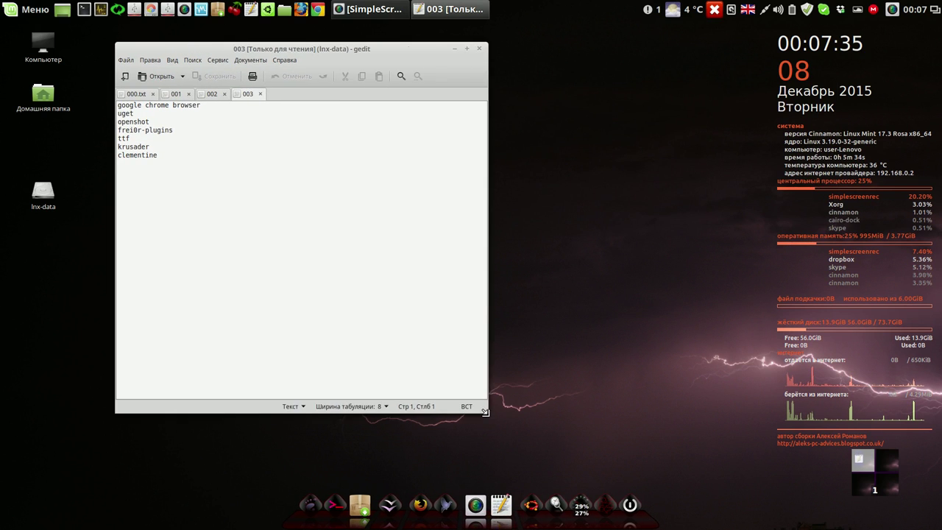
click(146, 96)
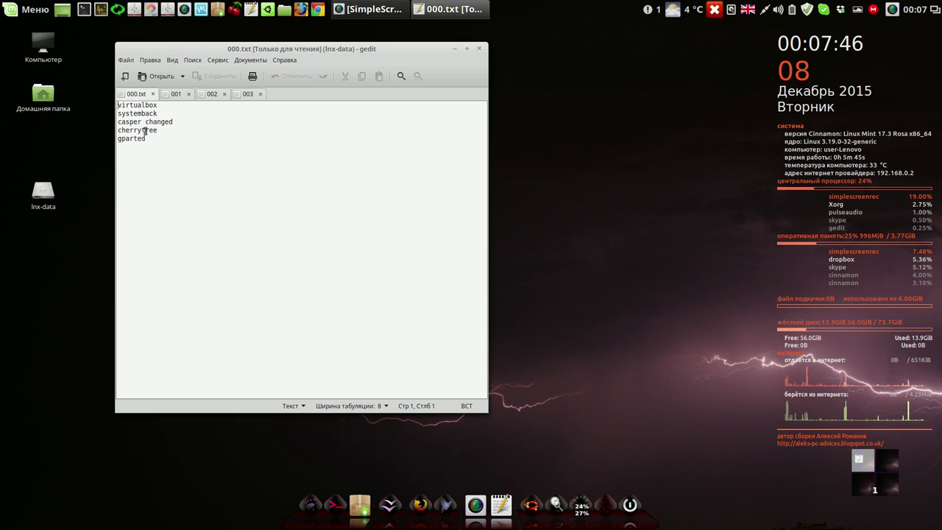
click(176, 96)
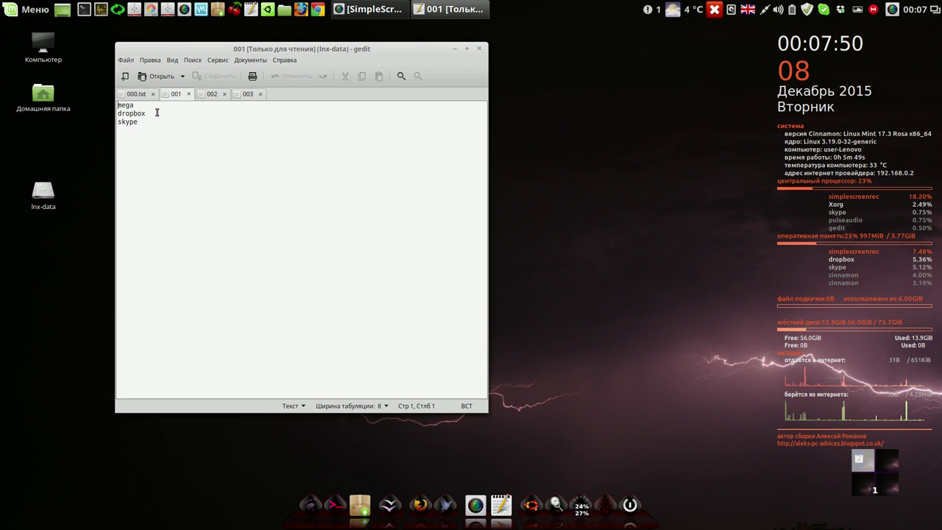
click(209, 95)
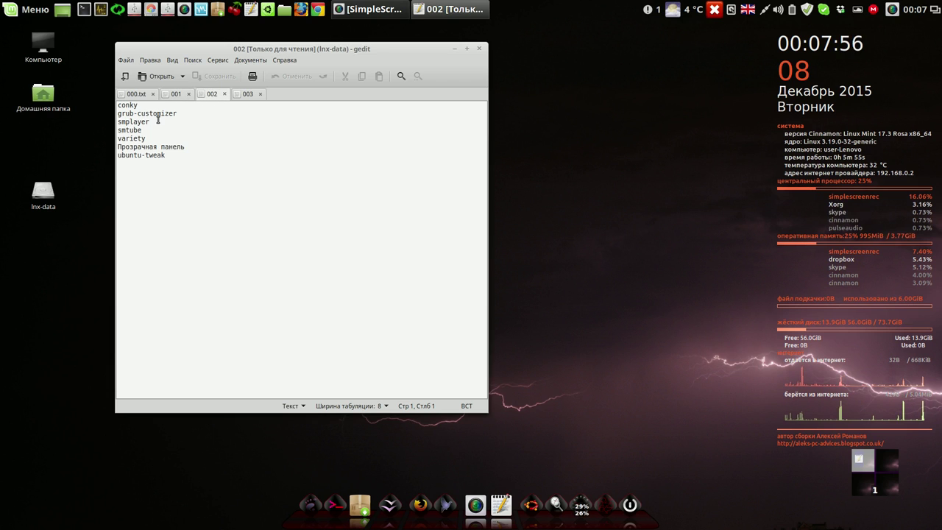
click(247, 94)
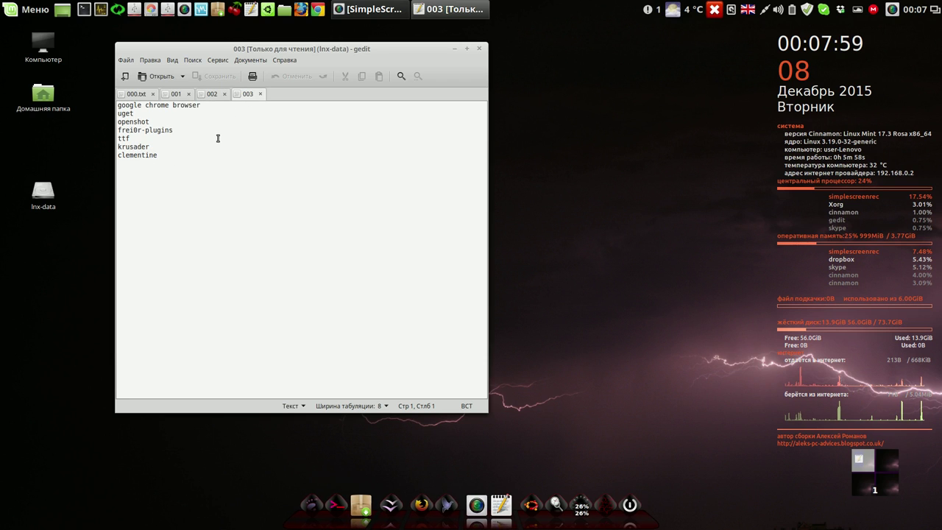
click(480, 49)
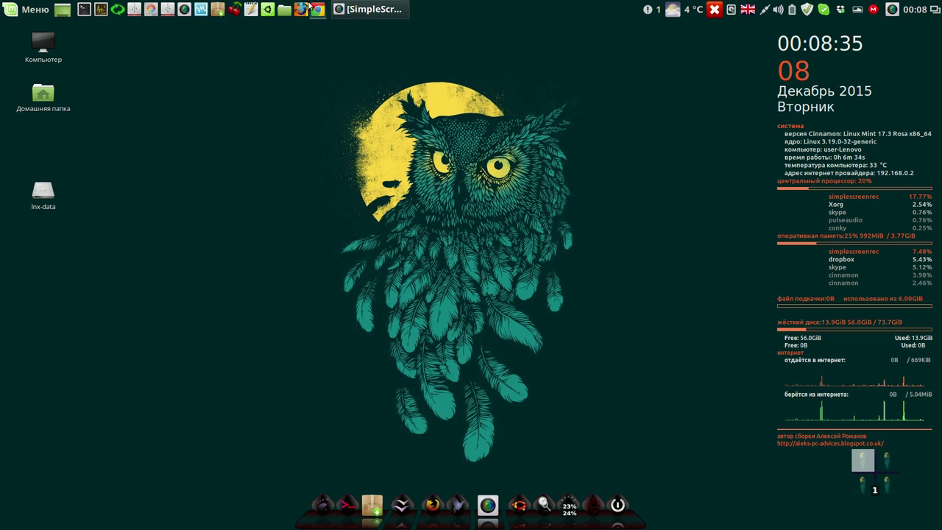
- Open the Свойства dialog of the Cinnamon 17.3 folder on lnx-data
click(287, 10)
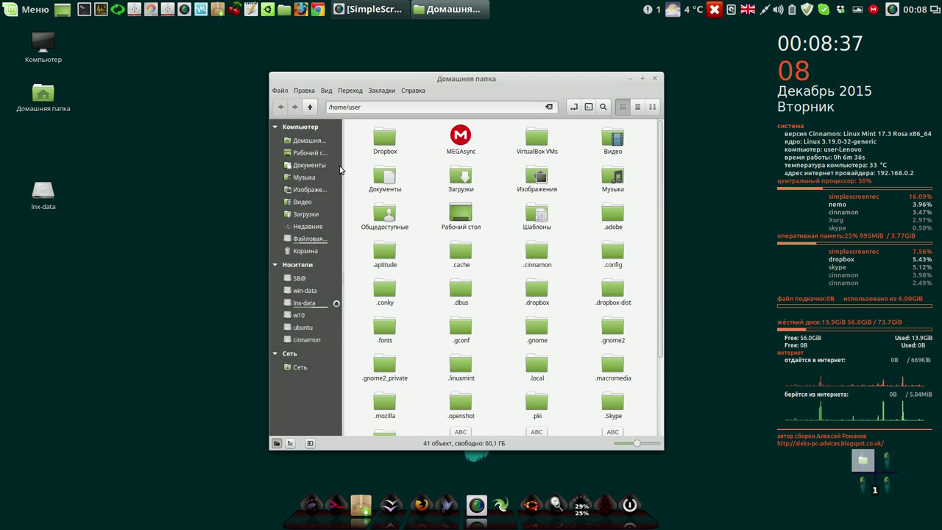
click(305, 303)
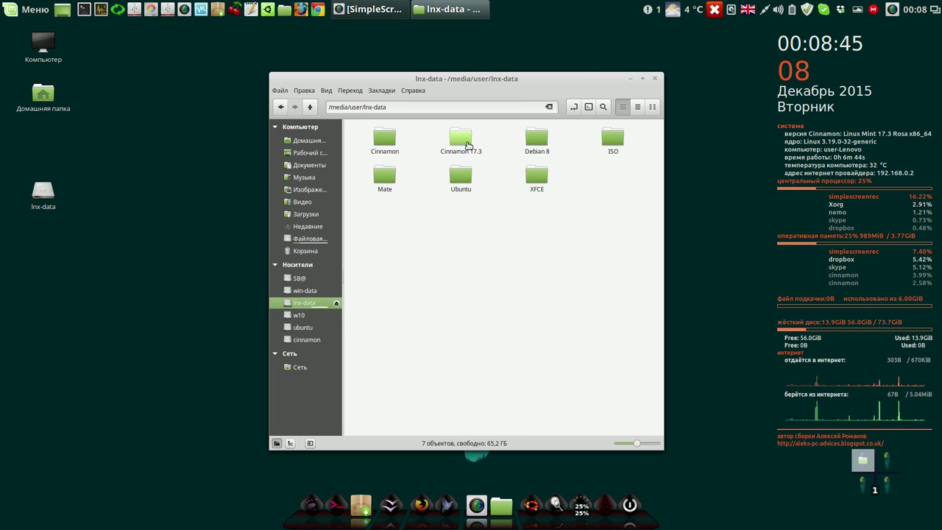
double_click(460, 138)
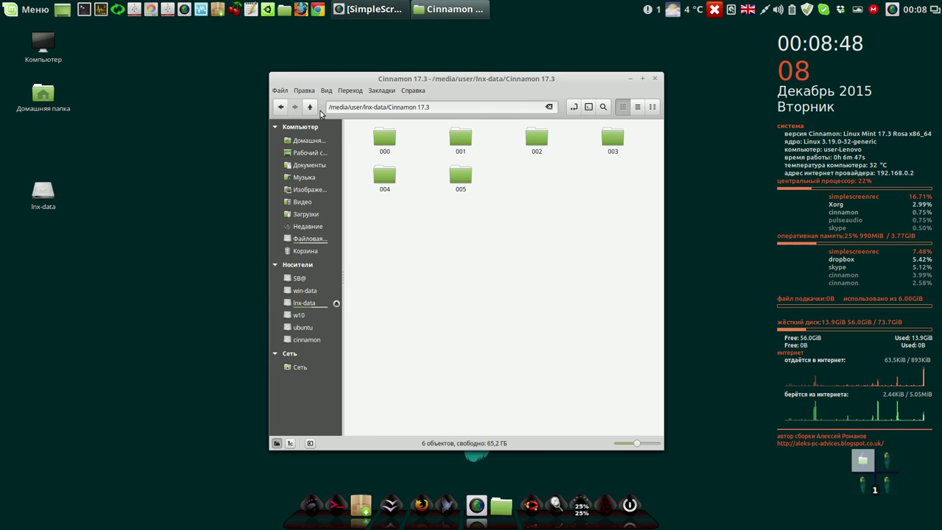
click(310, 107)
right_click(460, 140)
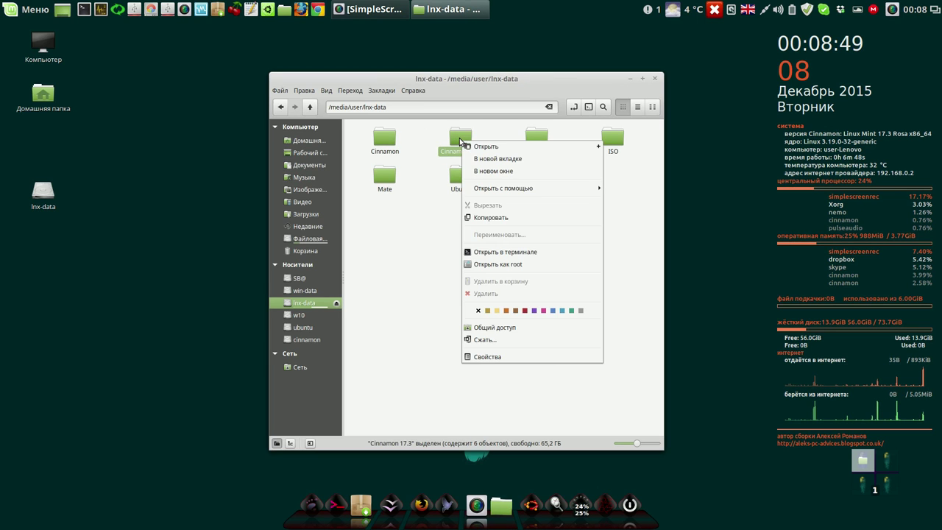
click(486, 358)
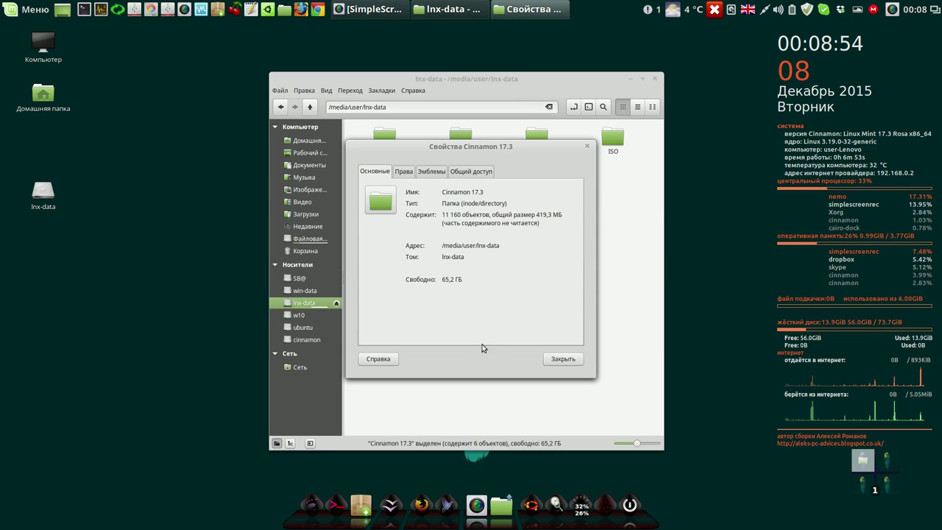
- Place the properties beside Nemo and show the Файловая система root
drag(541, 144, 854, 86)
drag(515, 79, 370, 51)
click(827, 96)
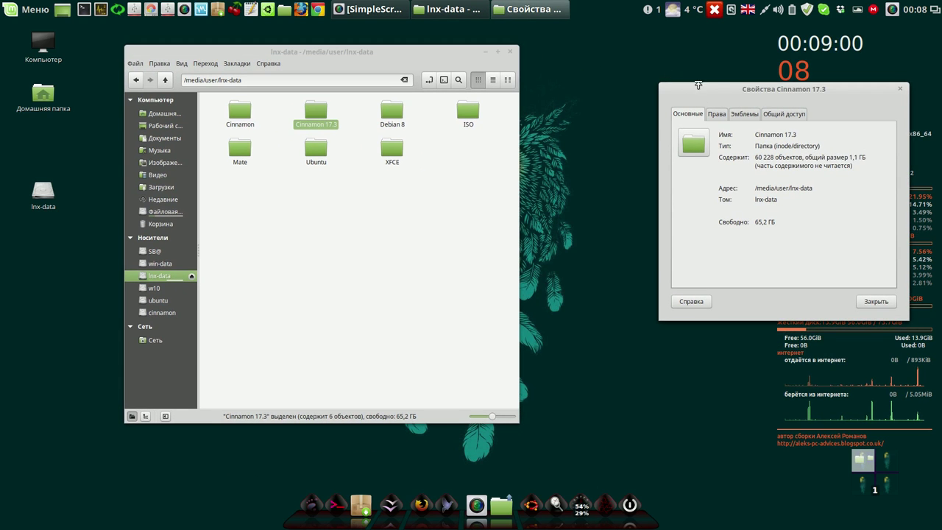
drag(739, 89, 620, 57)
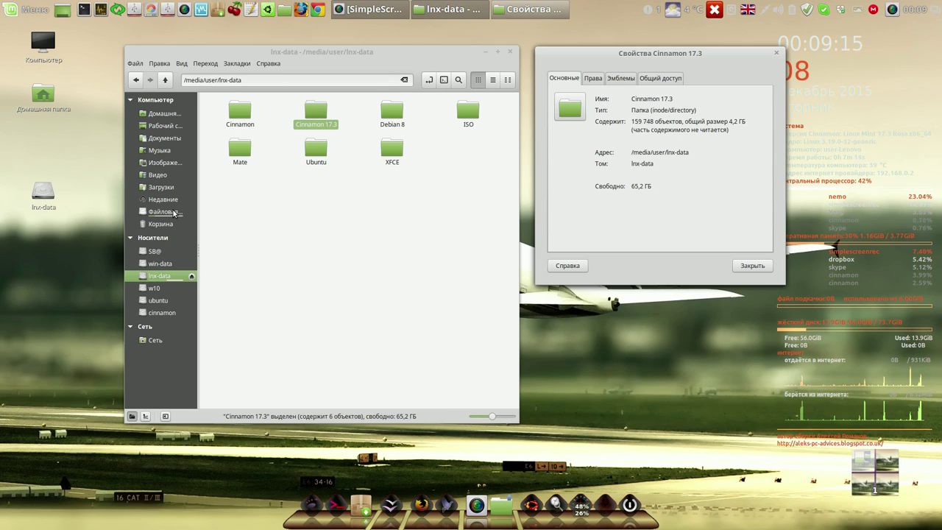
click(164, 212)
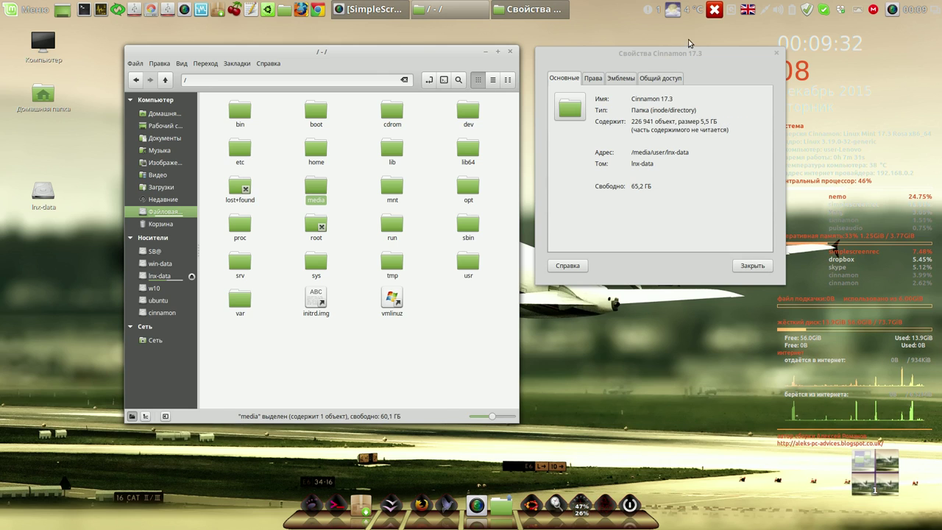
right_click(891, 9)
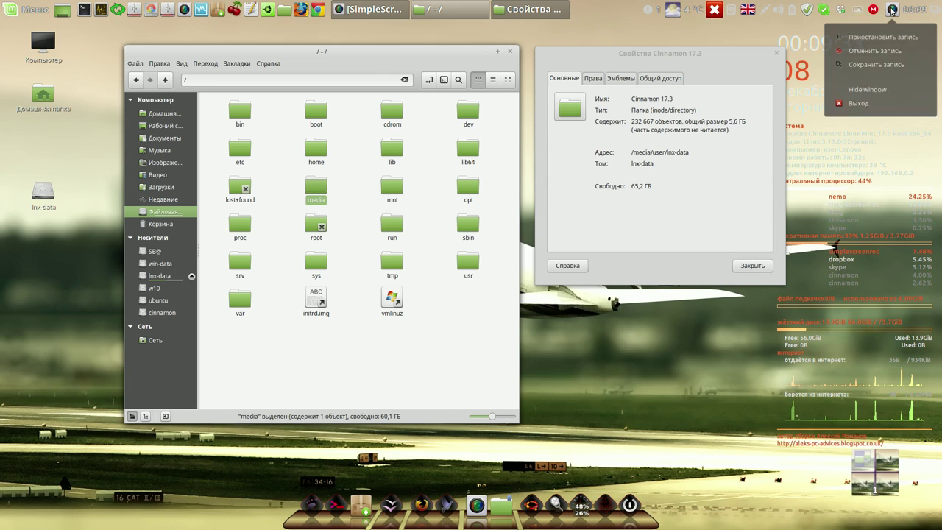
- Close the Cinnamon 17.3 properties once it reports a 28,6 GB total
click(890, 38)
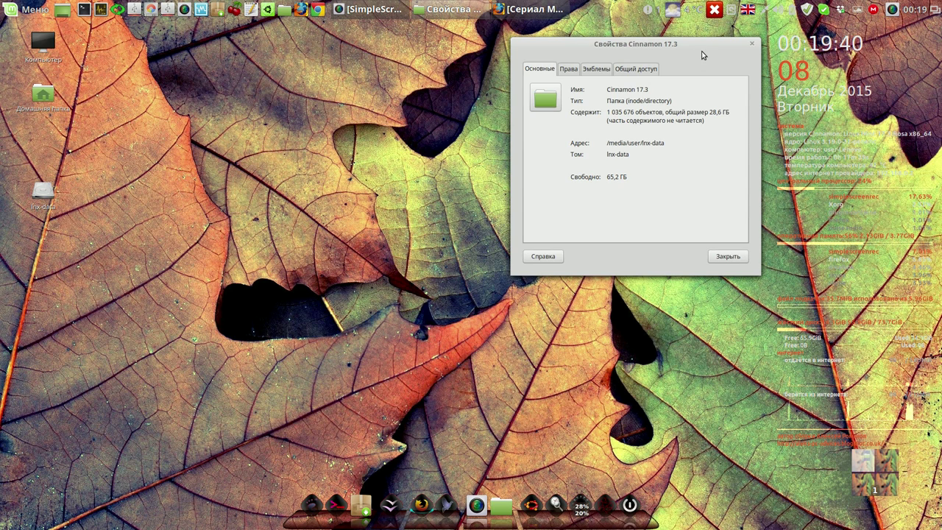
drag(693, 46, 671, 87)
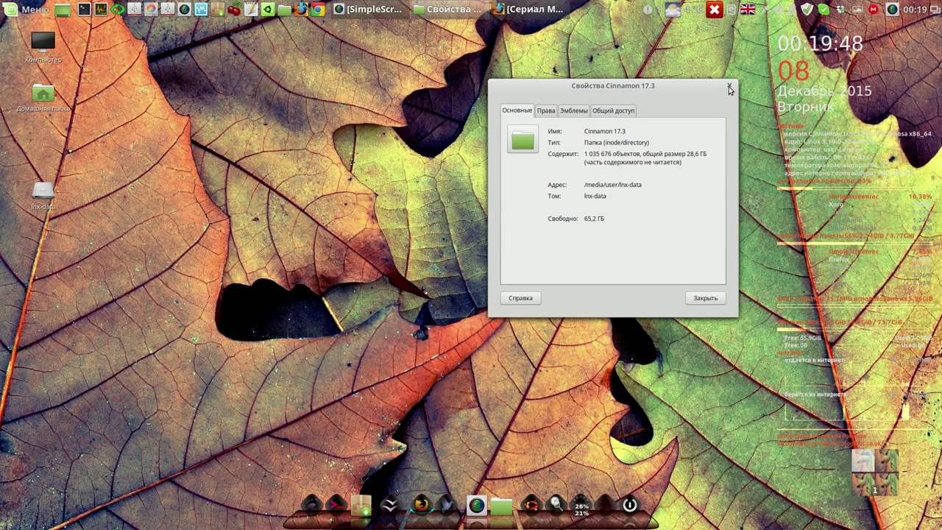
click(704, 298)
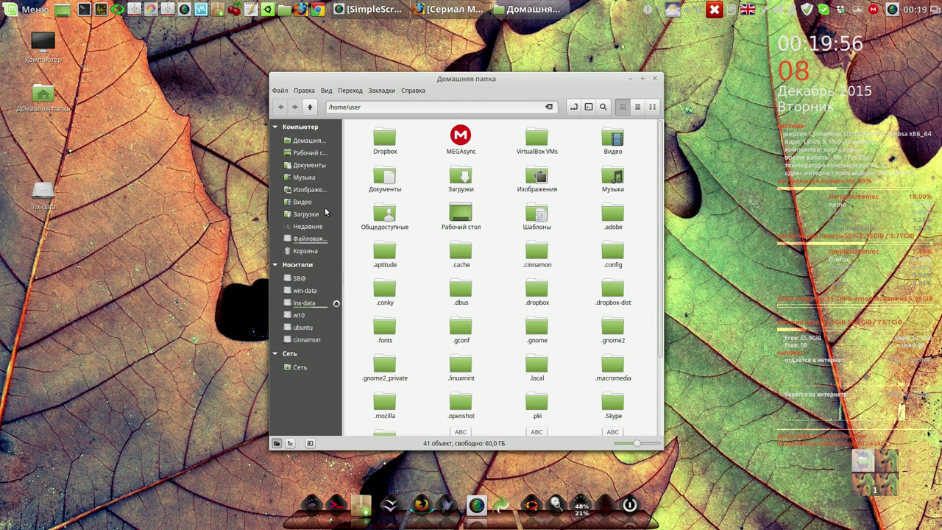
- Open the 003 notes file in lnx-data's Cinnamon 17.3/003 folder, then close gedit and Nemo
click(310, 238)
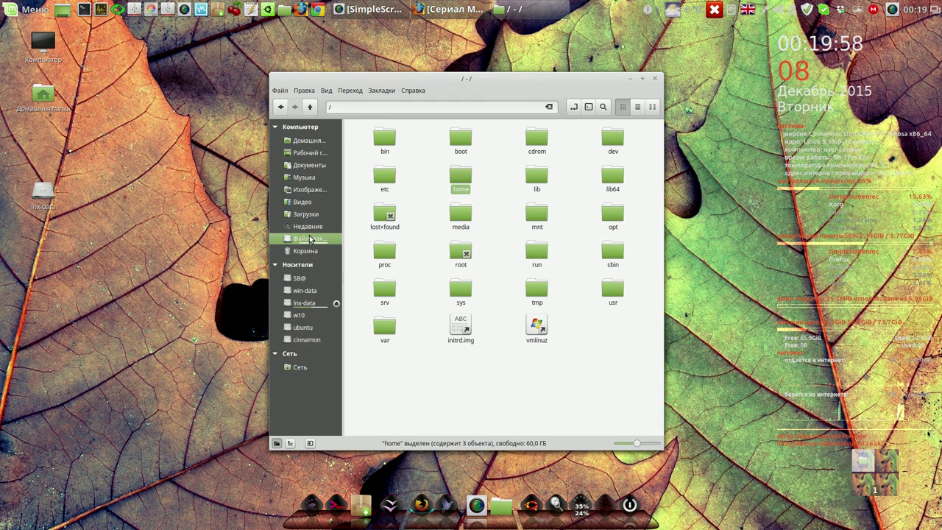
click(314, 303)
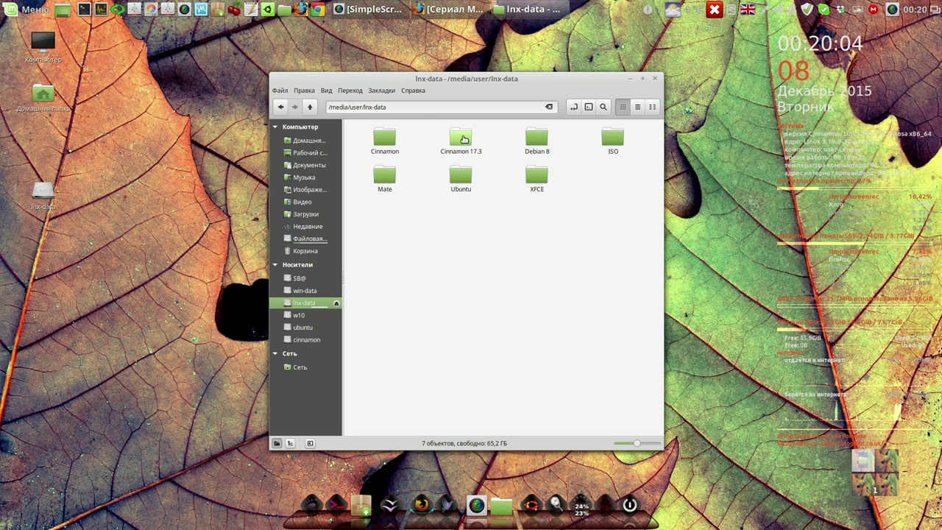
double_click(462, 138)
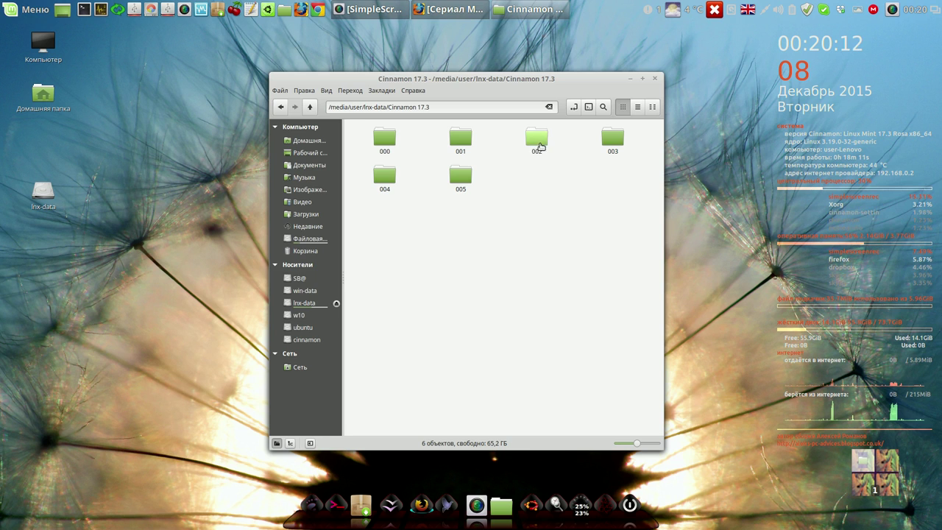
double_click(613, 142)
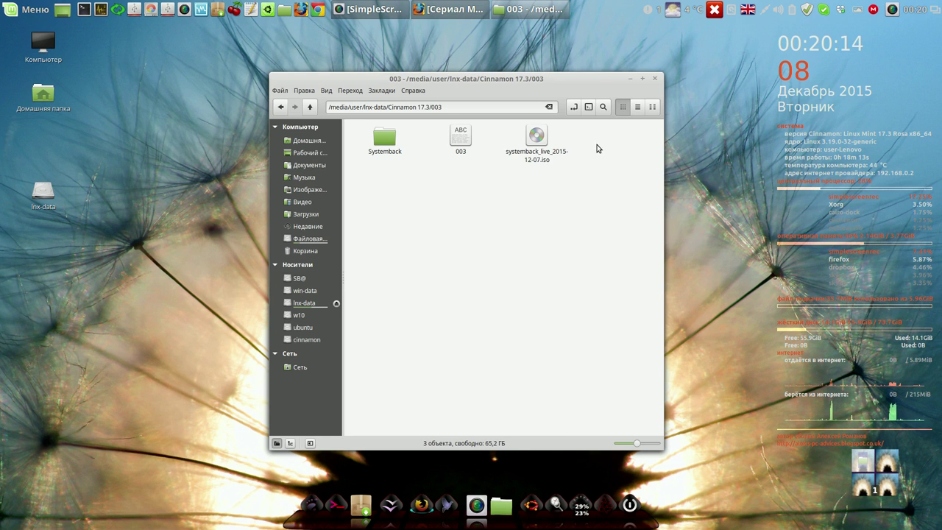
double_click(461, 138)
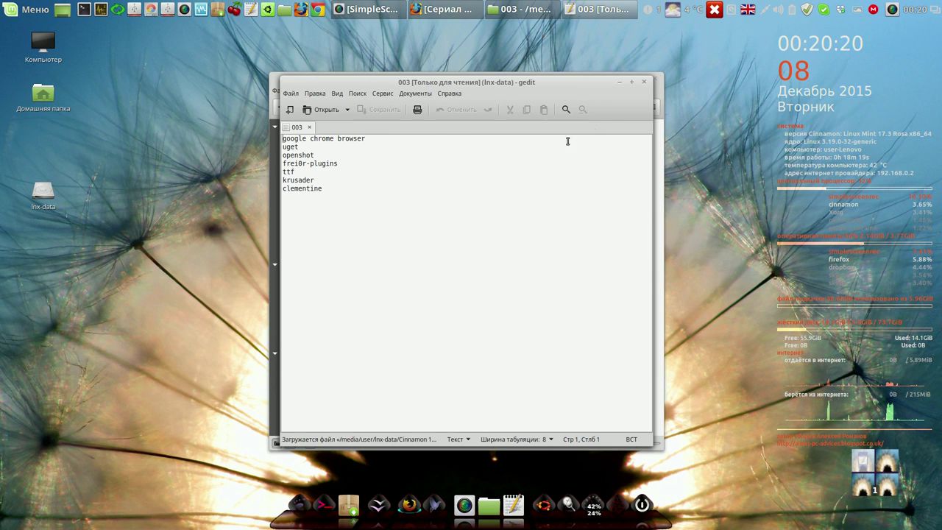
click(645, 82)
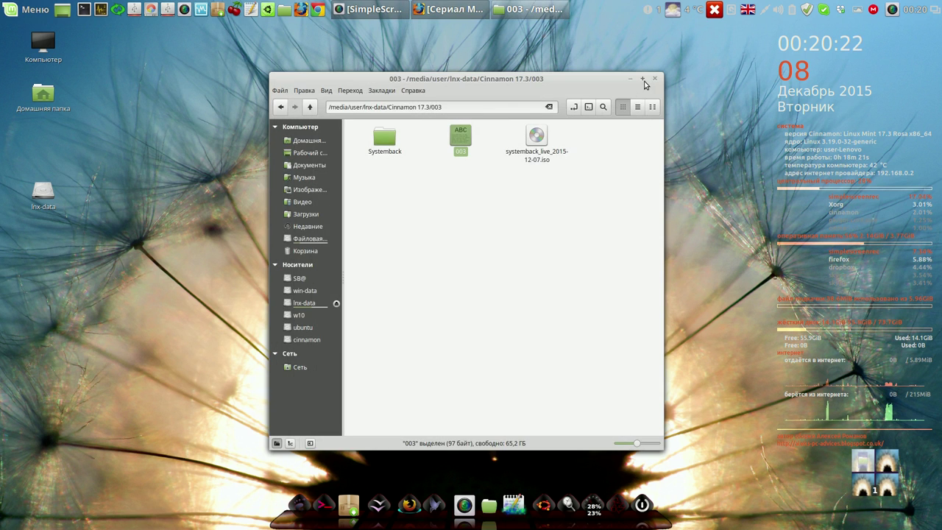
click(646, 81)
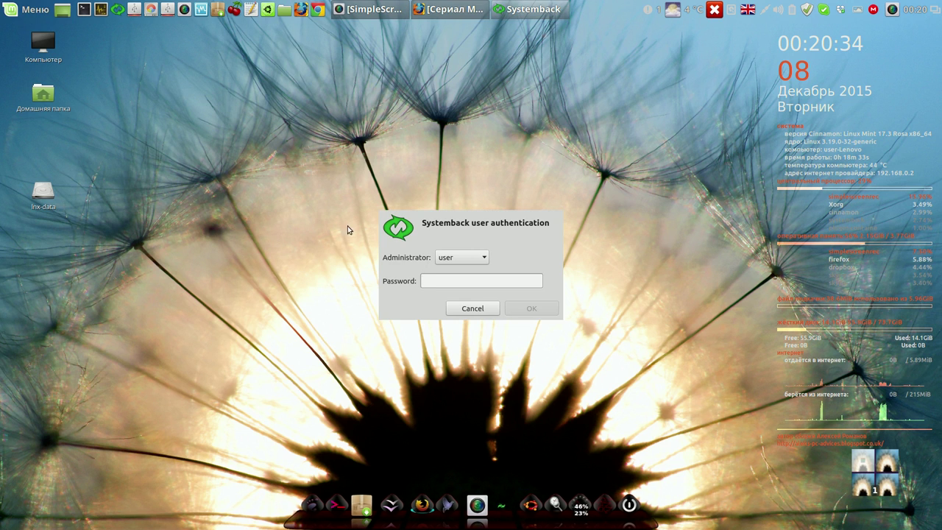
- Authenticate Systemback with the administrator password and move its window up and left
text(123456)
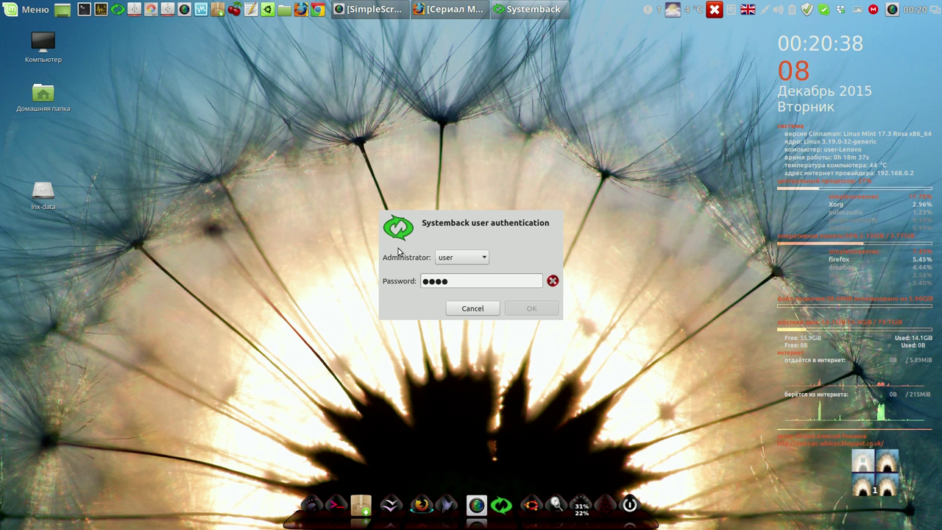
key(Return)
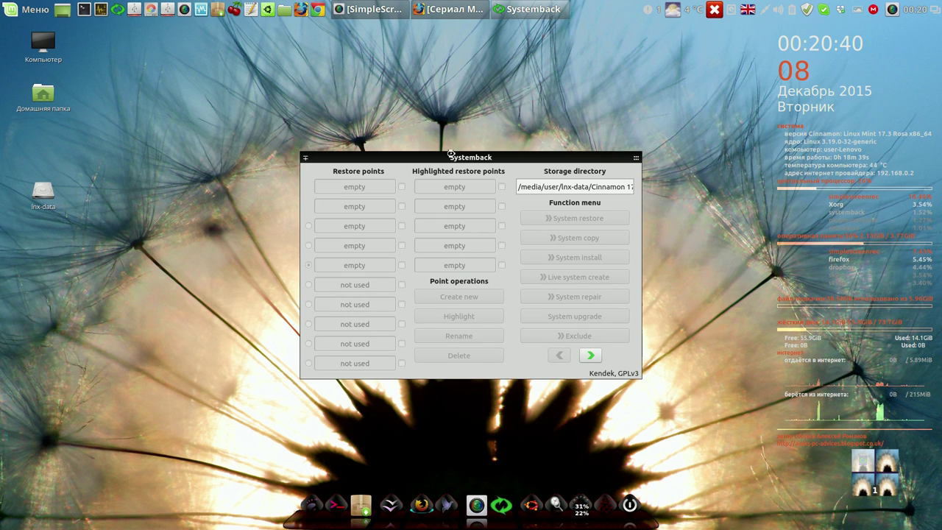
drag(460, 158, 345, 68)
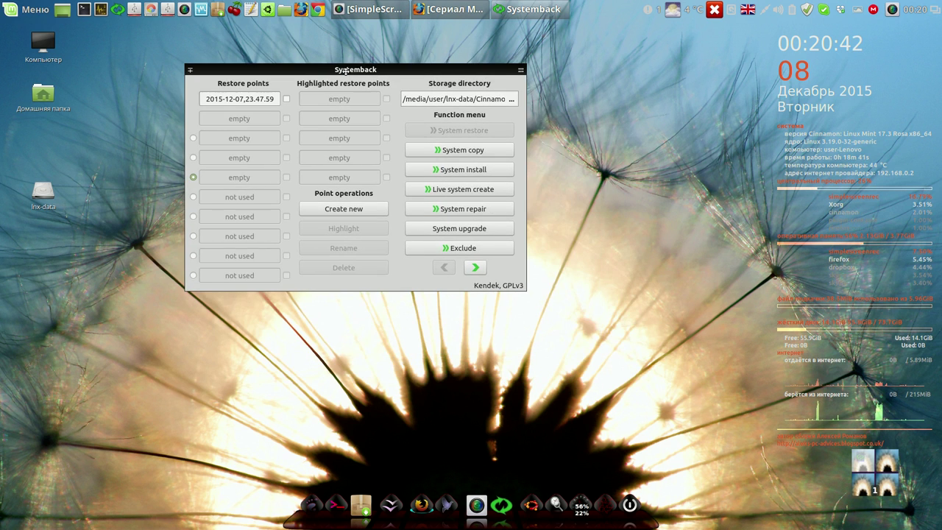
- Set the storage directory to lnx-data/Cinnamon 17.3/002 and select restore point 2015-12-07,22.34.22
click(512, 100)
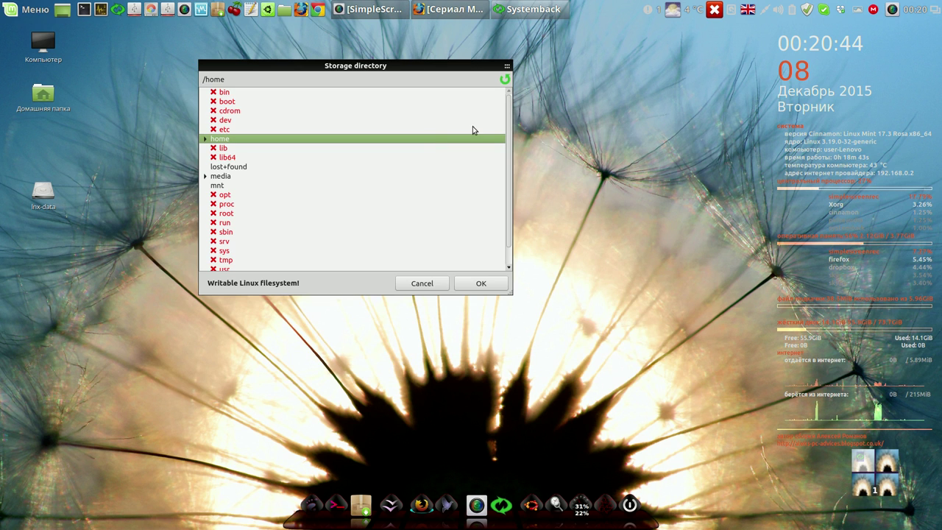
click(205, 178)
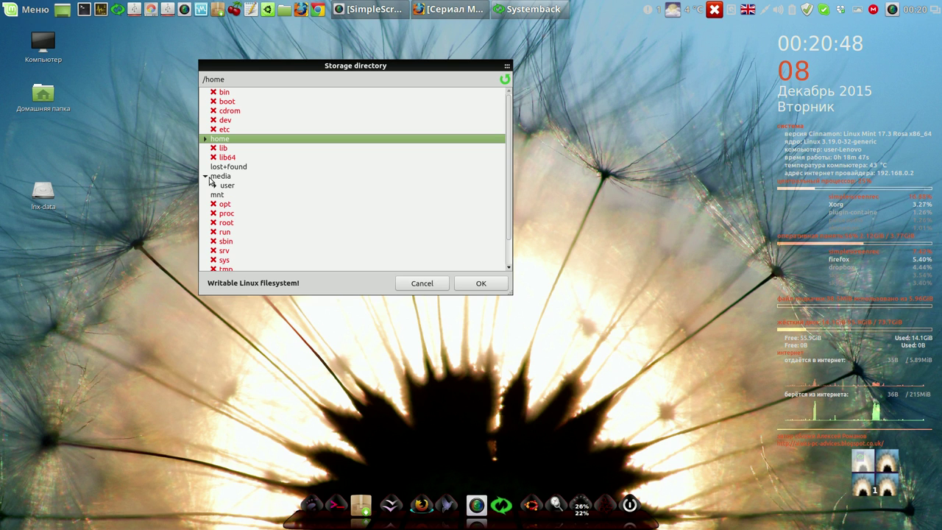
click(215, 186)
click(223, 195)
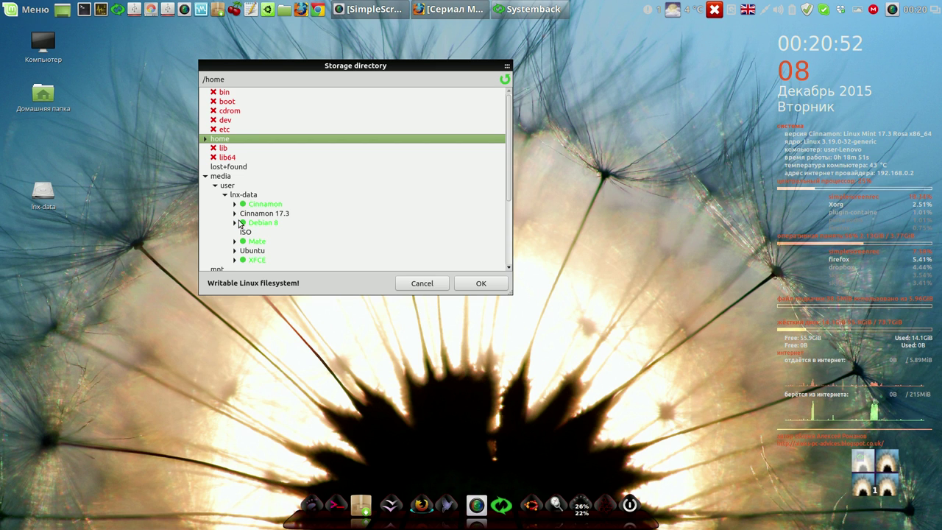
click(234, 214)
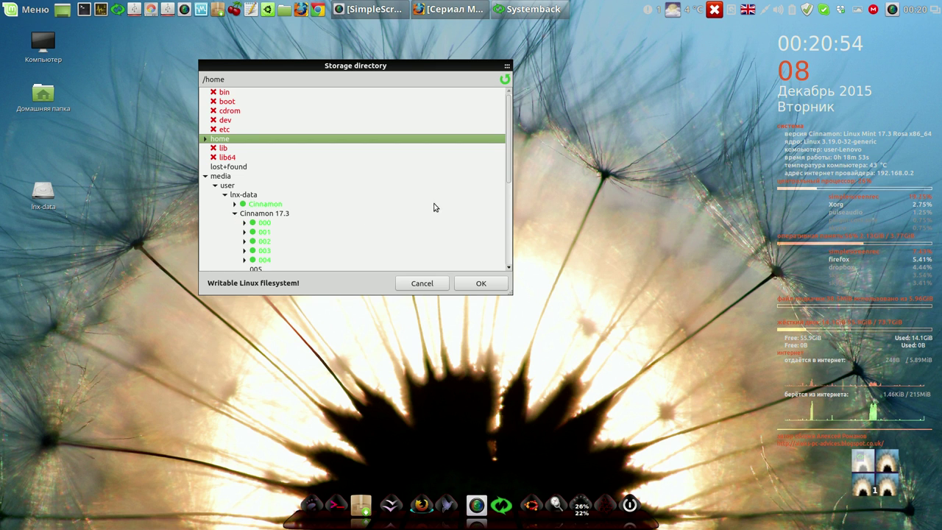
scroll(507, 159, down, 1)
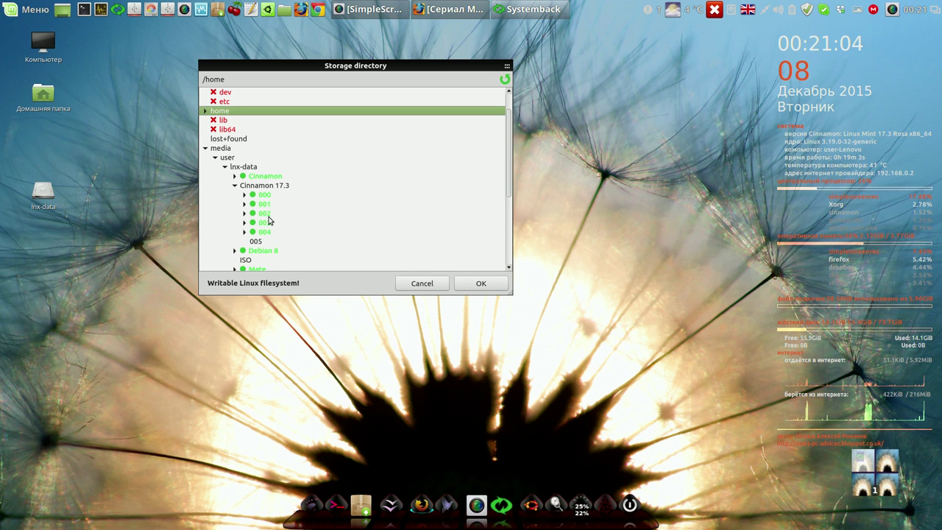
click(264, 214)
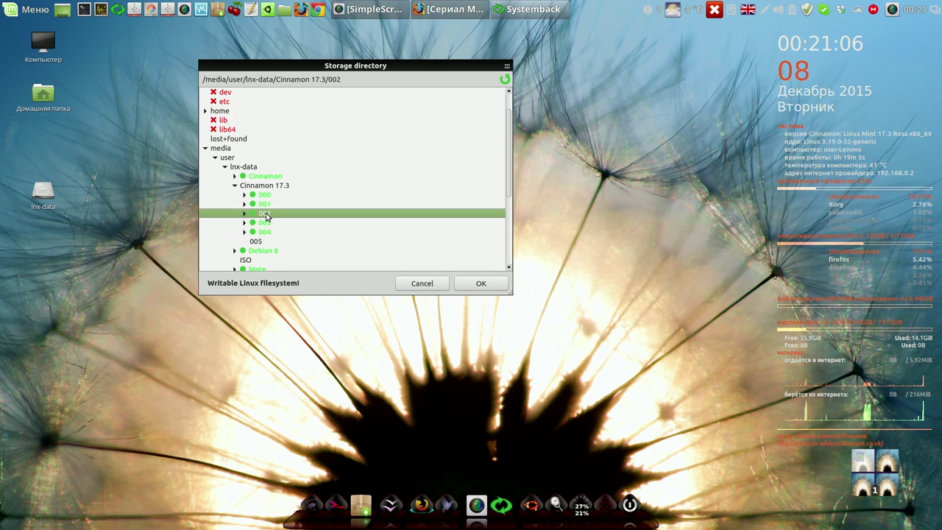
click(480, 284)
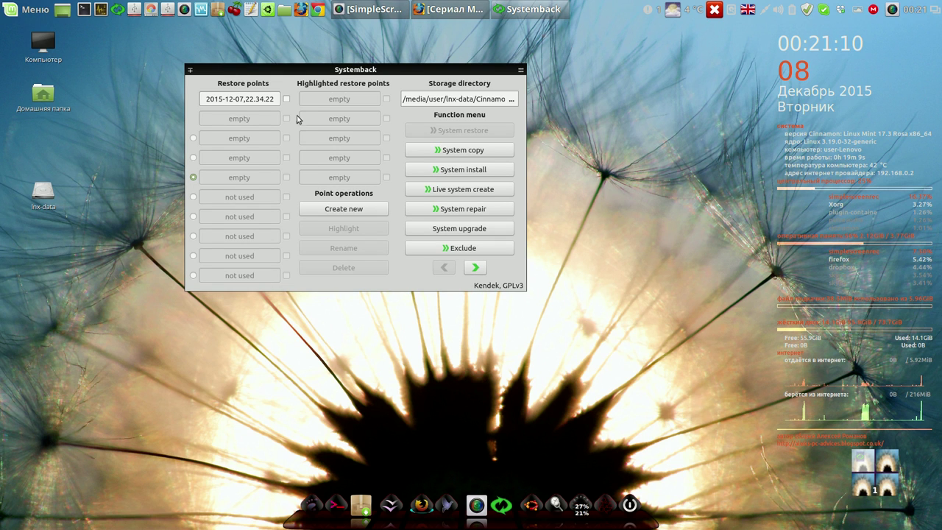
click(287, 100)
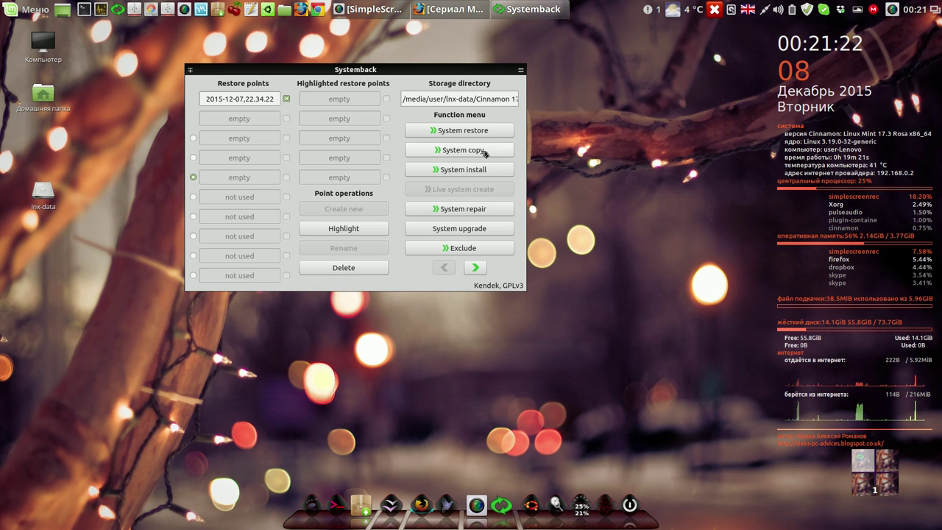
- Open System copy's partition settings, widen the Label column, and select /dev/sda9 as the target
click(484, 151)
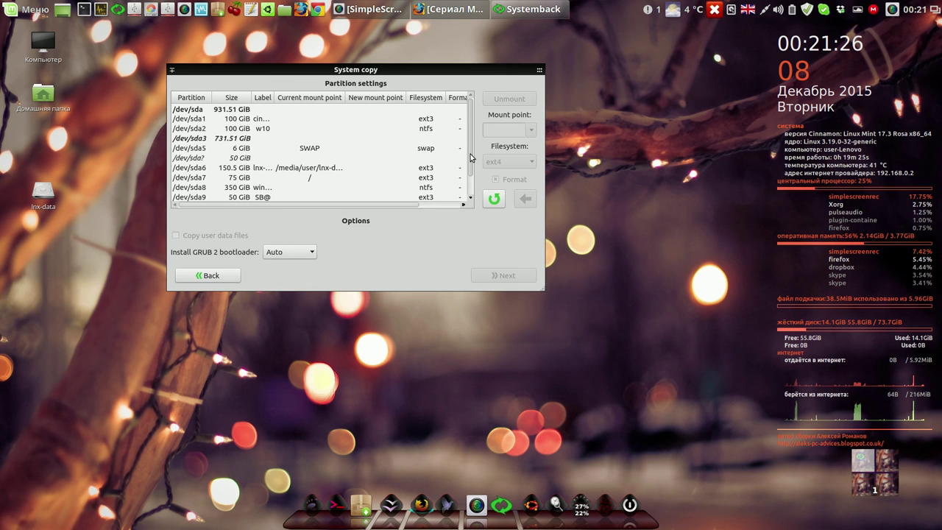
scroll(471, 164, down, 1)
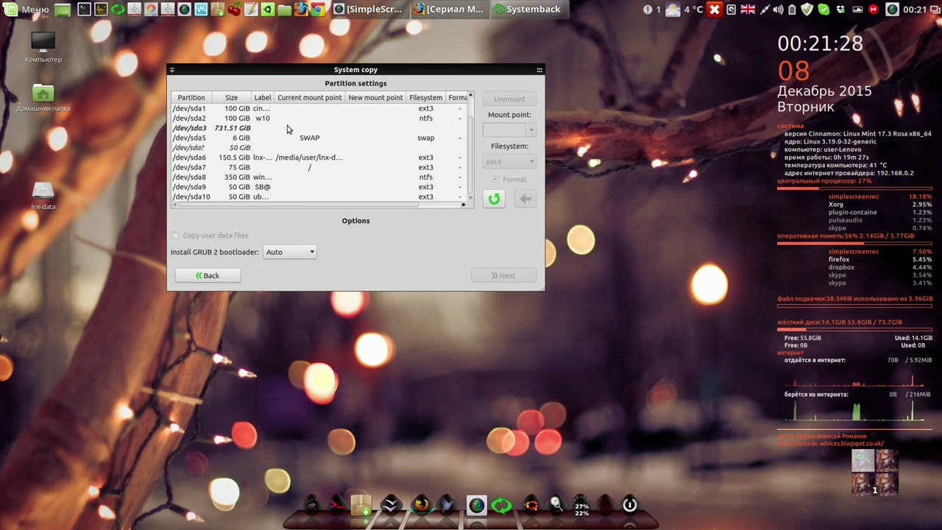
drag(275, 98, 309, 107)
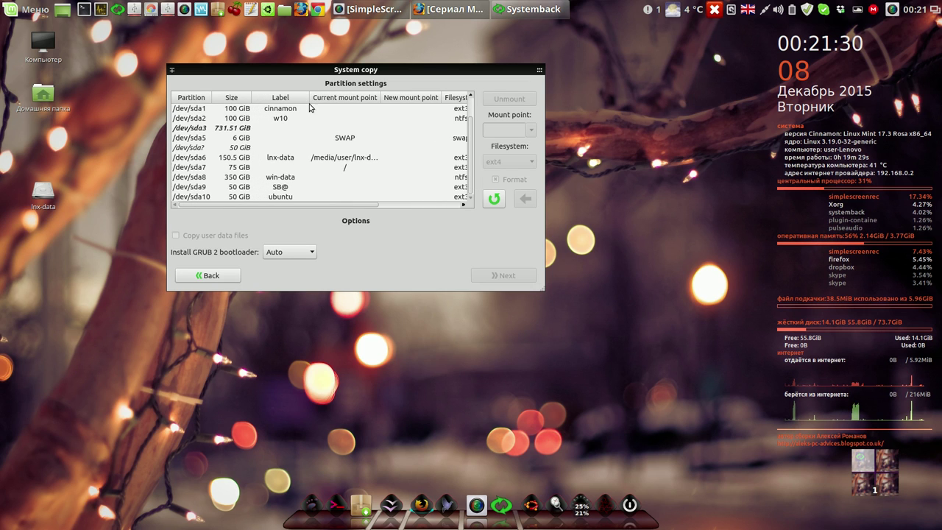
click(247, 189)
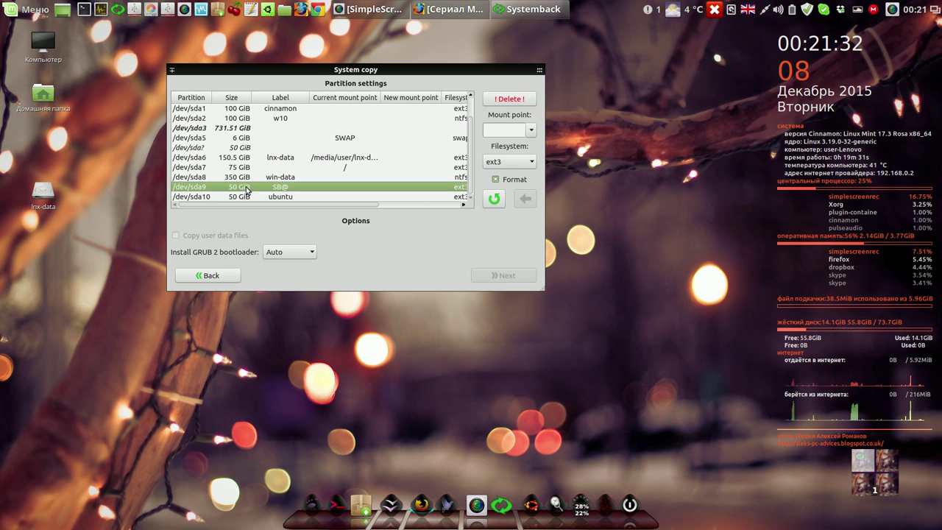
- Assign / as the mount point of /dev/sda9, continue, then dismiss the copy confirmation
click(528, 131)
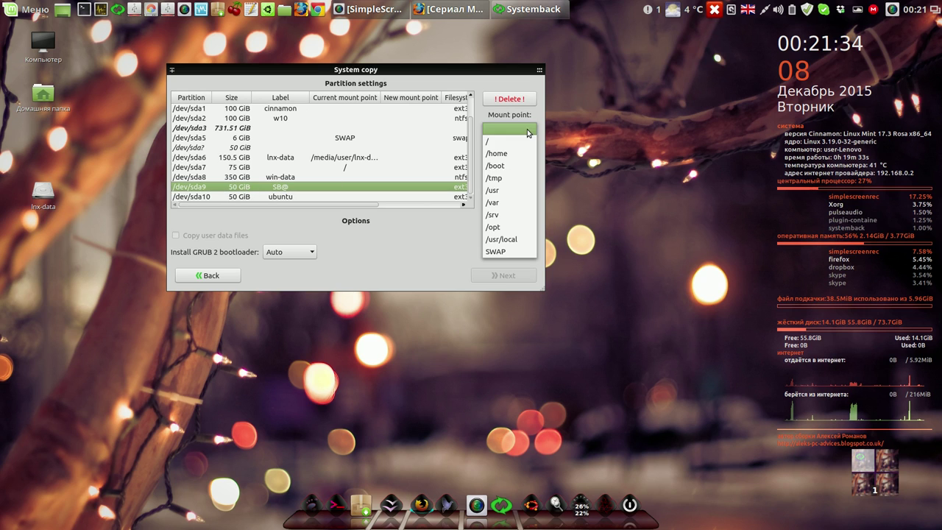
click(510, 144)
click(525, 198)
click(518, 274)
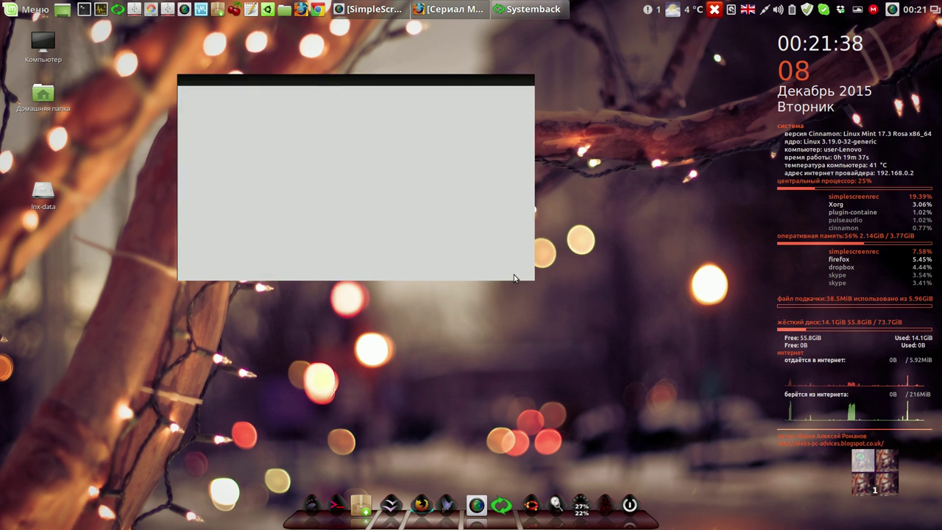
click(475, 138)
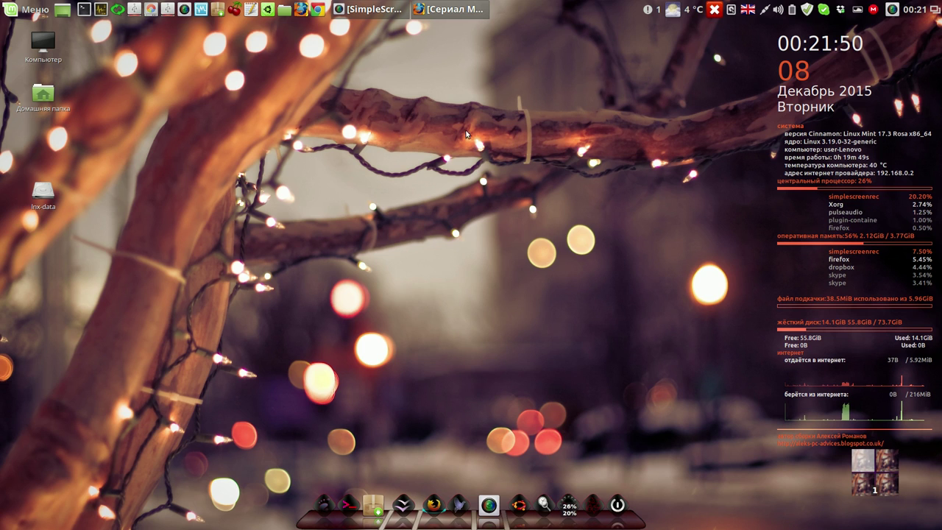
click(151, 9)
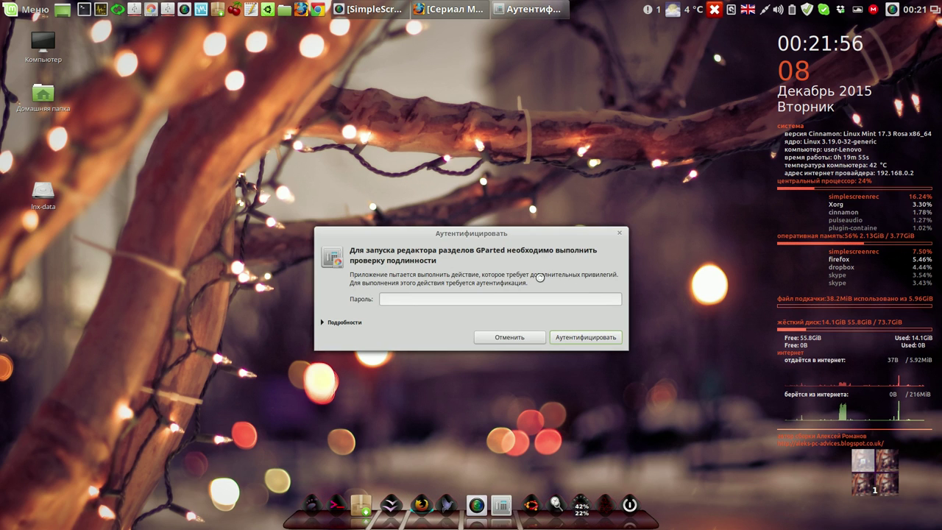
key(Return)
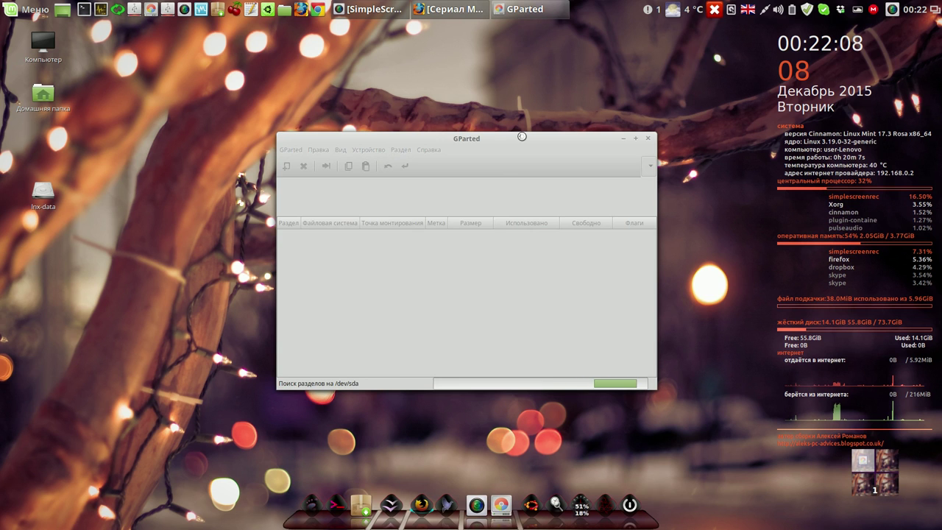
drag(520, 138, 388, 59)
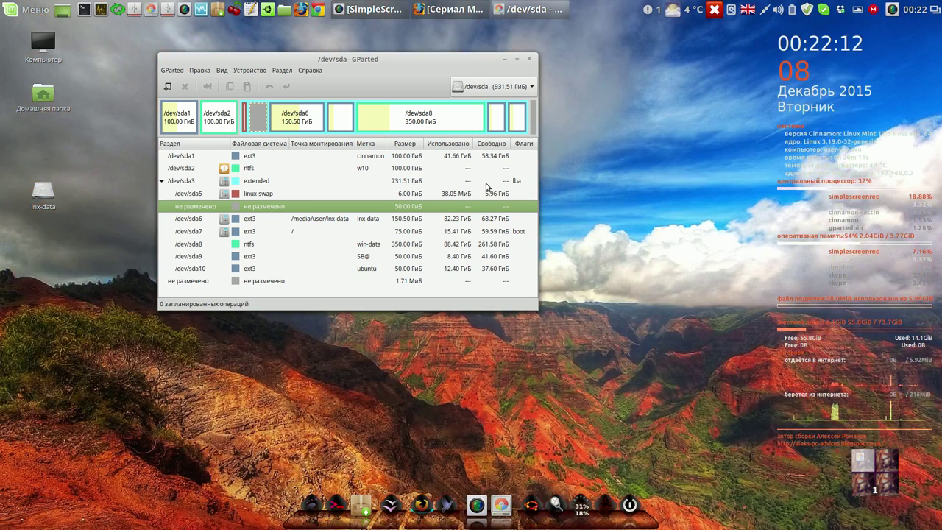
drag(537, 308, 691, 416)
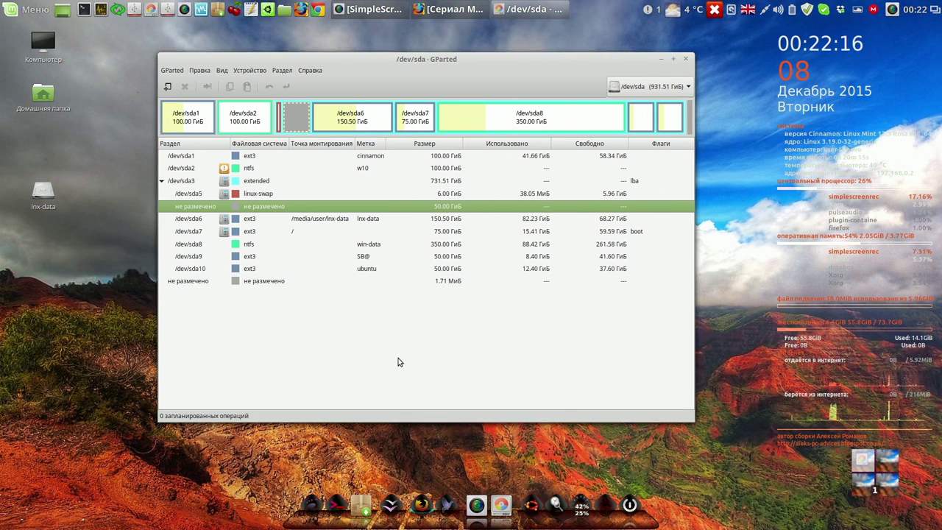
click(369, 259)
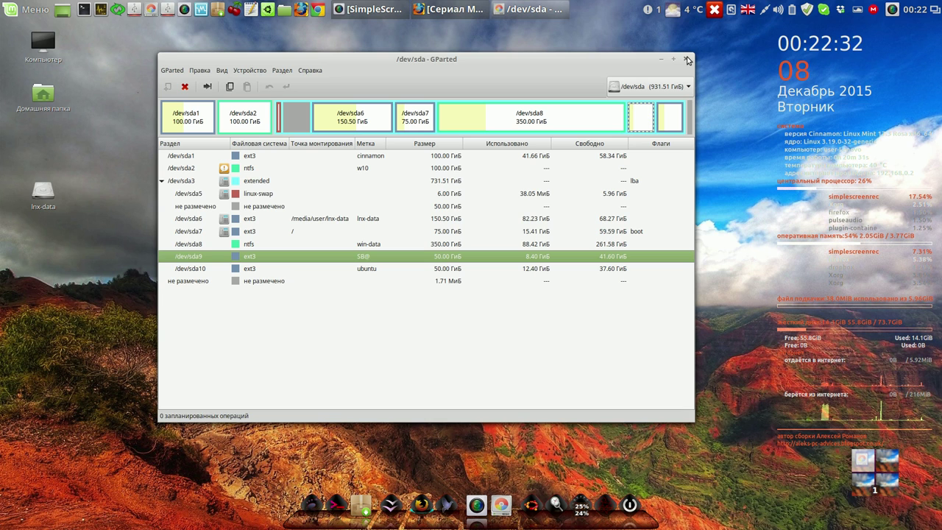
click(687, 58)
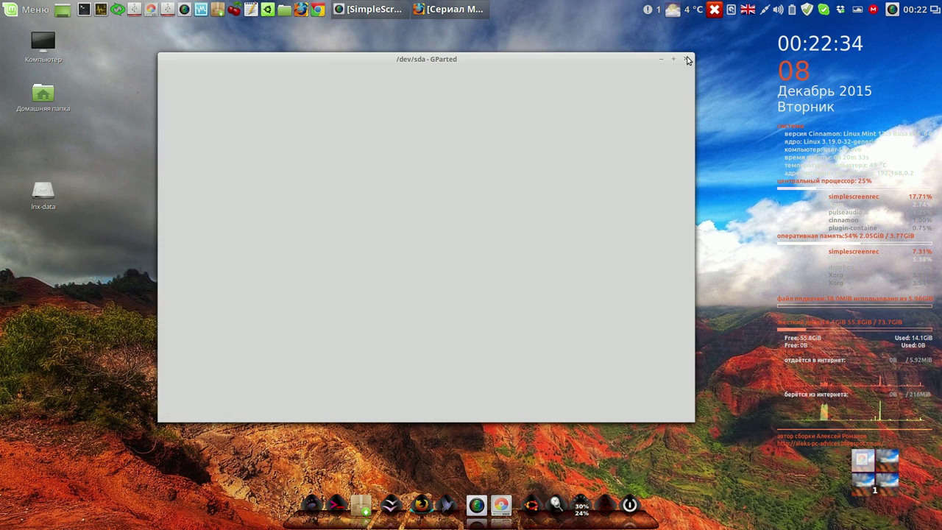
click(117, 10)
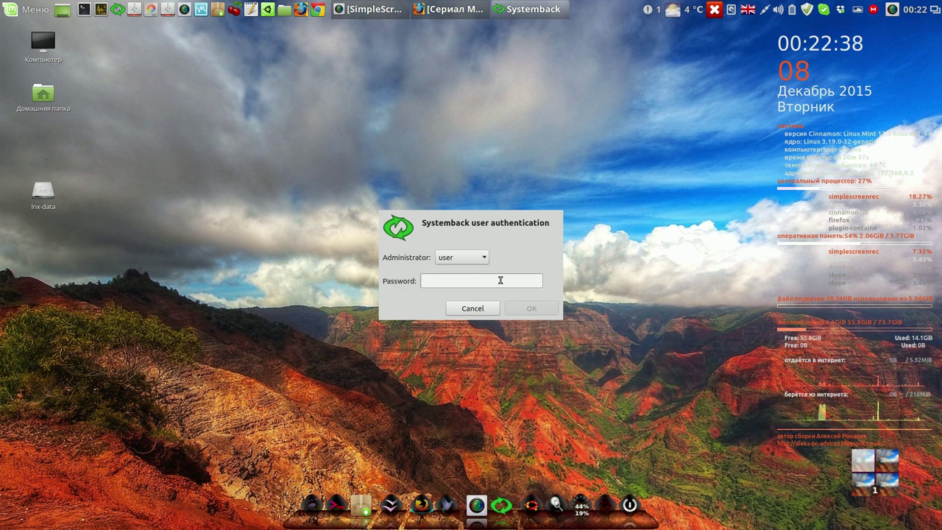
text(••••••)
key(Return)
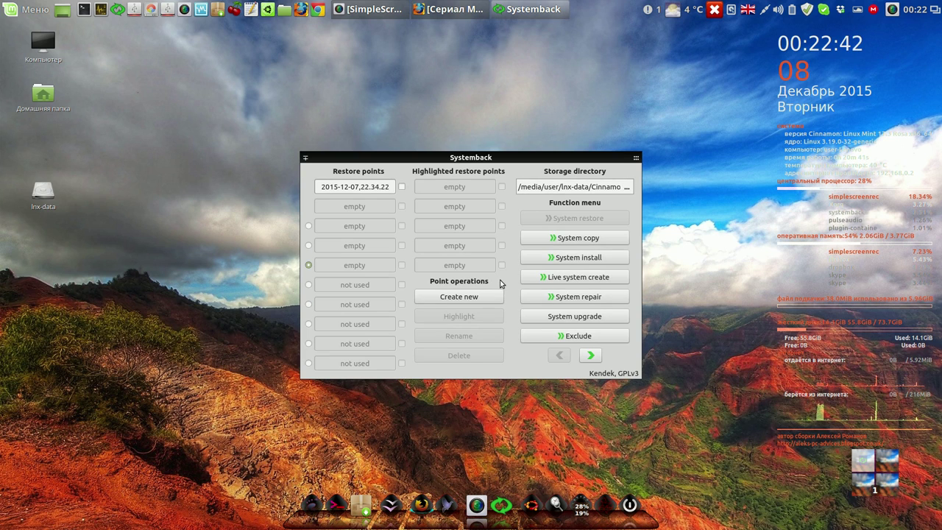
drag(495, 158, 361, 110)
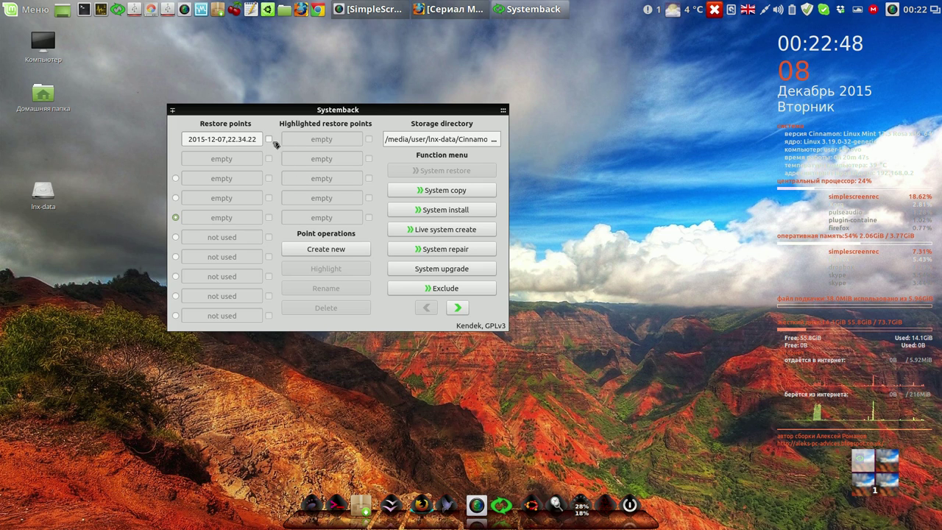
click(269, 139)
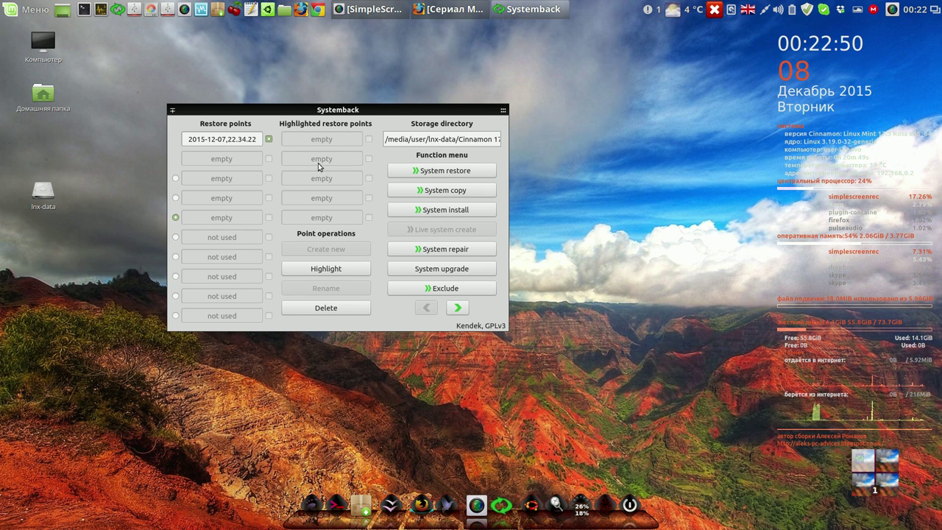
click(445, 171)
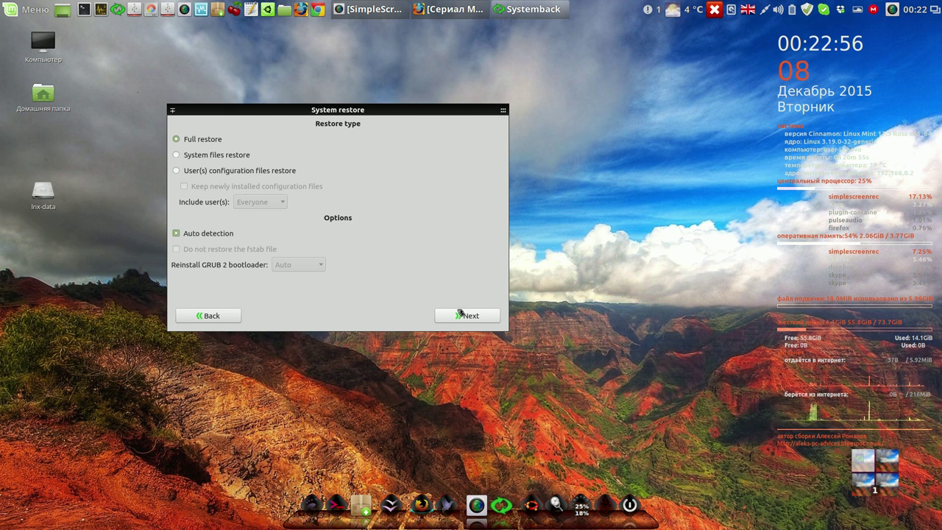
mouse_move(498, 116)
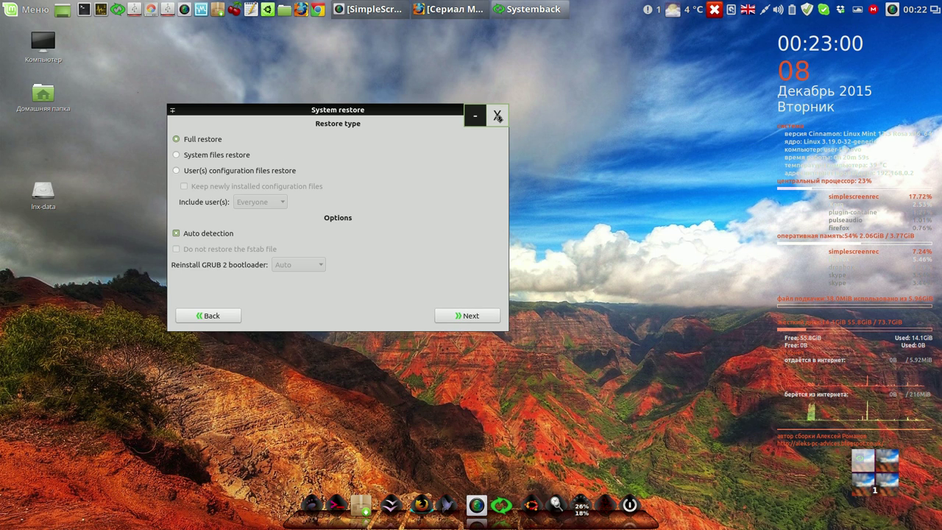
click(497, 116)
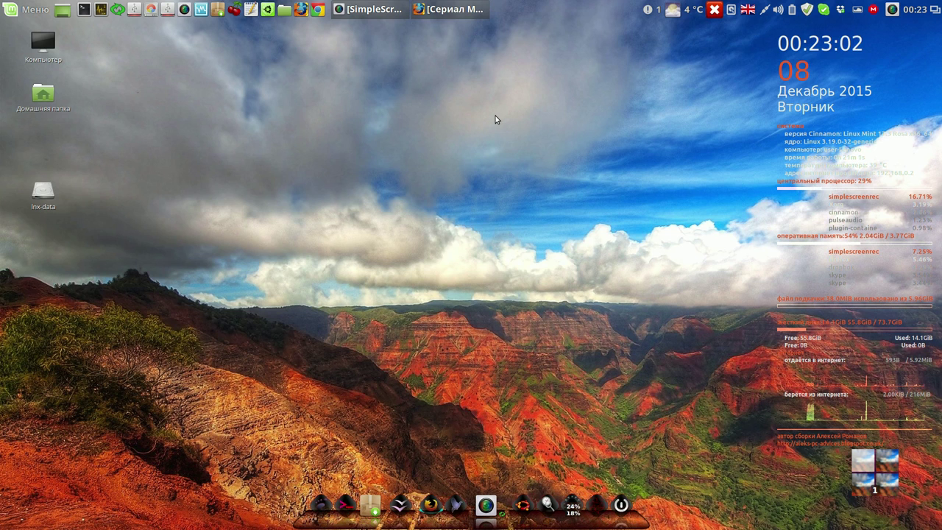